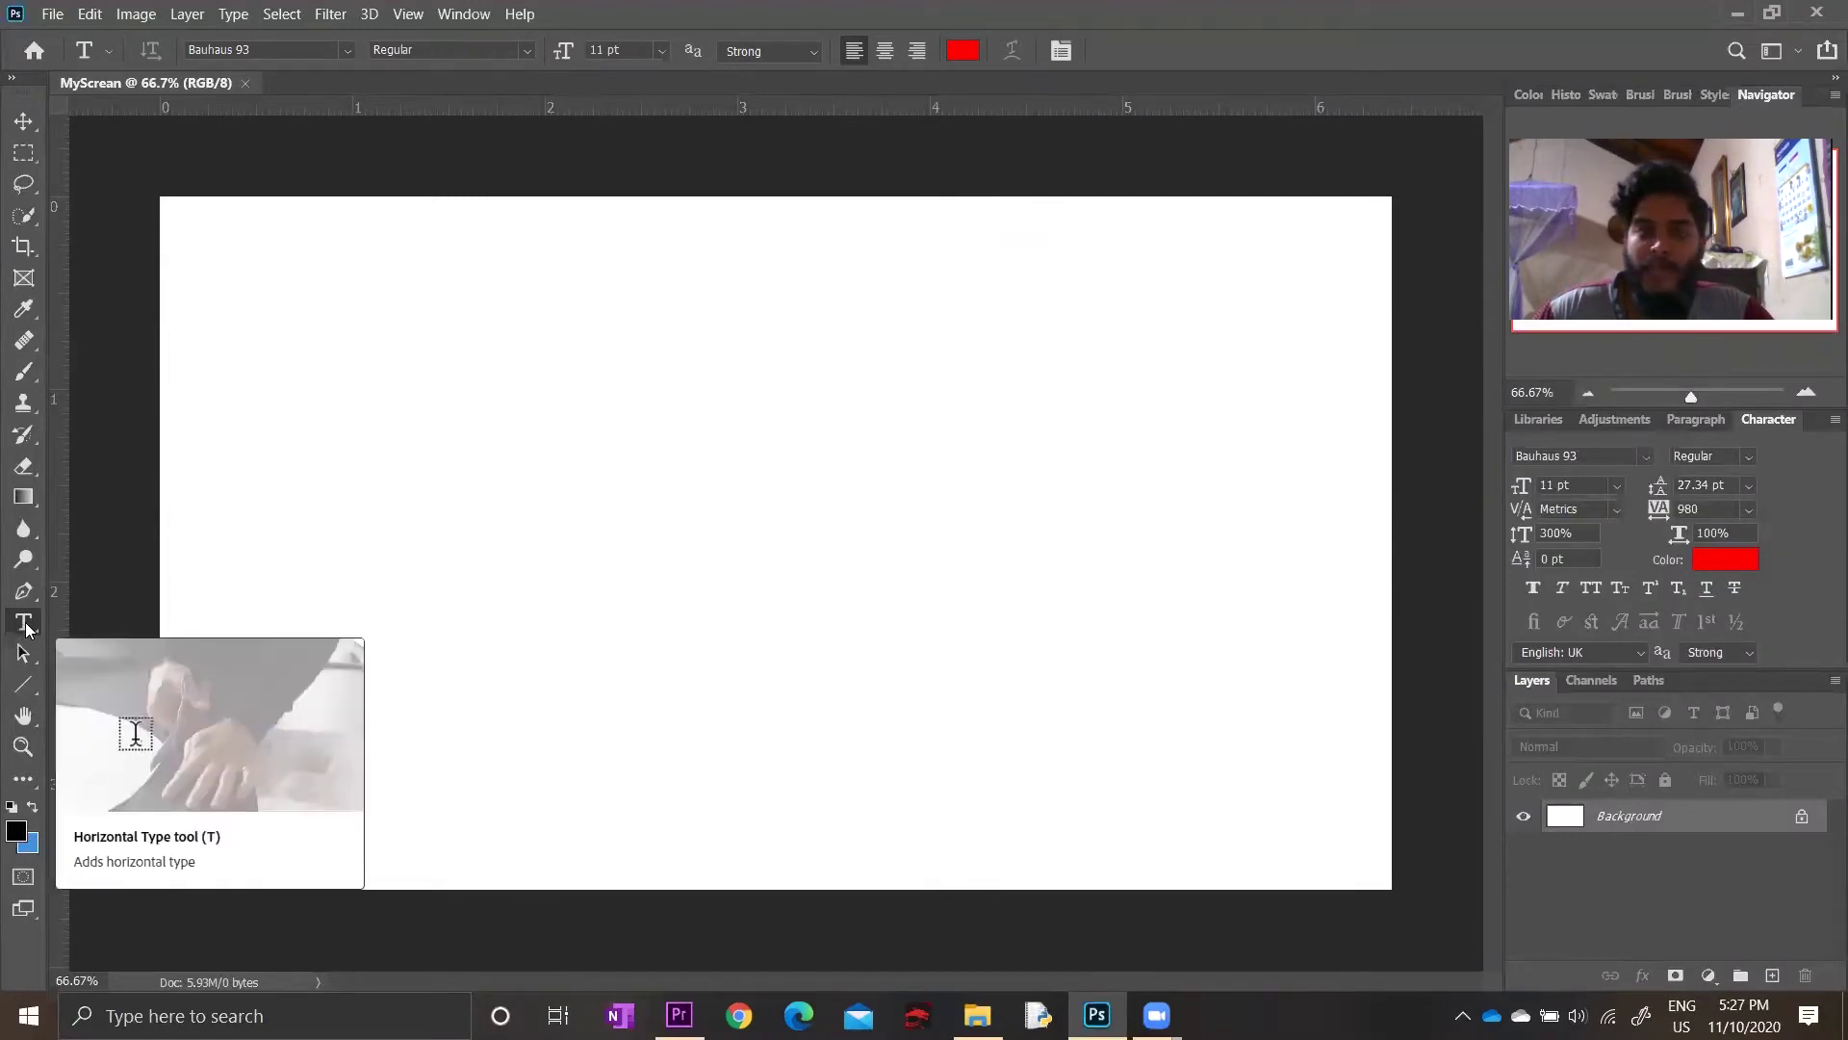
# Add a text box, replace its Lorem Ipsum placeholder with 'Hello World!!!', and commit it
pyautogui.click(701, 339)
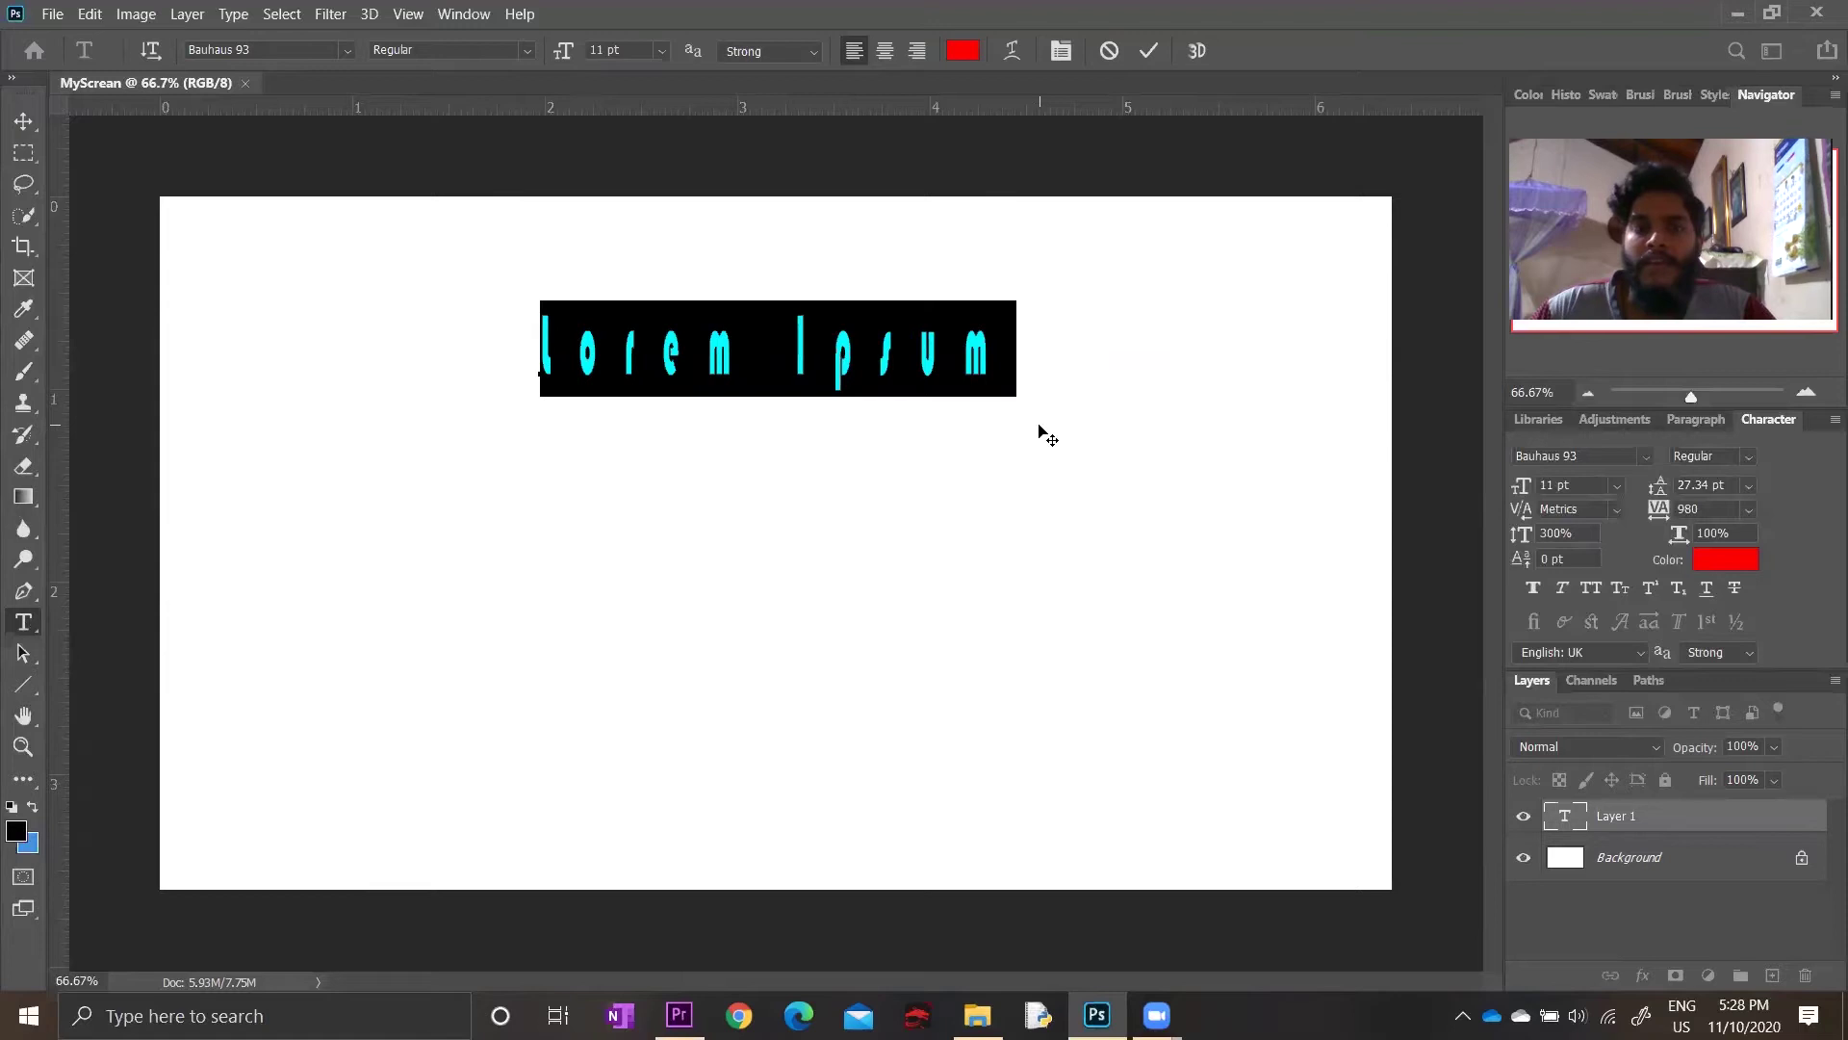
pyautogui.click(1002, 341)
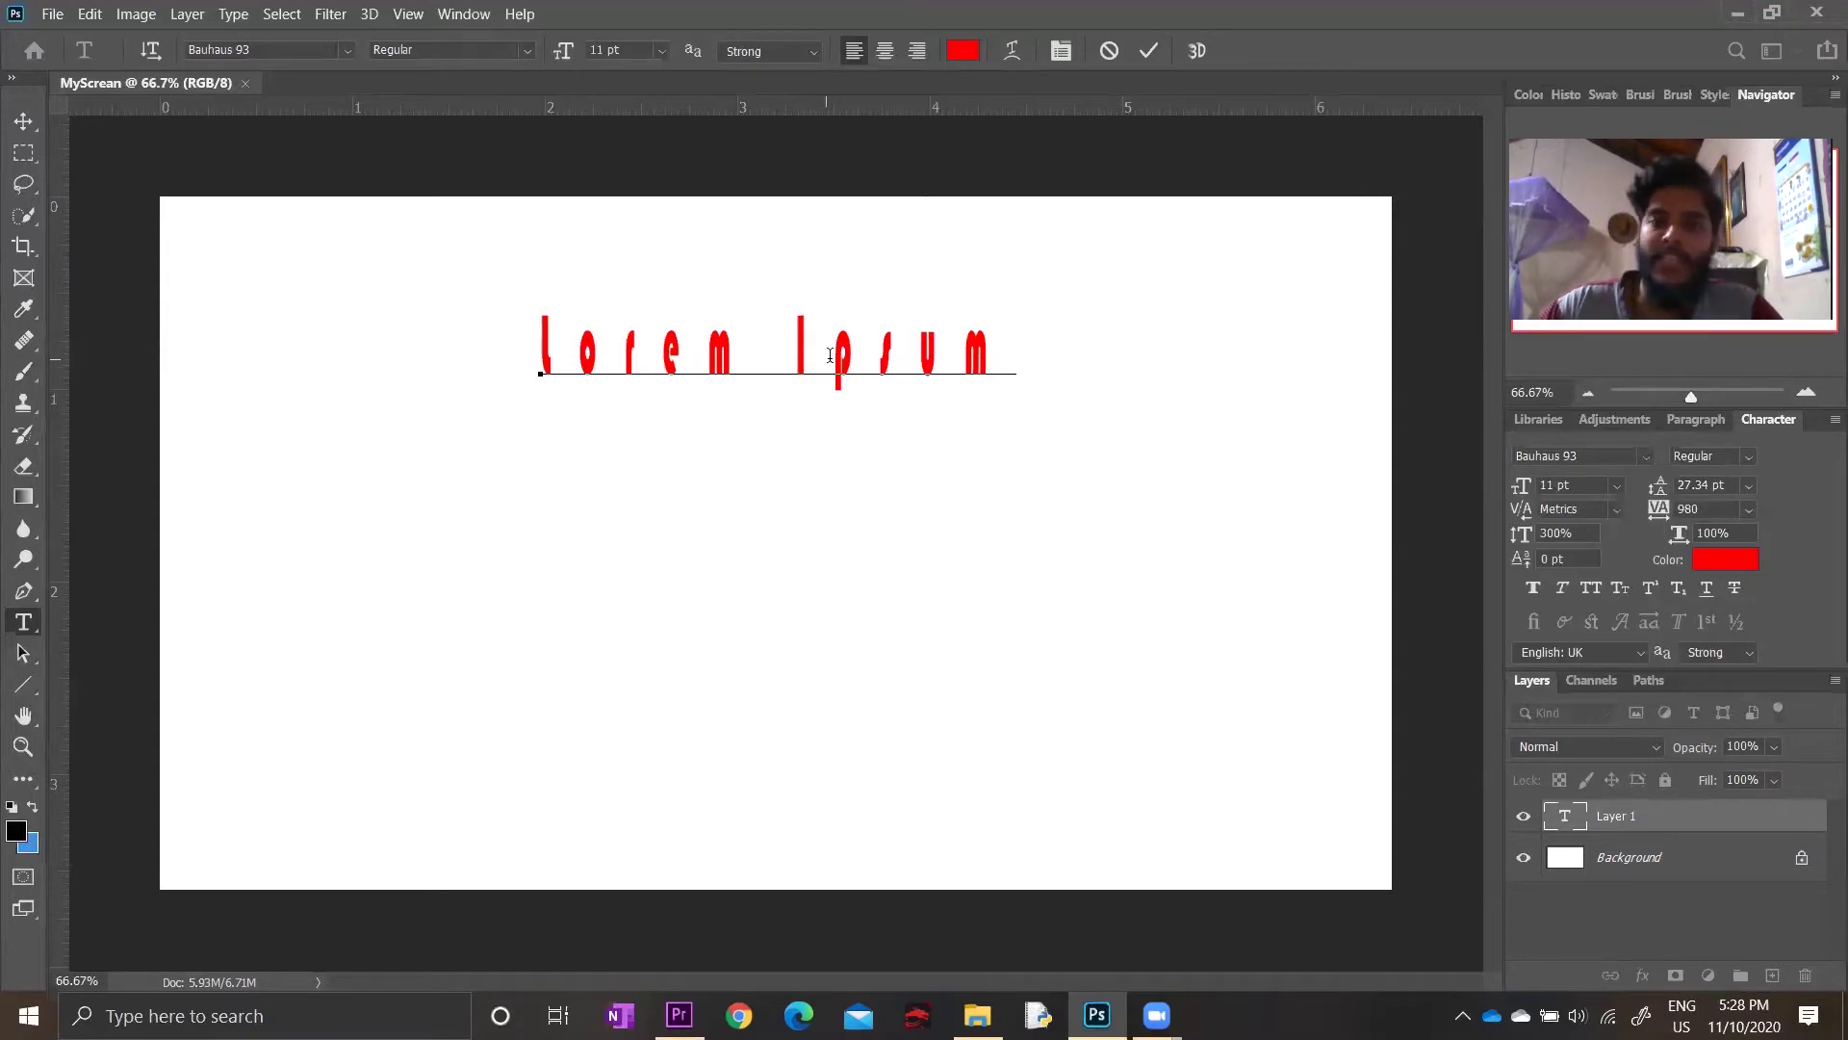
pyautogui.click(987, 365)
pyautogui.moveTo(986, 364); pyautogui.dragTo(664, 365)
pyautogui.click(1024, 338)
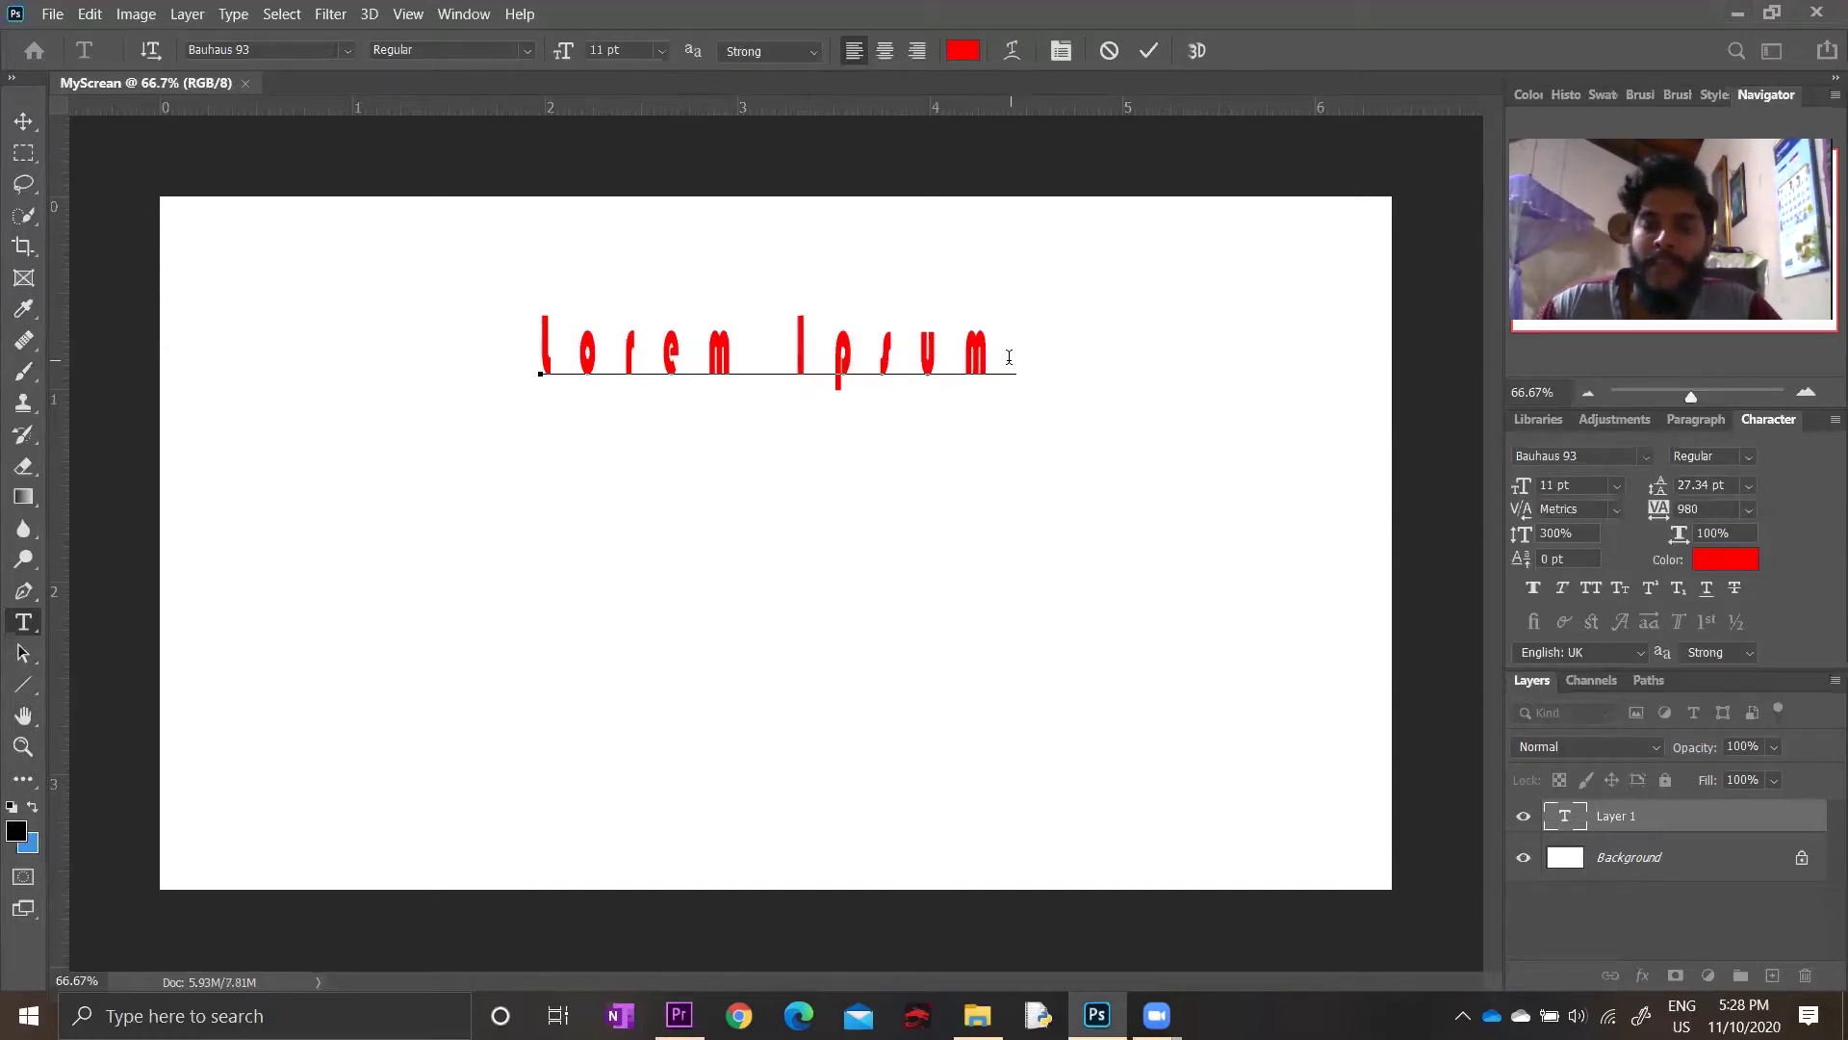
pyautogui.moveTo(1008, 351); pyautogui.dragTo(537, 354)
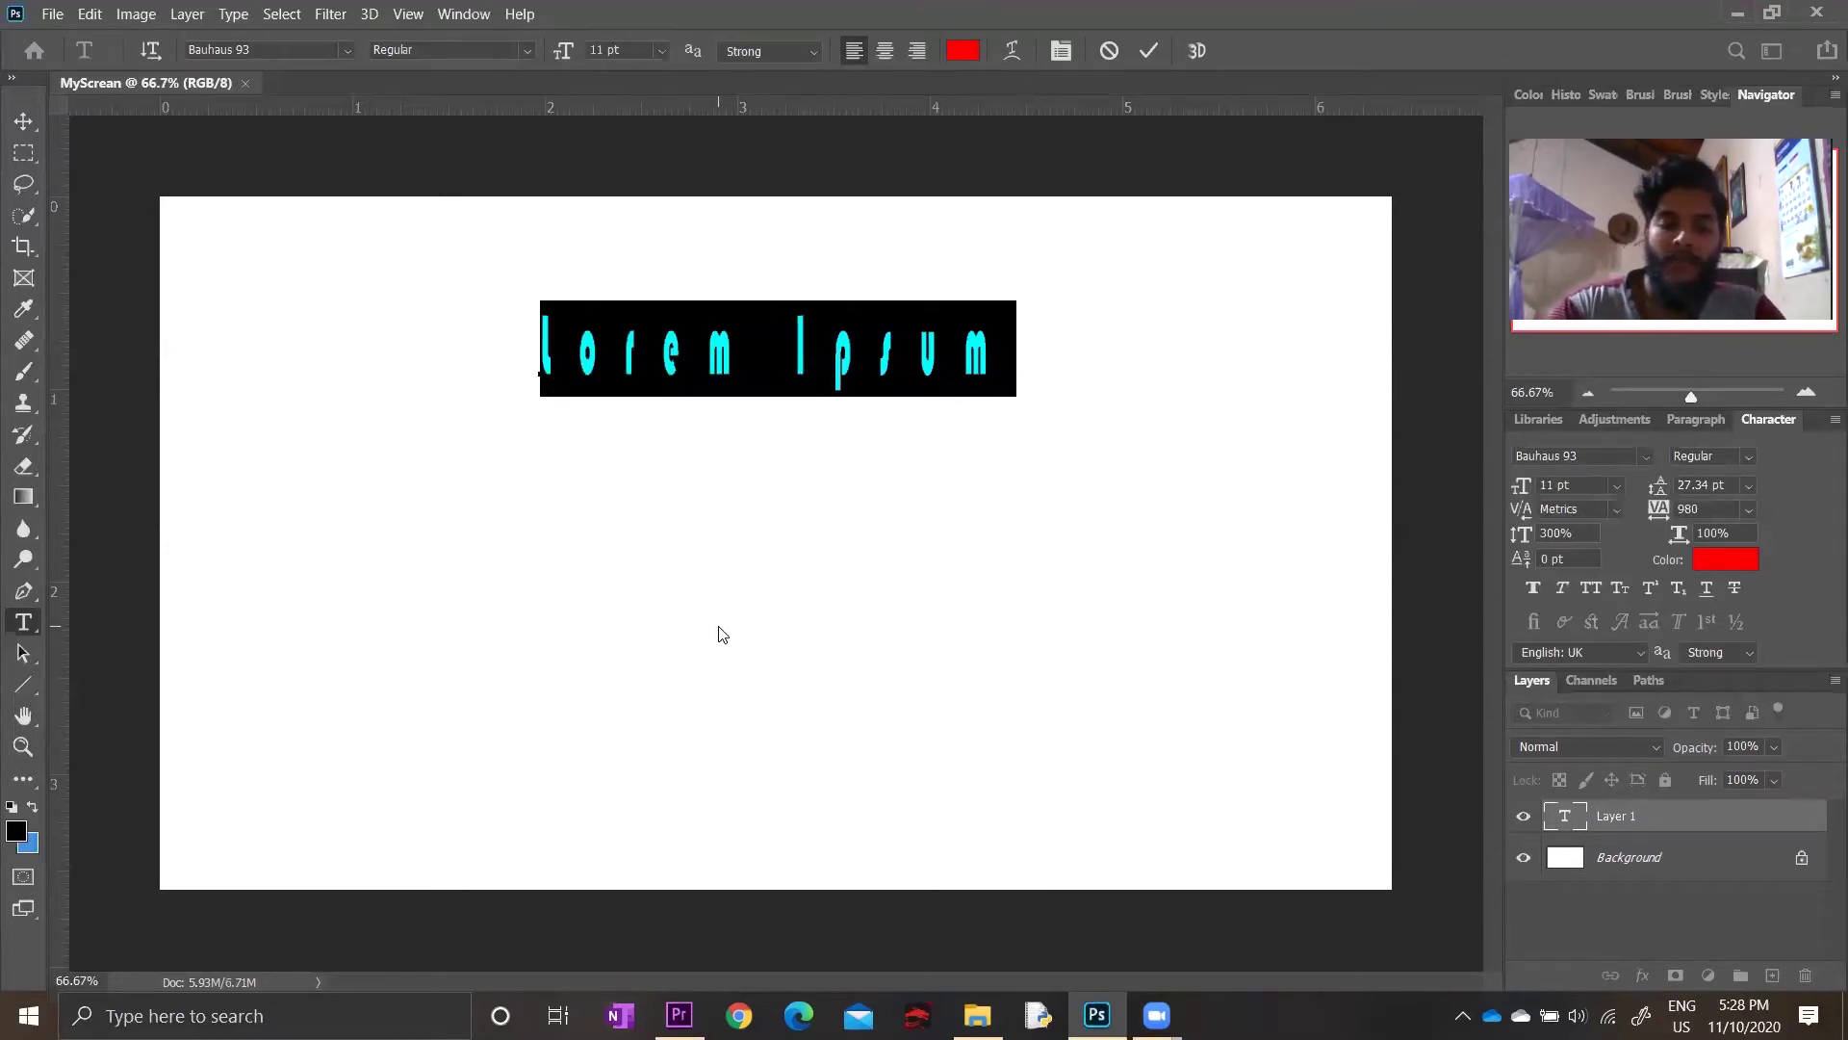
pyautogui.write('Hello World')
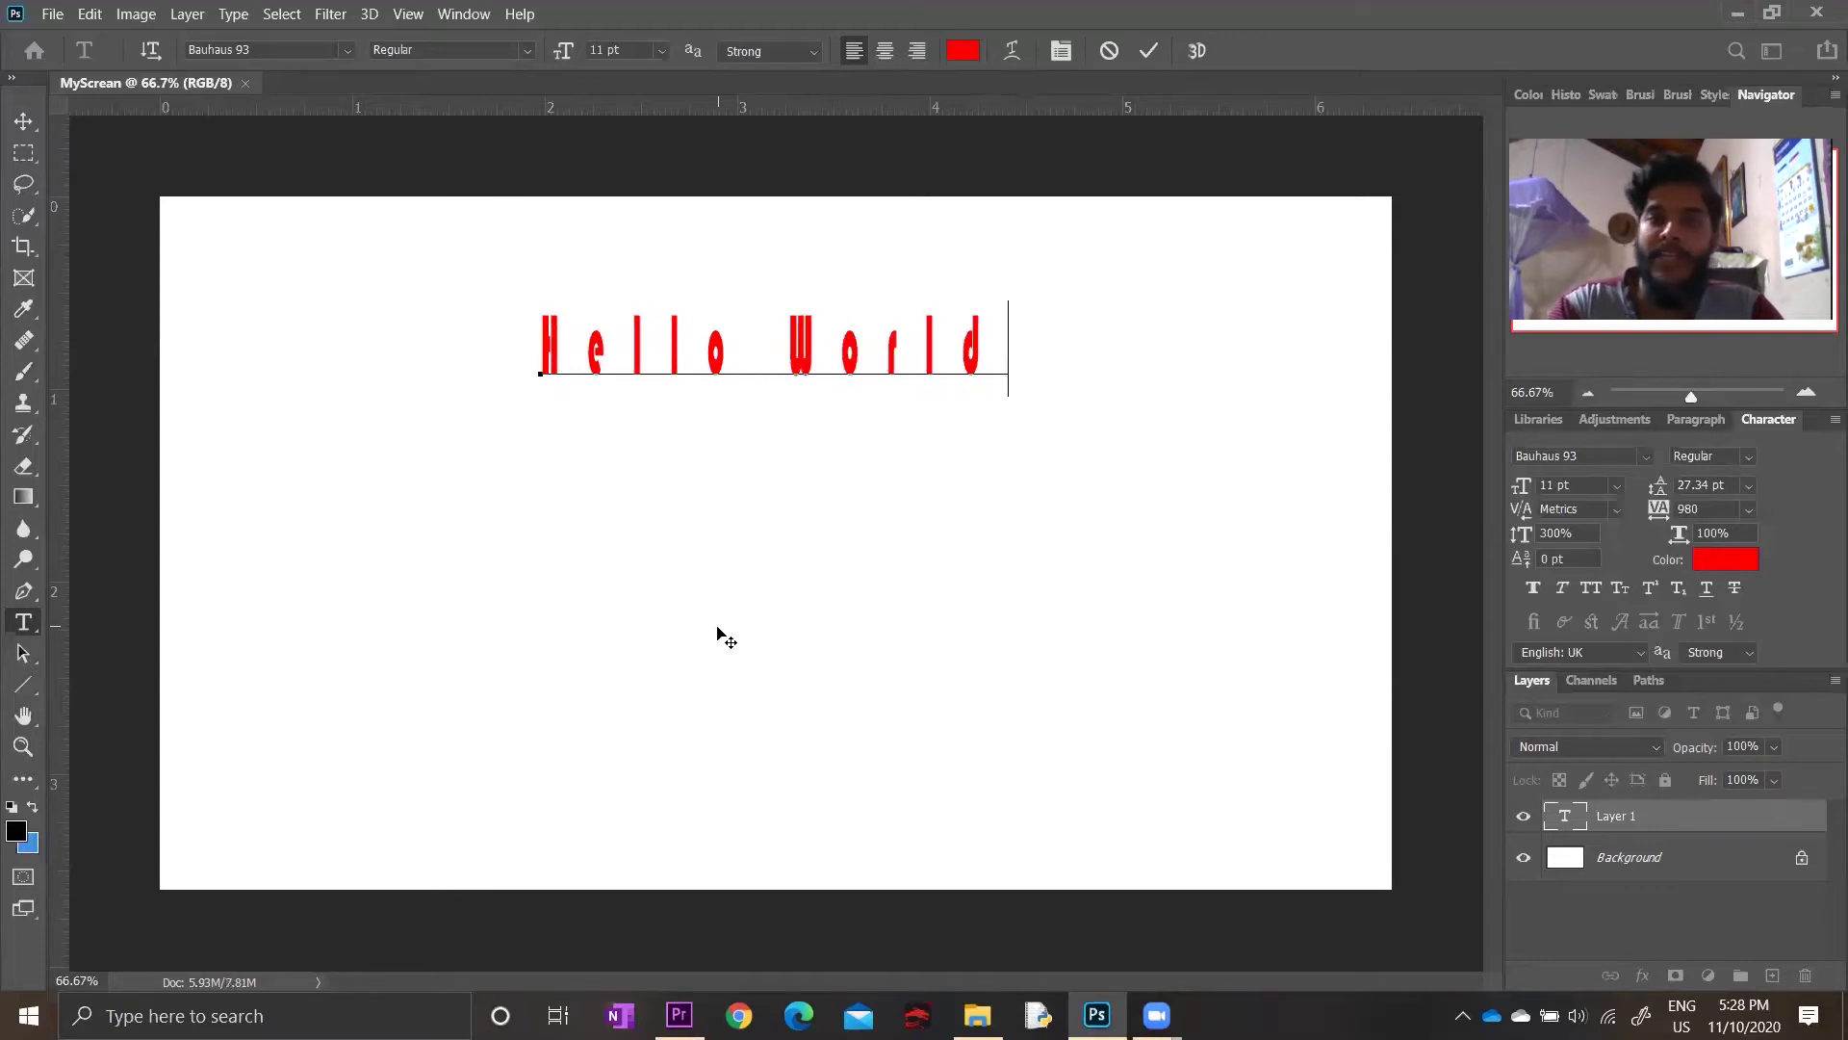
pyautogui.write('!!!')
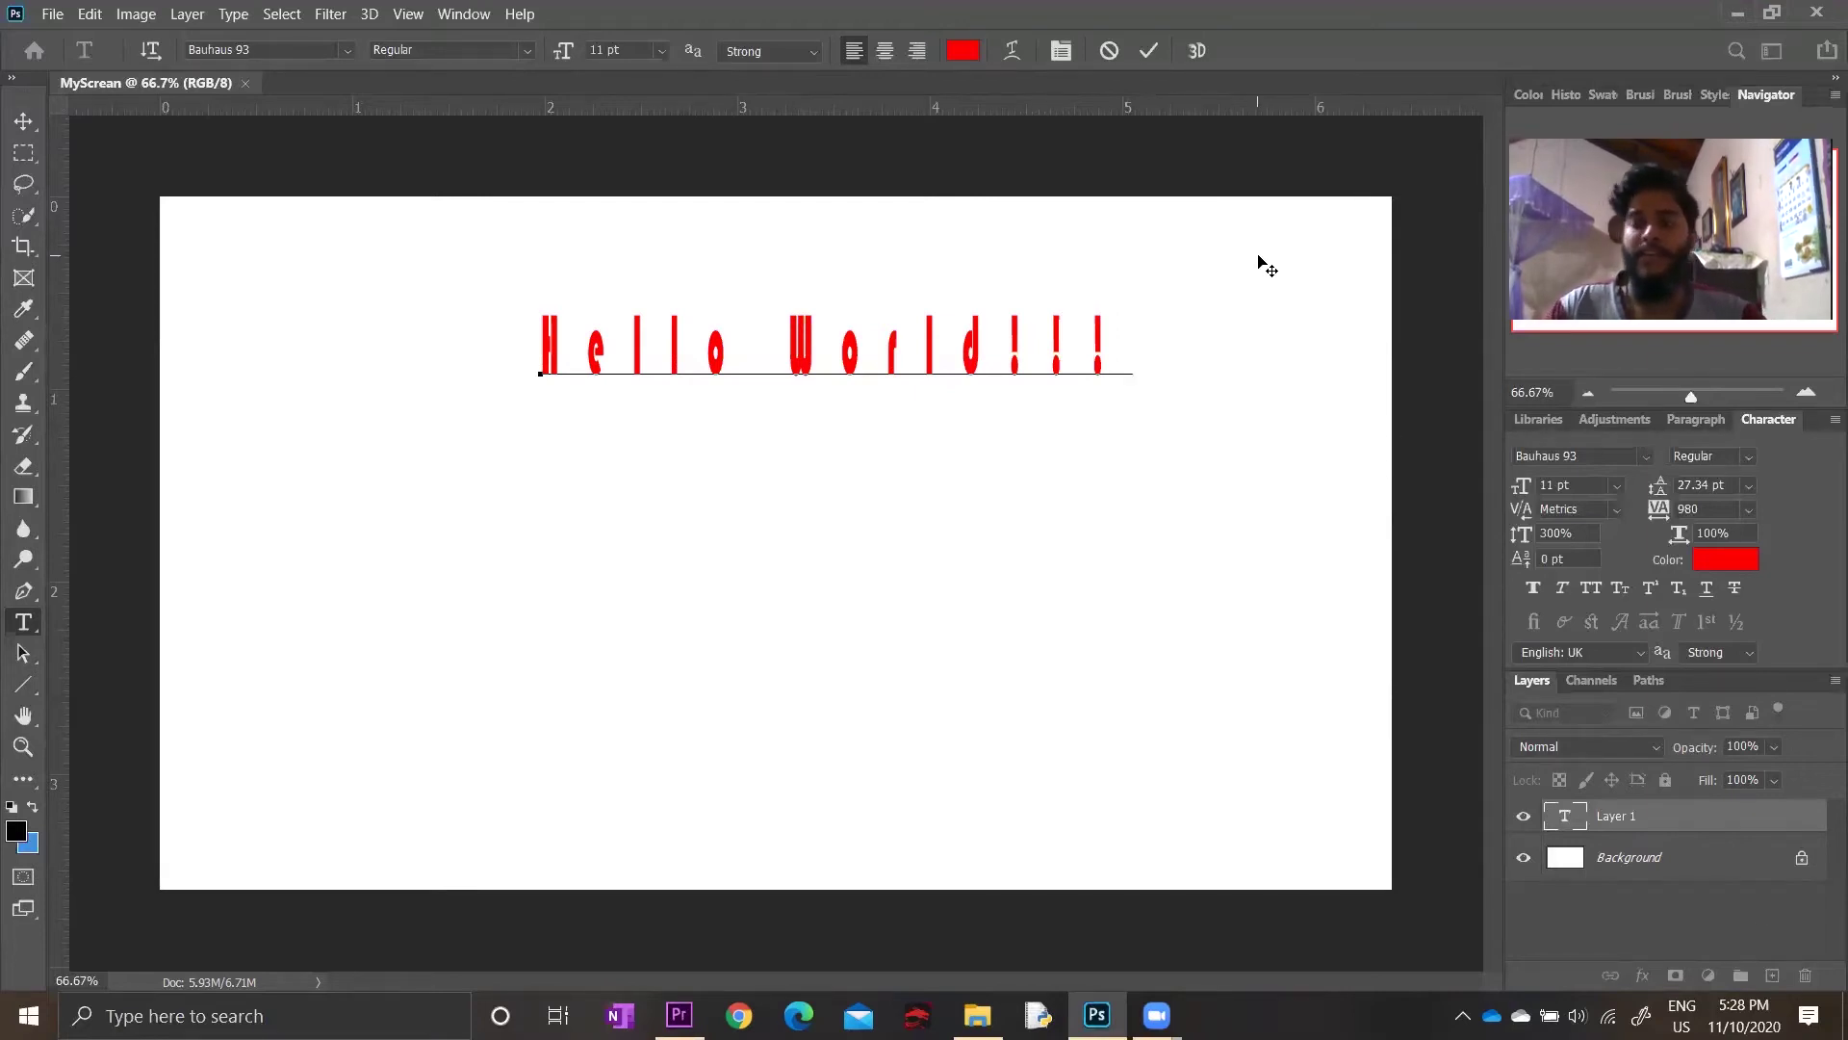
pyautogui.click(1683, 816)
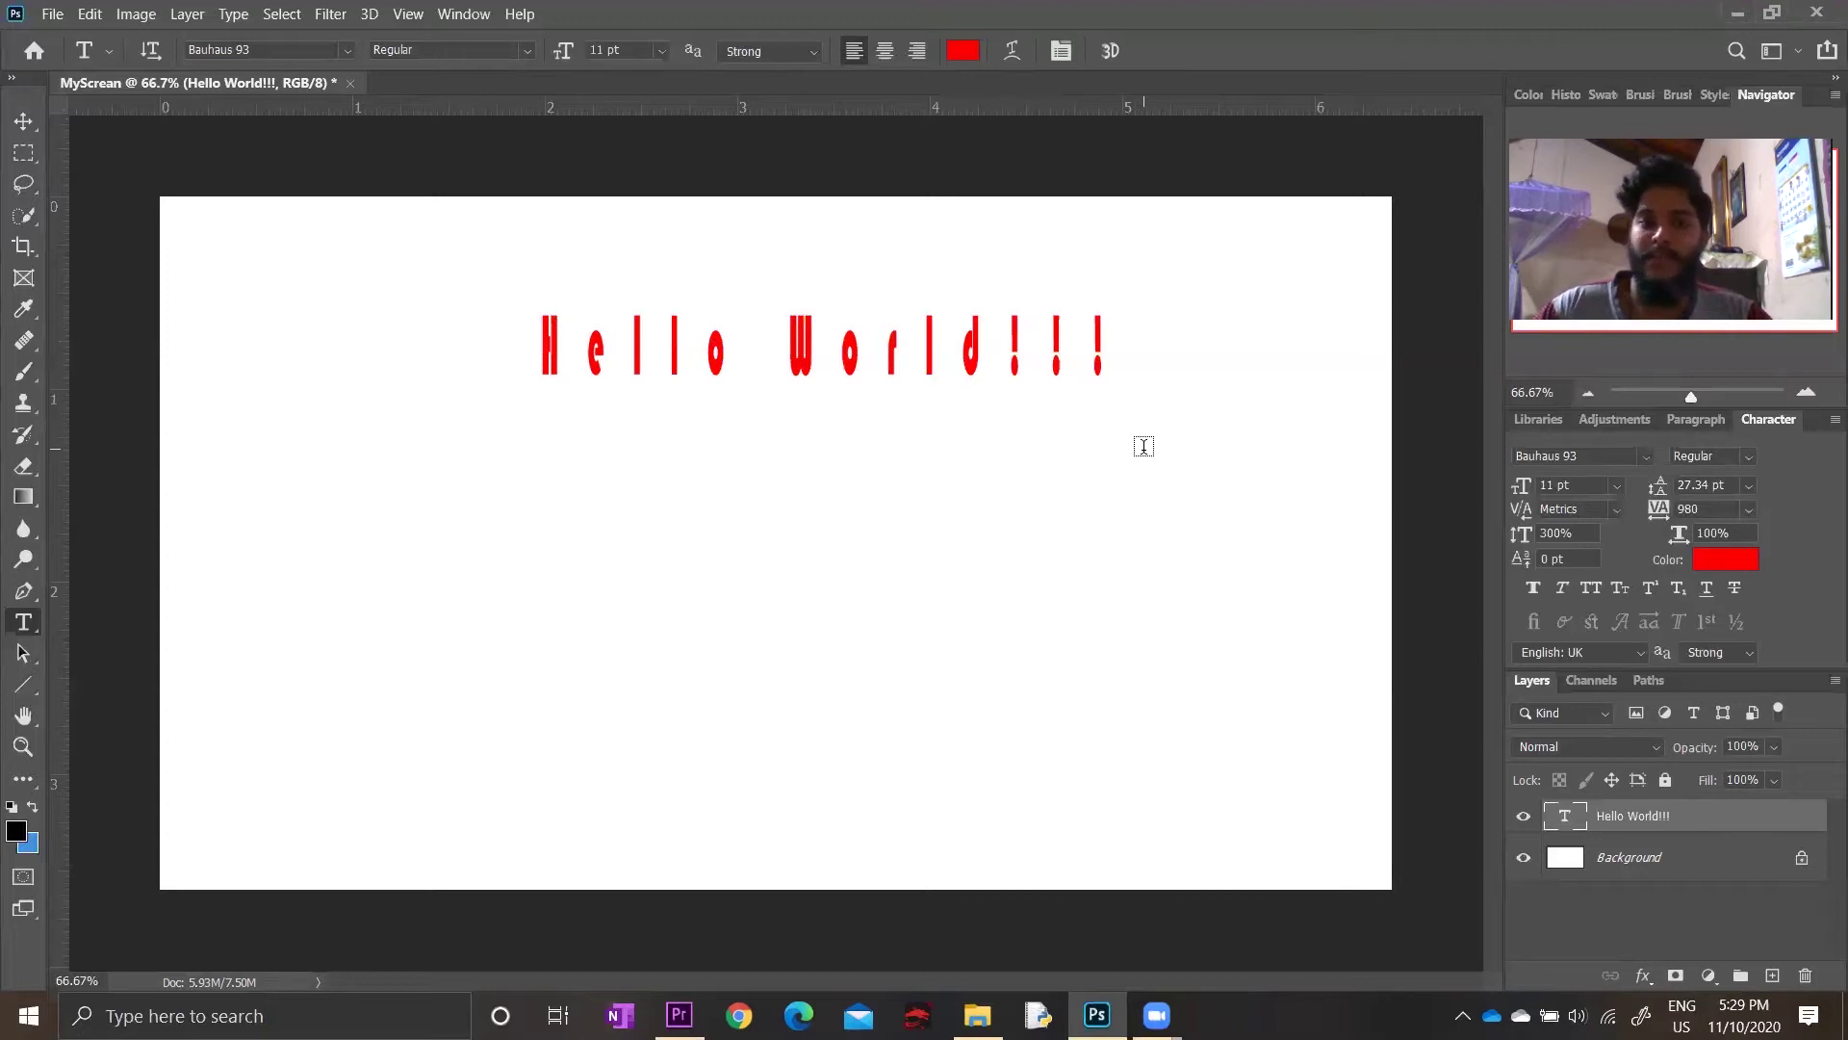
# Nudge the Hello World!!! text layer slightly lower with the Move tool
pyautogui.press('v')
pyautogui.moveTo(1094, 434)
pyautogui.mouseDown()
pyautogui.moveTo(1060, 487)
pyautogui.moveTo(1095, 461)
pyautogui.mouseUp()
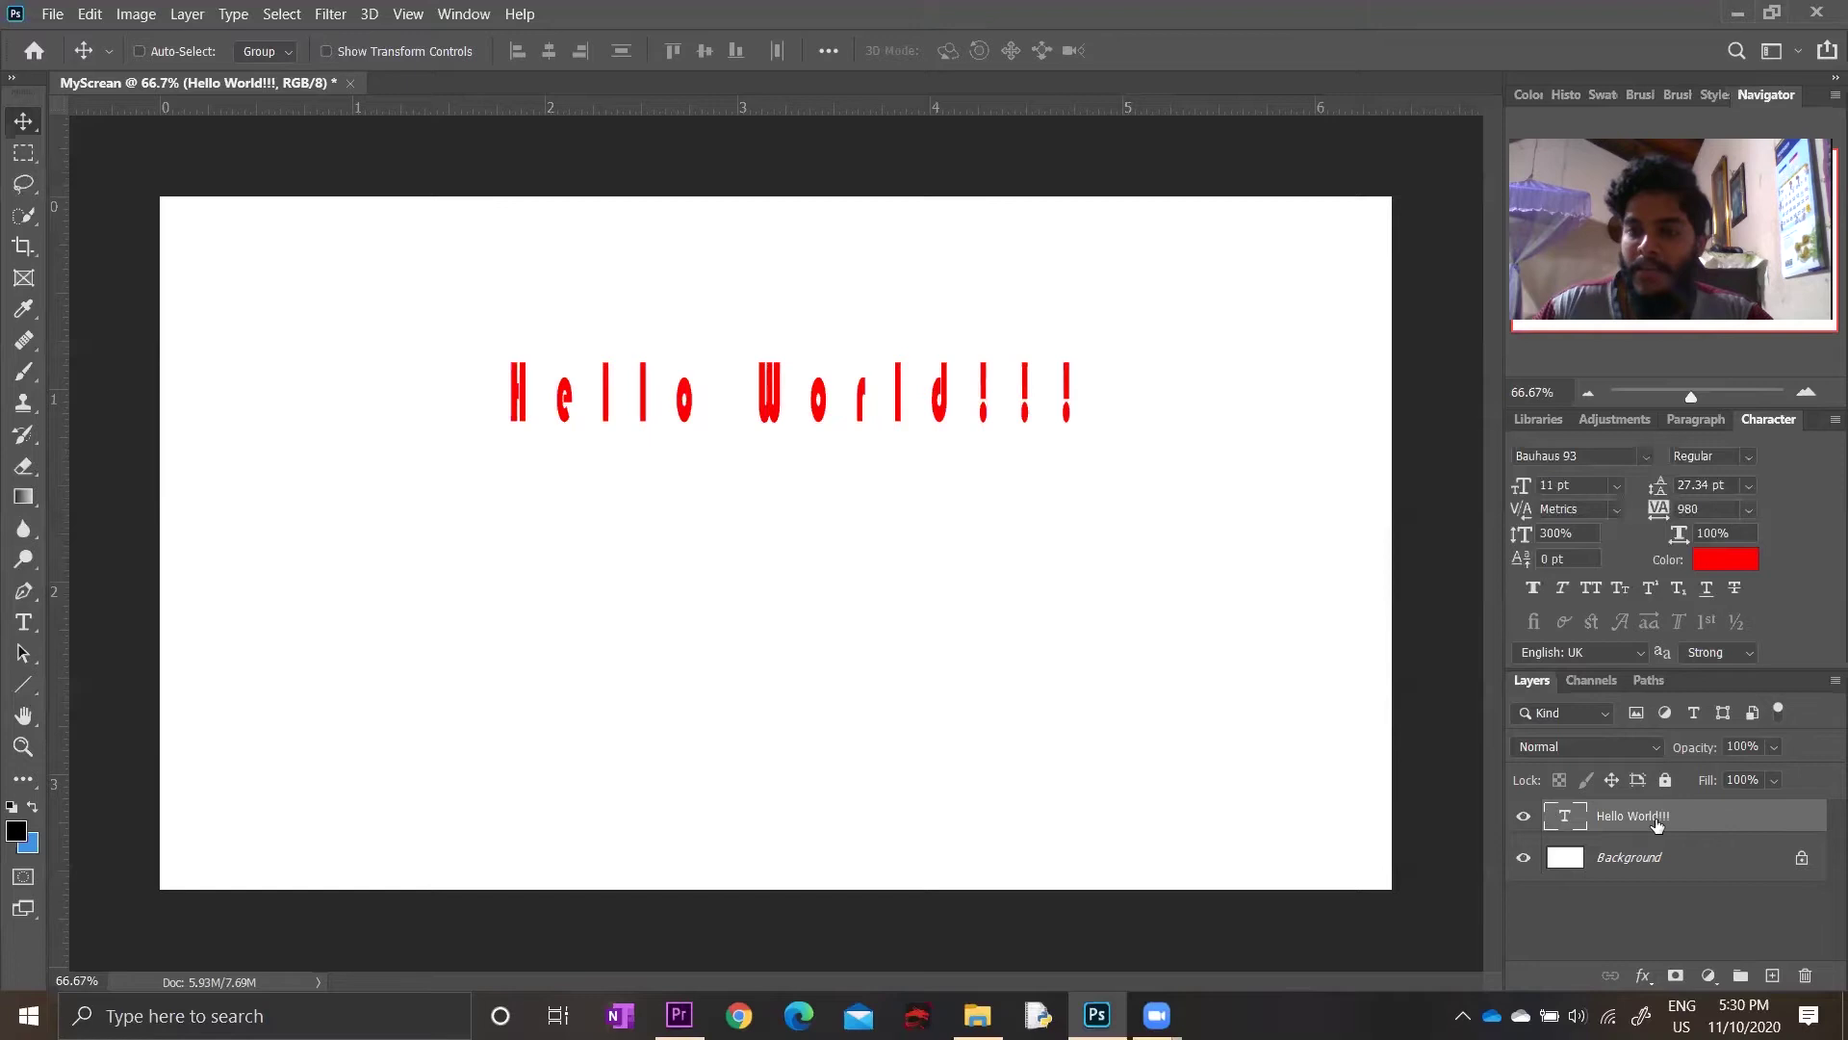
pyautogui.doubleClick(1567, 817)
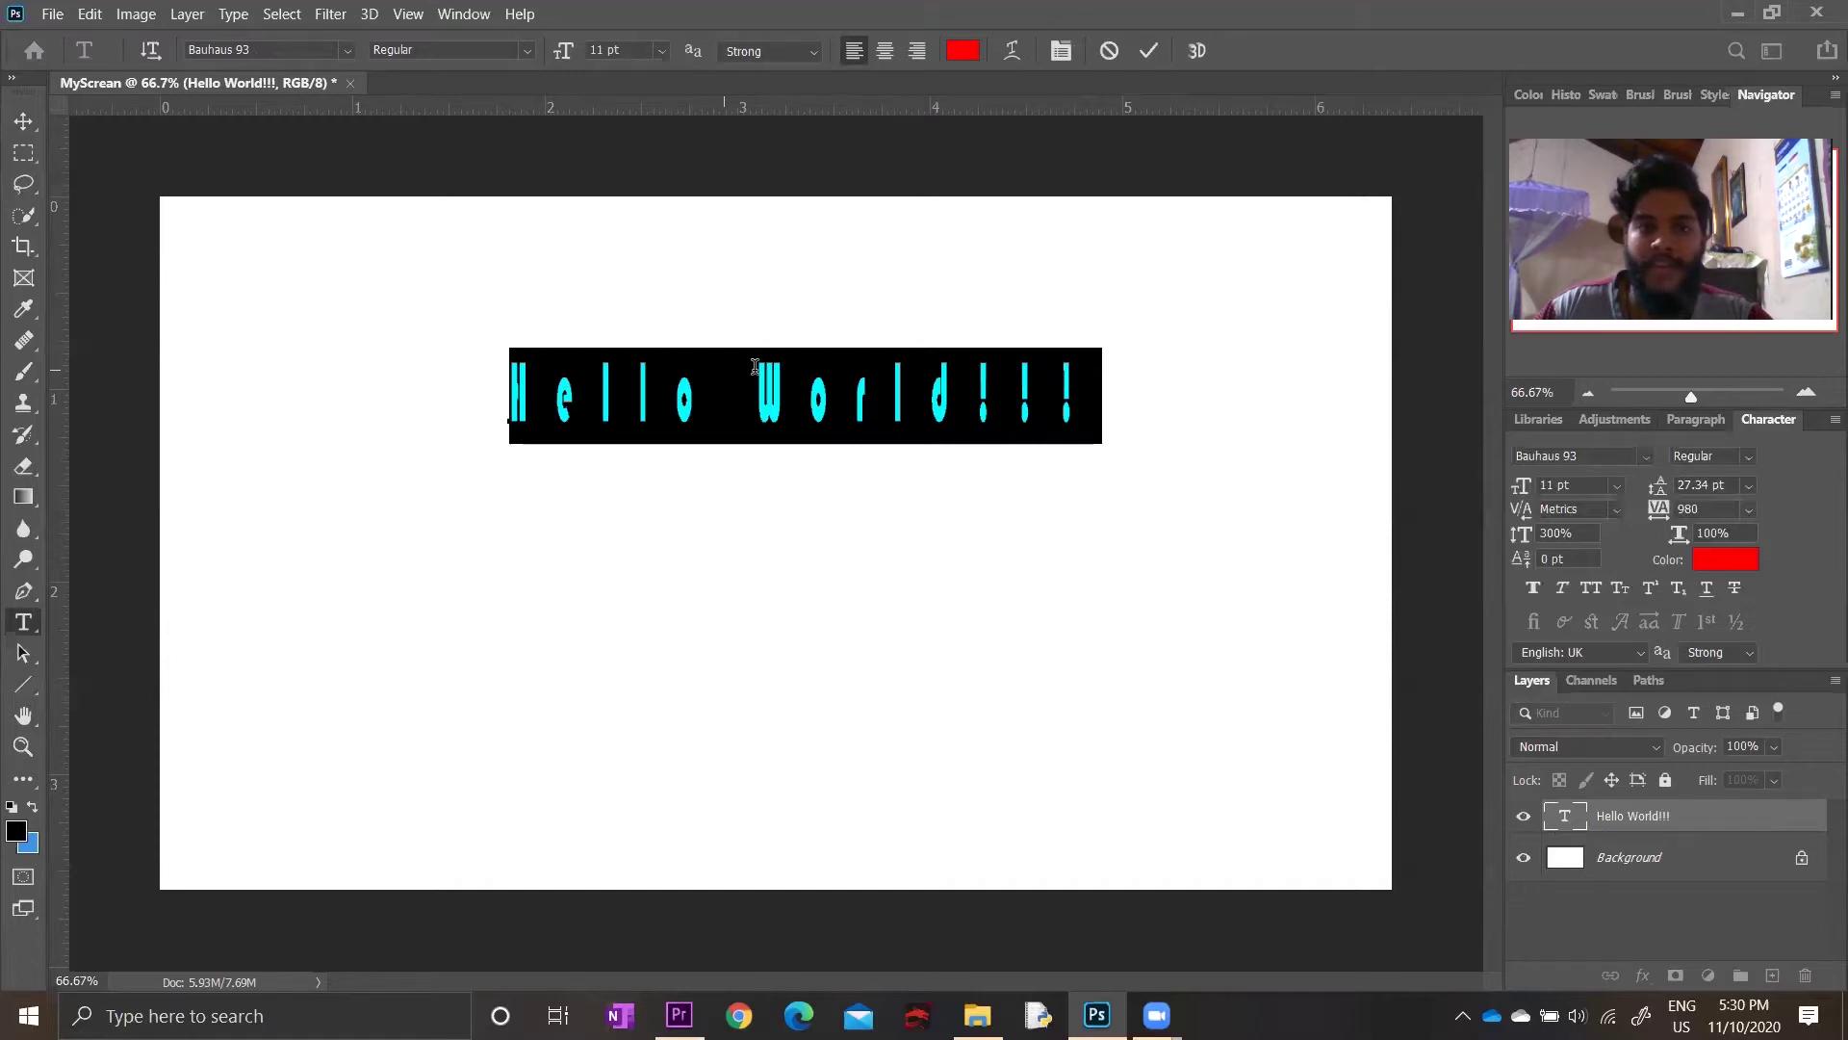
pyautogui.click(845, 385)
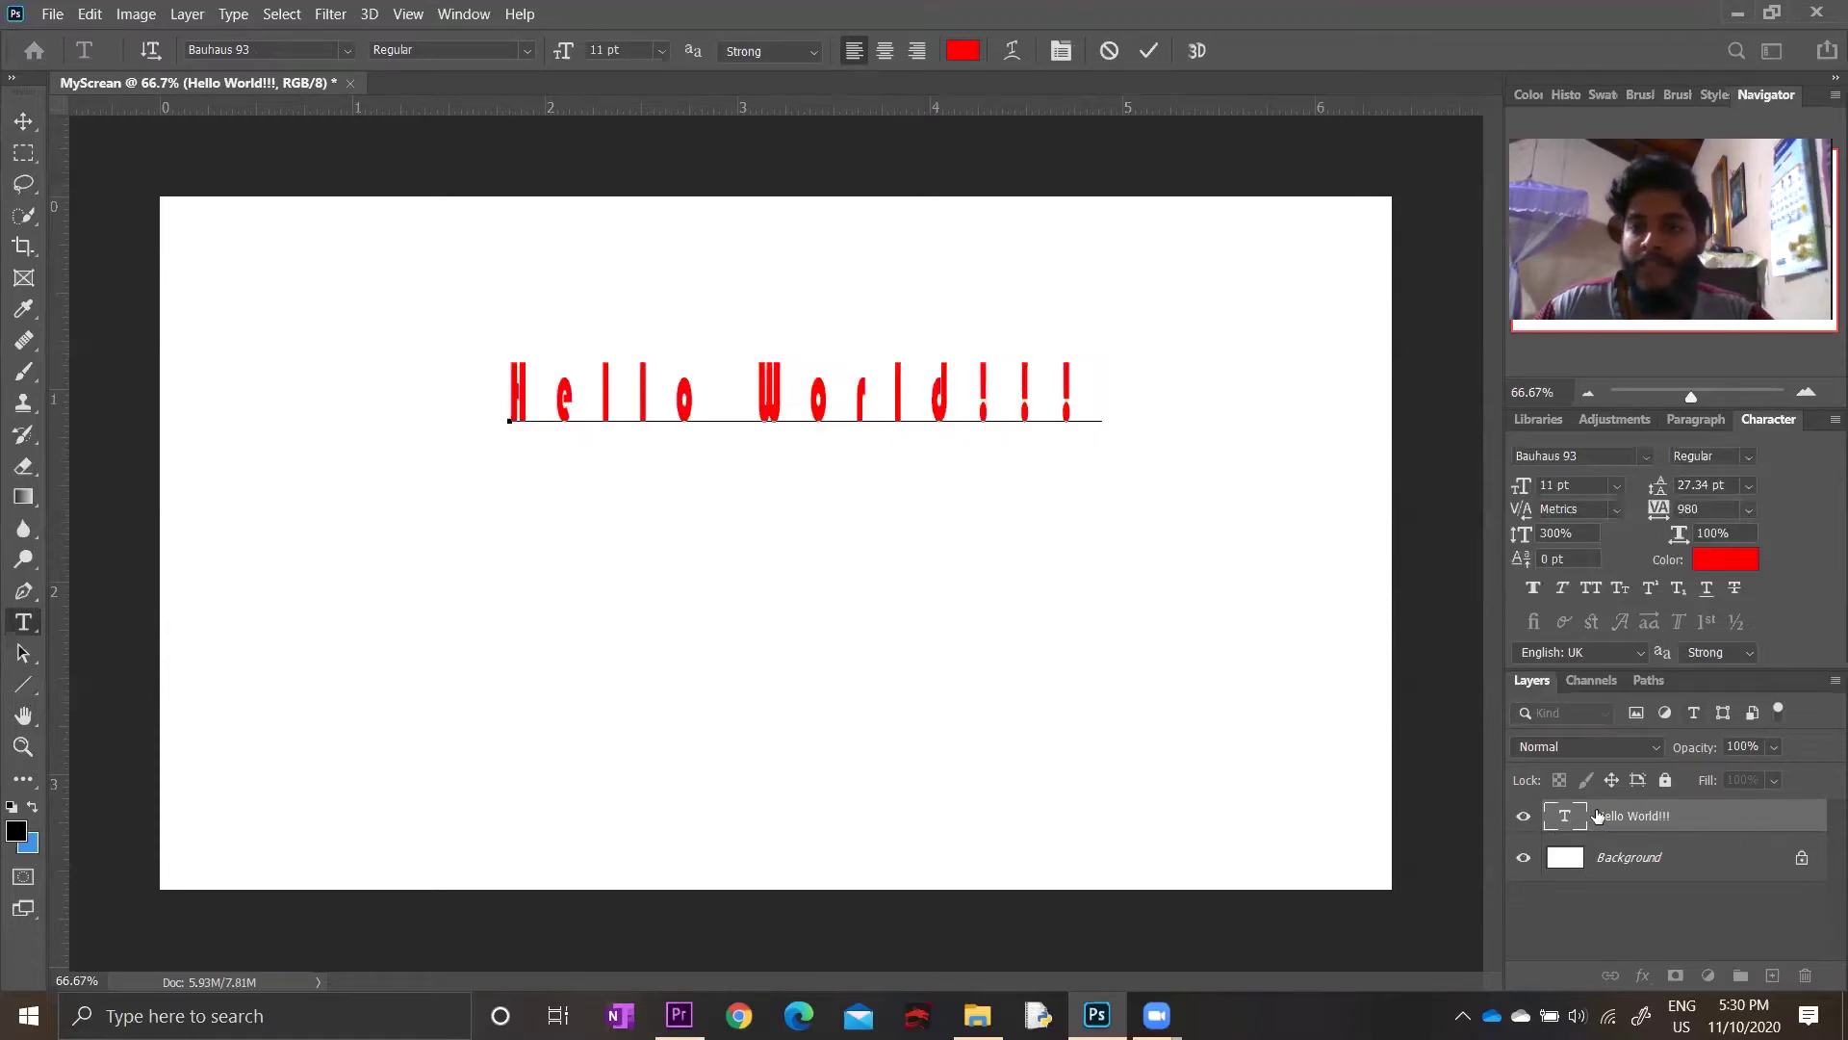
pyautogui.hotkey('ctrl', 'a')
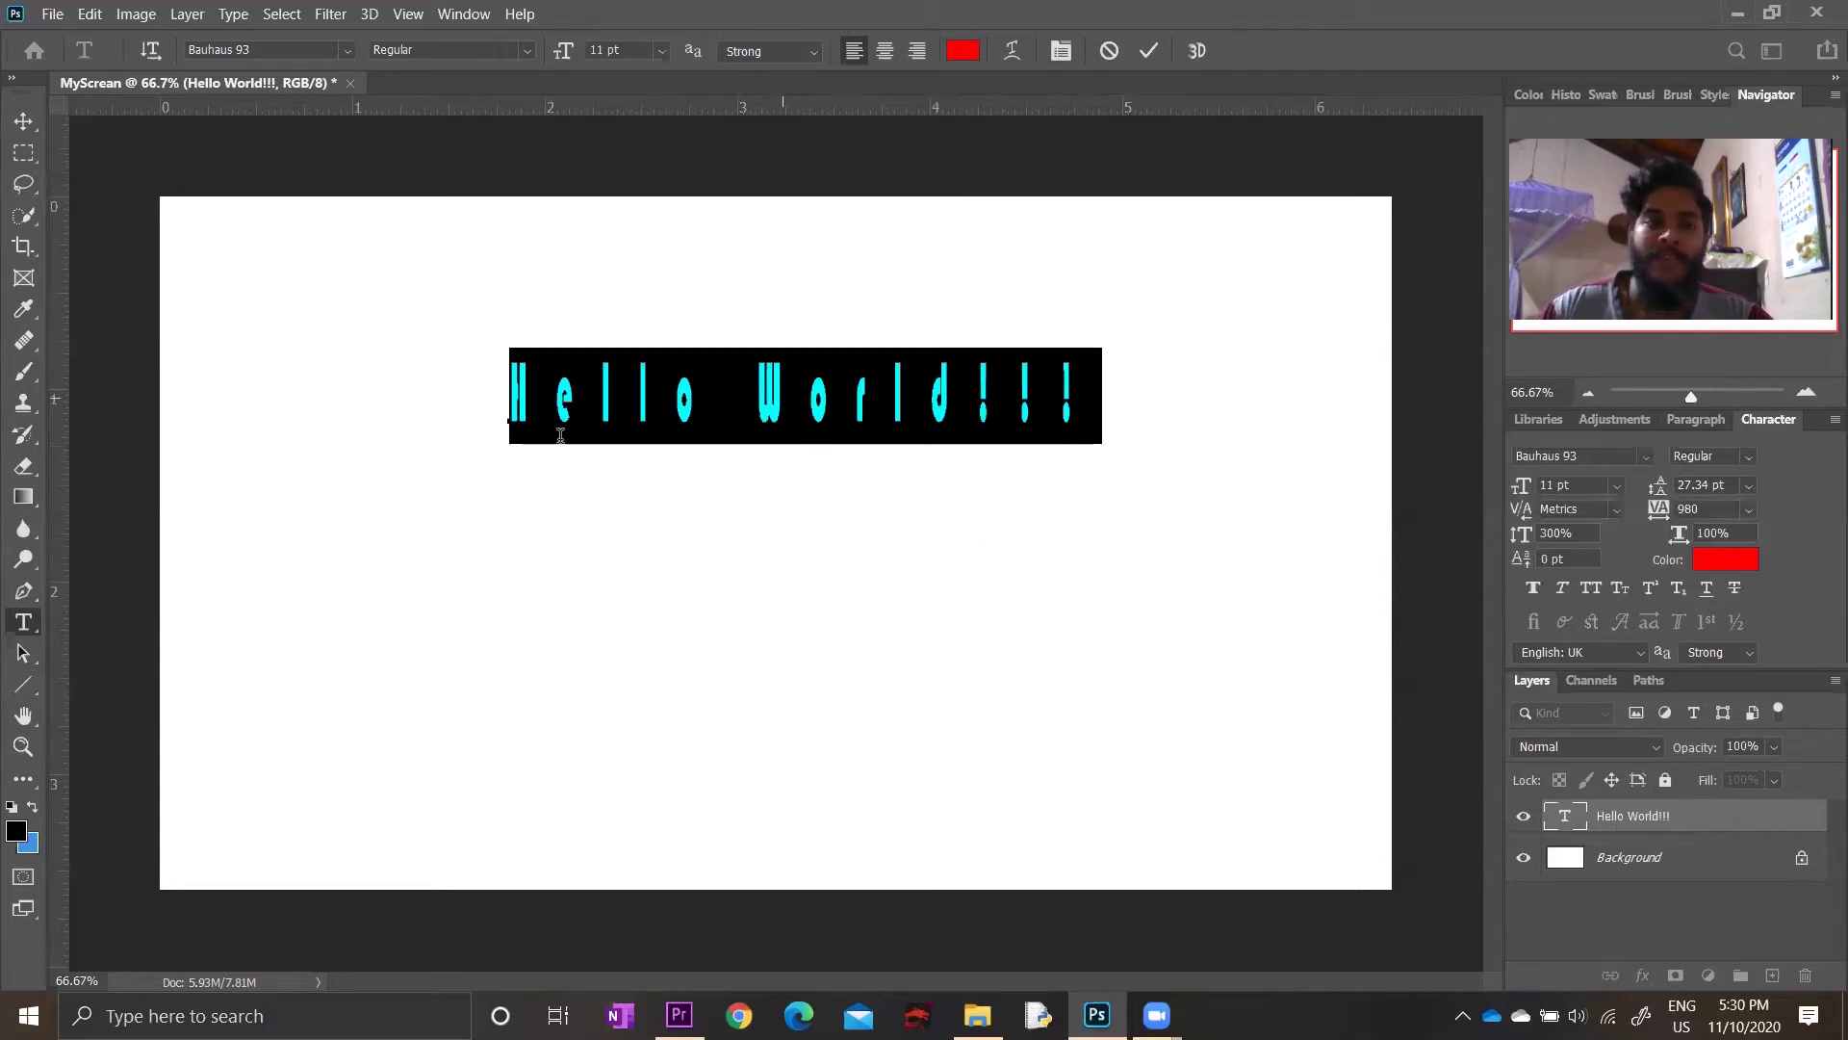
pyautogui.click(23, 121)
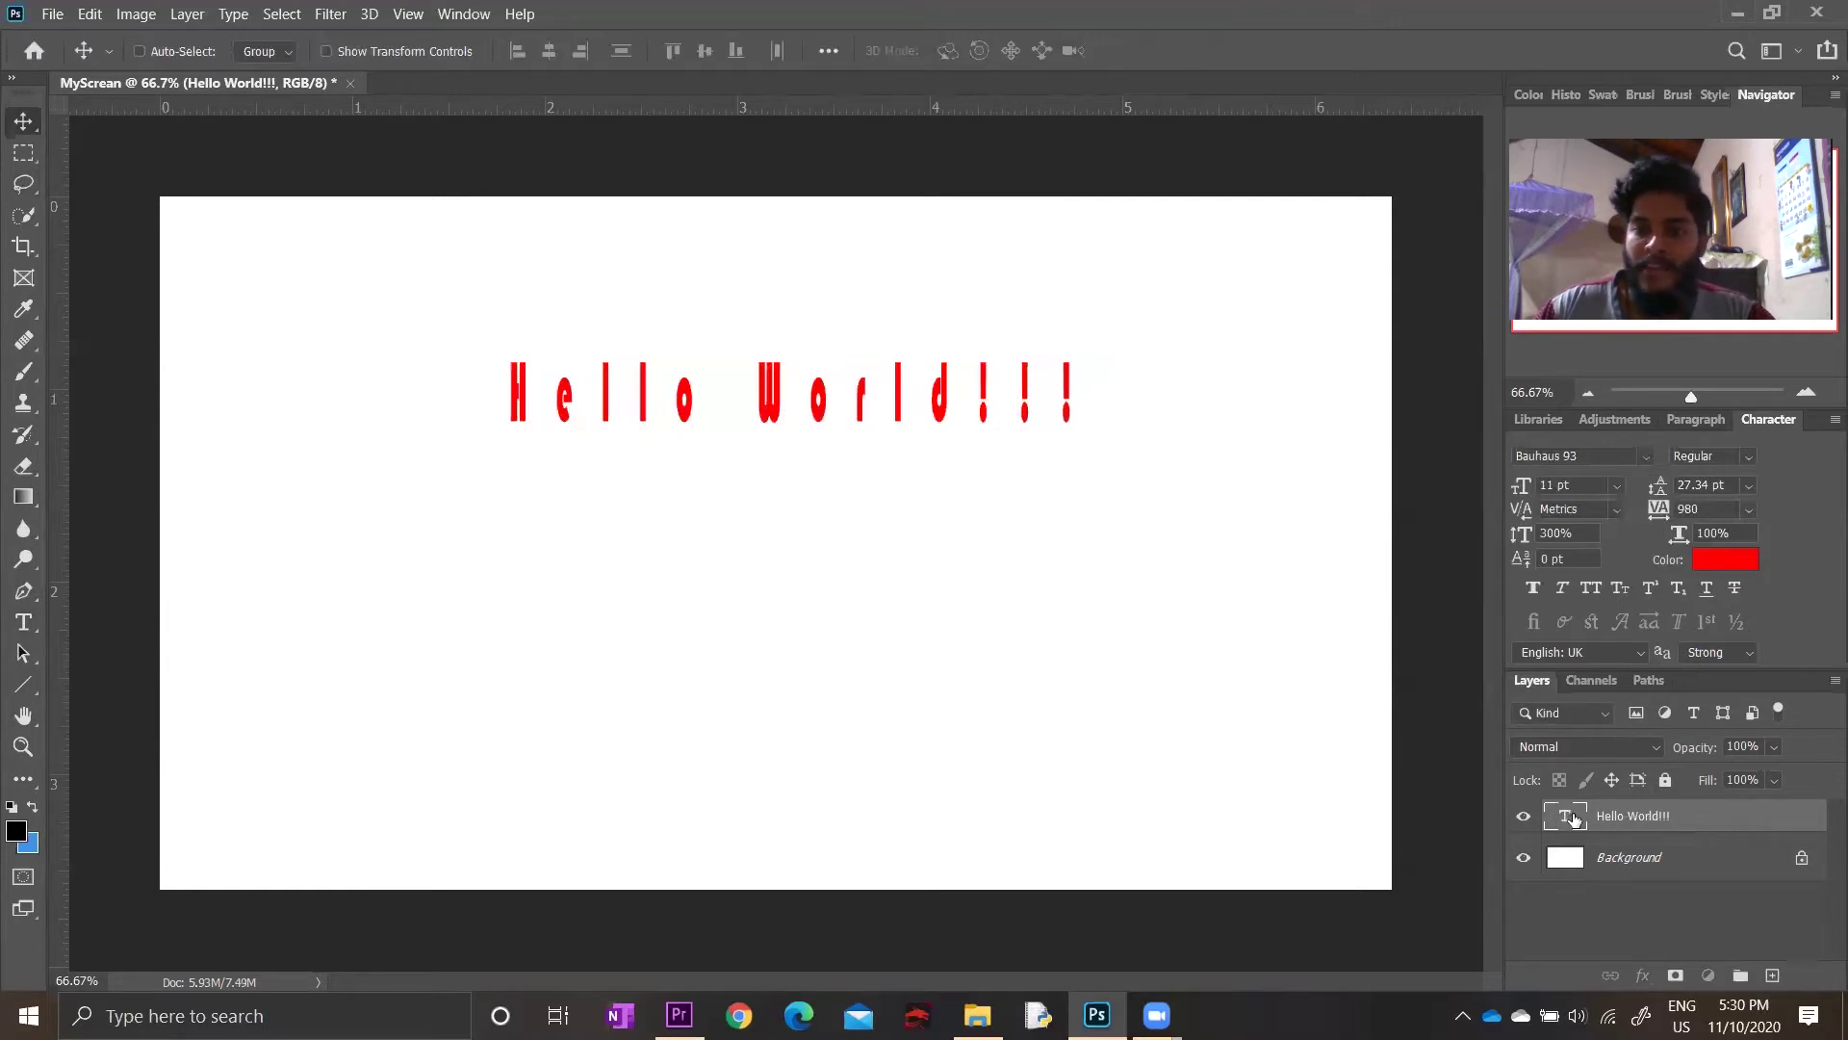
pyautogui.doubleClick(1566, 816)
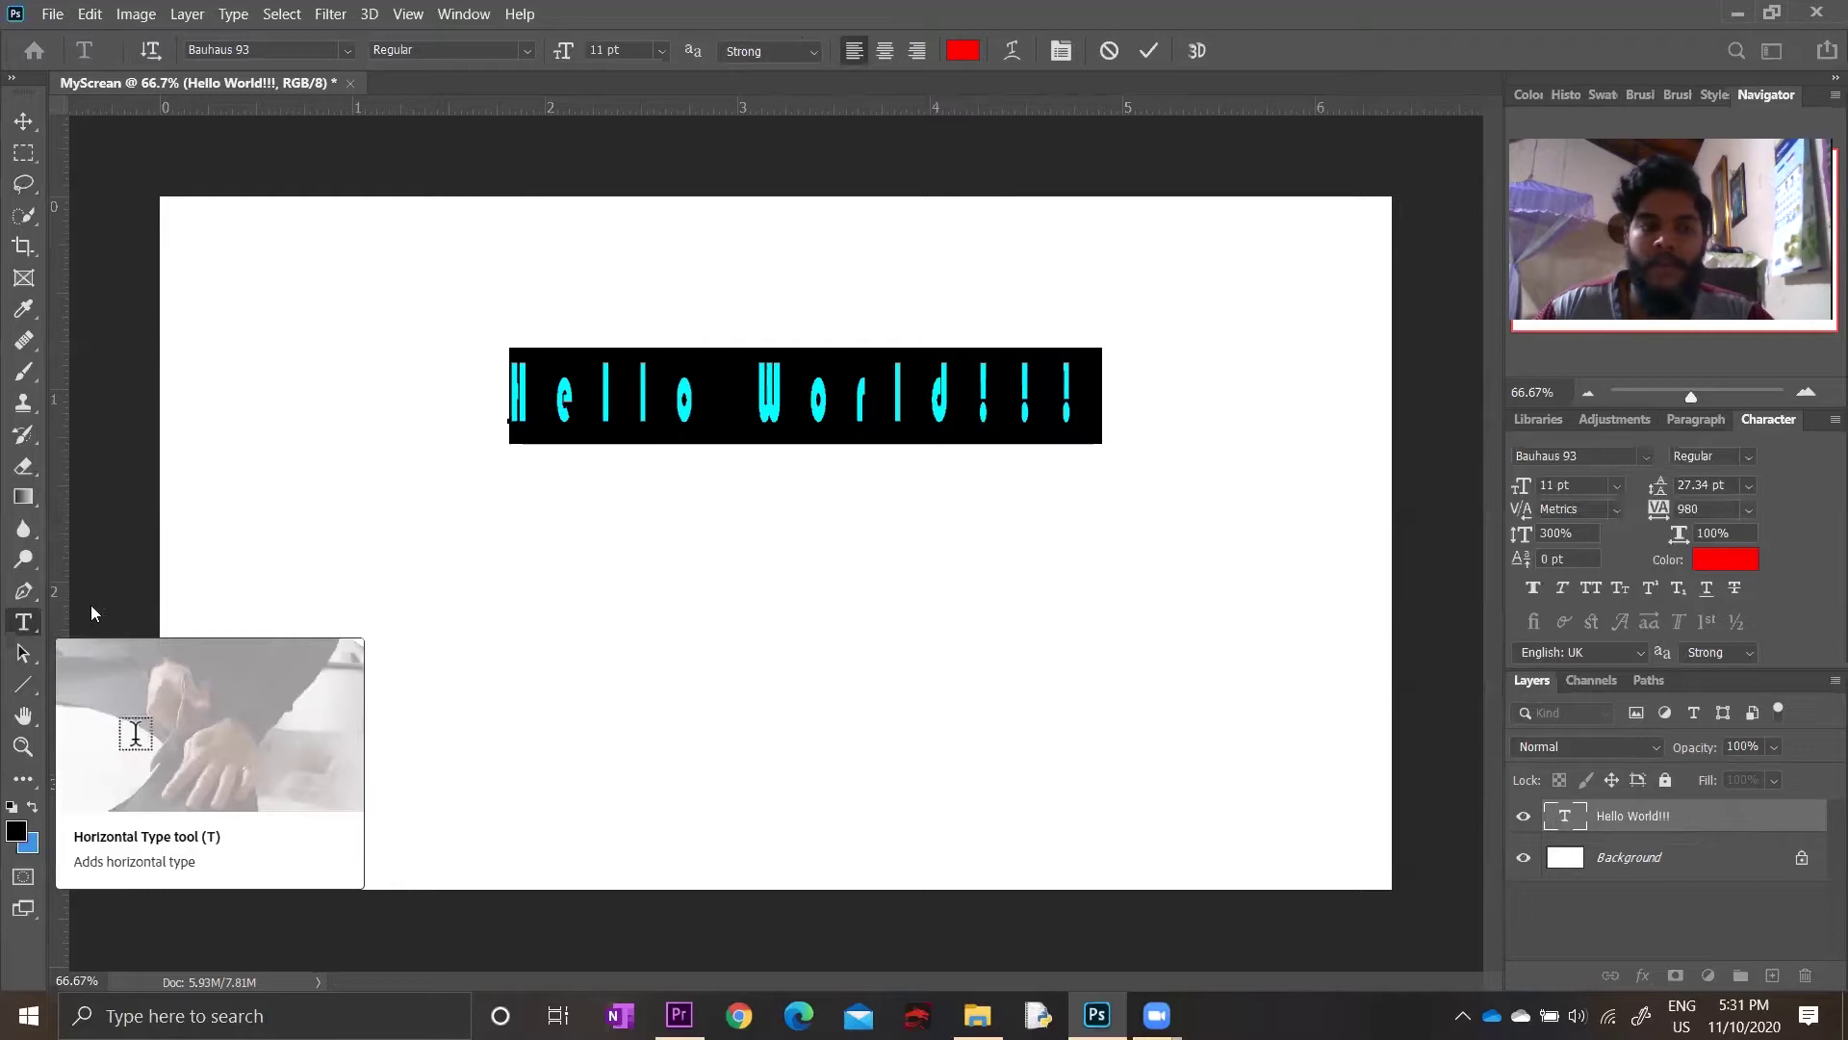
pyautogui.click(852, 391)
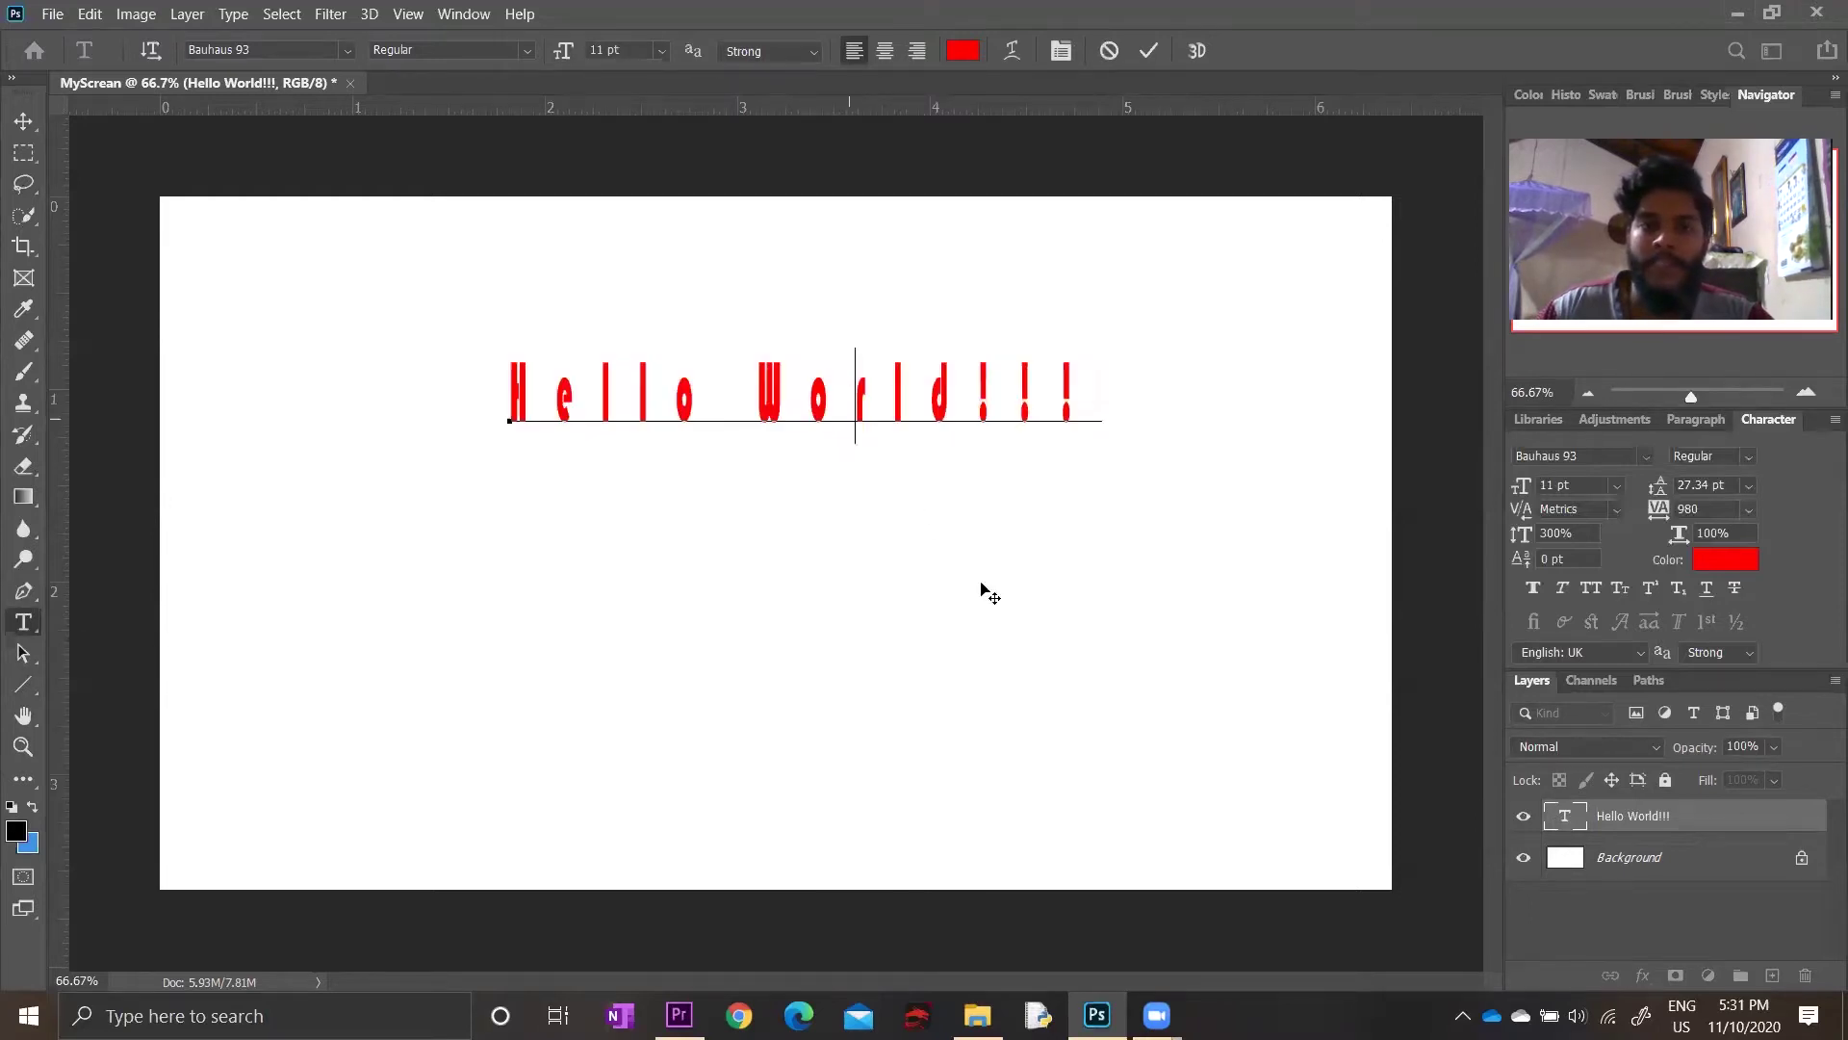
pyautogui.click(1025, 391)
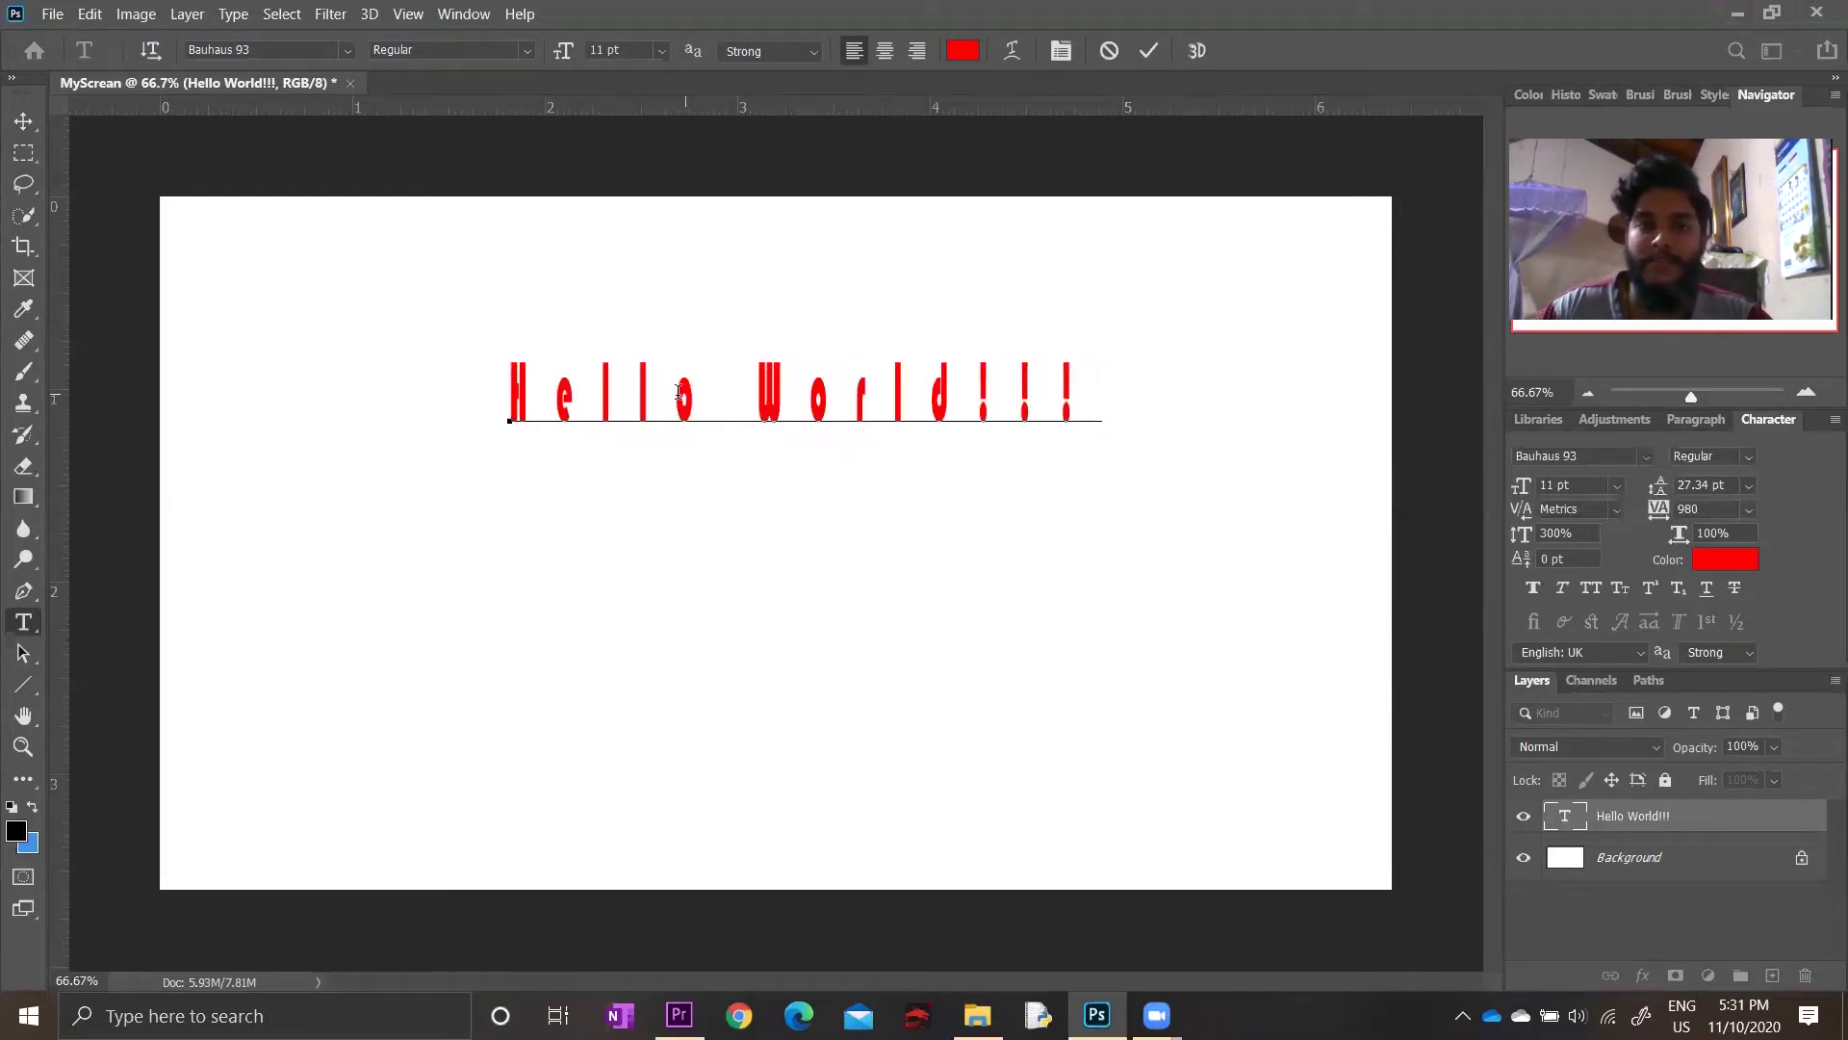
pyautogui.click(603, 391)
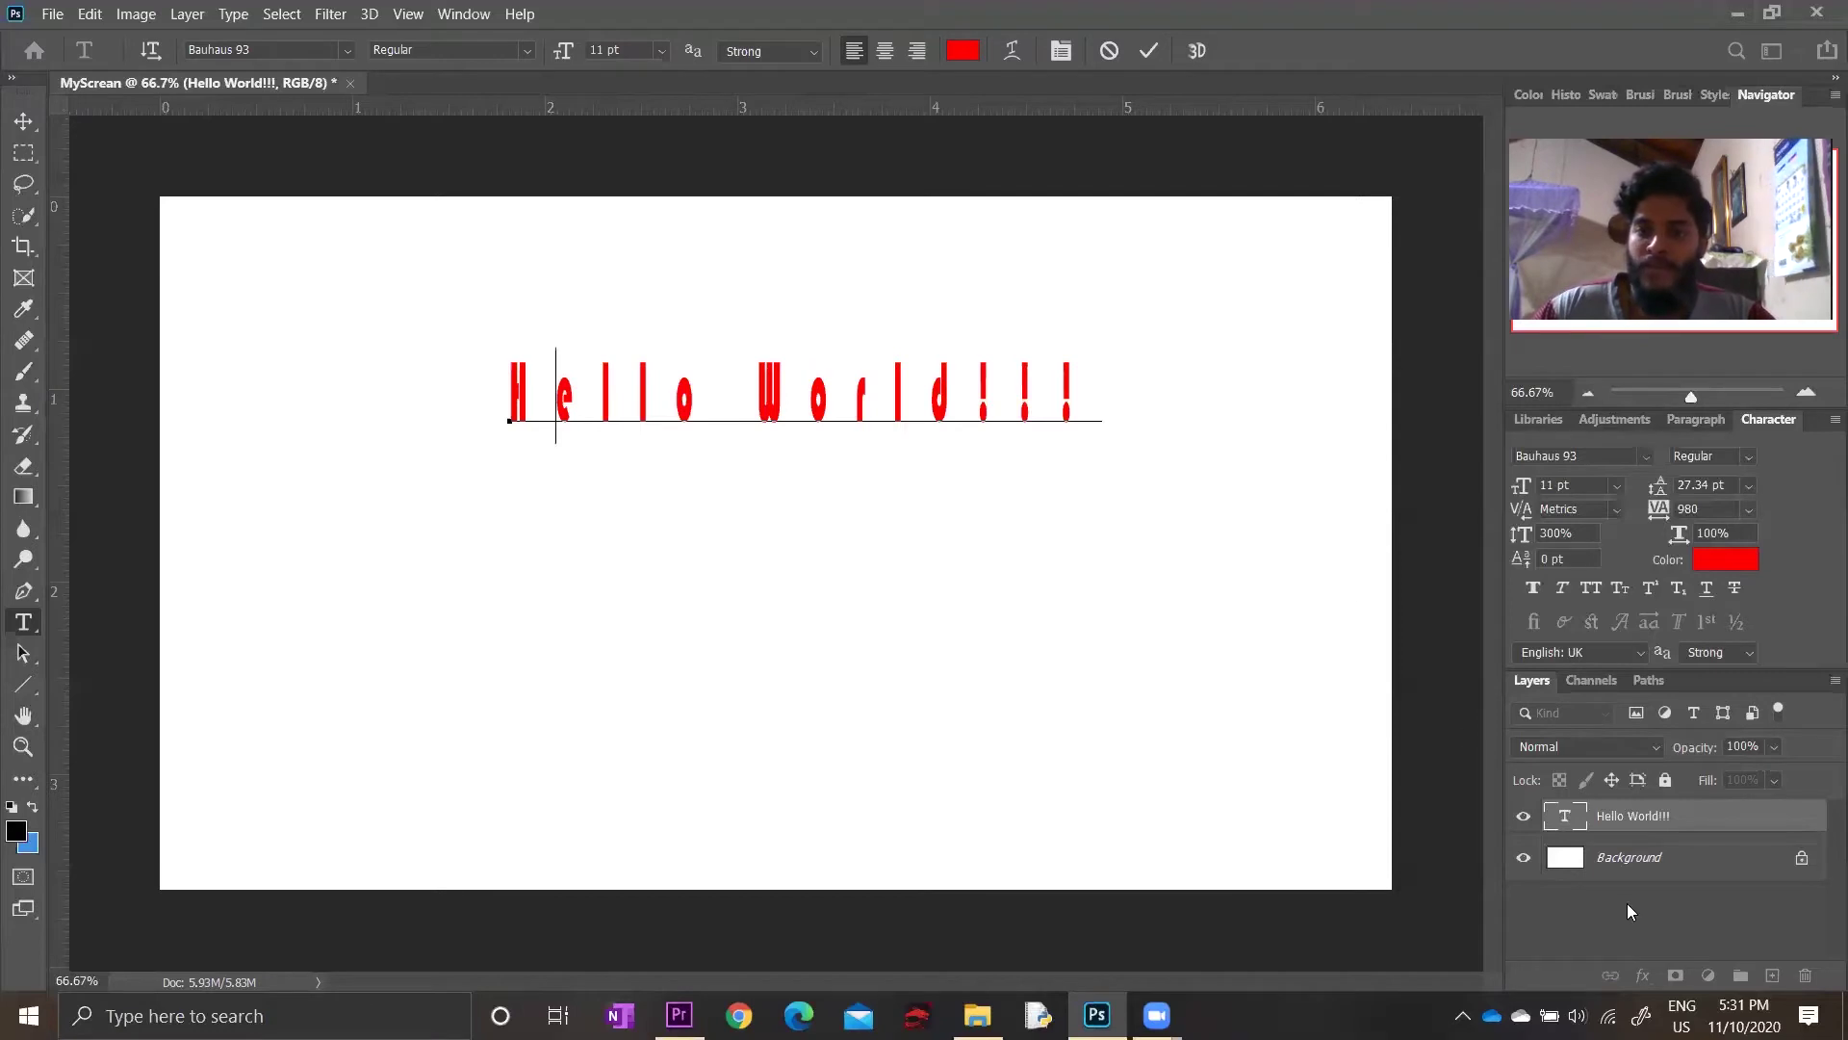
pyautogui.hotkey('ctrl', 'Return')
pyautogui.press('v')
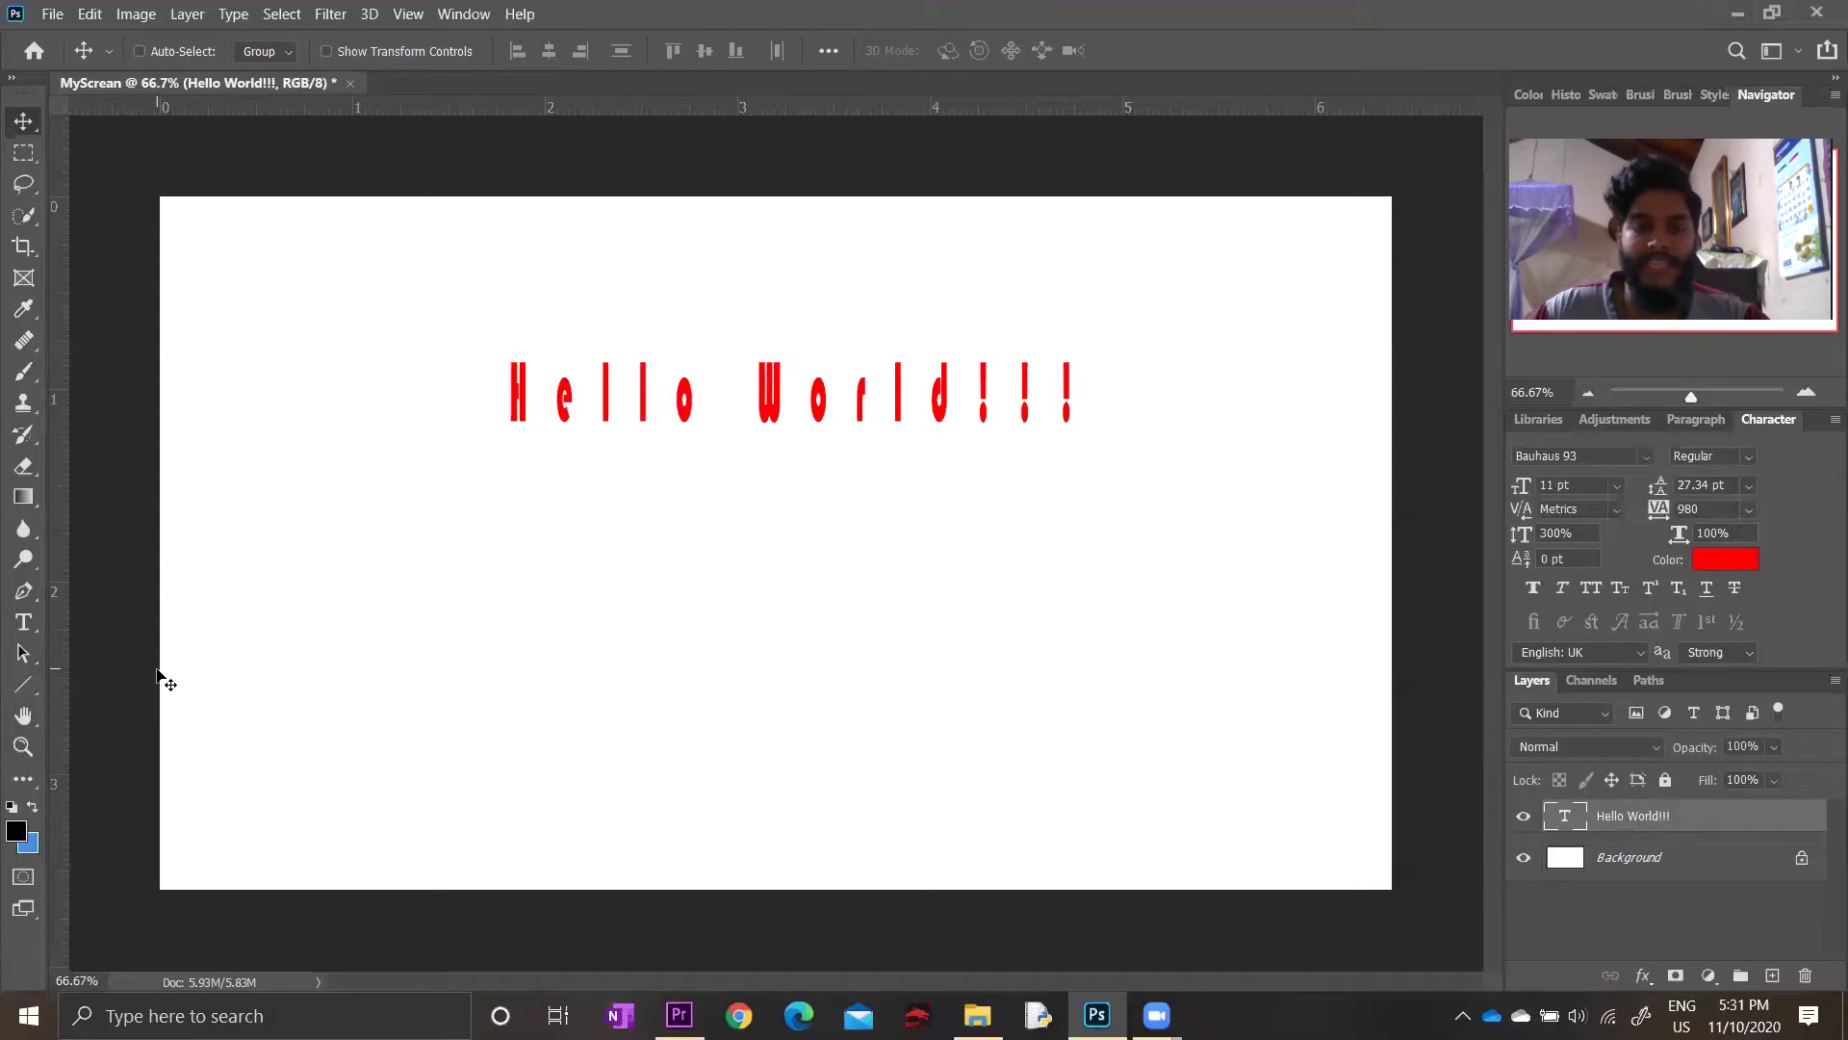
# Enter and exit editing of the Hello World!!! text several times without changing it
pyautogui.press('t')
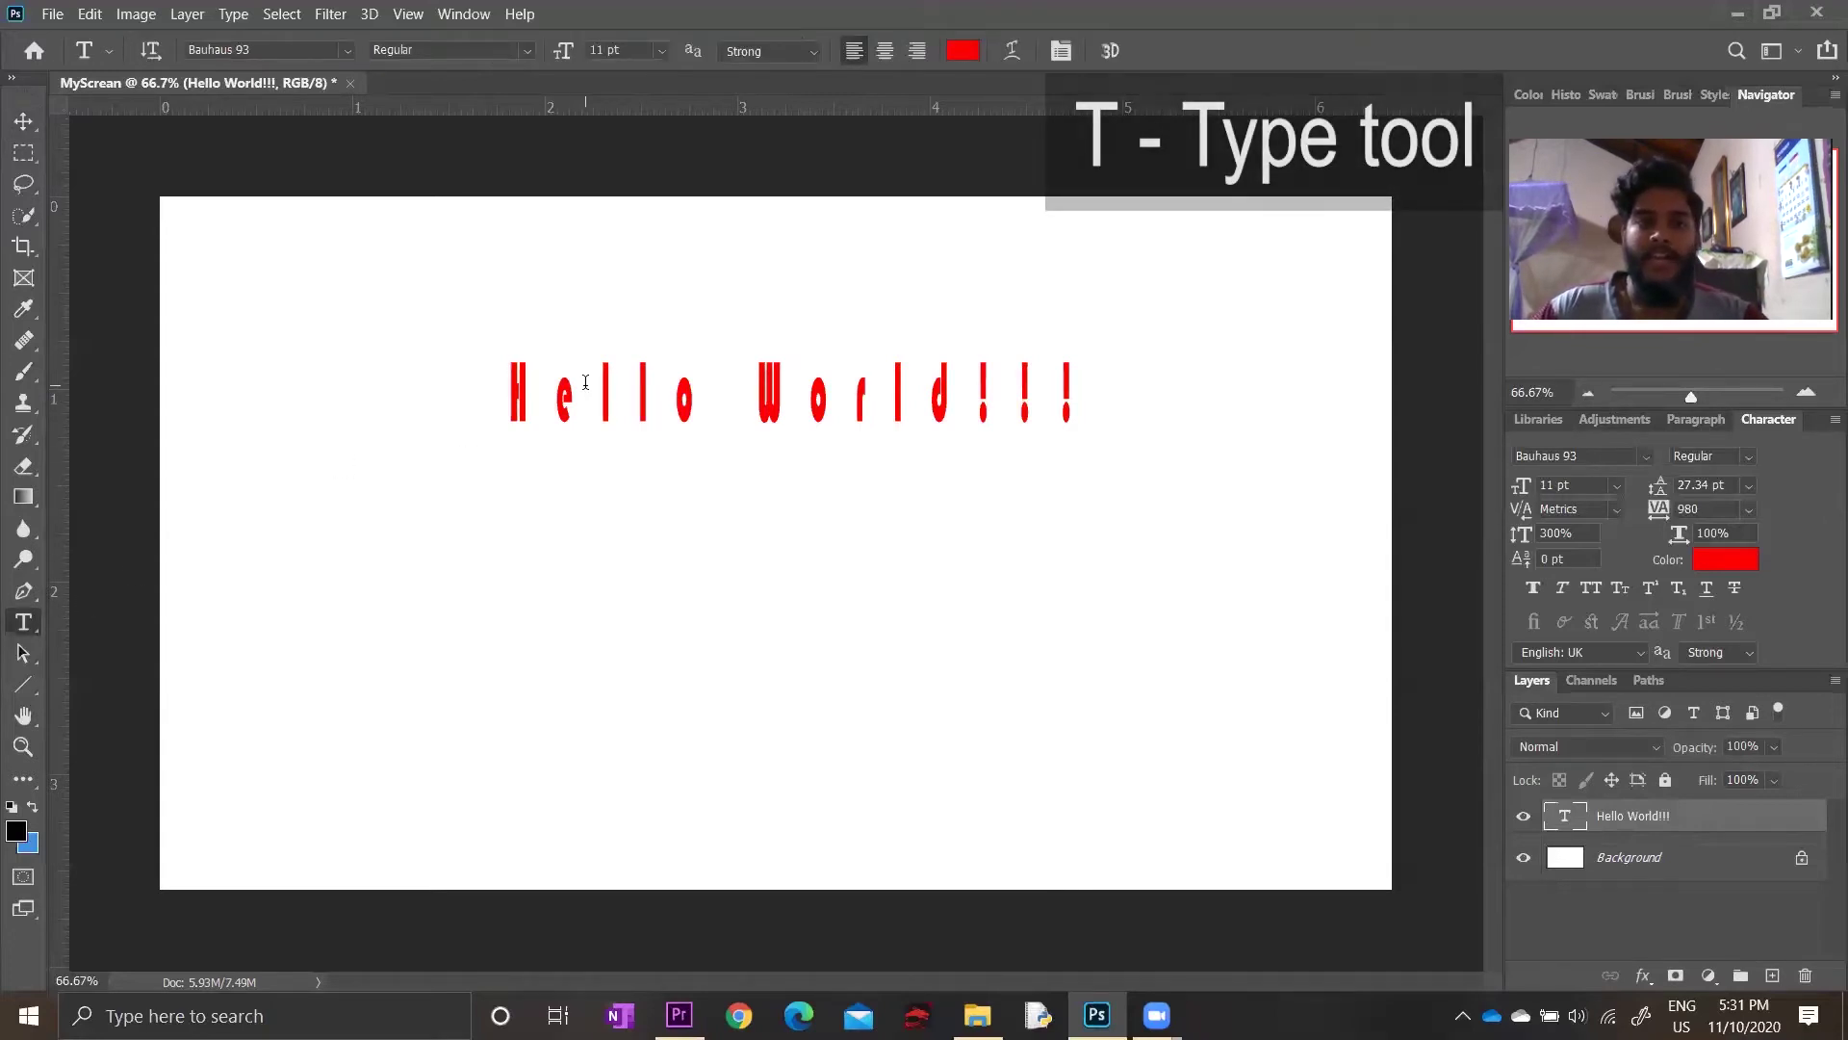
pyautogui.click(847, 389)
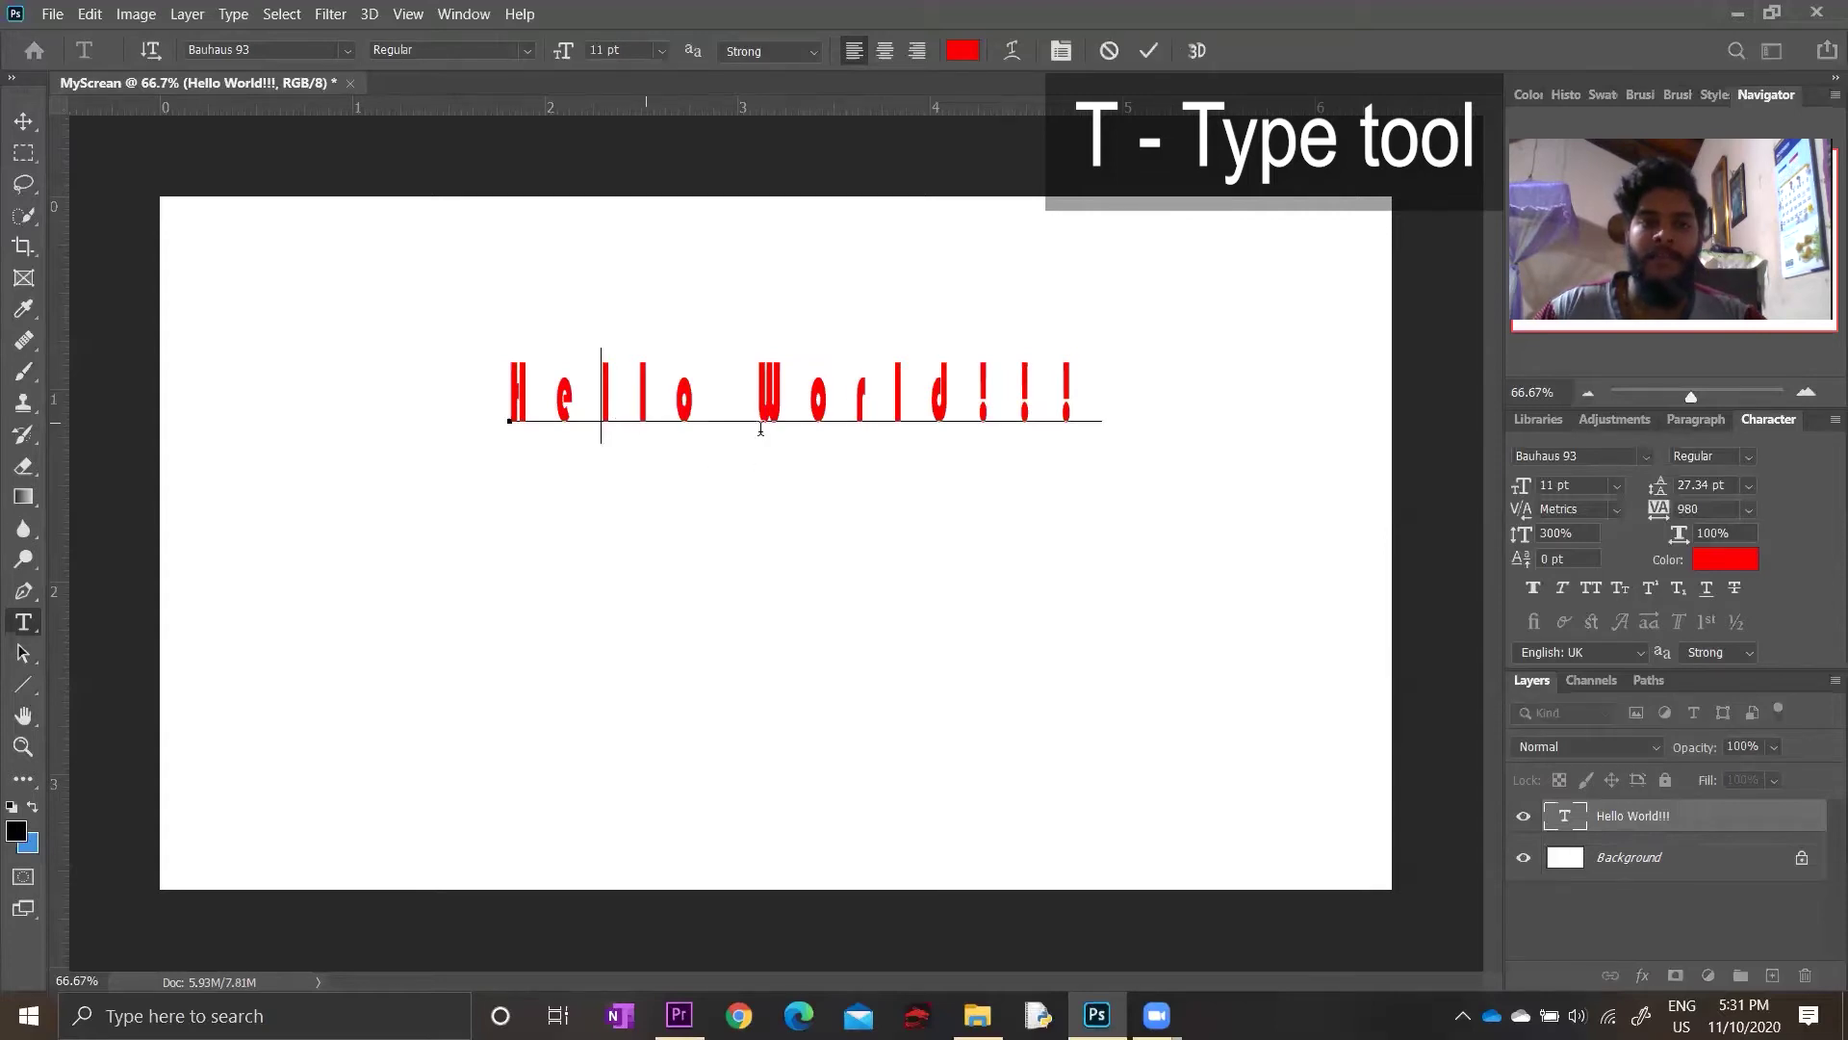
pyautogui.click(1667, 909)
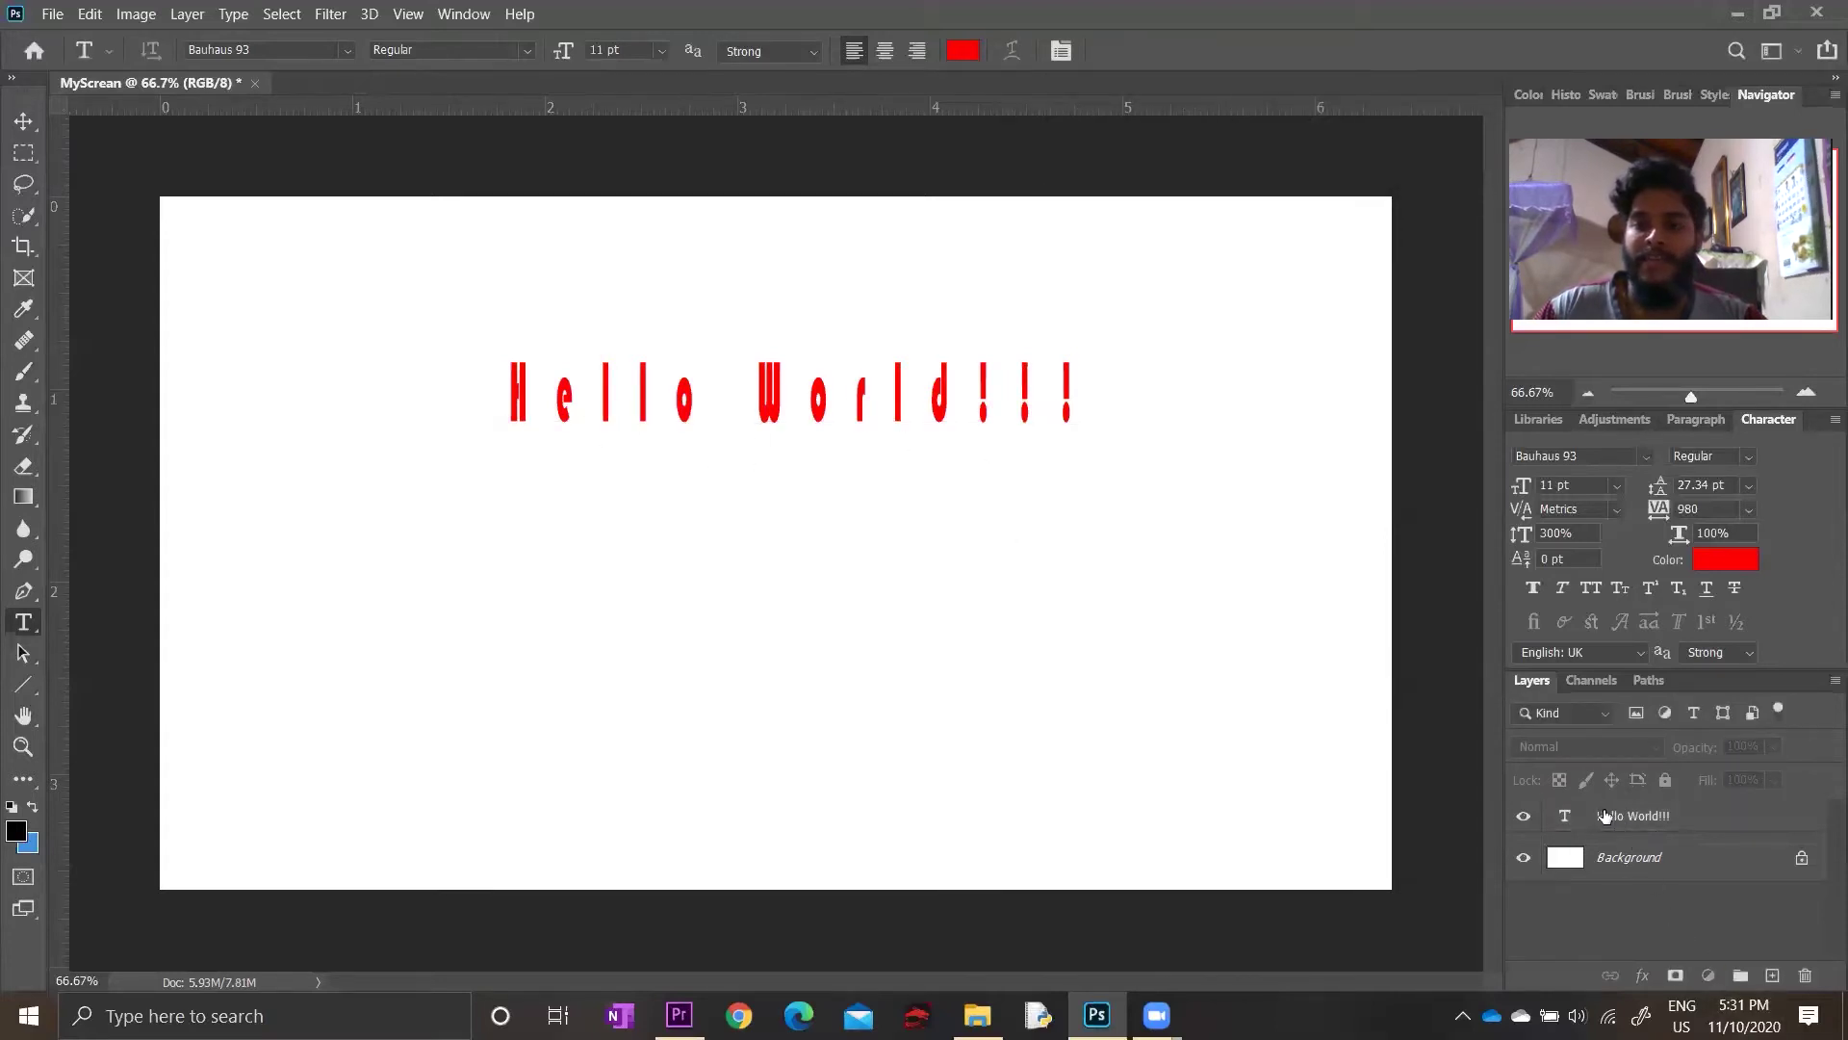
pyautogui.click(1605, 816)
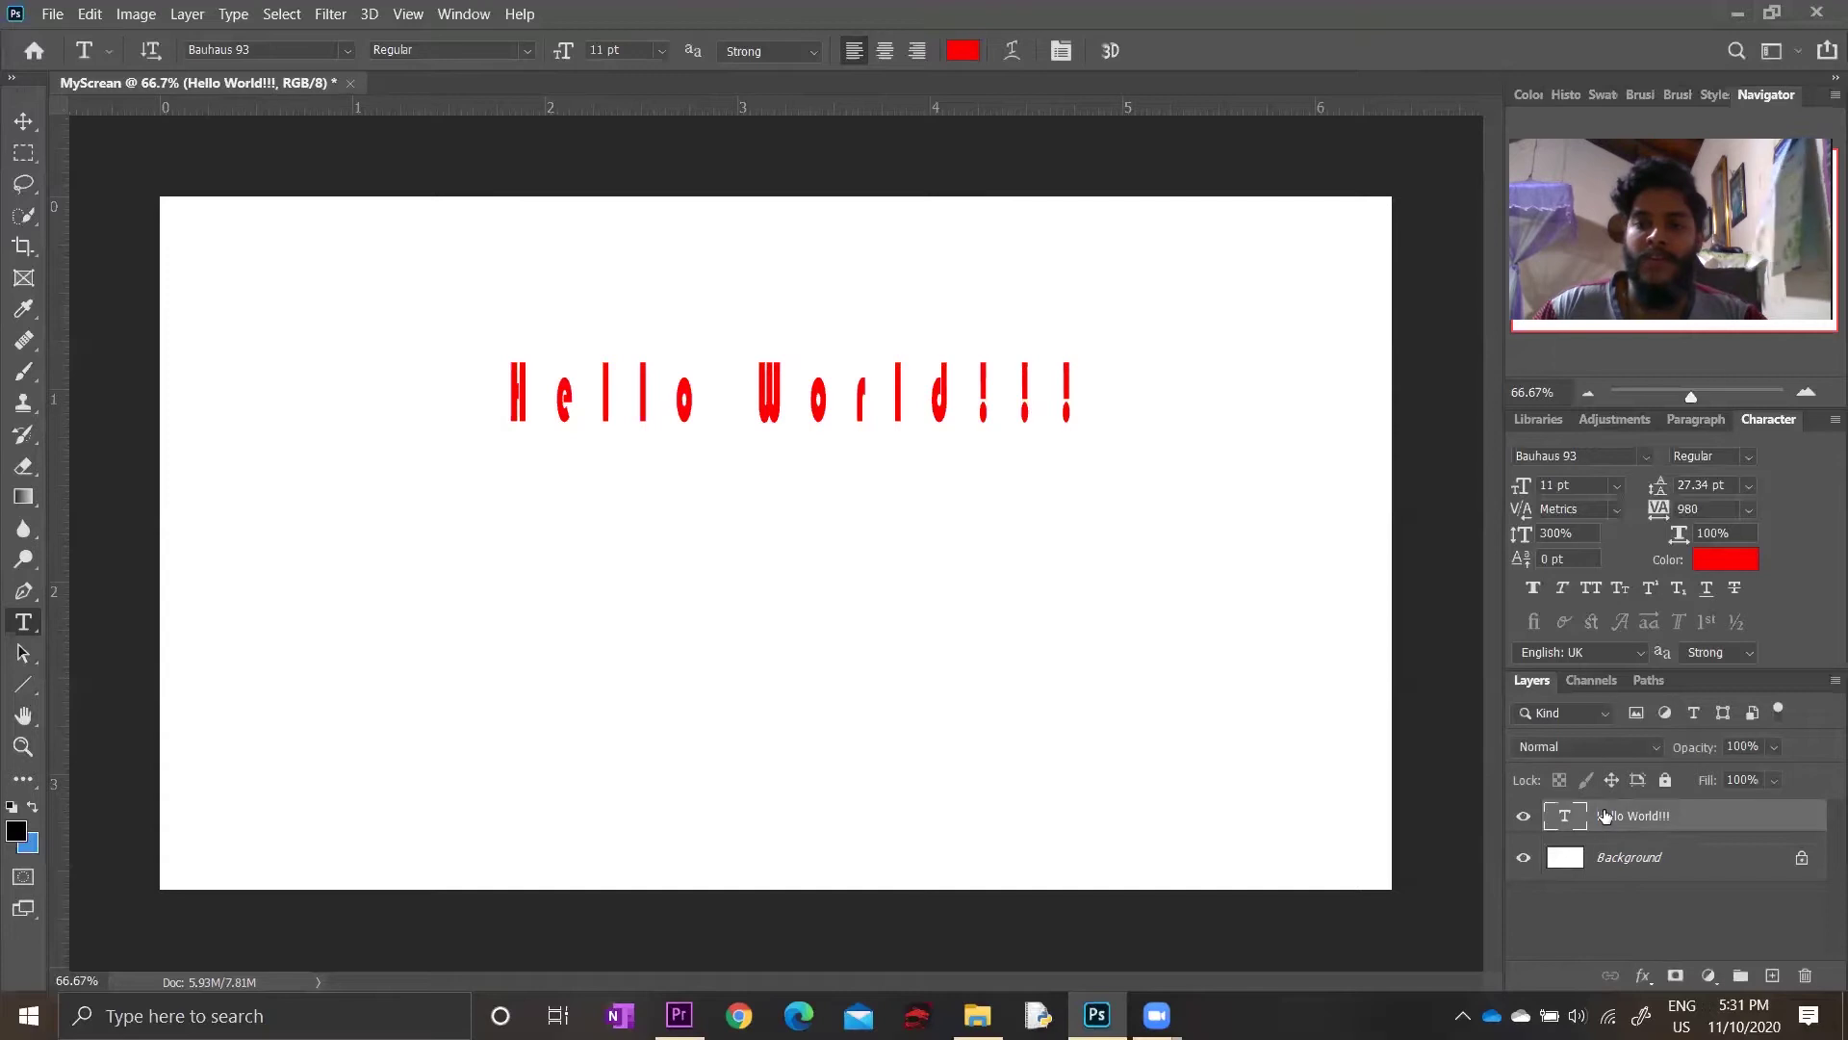
pyautogui.click(878, 393)
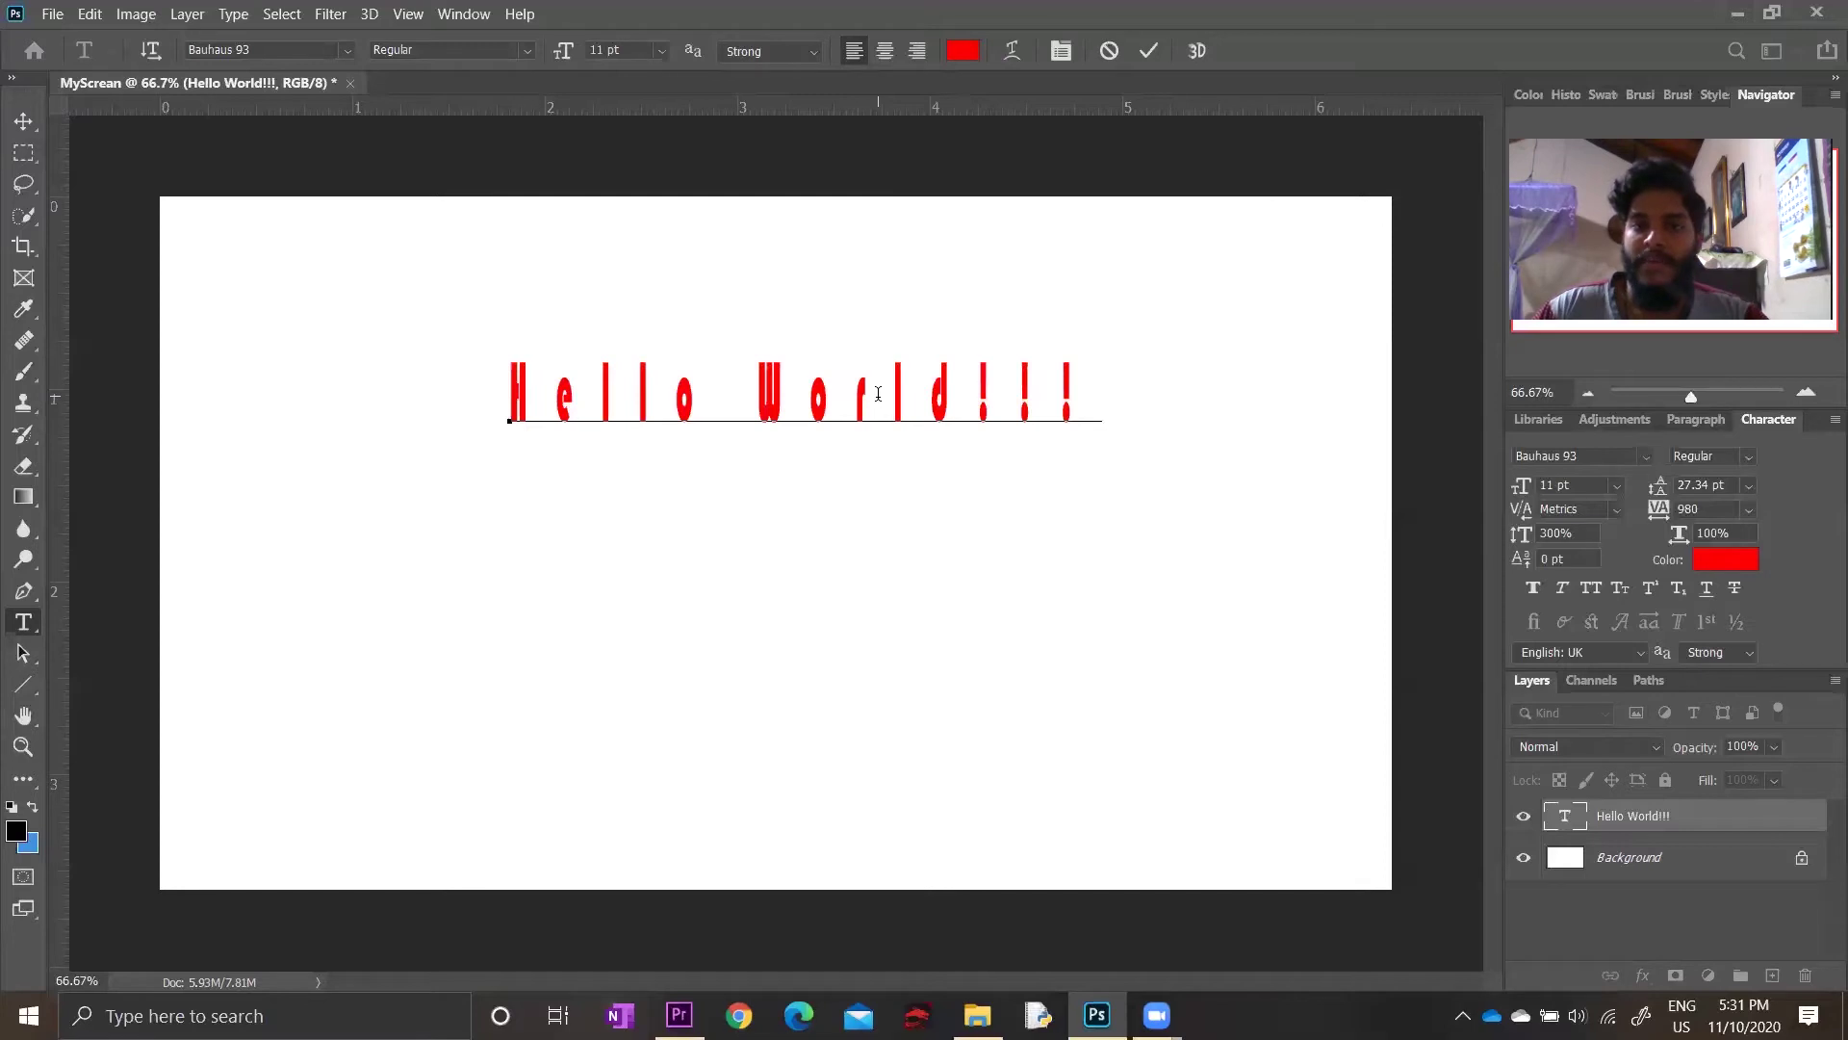
pyautogui.click(1636, 929)
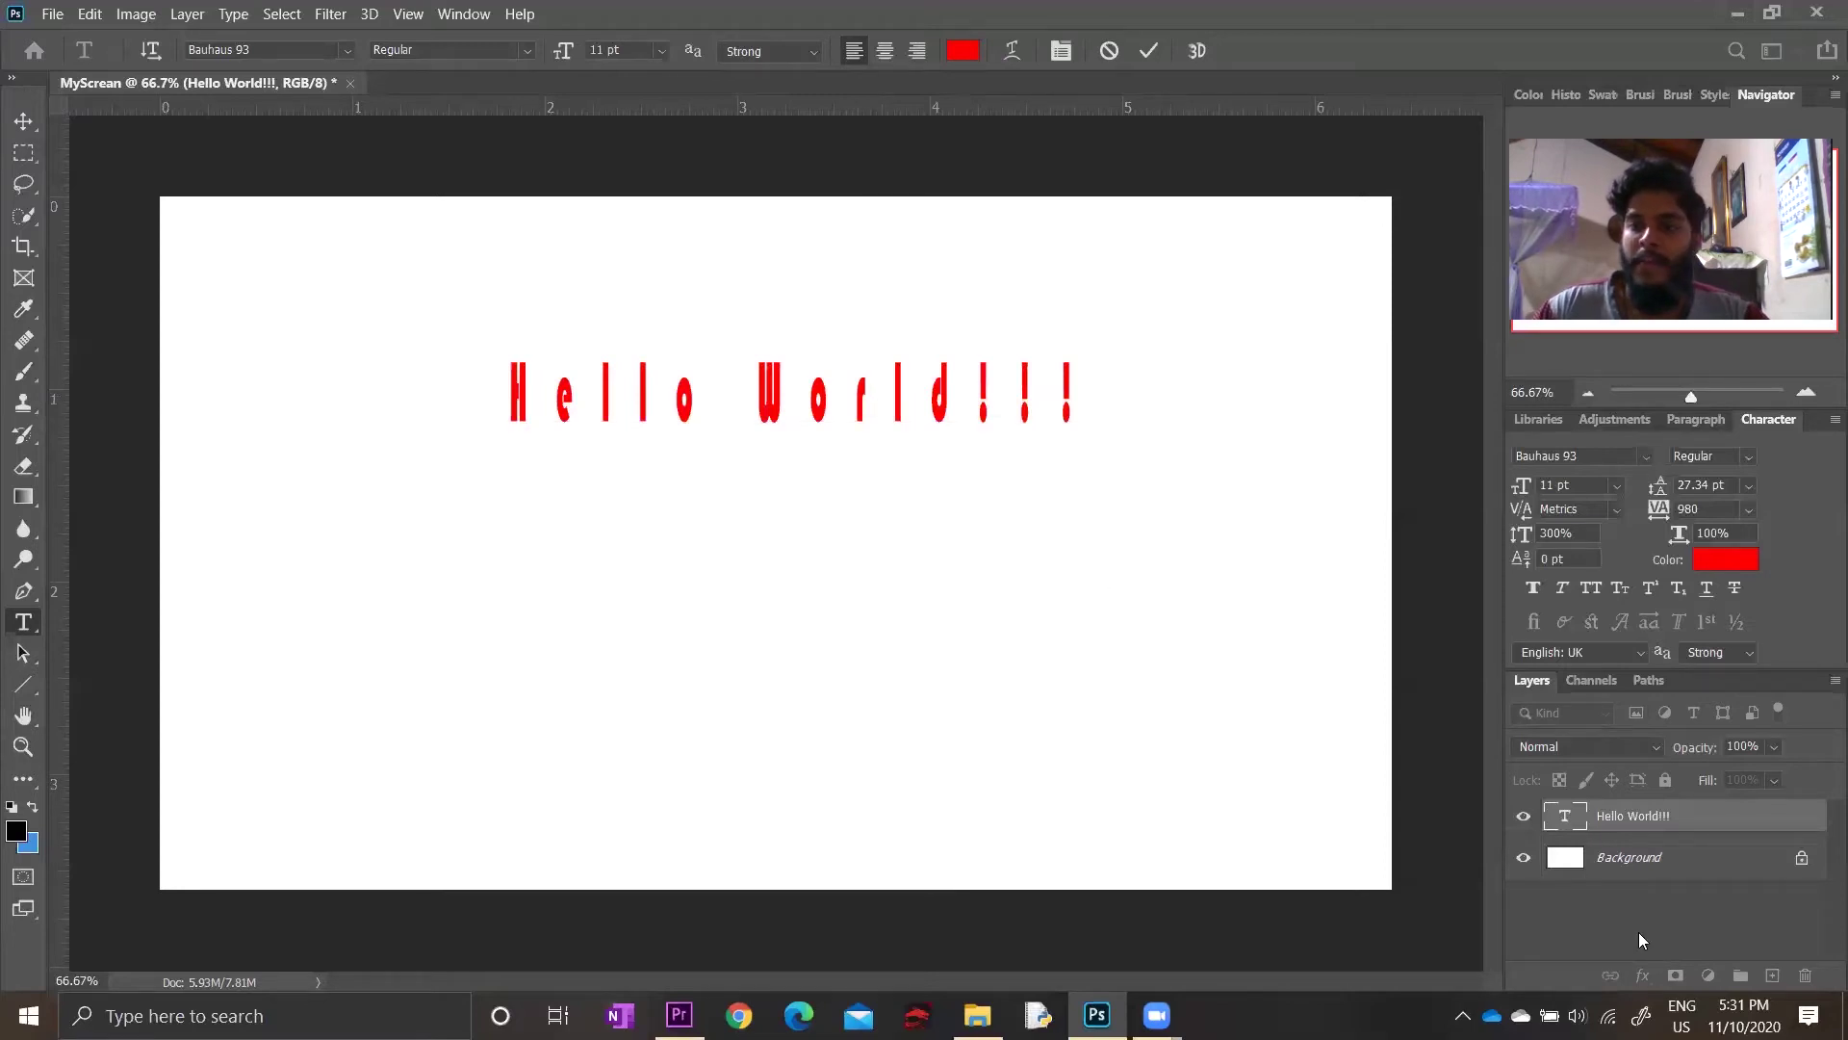
pyautogui.click(1623, 818)
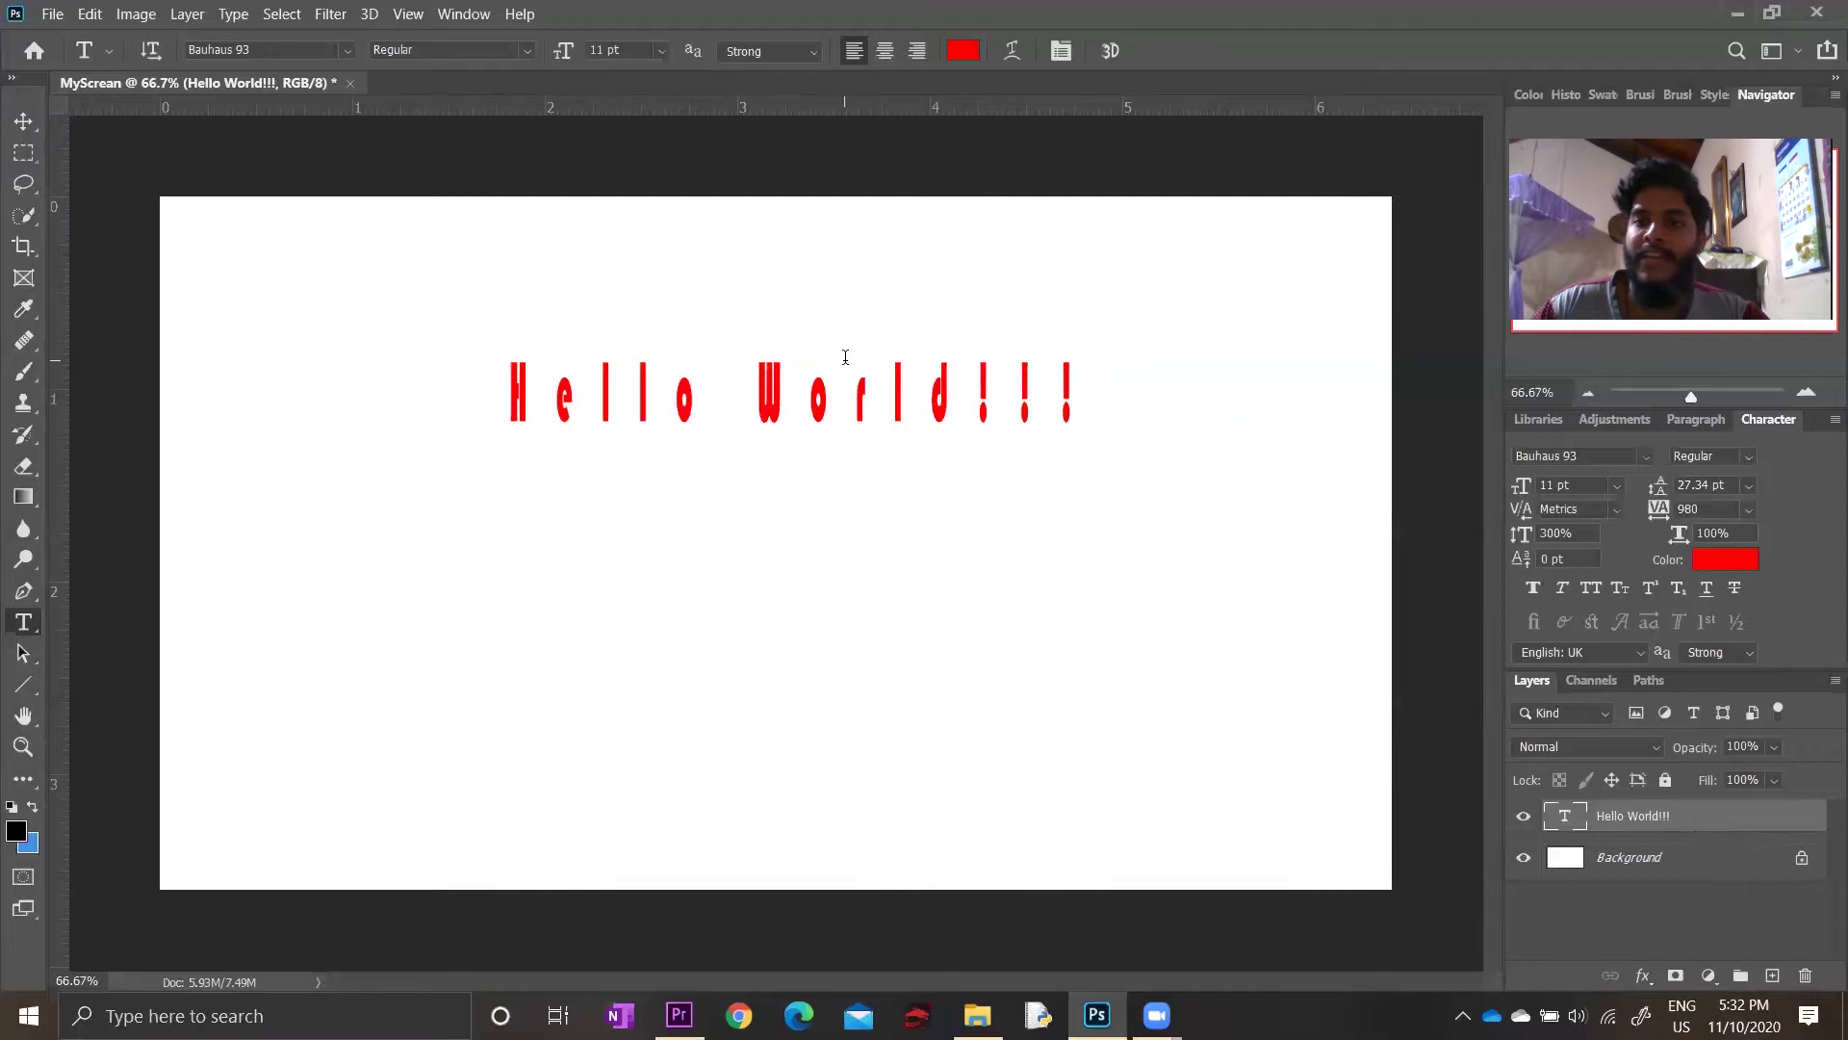
# Add a Lorem Ipsum placeholder box, reposition it above Hello World!!!, and commit it
pyautogui.click(838, 274)
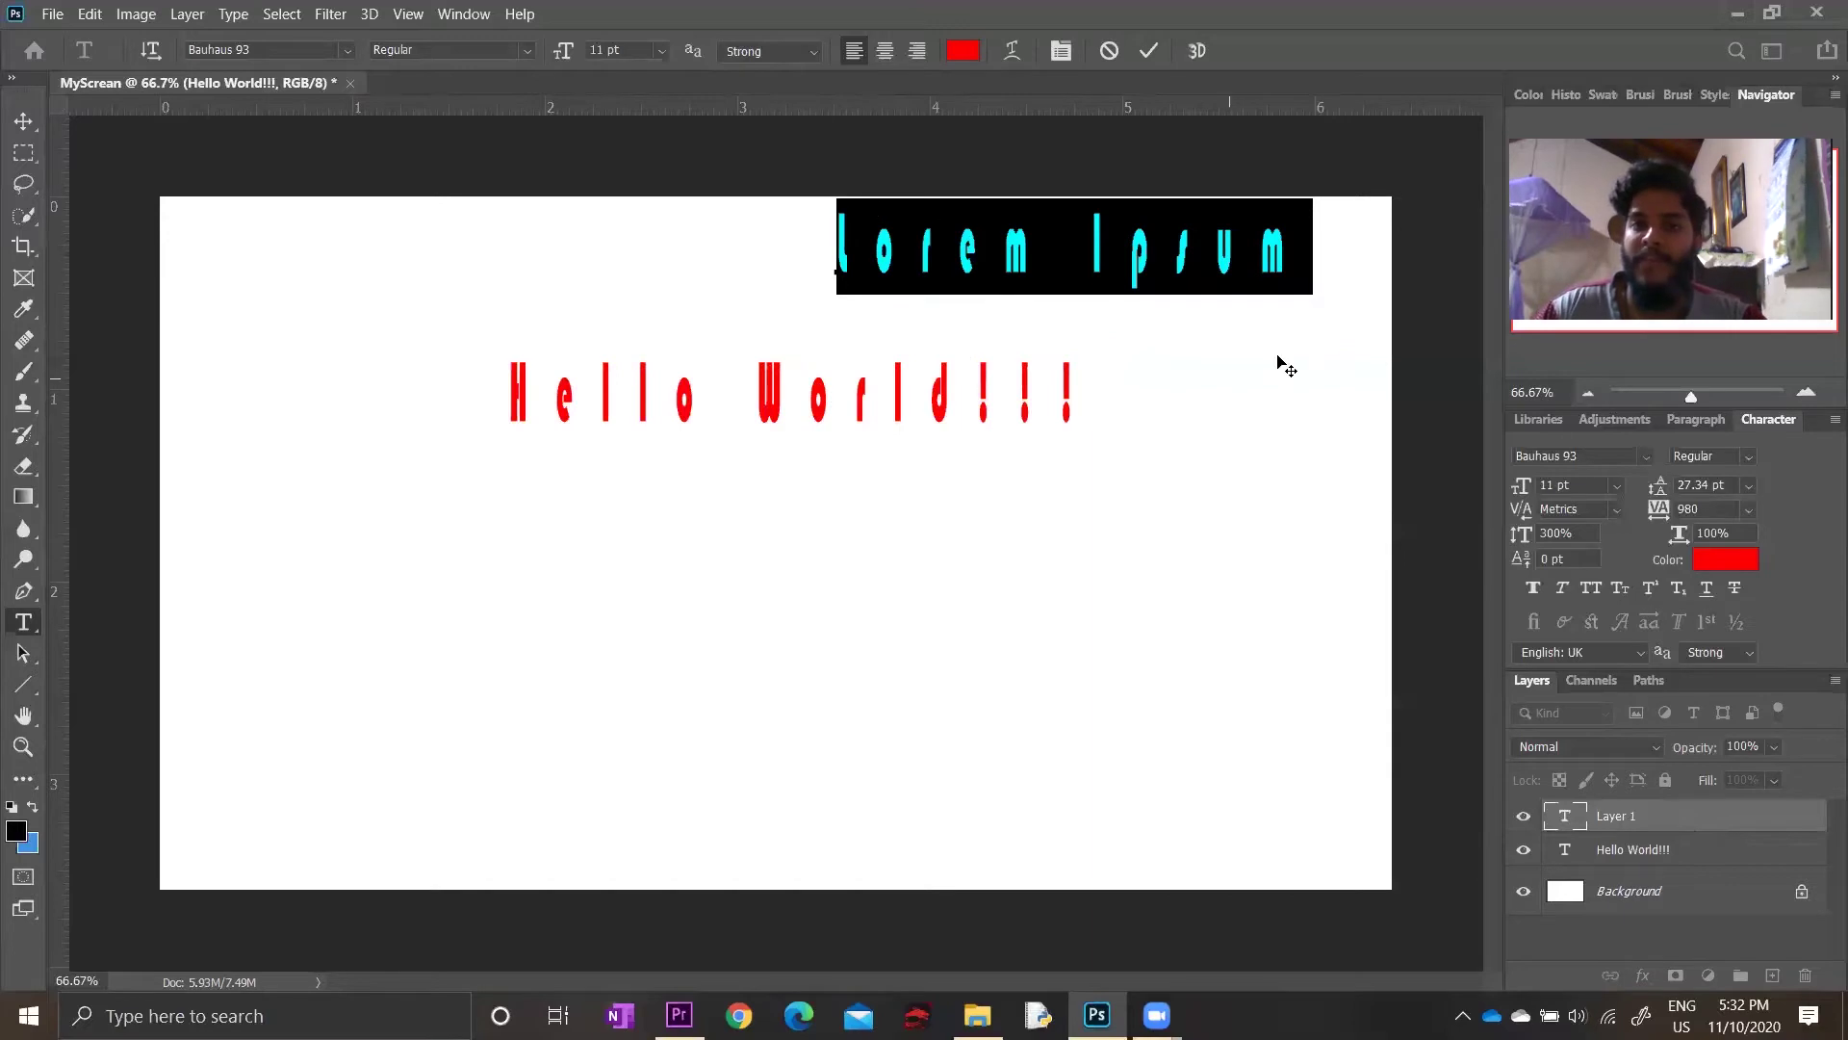
pyautogui.moveTo(1322, 339); pyautogui.dragTo(1301, 453)
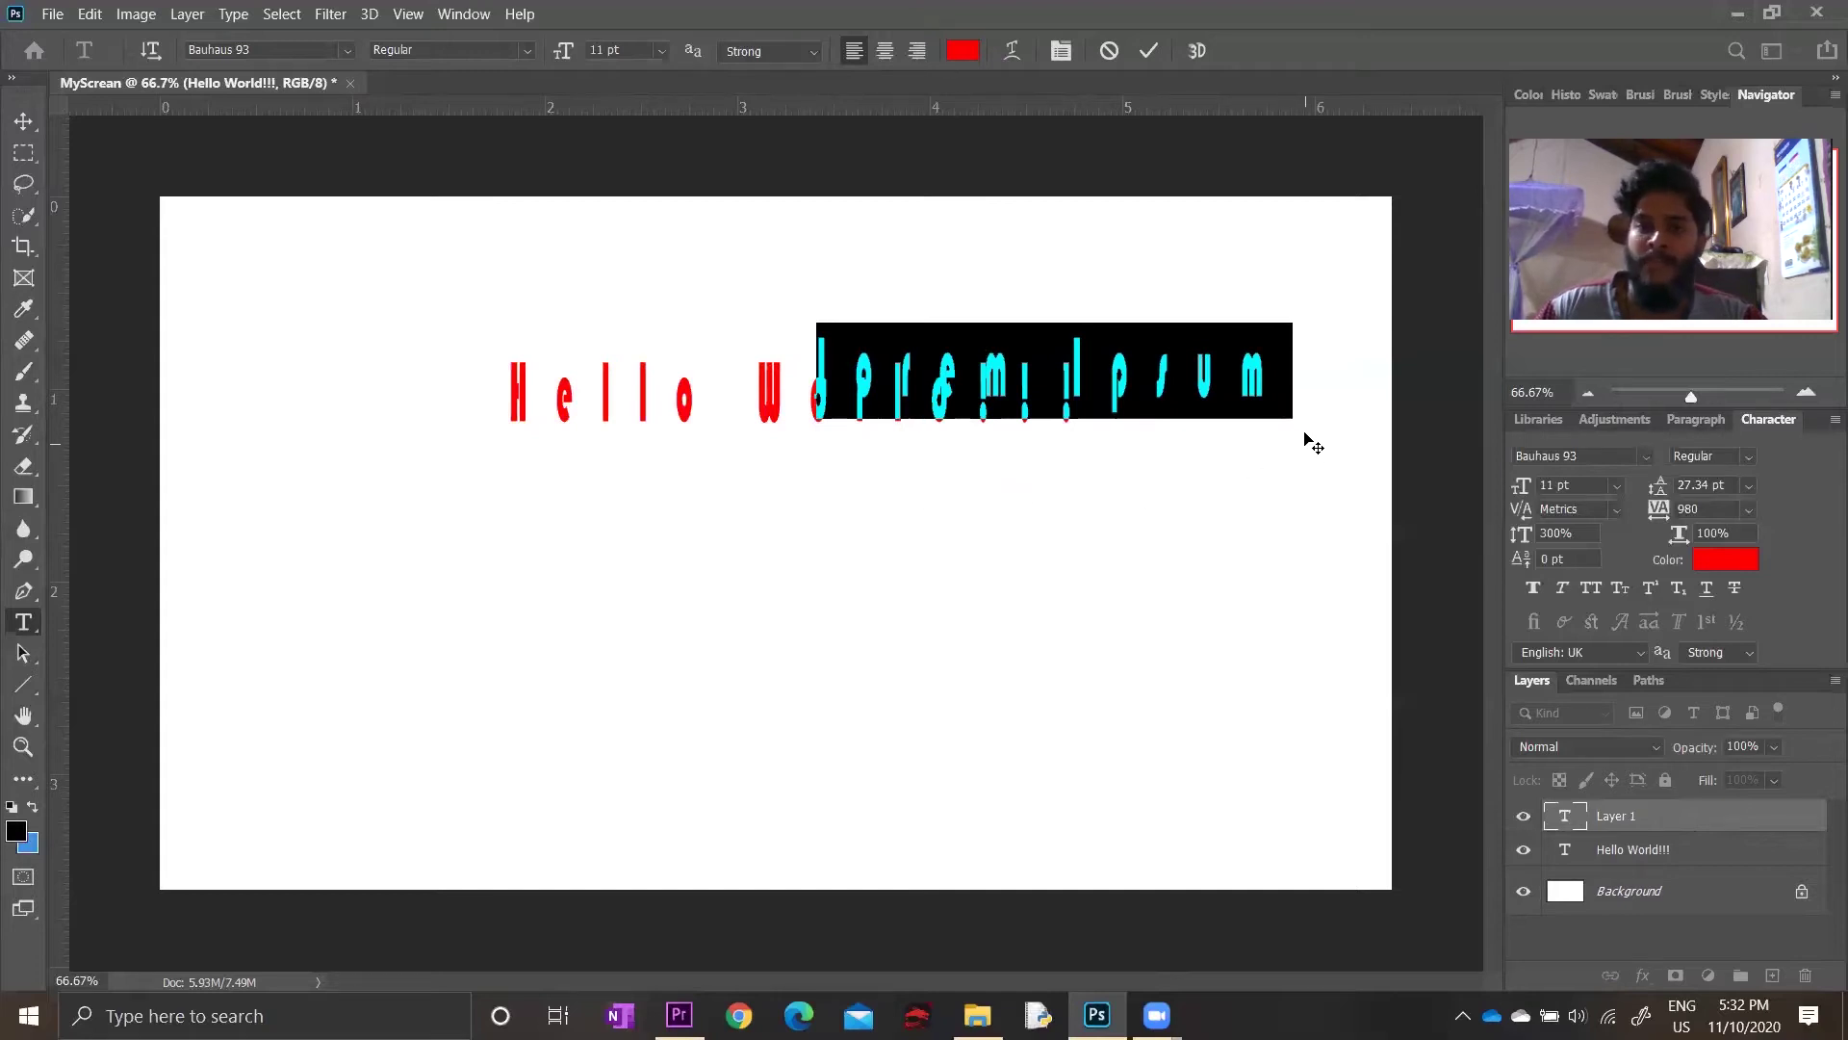
pyautogui.moveTo(1305, 434); pyautogui.dragTo(1291, 337)
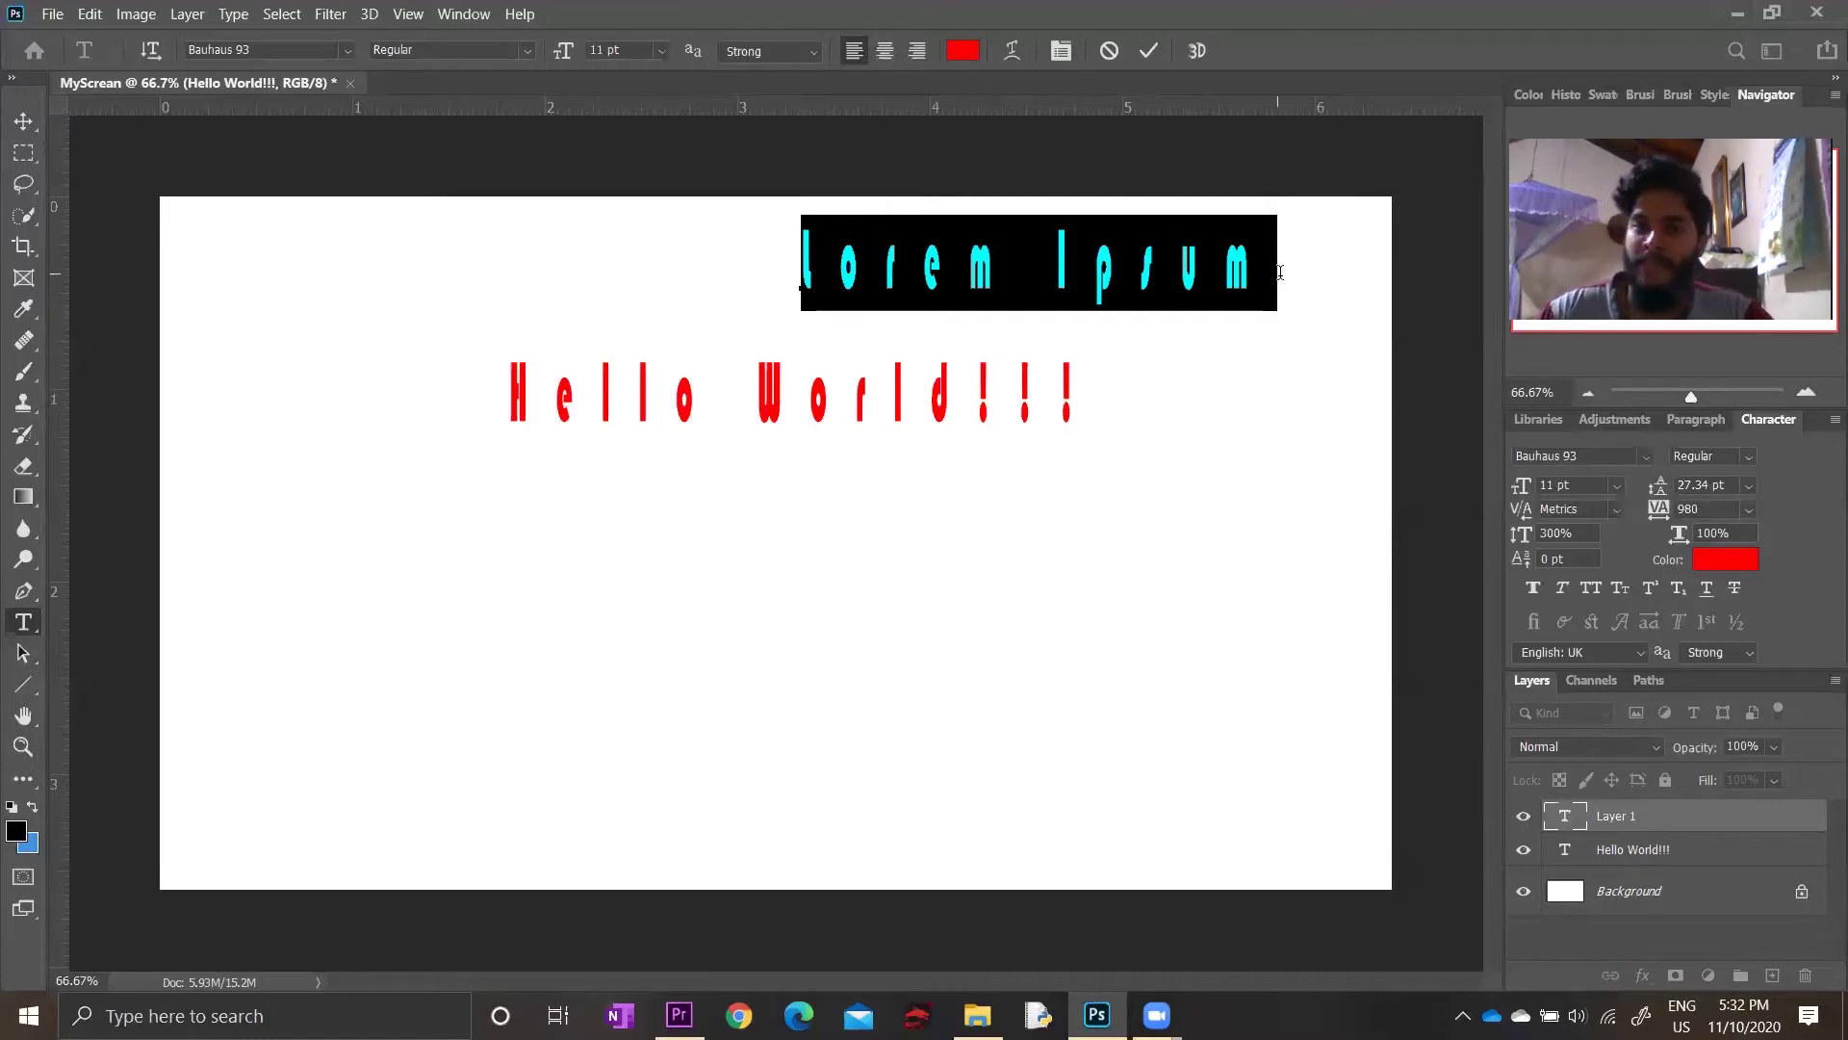
pyautogui.click(1619, 847)
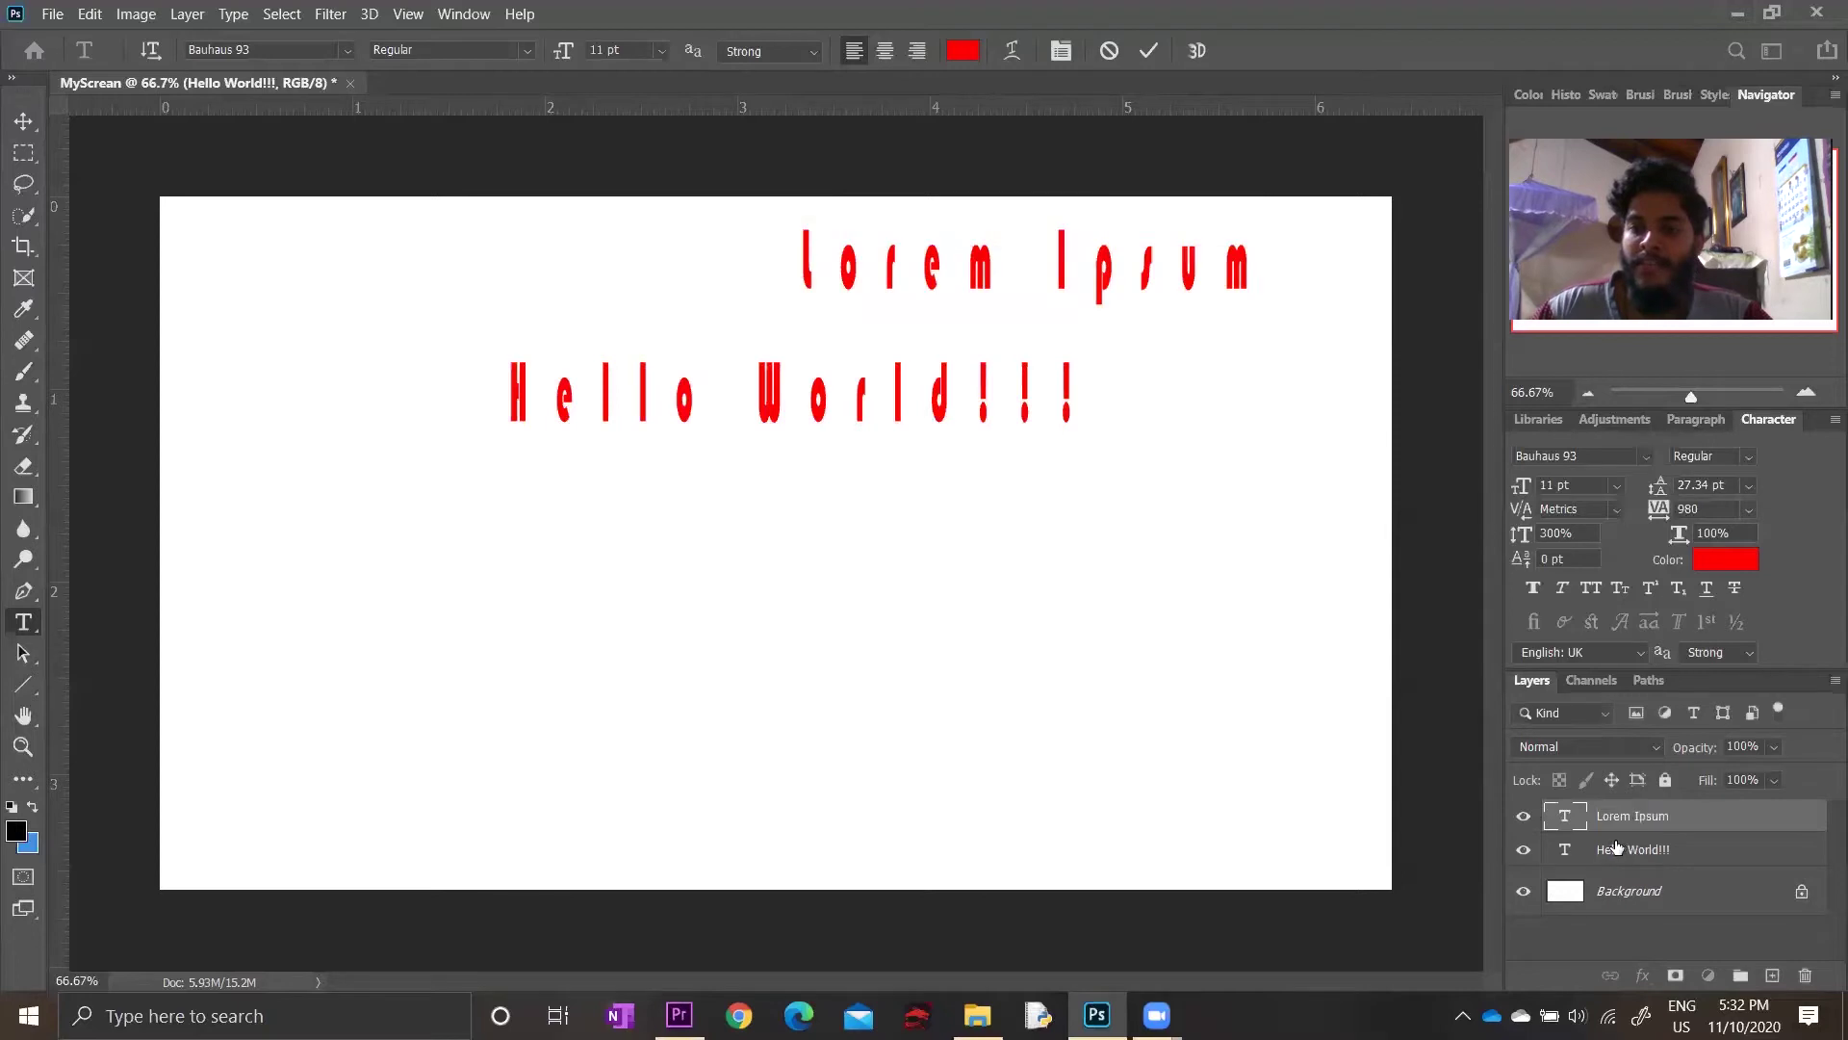
# Briefly edit Hello World!!!, then select and delete the Lorem Ipsum text layer
pyautogui.doubleClick(1560, 860)
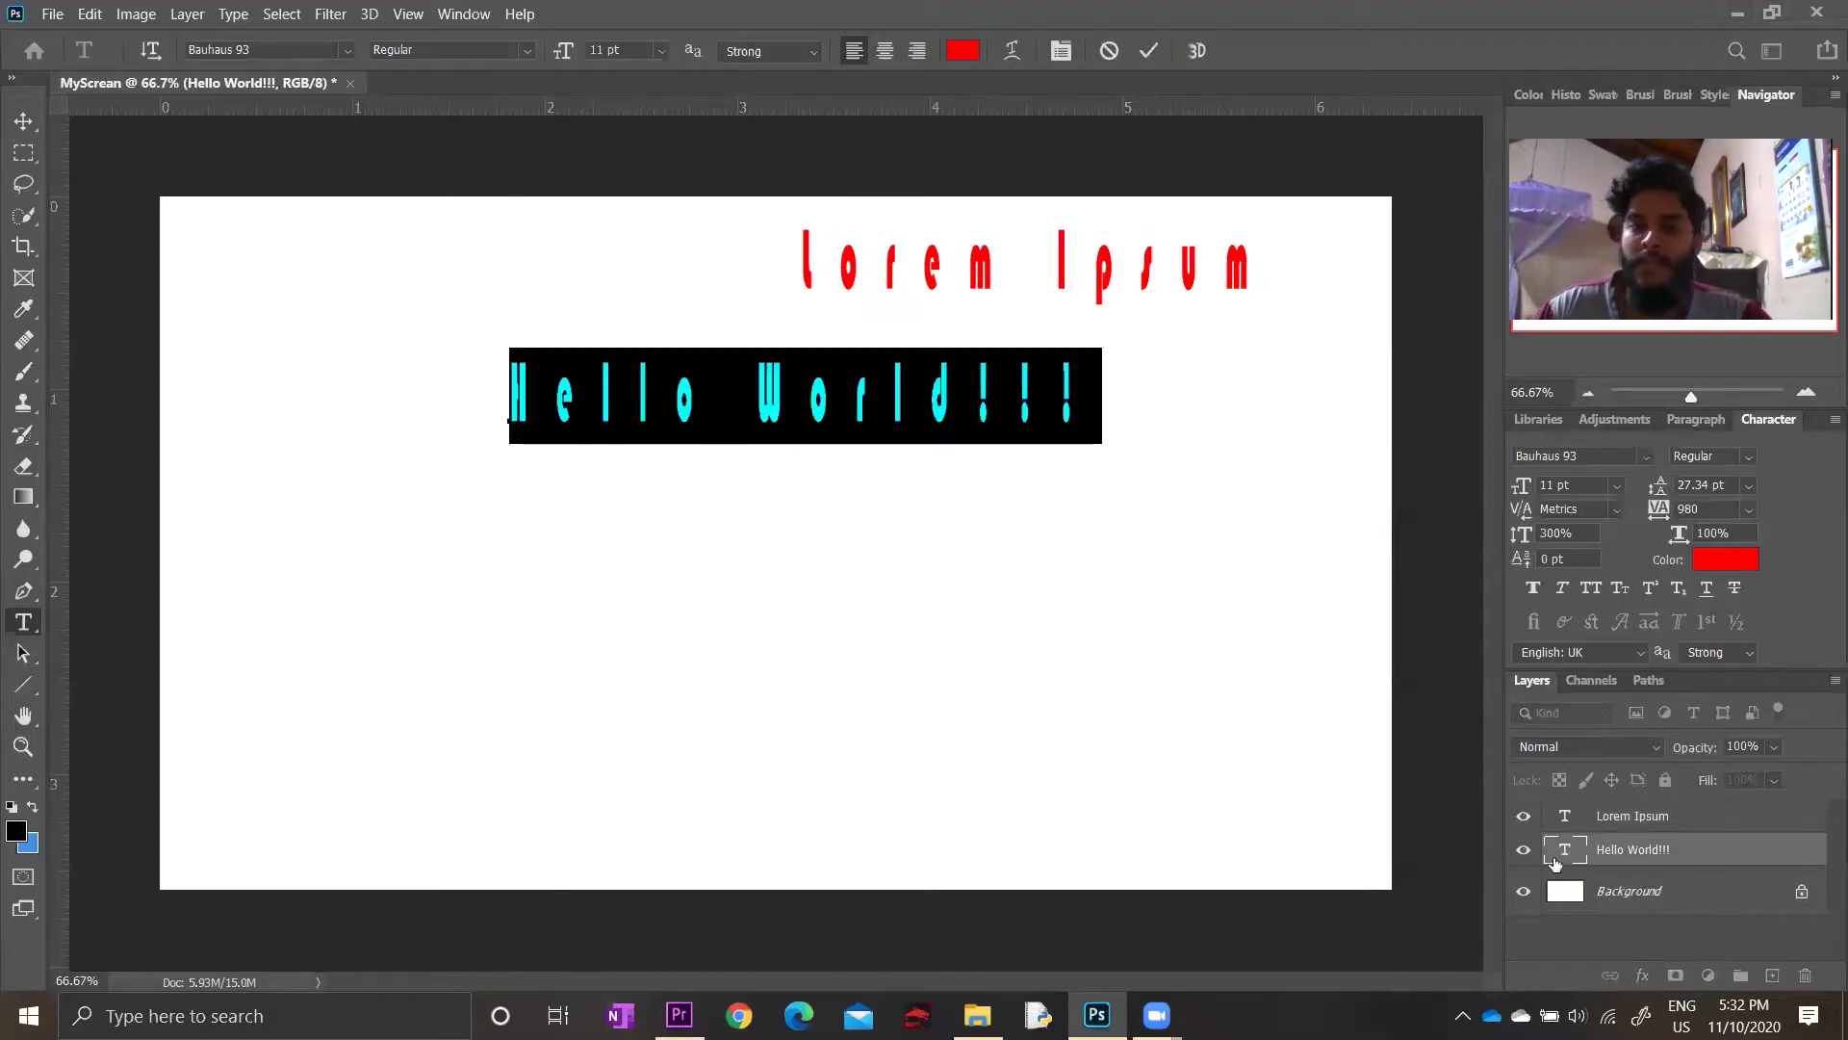
pyautogui.click(913, 384)
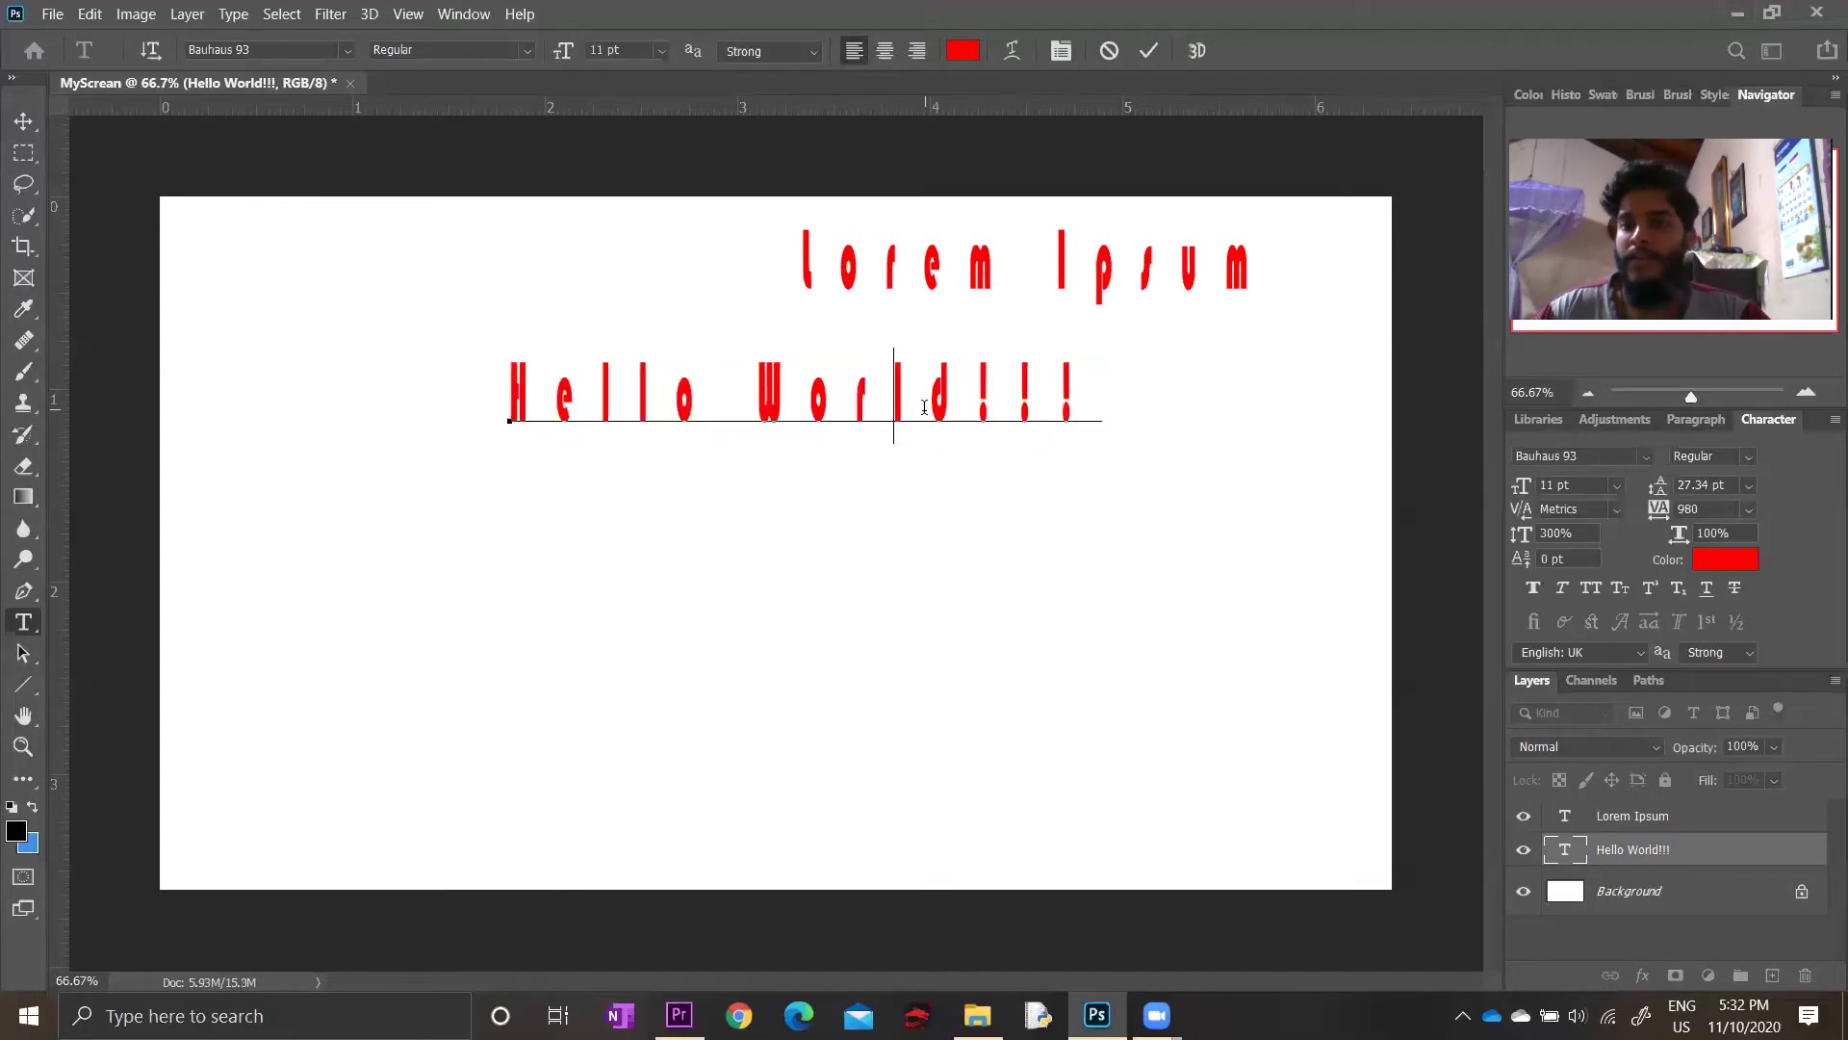
pyautogui.click(1608, 923)
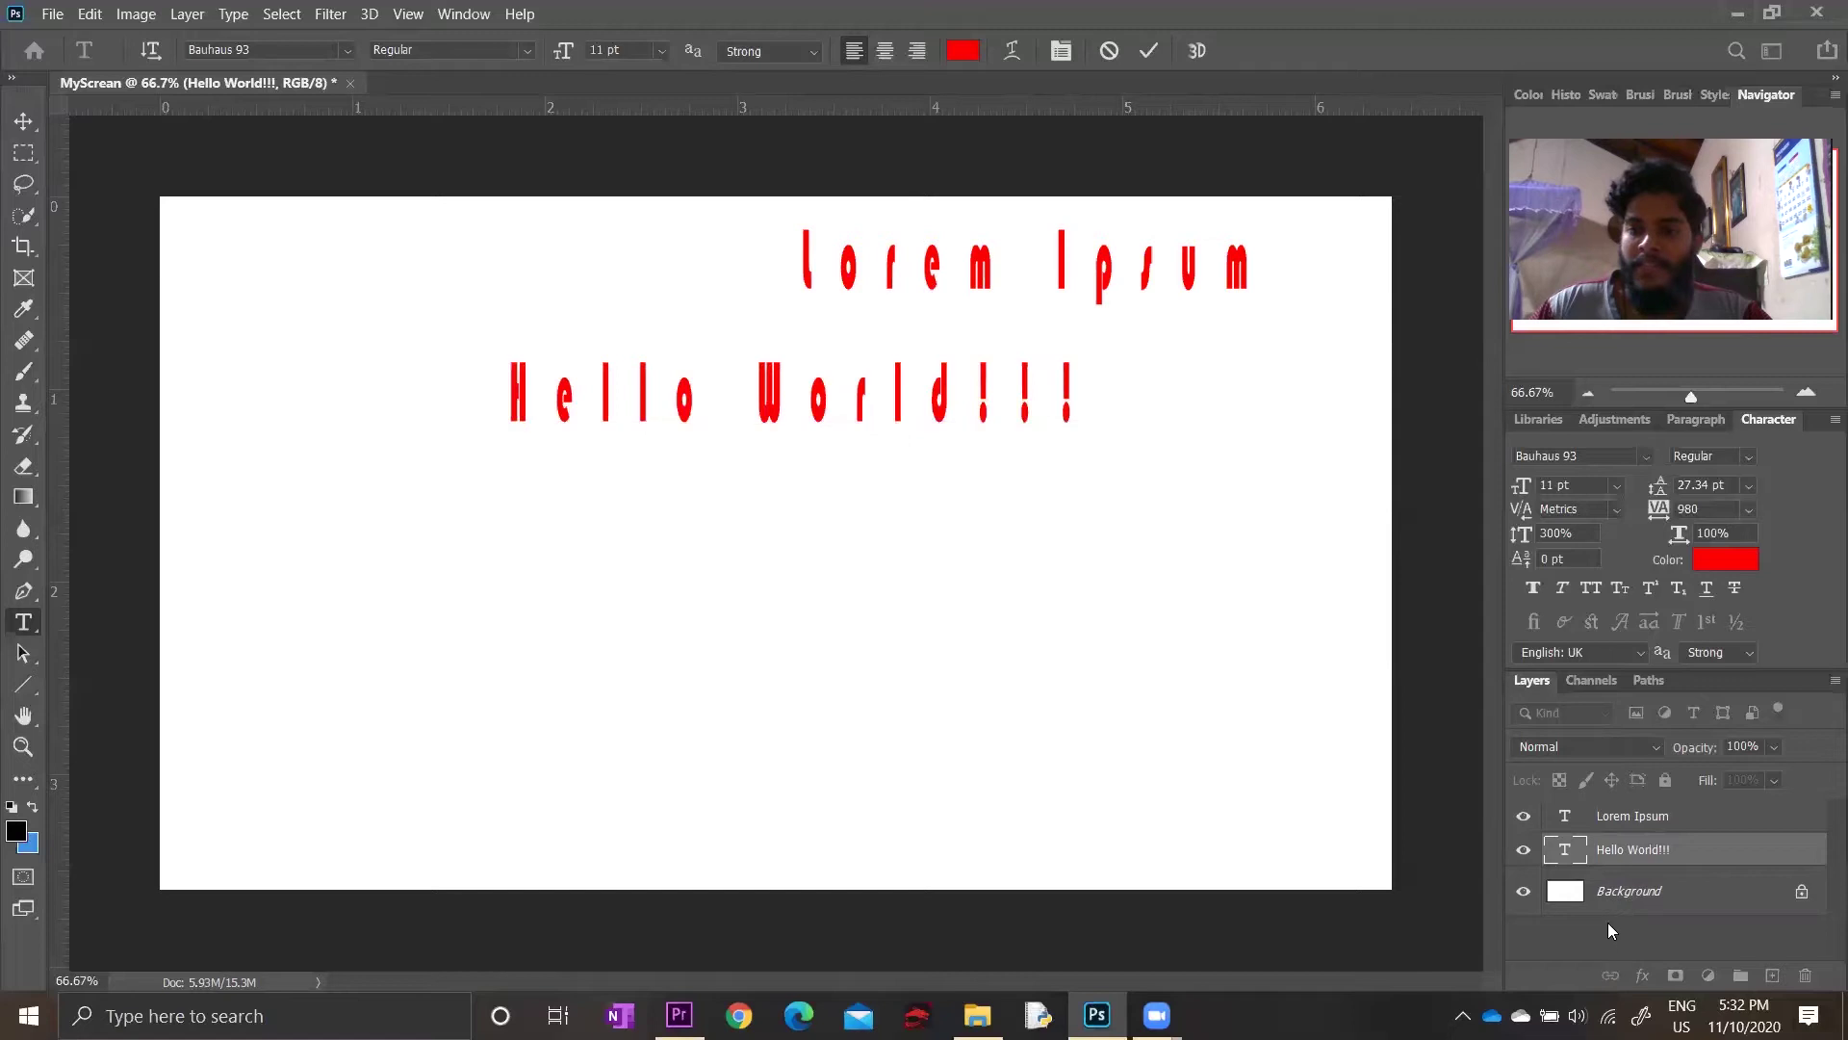
pyautogui.click(1612, 849)
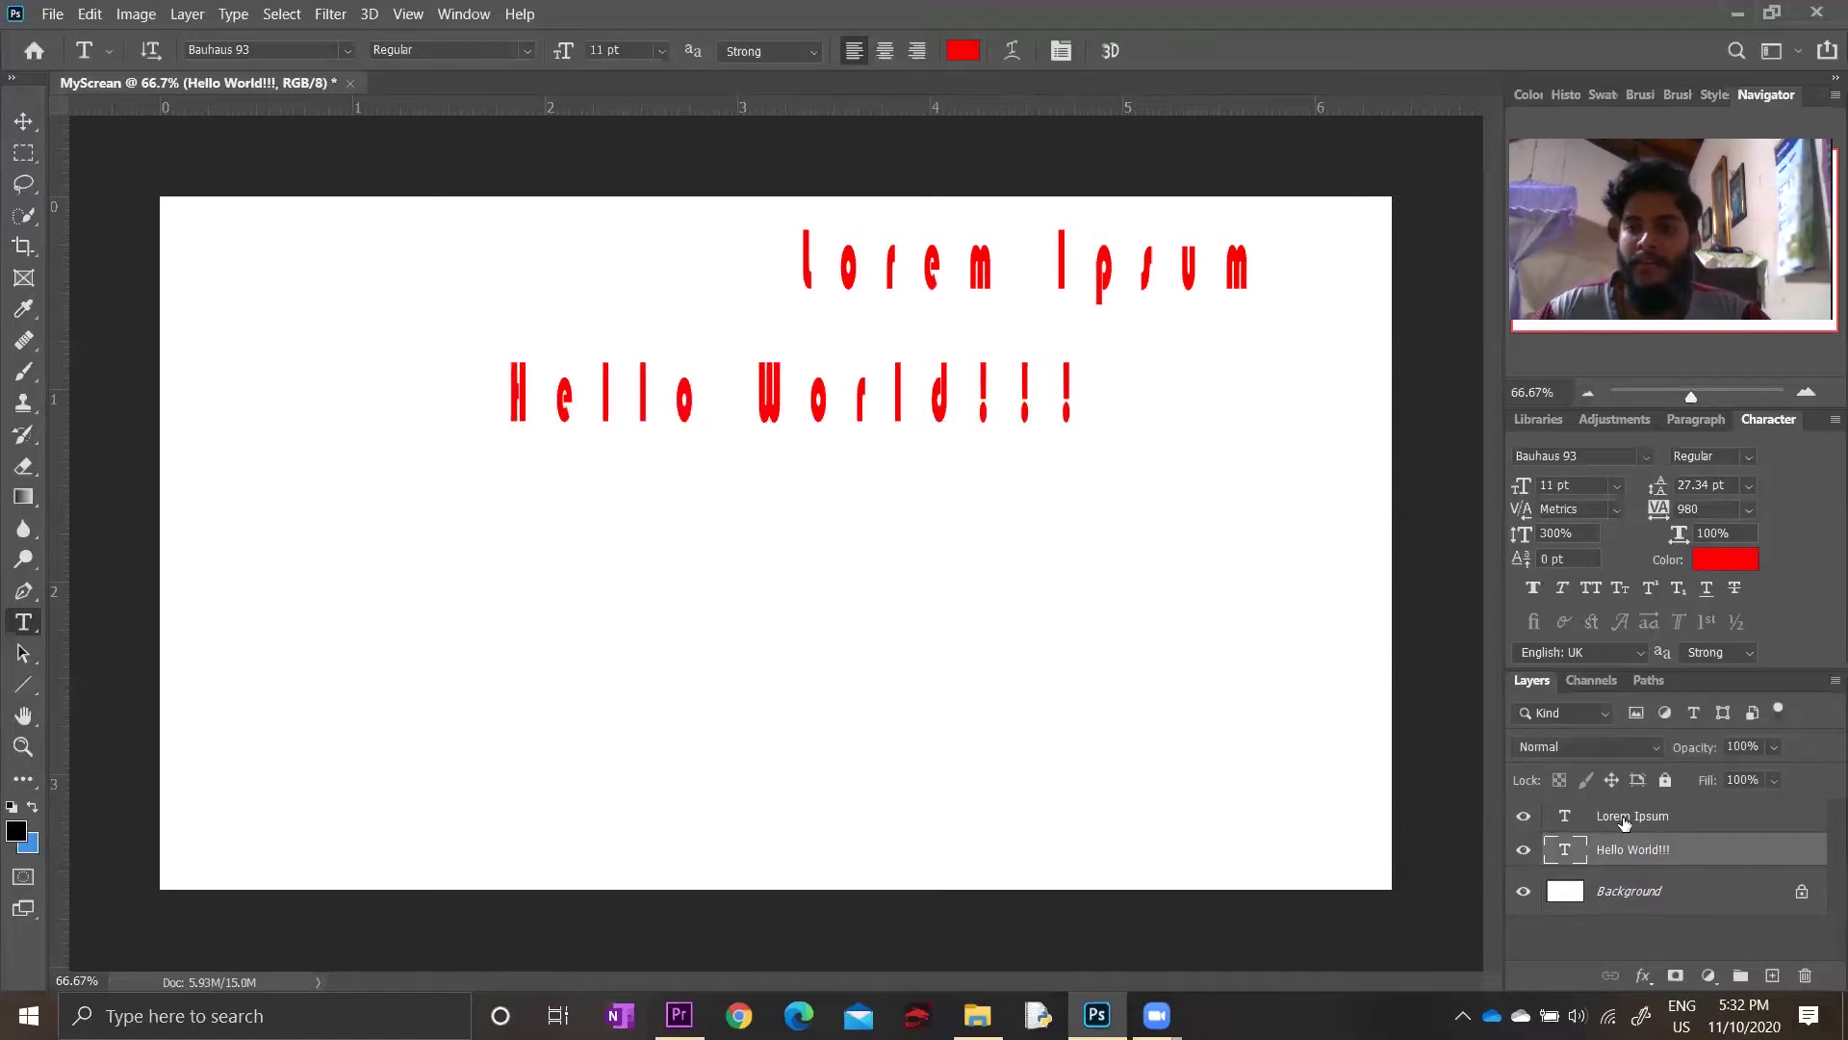
pyautogui.click(1620, 817)
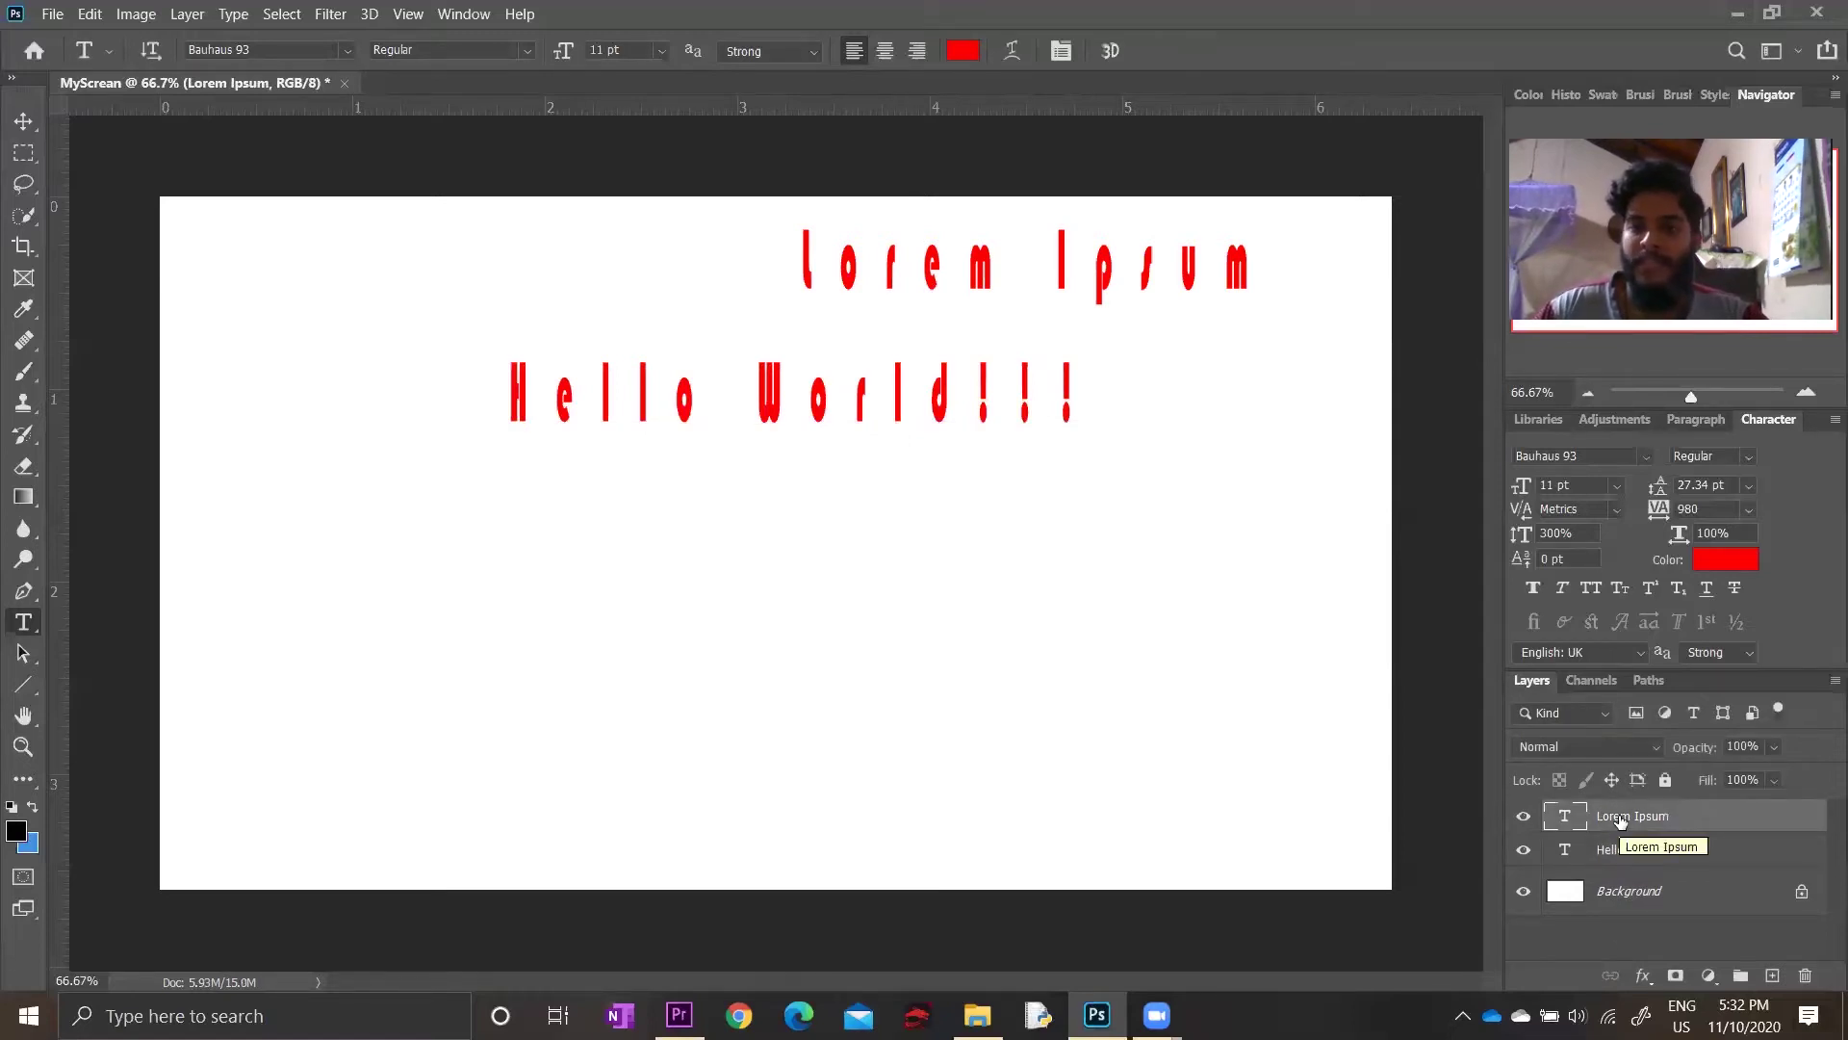
pyautogui.press('Delete')
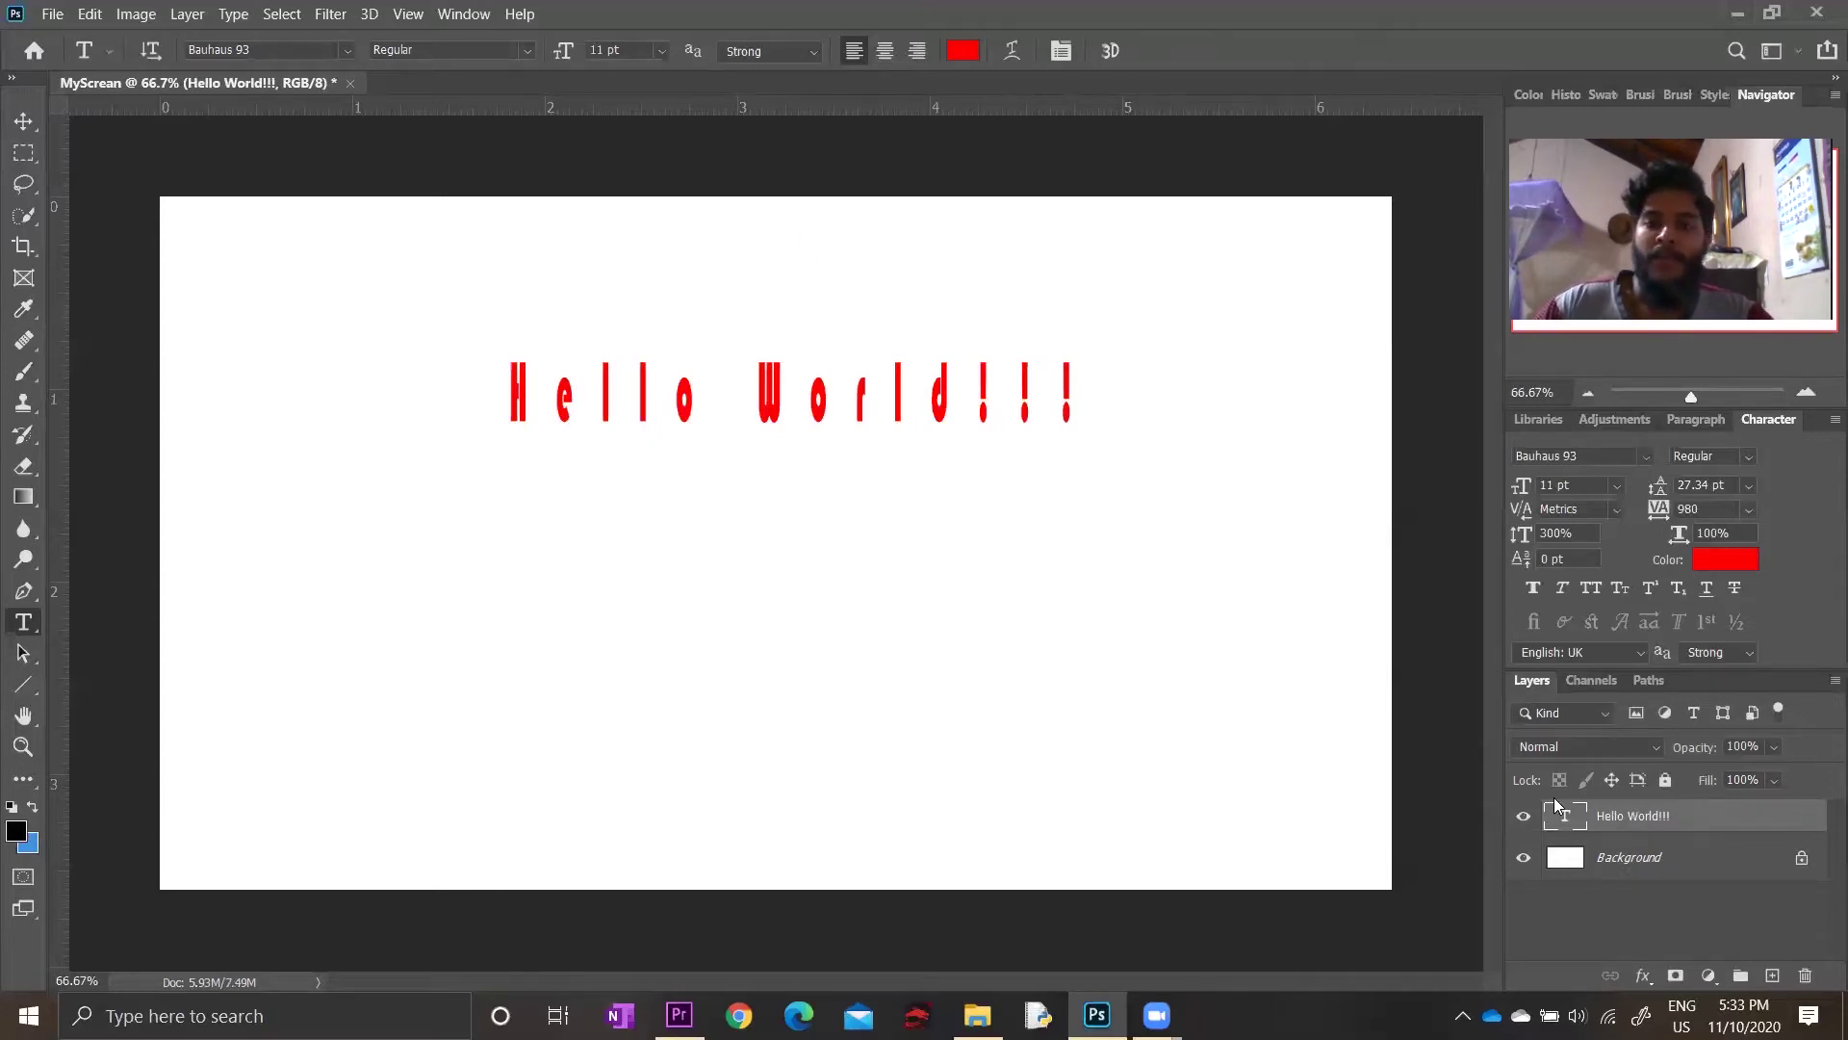
pyautogui.click(932, 405)
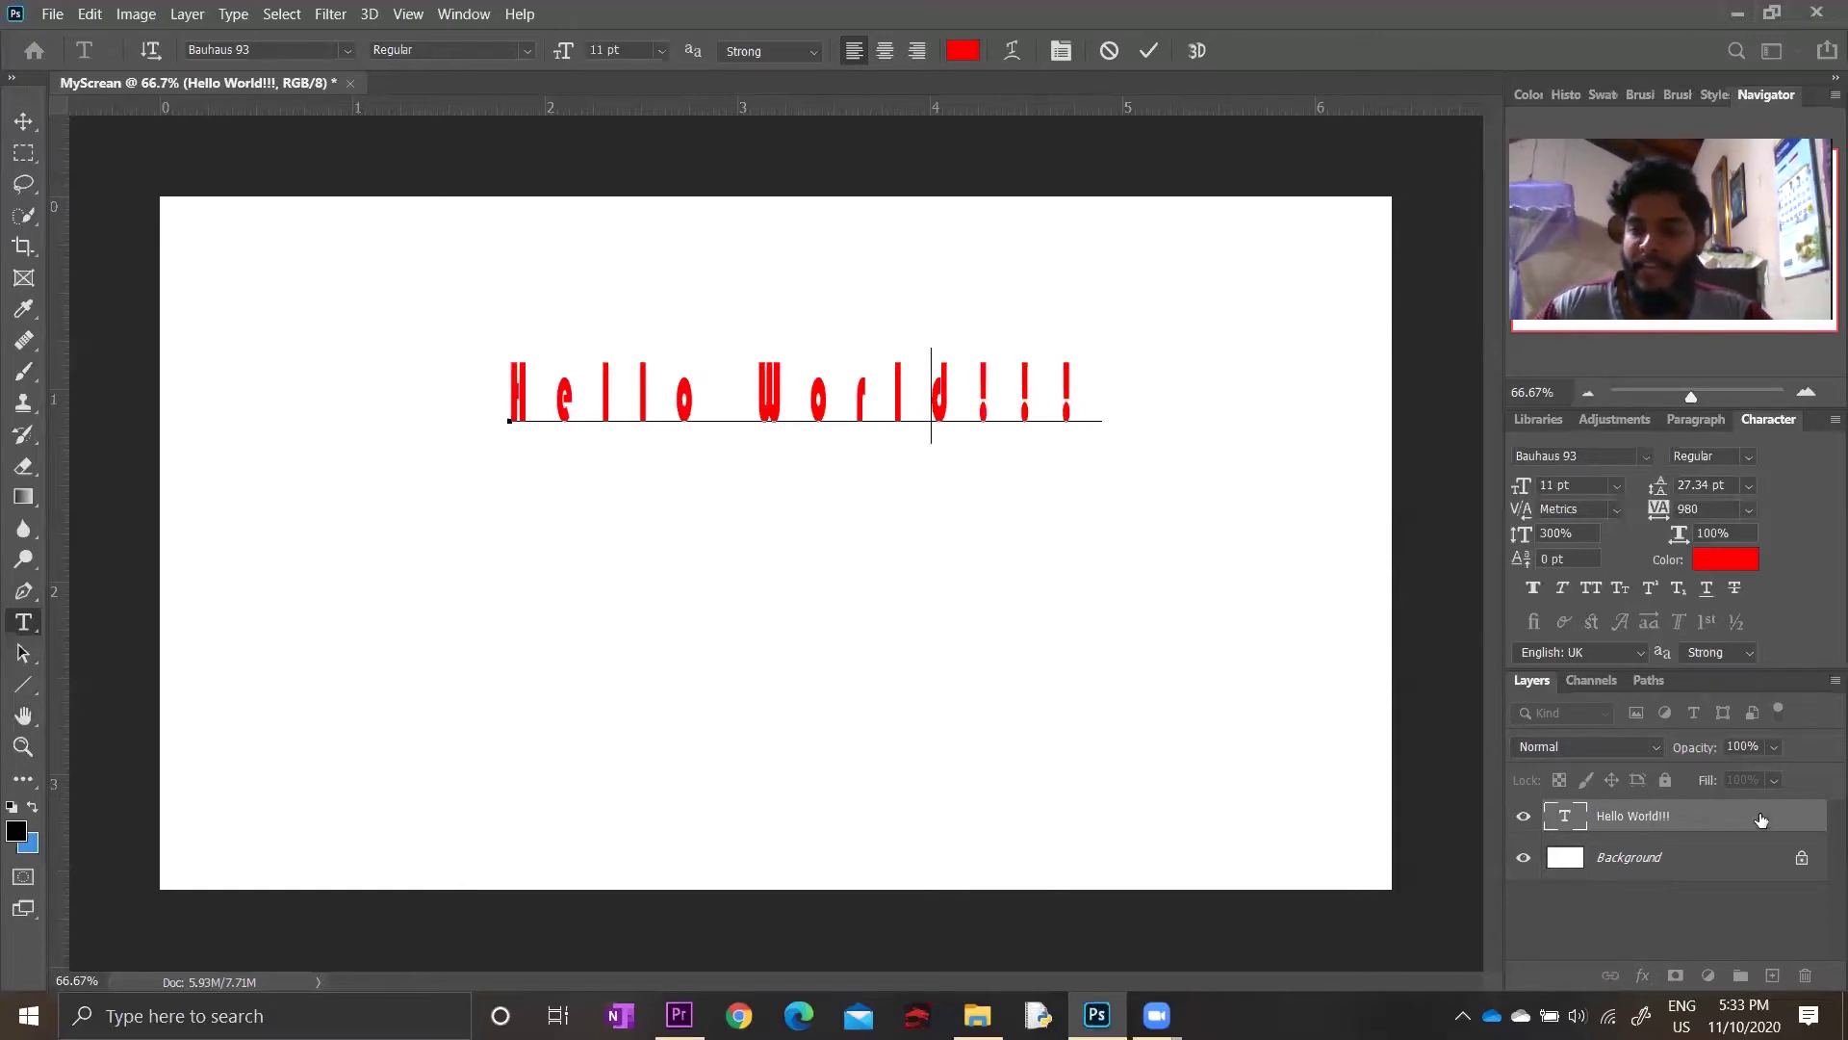
pyautogui.click(1721, 825)
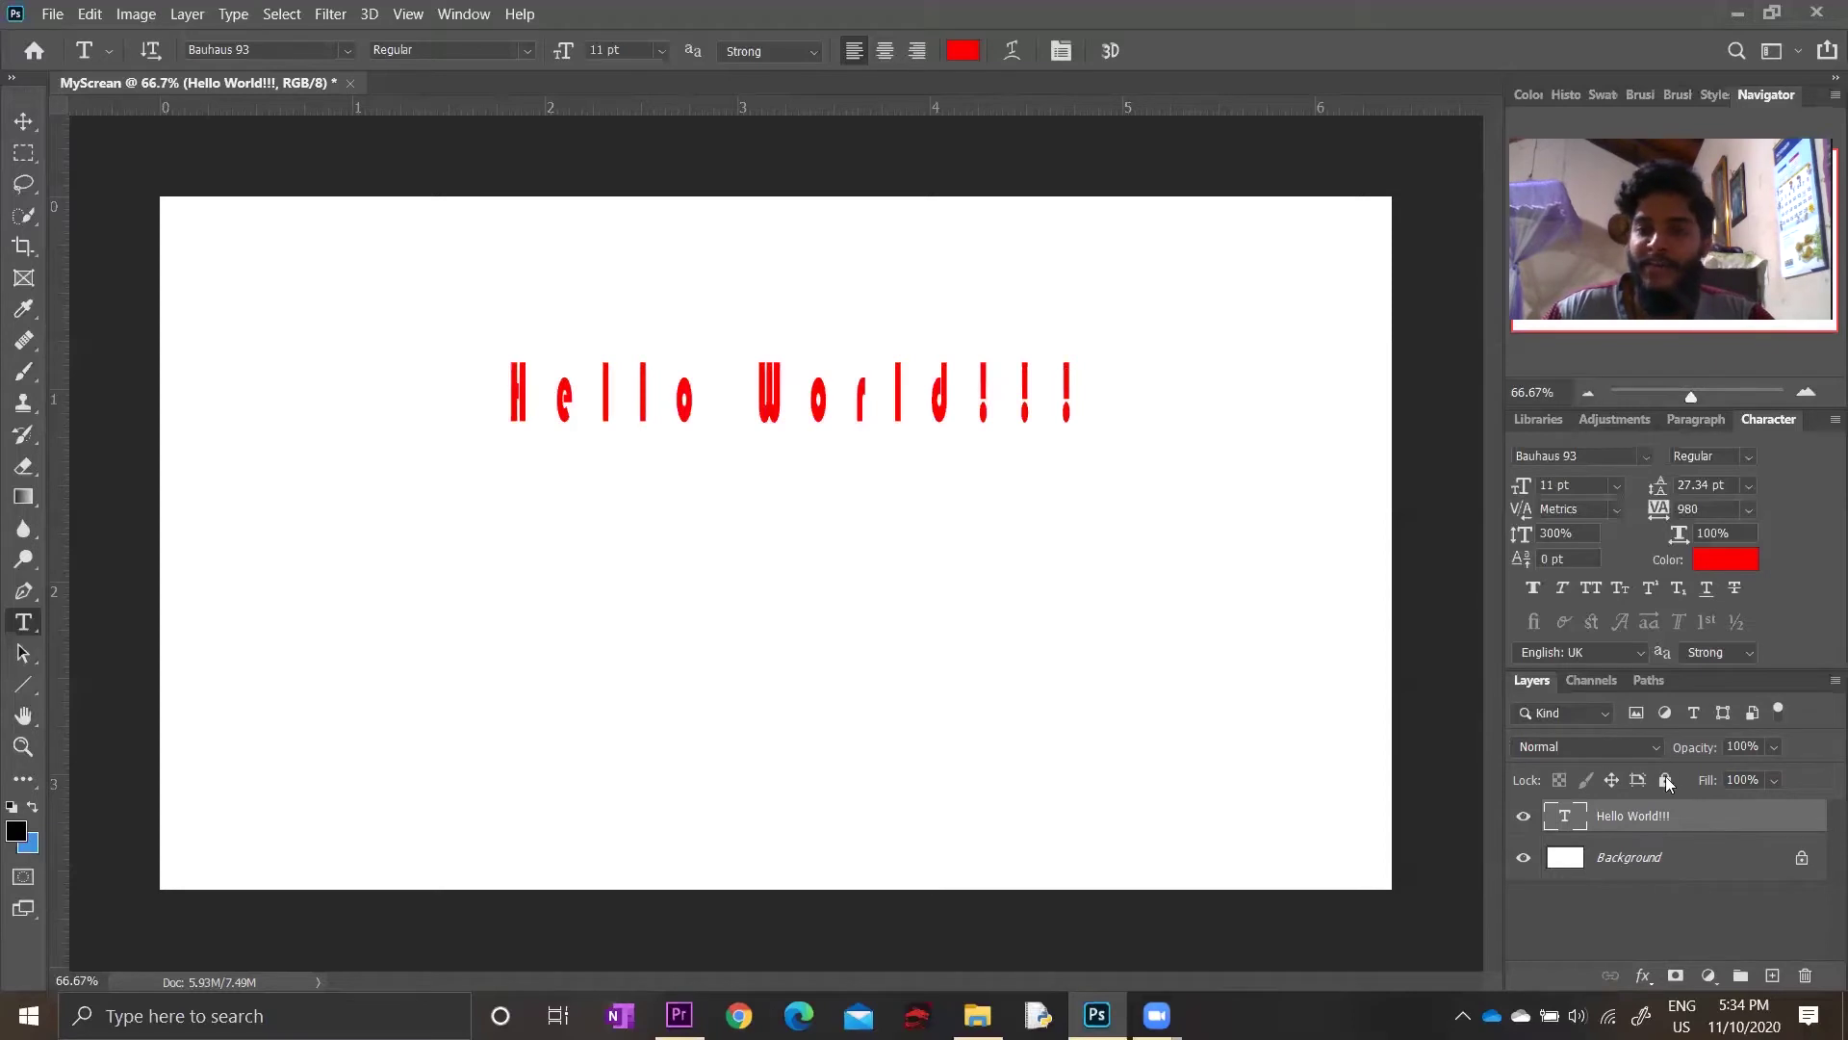
pyautogui.click(1650, 749)
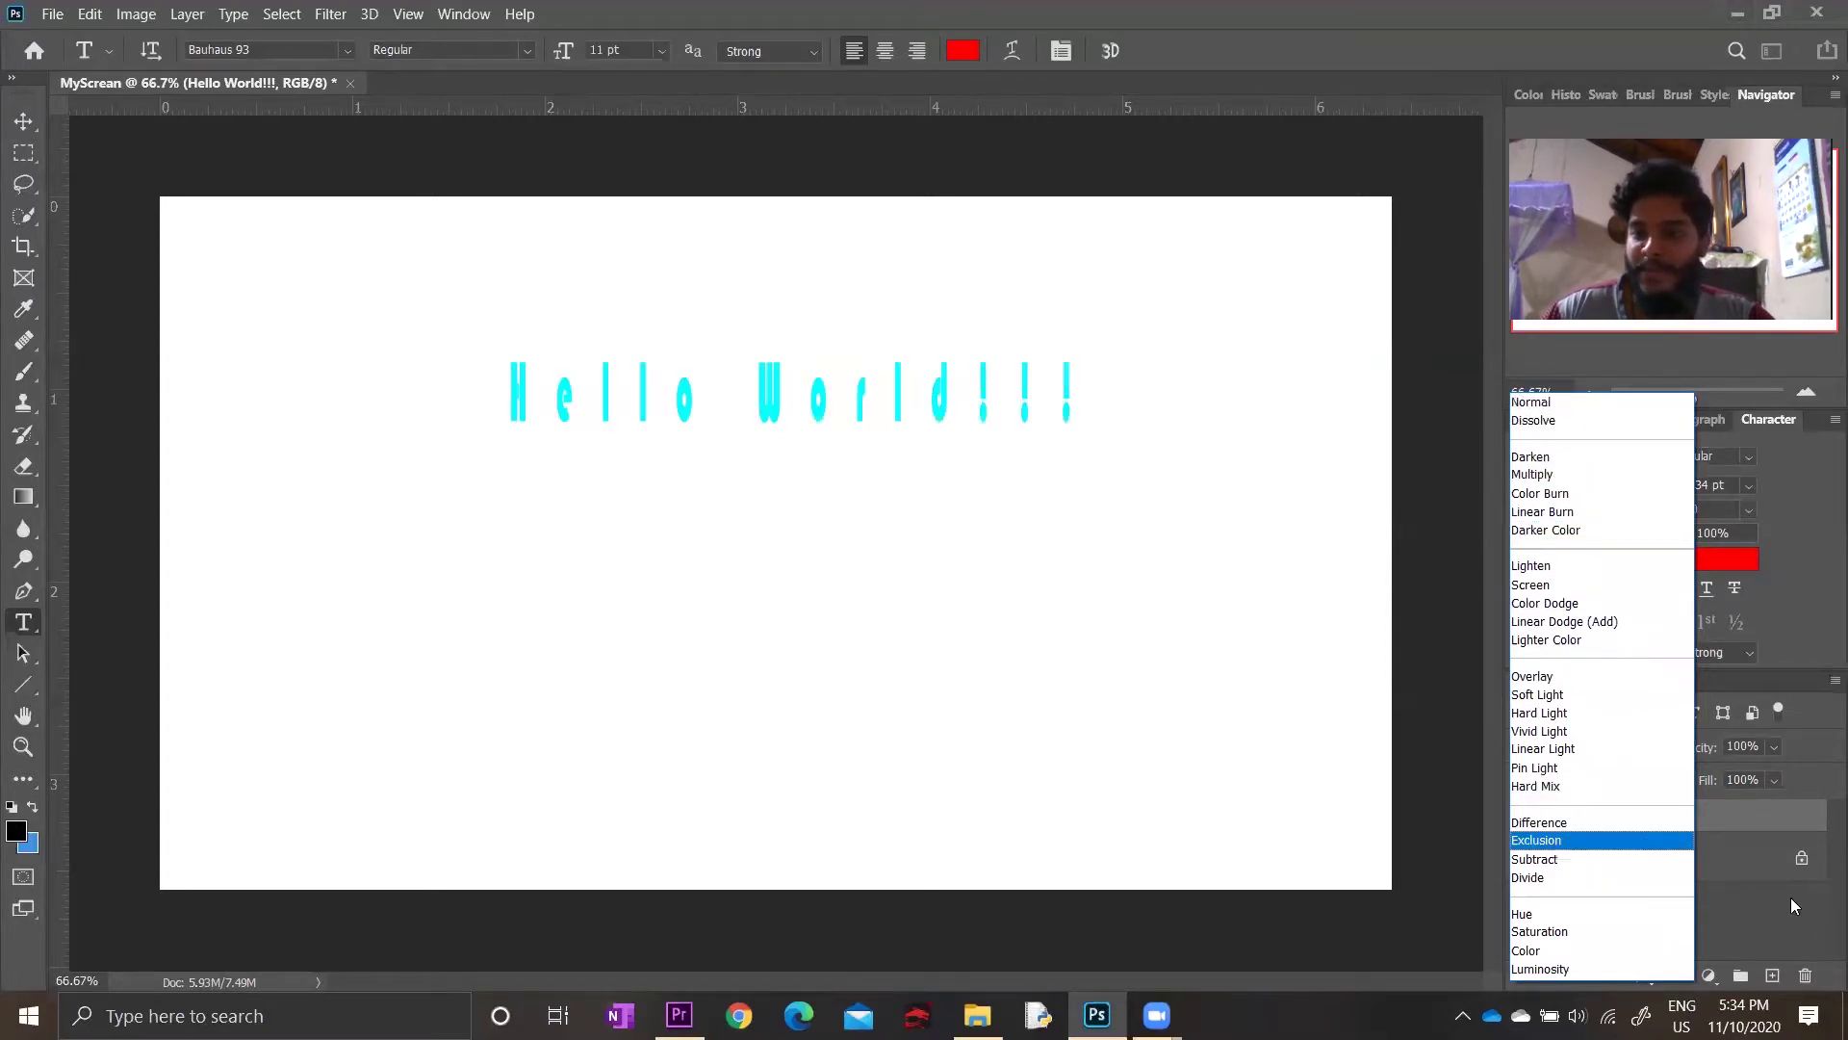
pyautogui.click(1567, 398)
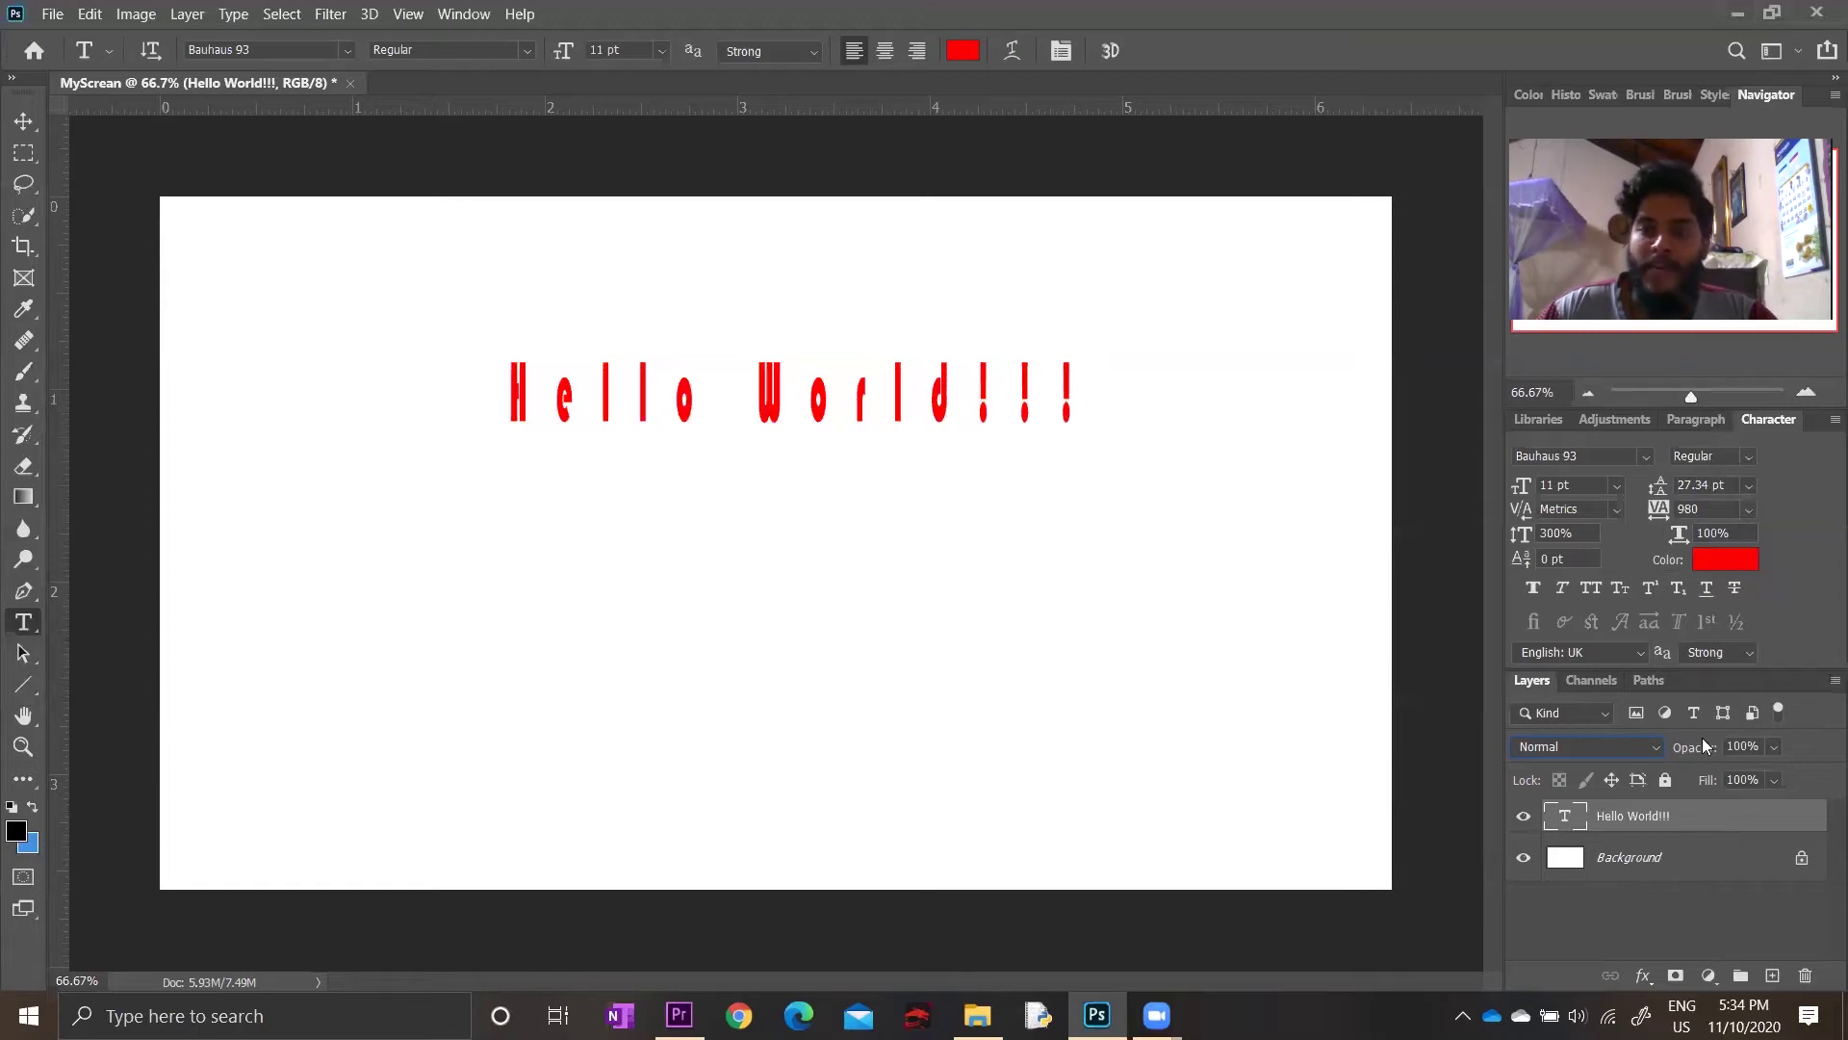
pyautogui.moveTo(1702, 752); pyautogui.dragTo(1817, 752)
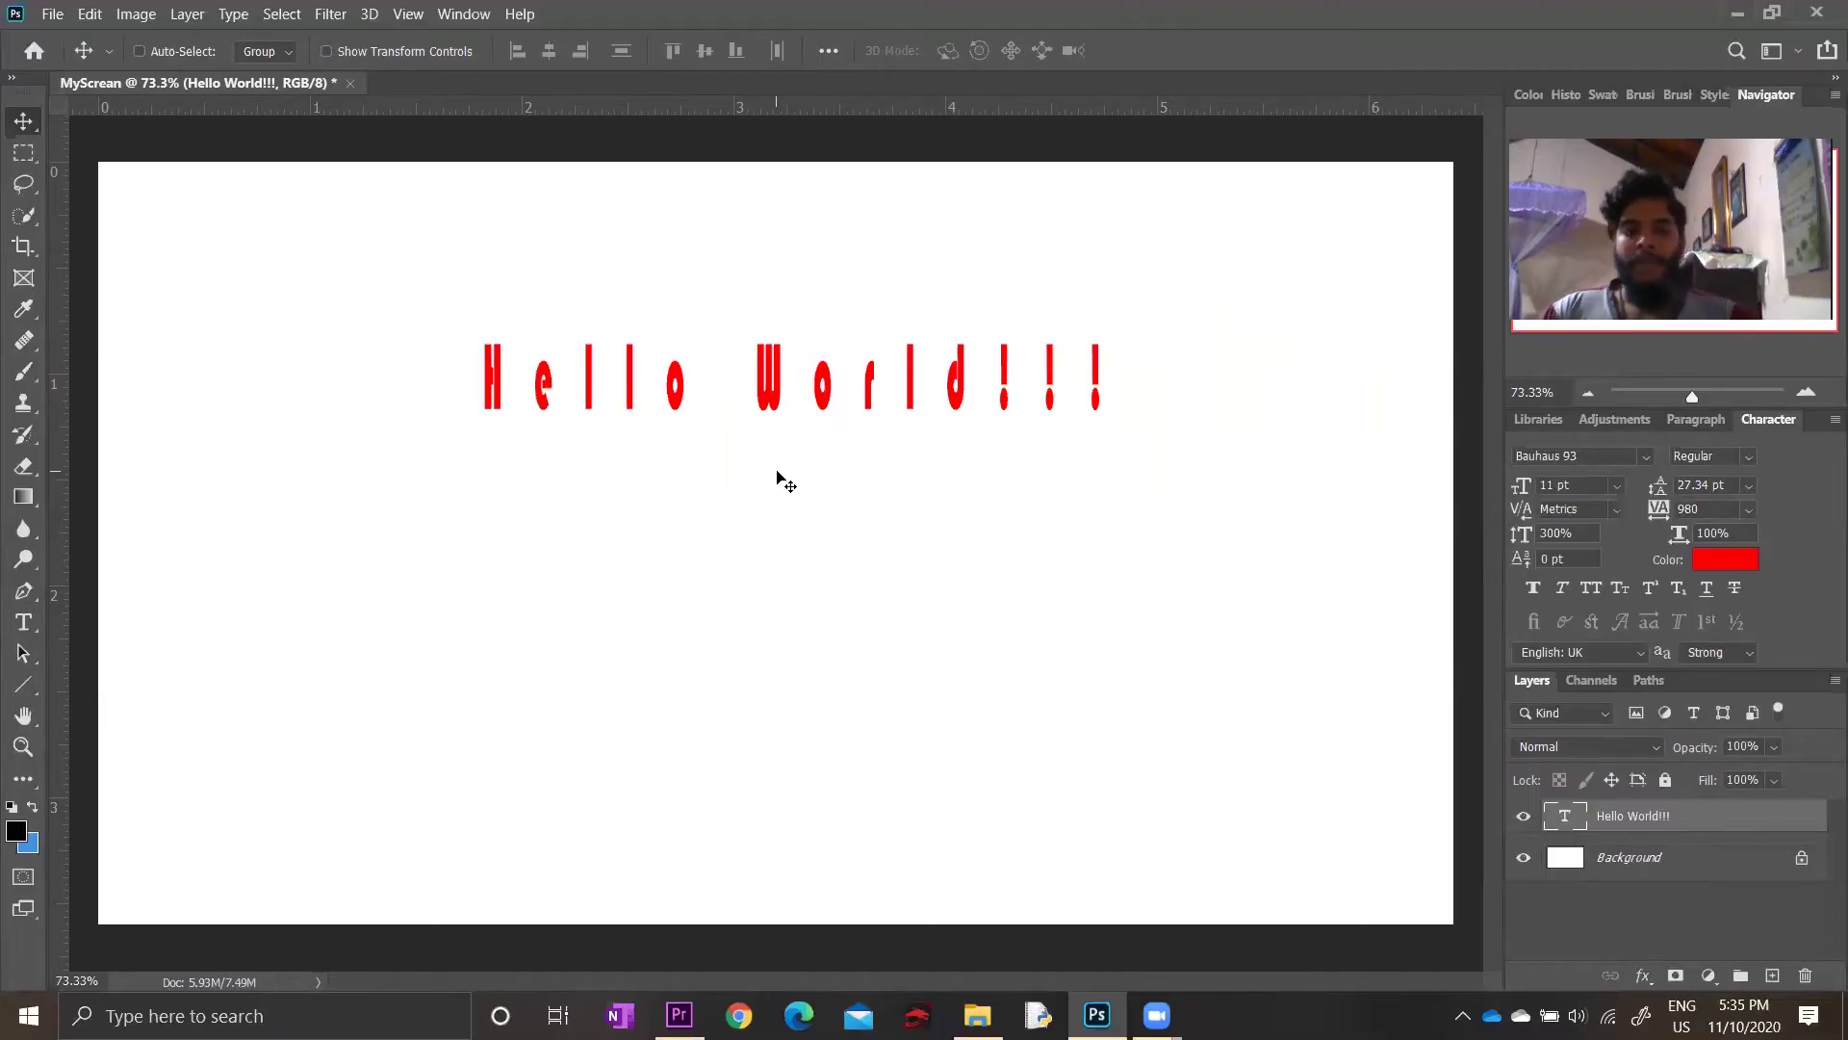
# Enter editing of the Hello World!!! text and browse the font list without changes
pyautogui.press('t')
pyautogui.click(772, 467)
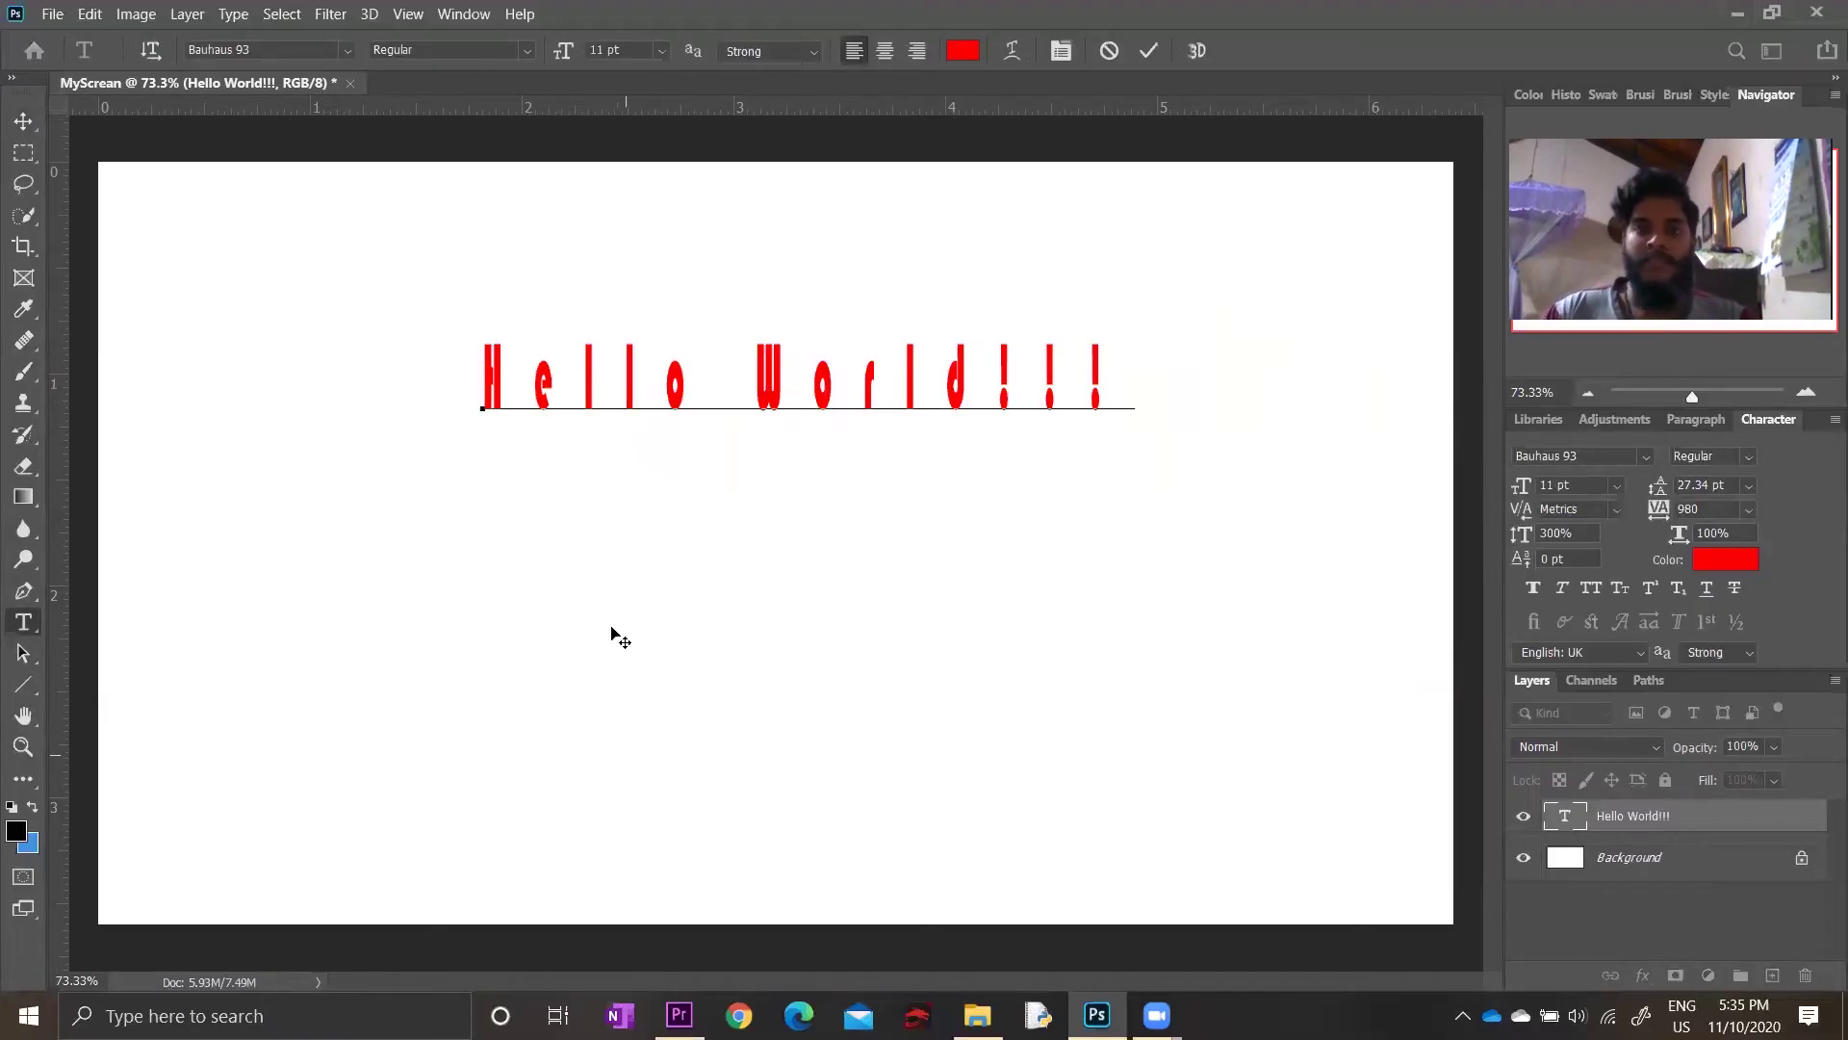
pyautogui.click(512, 376)
pyautogui.click(924, 397)
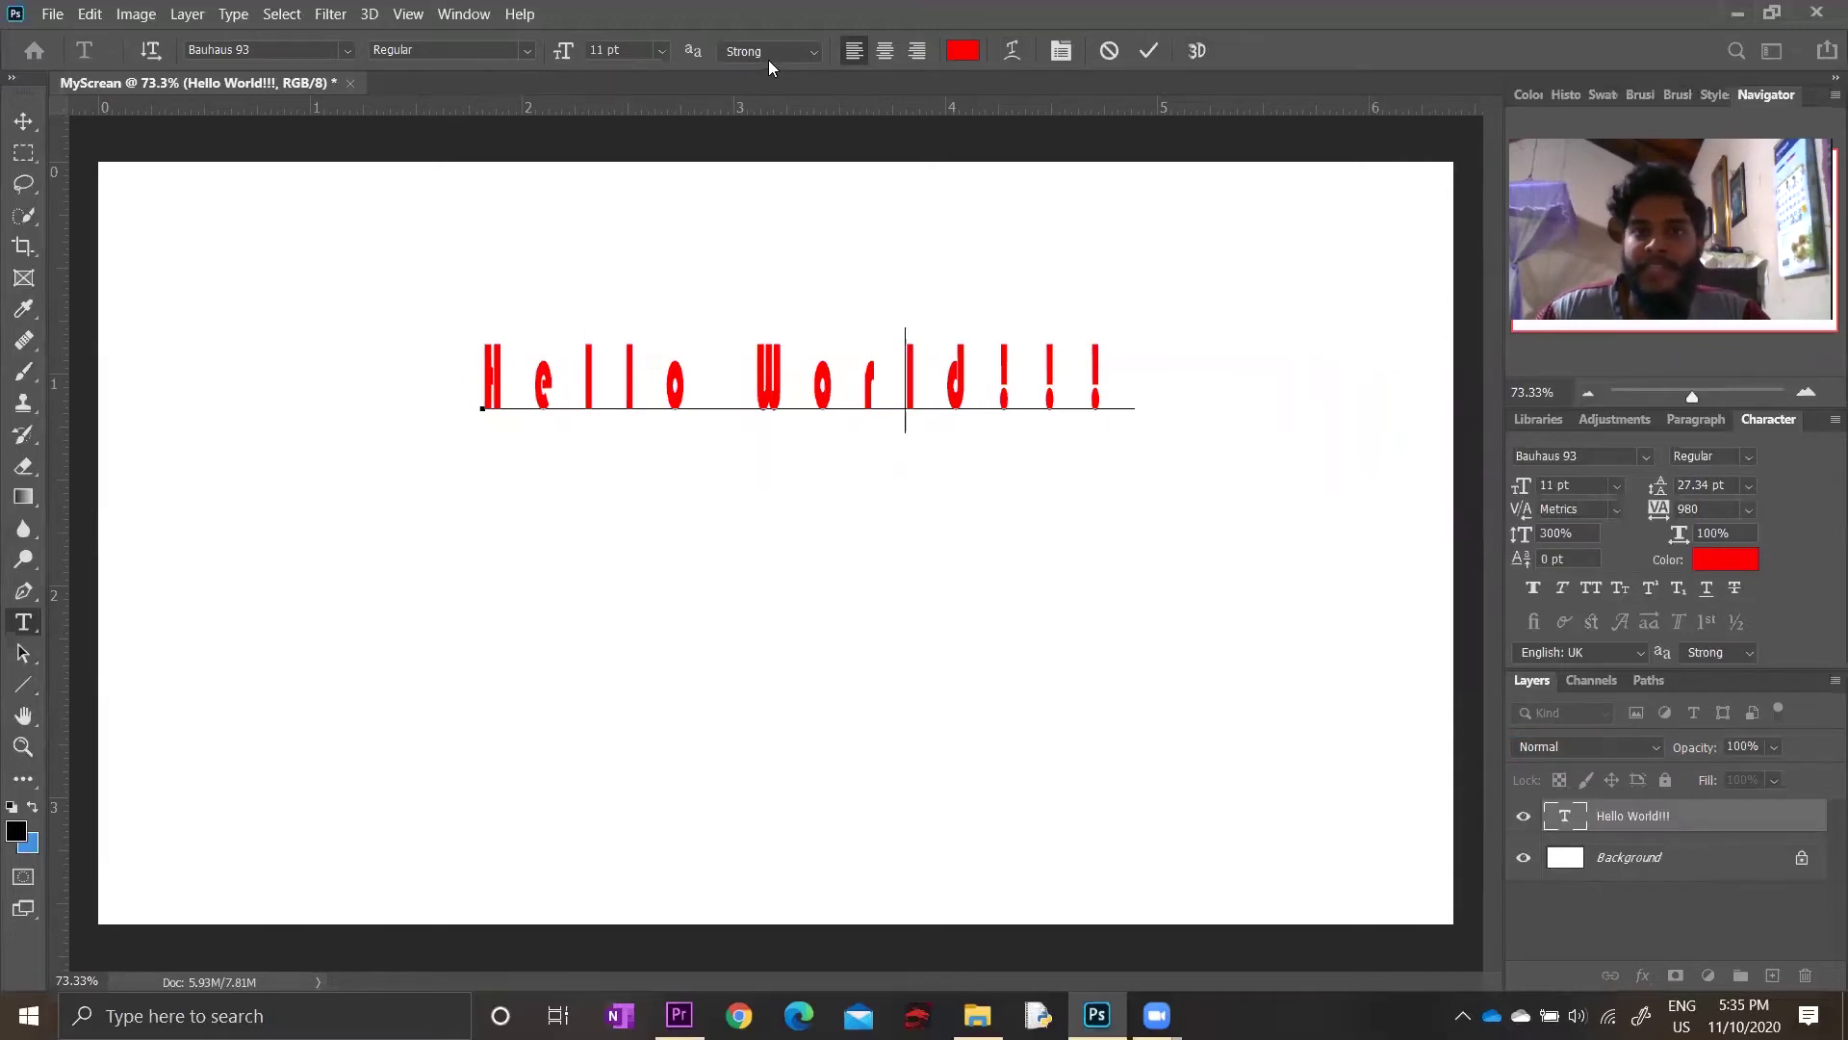
pyautogui.click(348, 50)
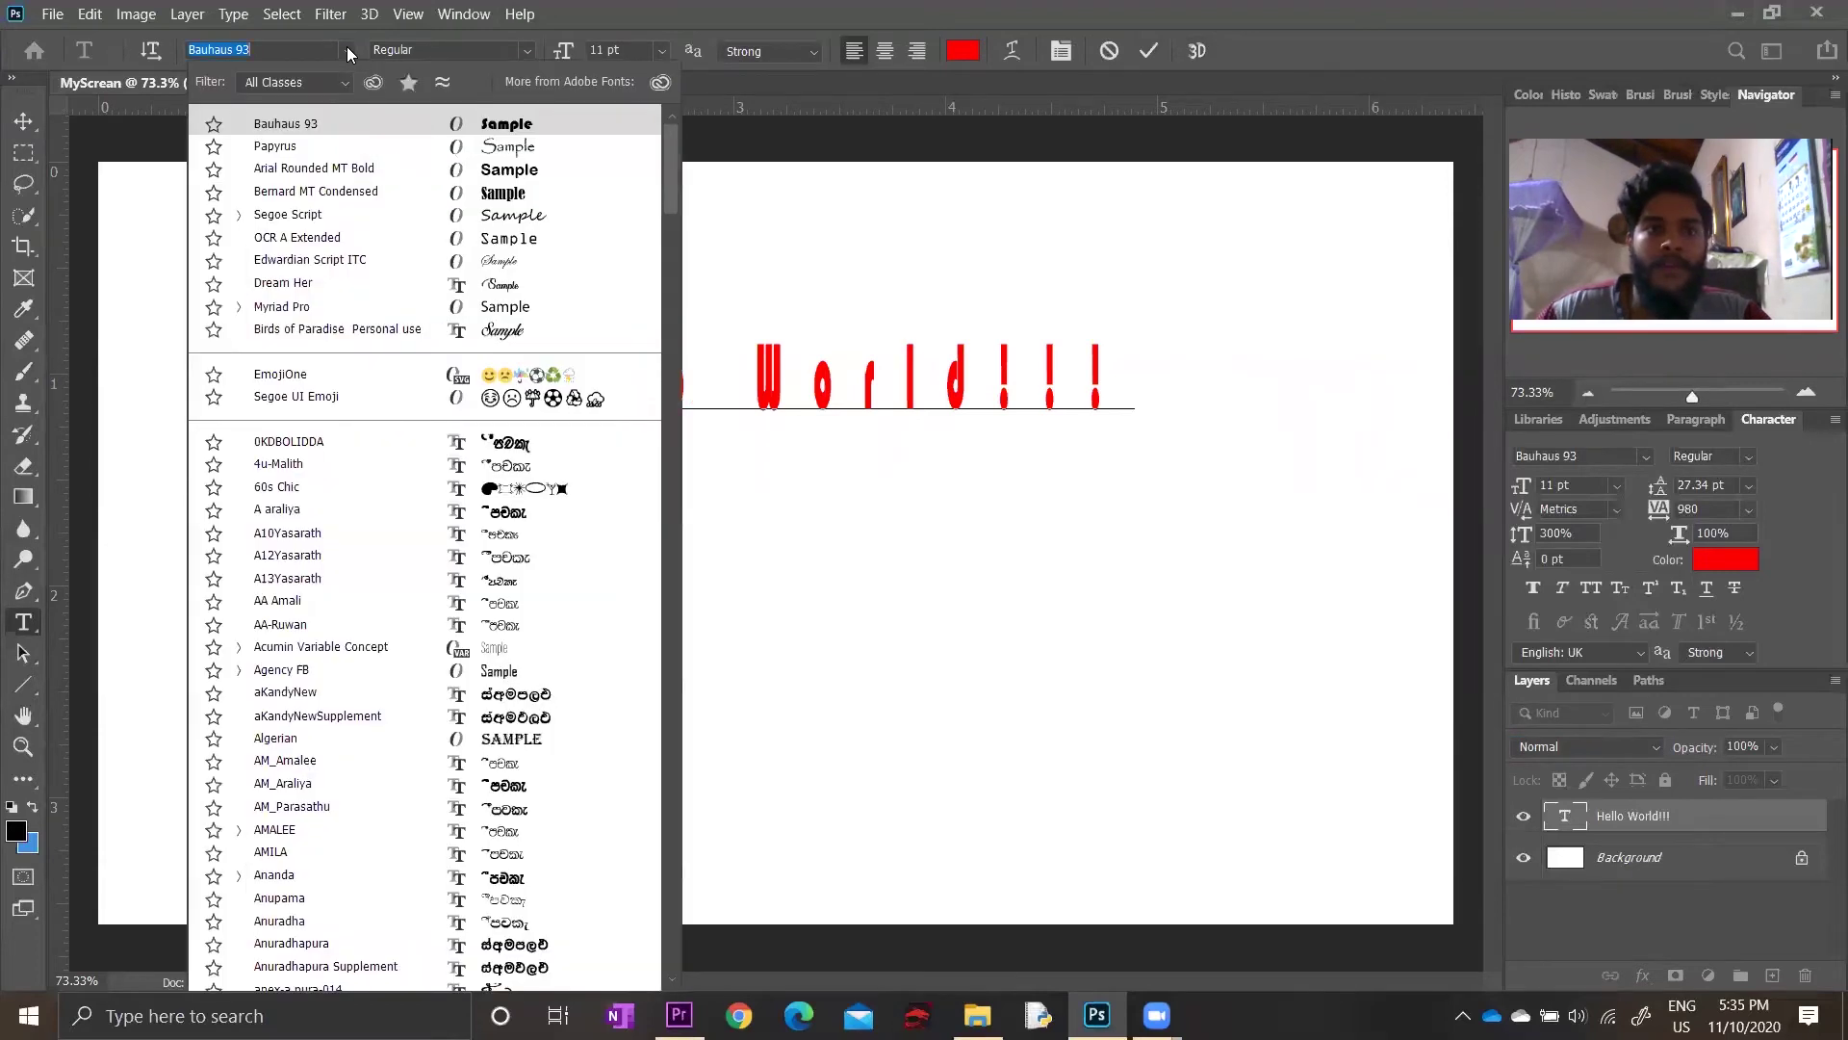
pyautogui.click(347, 50)
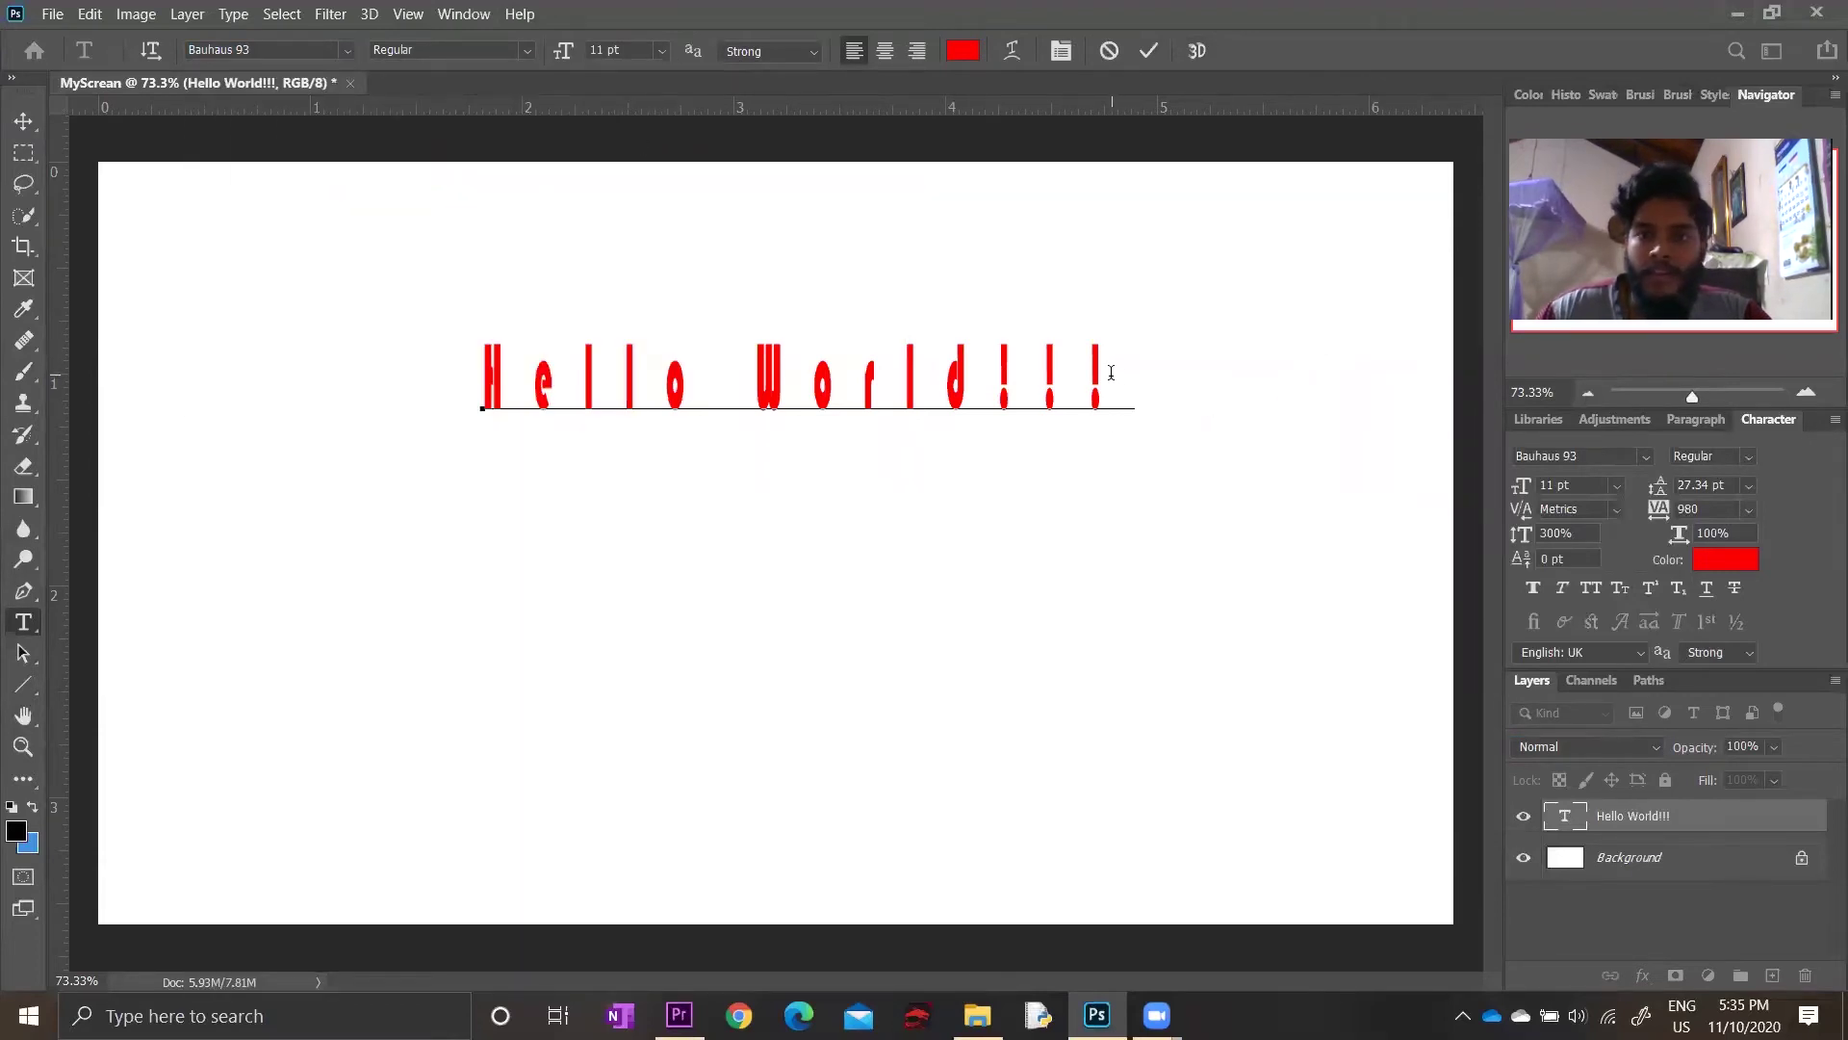
# Try Bernard MT Condensed and smaller sizes on the text, then delete the text layer
pyautogui.moveTo(1110, 373); pyautogui.dragTo(485, 356)
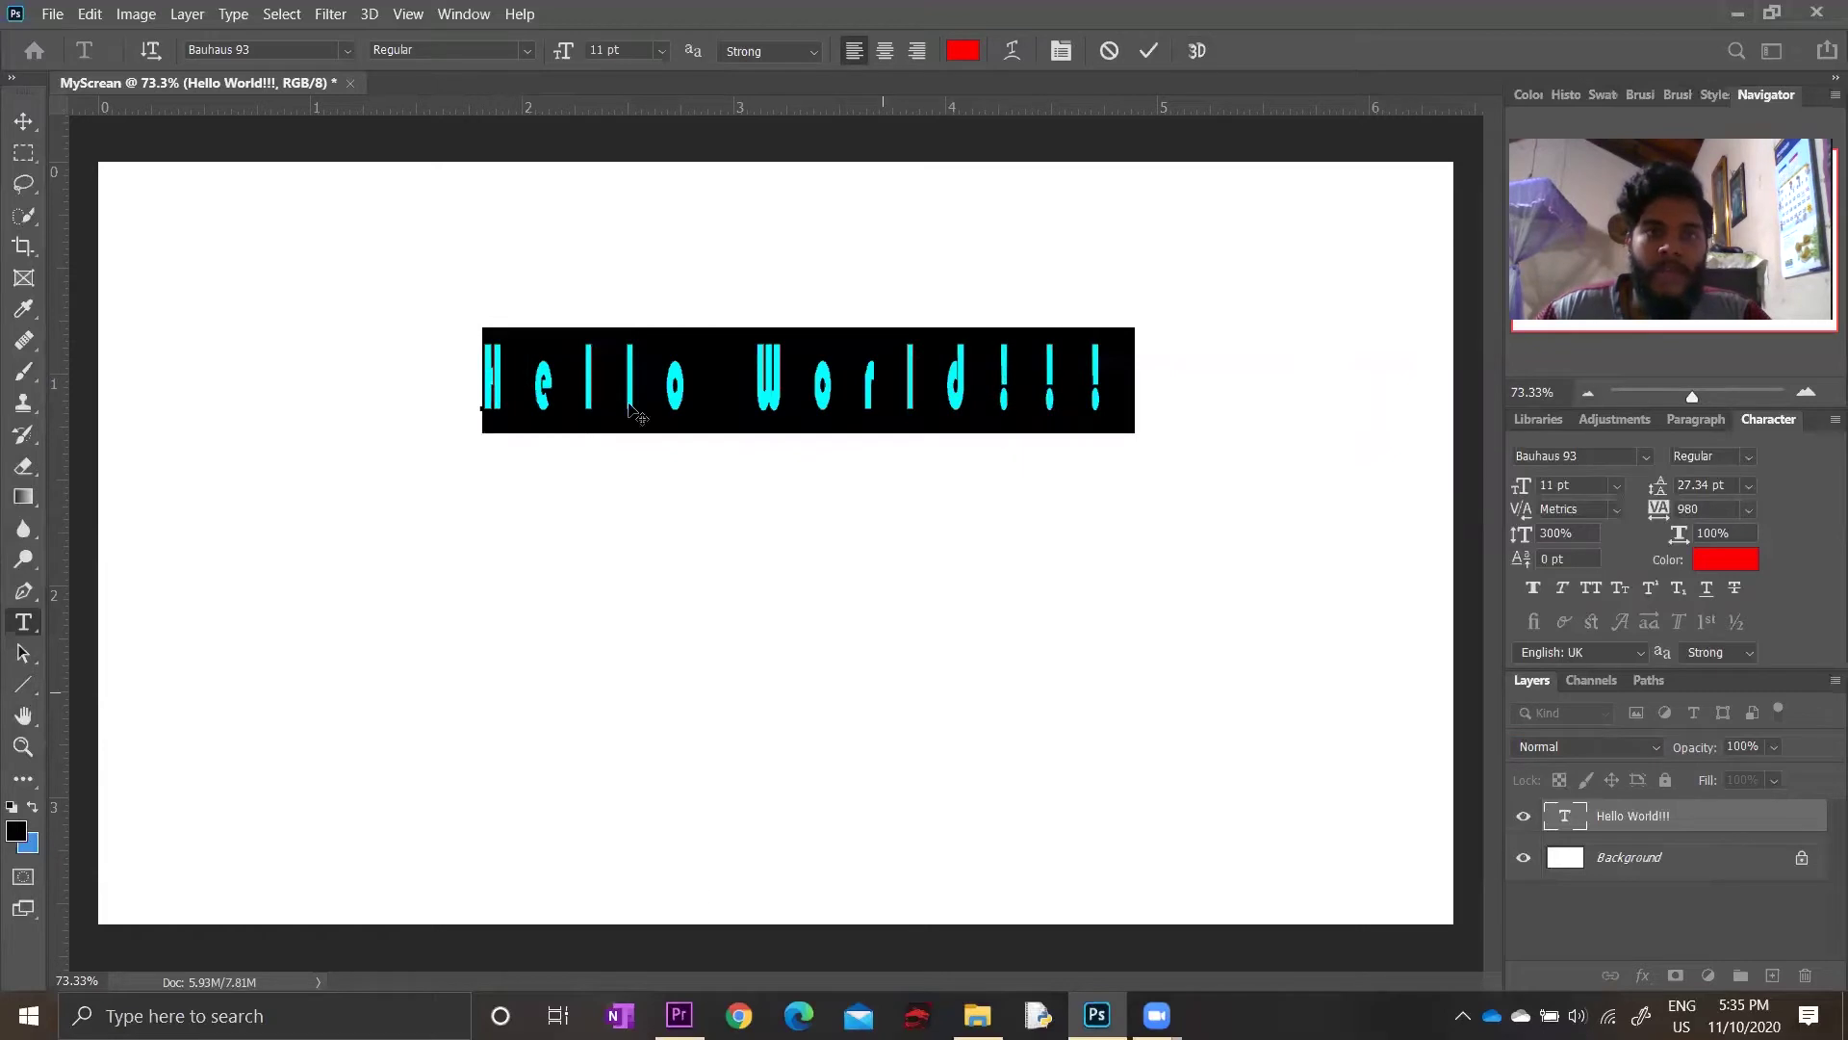
pyautogui.click(347, 50)
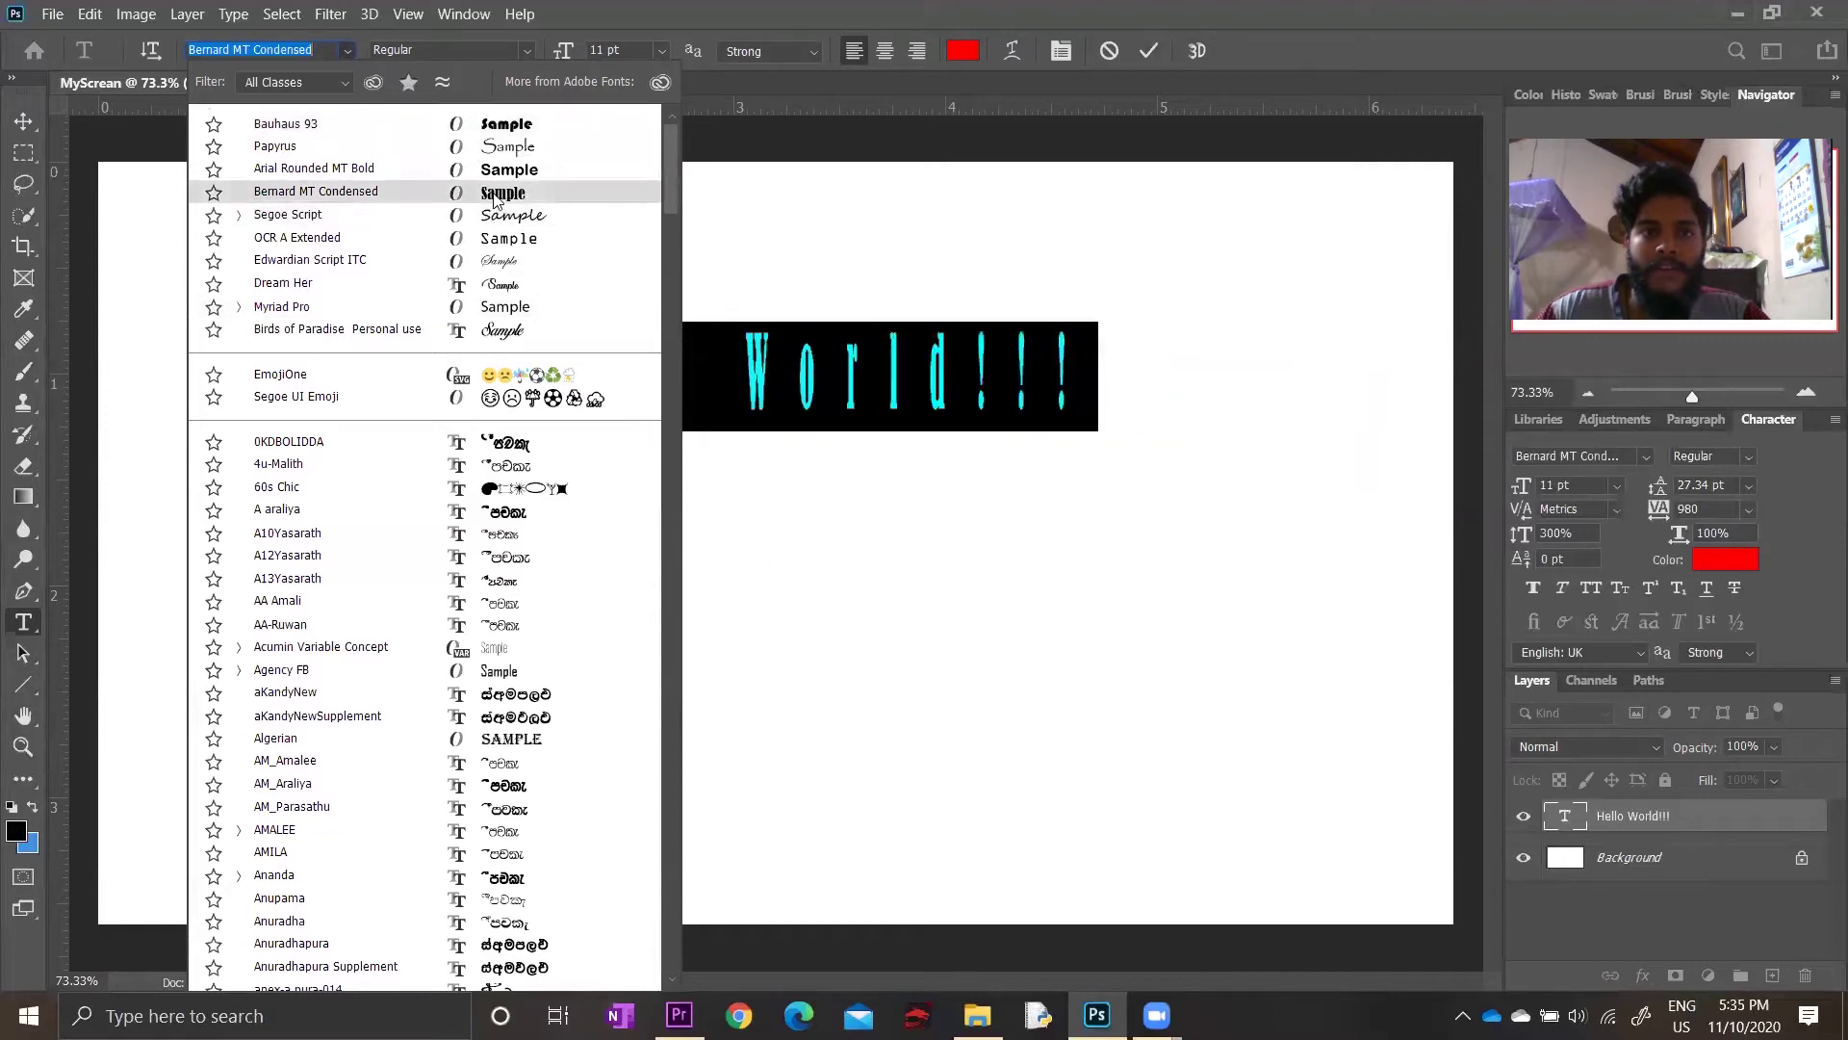
pyautogui.click(289, 123)
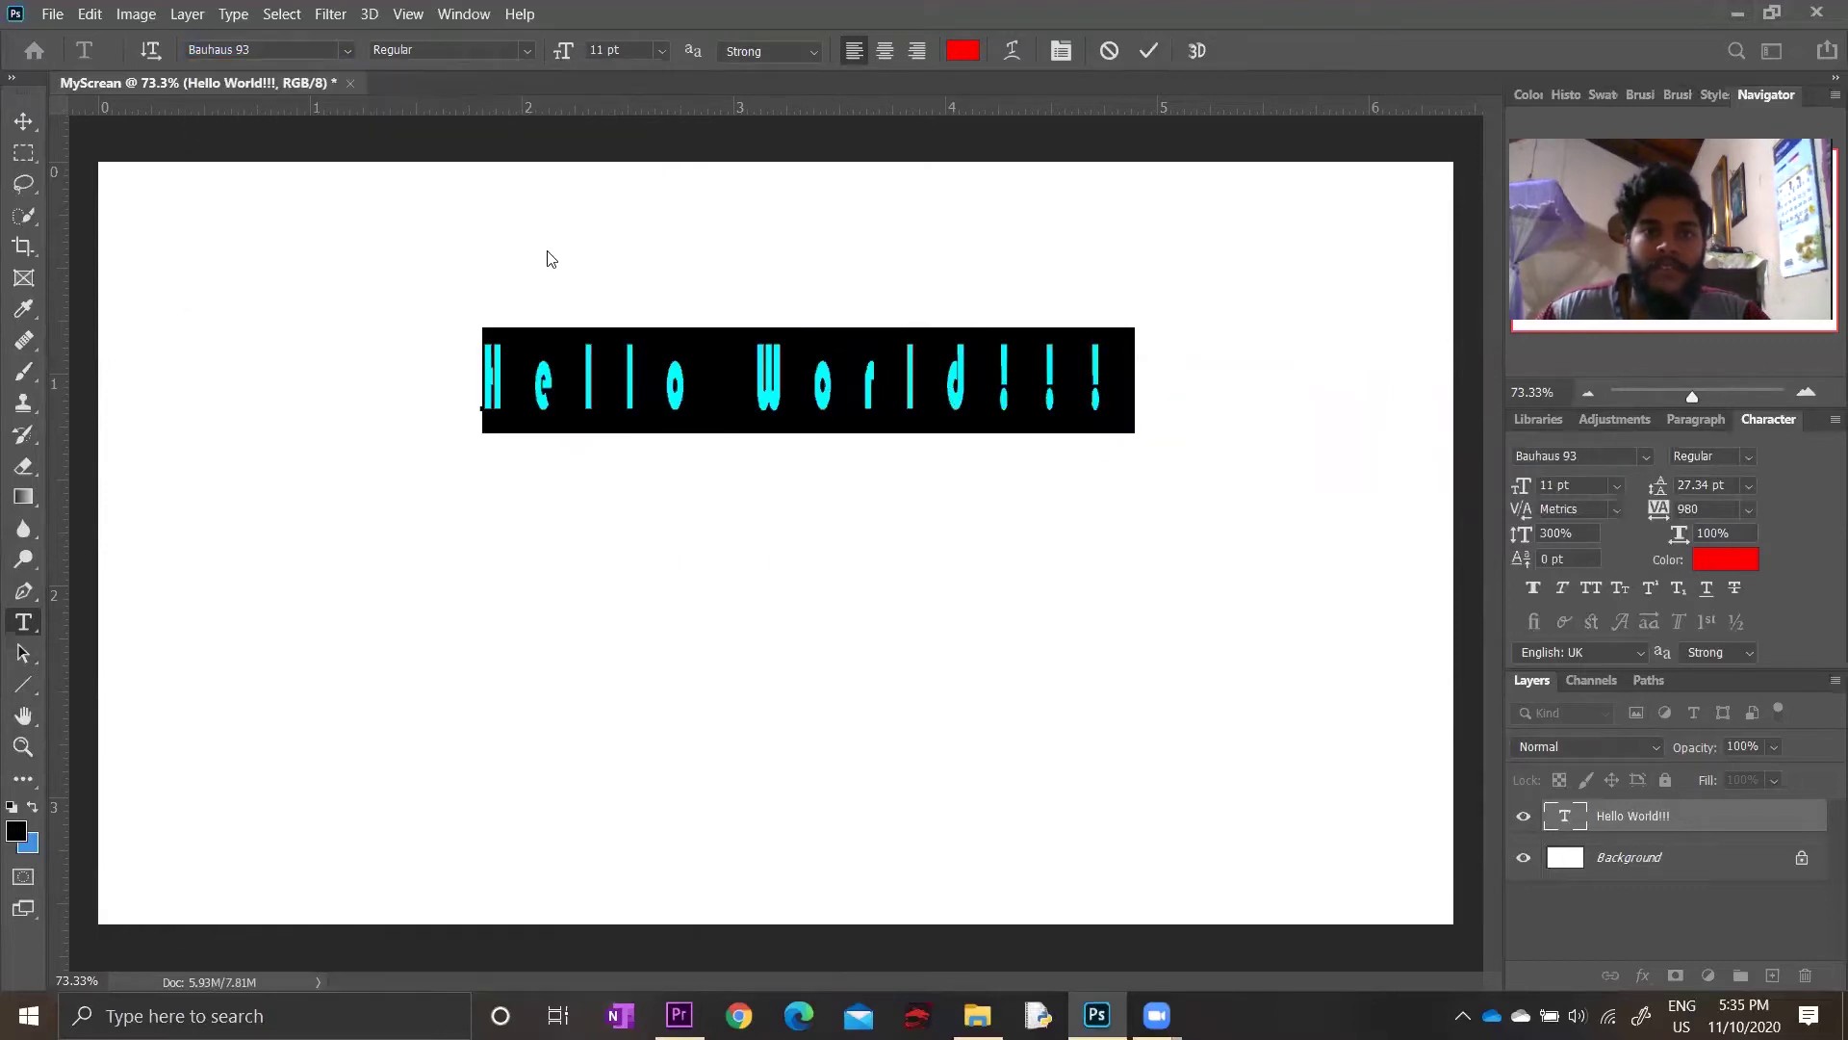
pyautogui.press('Down')
pyautogui.press('Down')
pyautogui.press('Down')
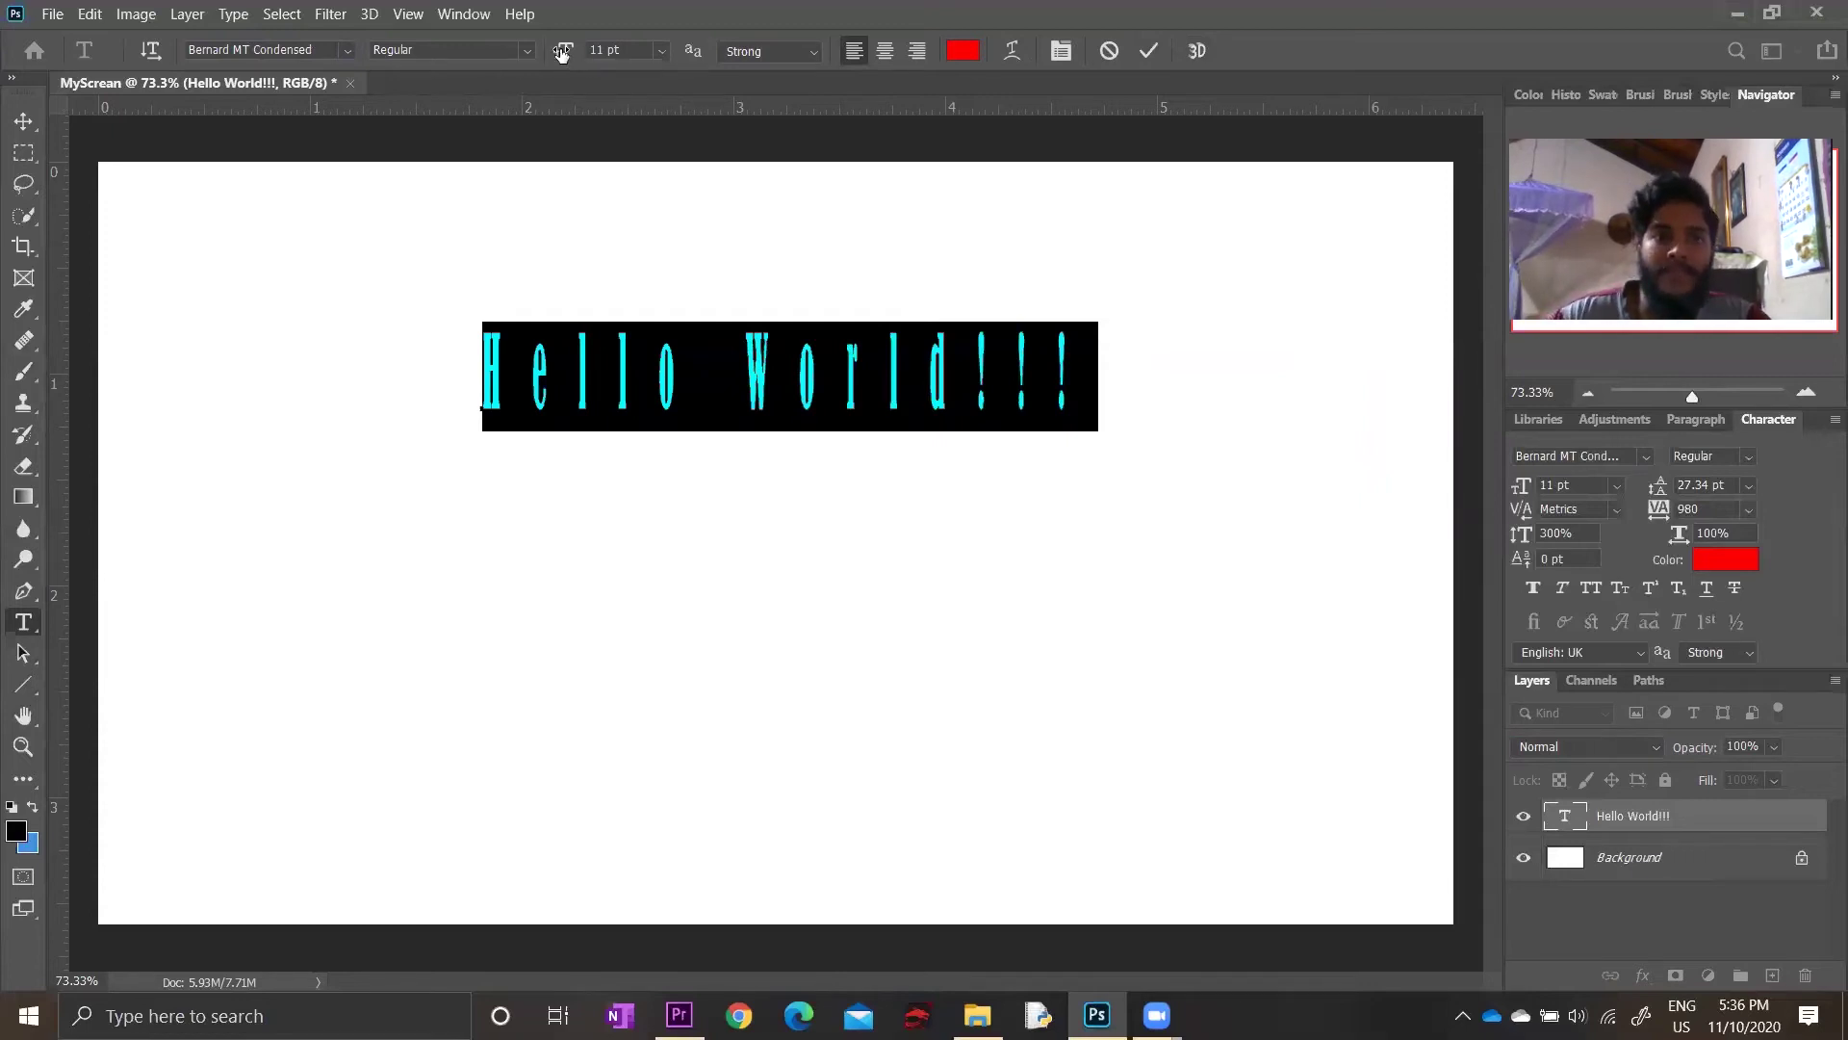
pyautogui.moveTo(562, 52); pyautogui.dragTo(563, 54)
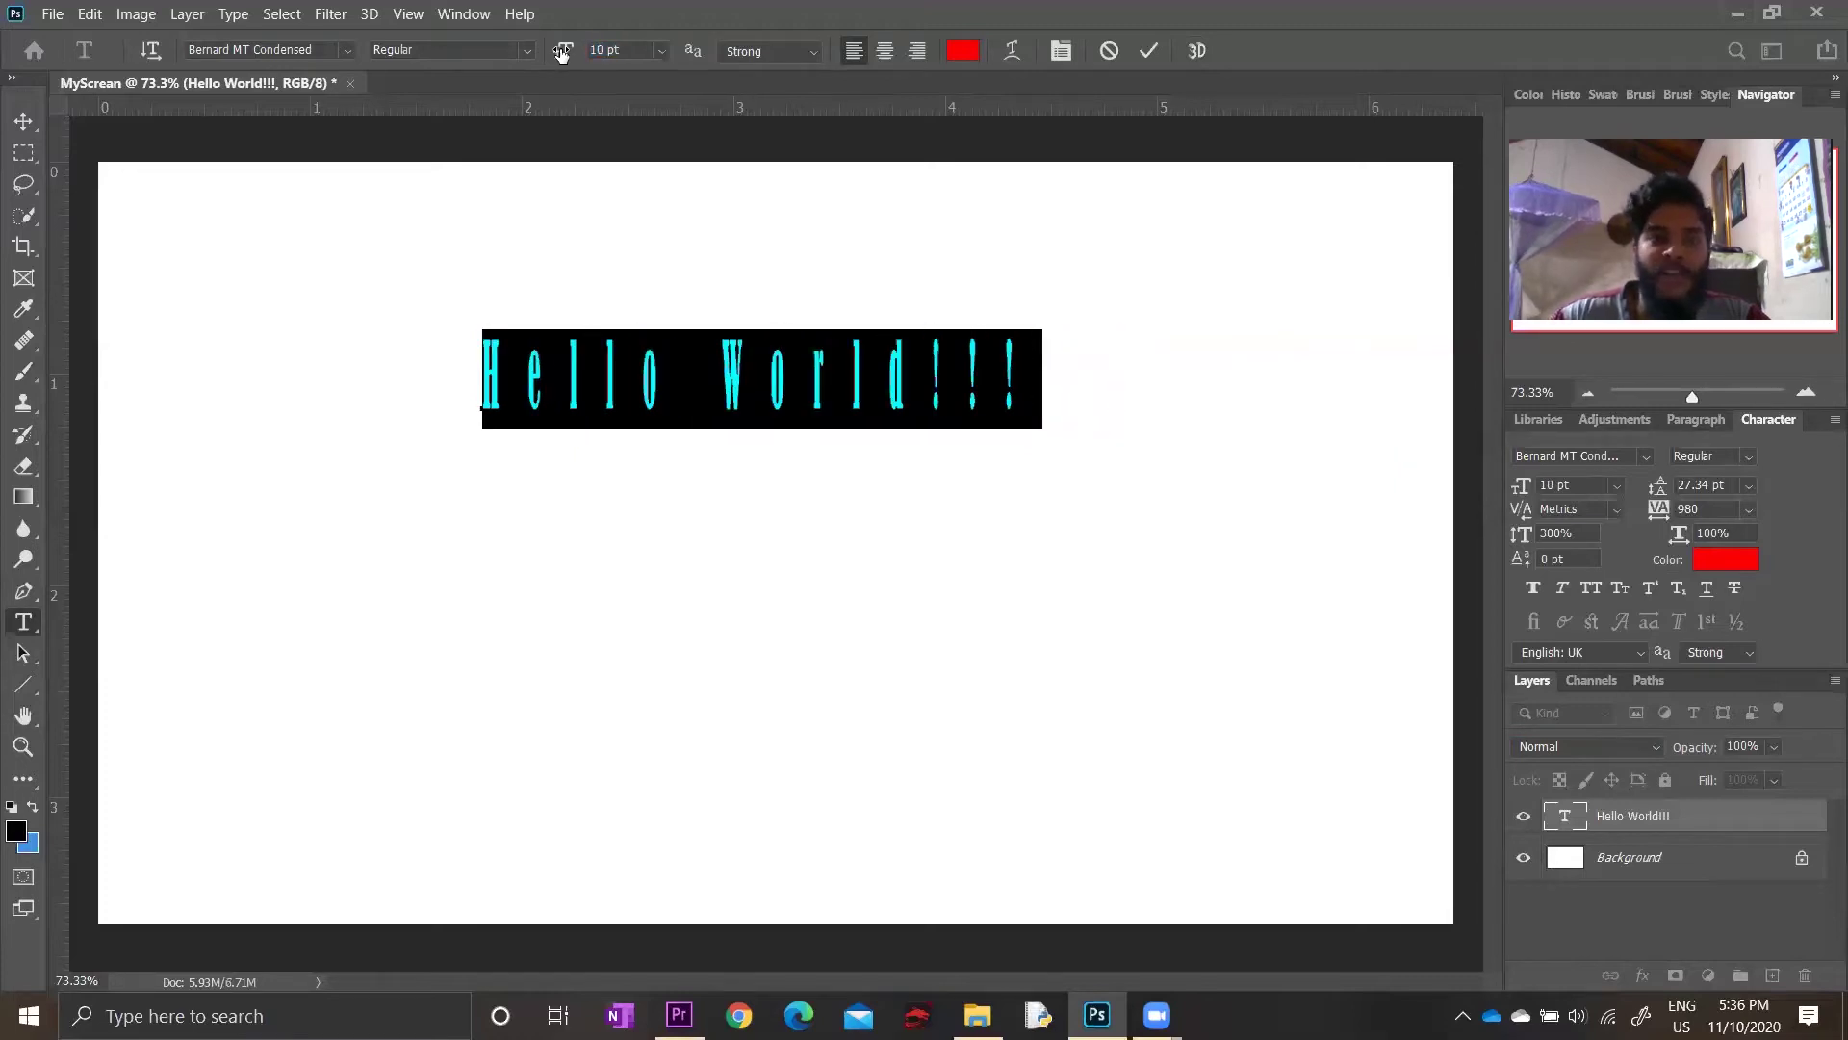
pyautogui.click(998, 493)
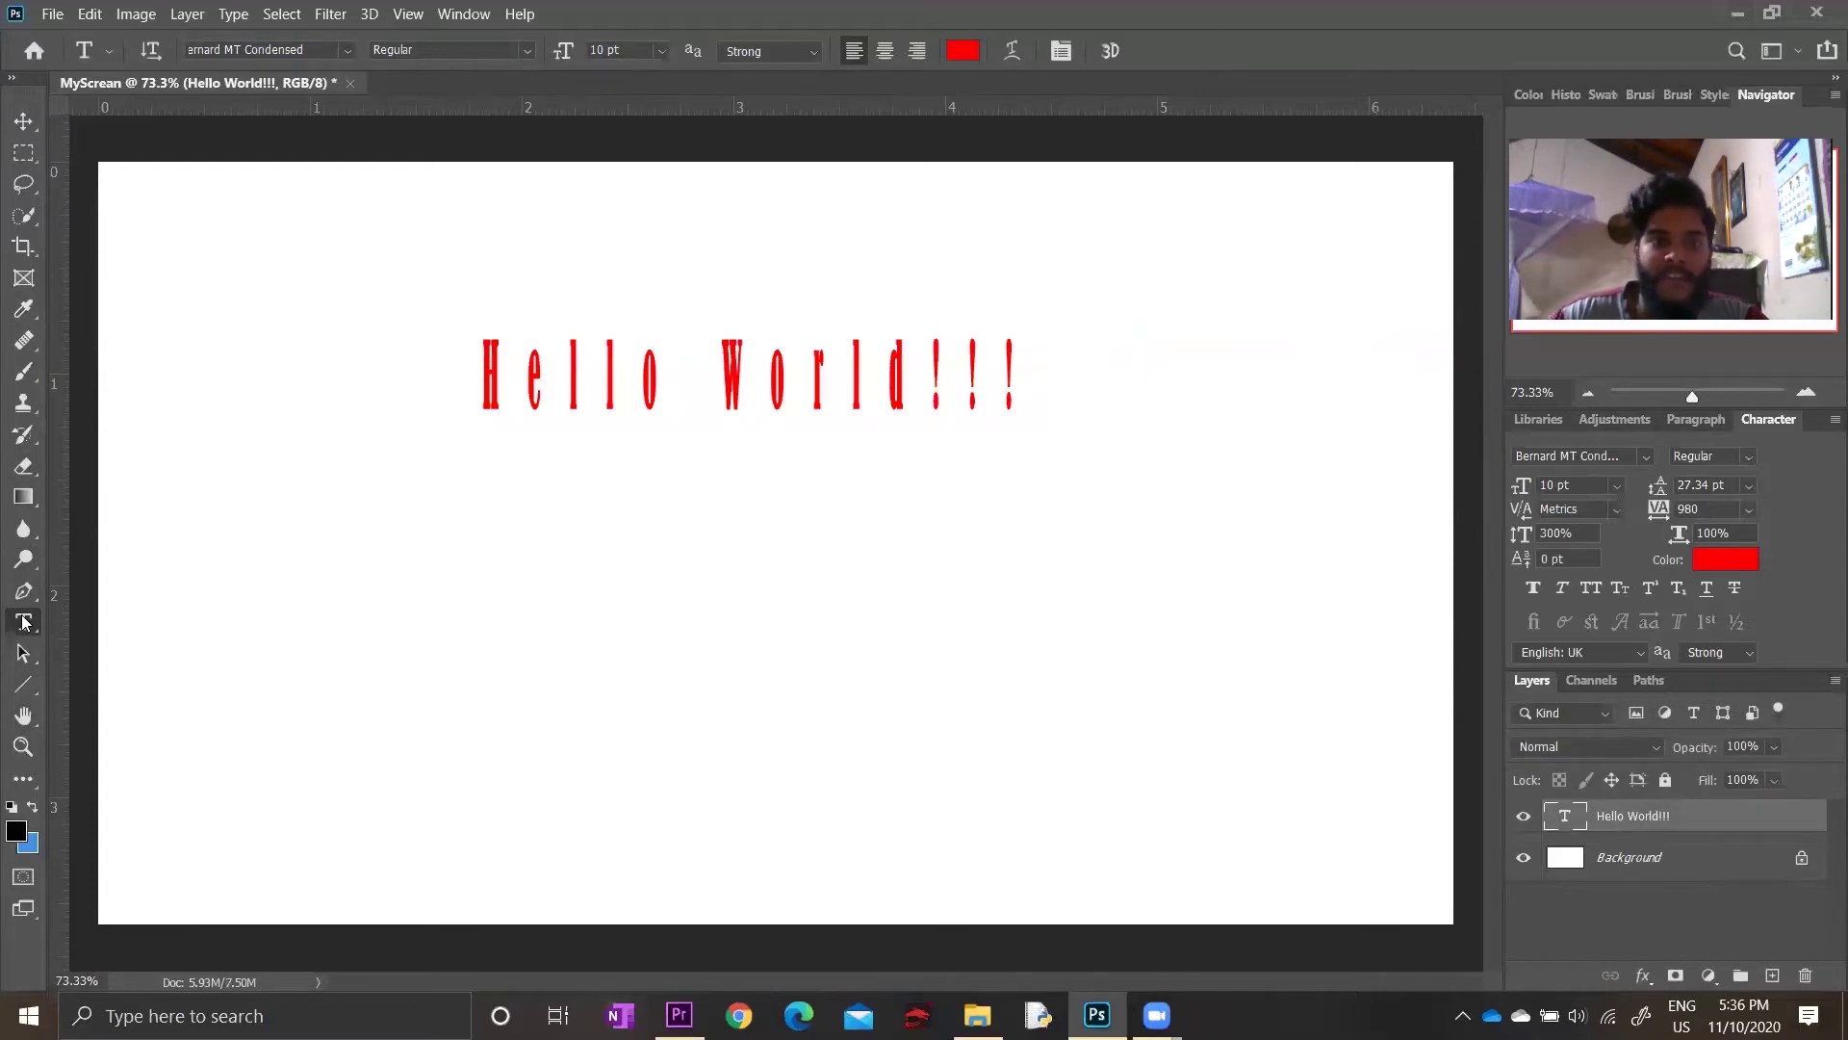
pyautogui.moveTo(569, 48); pyautogui.dragTo(493, 53)
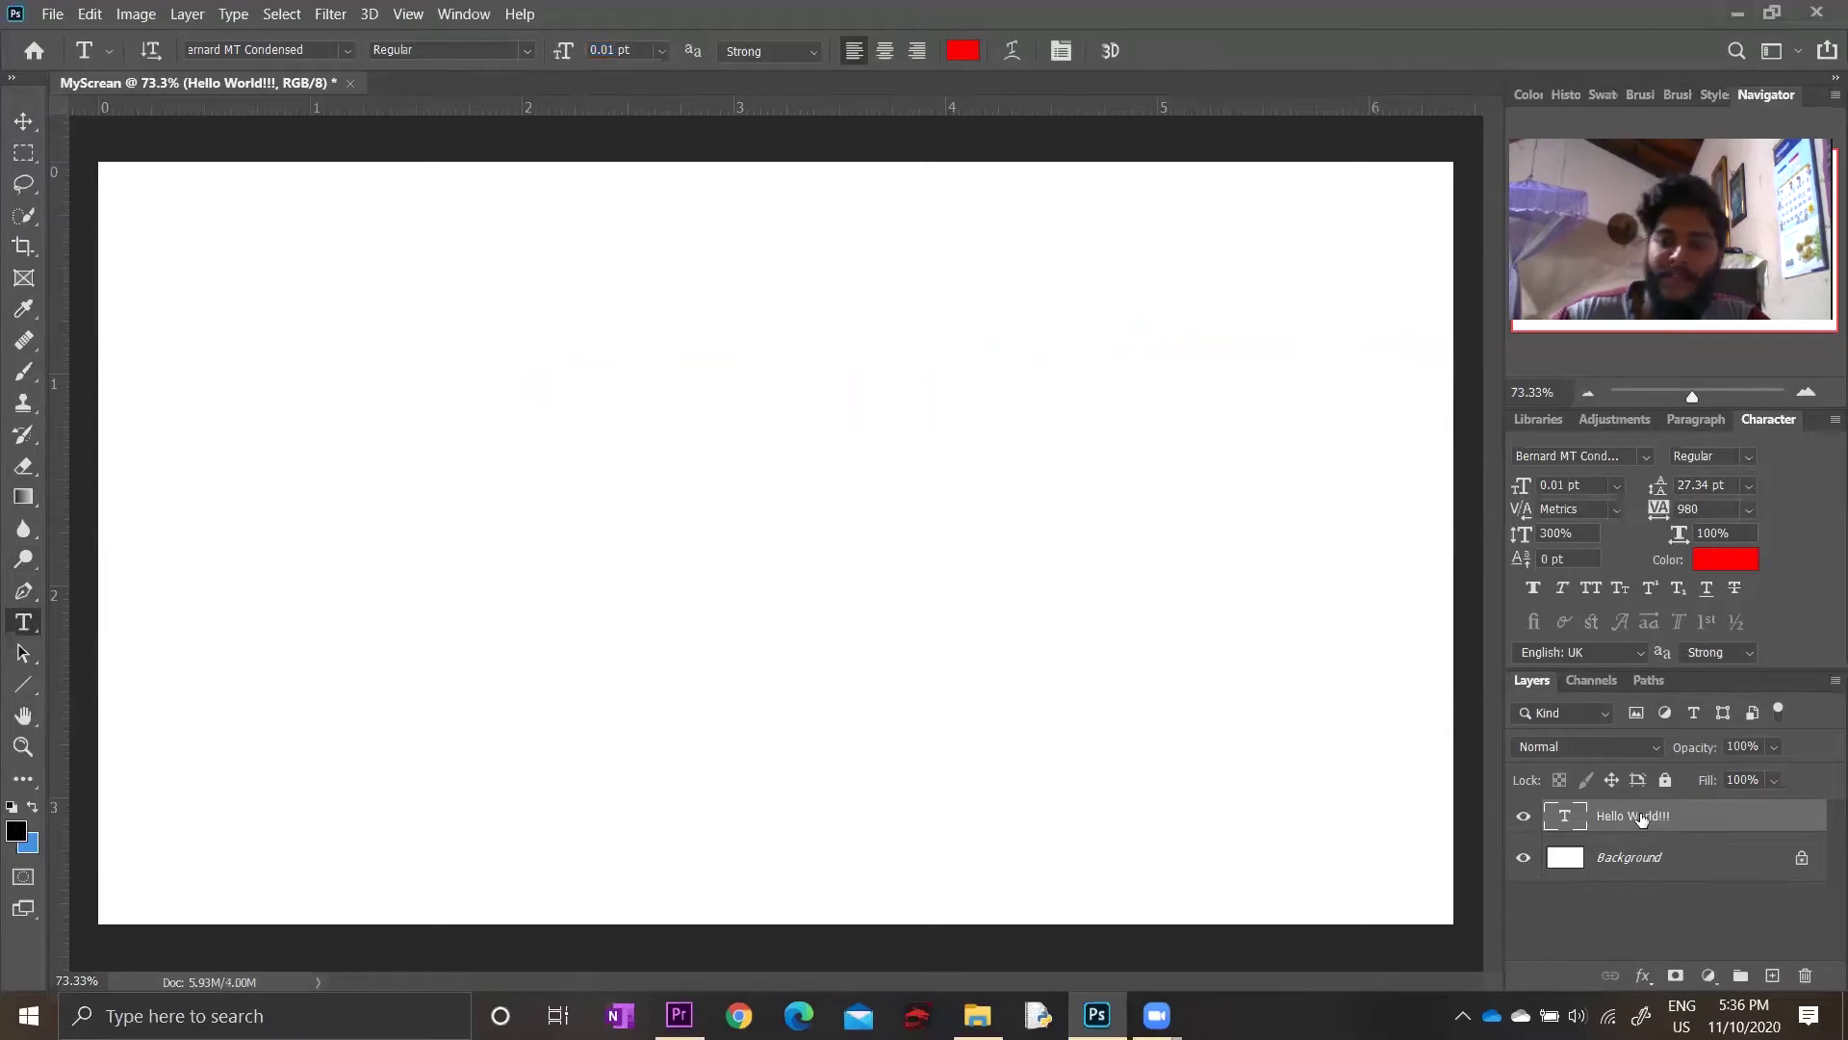
pyautogui.press('Delete')
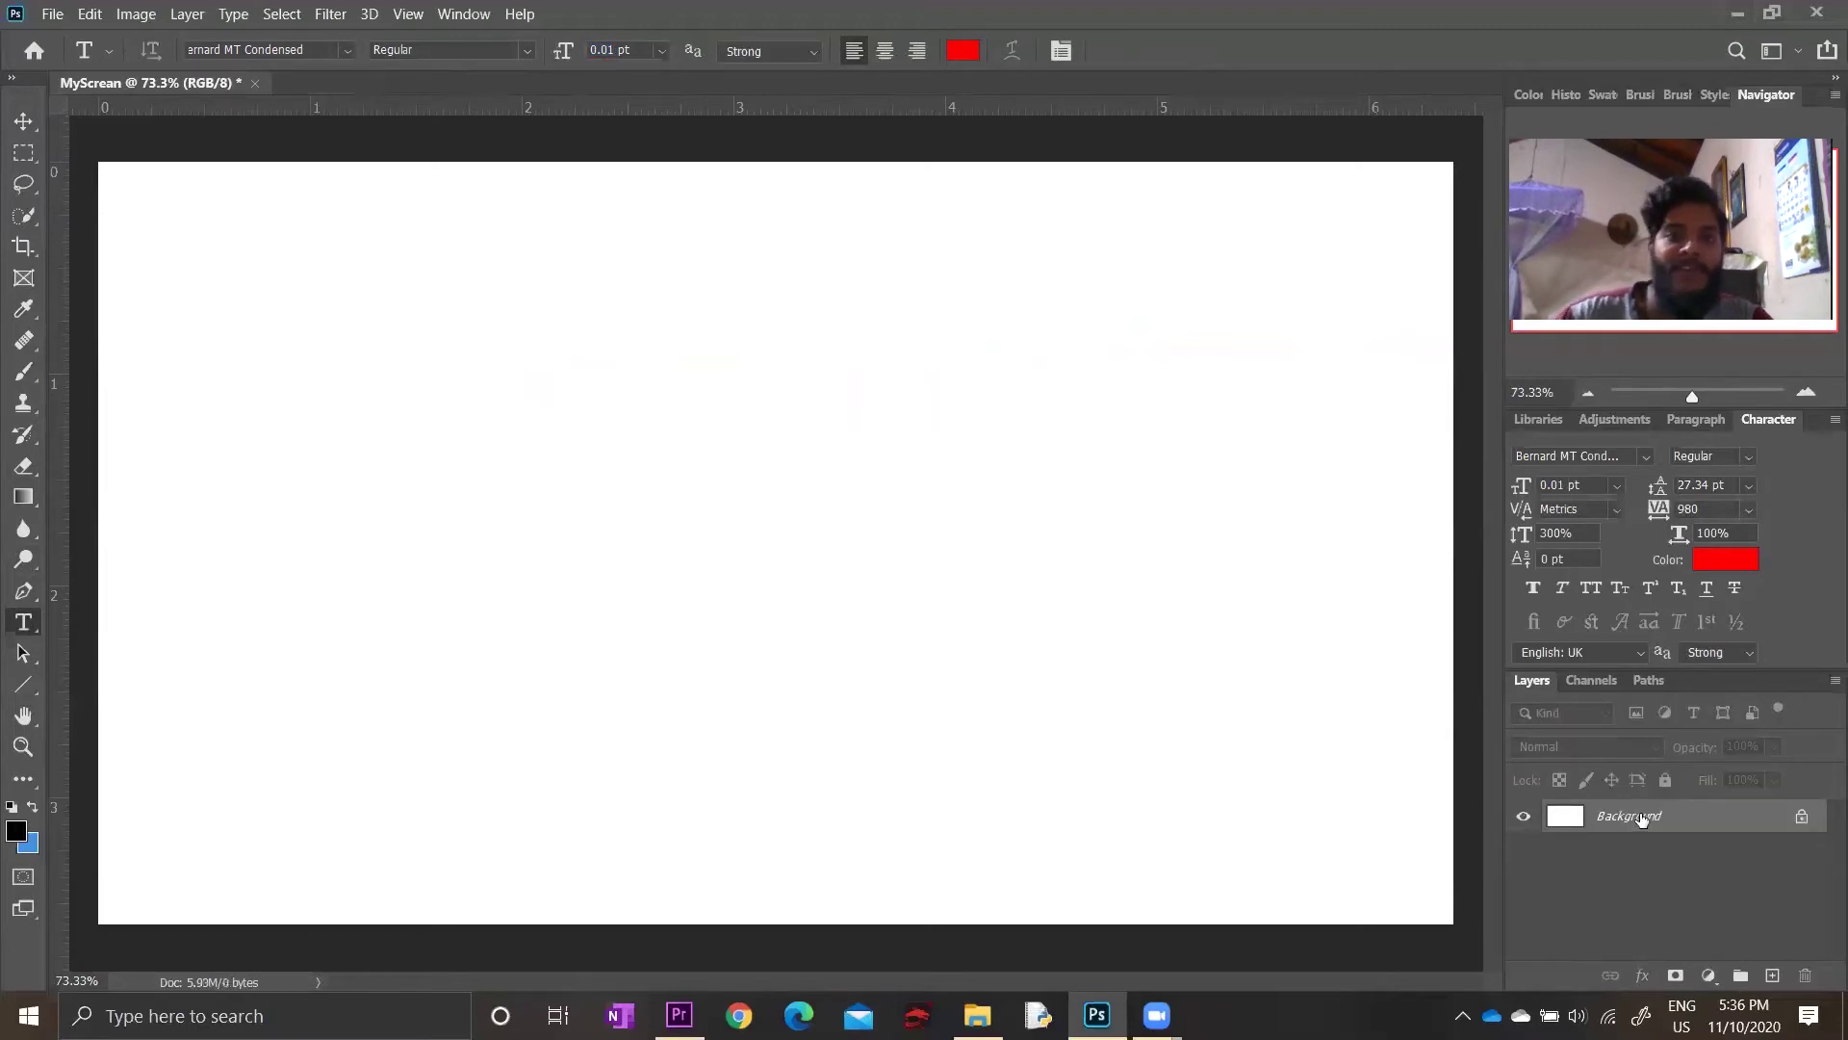
# Start a new text layer at 19.01 pt and type 'Hello World'
pyautogui.click(462, 461)
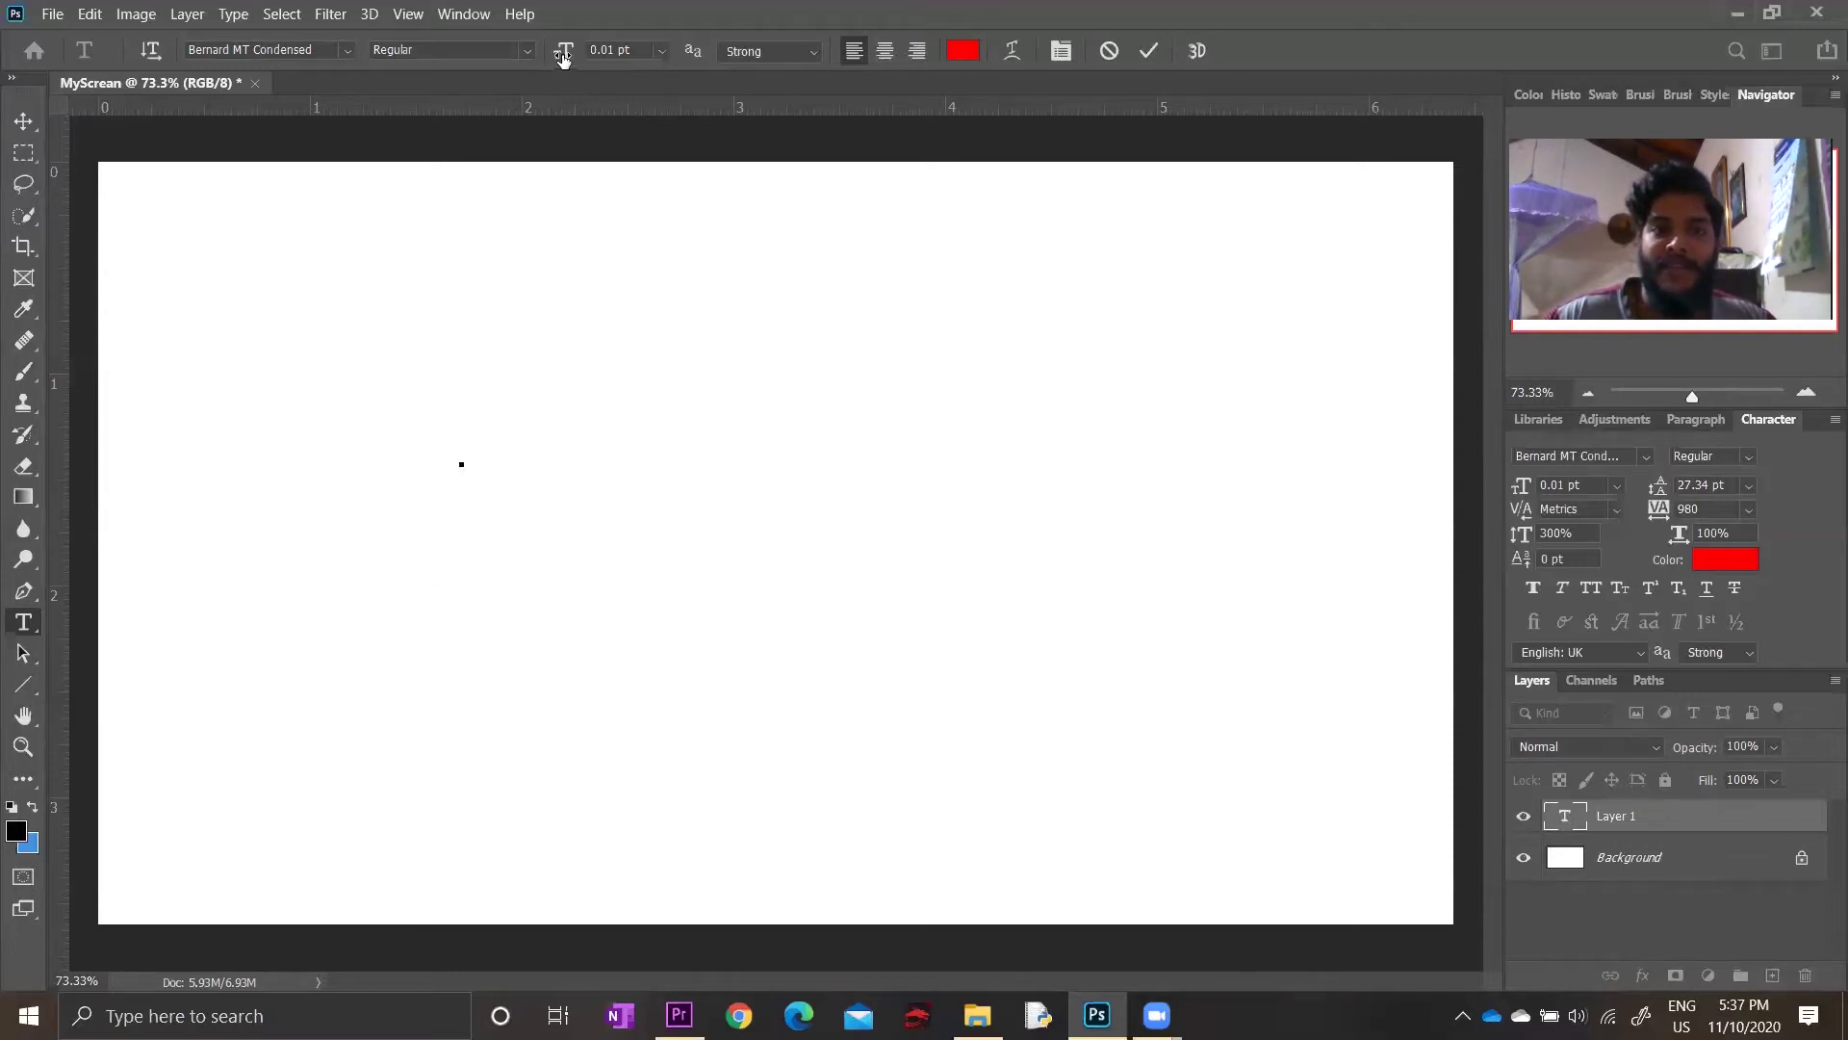
pyautogui.moveTo(565, 58); pyautogui.dragTo(513, 73)
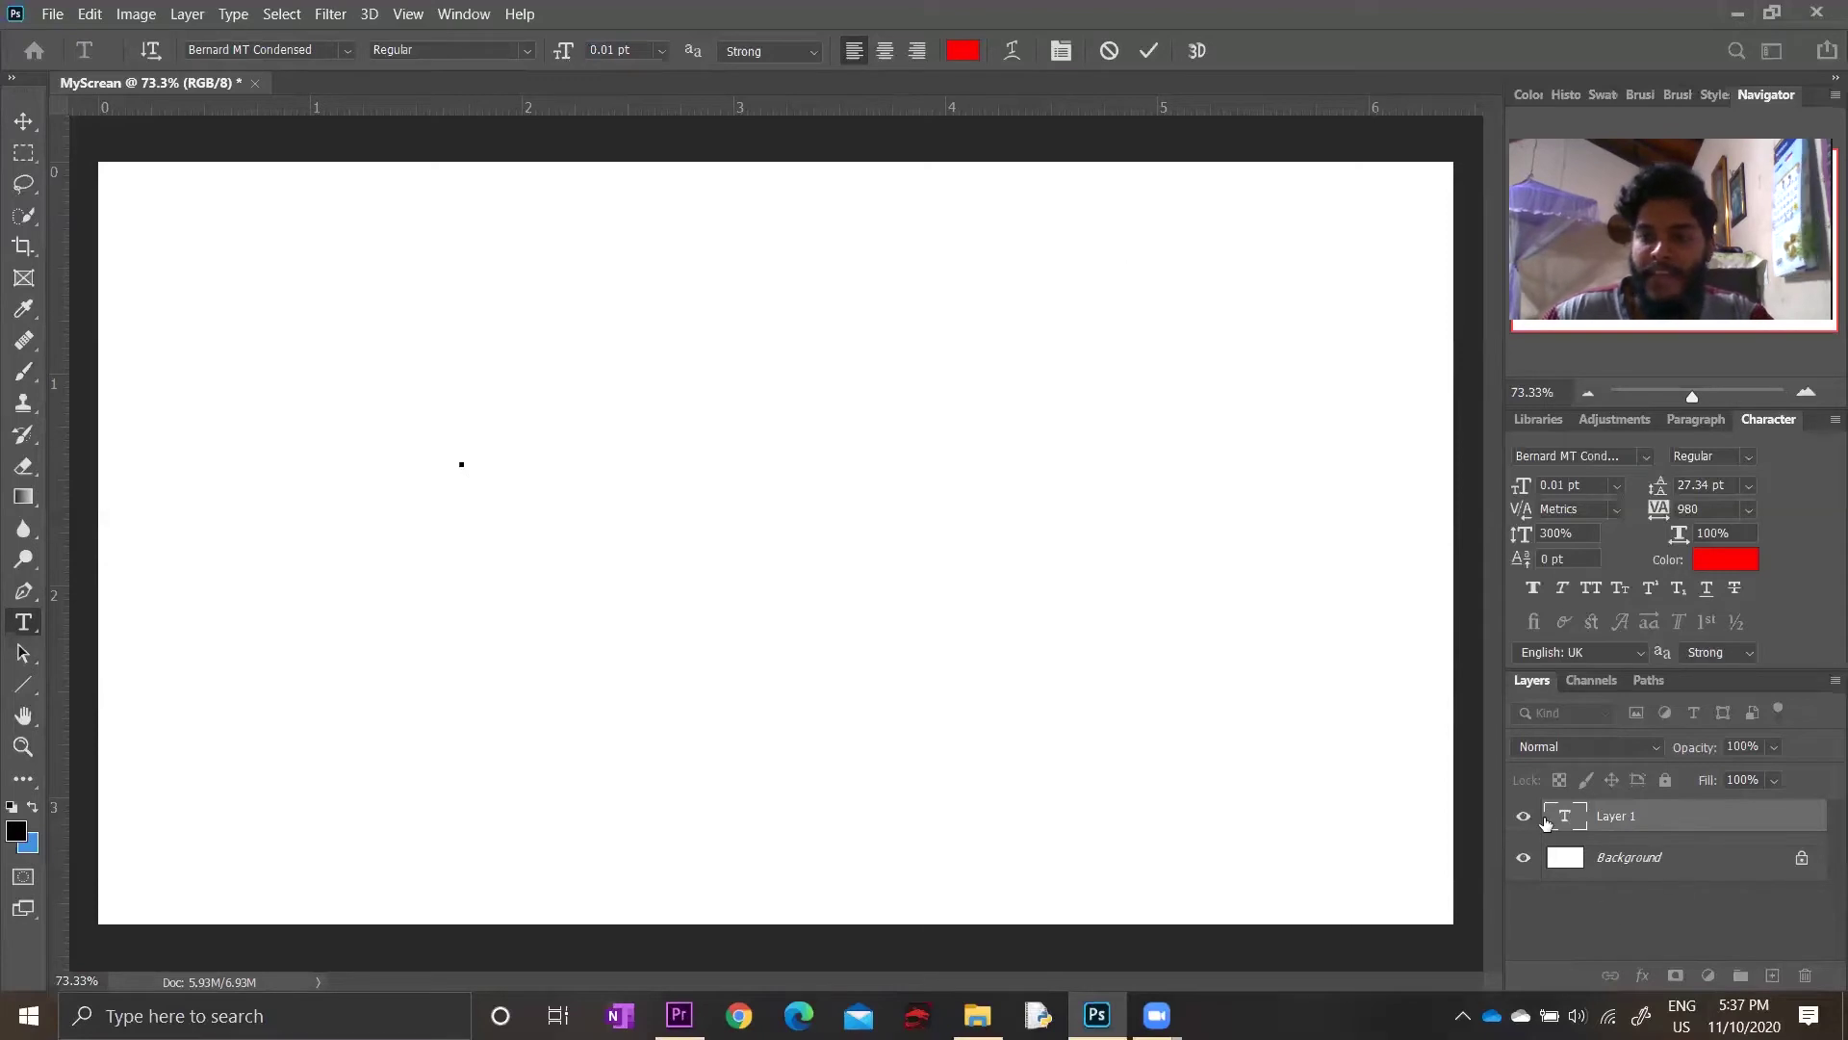
pyautogui.click(1566, 819)
pyautogui.write('HElo World')
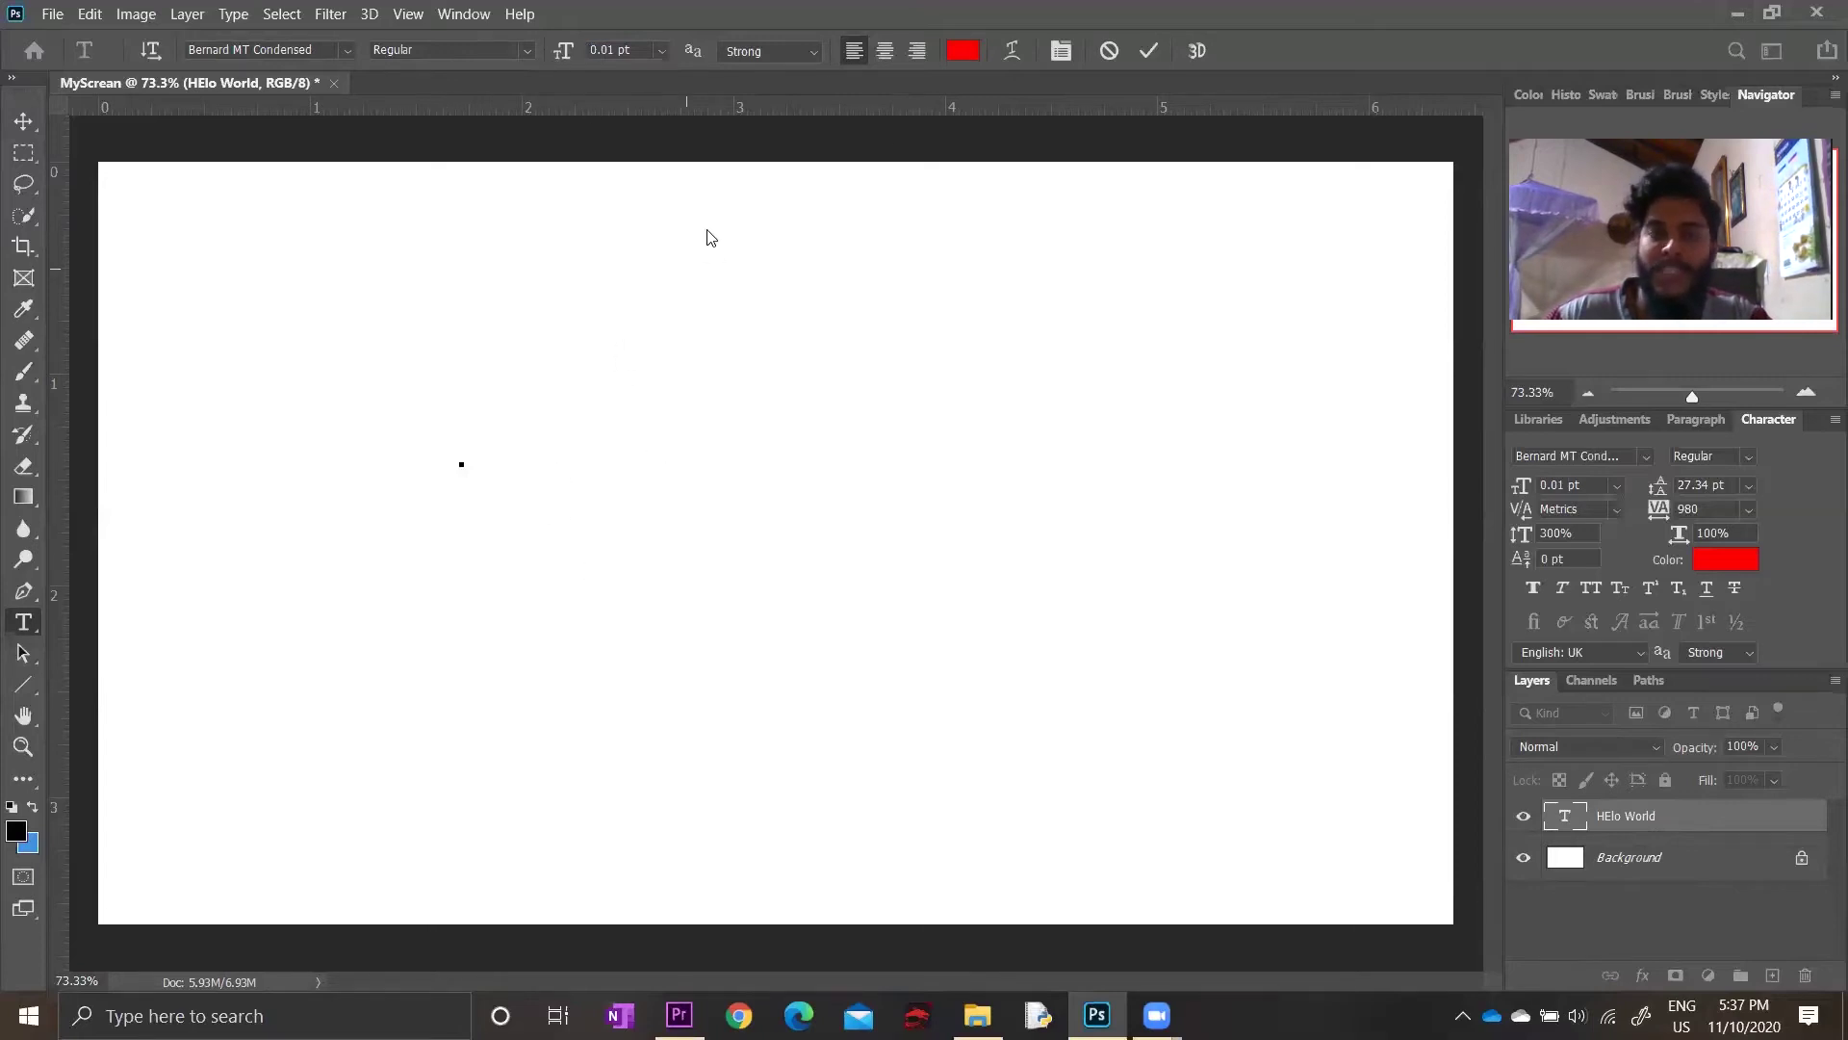
pyautogui.moveTo(558, 53); pyautogui.dragTo(580, 55)
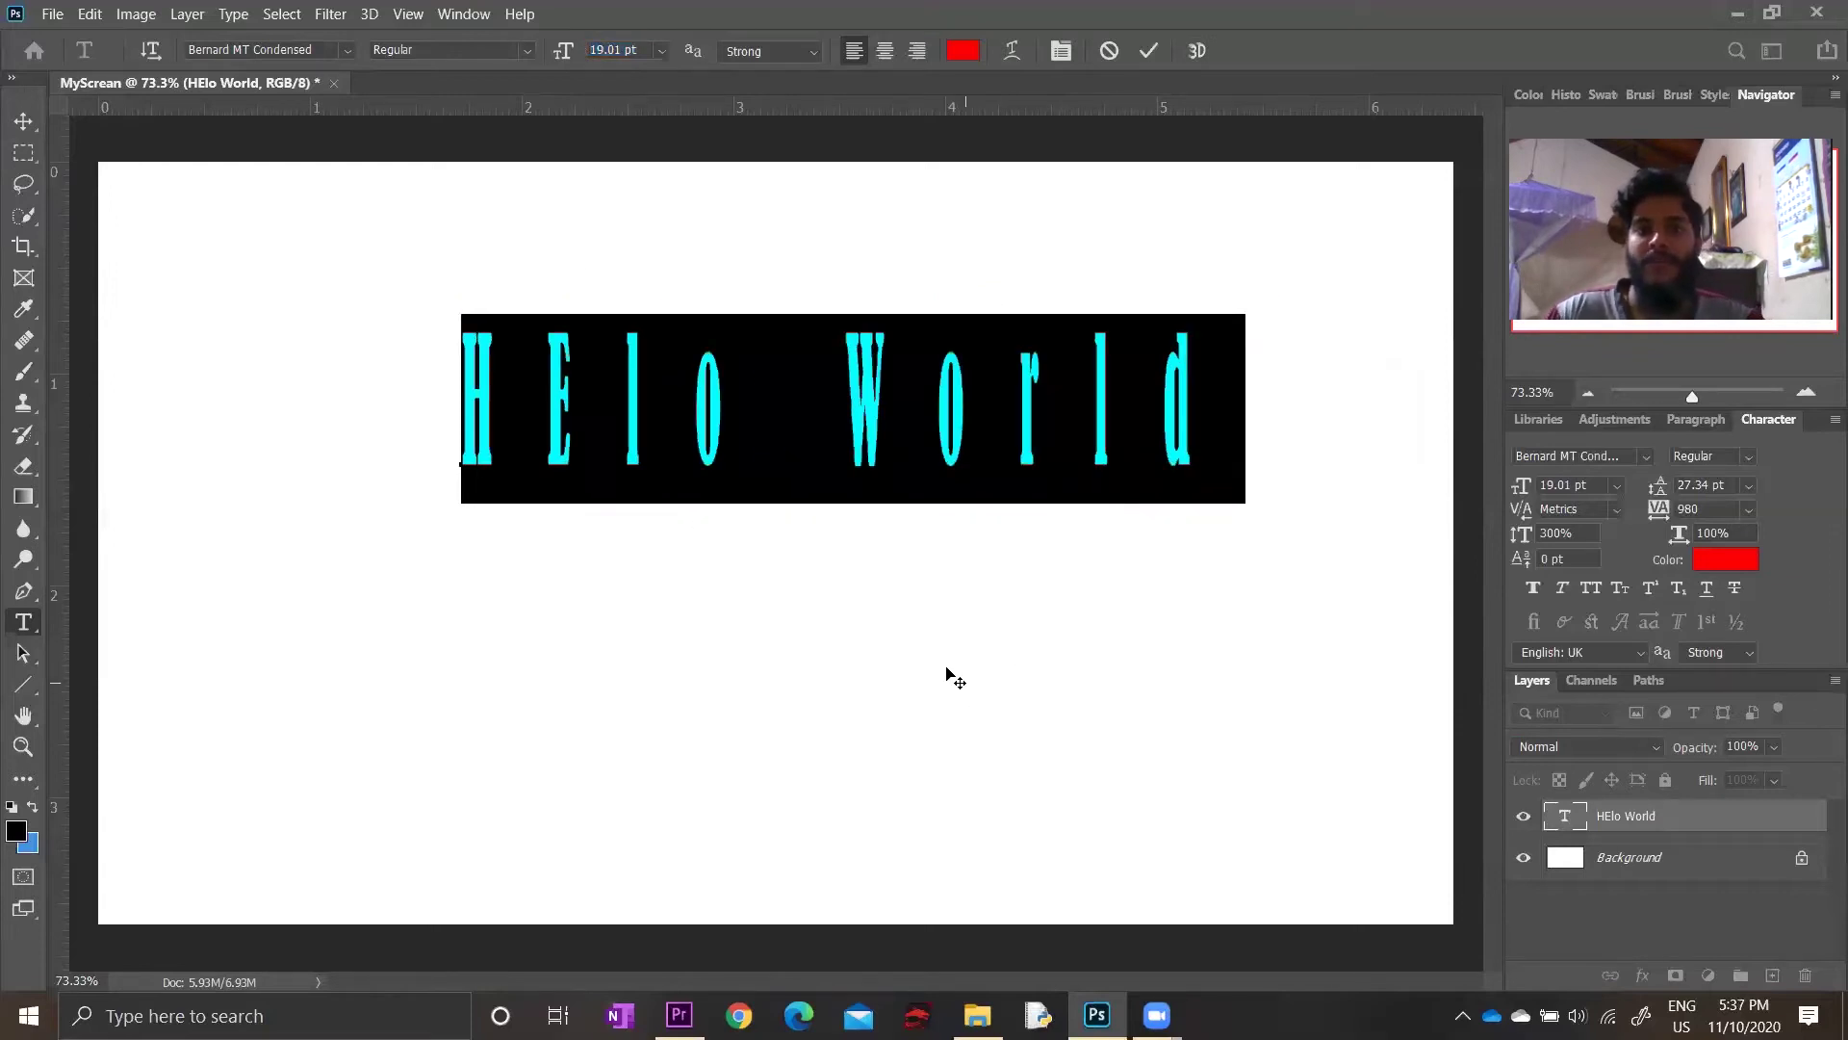
pyautogui.write('Hello World')
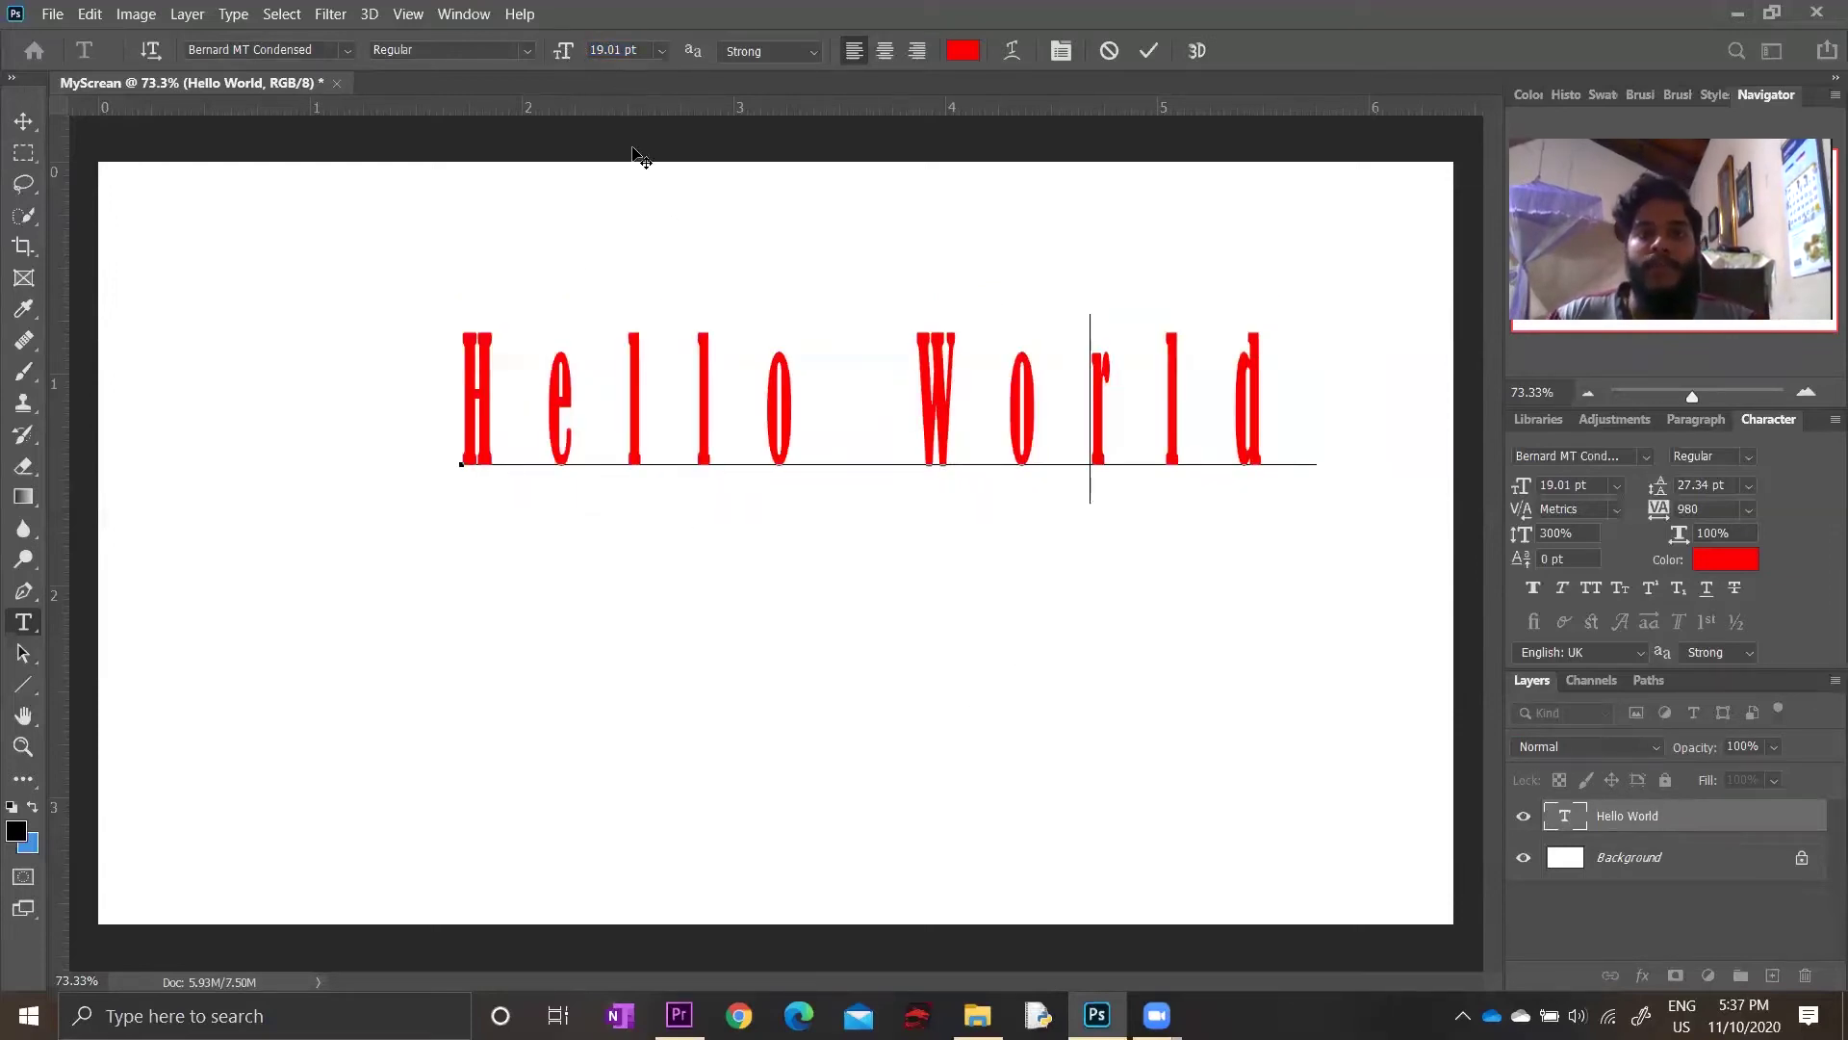
# Select the Hello World text, then resize its text box and move it down-left
pyautogui.moveTo(1293, 395); pyautogui.dragTo(482, 366)
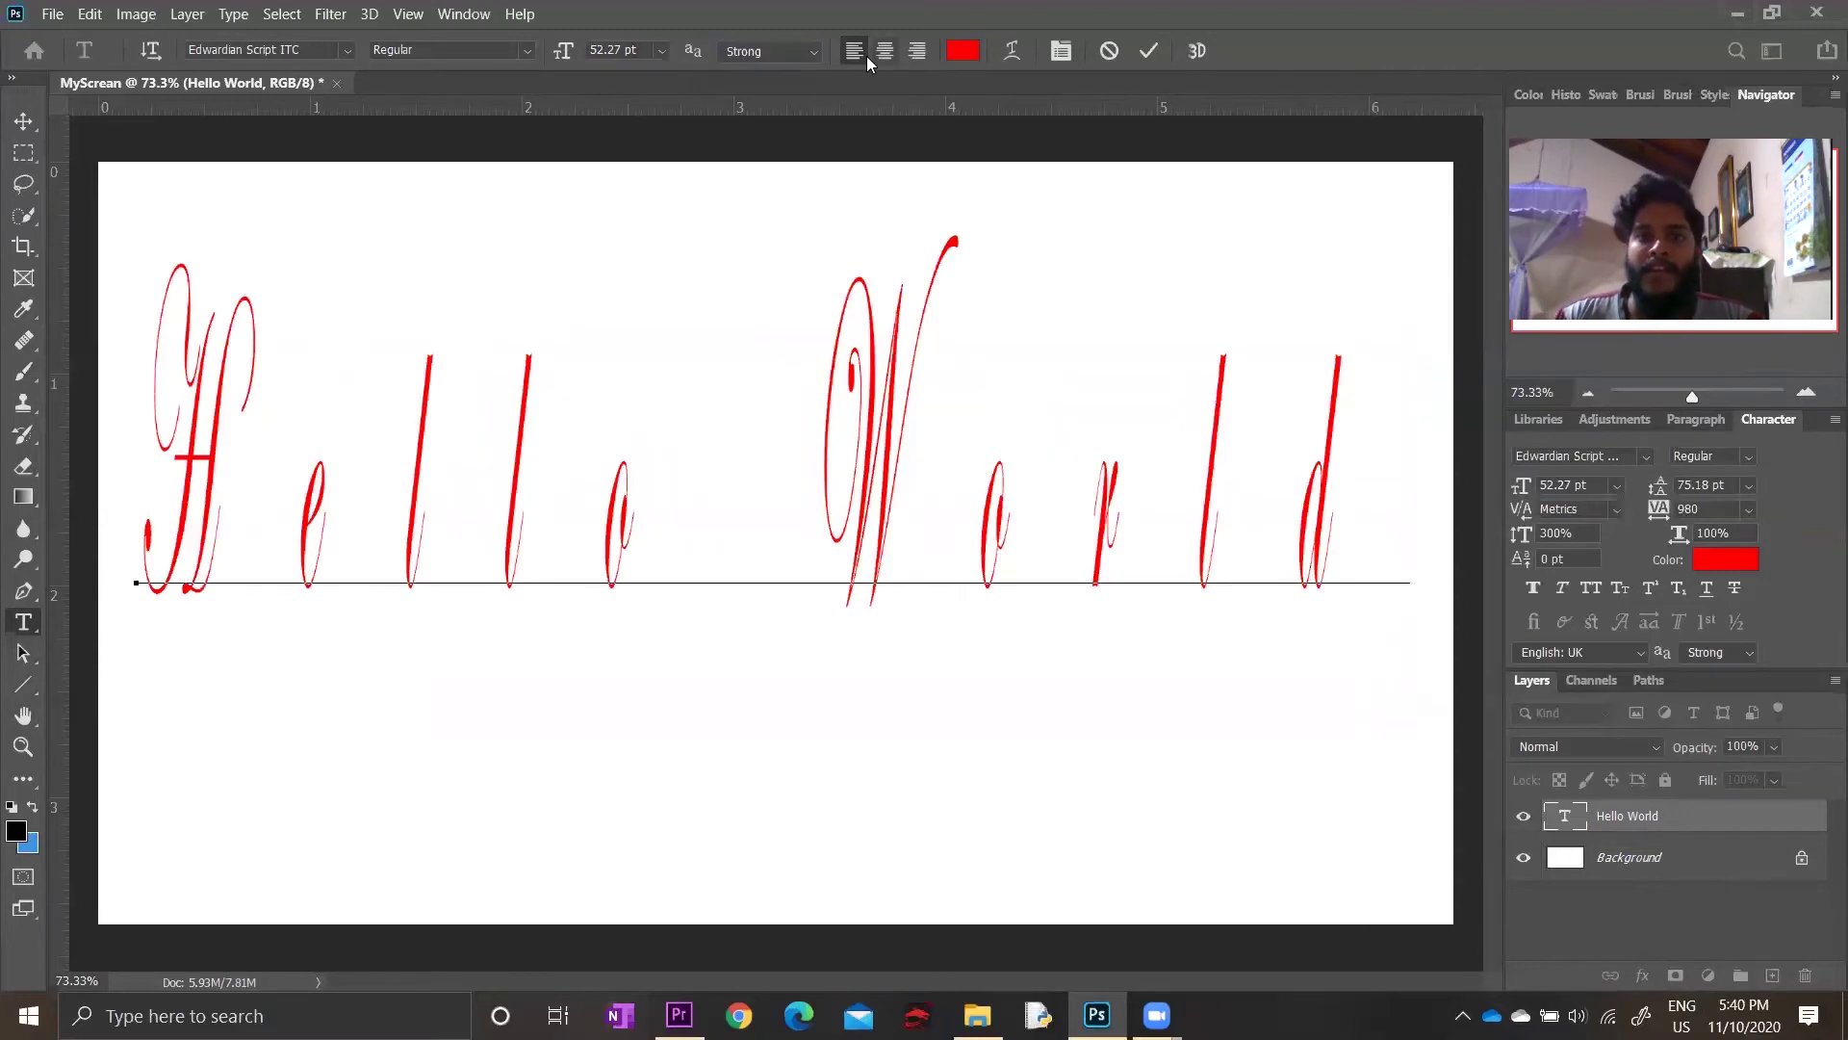
pyautogui.moveTo(1400, 444)
pyautogui.mouseDown()
pyautogui.moveTo(760, 433)
pyautogui.moveTo(171, 371)
pyautogui.moveTo(418, 430)
pyautogui.mouseUp()
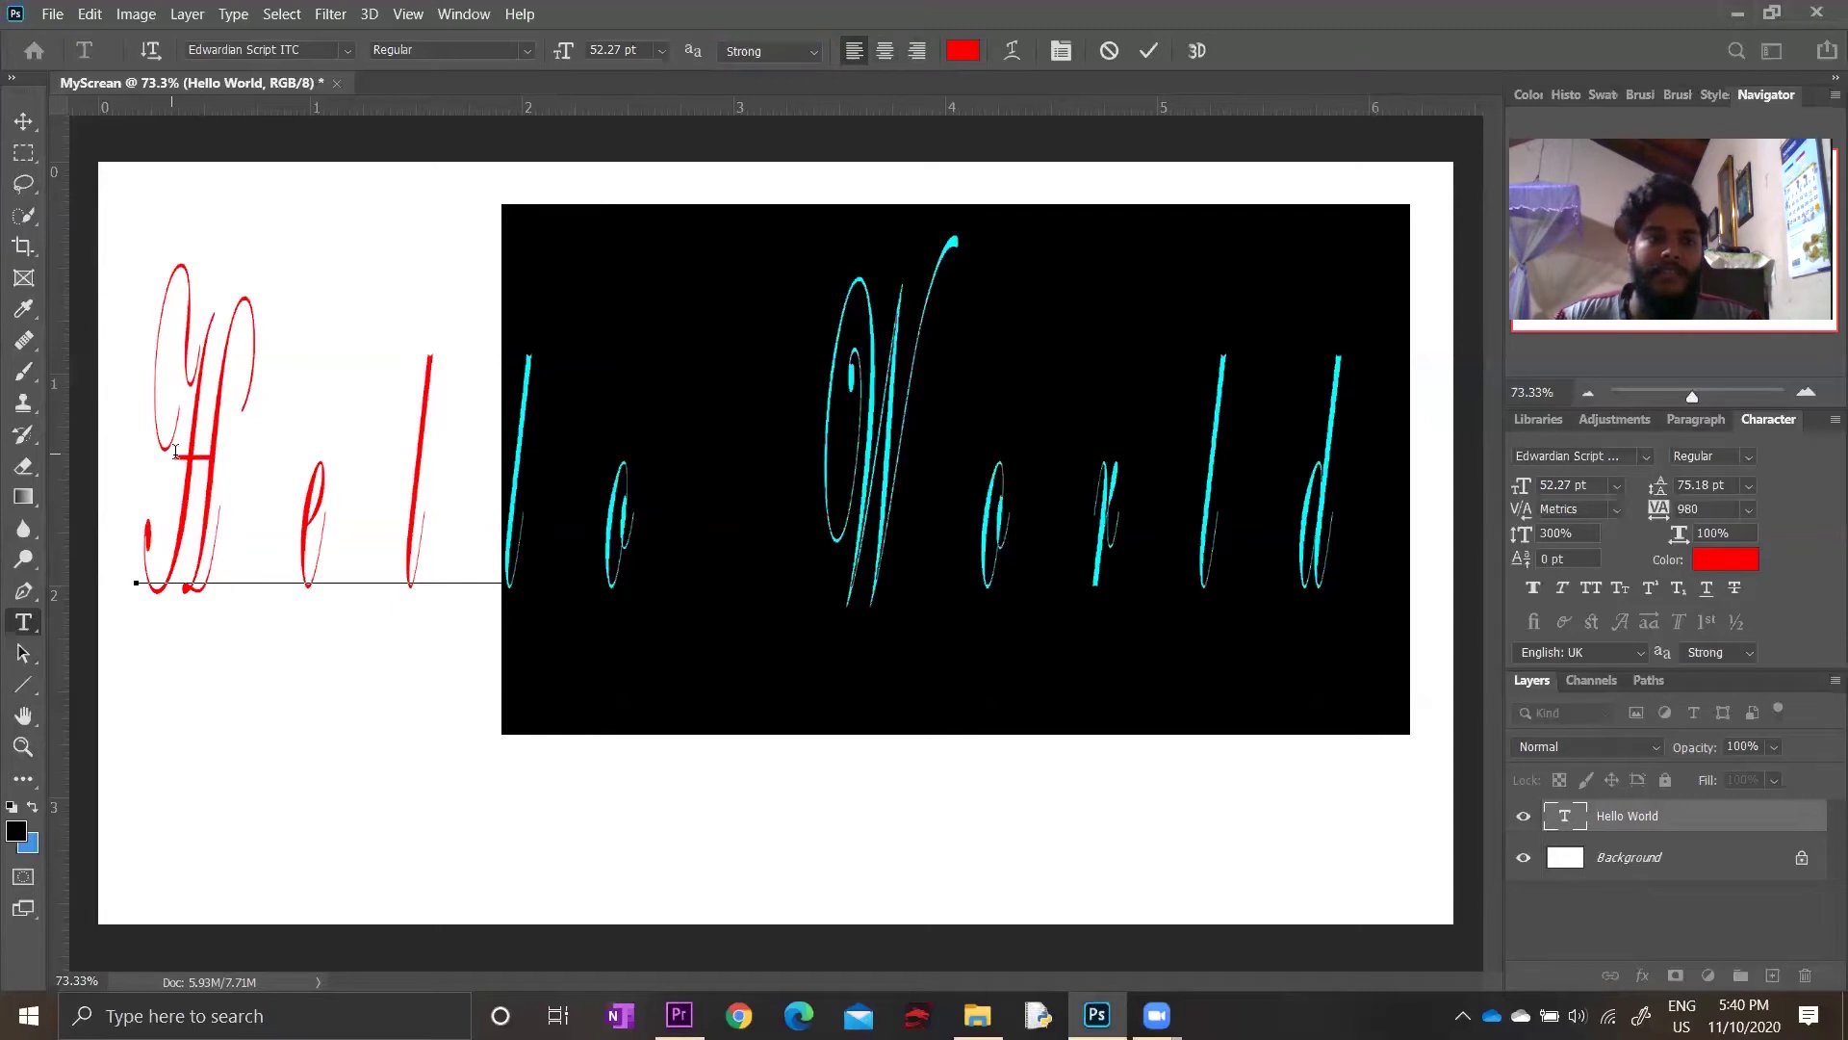
pyautogui.click(1373, 499)
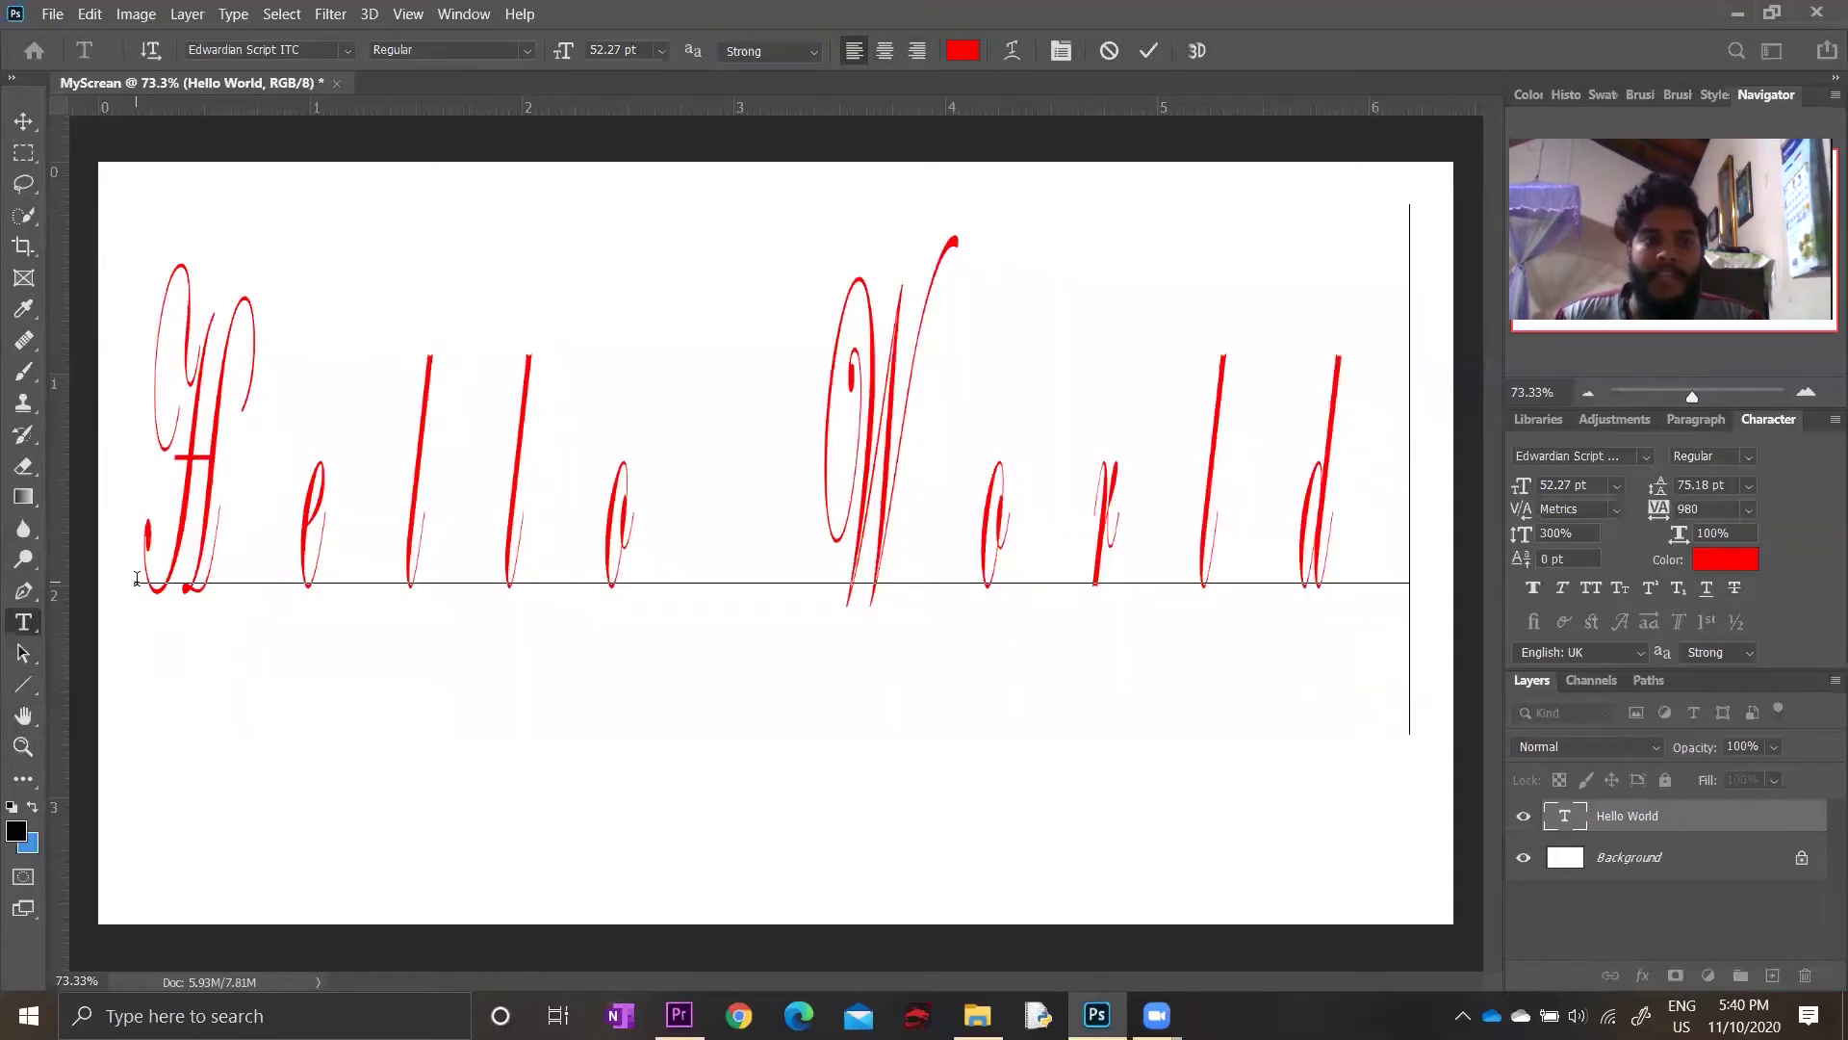
pyautogui.hotkey('ctrl', 't')
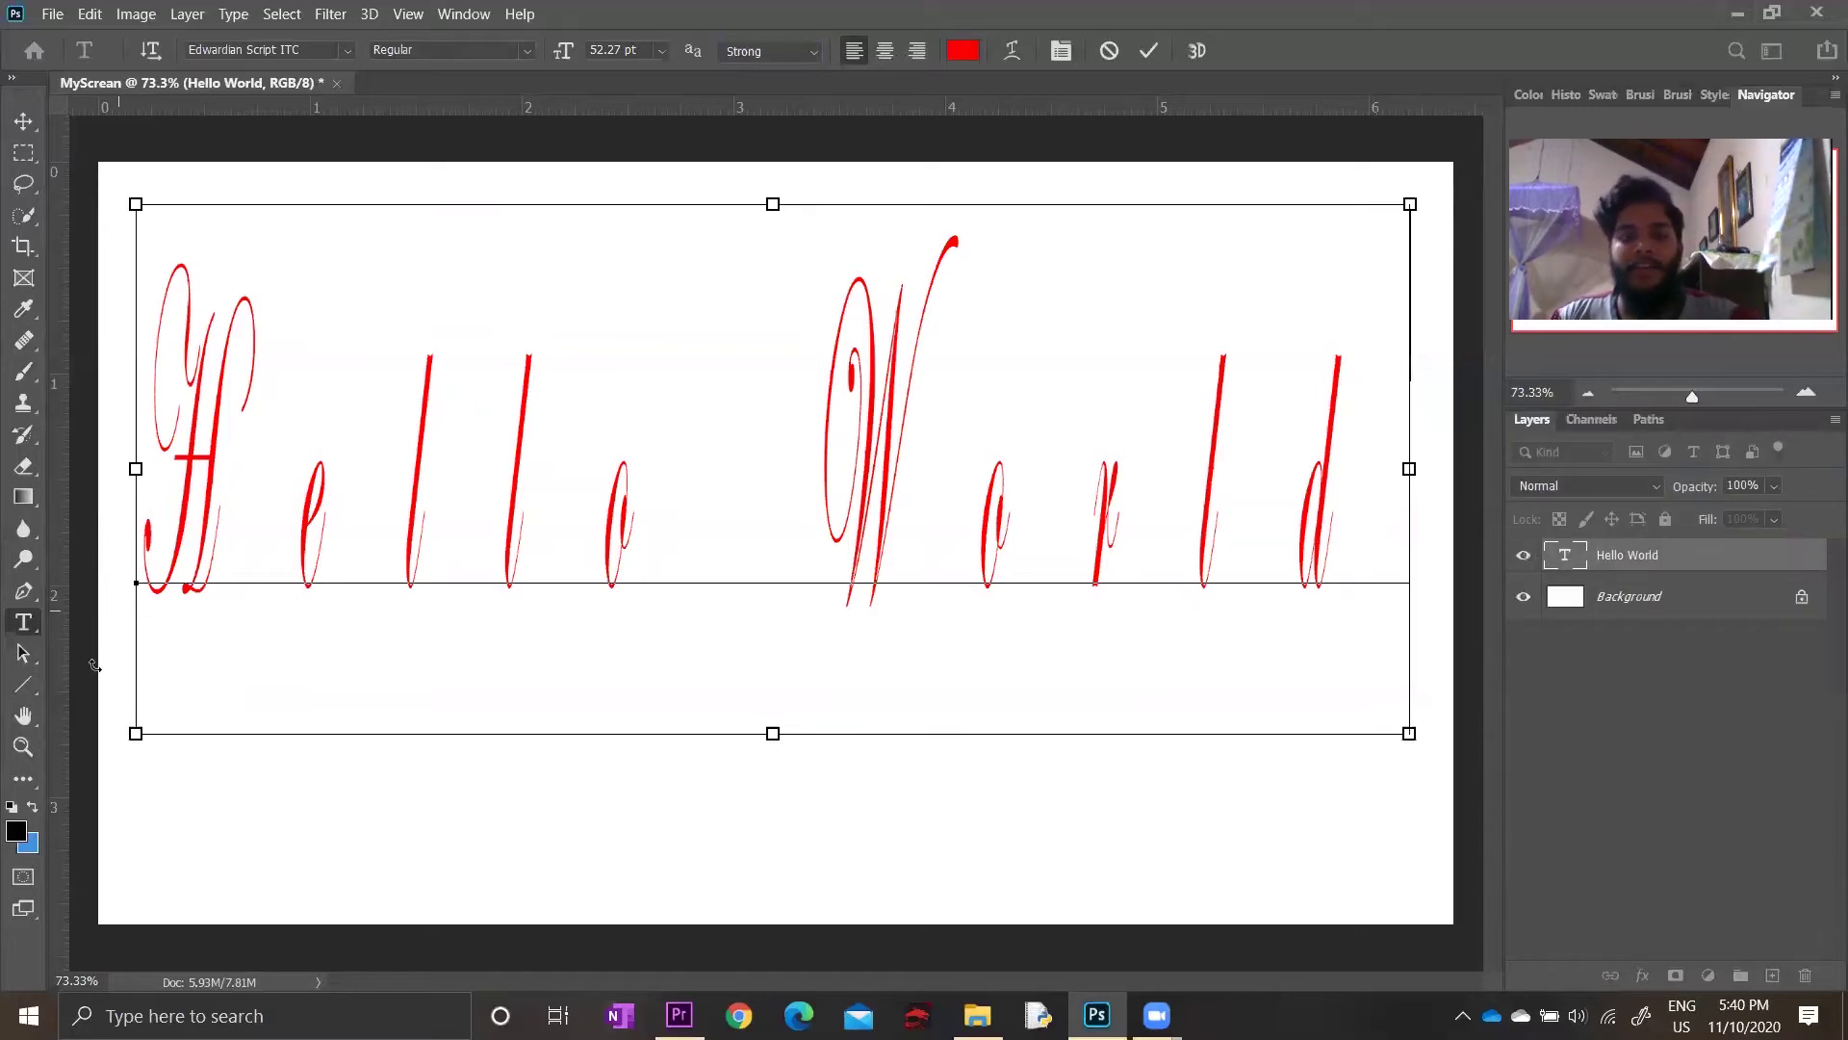
pyautogui.moveTo(136, 733); pyautogui.dragTo(524, 433)
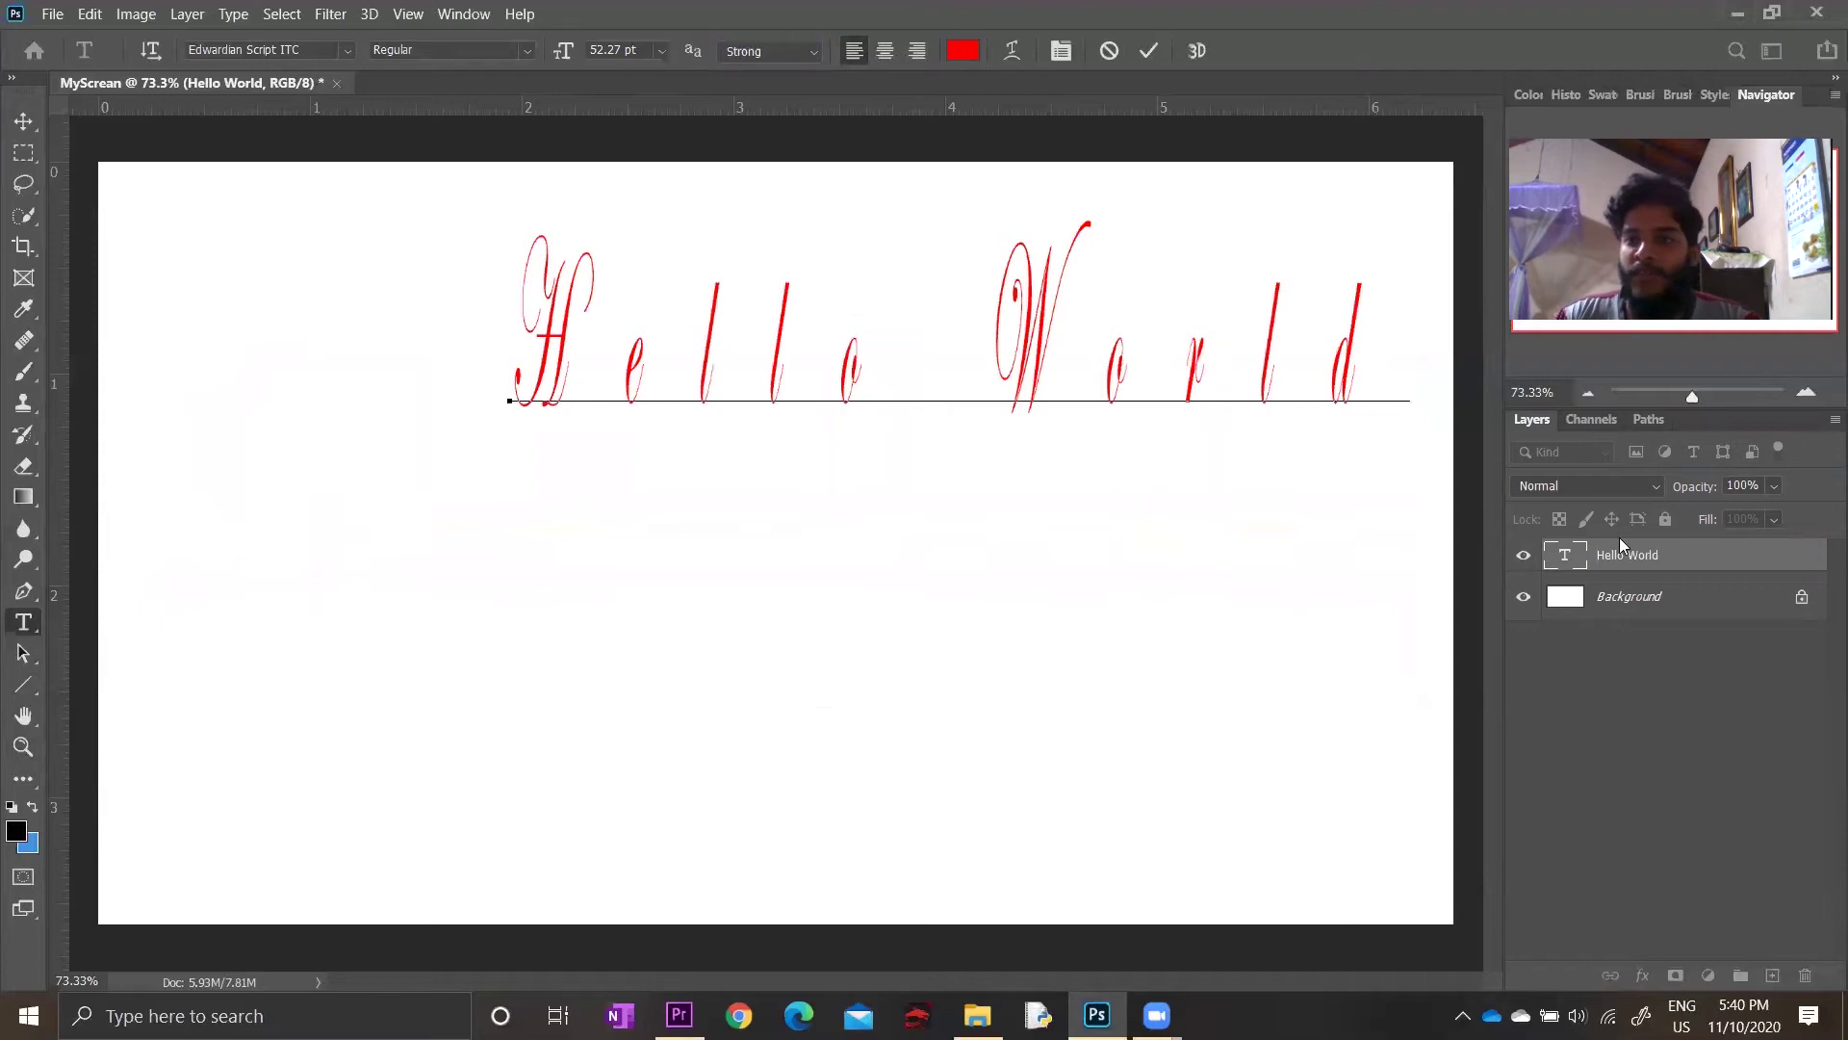
pyautogui.moveTo(1329, 524); pyautogui.dragTo(1289, 589)
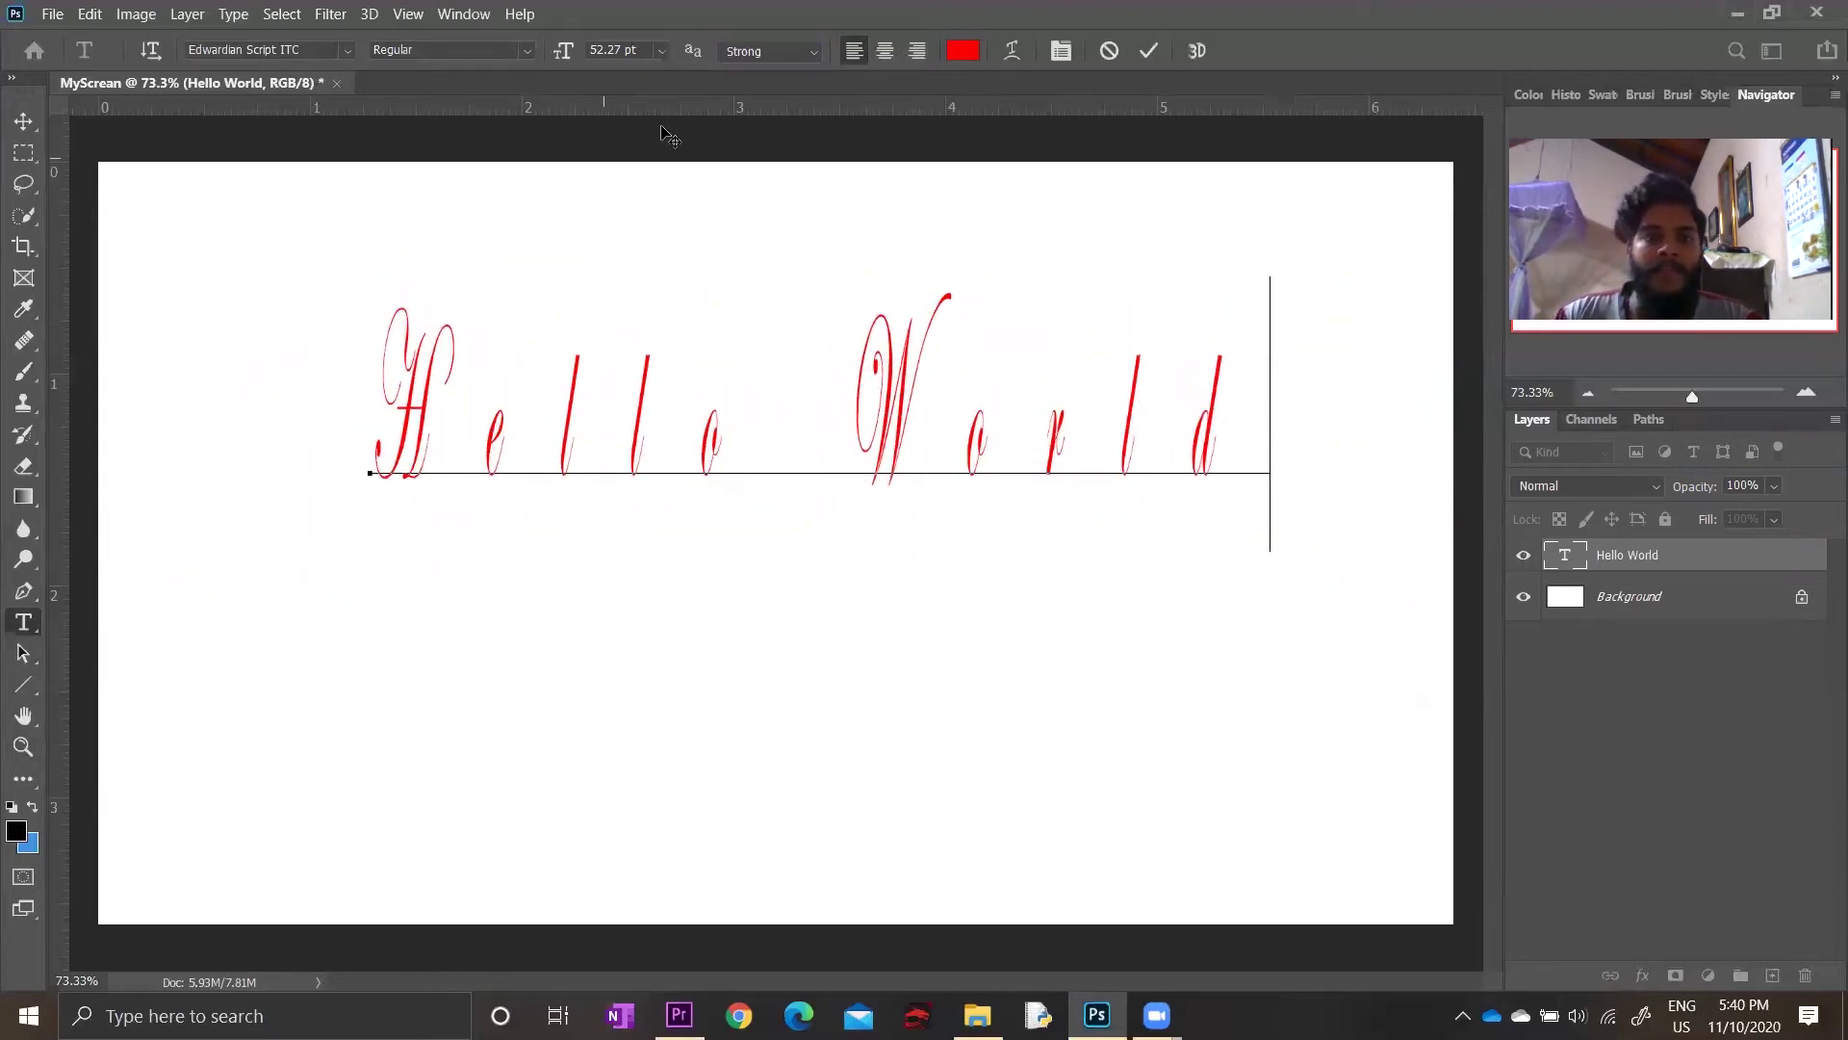
# Centre-align Hello World, shift it right, and select all of it for recolouring
pyautogui.click(878, 54)
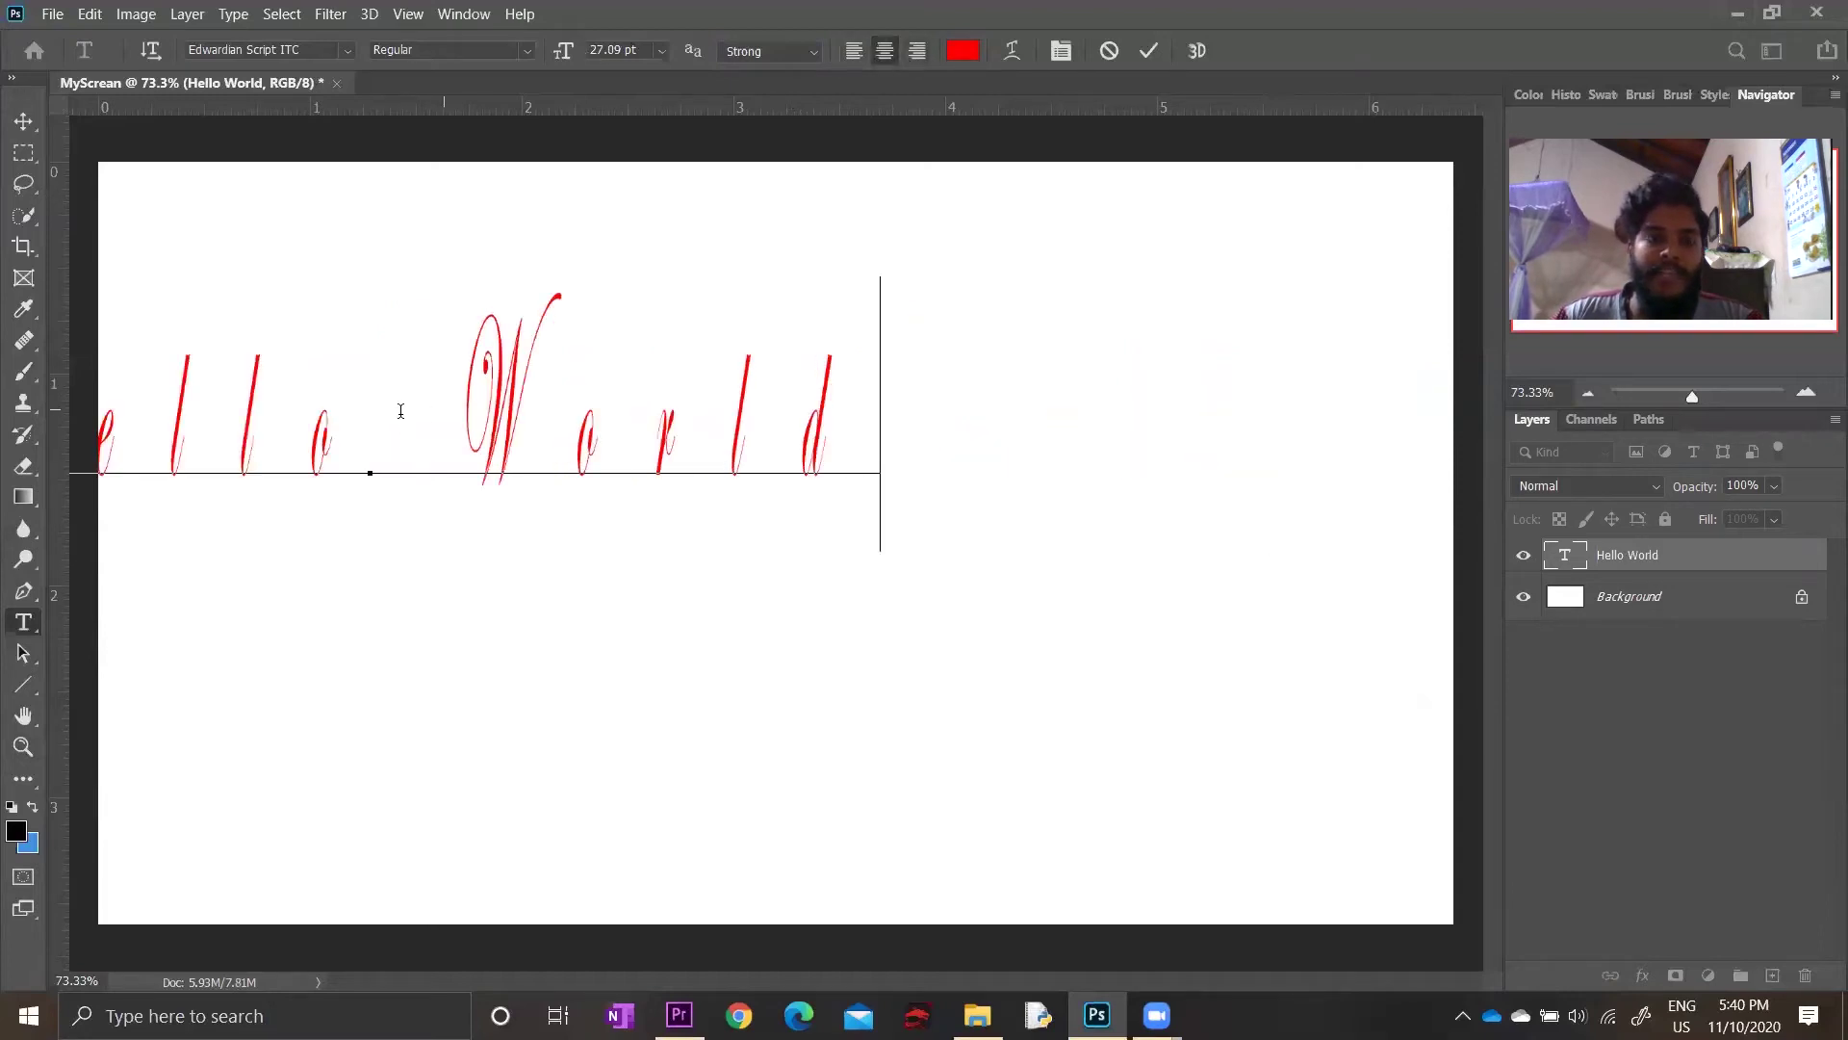
pyautogui.moveTo(824, 577); pyautogui.dragTo(1236, 619)
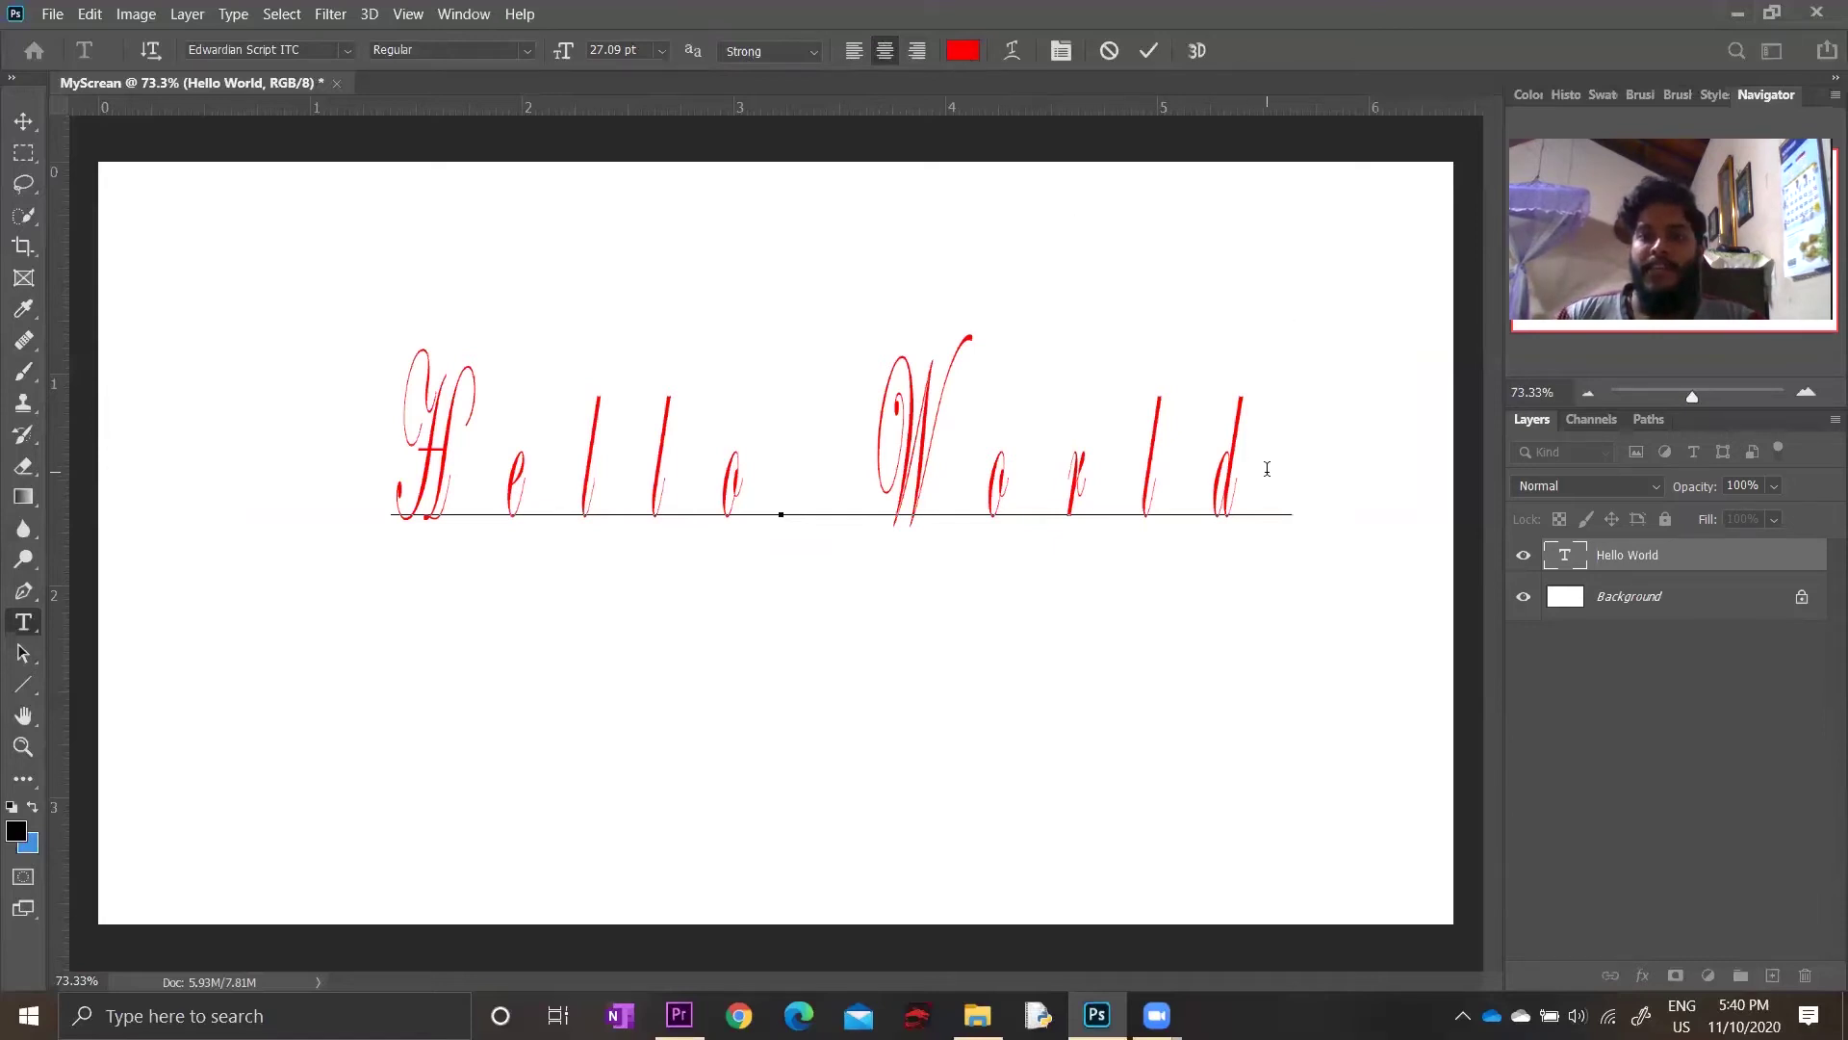
pyautogui.moveTo(1279, 484); pyautogui.dragTo(316, 402)
pyautogui.click(962, 50)
# Reset the Hello World text colour to red ff0000 and switch its font to Bauhaus 93
pyautogui.moveTo(1295, 453)
pyautogui.mouseDown()
pyautogui.moveTo(1114, 561)
pyautogui.moveTo(1074, 691)
pyautogui.mouseUp()
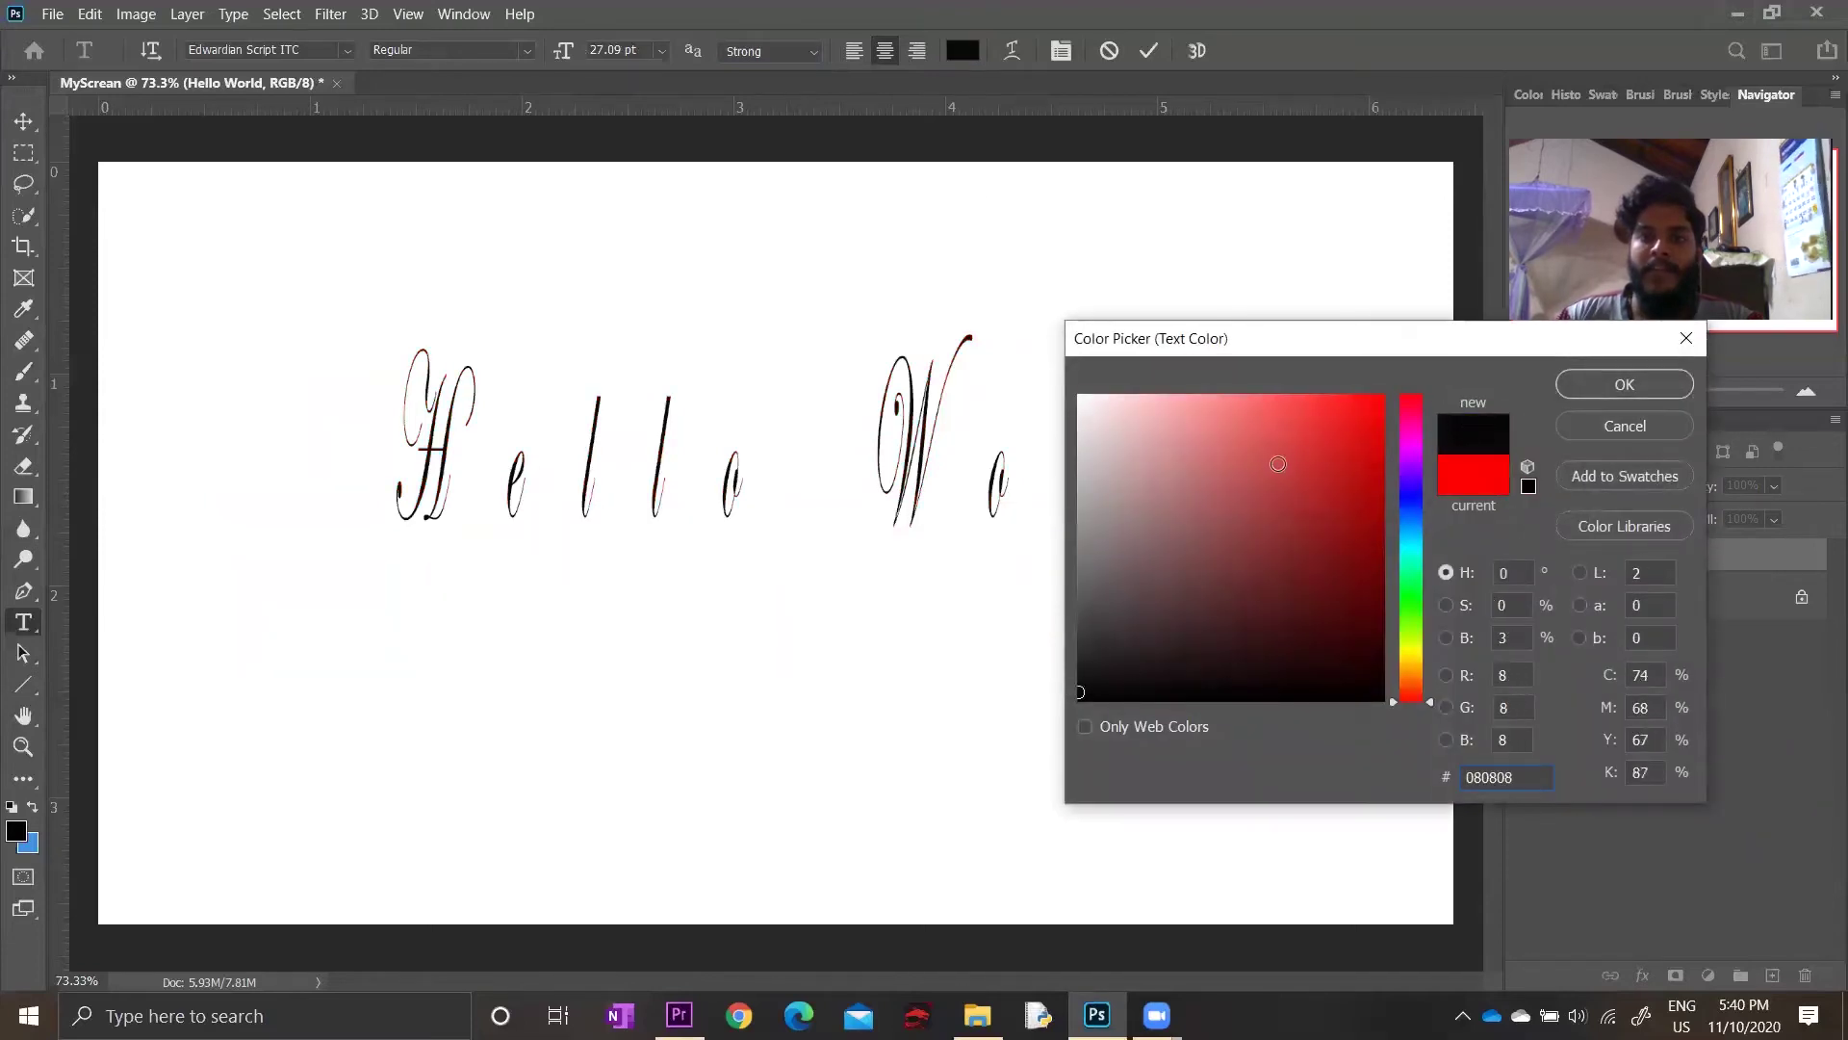
pyautogui.click(1381, 439)
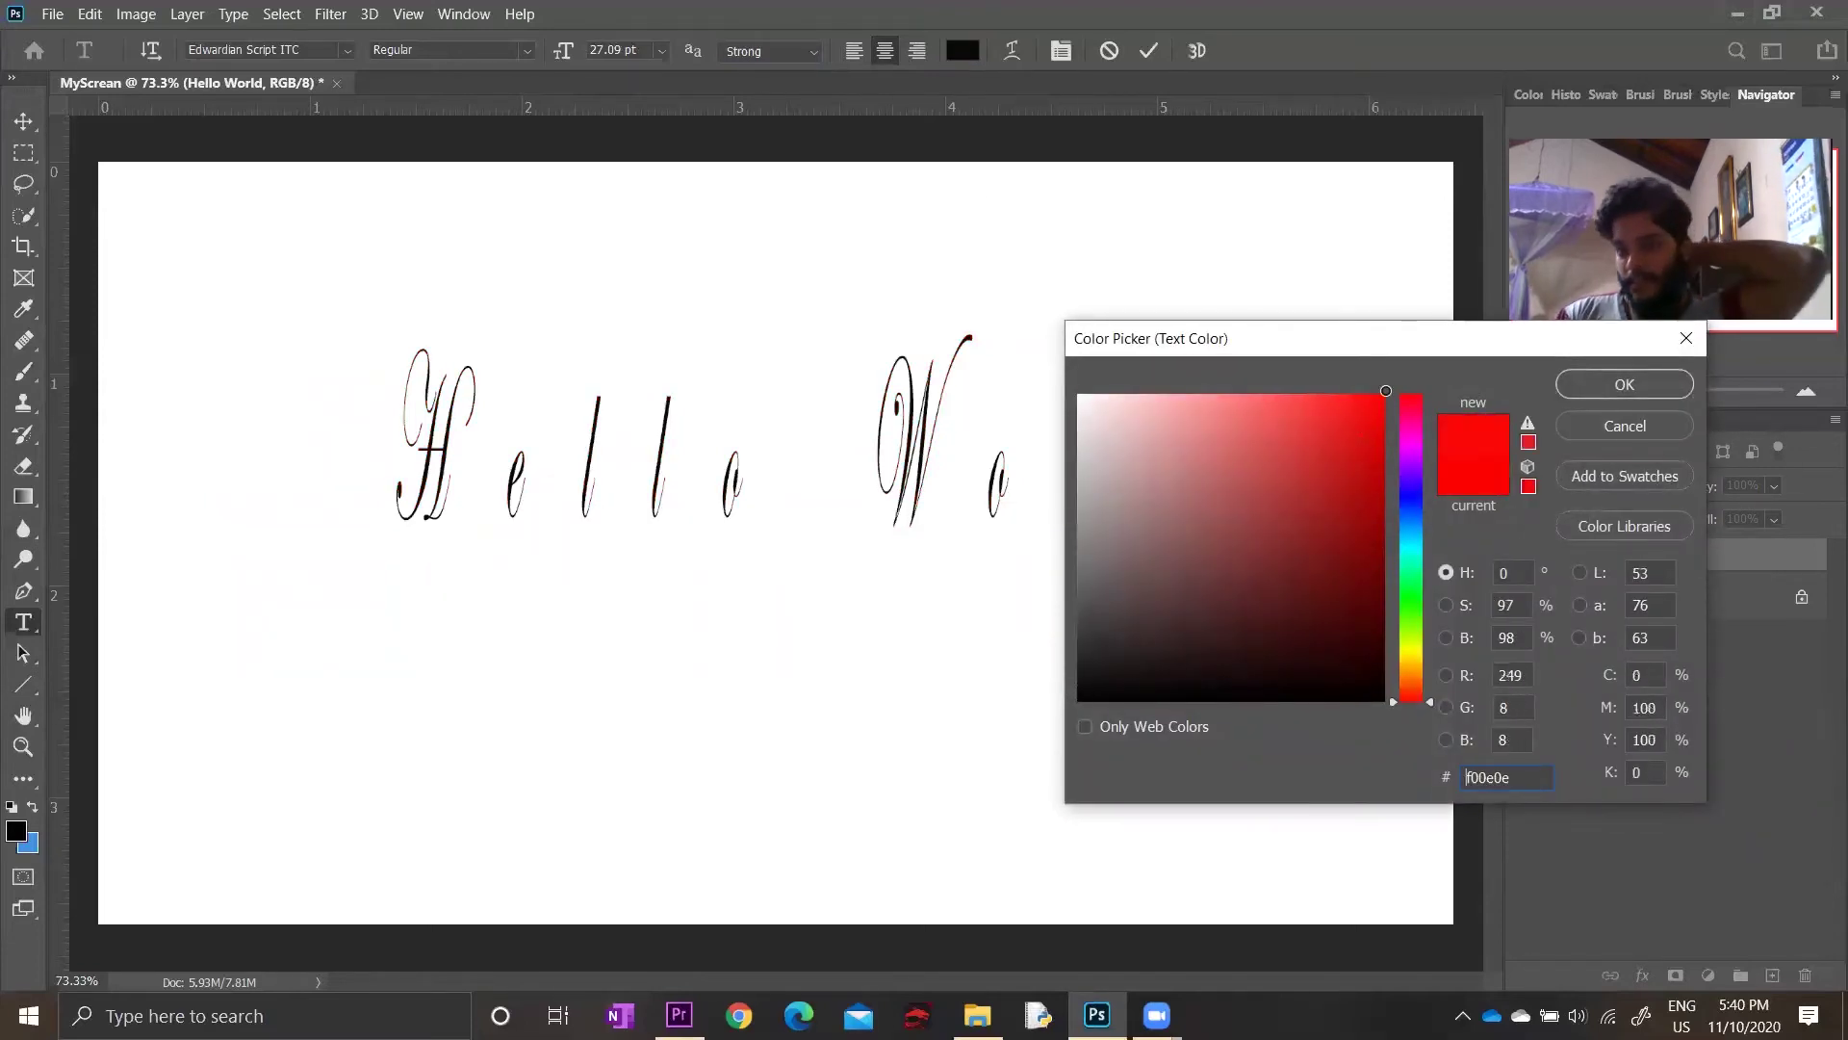
pyautogui.click(1623, 384)
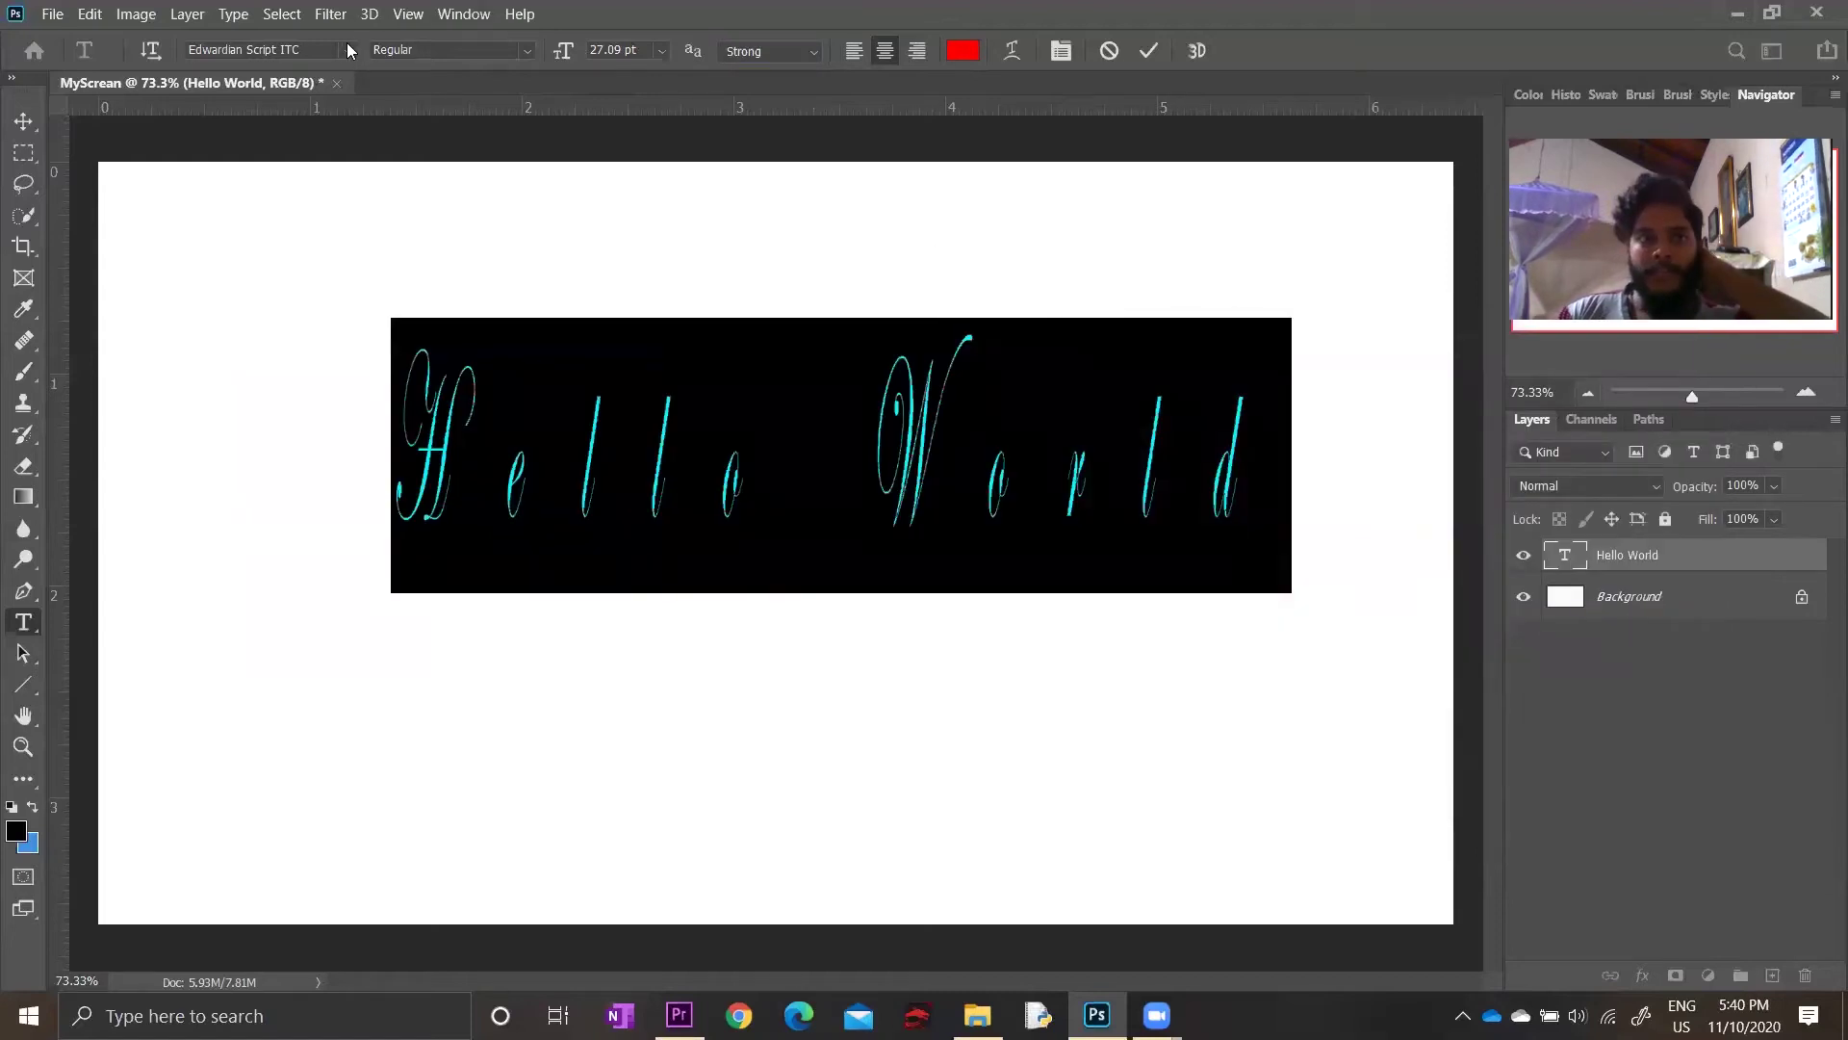
pyautogui.click(346, 46)
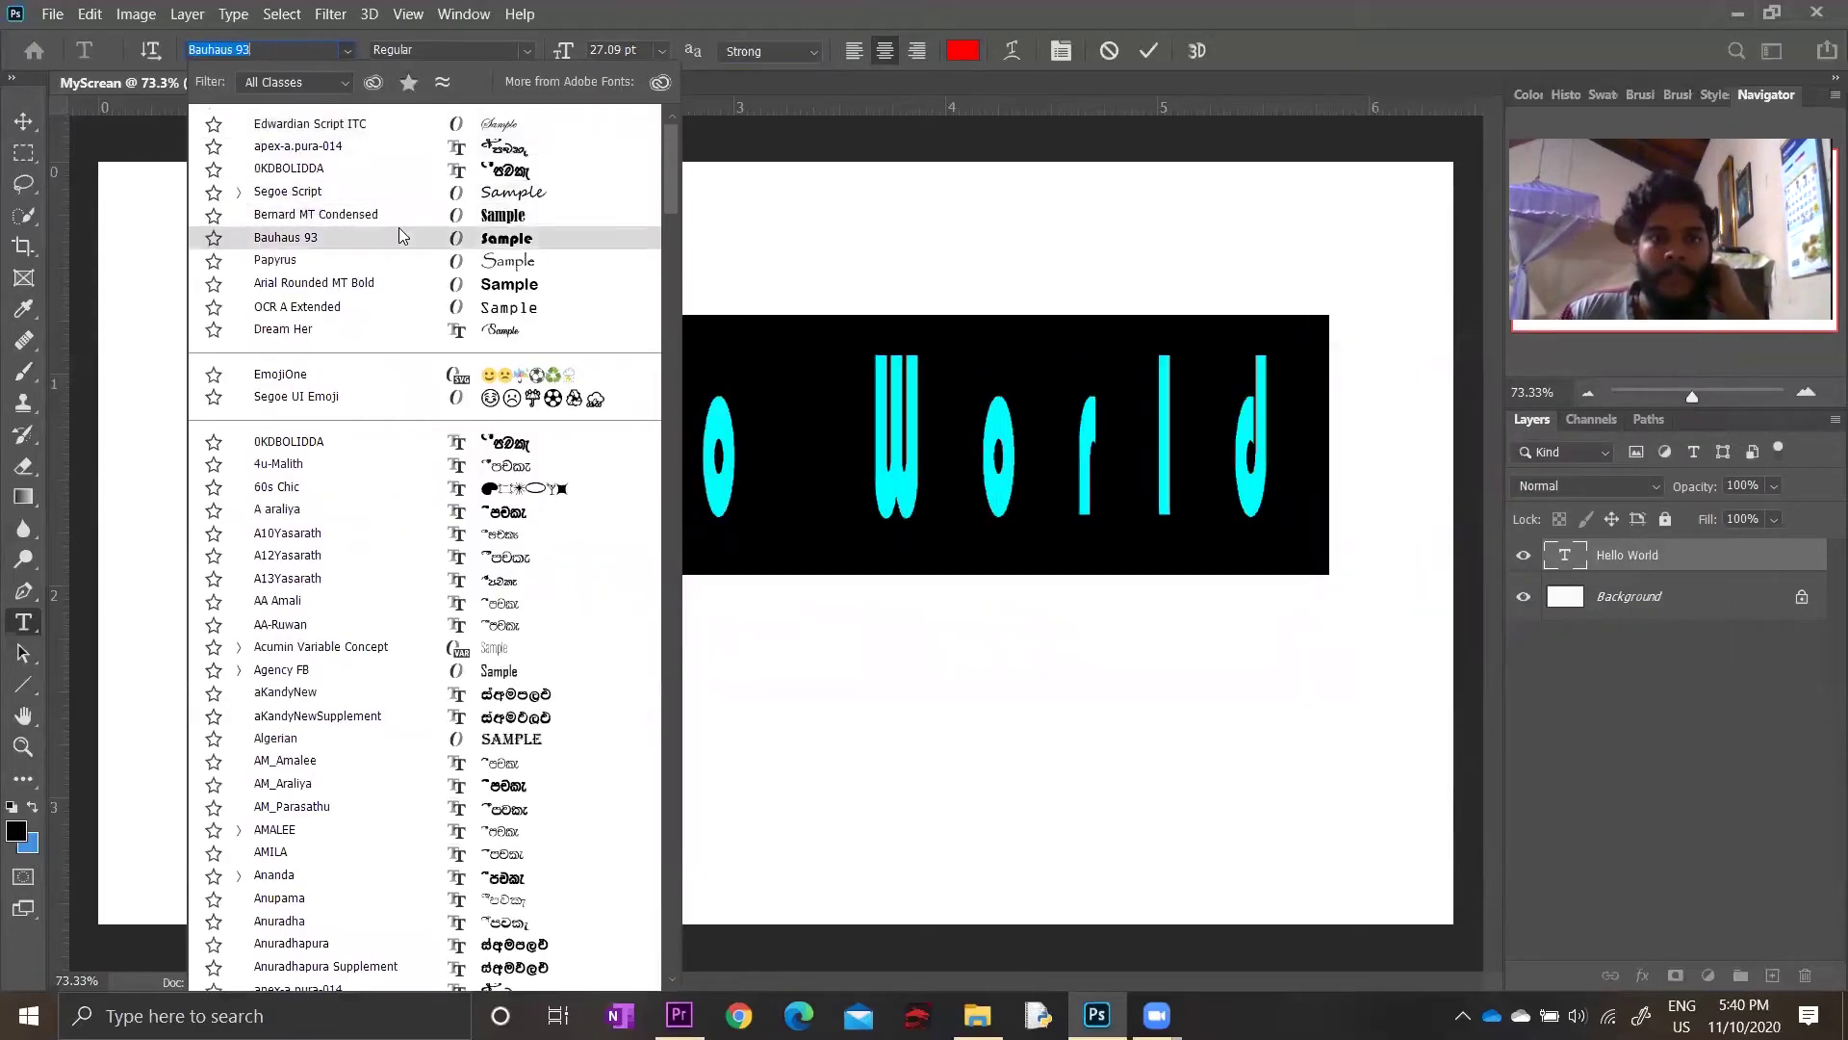
pyautogui.click(399, 237)
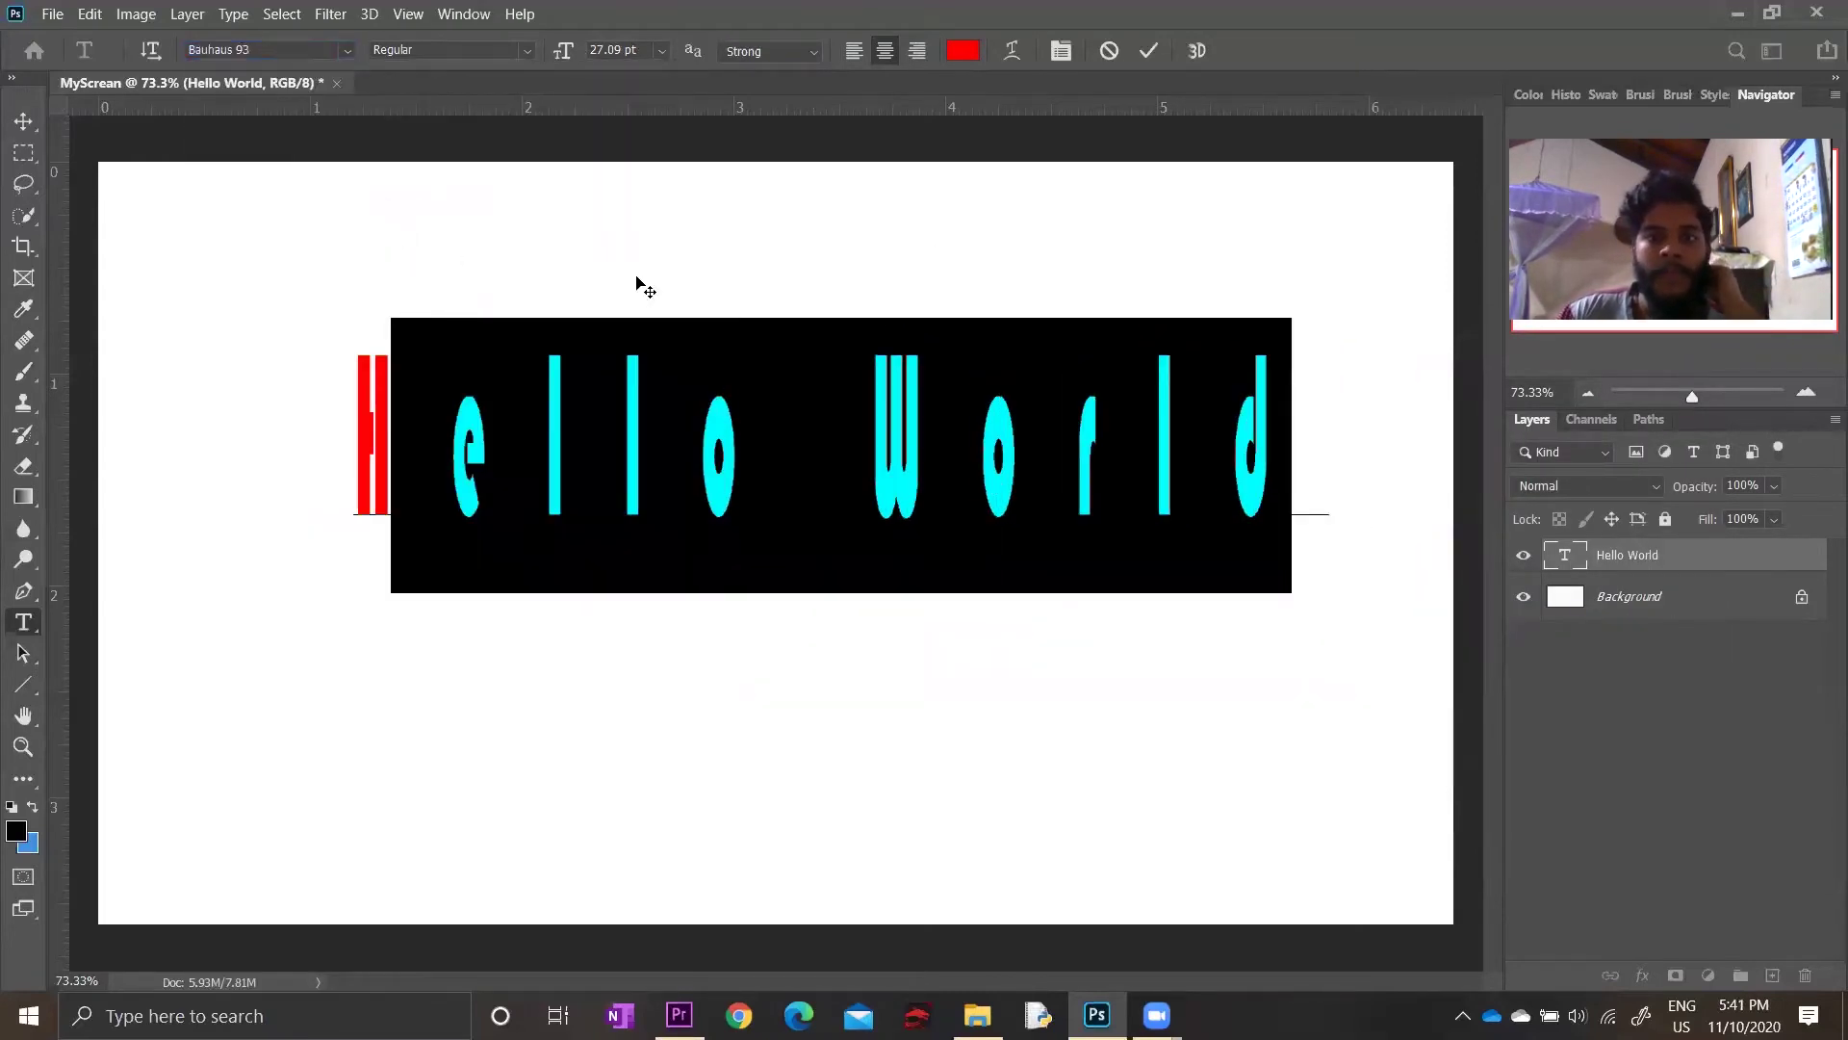
pyautogui.click(1012, 51)
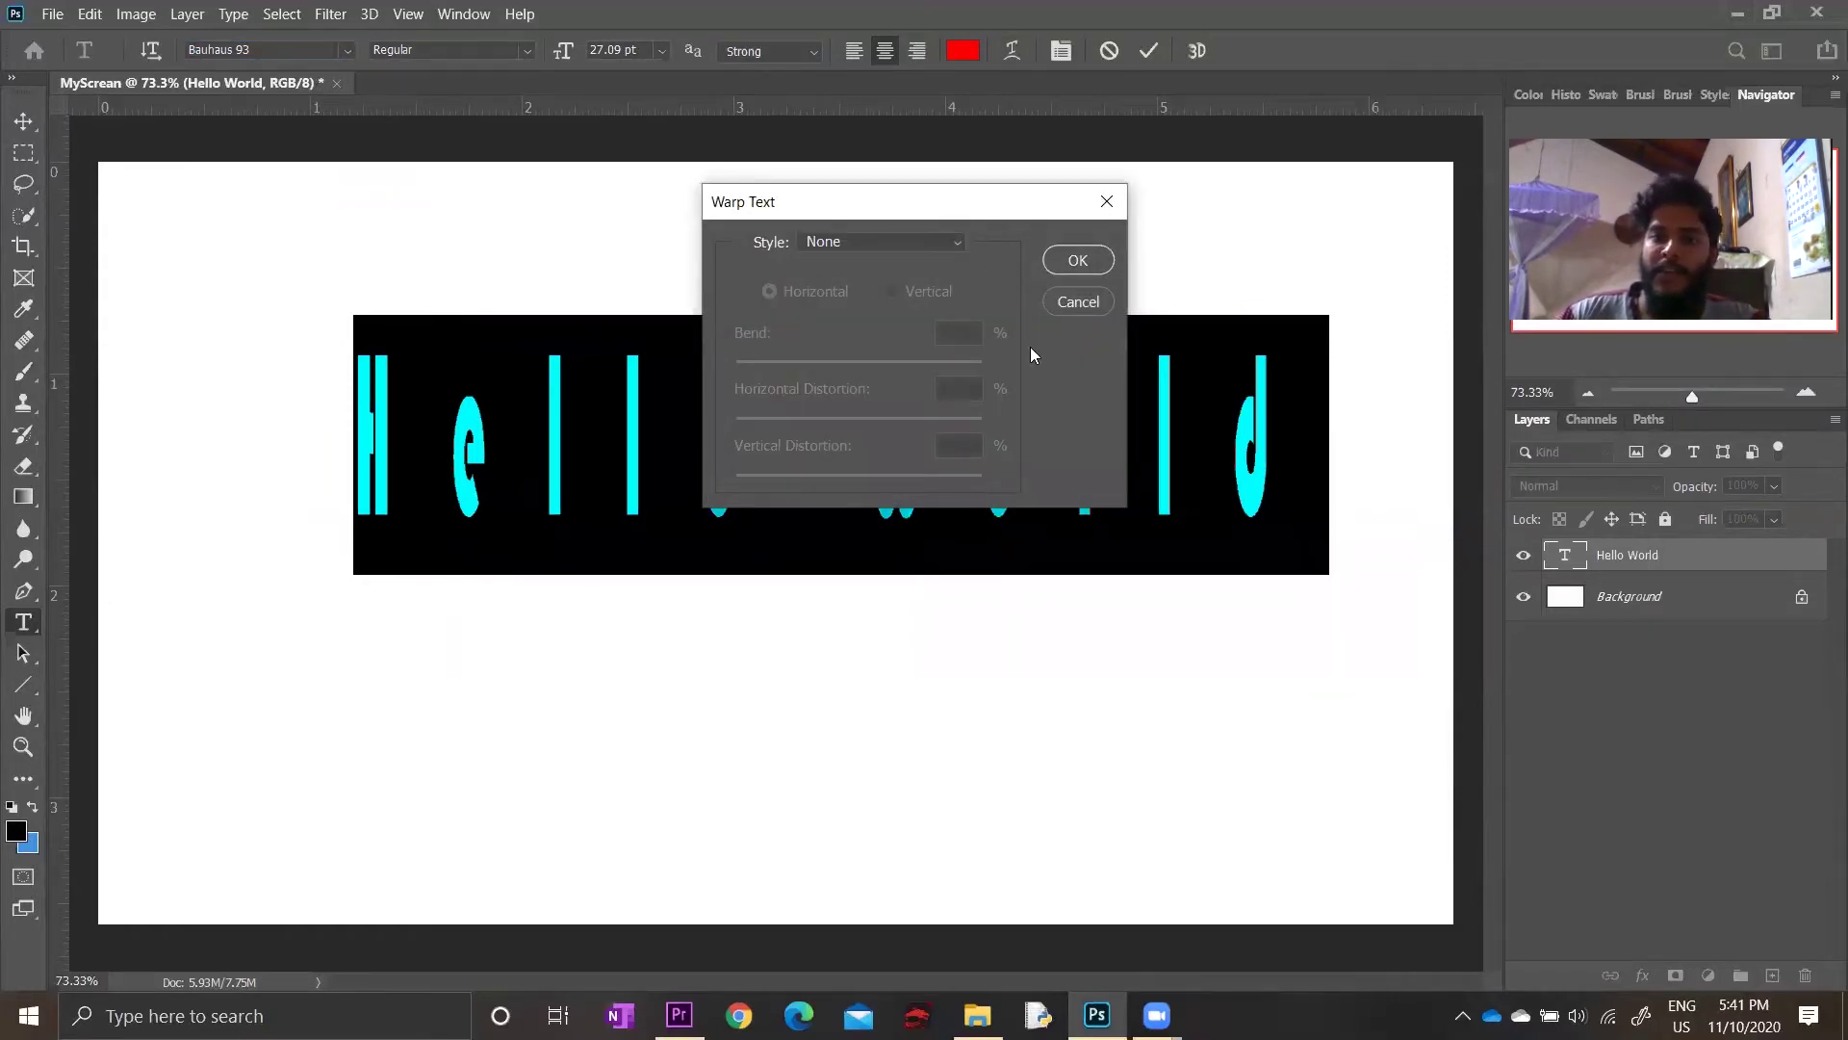
# Preview the Arch and Arc Upper warp styles, then set Style to None and confirm
pyautogui.click(716, 639)
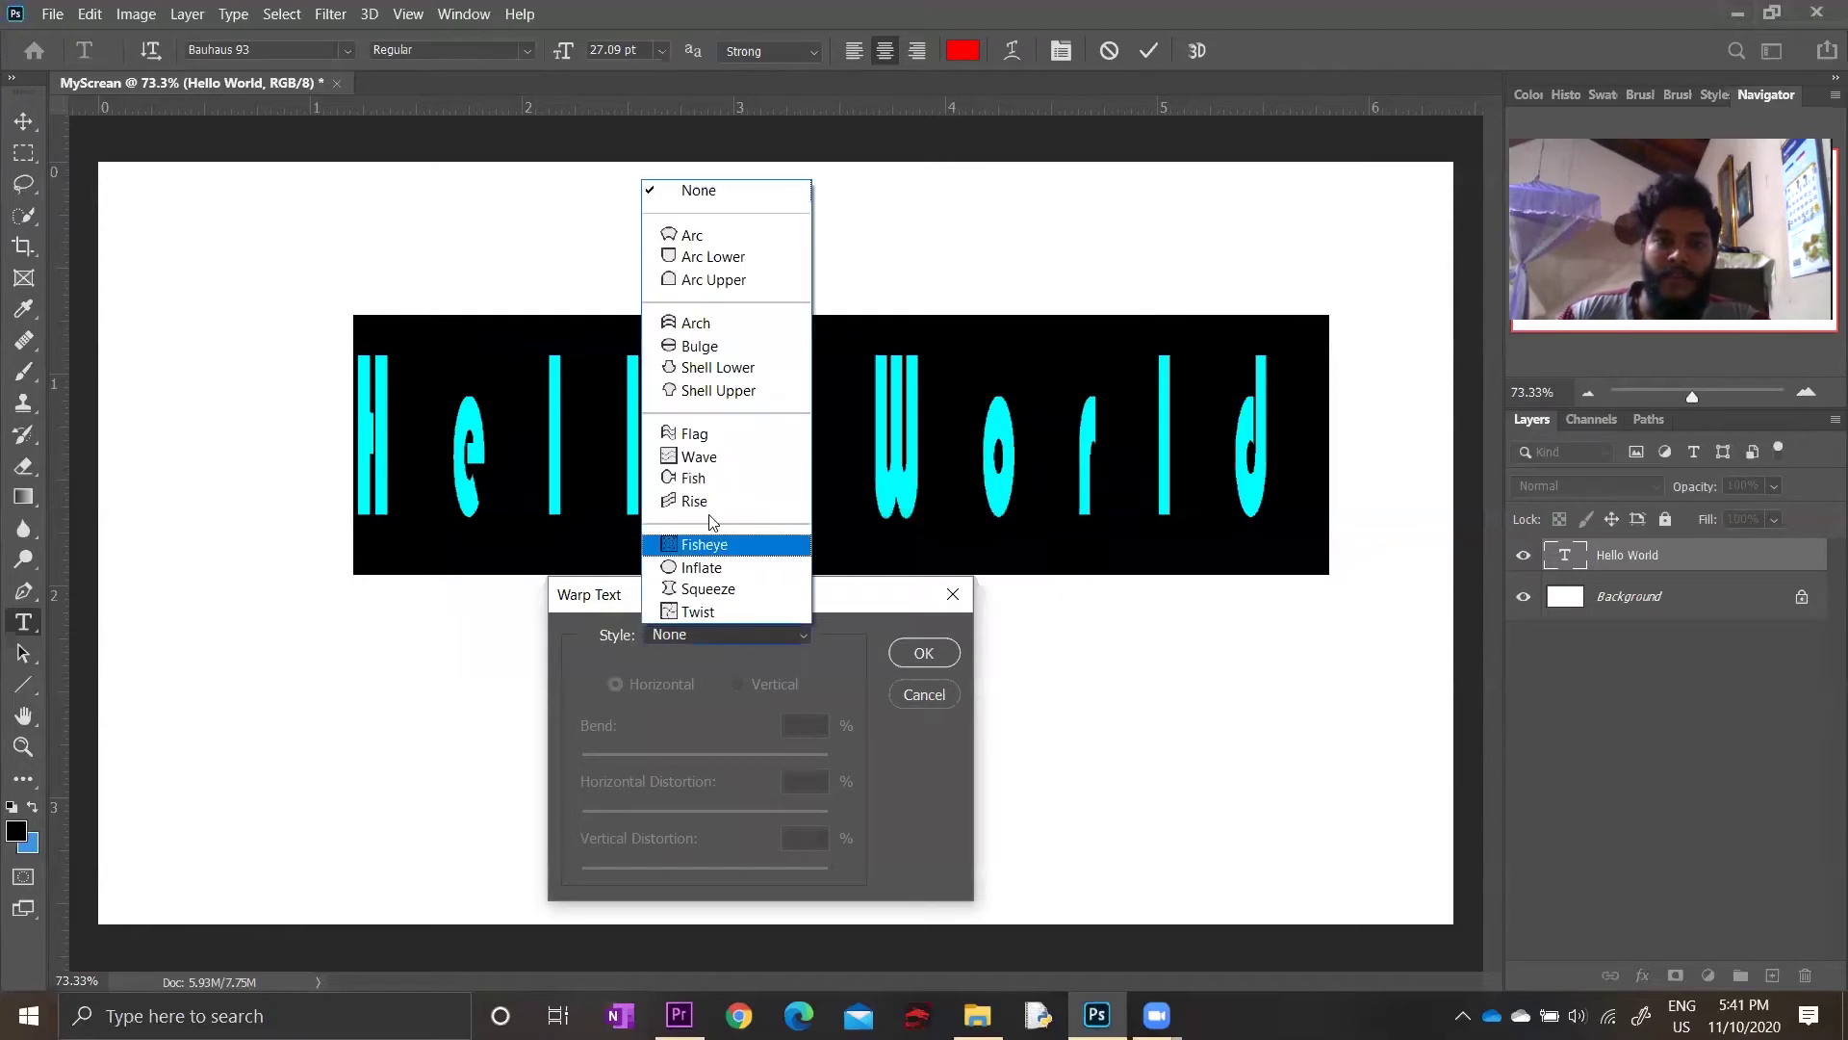
pyautogui.click(710, 322)
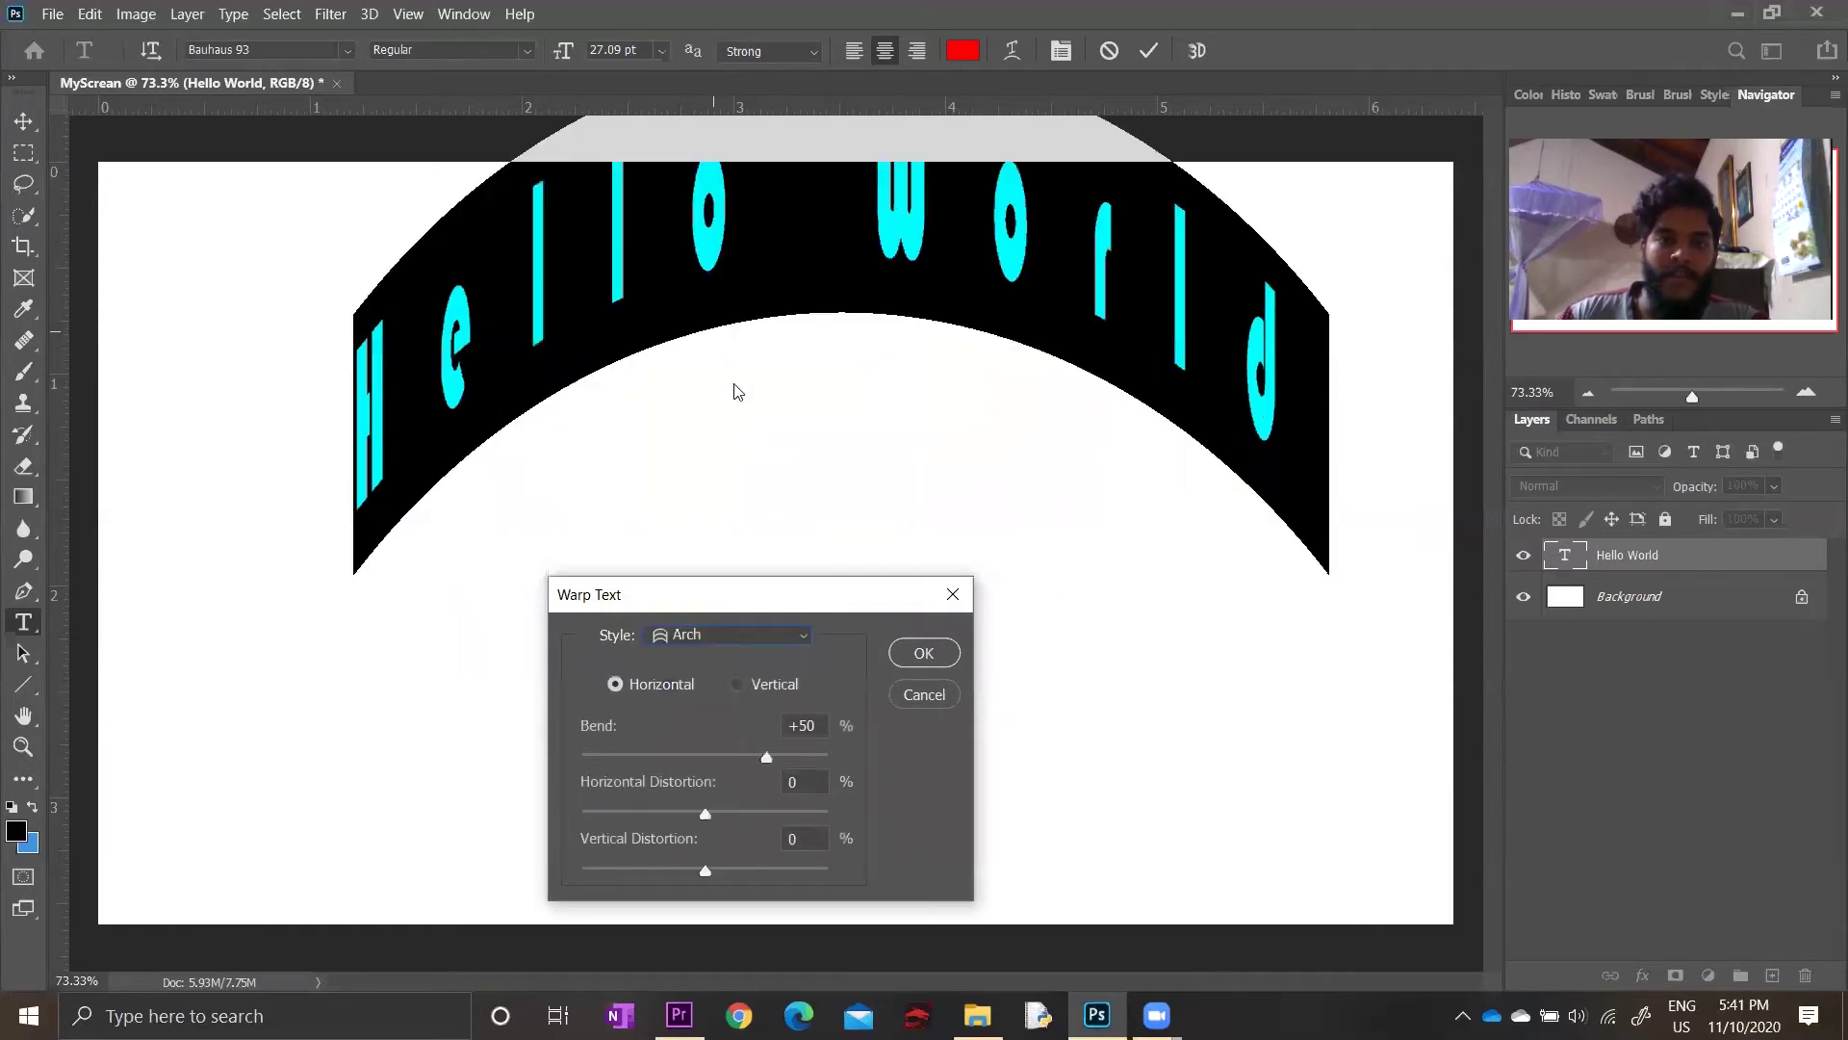
pyautogui.click(796, 636)
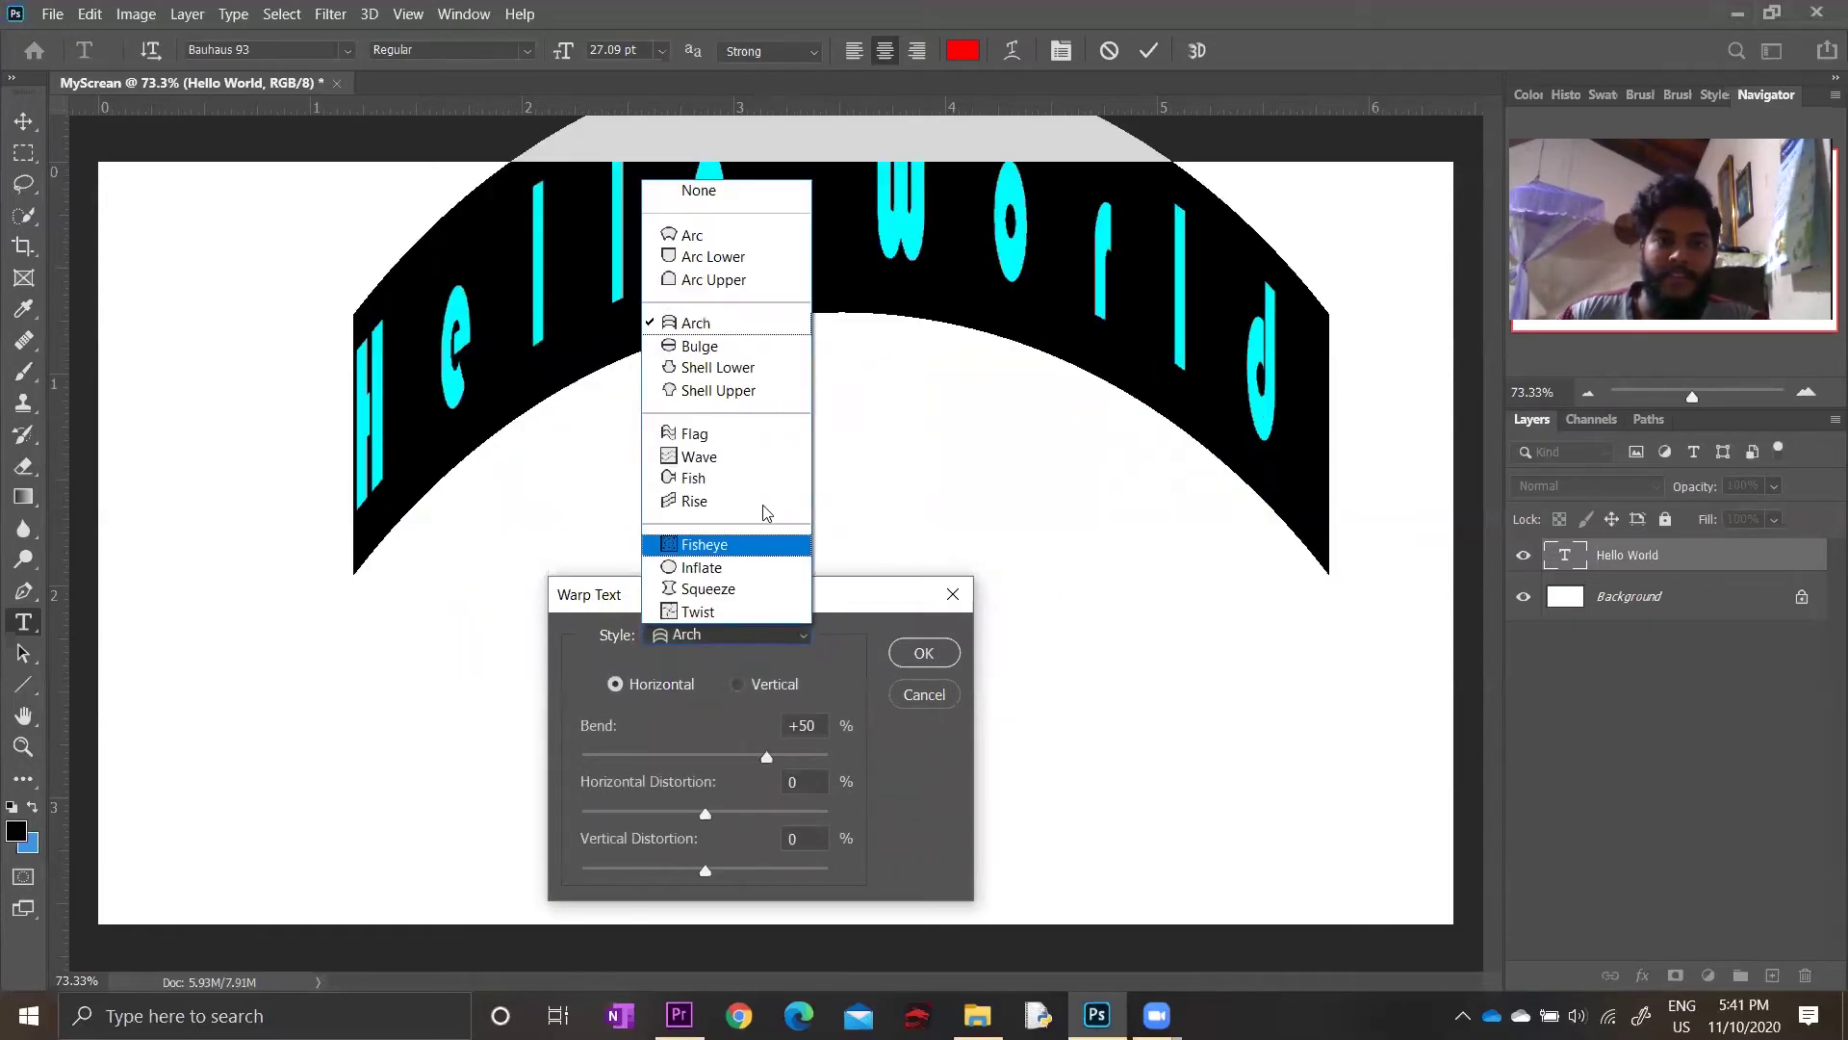
pyautogui.click(717, 279)
pyautogui.click(731, 634)
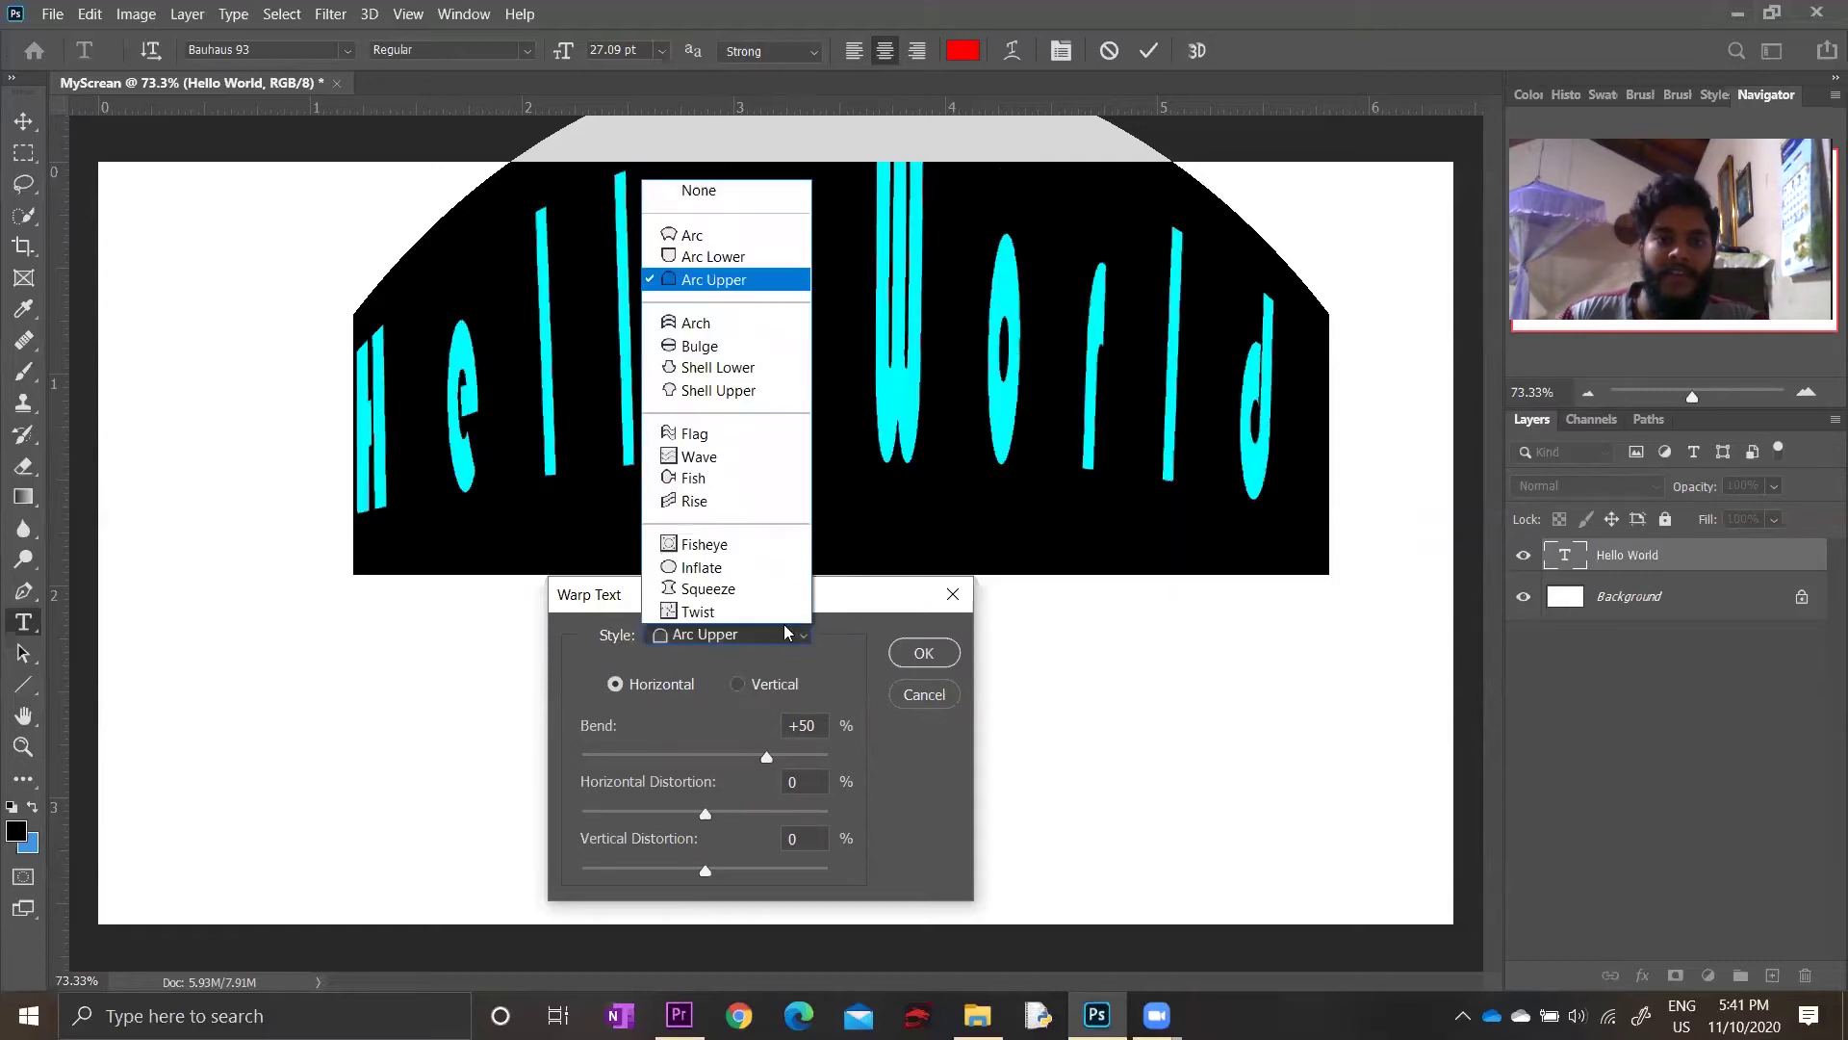
pyautogui.click(691, 192)
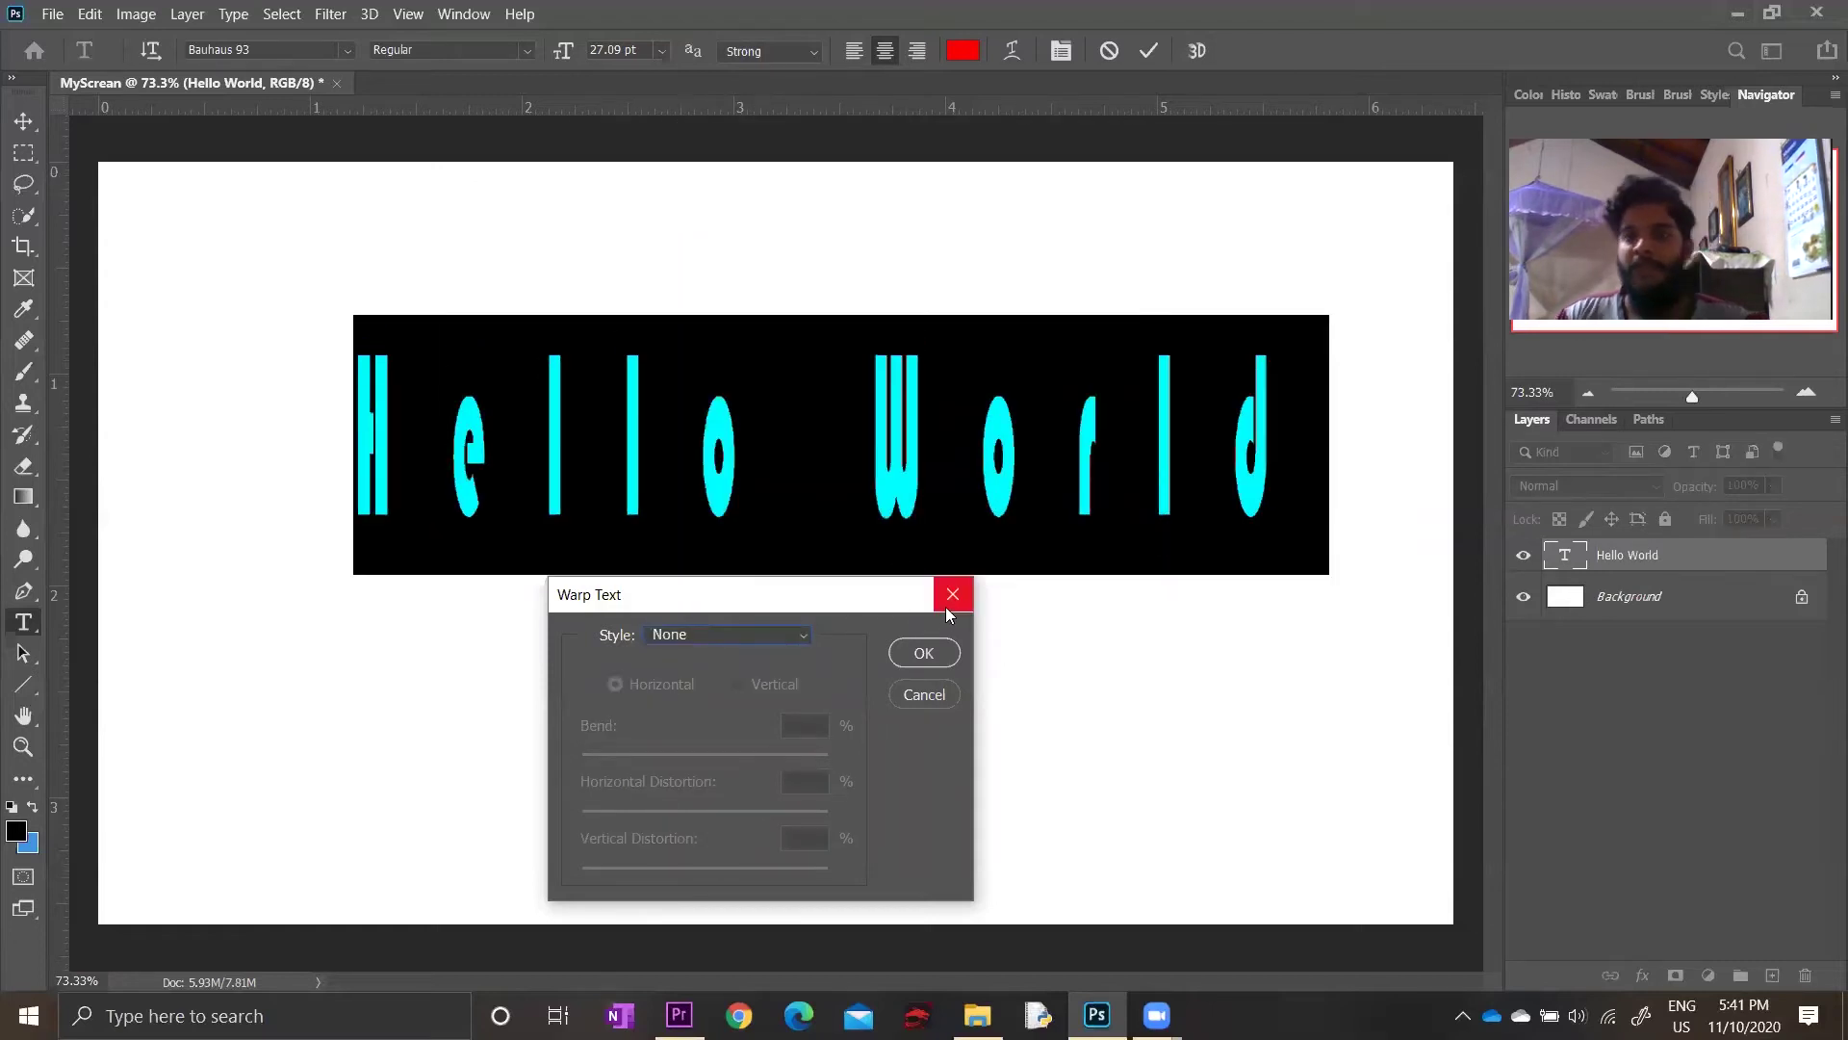
pyautogui.click(924, 653)
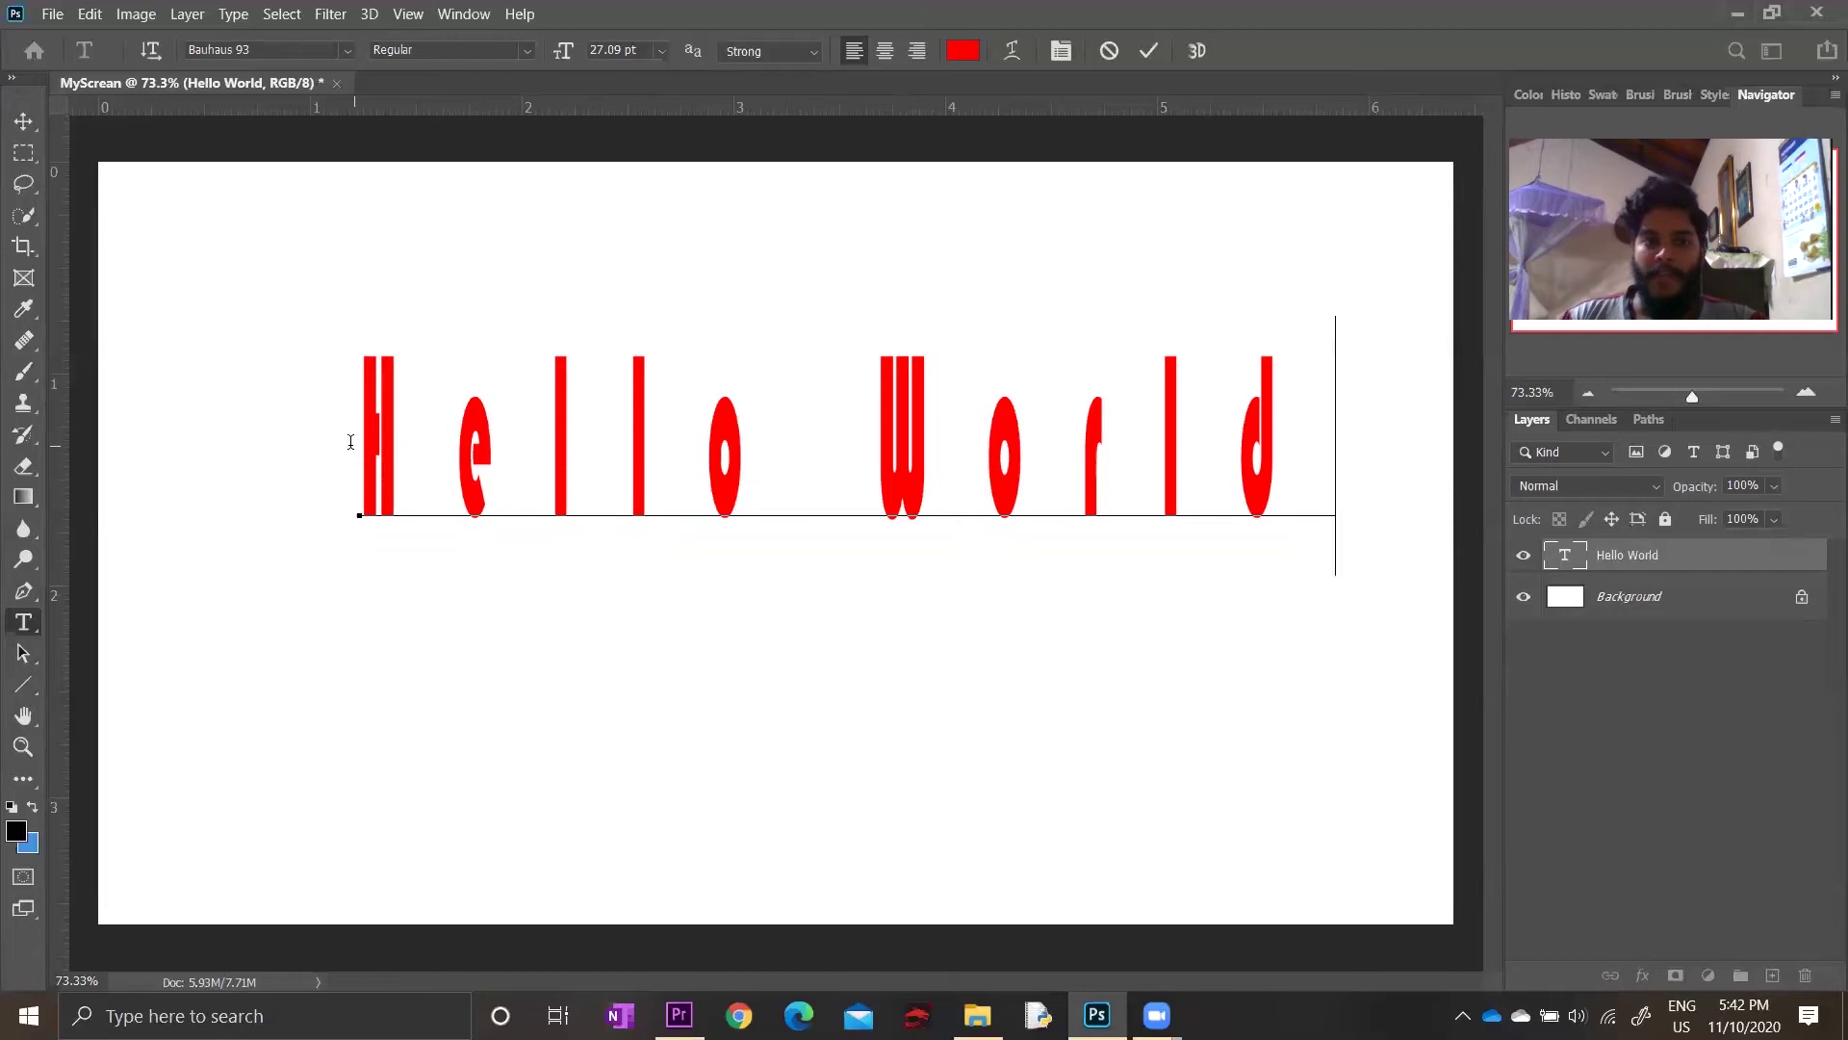
# Drag the Hello World text block upward on the canvas while still editing it
pyautogui.moveTo(358, 446); pyautogui.dragTo(1312, 425)
pyautogui.click(998, 430)
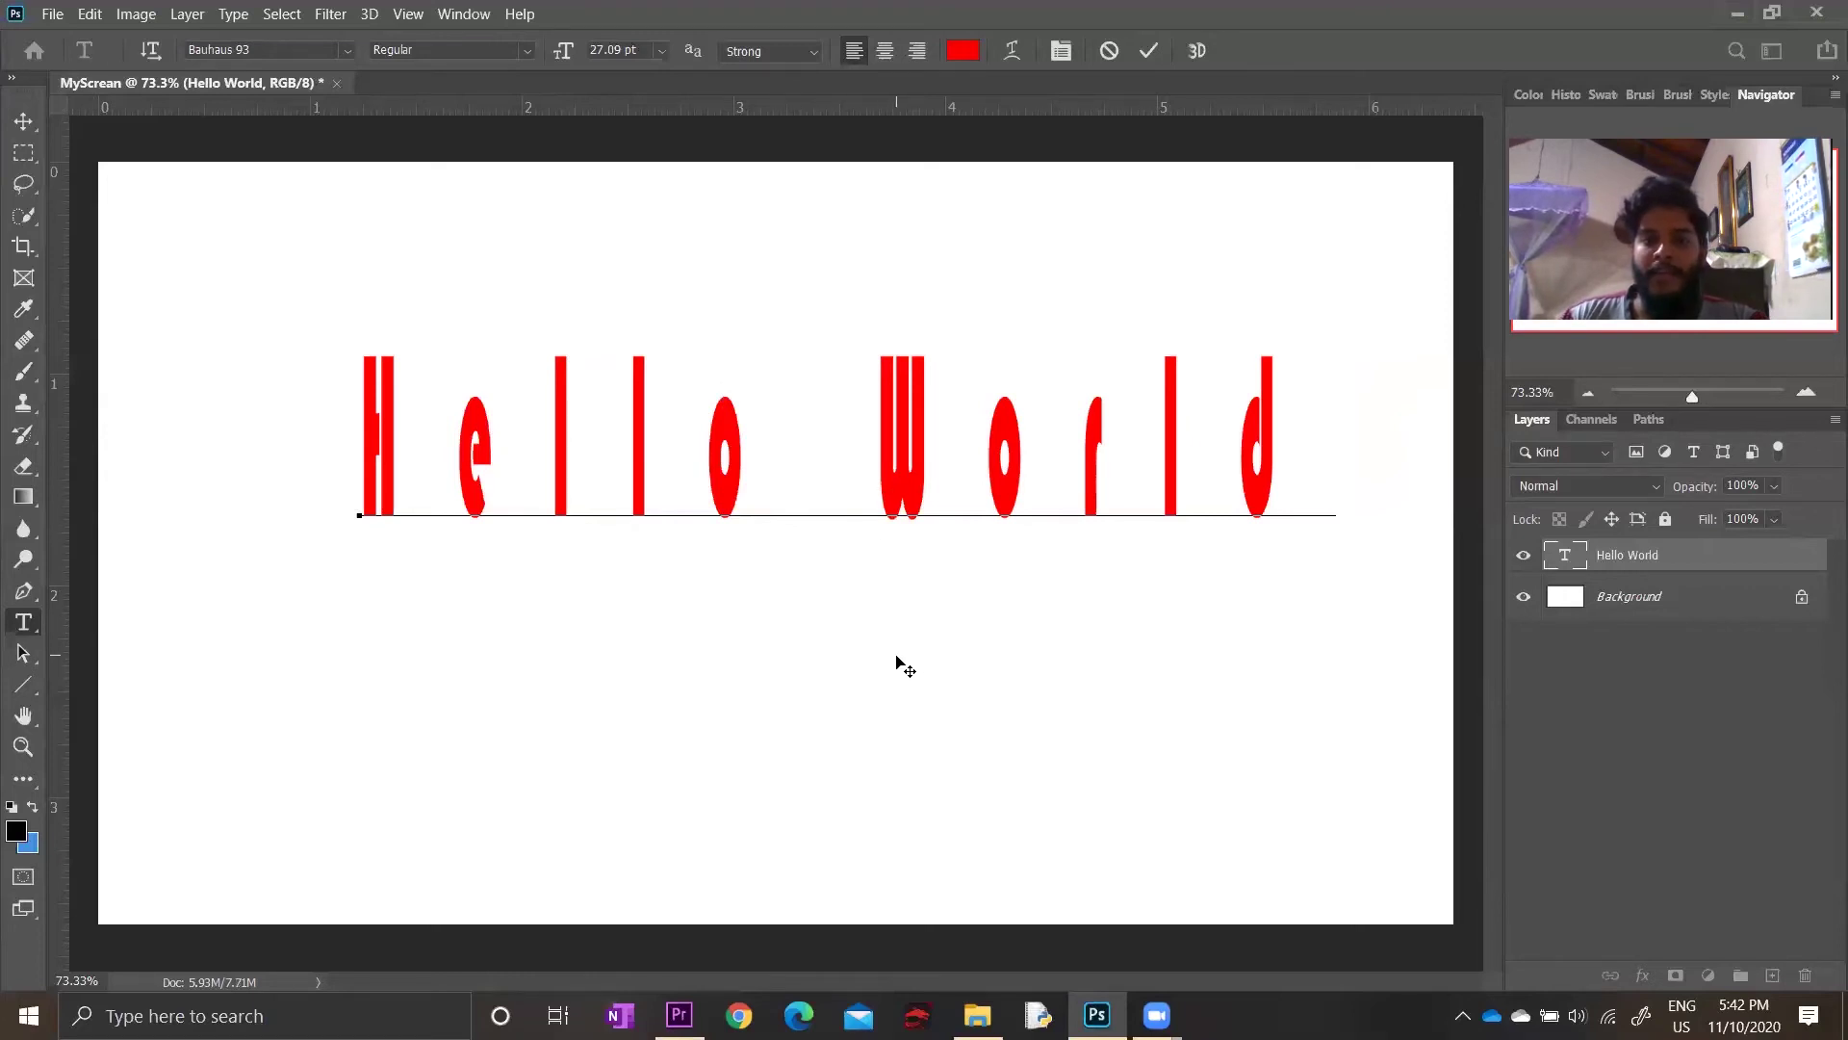
pyautogui.moveTo(905, 664)
pyautogui.mouseDown()
pyautogui.moveTo(938, 575)
pyautogui.moveTo(903, 574)
pyautogui.mouseUp()
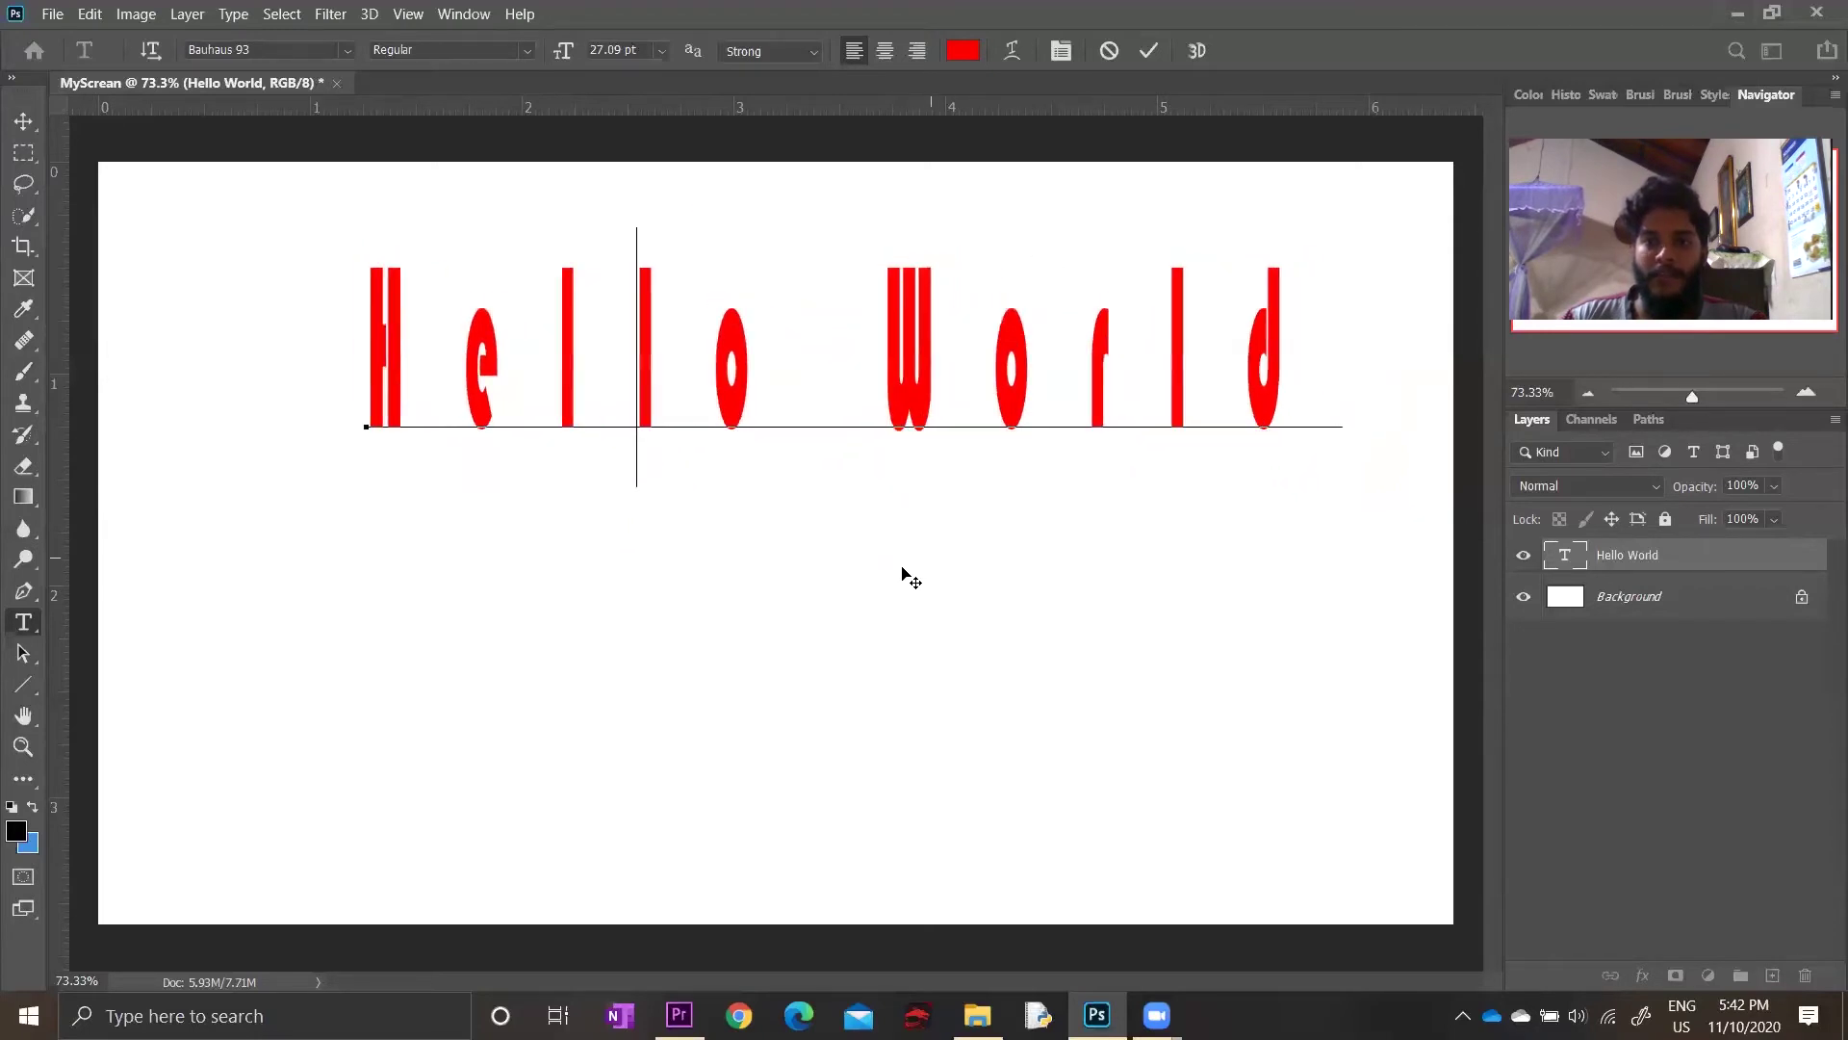
pyautogui.click(978, 375)
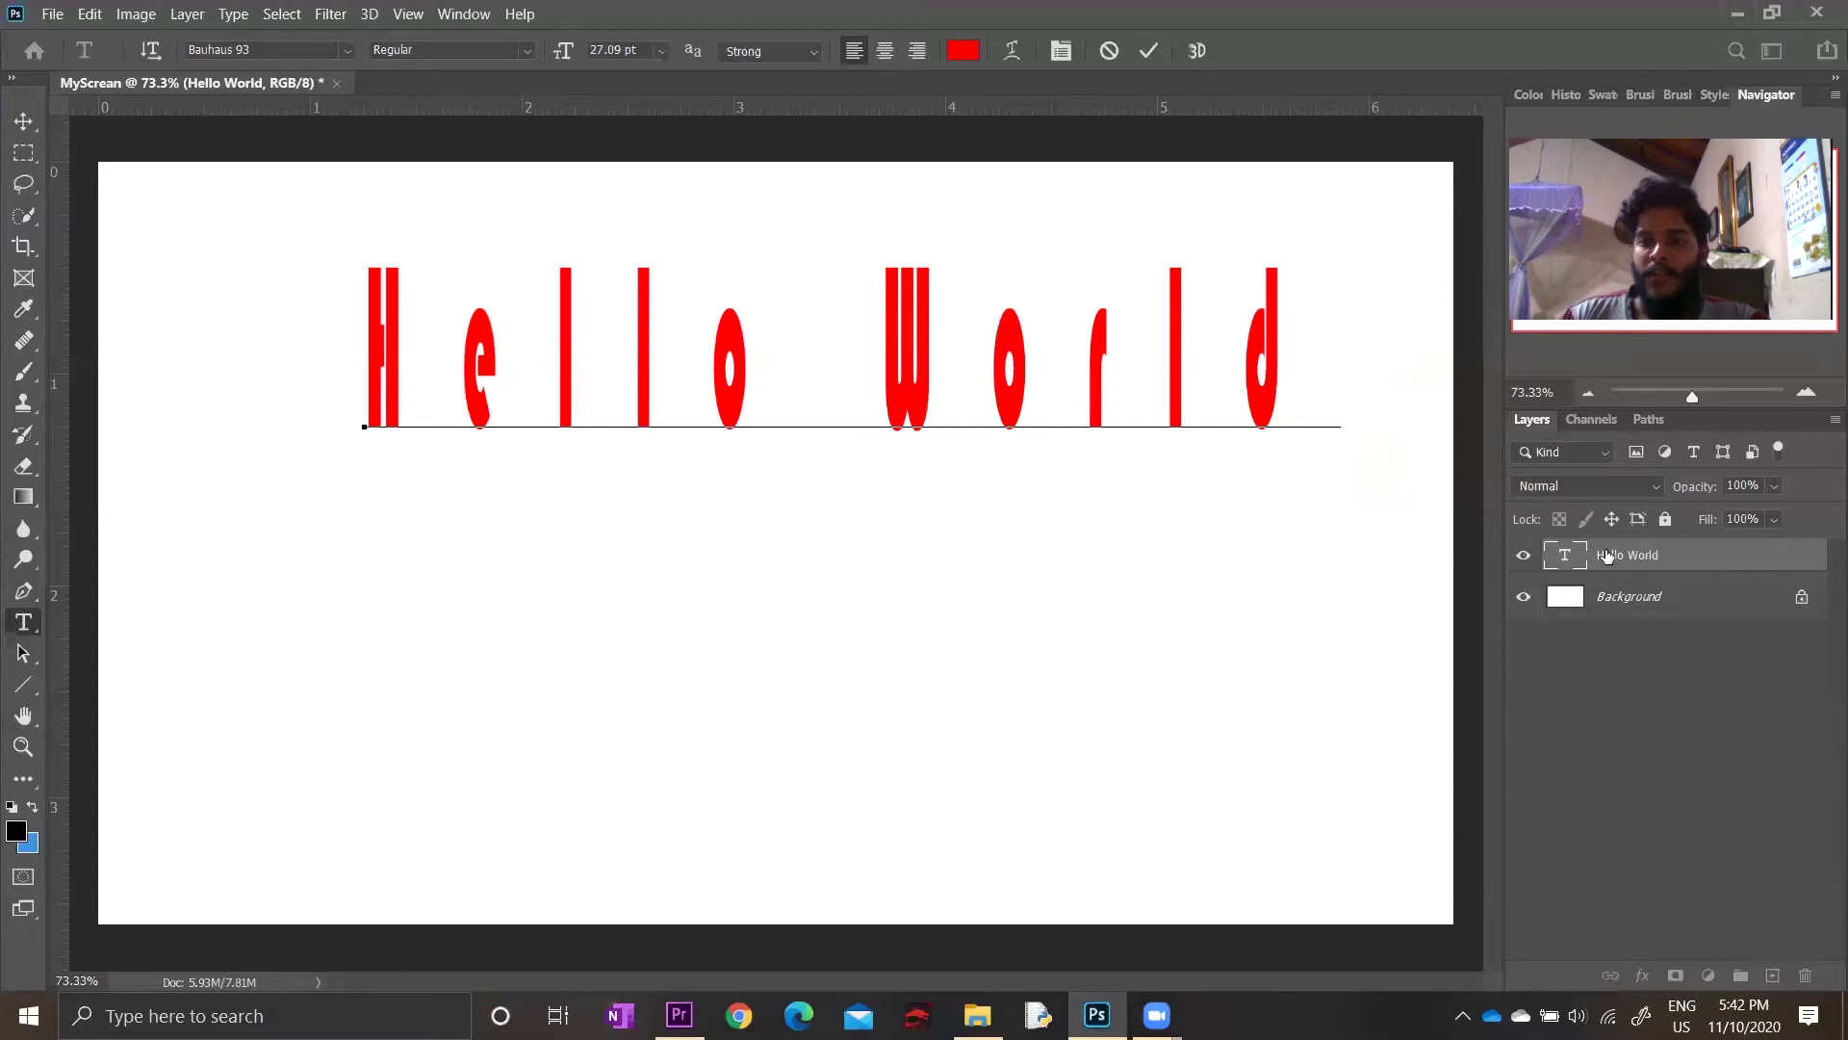
# Commit the text edits and move the Hello World layer up and left near the top
pyautogui.click(1659, 566)
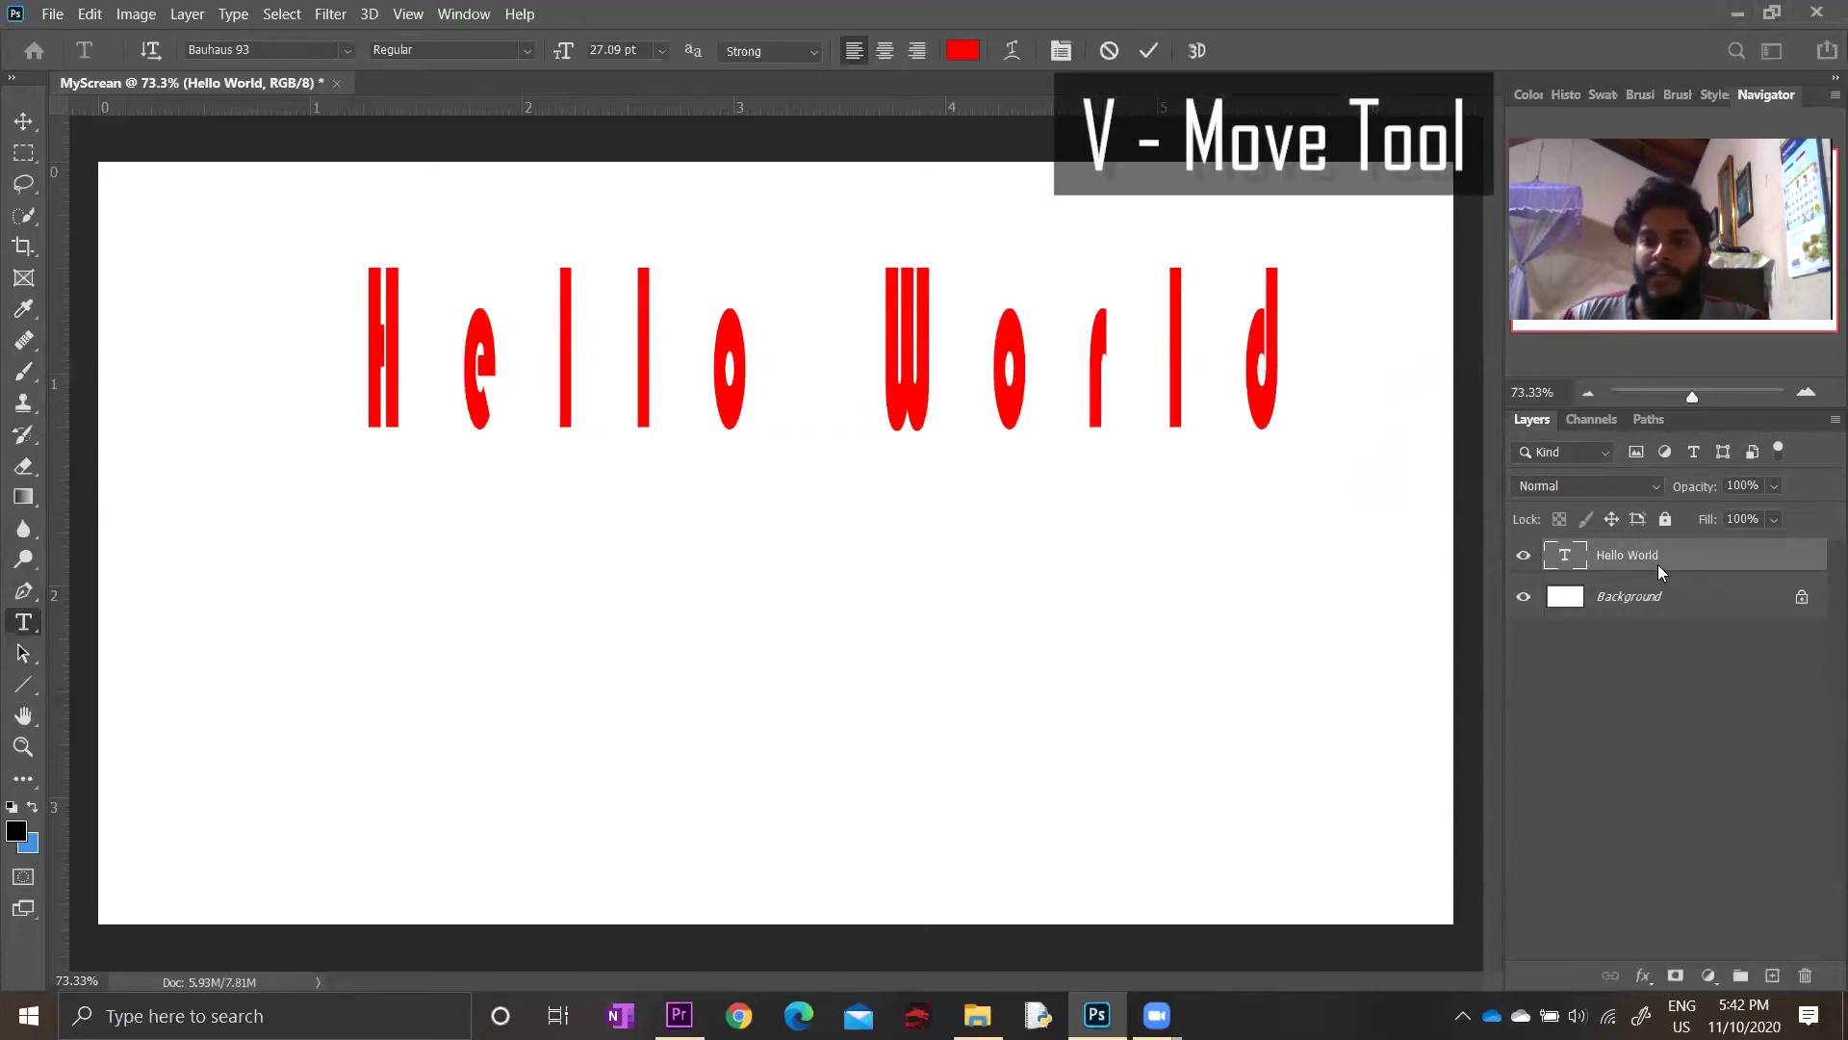
pyautogui.press('v')
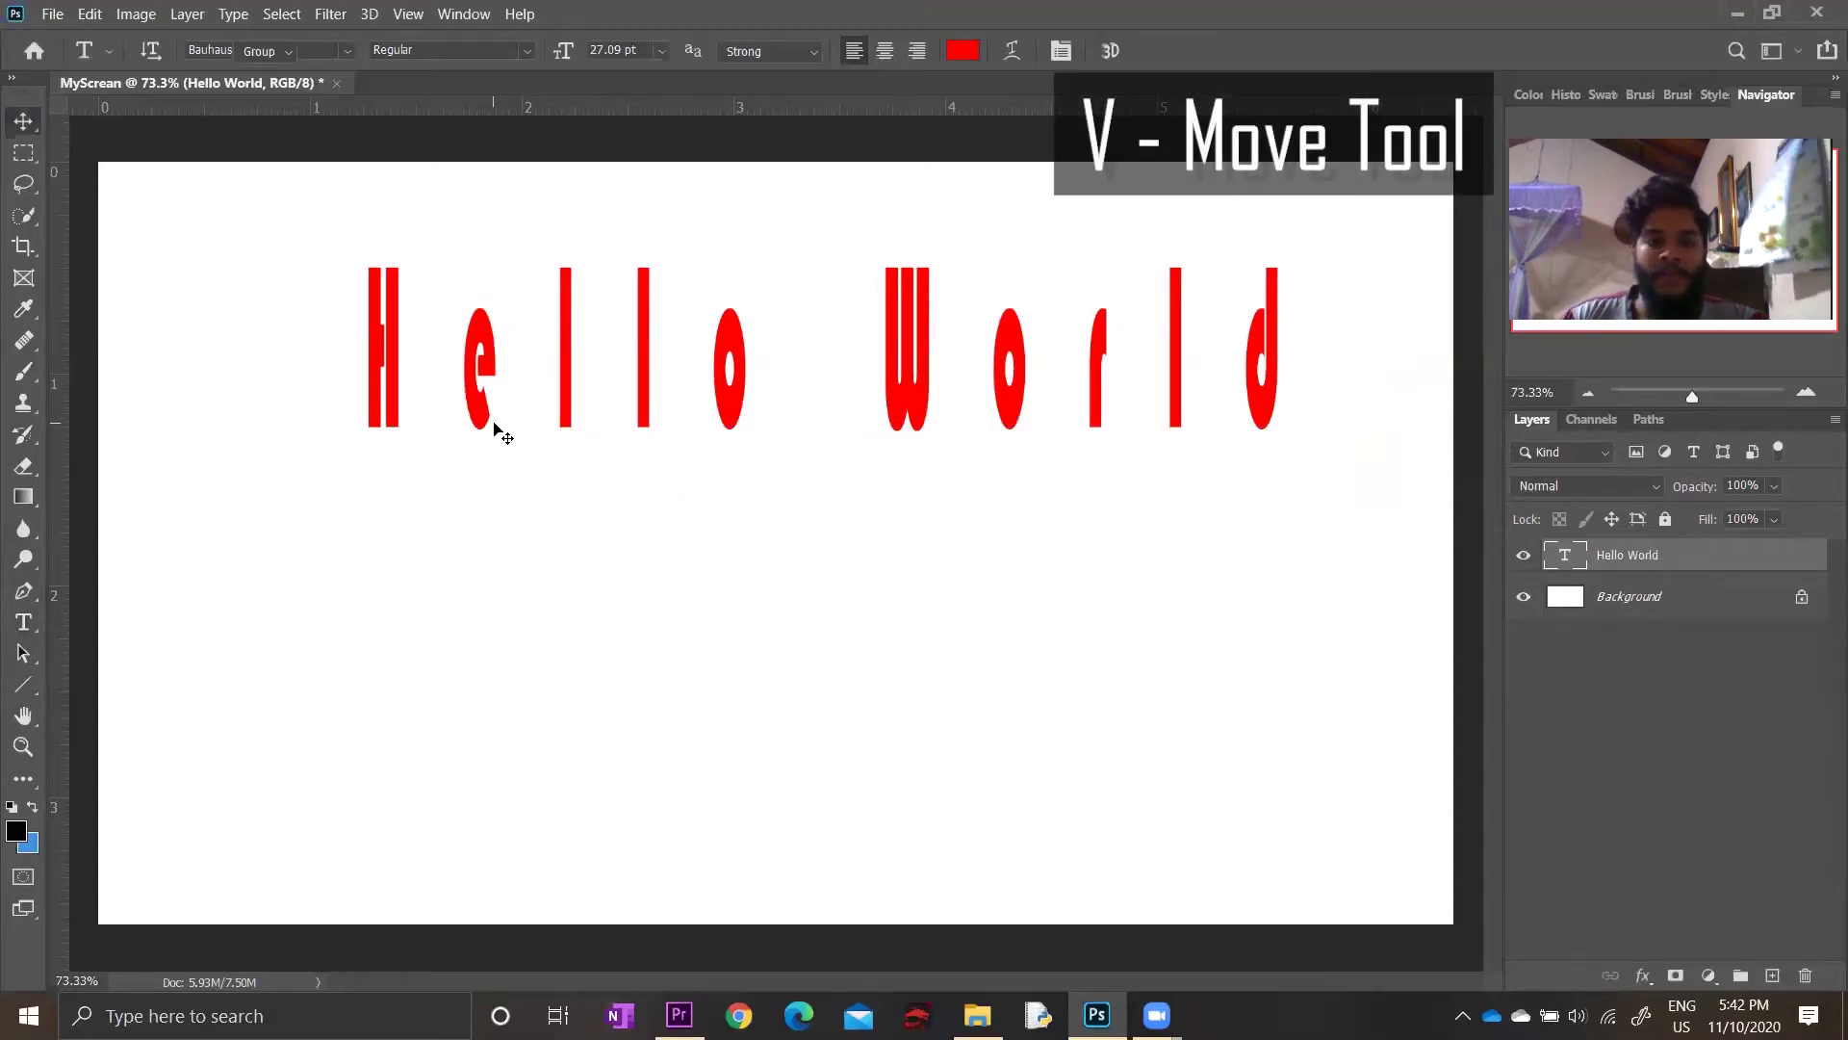
pyautogui.moveTo(773, 483)
pyautogui.mouseDown()
pyautogui.moveTo(808, 421)
pyautogui.moveTo(707, 591)
pyautogui.moveTo(781, 615)
pyautogui.moveTo(759, 514)
pyautogui.moveTo(798, 453)
pyautogui.moveTo(767, 433)
pyautogui.moveTo(800, 474)
pyautogui.moveTo(783, 481)
pyautogui.moveTo(813, 565)
pyautogui.moveTo(779, 536)
pyautogui.moveTo(760, 648)
pyautogui.moveTo(768, 526)
pyautogui.moveTo(693, 482)
pyautogui.moveTo(732, 487)
pyautogui.mouseUp()
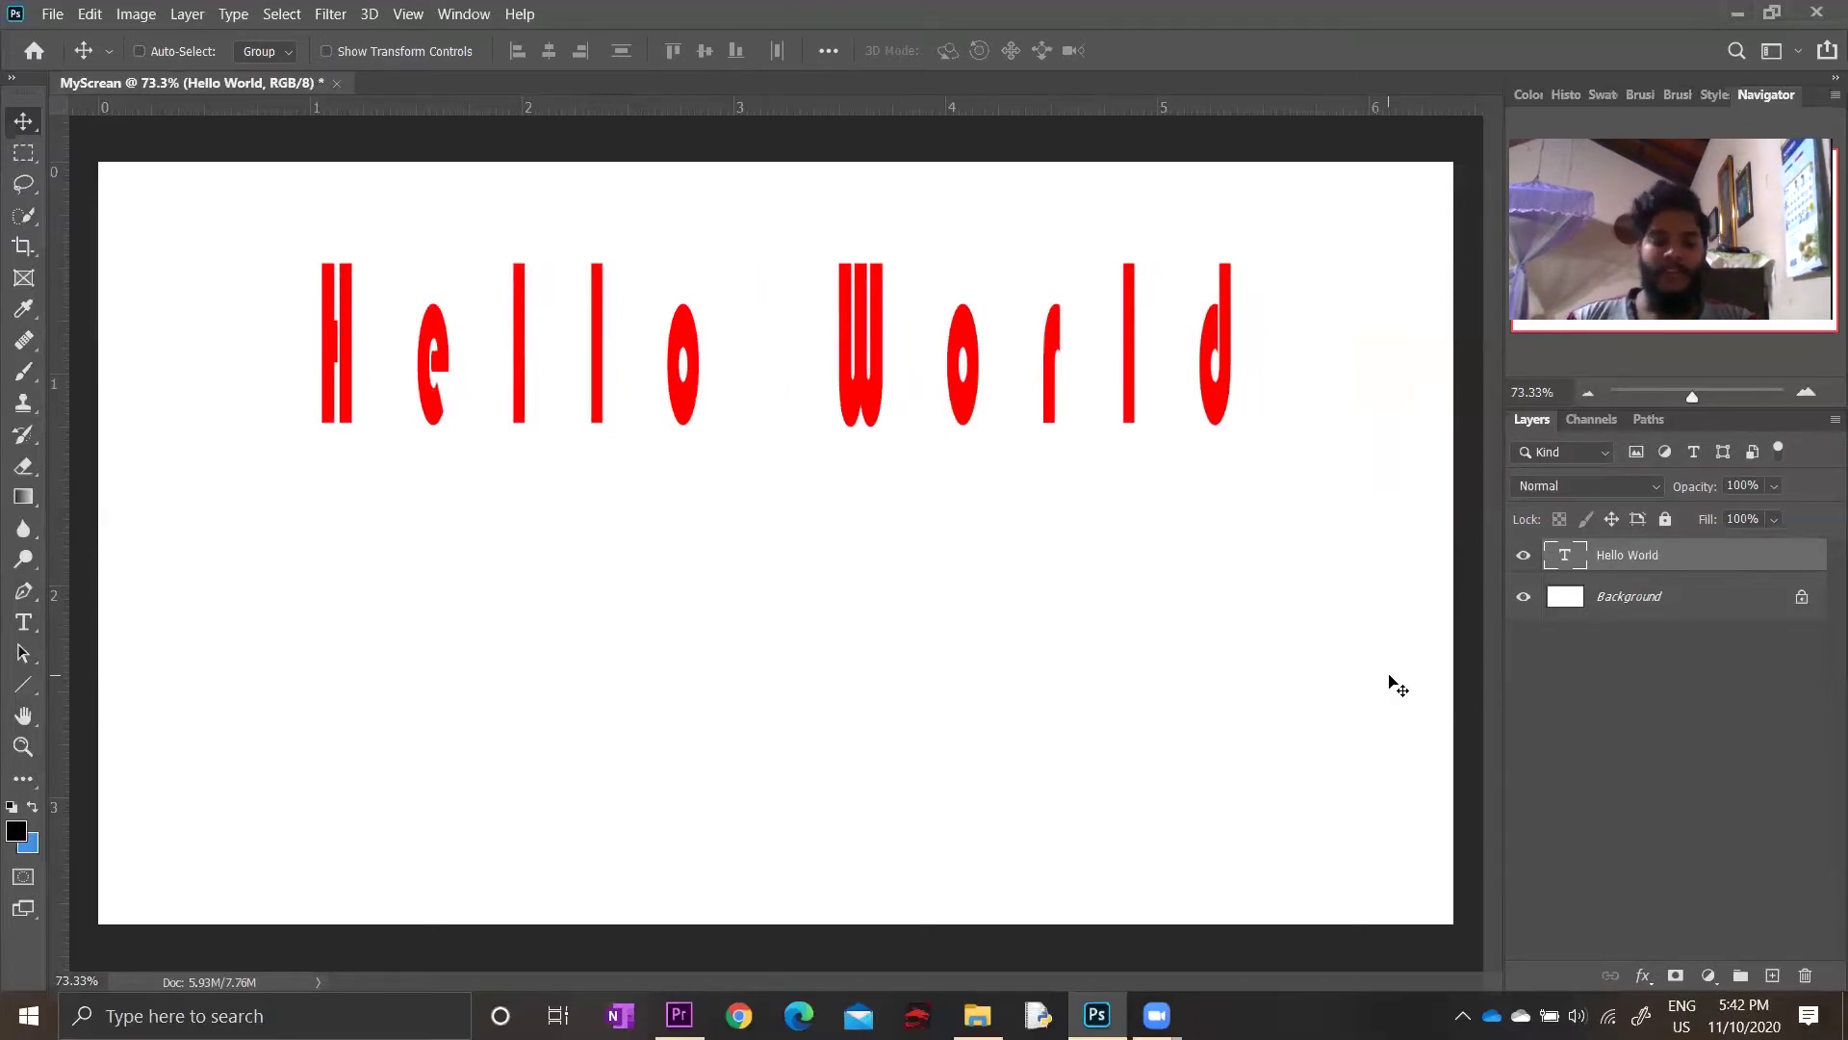
# Set all the Hello World text to 31.08 pt, then reopen it with its transform box showing
pyautogui.scroll(-1, 977, 657)
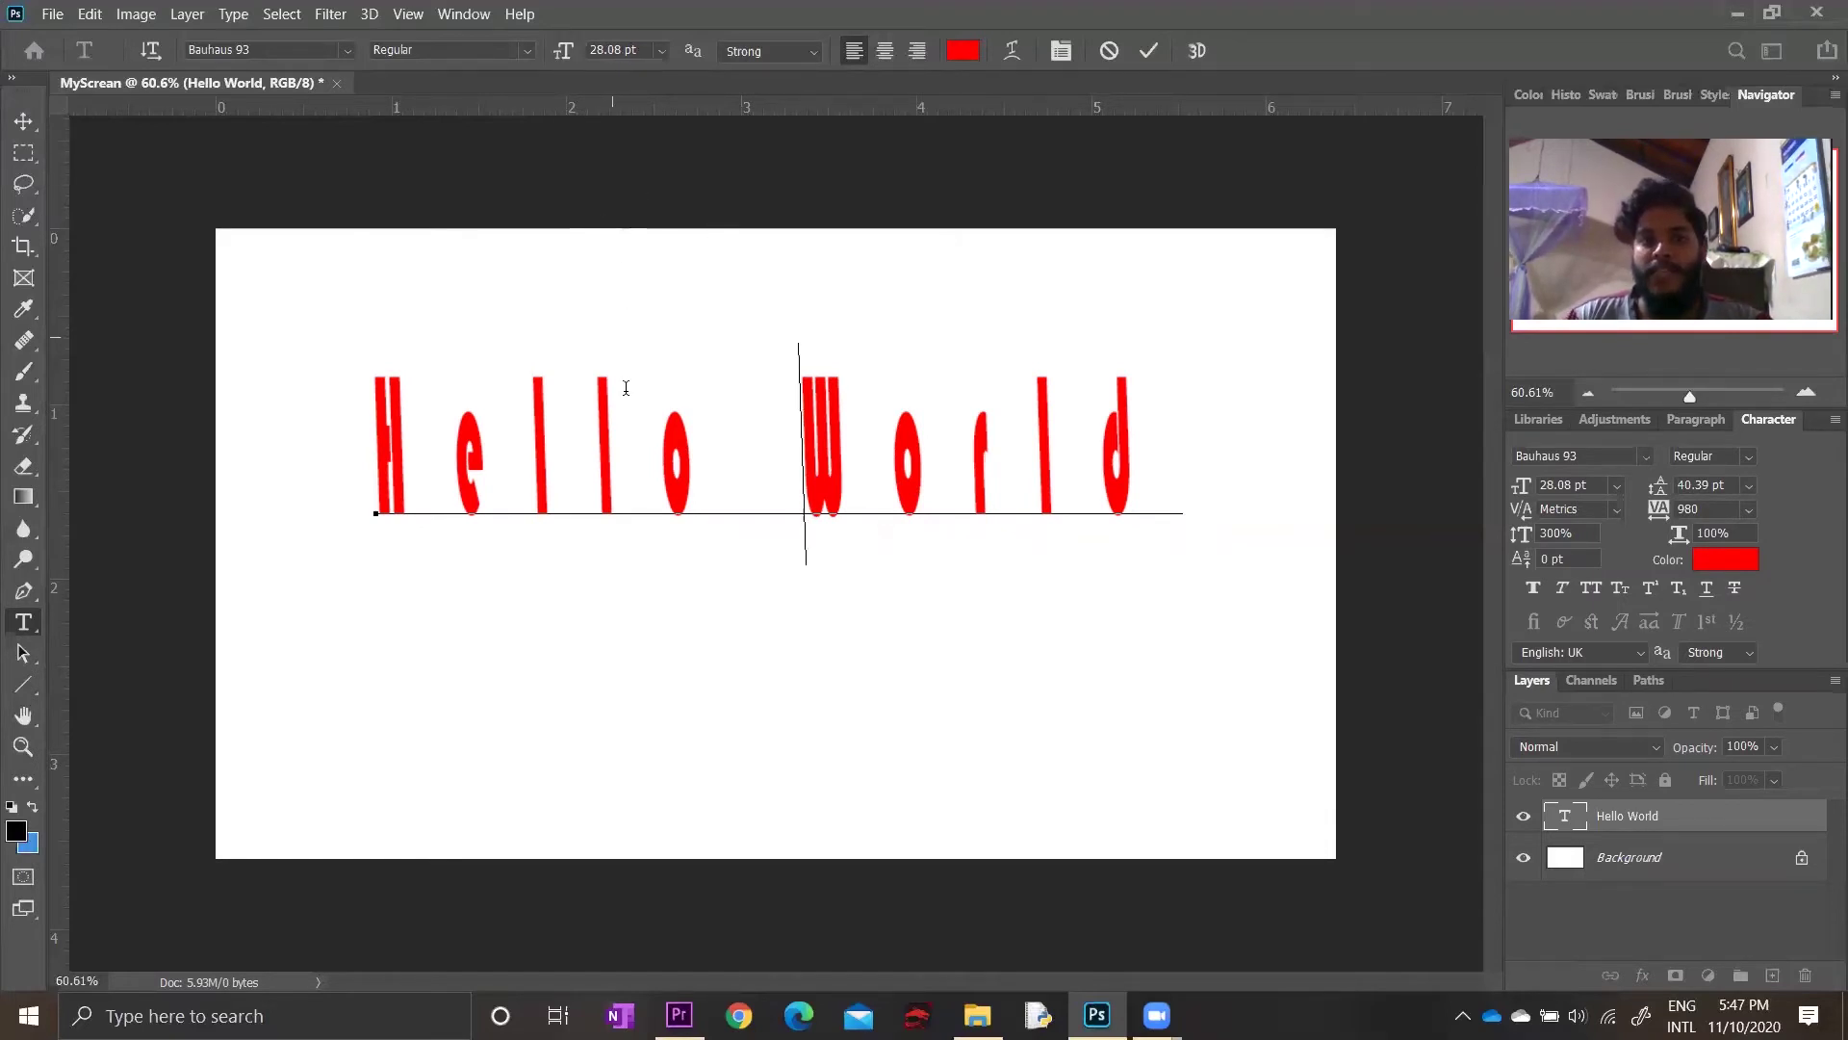
pyautogui.moveTo(1105, 443); pyautogui.dragTo(386, 407)
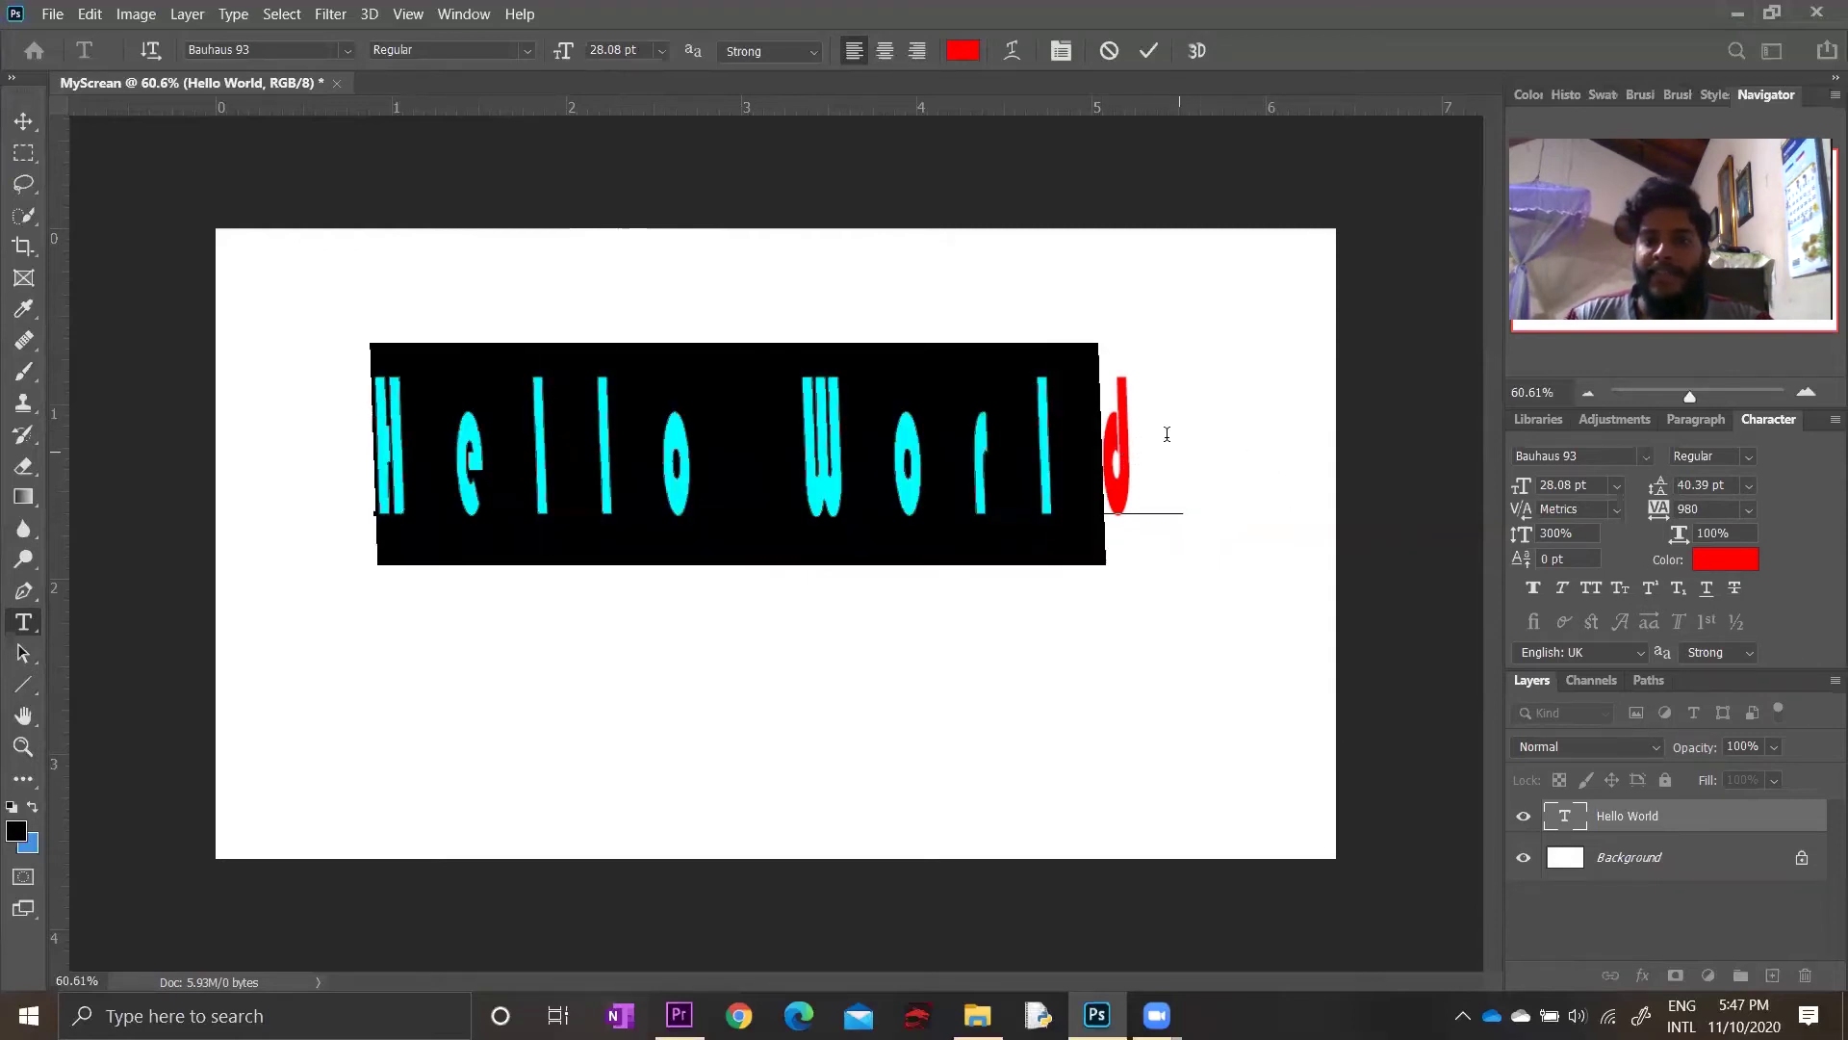
pyautogui.moveTo(1167, 435); pyautogui.dragTo(362, 400)
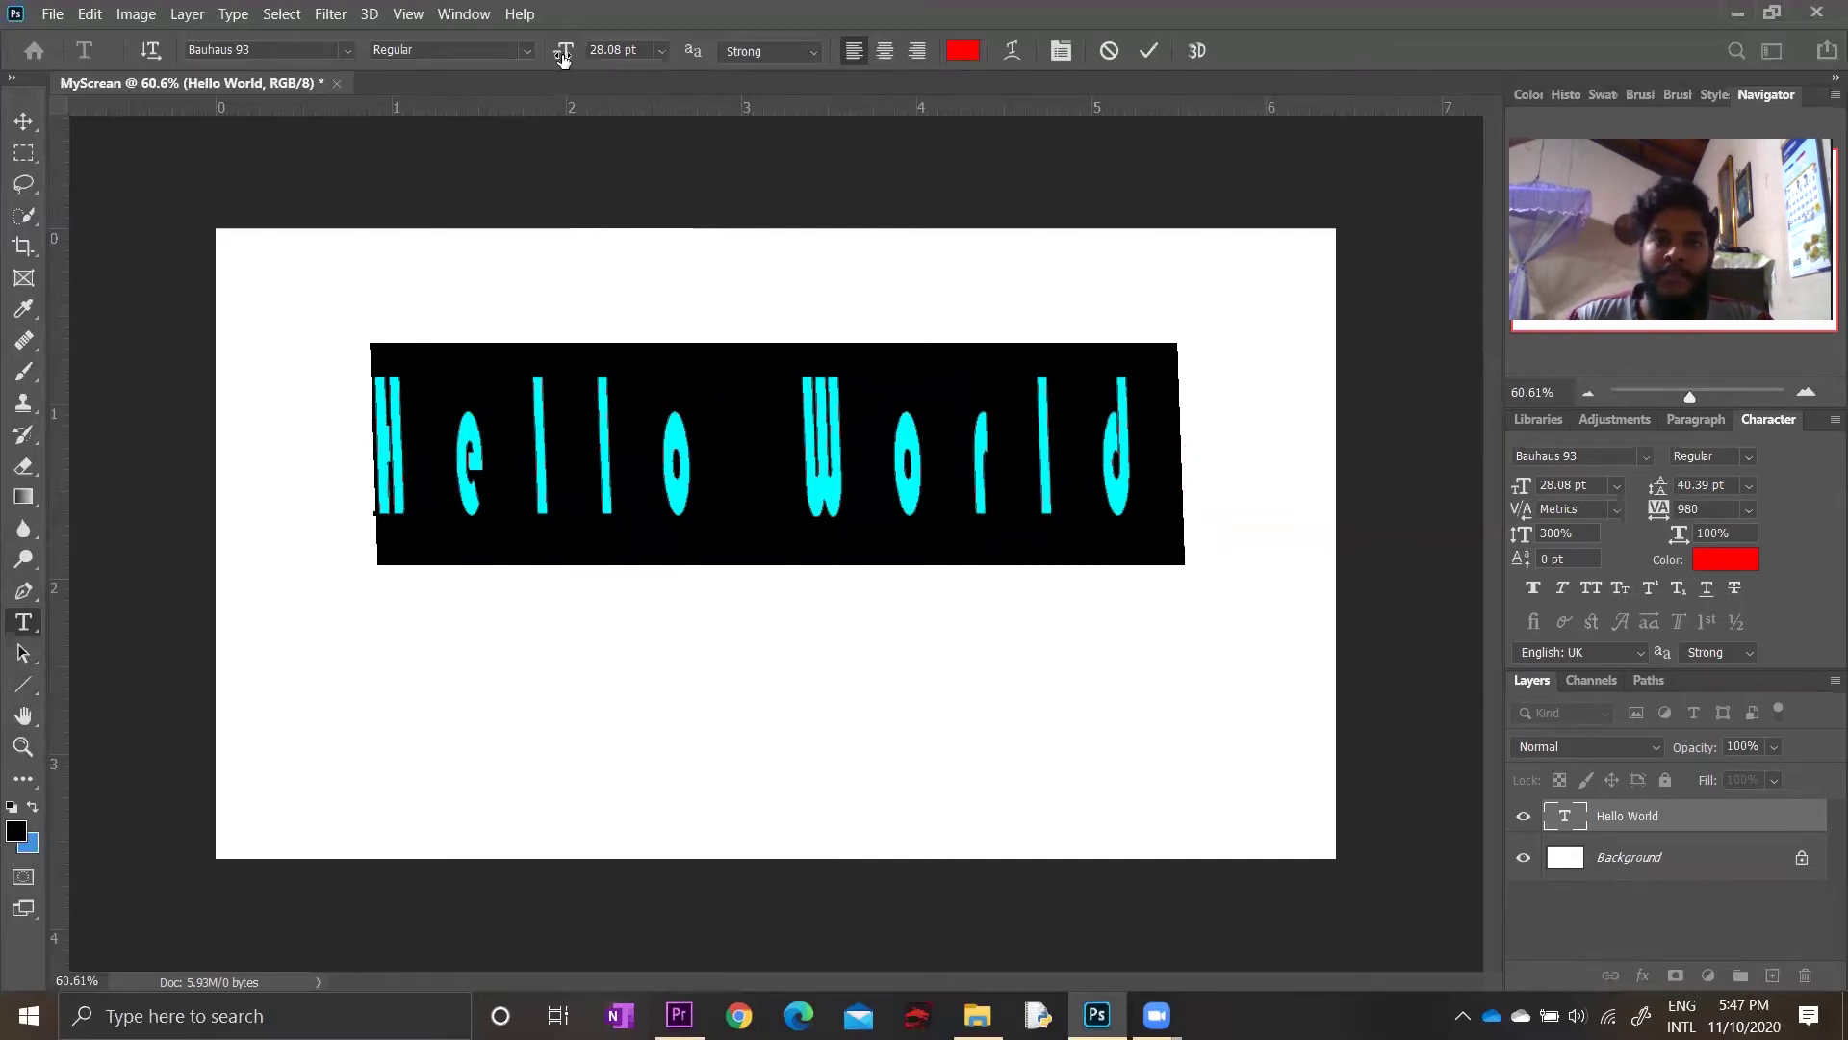
pyautogui.moveTo(559, 55); pyautogui.dragTo(563, 63)
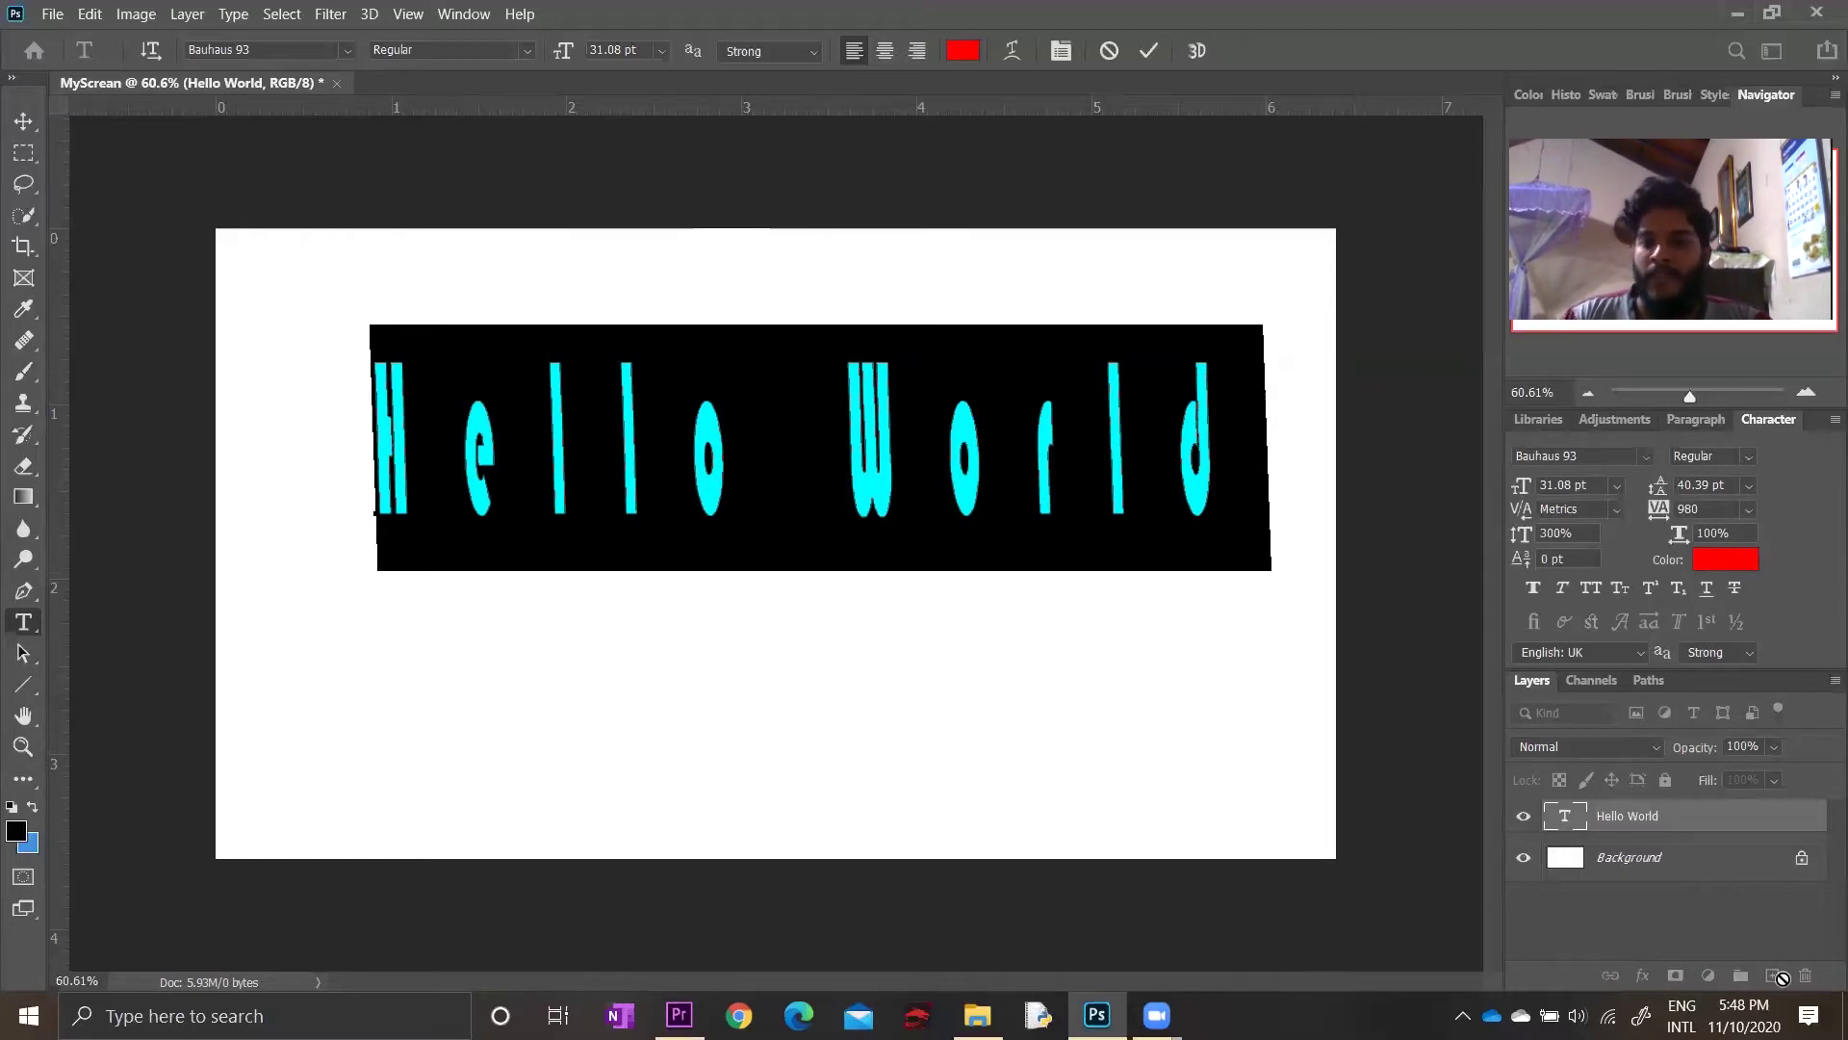
pyautogui.click(1658, 922)
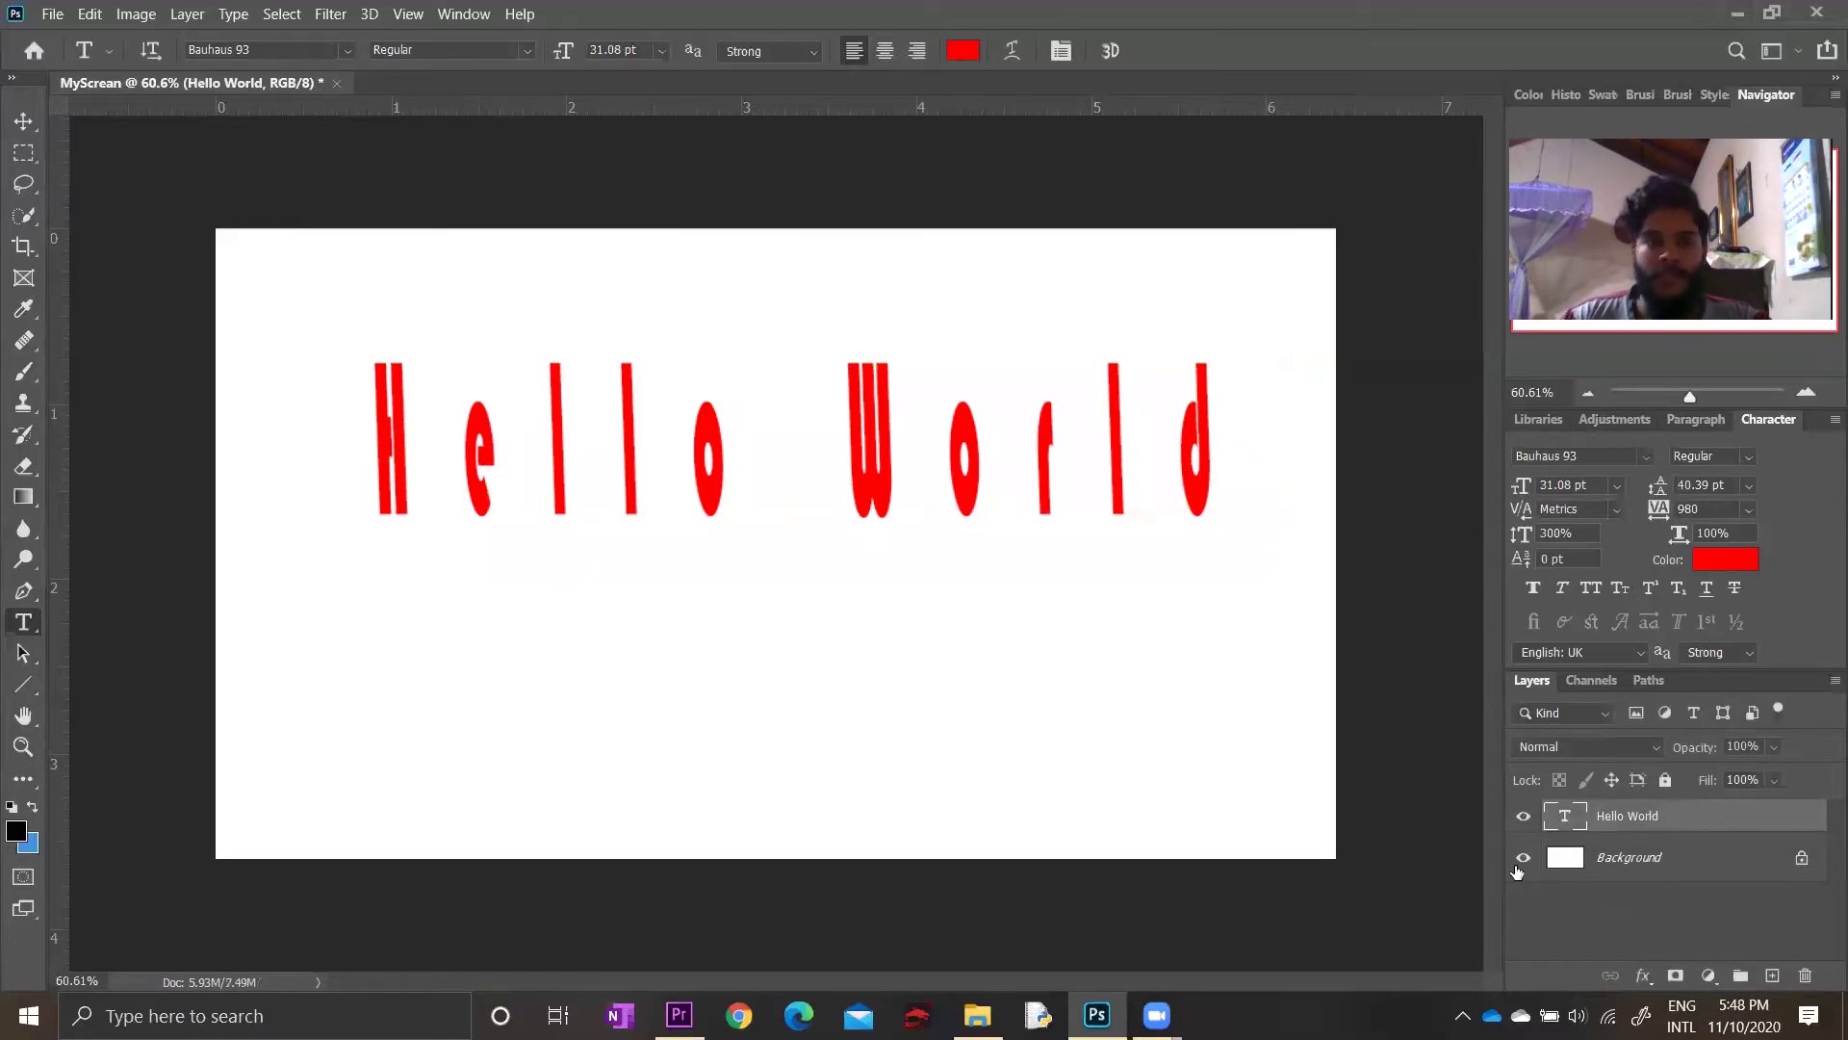
pyautogui.click(1074, 414)
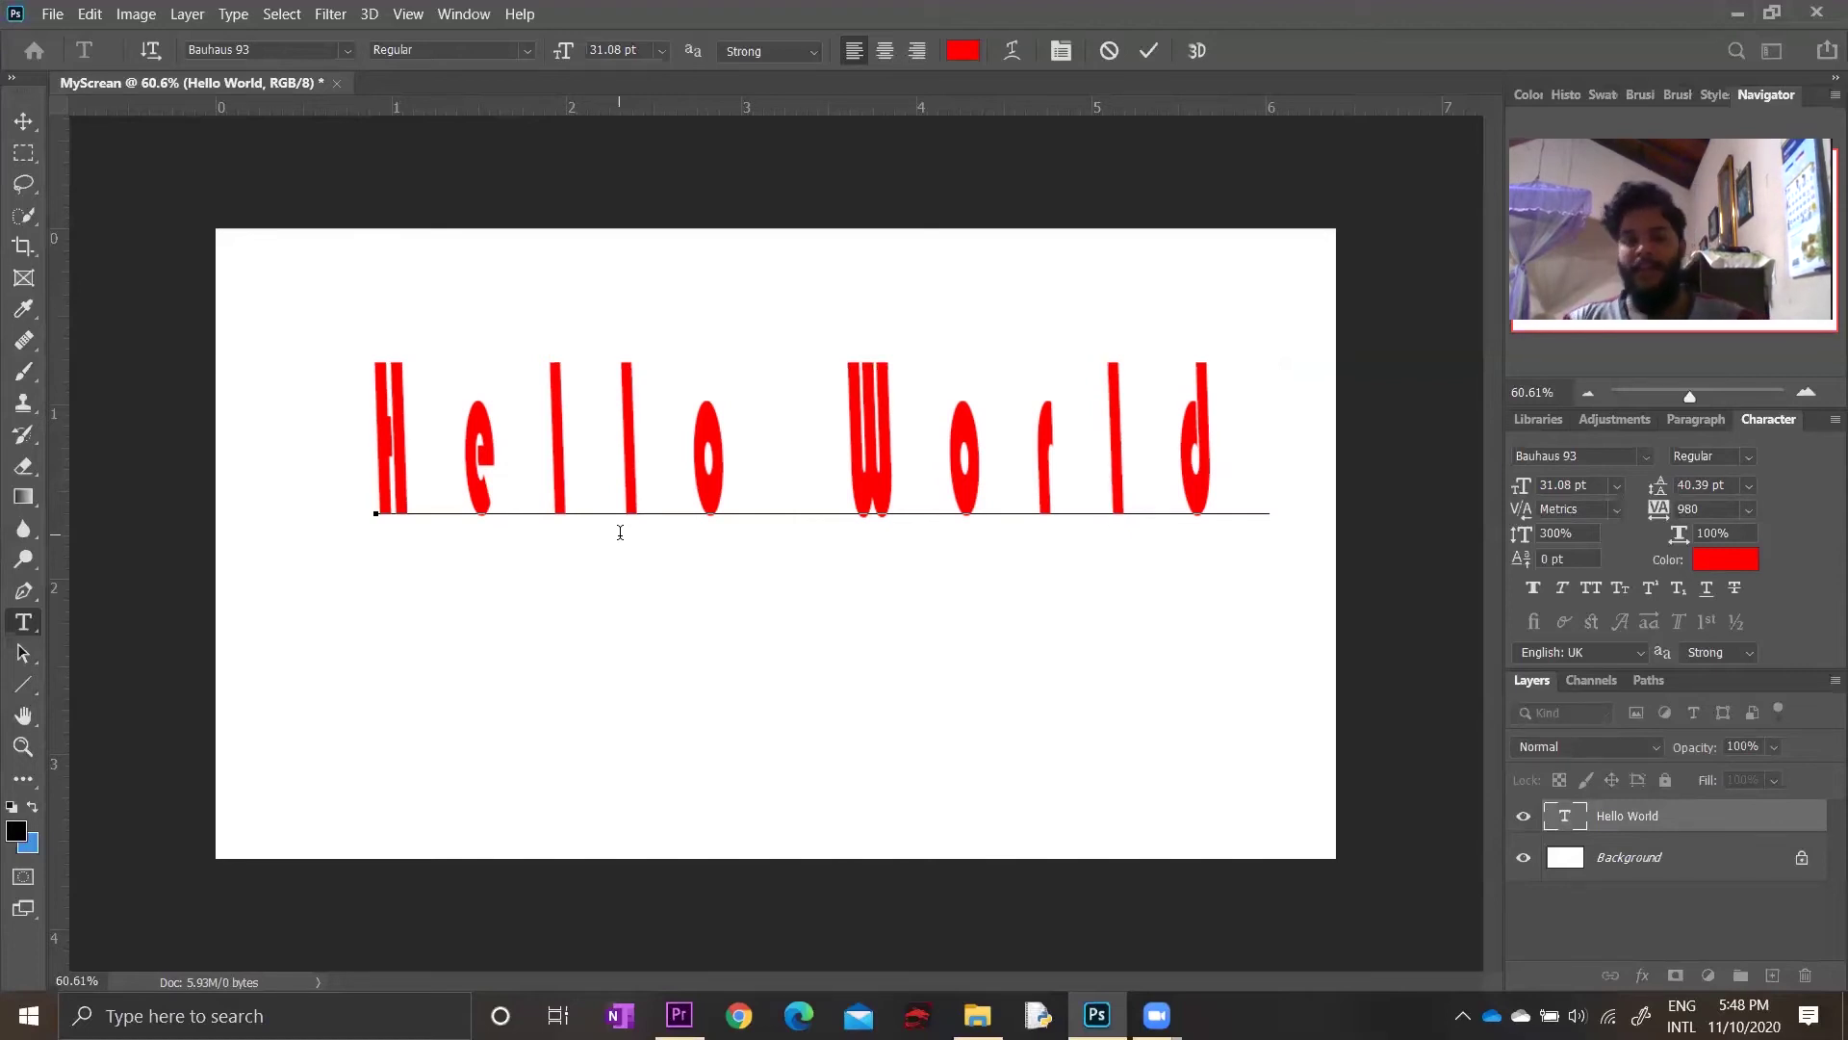
pyautogui.press('ctrl')
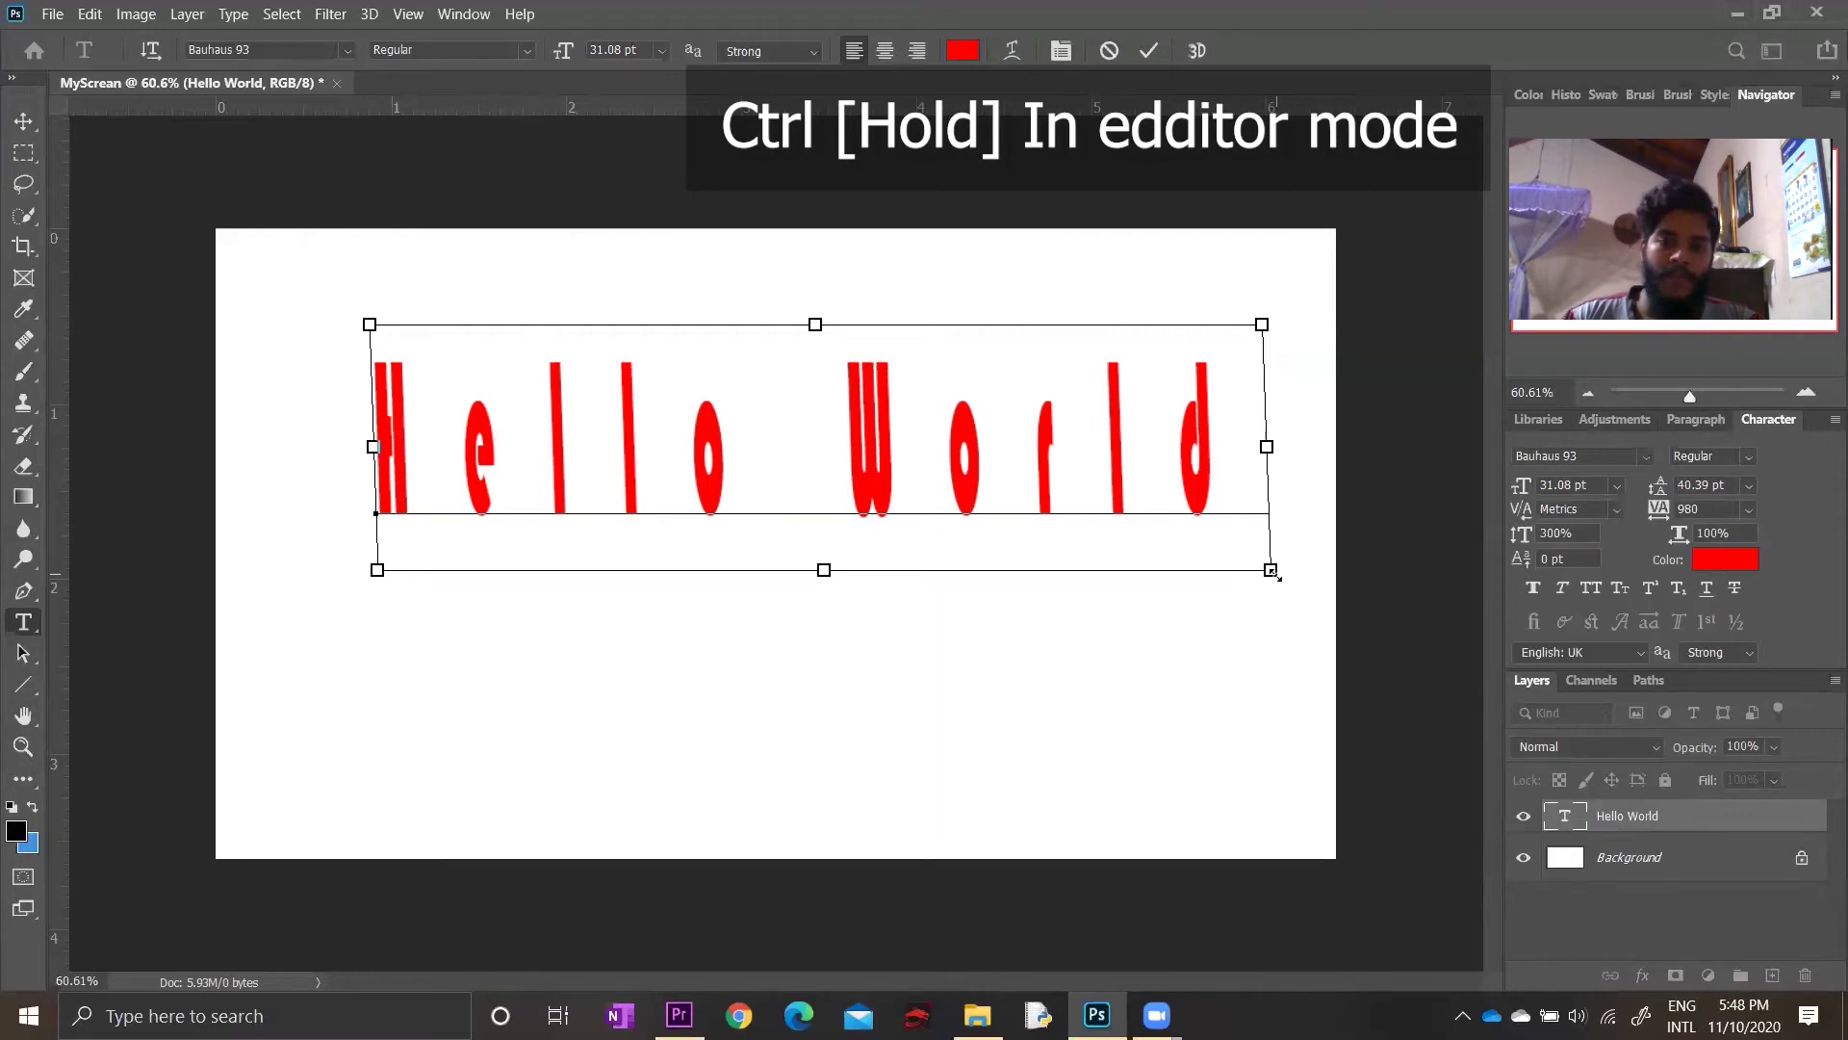
# Resize the Hello World text box by its handles to 36.66 pt and commit
pyautogui.moveTo(1270, 570)
pyautogui.mouseDown()
pyautogui.moveTo(1194, 656)
pyautogui.moveTo(1065, 731)
pyautogui.moveTo(1179, 692)
pyautogui.mouseUp()
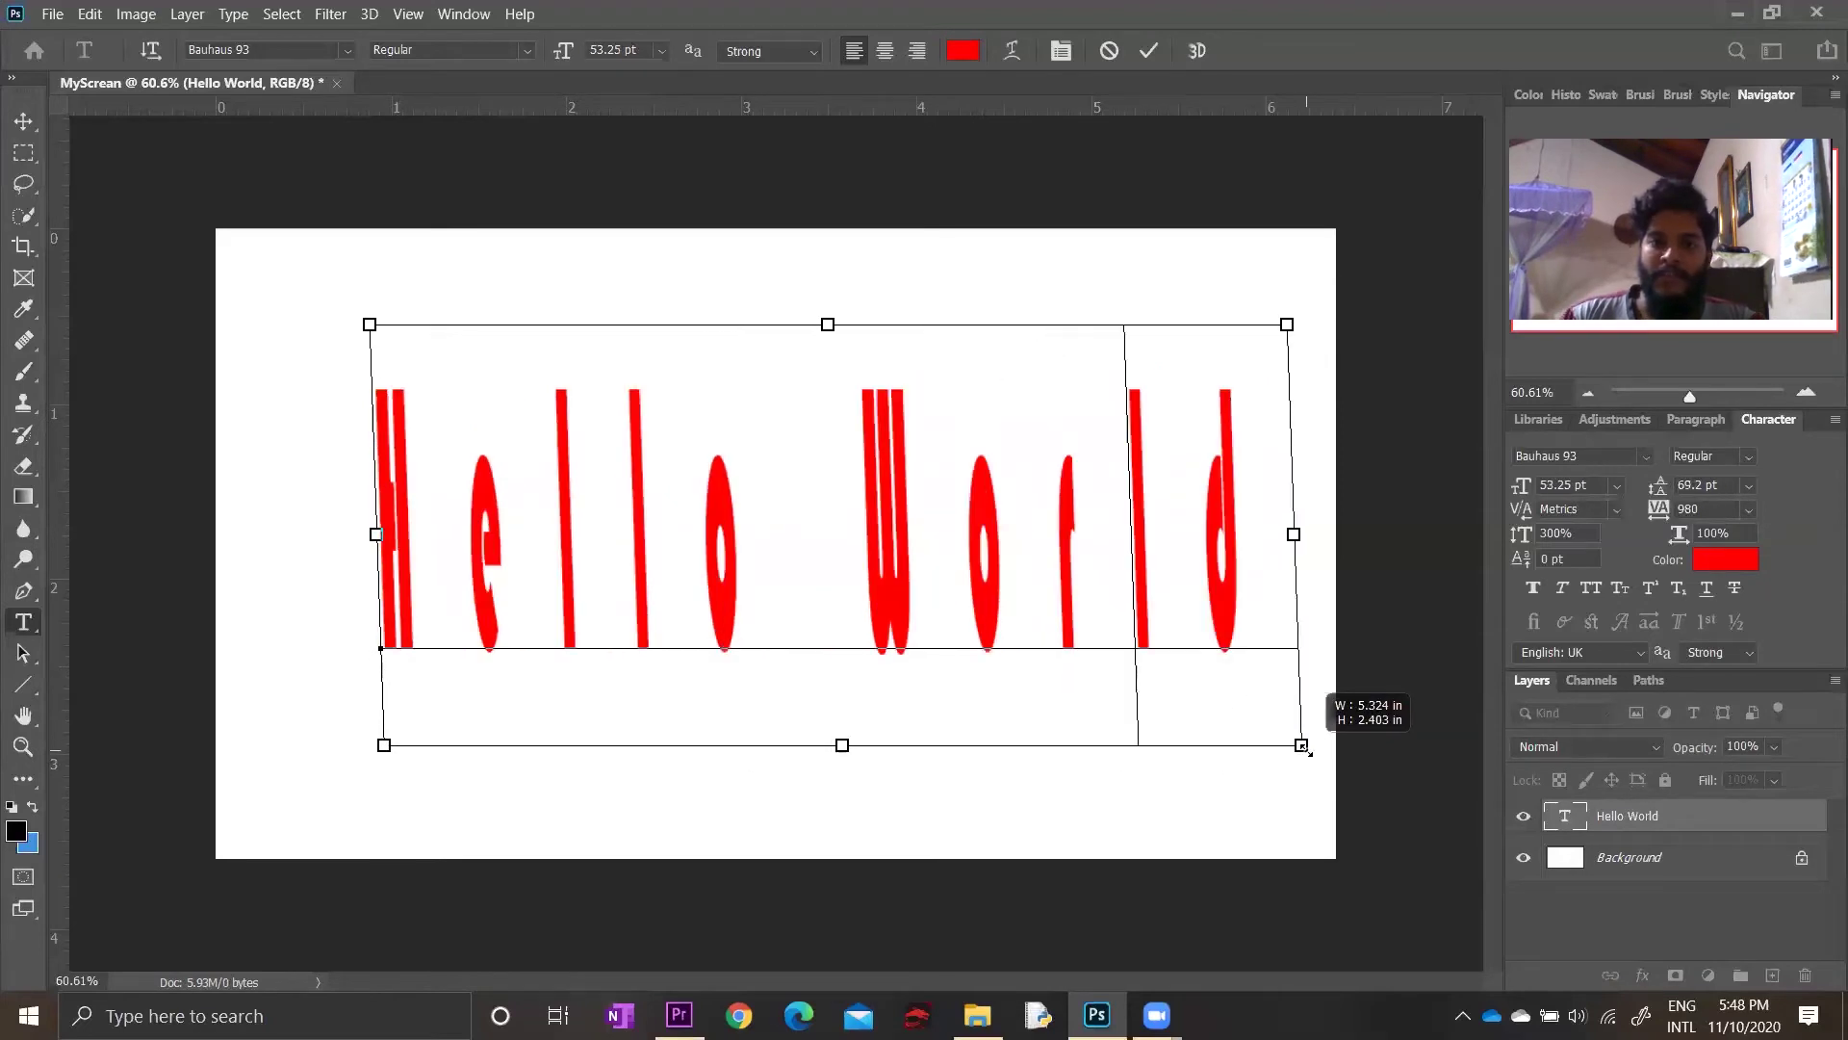
pyautogui.moveTo(1179, 691); pyautogui.dragTo(1225, 728)
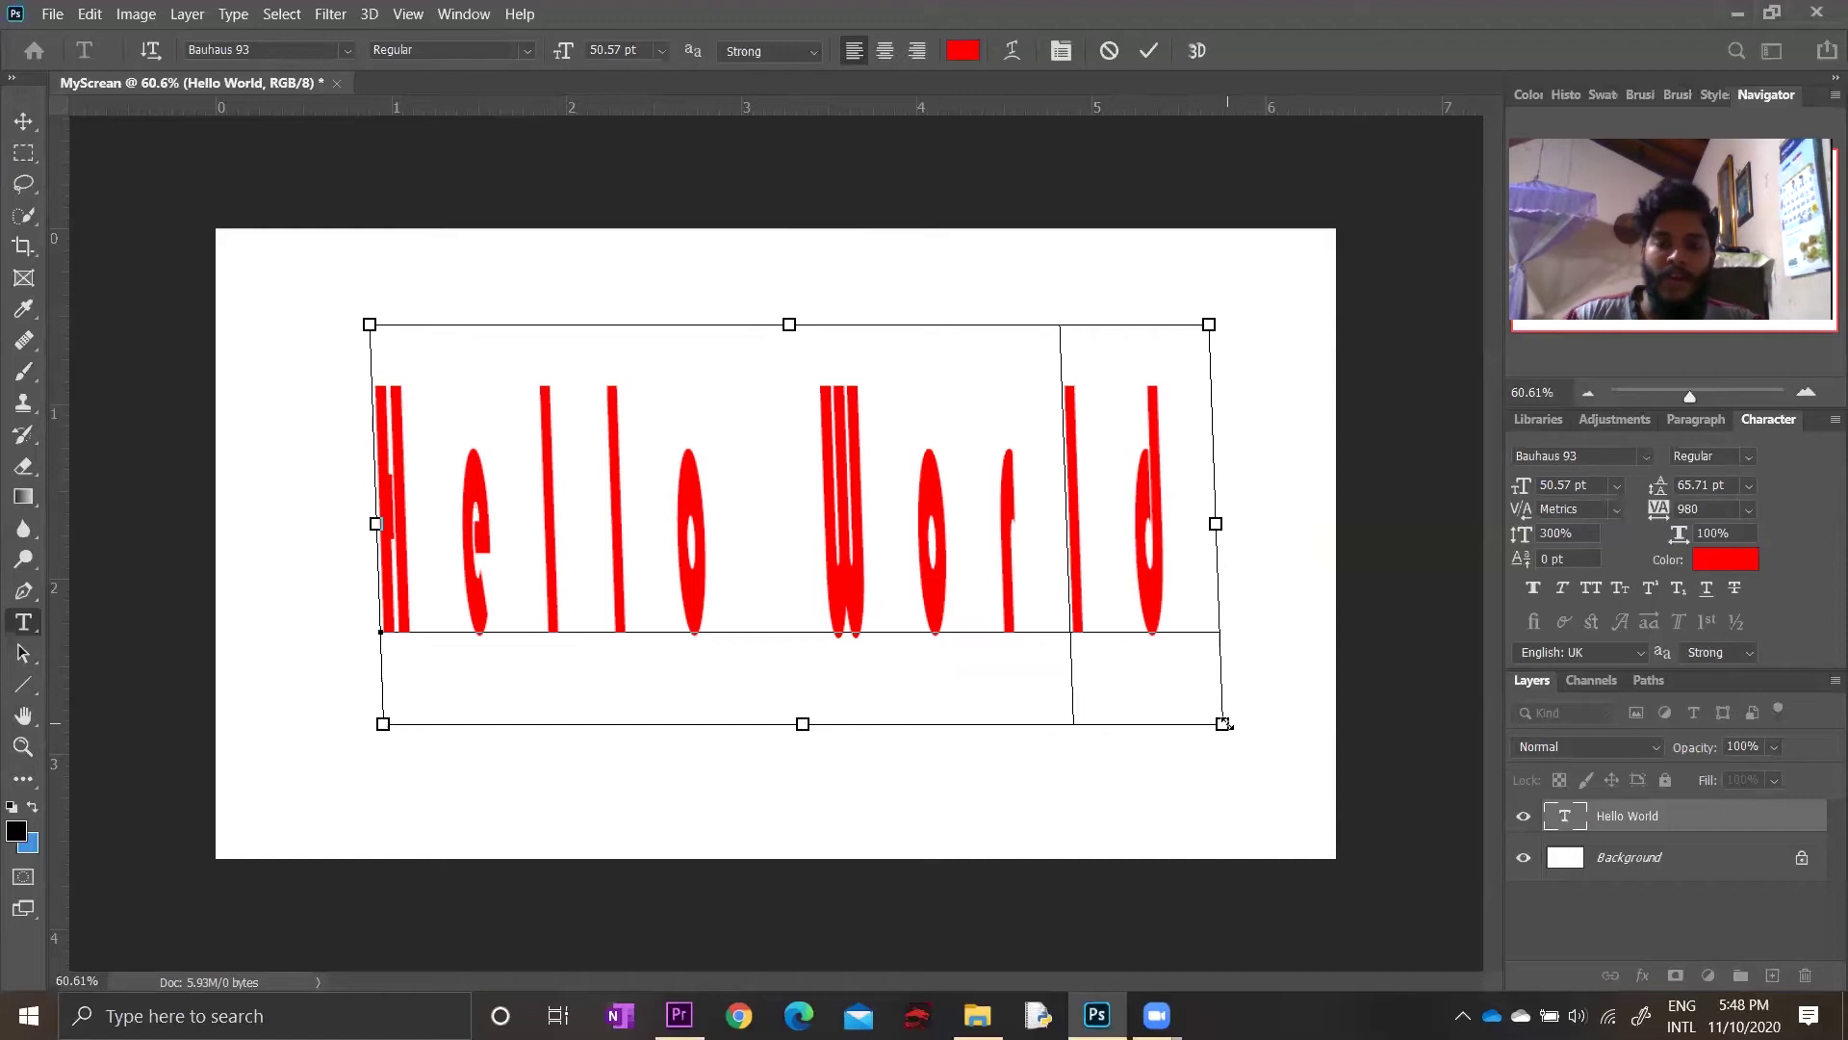
pyautogui.moveTo(1222, 734)
pyautogui.mouseDown()
pyautogui.moveTo(1217, 713)
pyautogui.moveTo(1227, 729)
pyautogui.mouseUp()
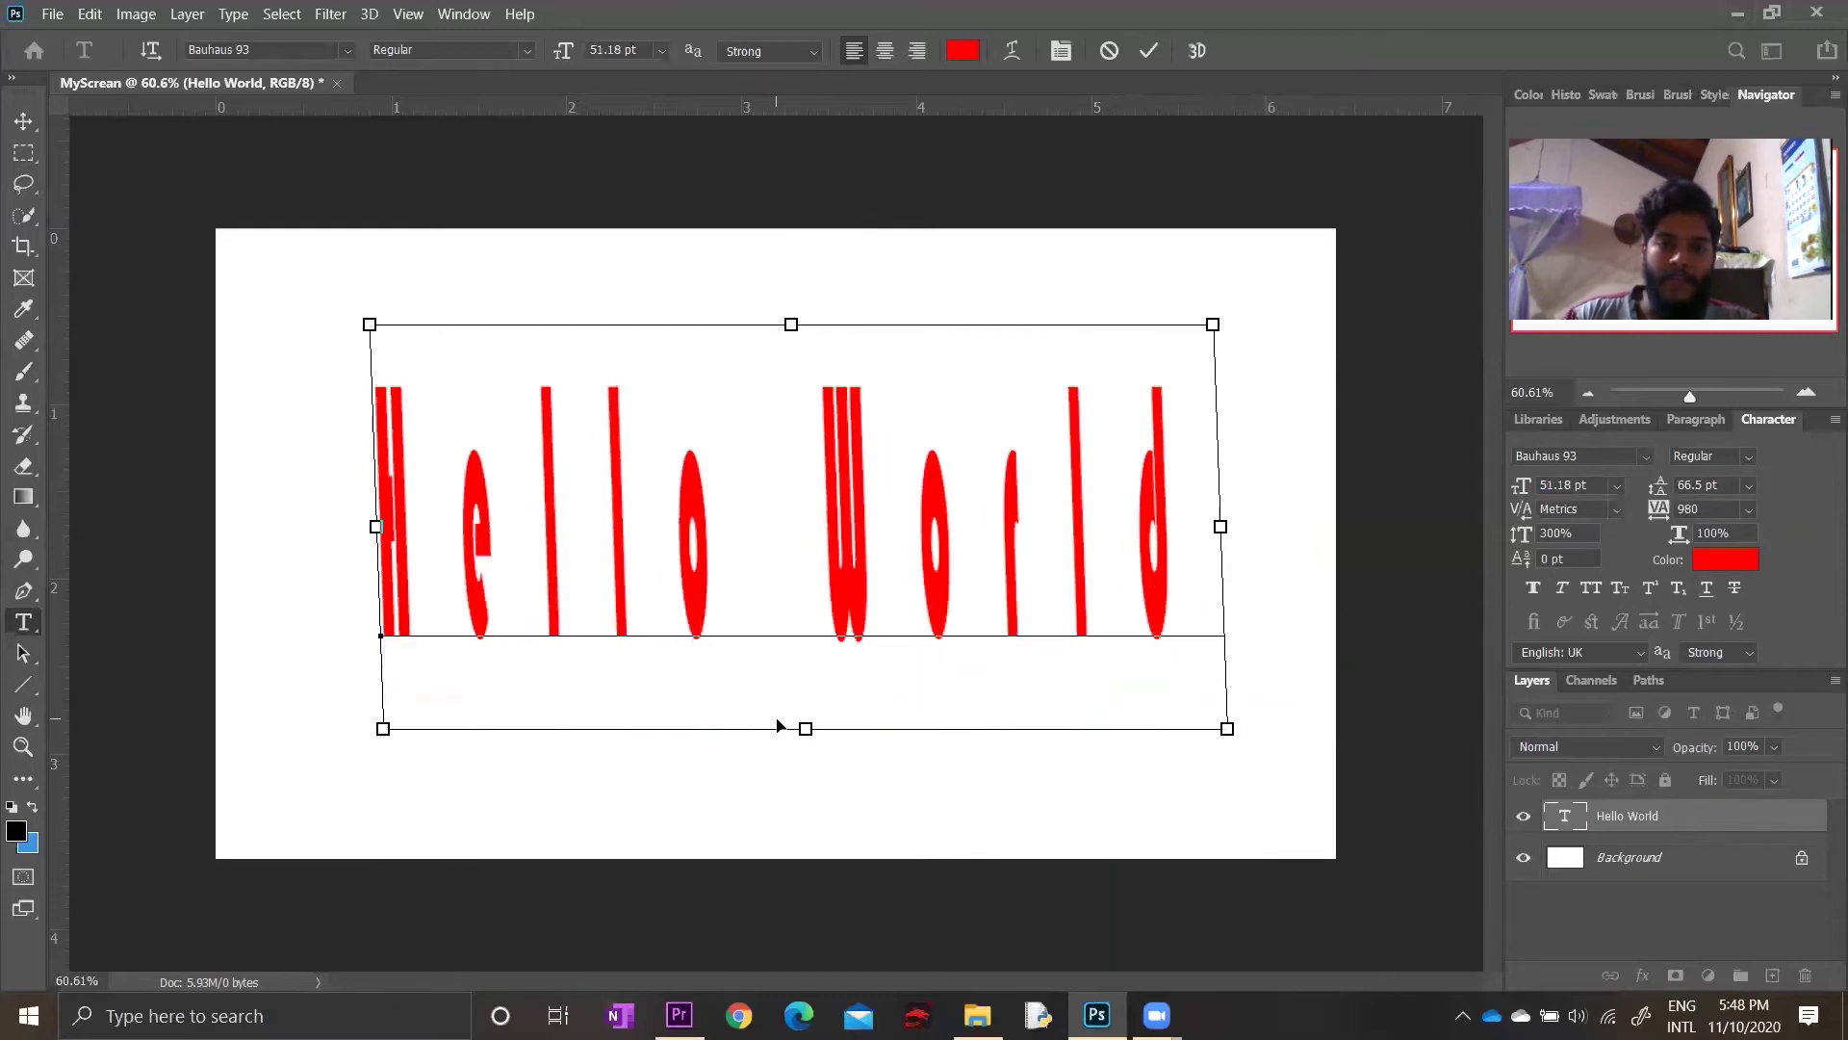
pyautogui.moveTo(805, 728)
pyautogui.mouseDown()
pyautogui.moveTo(799, 814)
pyautogui.moveTo(754, 708)
pyautogui.mouseUp()
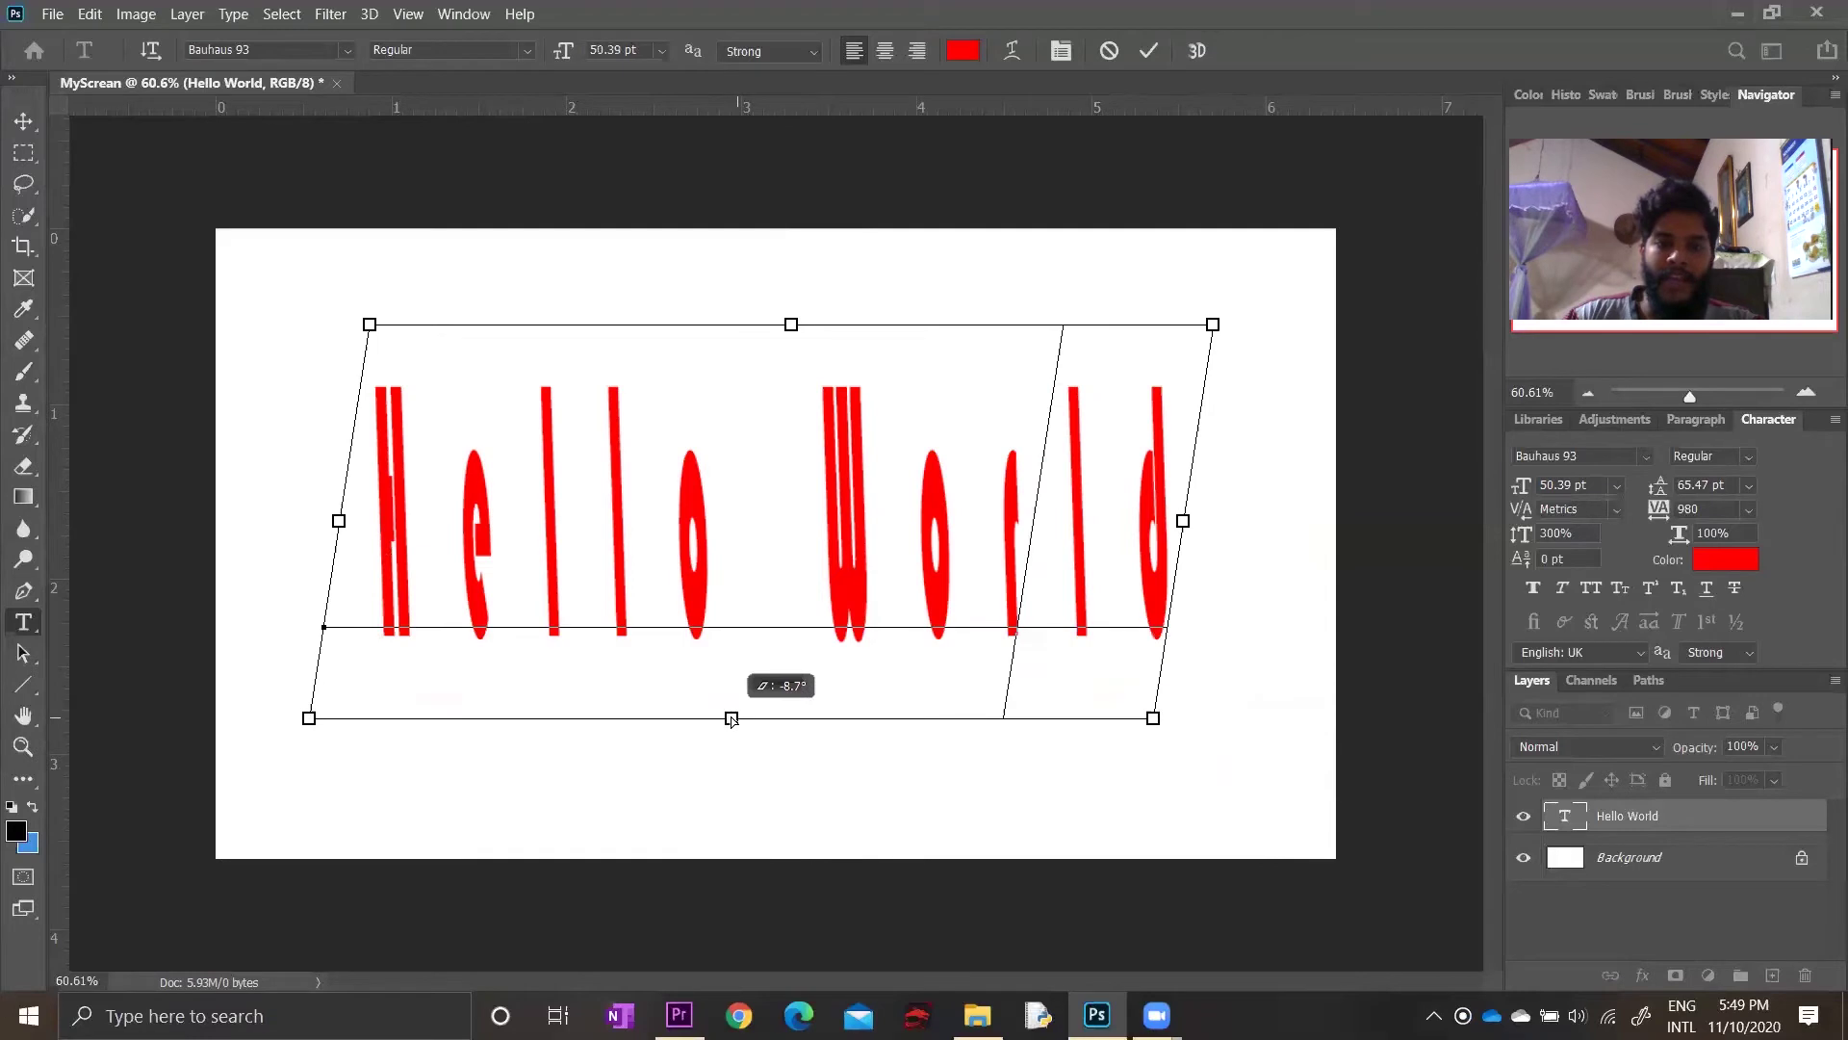
pyautogui.moveTo(754, 709); pyautogui.dragTo(790, 630)
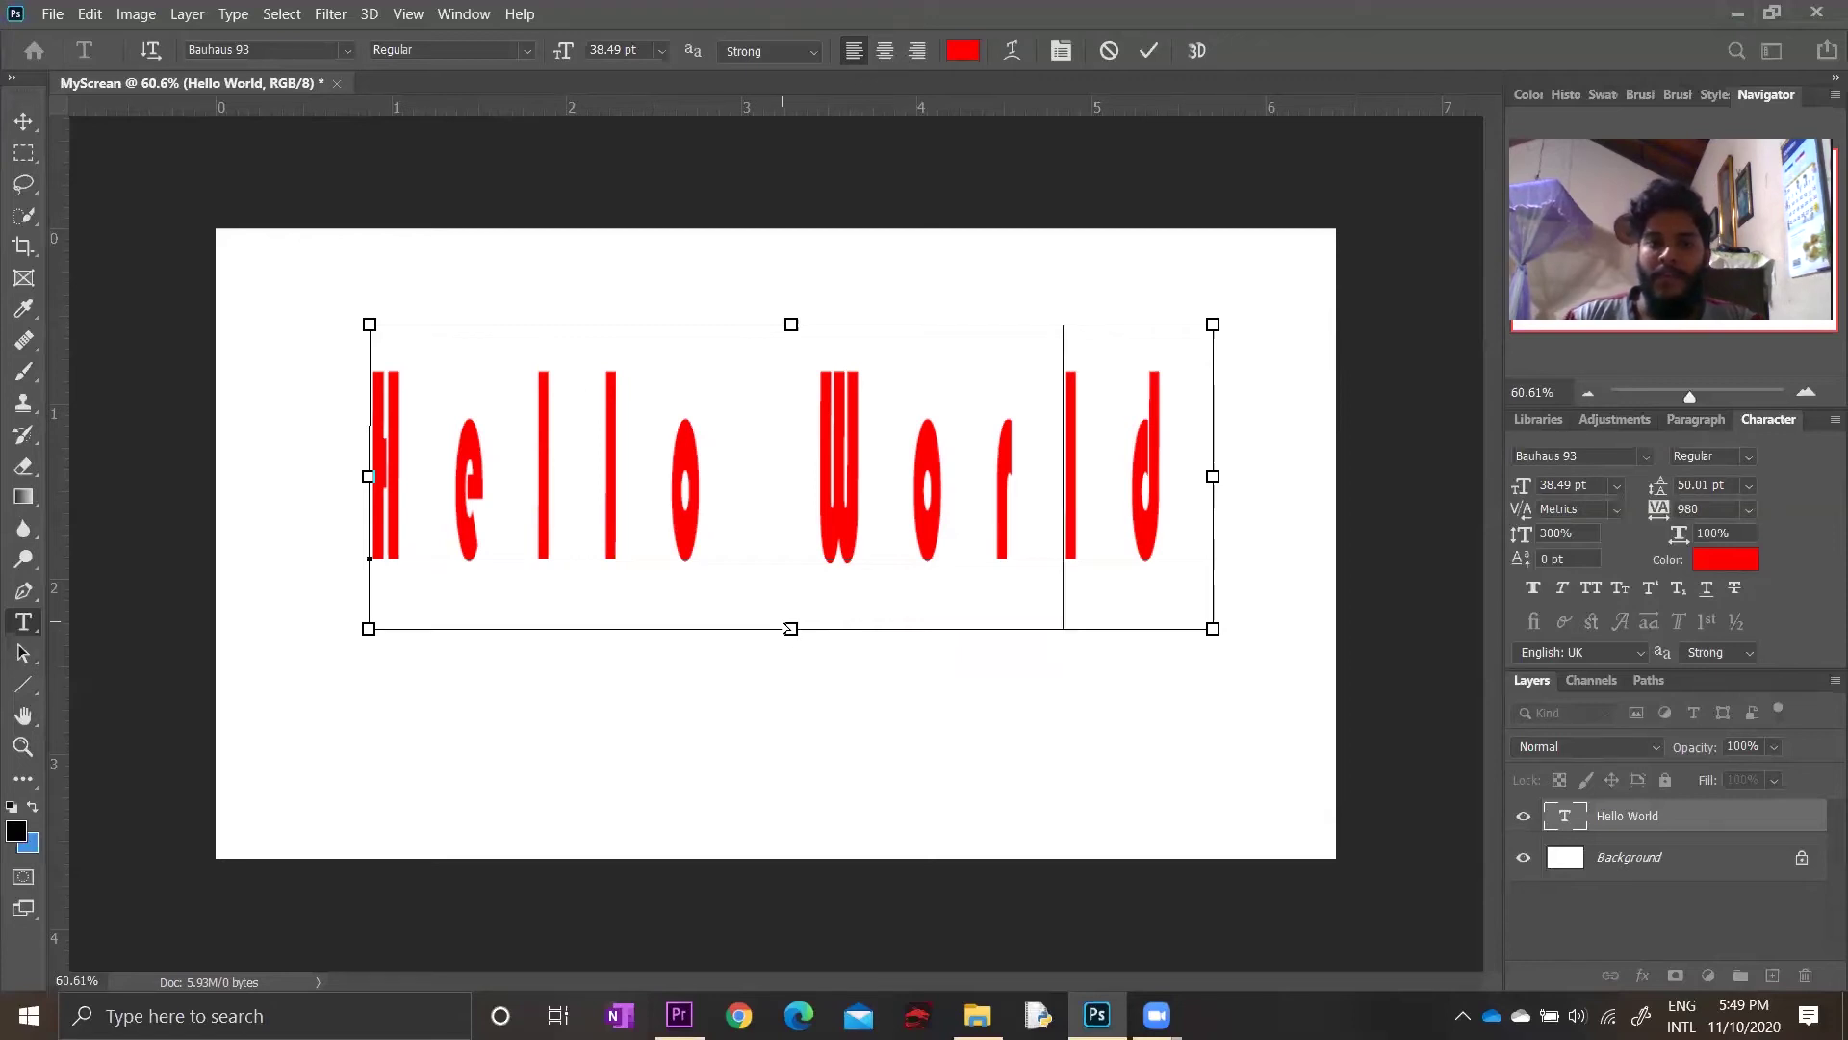
pyautogui.moveTo(789, 628)
pyautogui.mouseDown()
pyautogui.moveTo(708, 610)
pyautogui.moveTo(791, 624)
pyautogui.mouseUp()
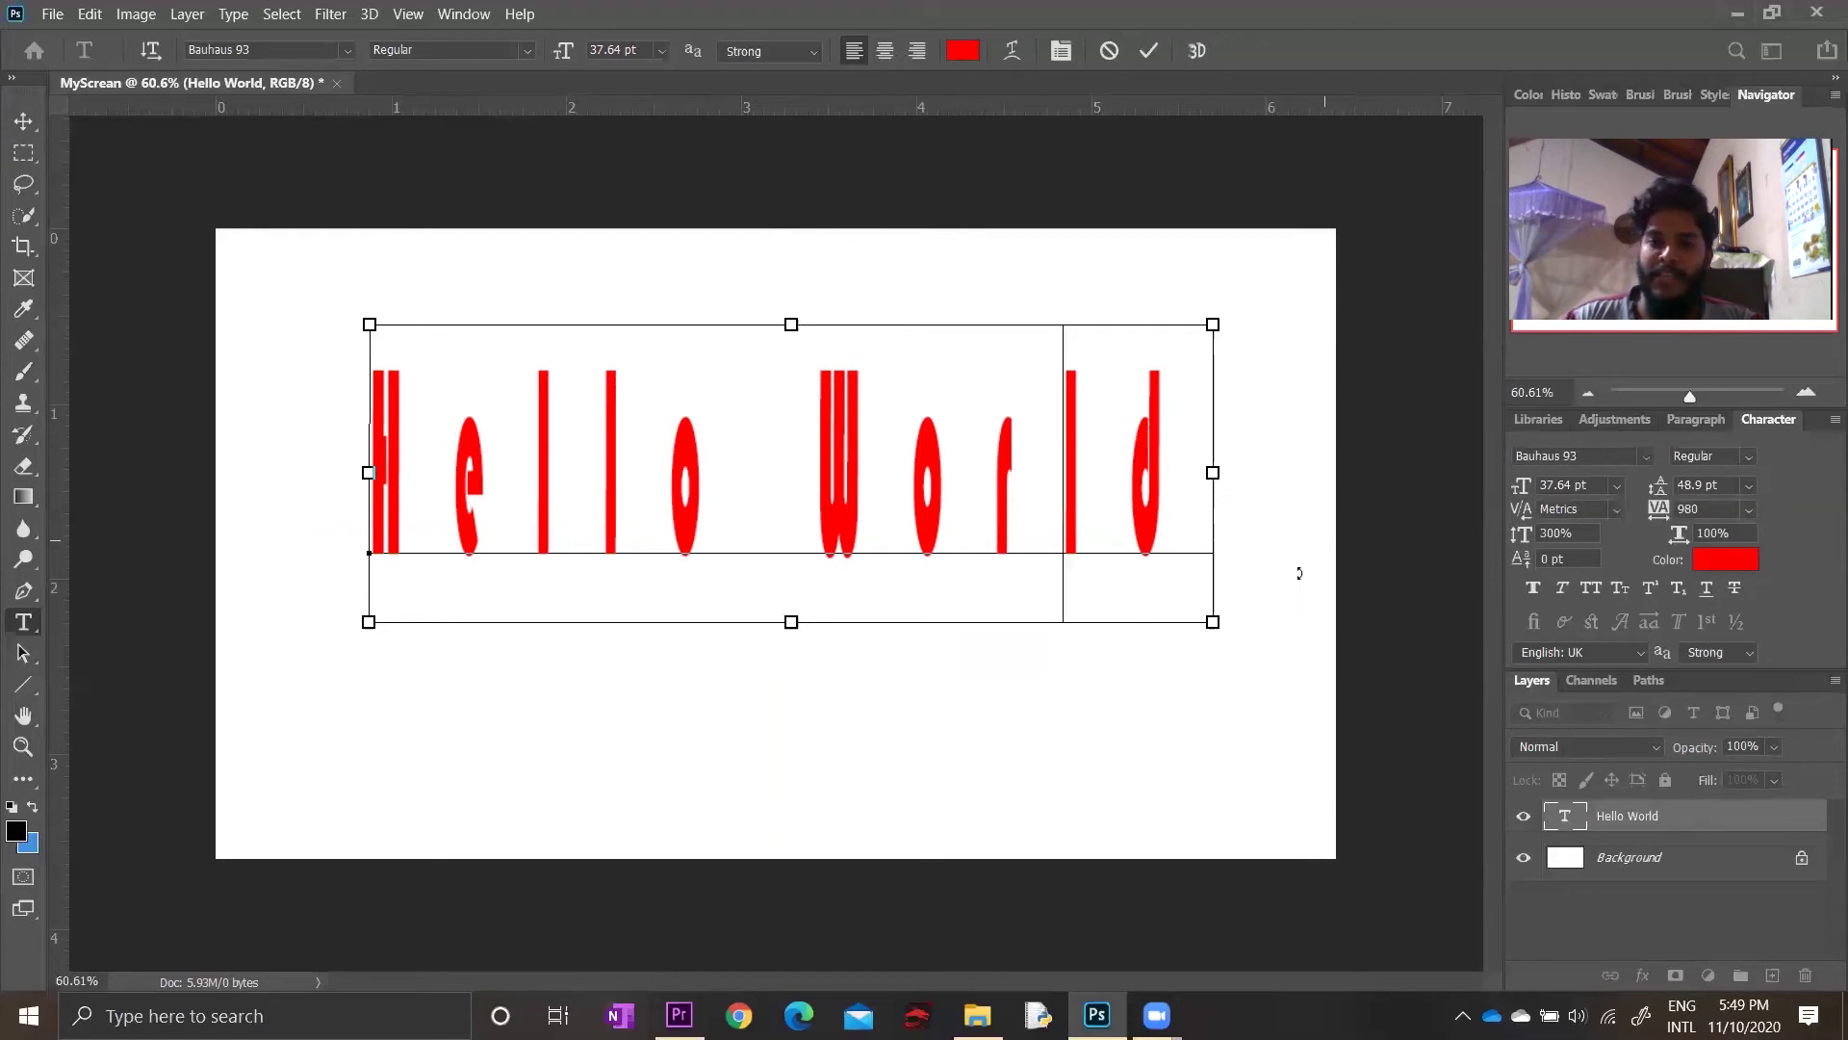
pyautogui.moveTo(1329, 524); pyautogui.dragTo(1316, 549)
pyautogui.press('Escape')
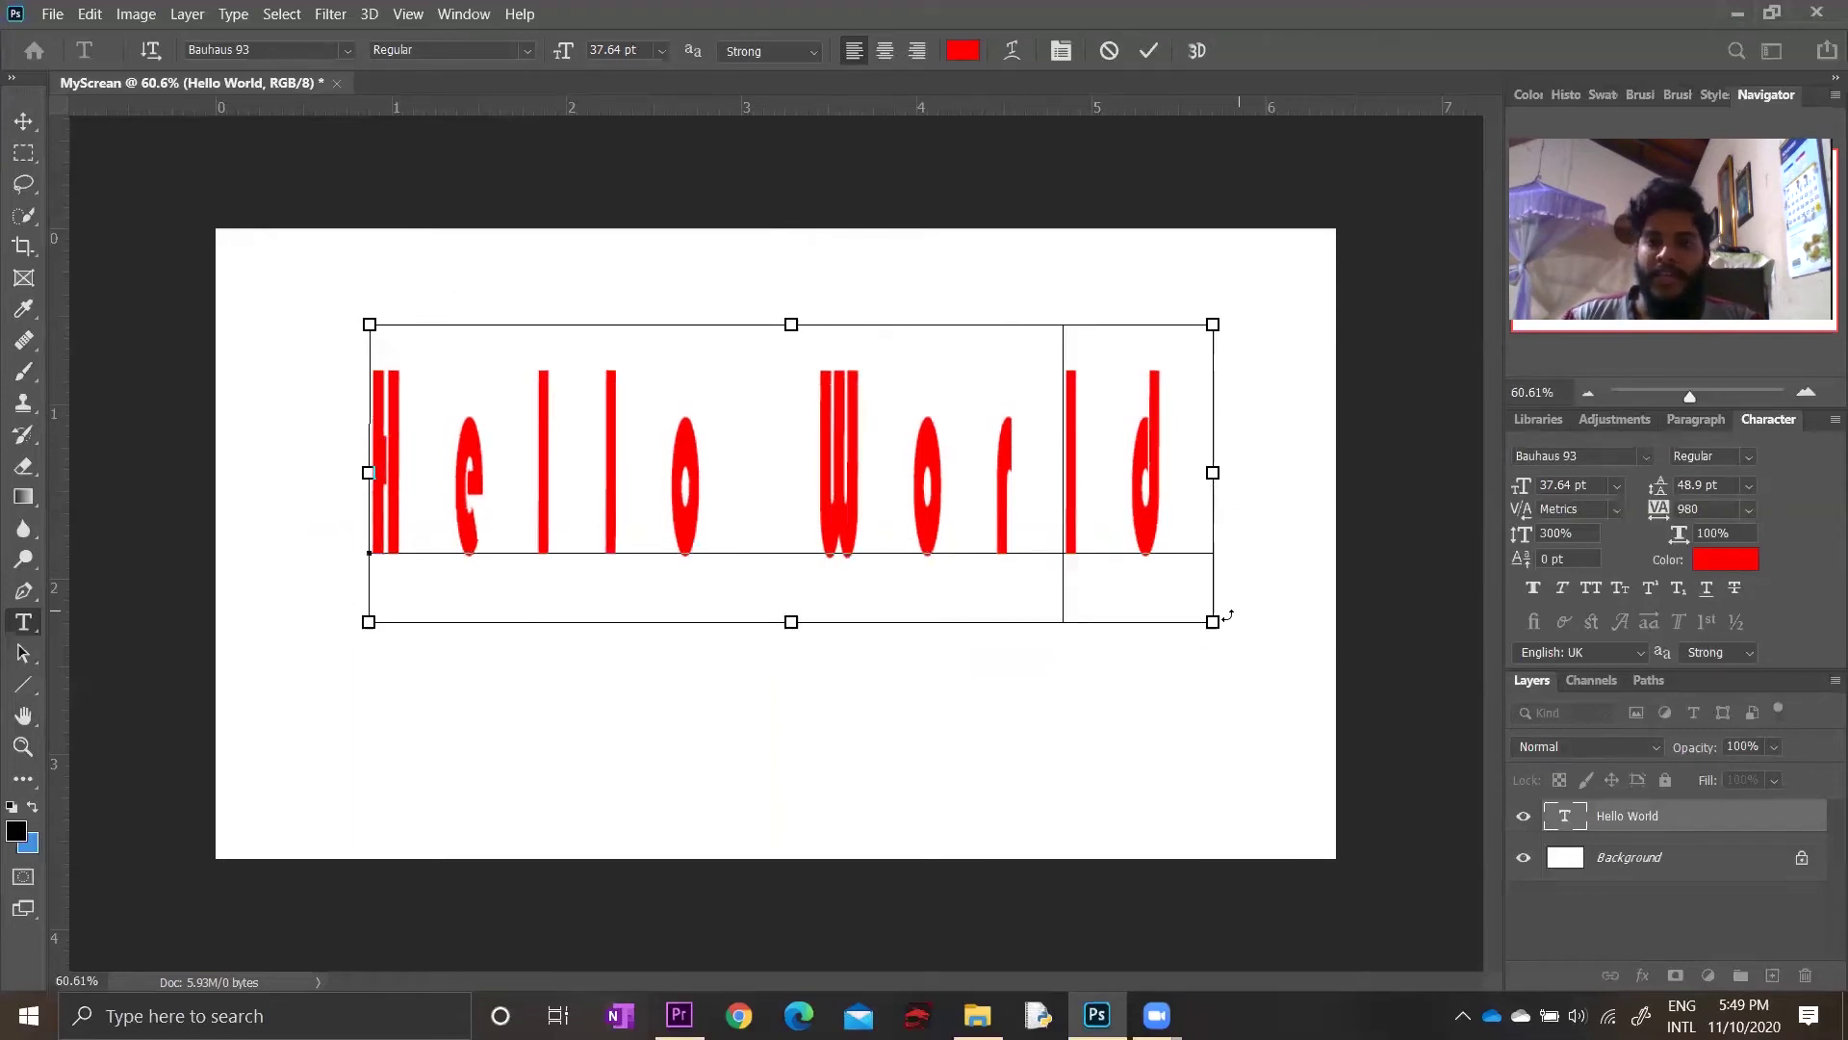
pyautogui.moveTo(1215, 622)
pyautogui.mouseDown()
pyautogui.moveTo(1208, 809)
pyautogui.moveTo(1227, 616)
pyautogui.mouseUp()
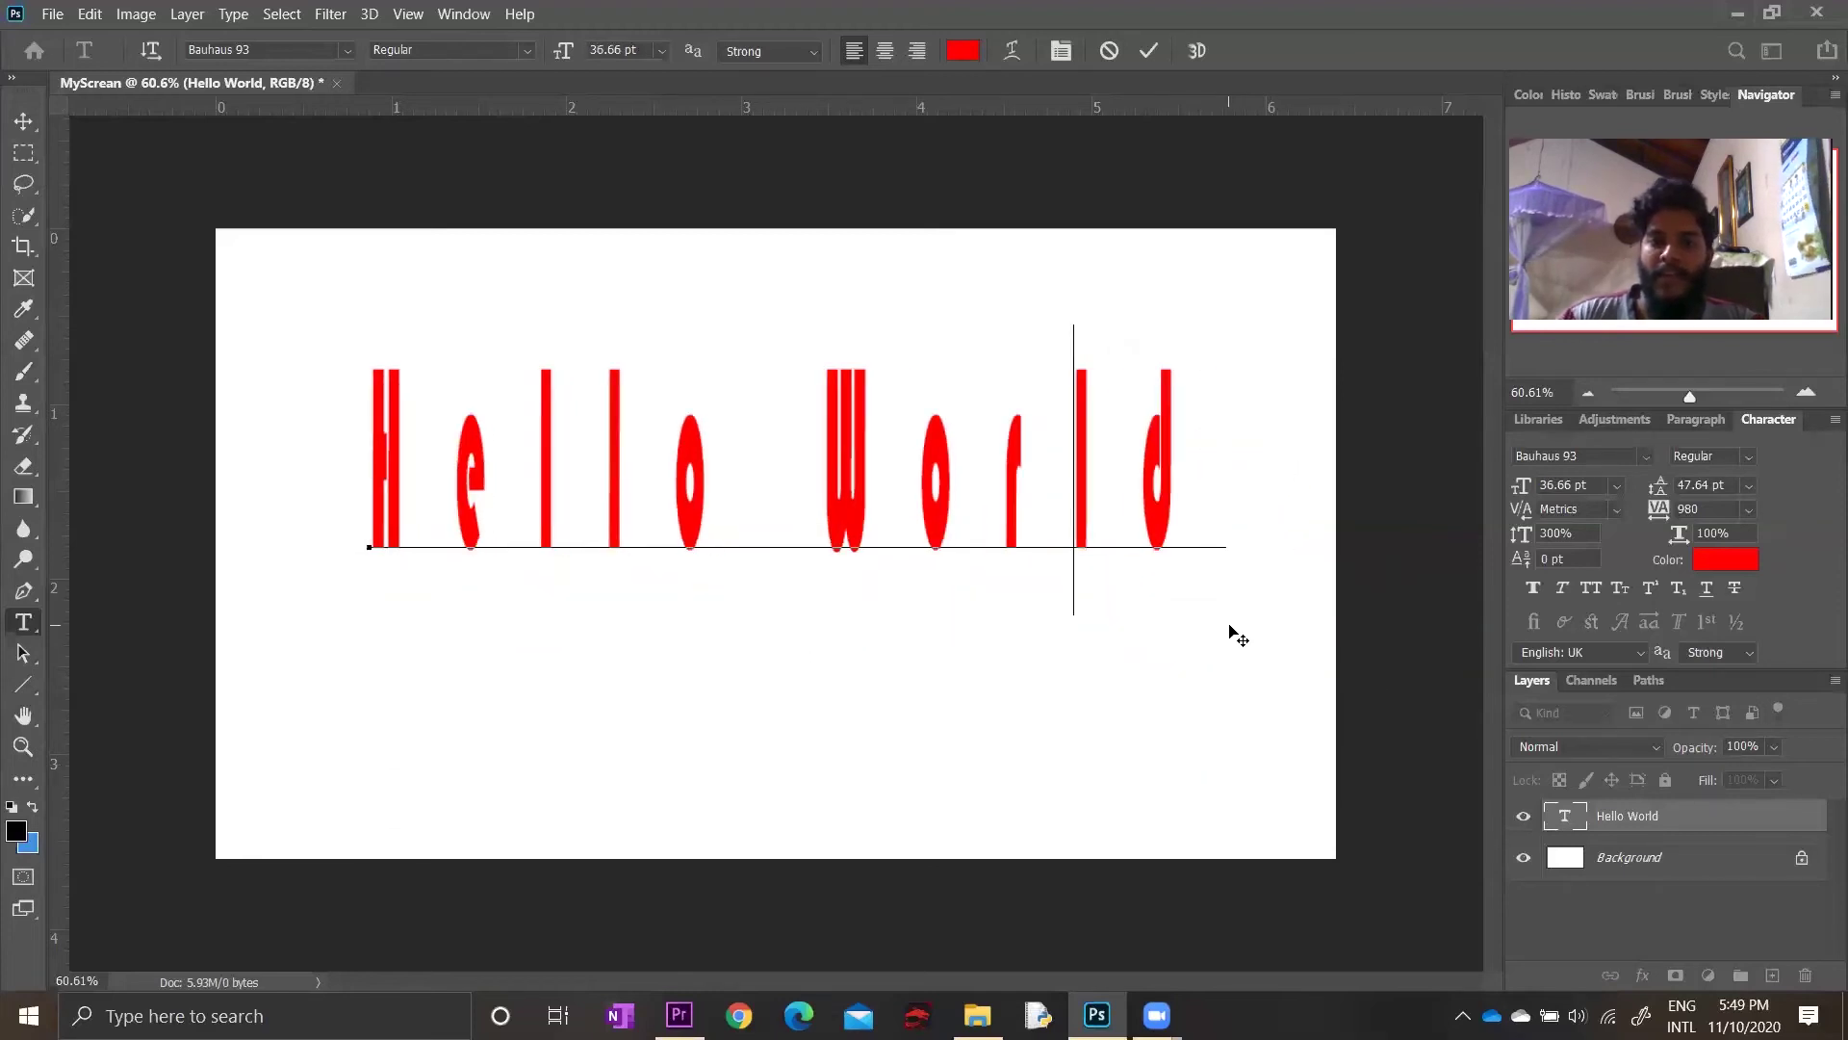
pyautogui.click(1629, 818)
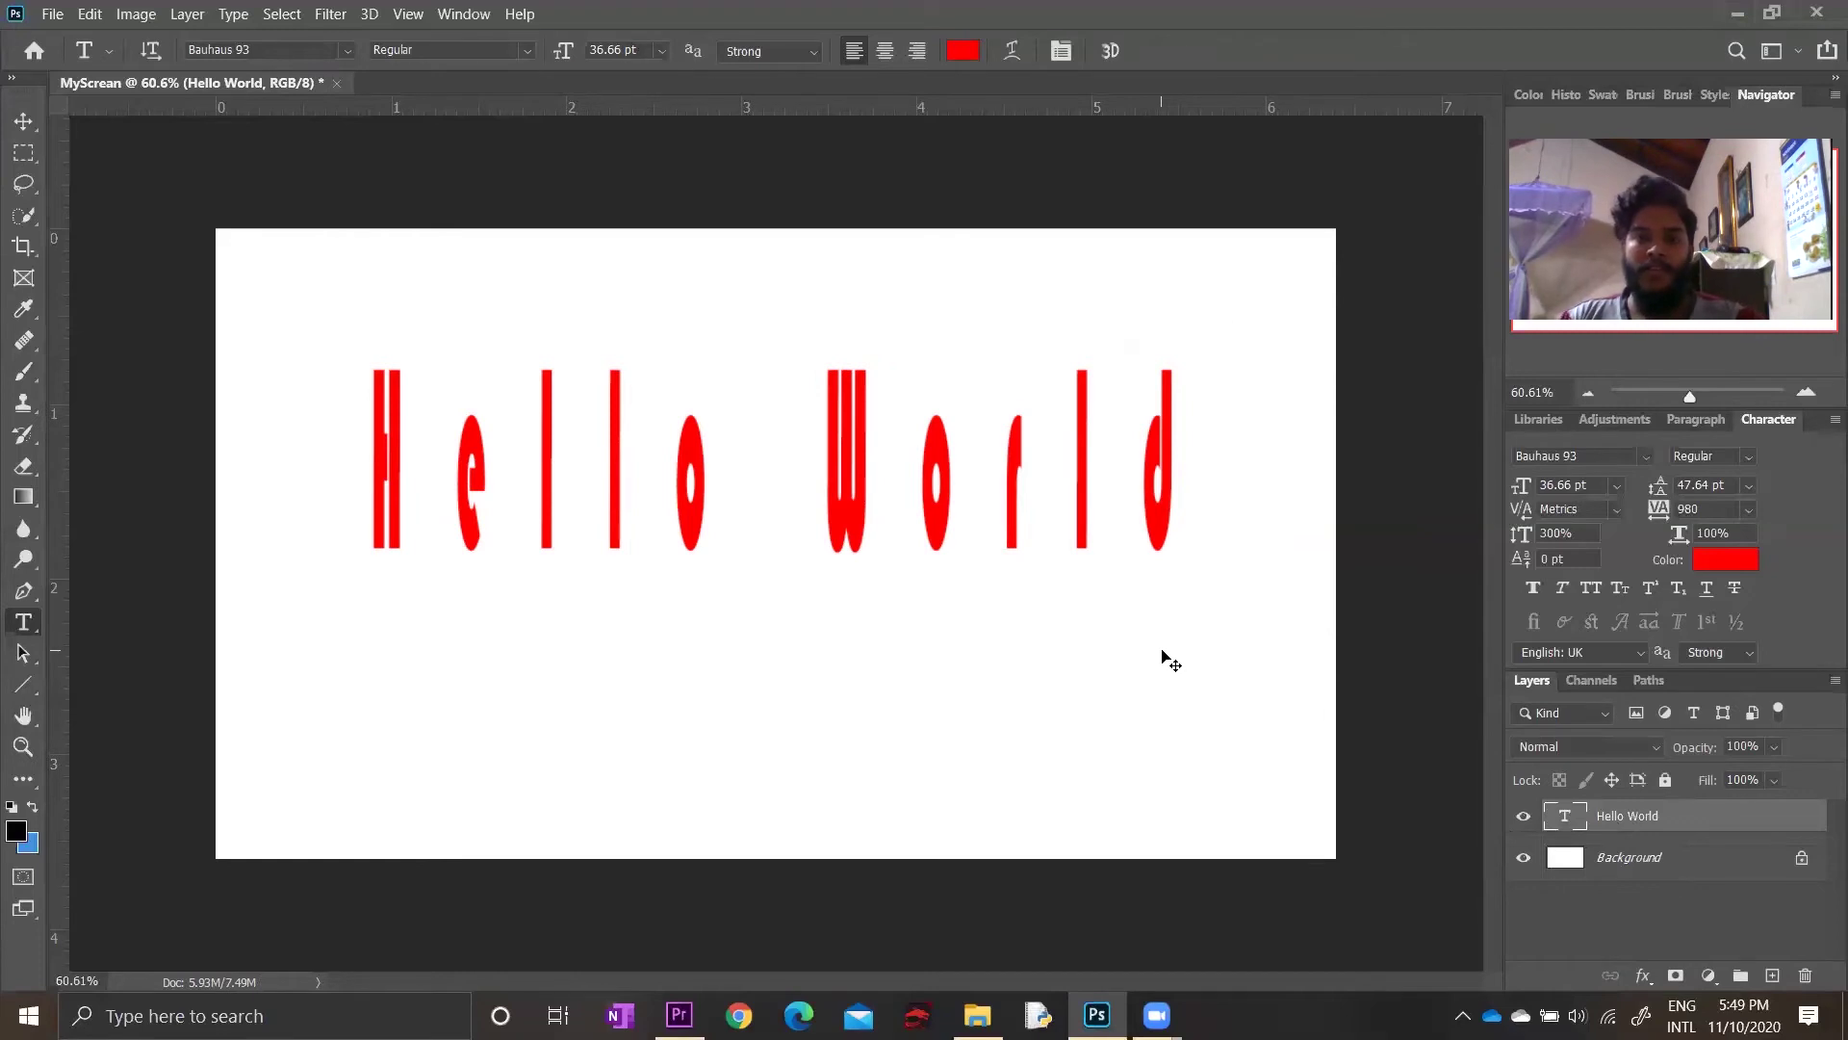
# Free-transform the Hello World text to 300% vertical scale (65.88 pt) and apply it
pyautogui.hotkey('ctrl', 't')
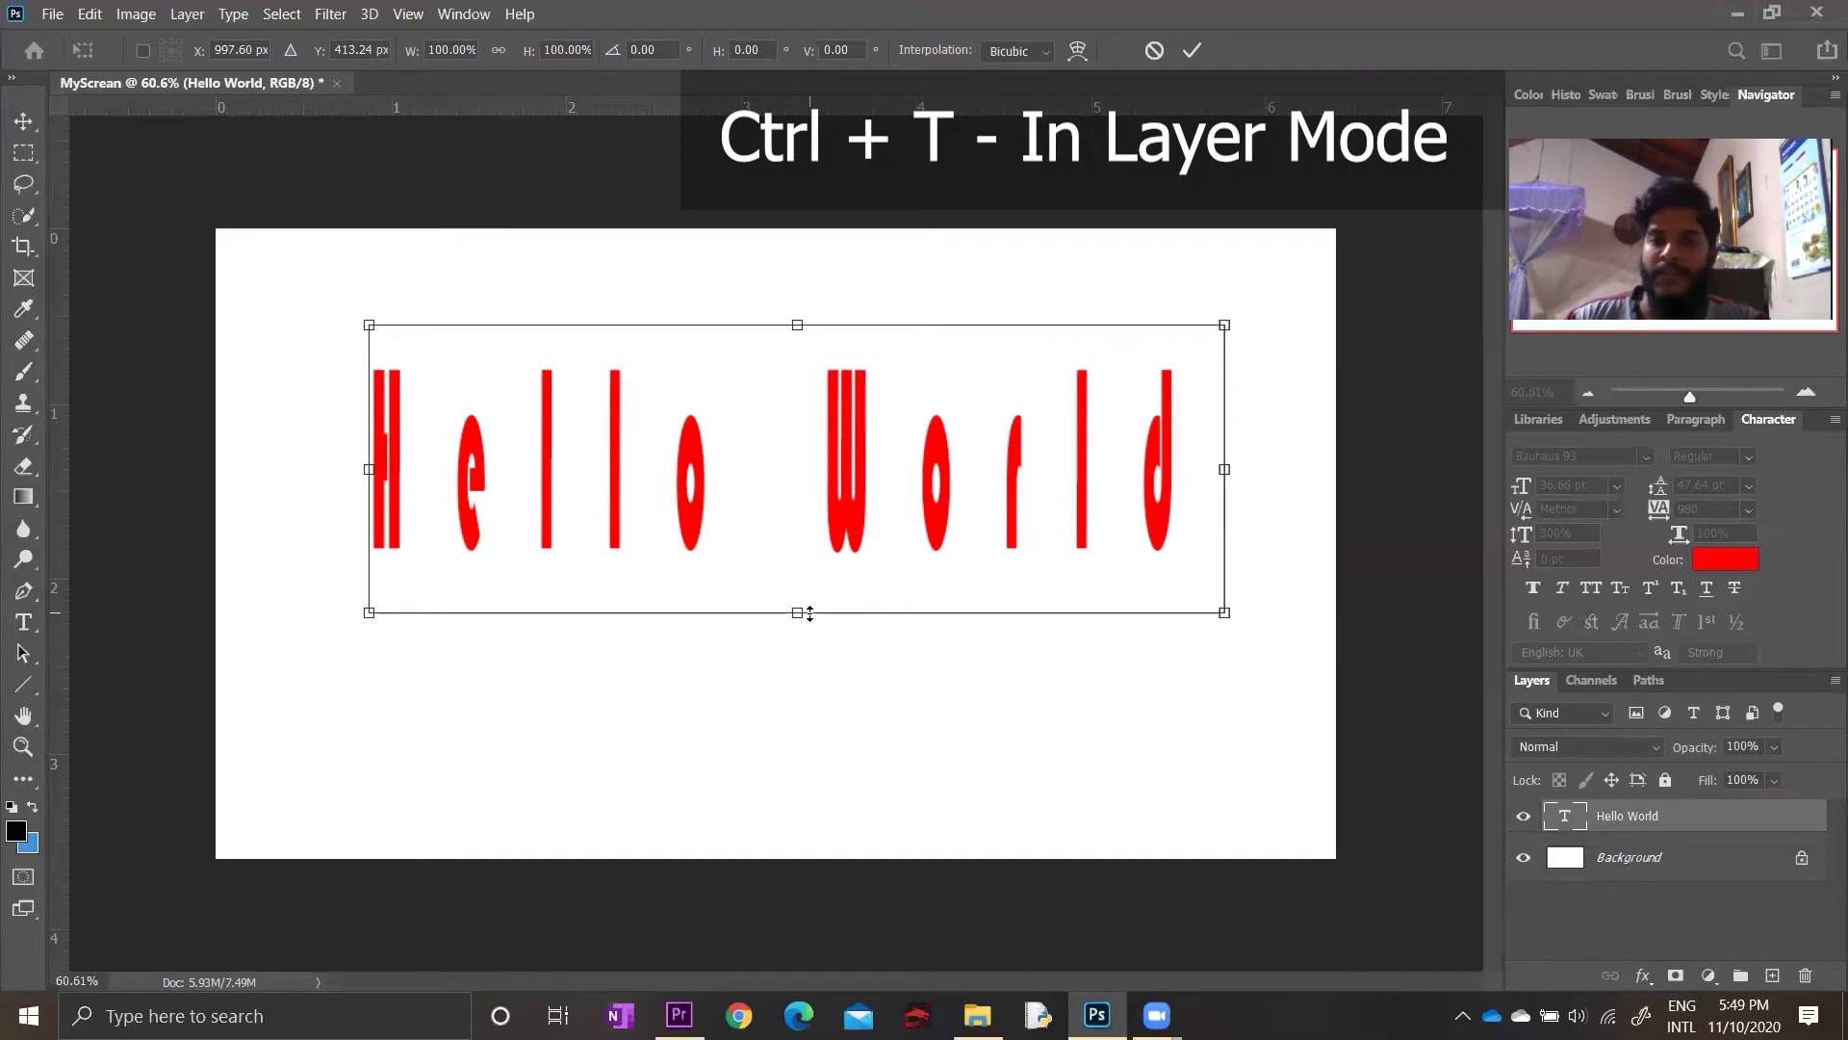
pyautogui.moveTo(797, 608); pyautogui.dragTo(769, 780)
pyautogui.moveTo(868, 810); pyautogui.dragTo(818, 749)
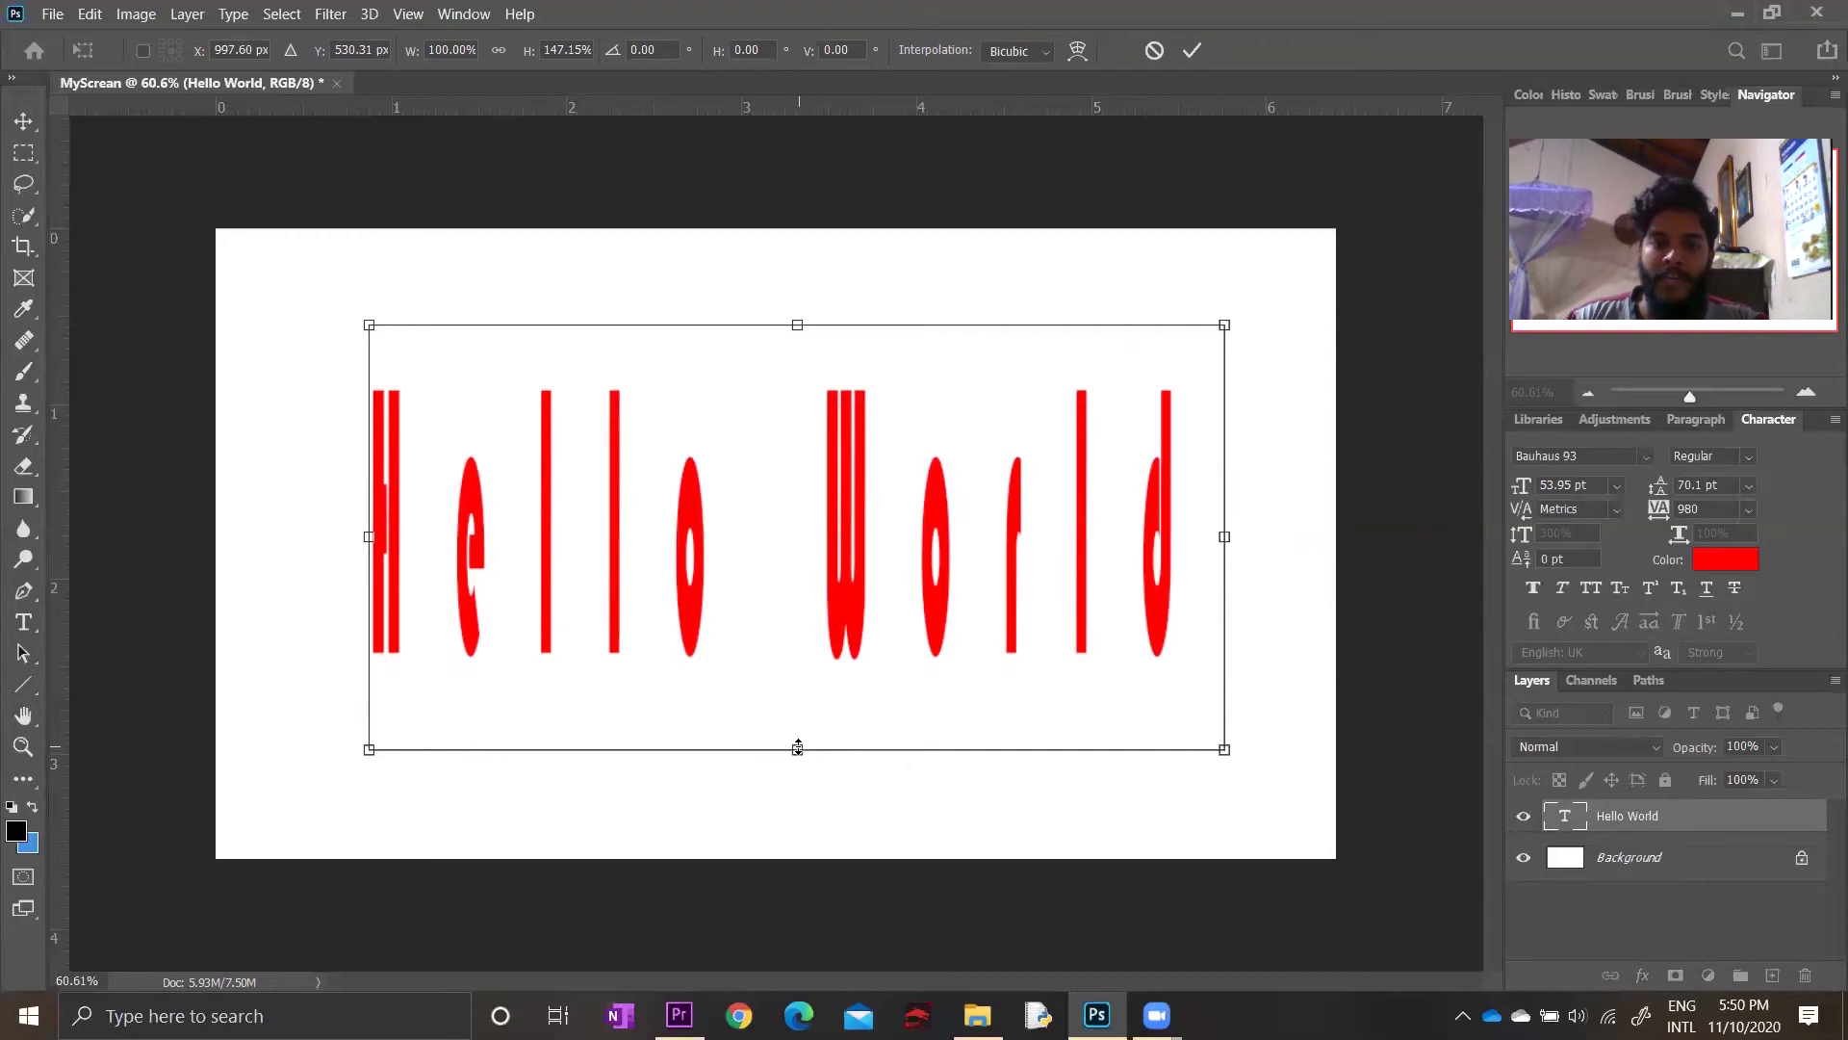
pyautogui.moveTo(797, 751)
pyautogui.mouseDown()
pyautogui.moveTo(680, 746)
pyautogui.moveTo(795, 729)
pyautogui.mouseUp()
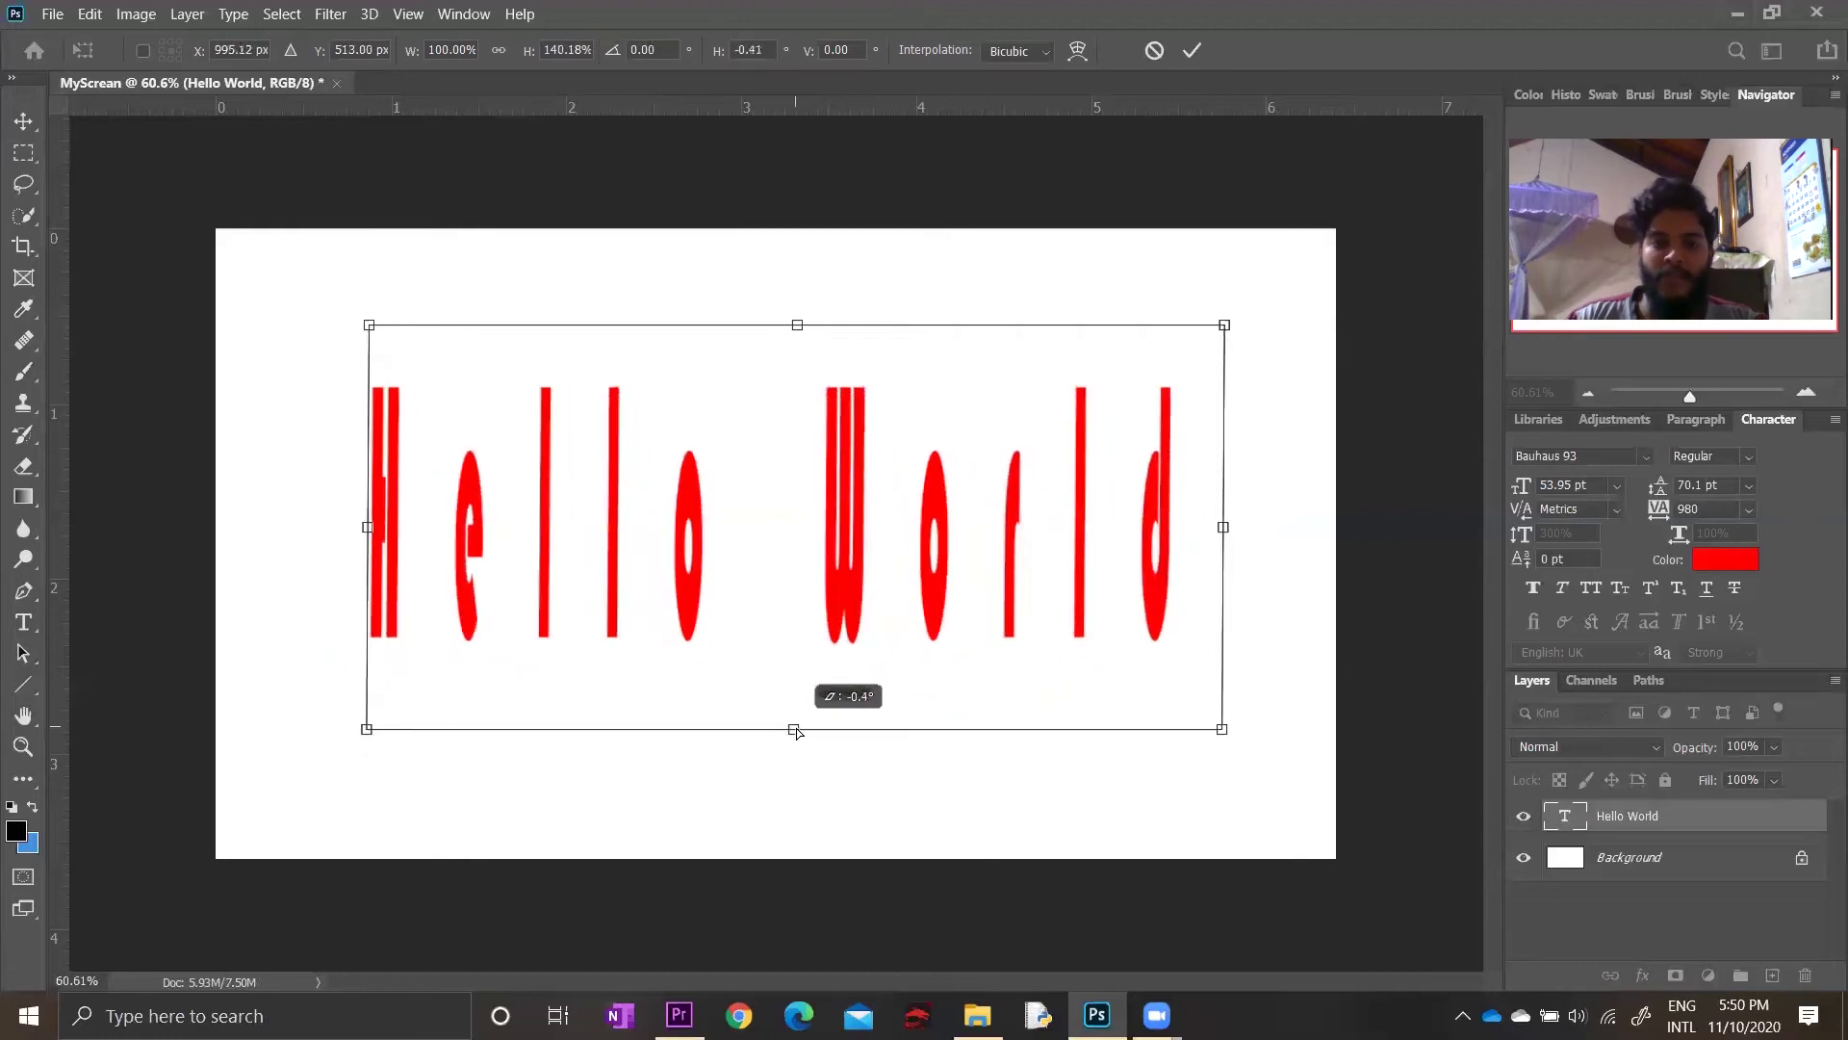
pyautogui.moveTo(794, 729)
pyautogui.mouseDown()
pyautogui.moveTo(776, 599)
pyautogui.moveTo(776, 747)
pyautogui.moveTo(776, 541)
pyautogui.moveTo(769, 795)
pyautogui.mouseUp()
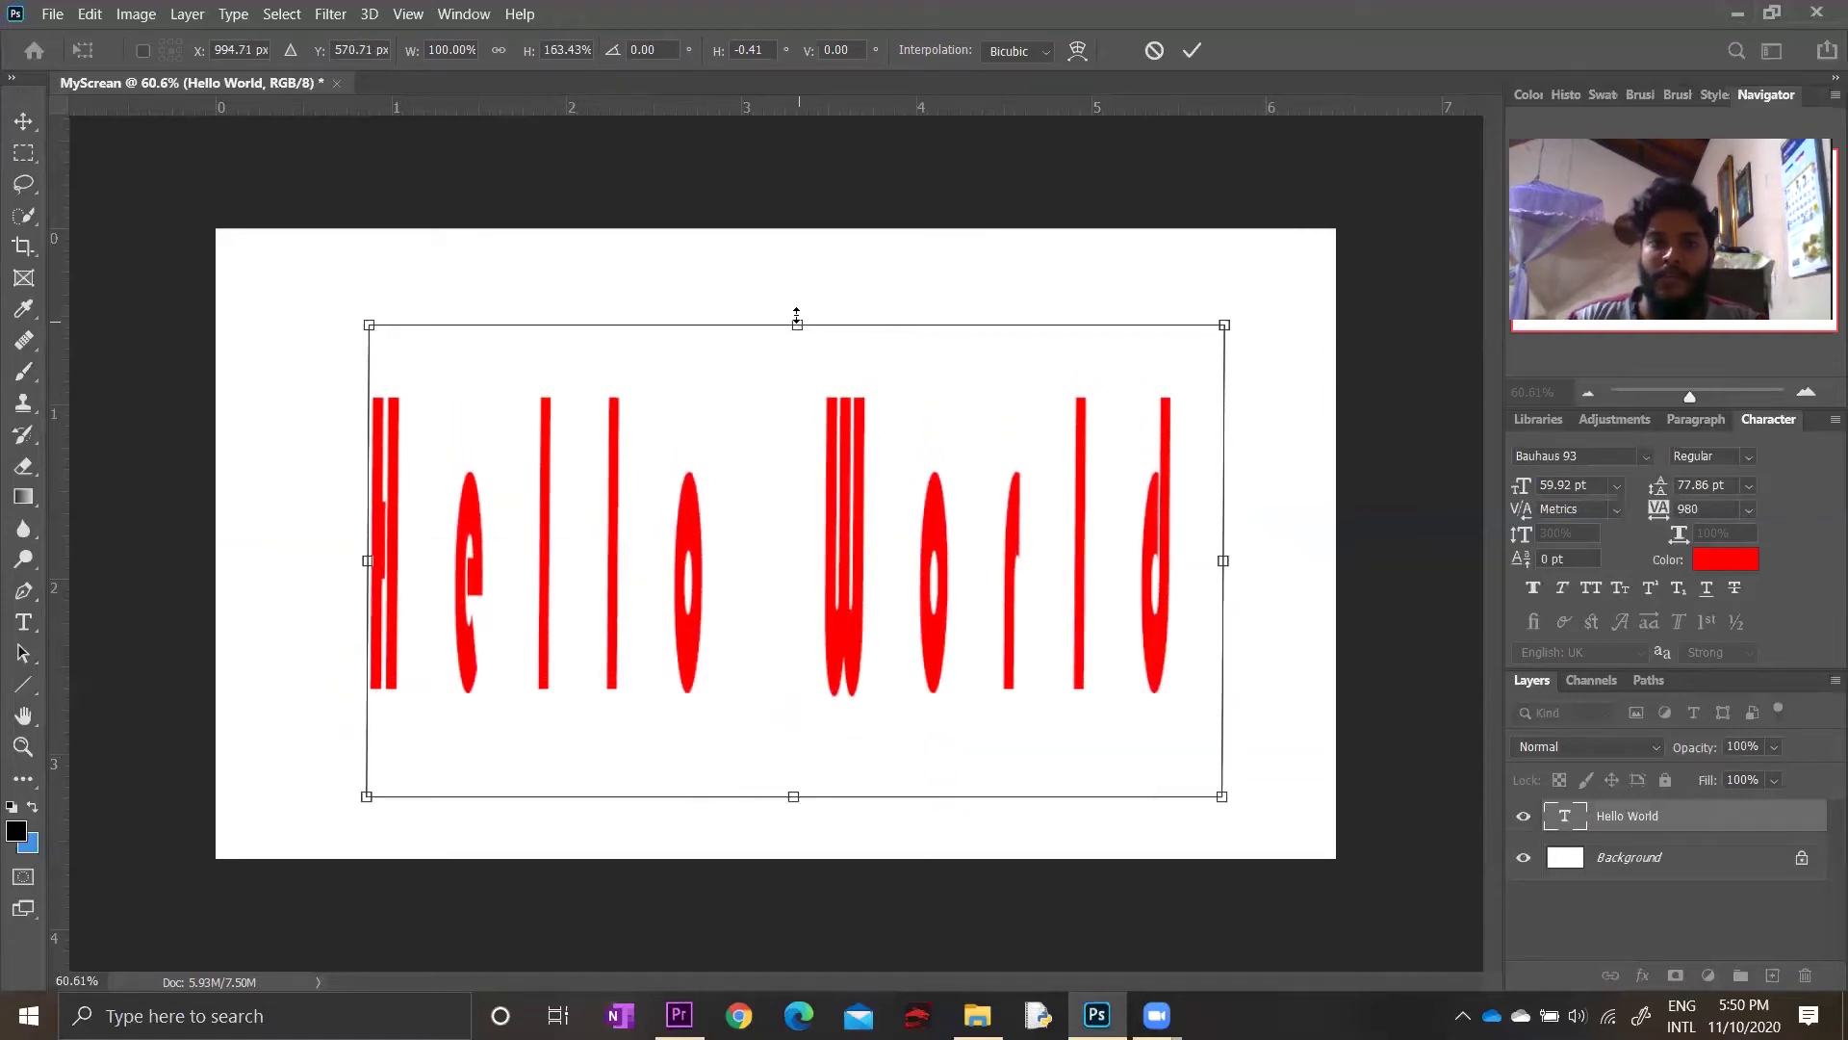
pyautogui.moveTo(796, 318); pyautogui.dragTo(797, 278)
pyautogui.click(1601, 923)
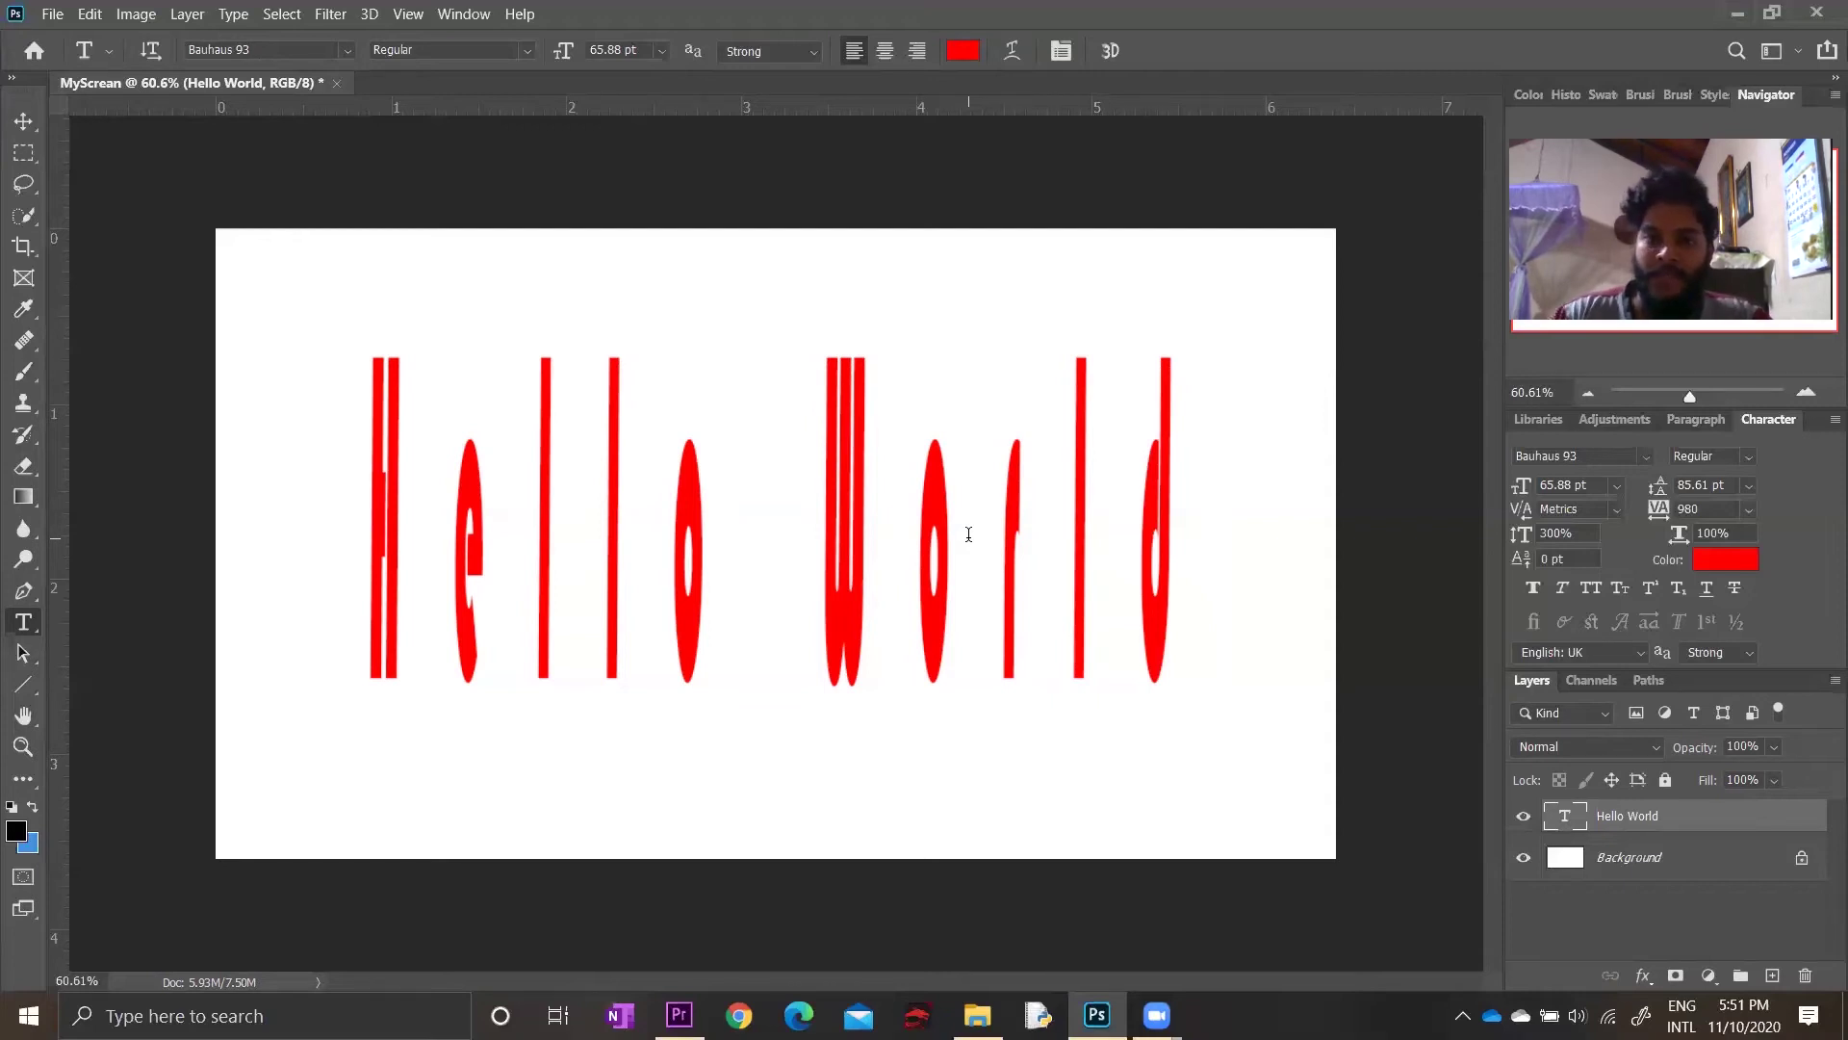
# Start a fresh free transform on the Hello World text and select the W field
pyautogui.hotkey('ctrl', 't')
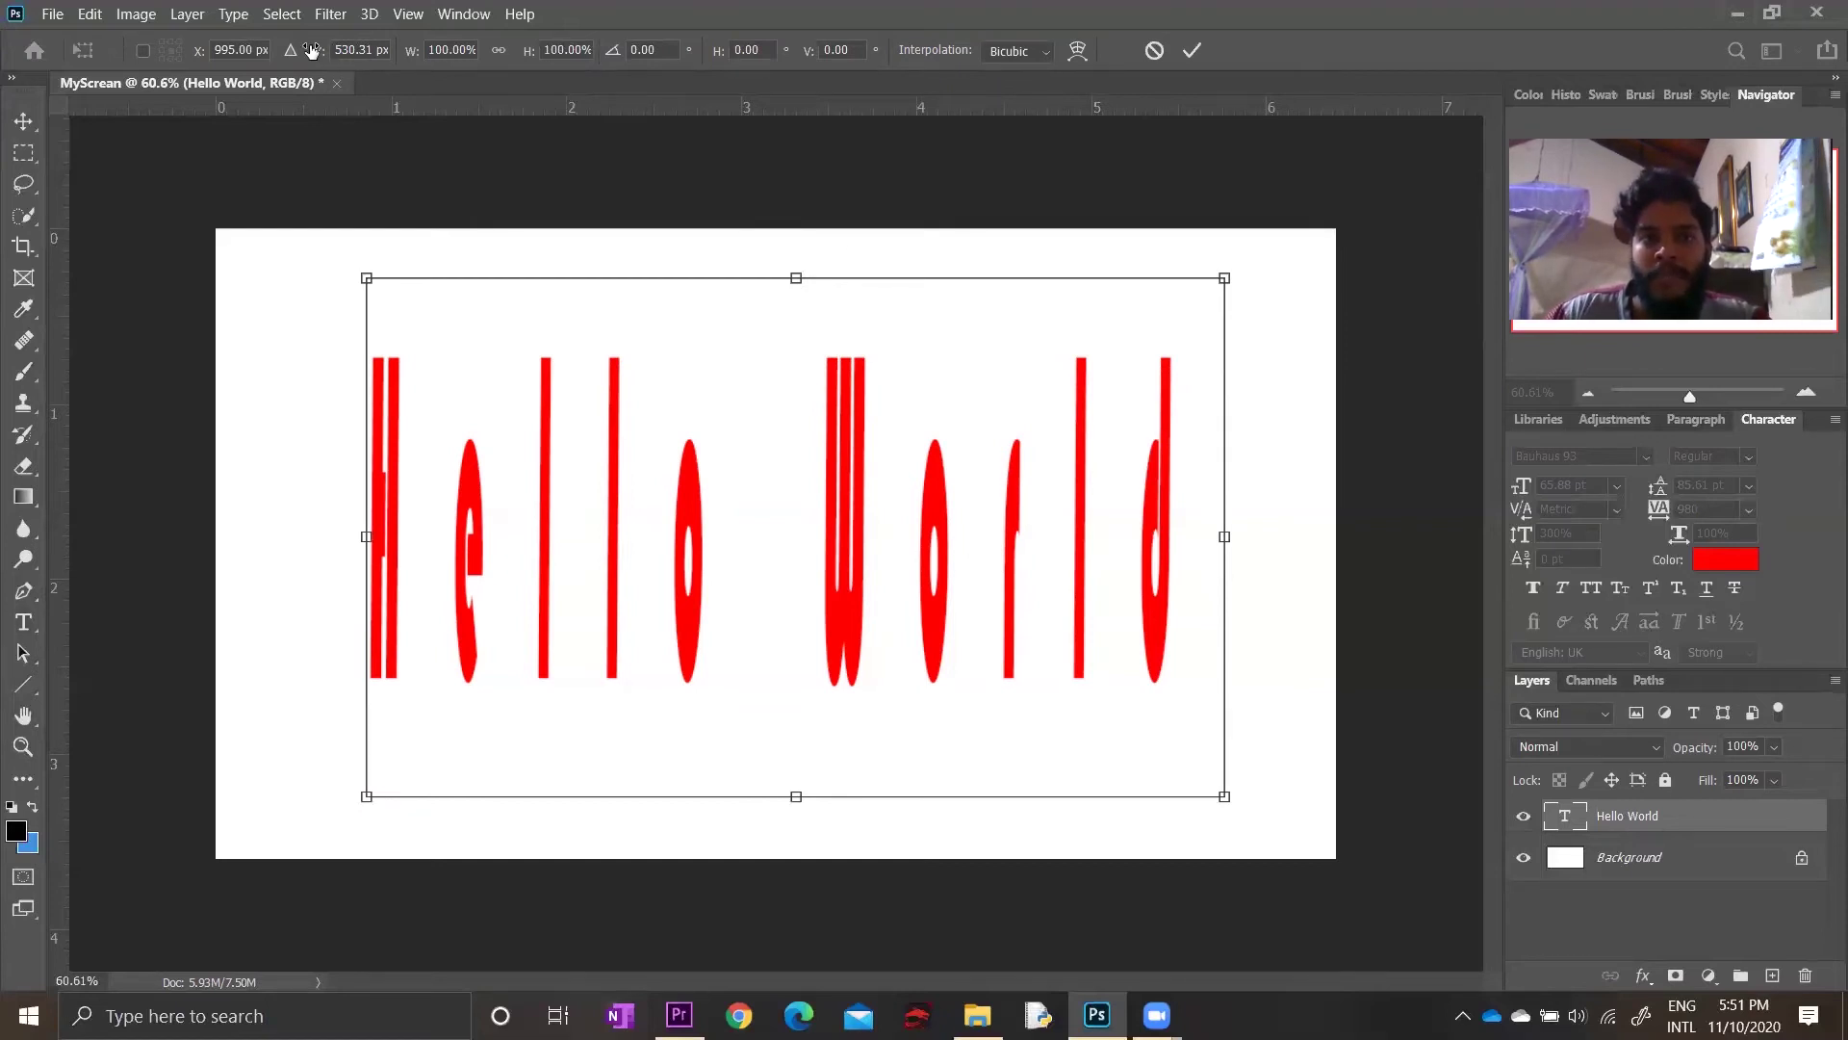
pyautogui.click(421, 51)
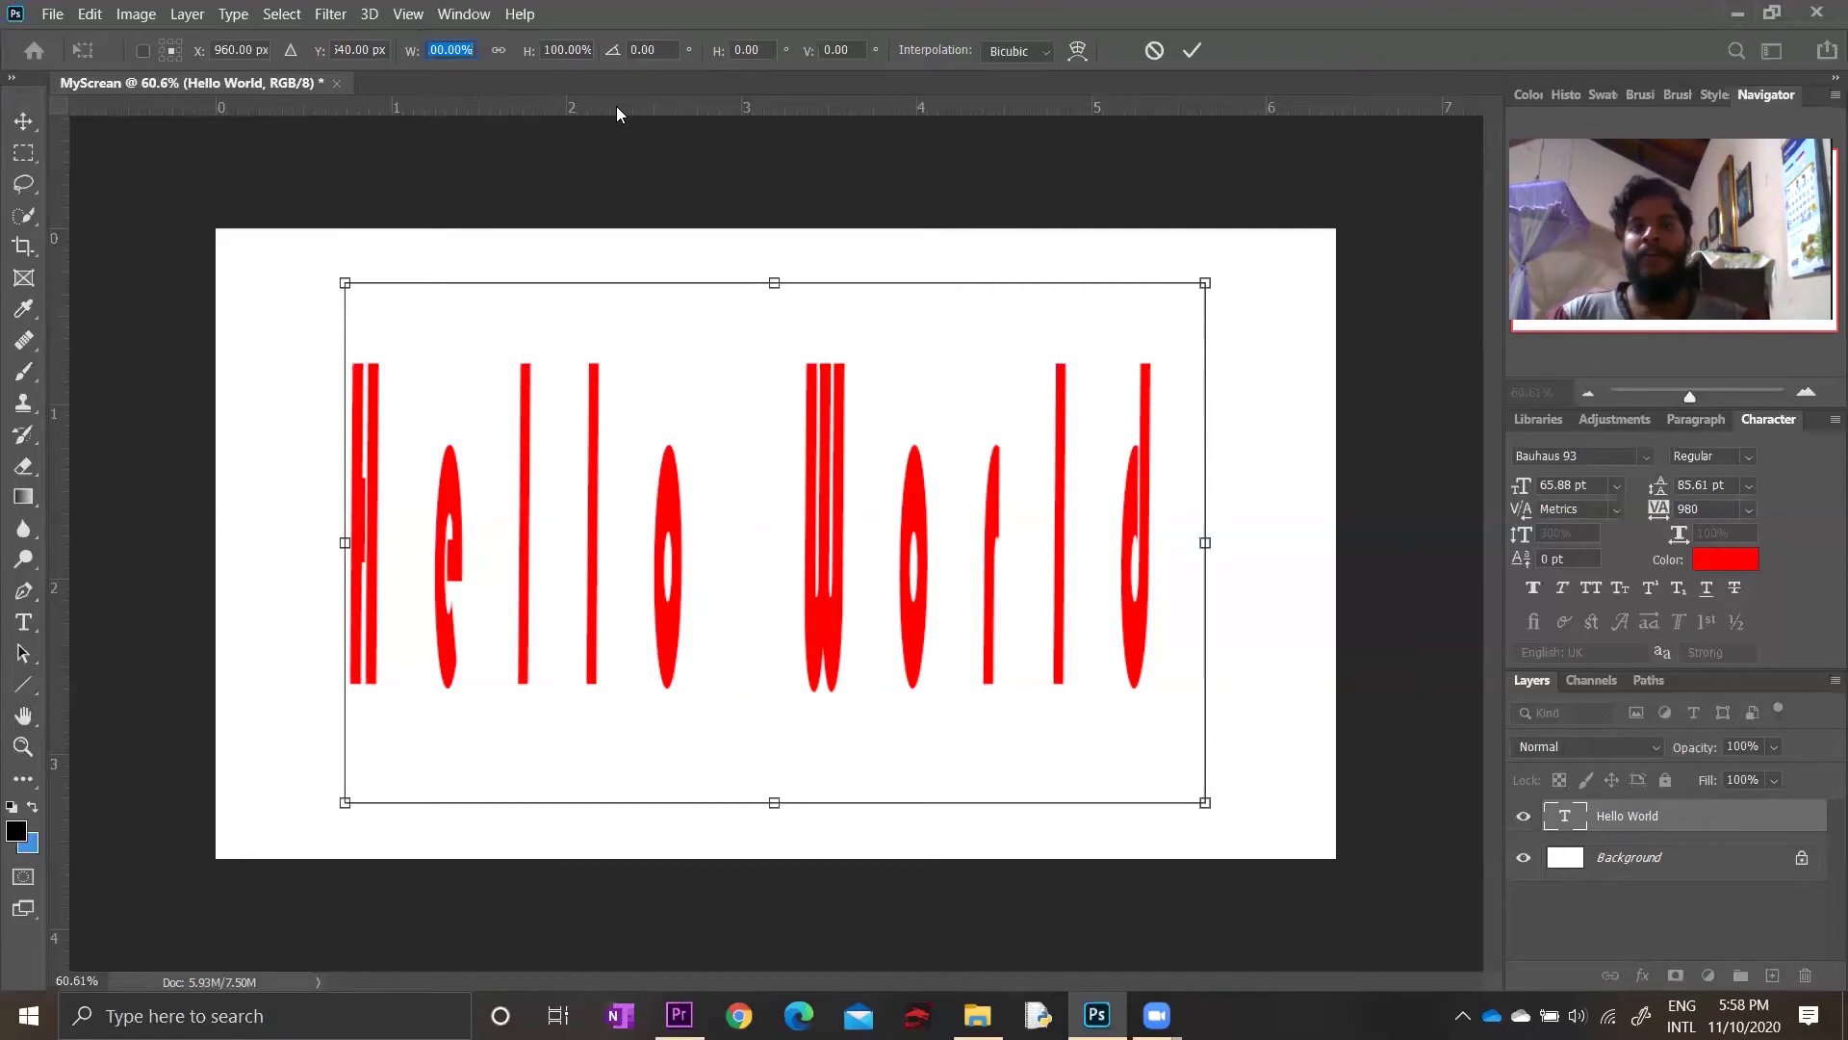
# Try a 30° rotation in the transform options, then set rotation back to 0°
pyautogui.moveTo(564, 79); pyautogui.dragTo(568, 81)
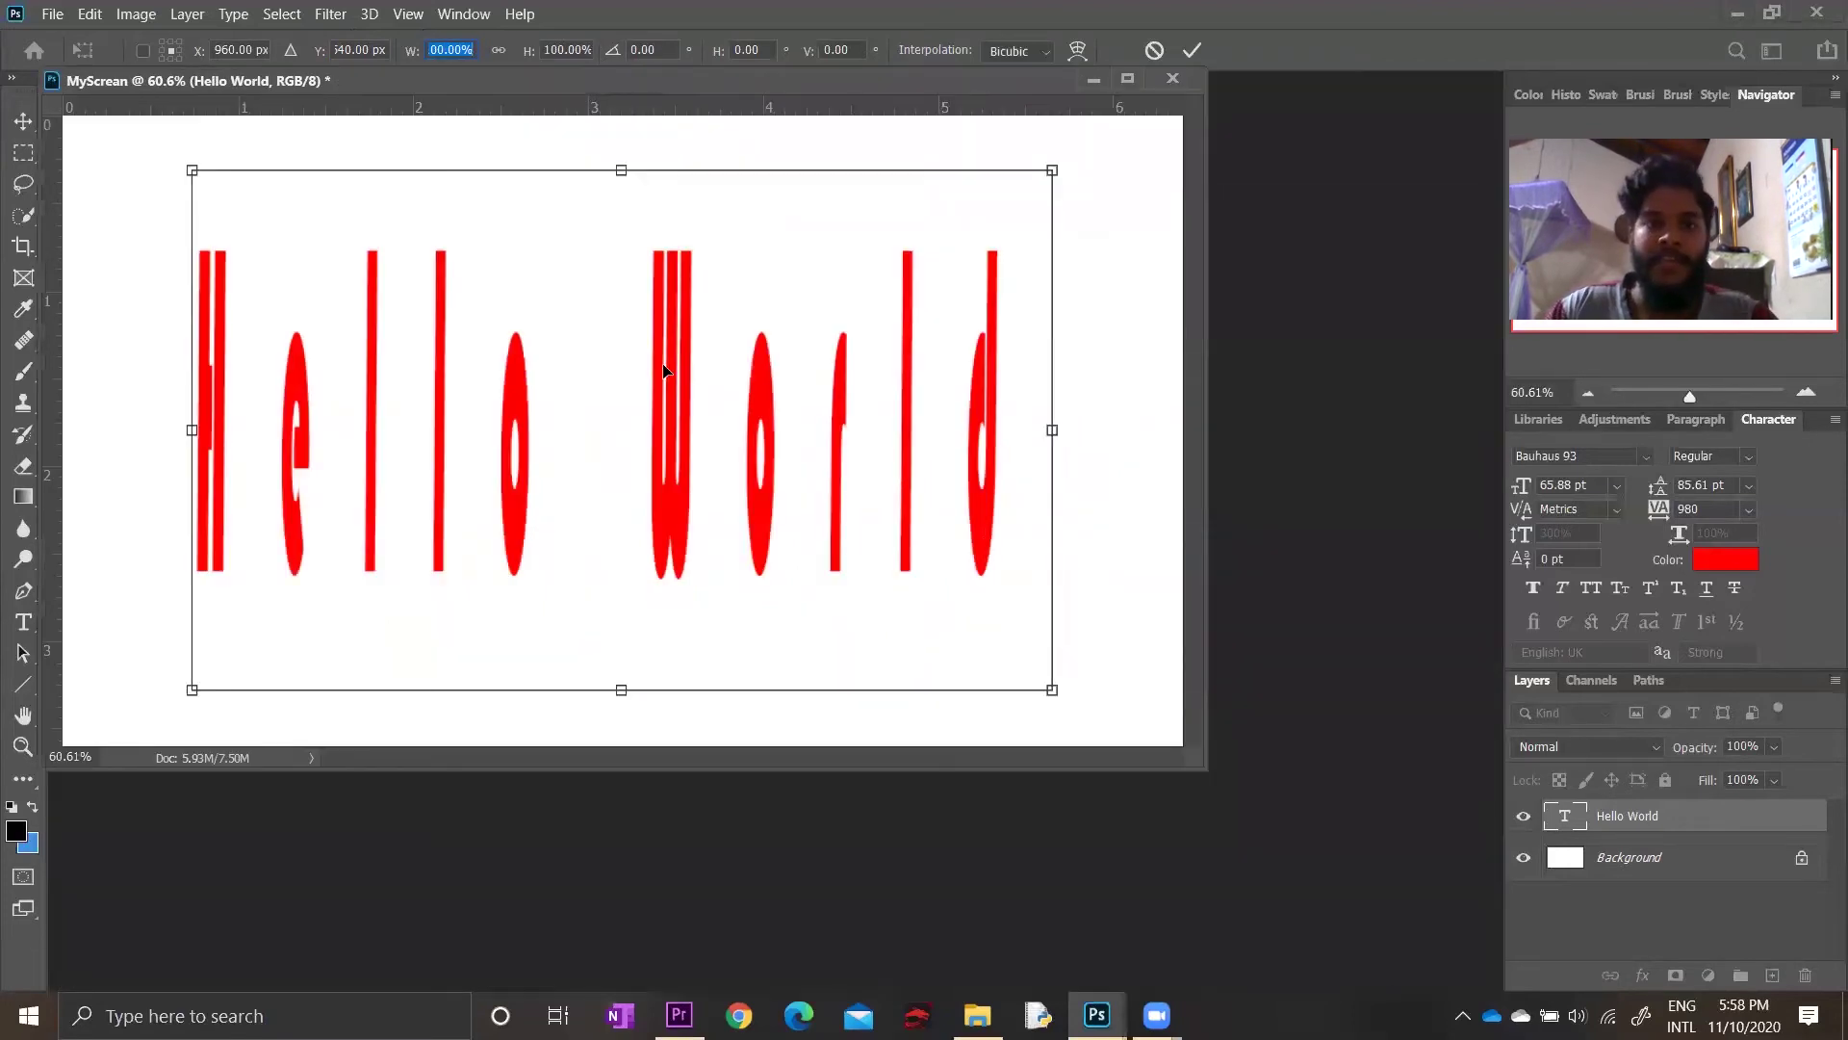
pyautogui.write('10')
pyautogui.press('Tab')
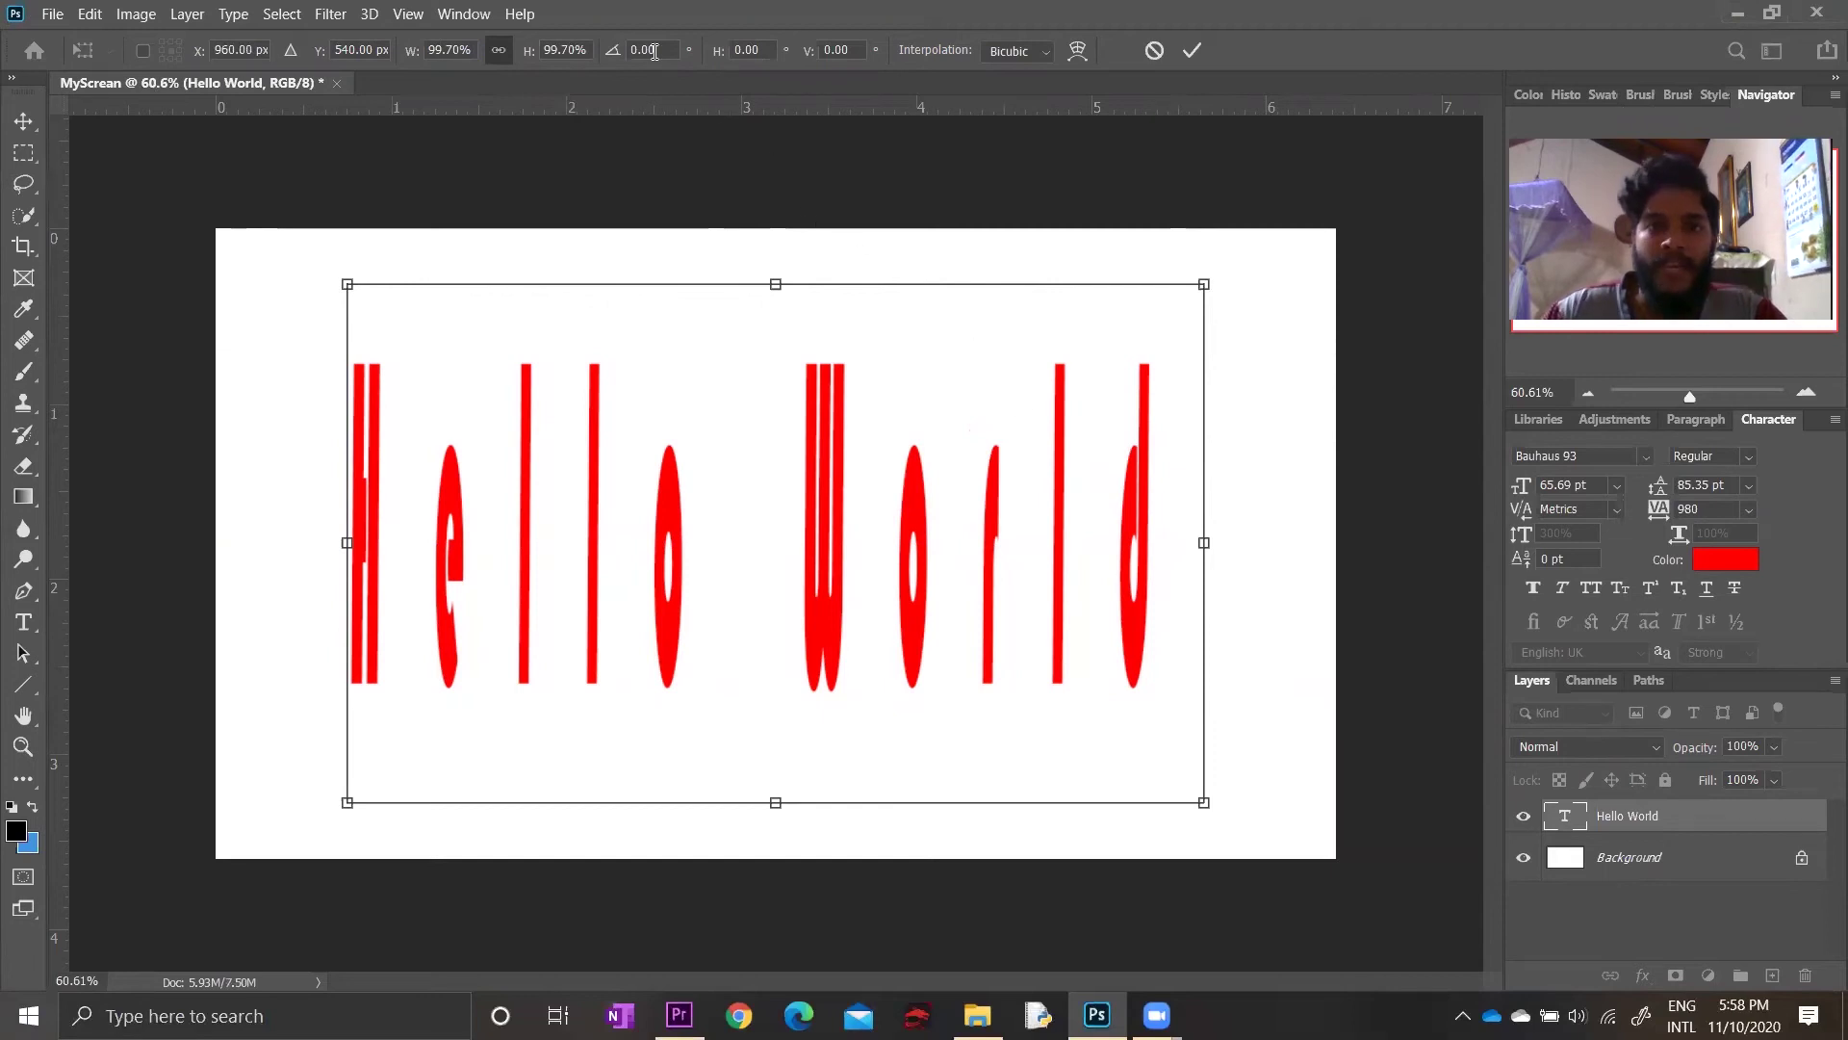
pyautogui.click(657, 51)
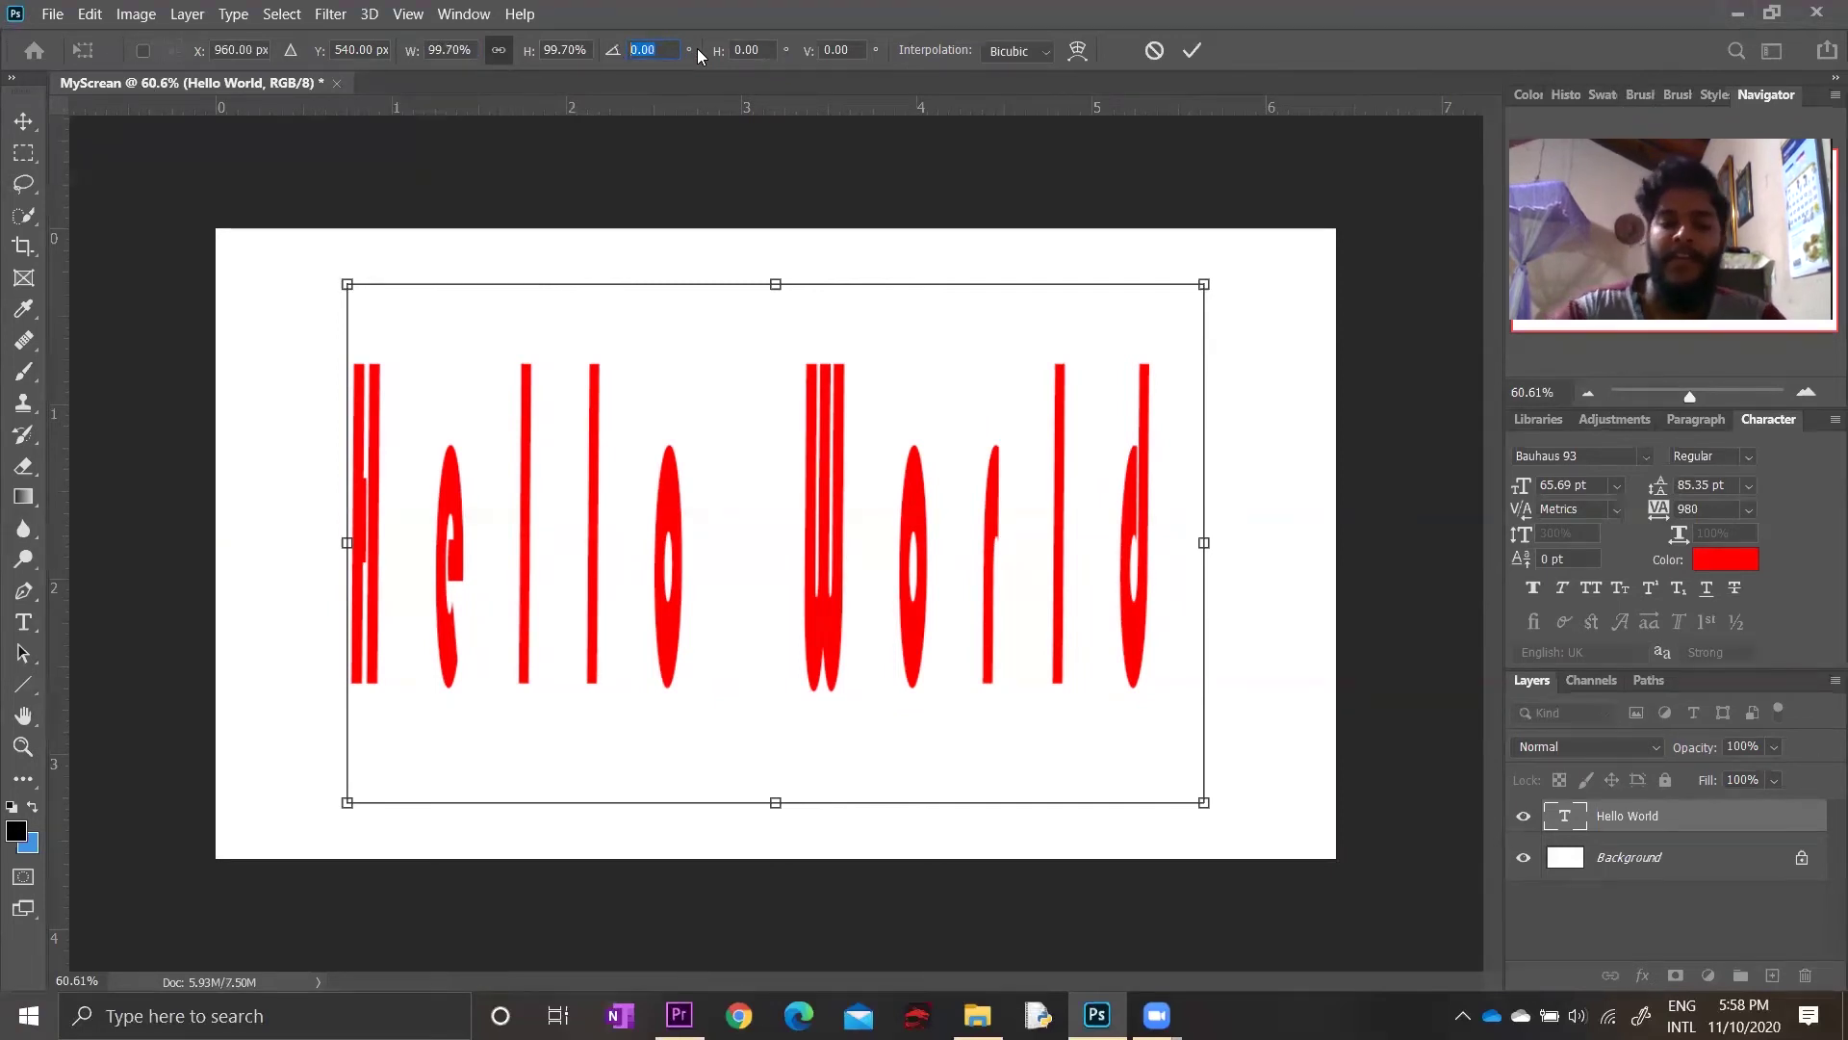
pyautogui.write('30')
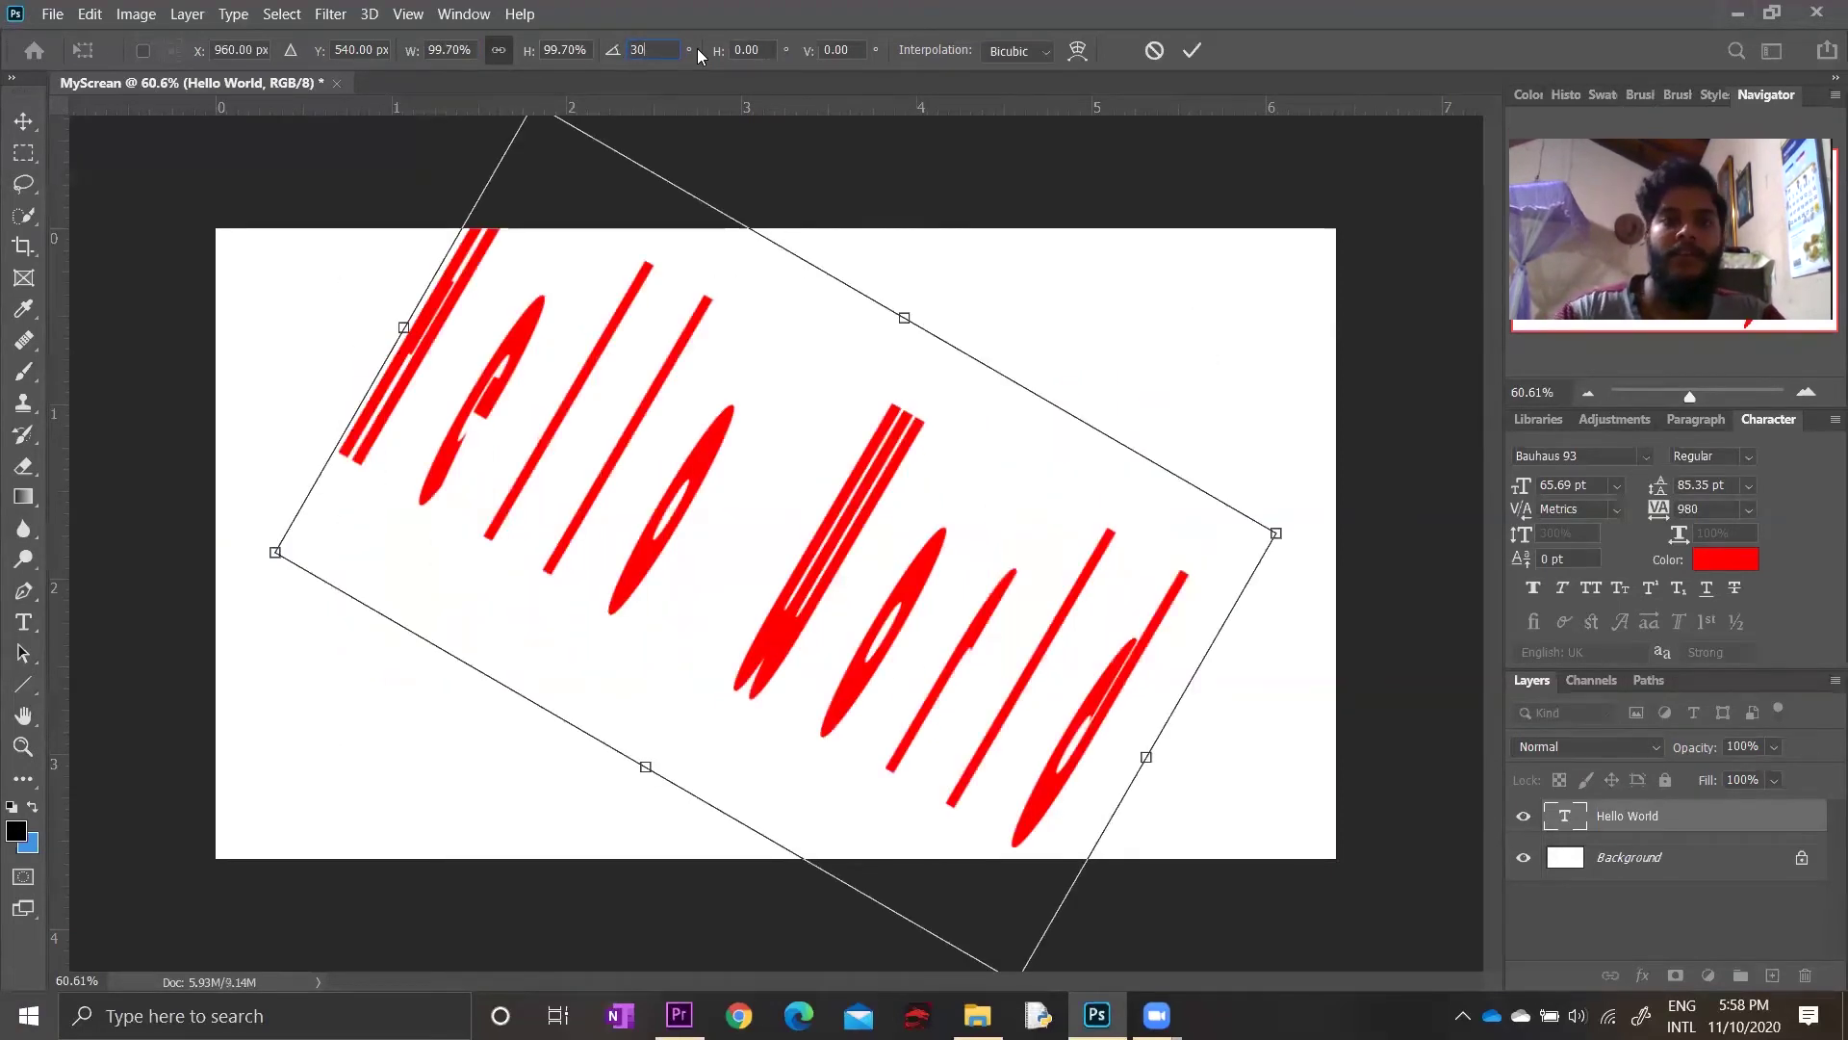
pyautogui.press('BackSpace')
pyautogui.press('BackSpace')
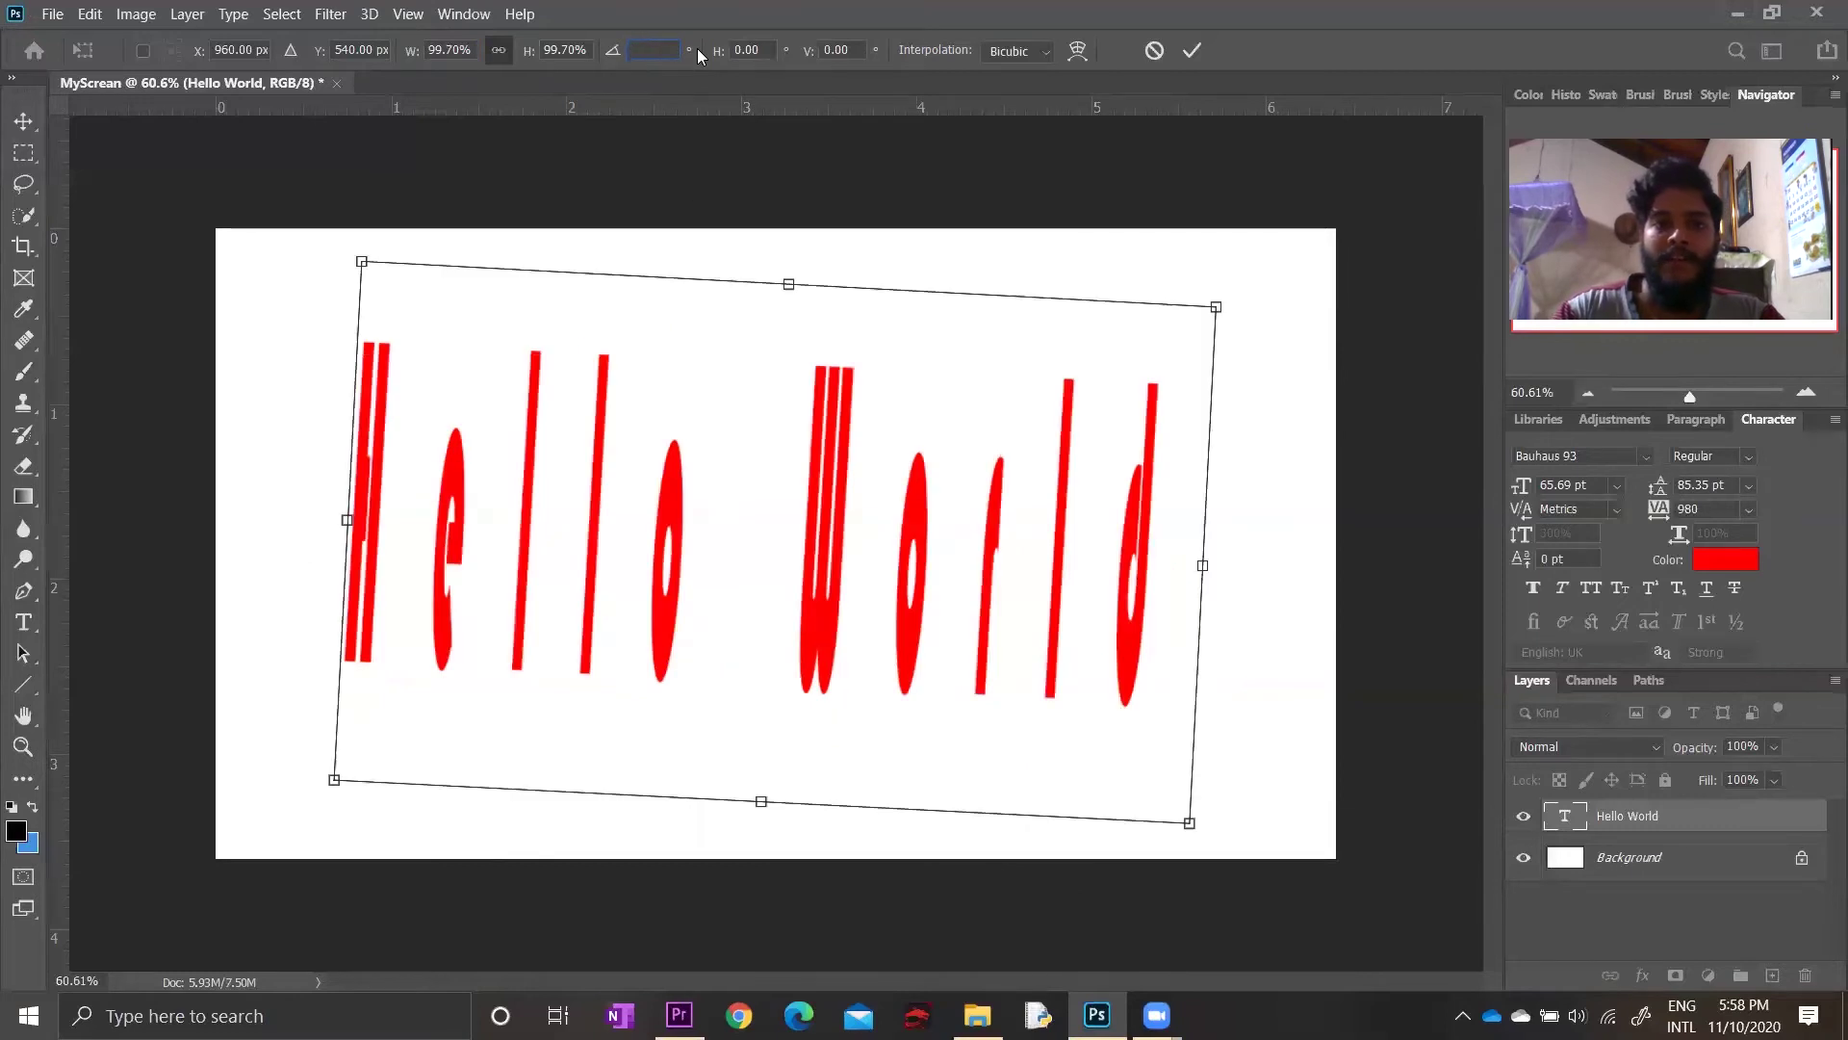
pyautogui.write('0')
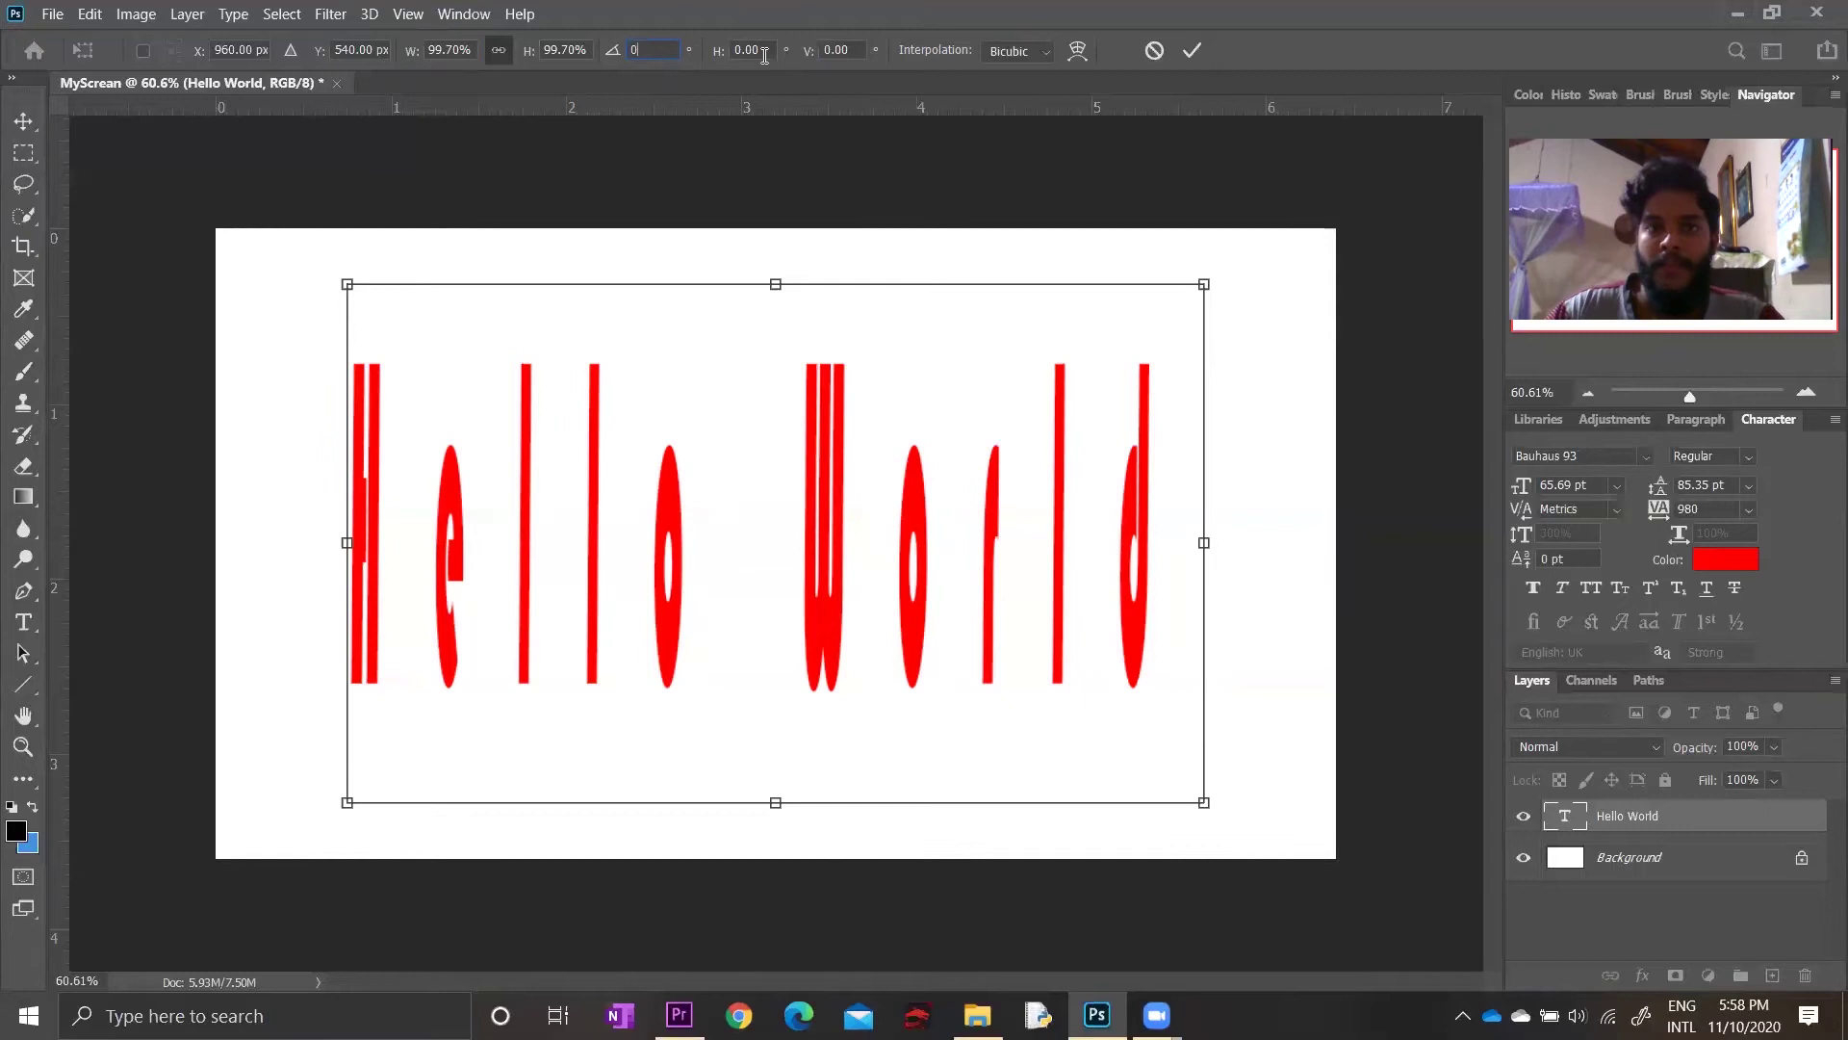
pyautogui.click(732, 44)
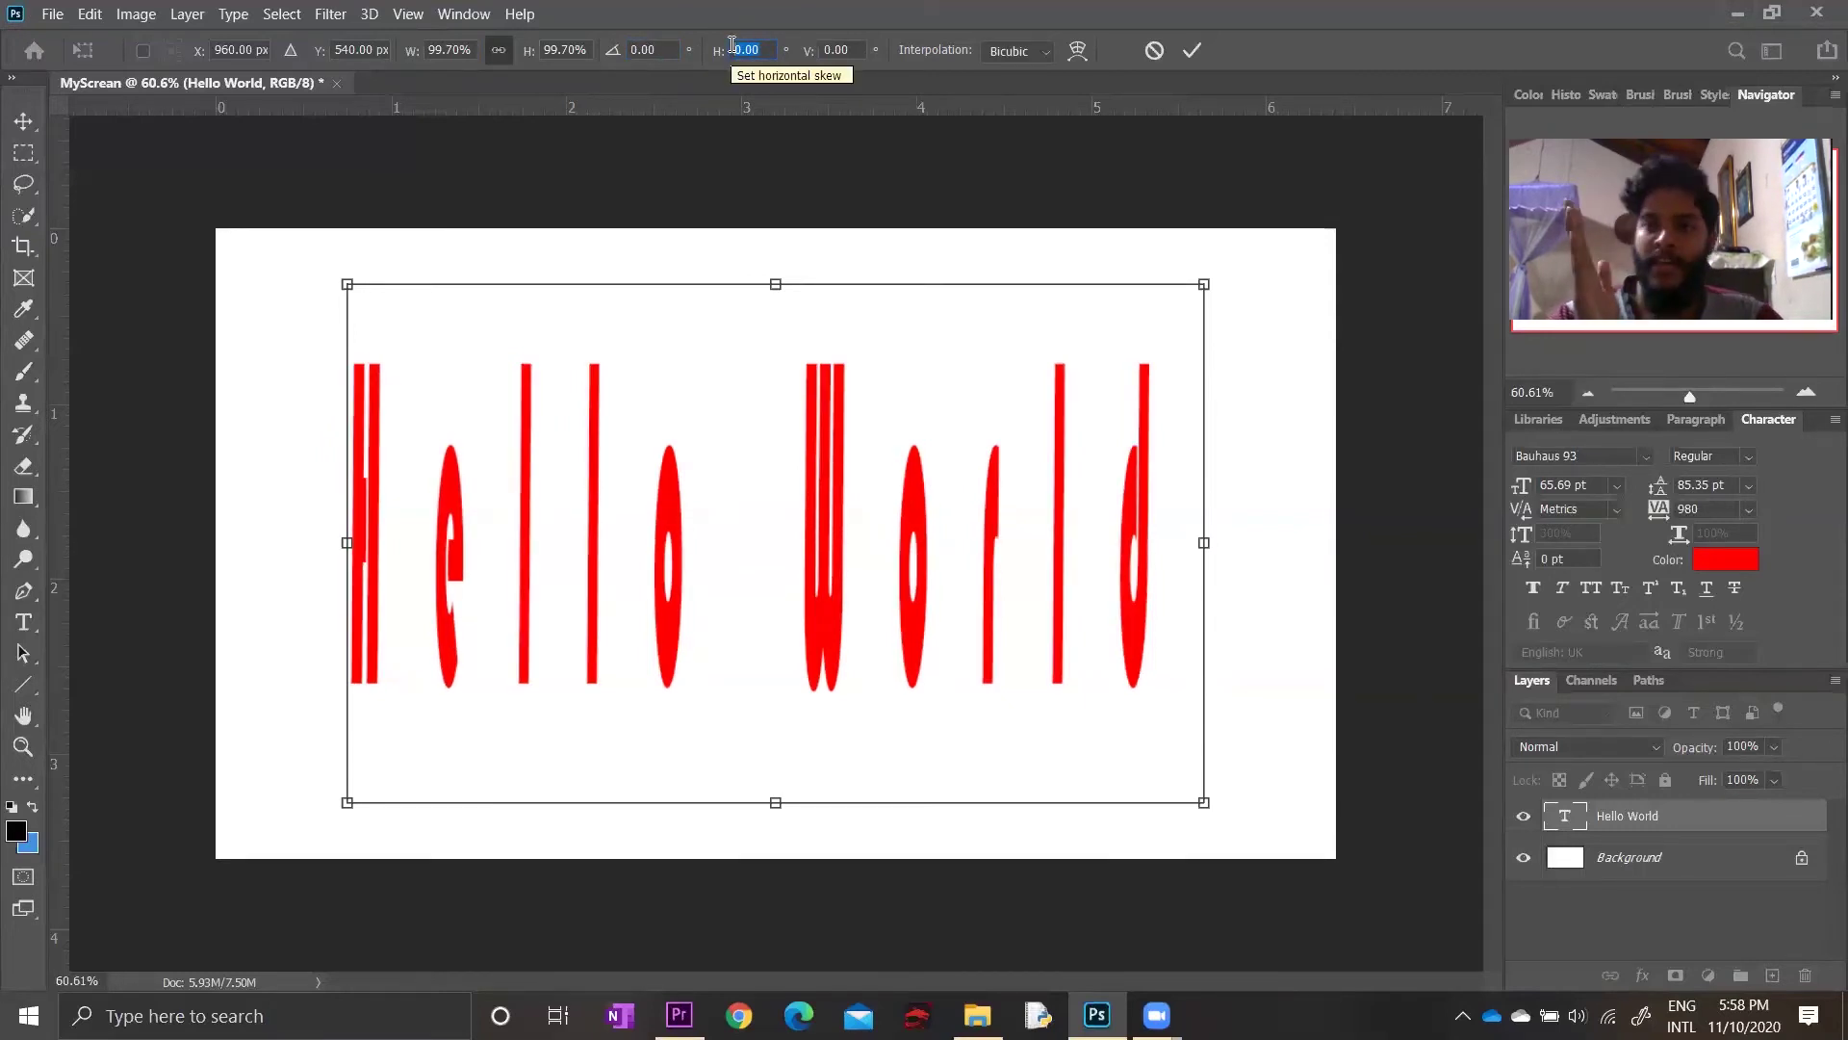
# Try several horizontal skew values, clear them, and enter a 10° vertical skew
pyautogui.write('10')
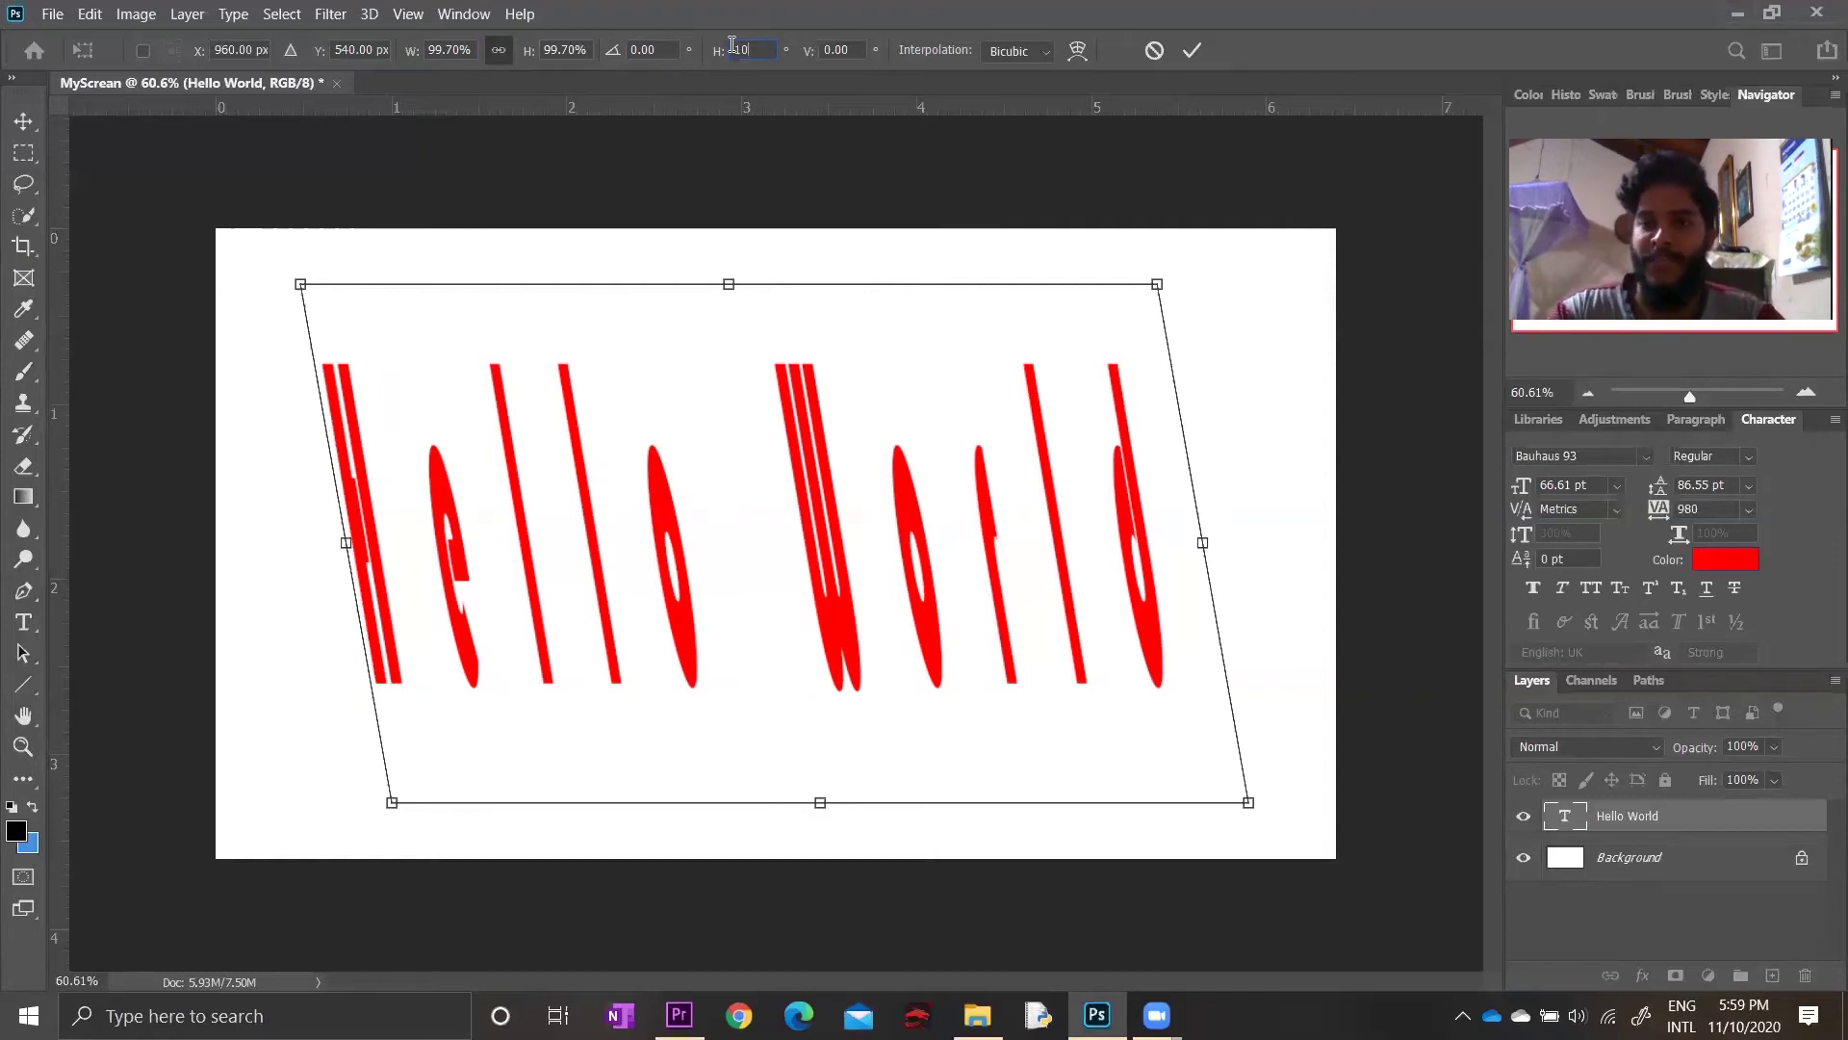
pyautogui.press('BackSpace')
pyautogui.press('BackSpace')
pyautogui.write('1')
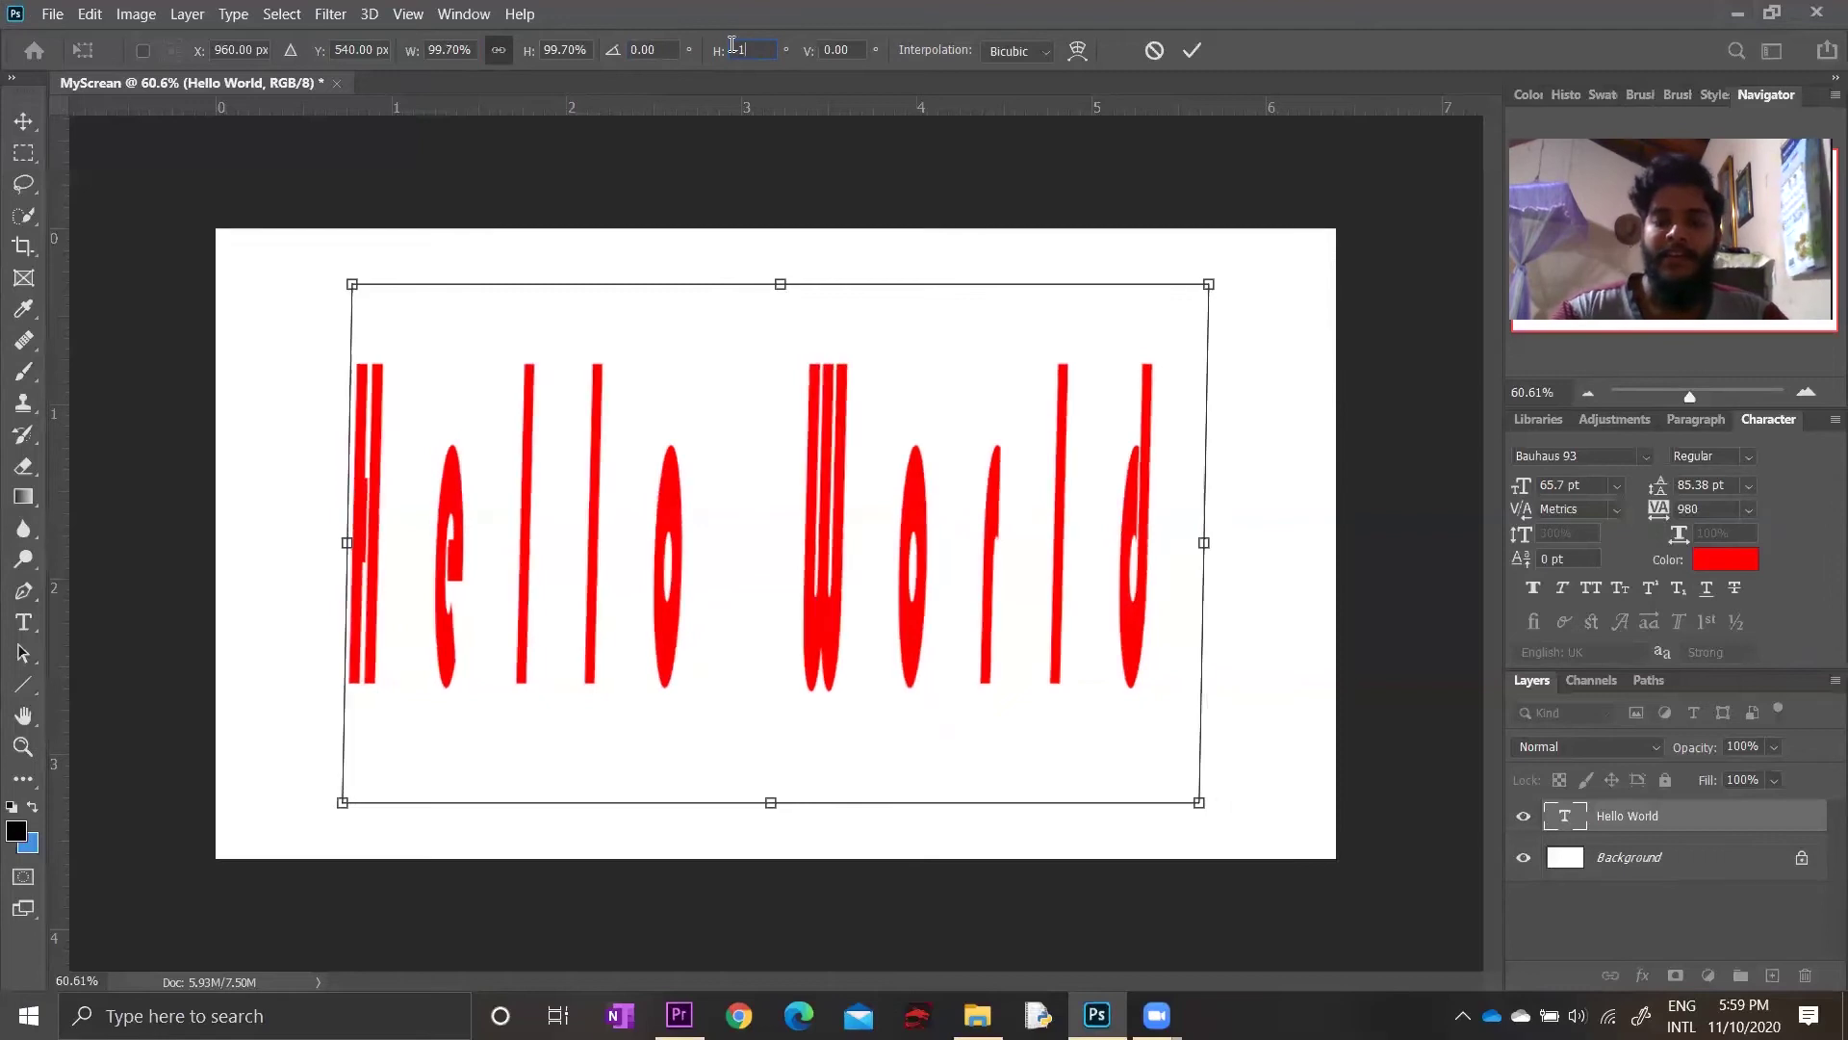
pyautogui.write('0')
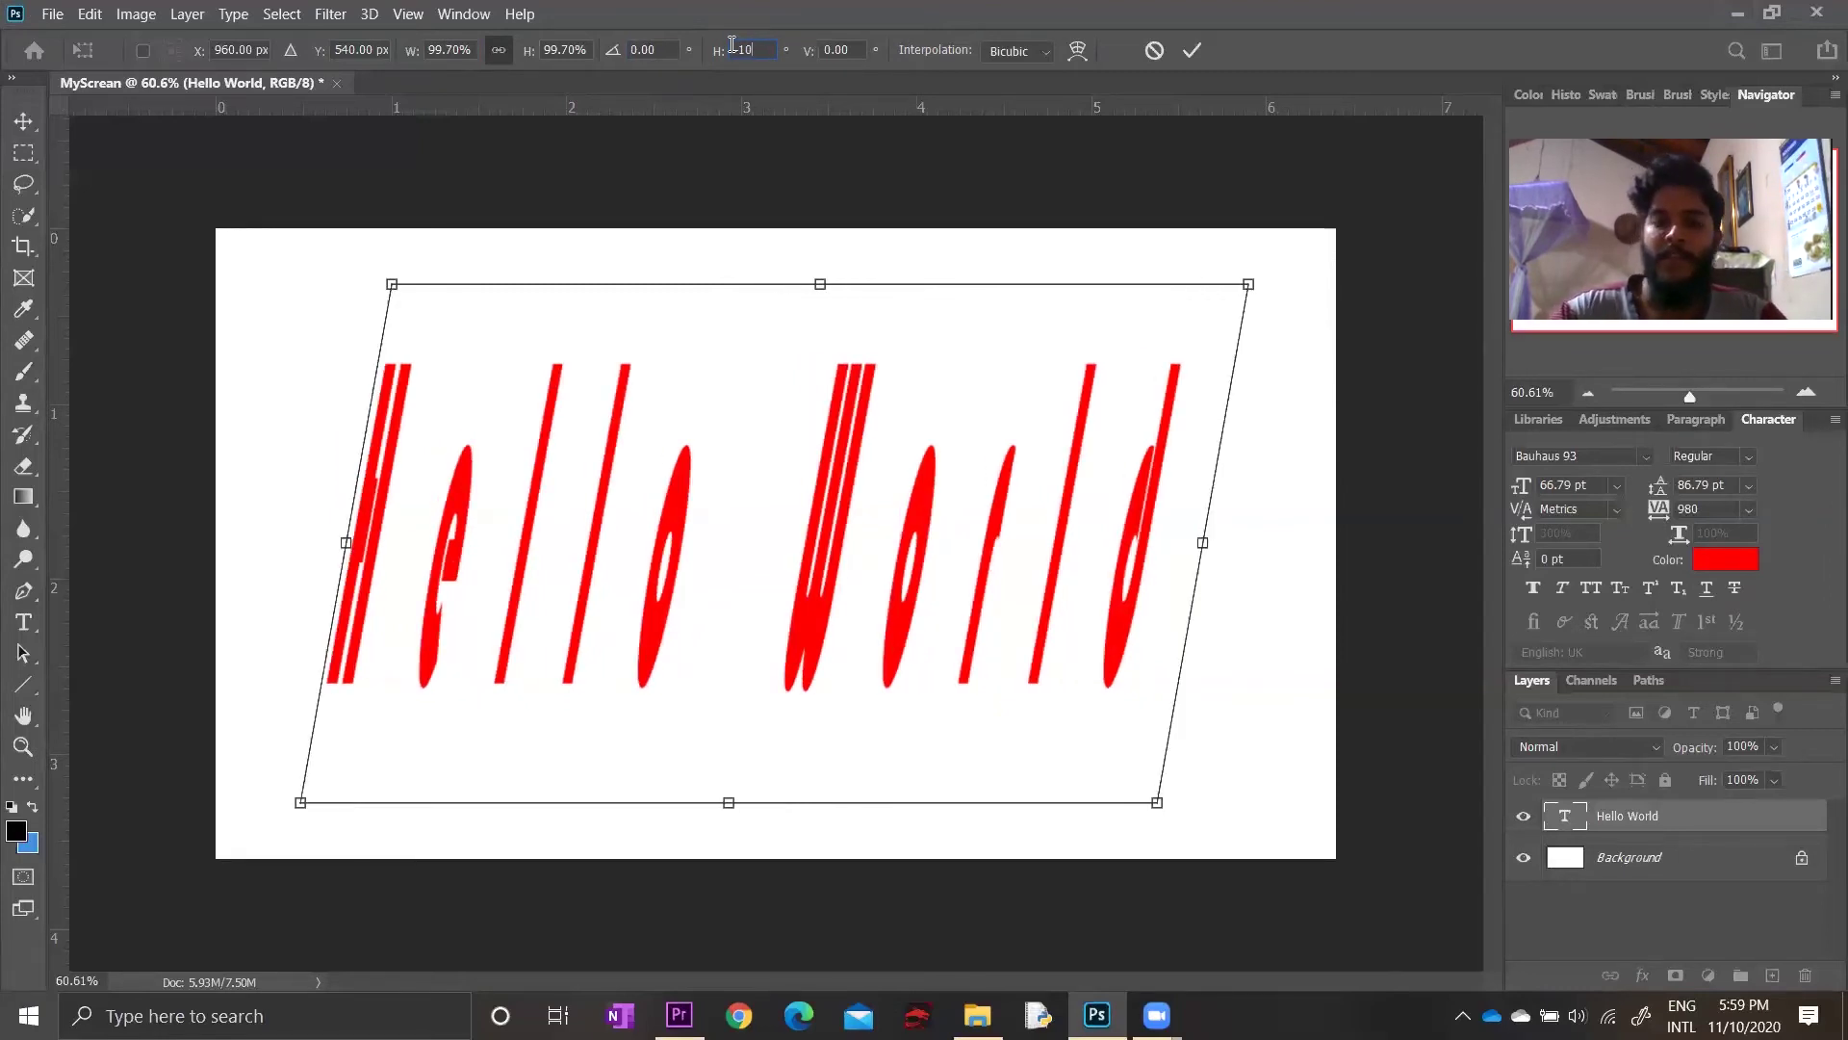
pyautogui.press('BackSpace')
pyautogui.press('BackSpace')
pyautogui.write('10')
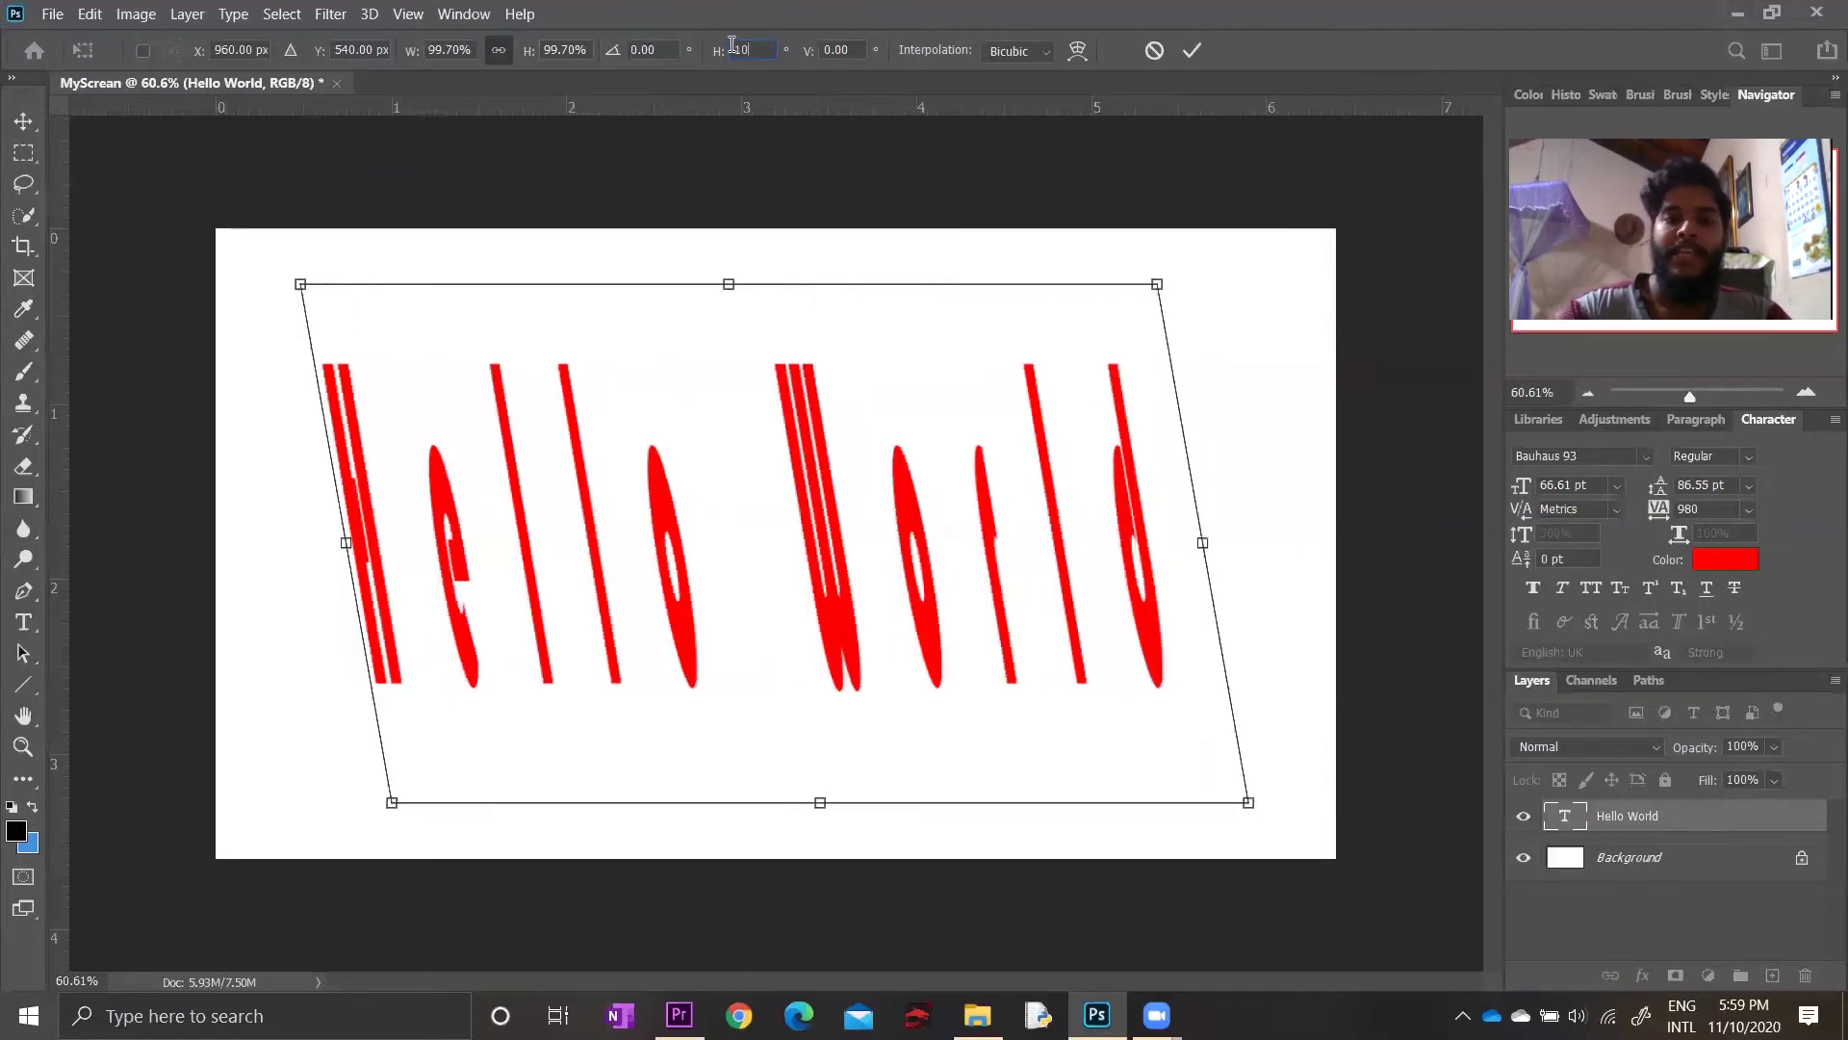
pyautogui.press('BackSpace')
pyautogui.press('BackSpace')
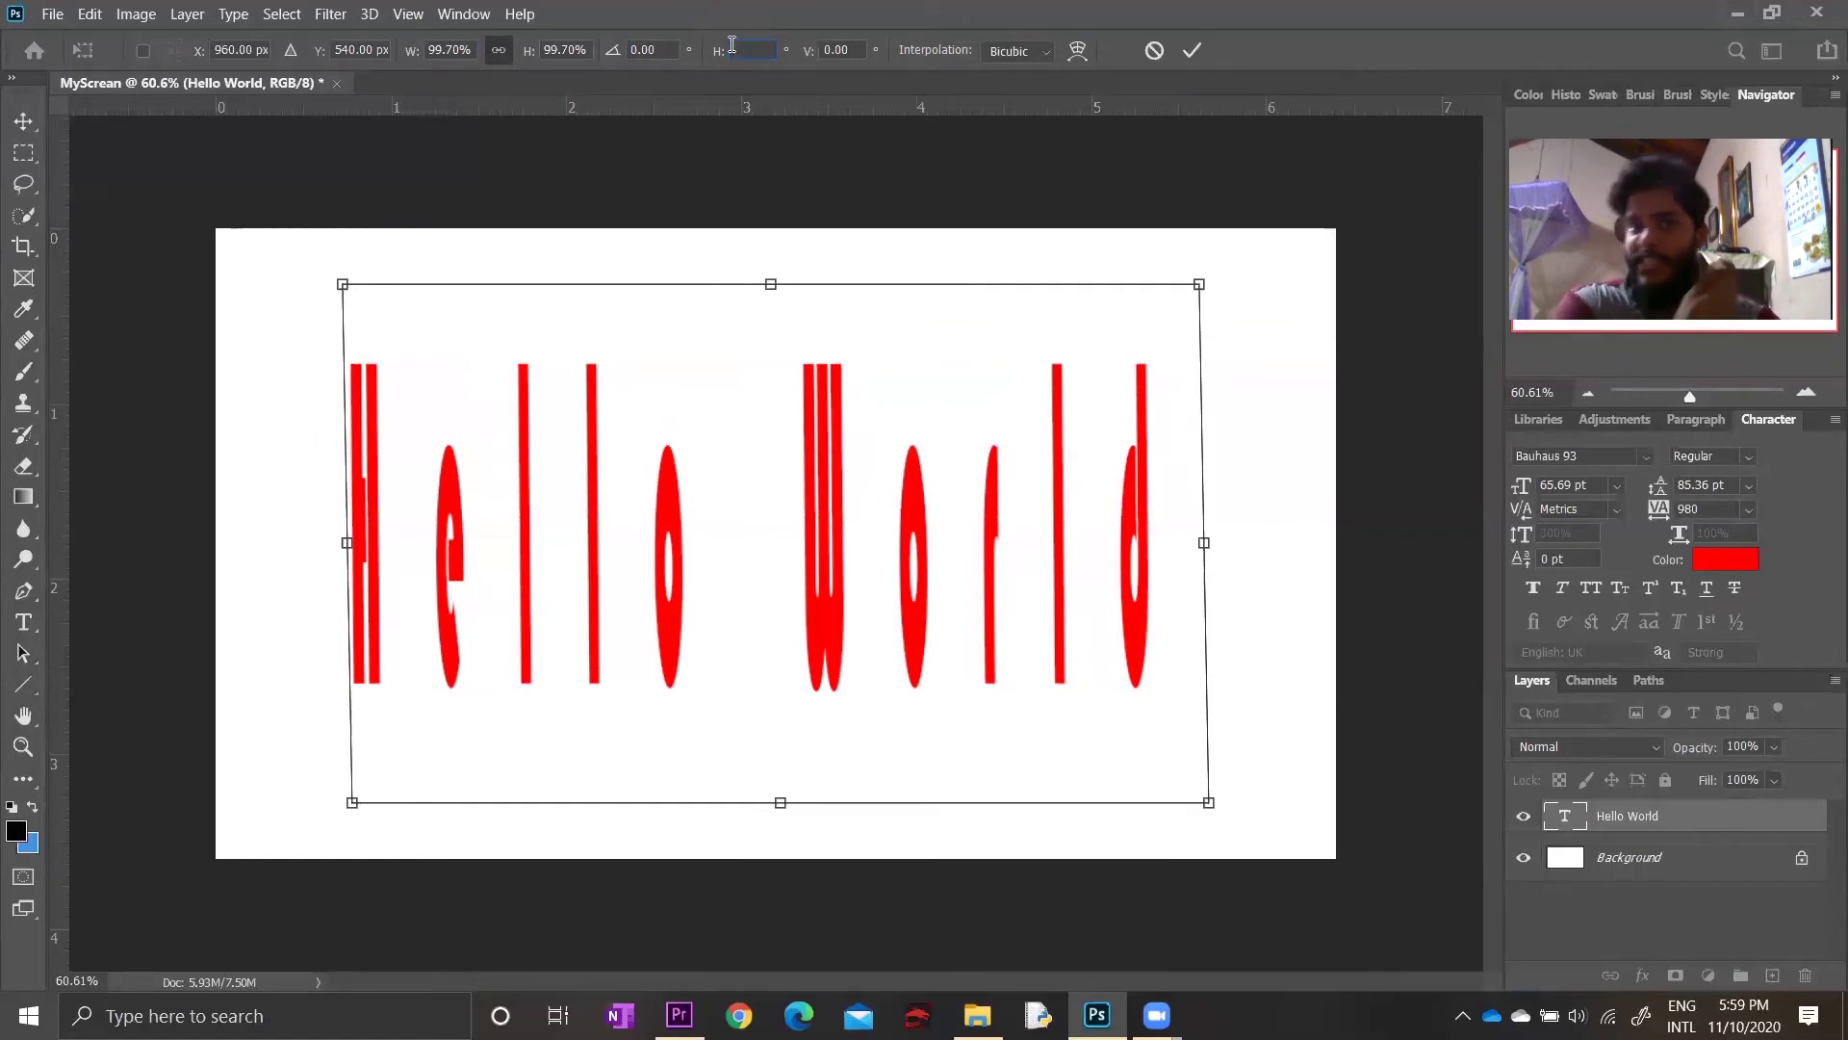
pyautogui.write('5')
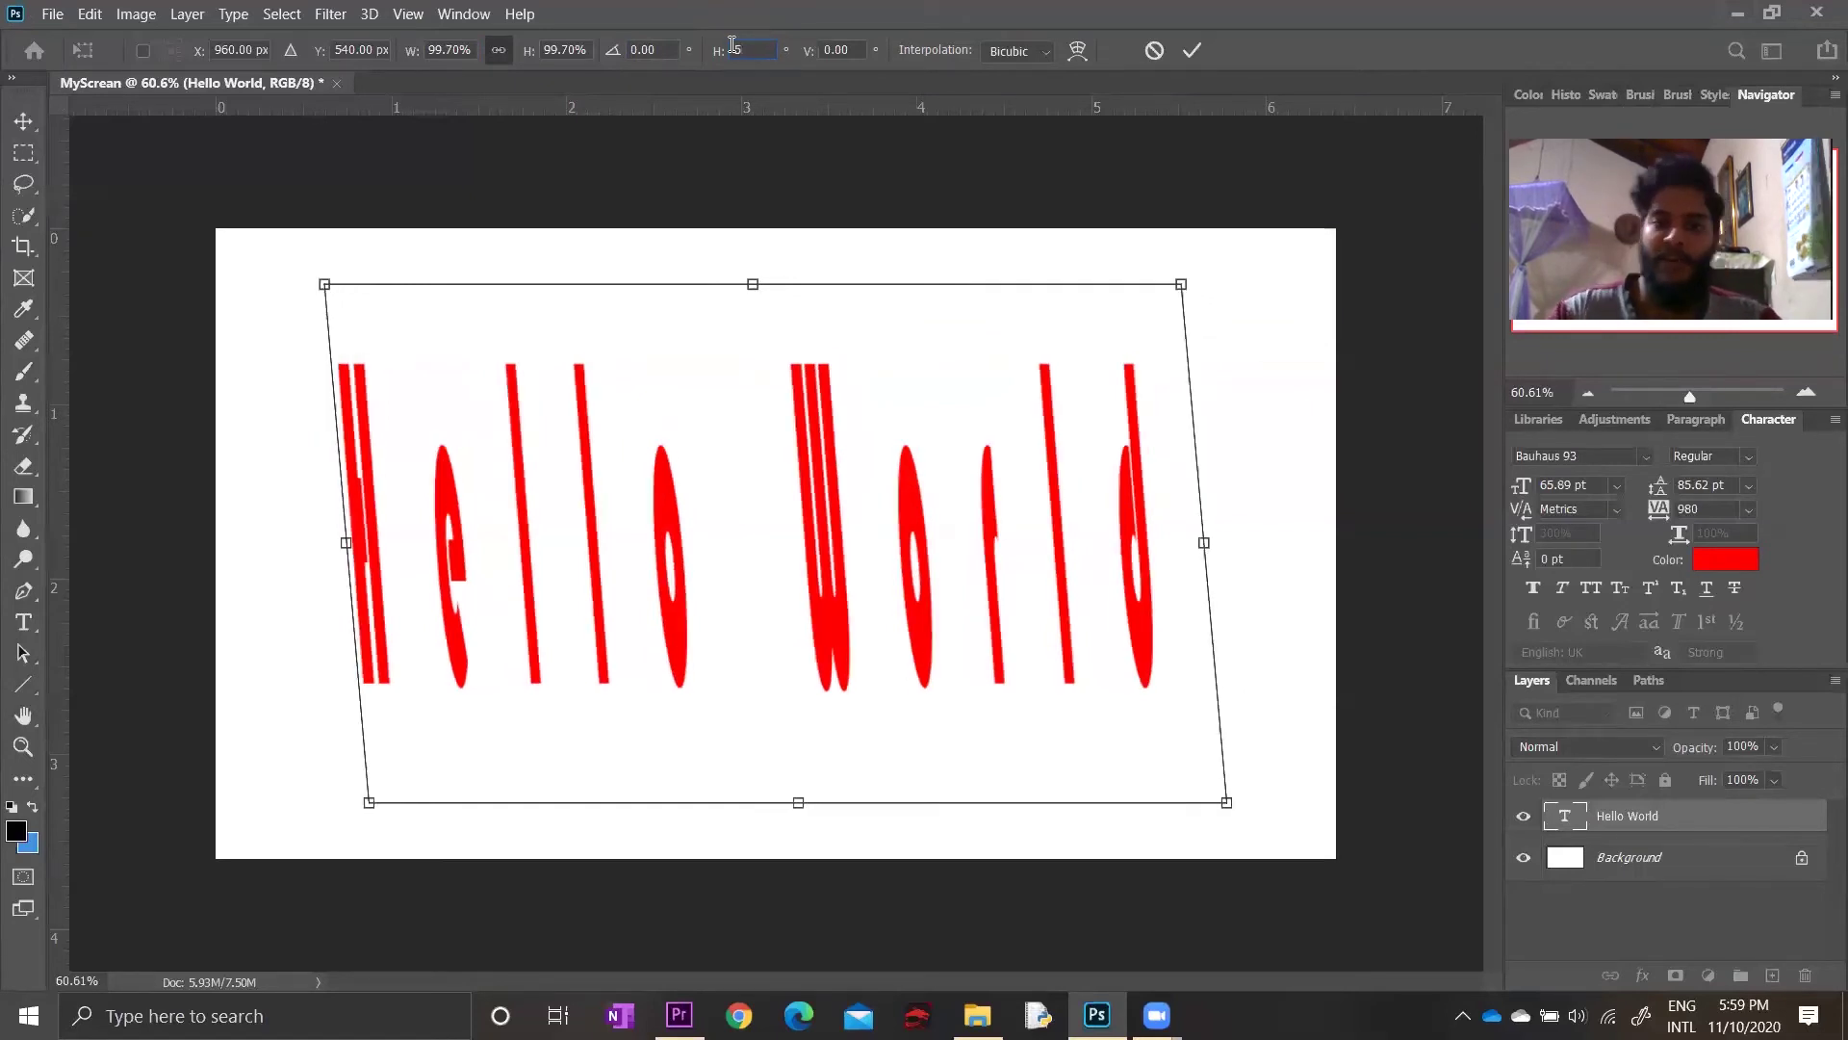
pyautogui.write('0')
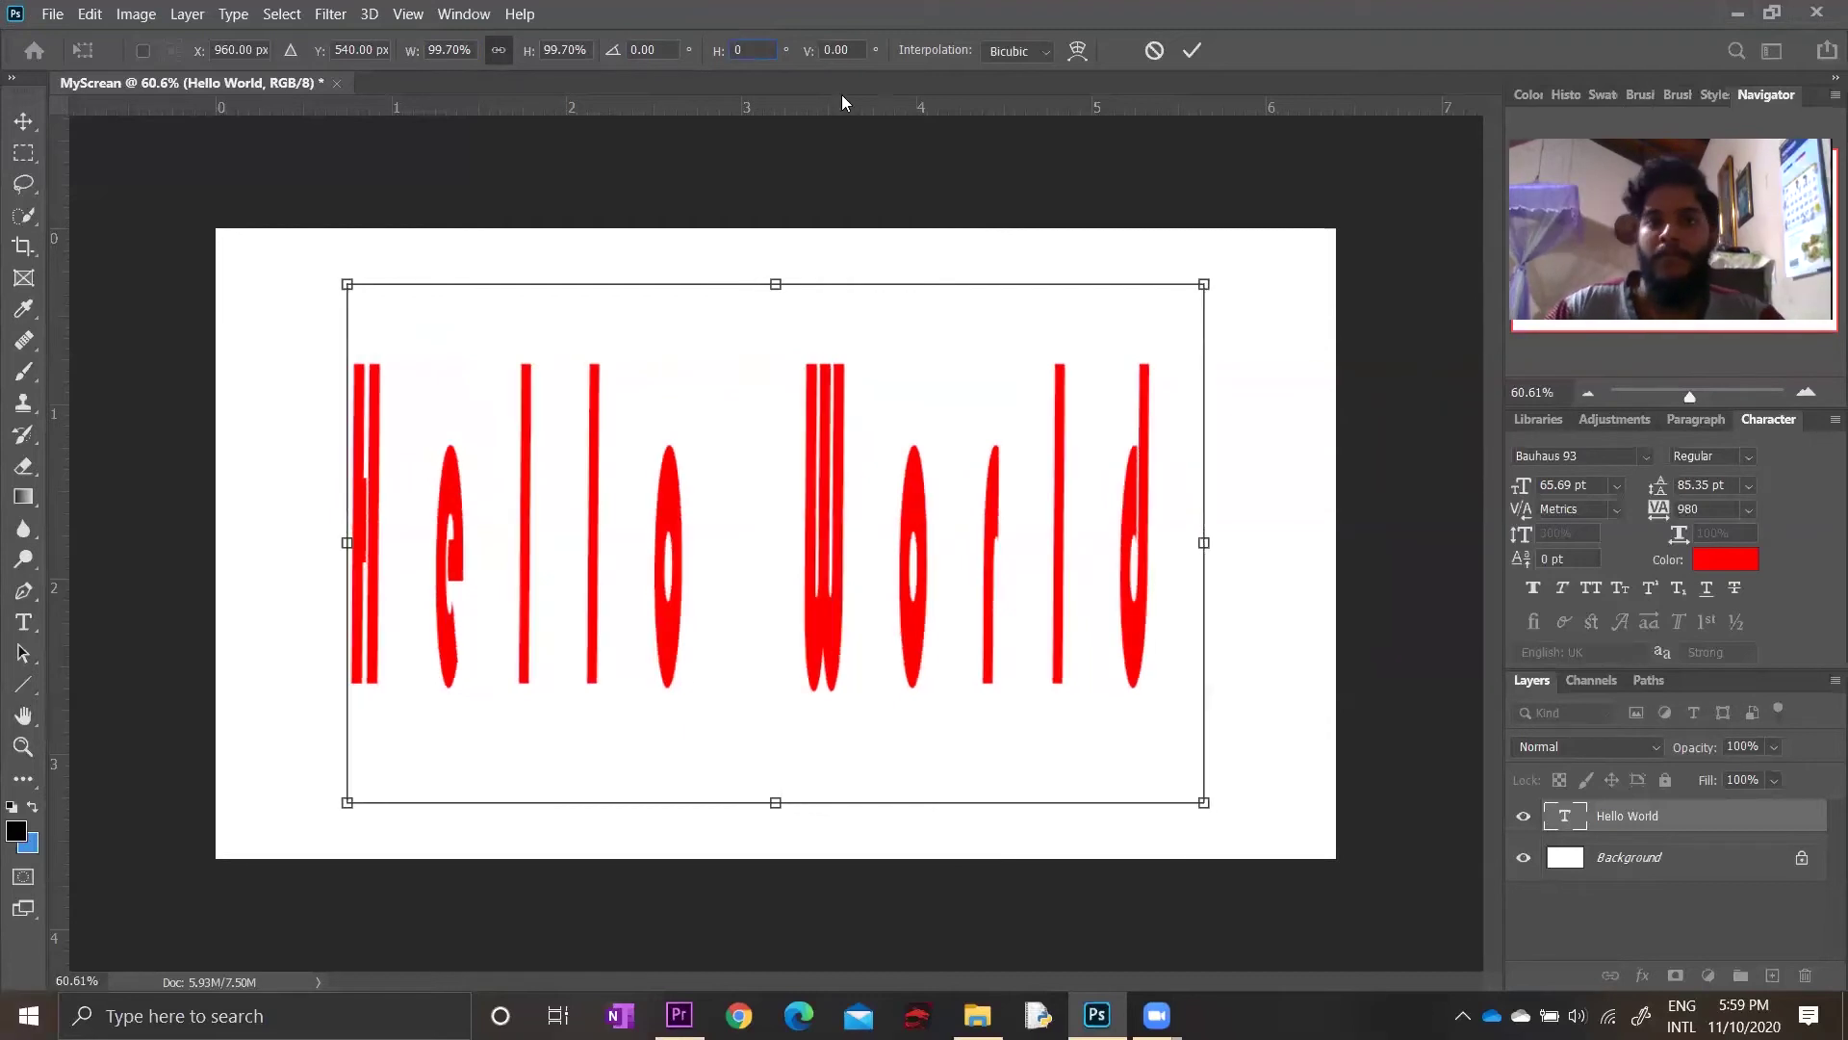
pyautogui.click(848, 42)
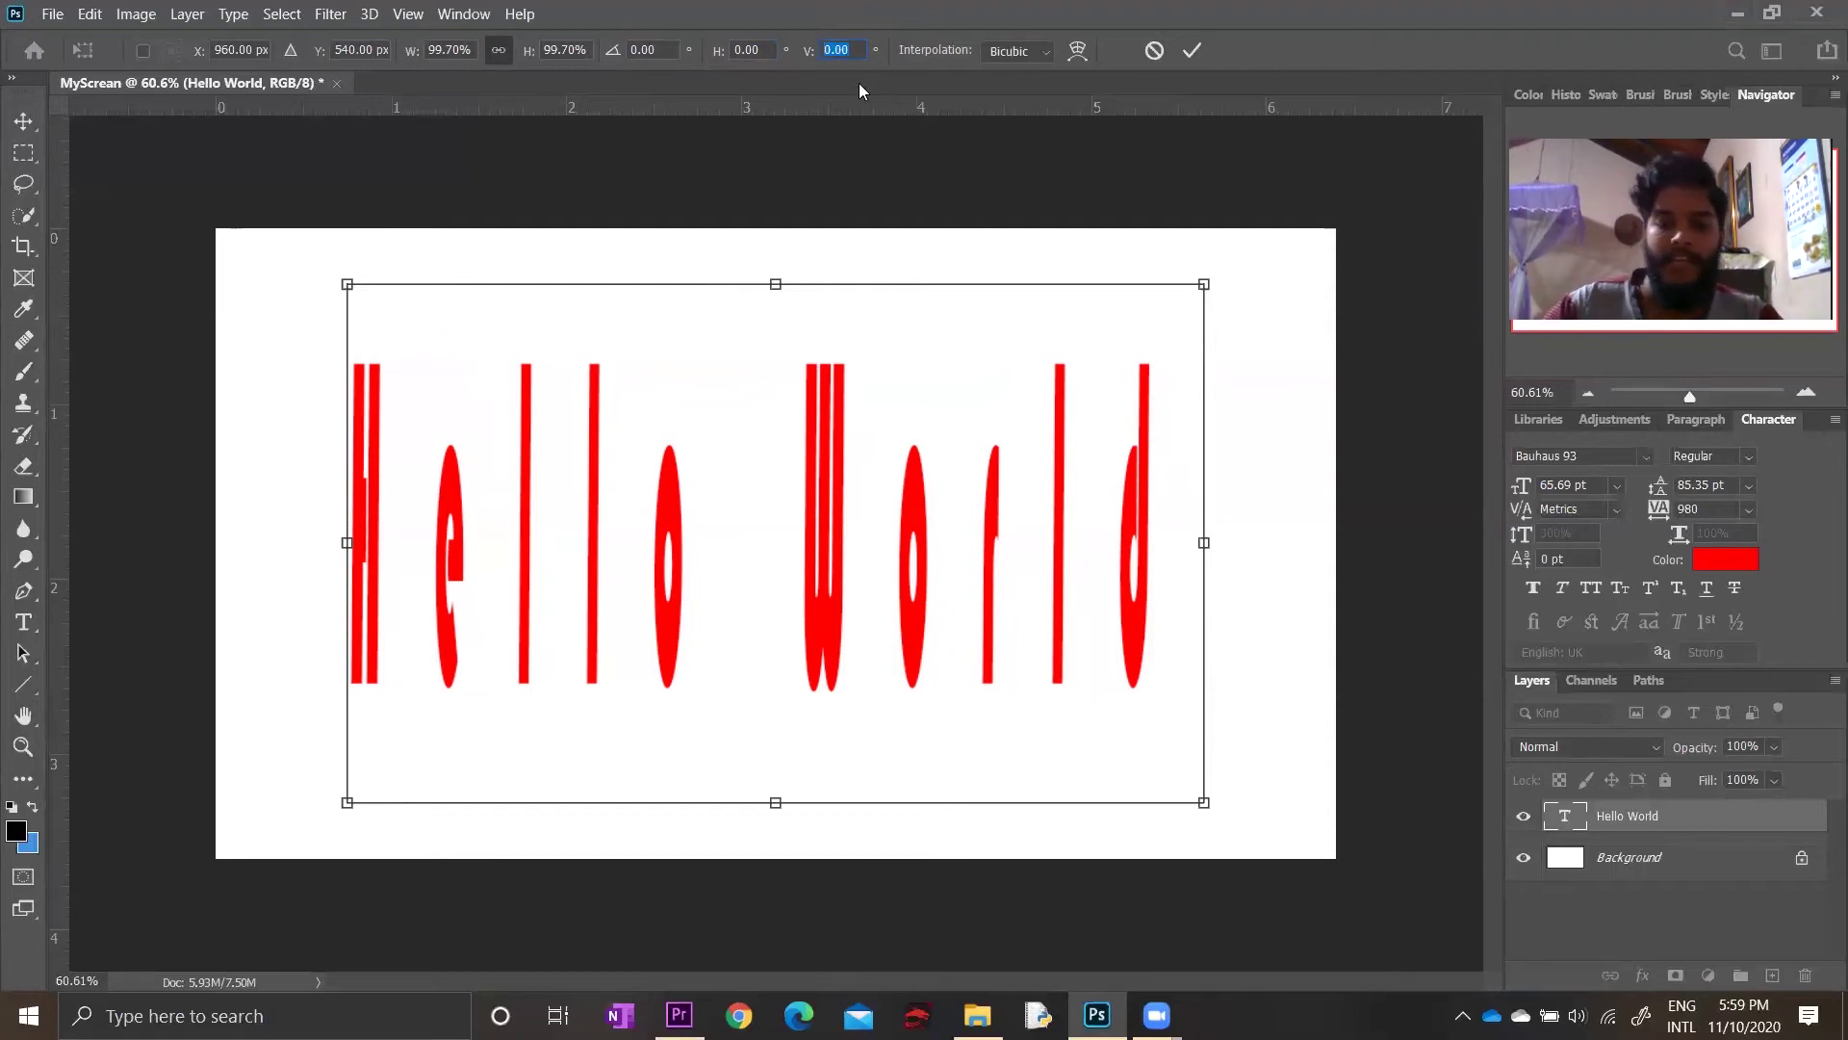
pyautogui.write('10')
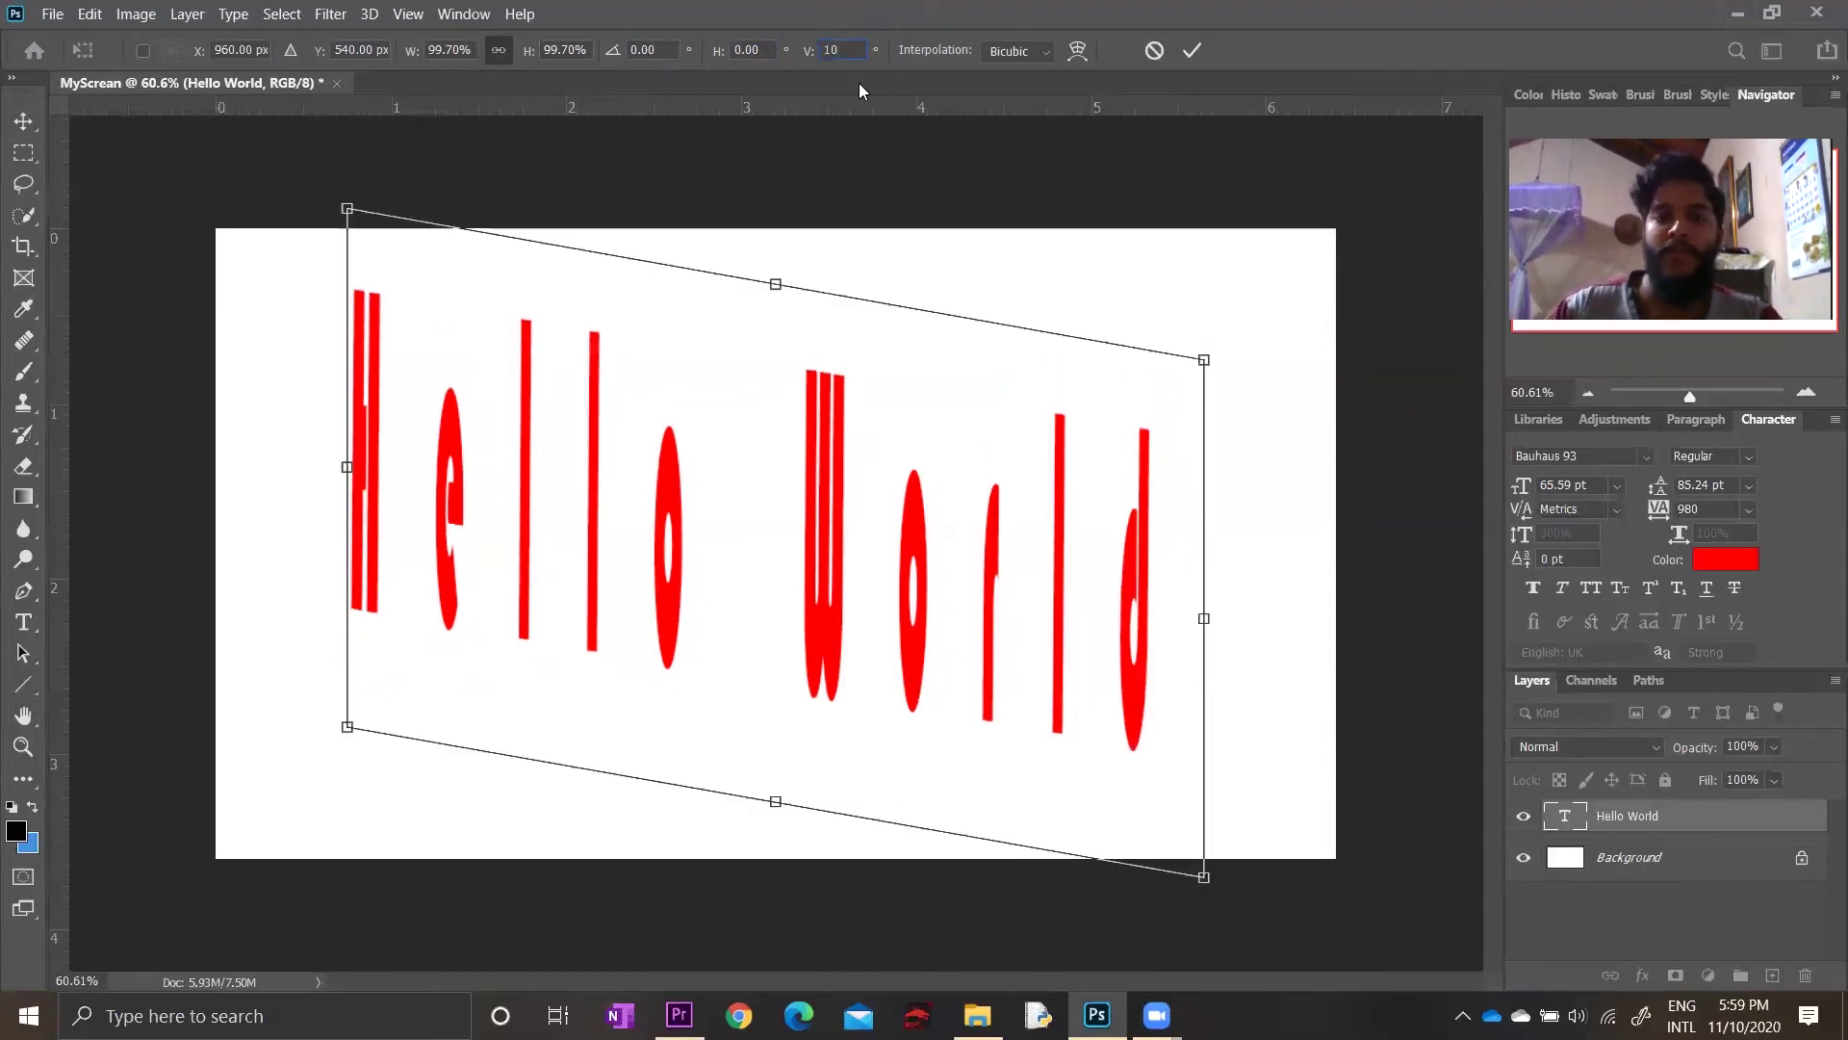
# Undo the vertical skew and toggle the Character panel off and back on via Window
pyautogui.hotkey('ctrl', 'z')
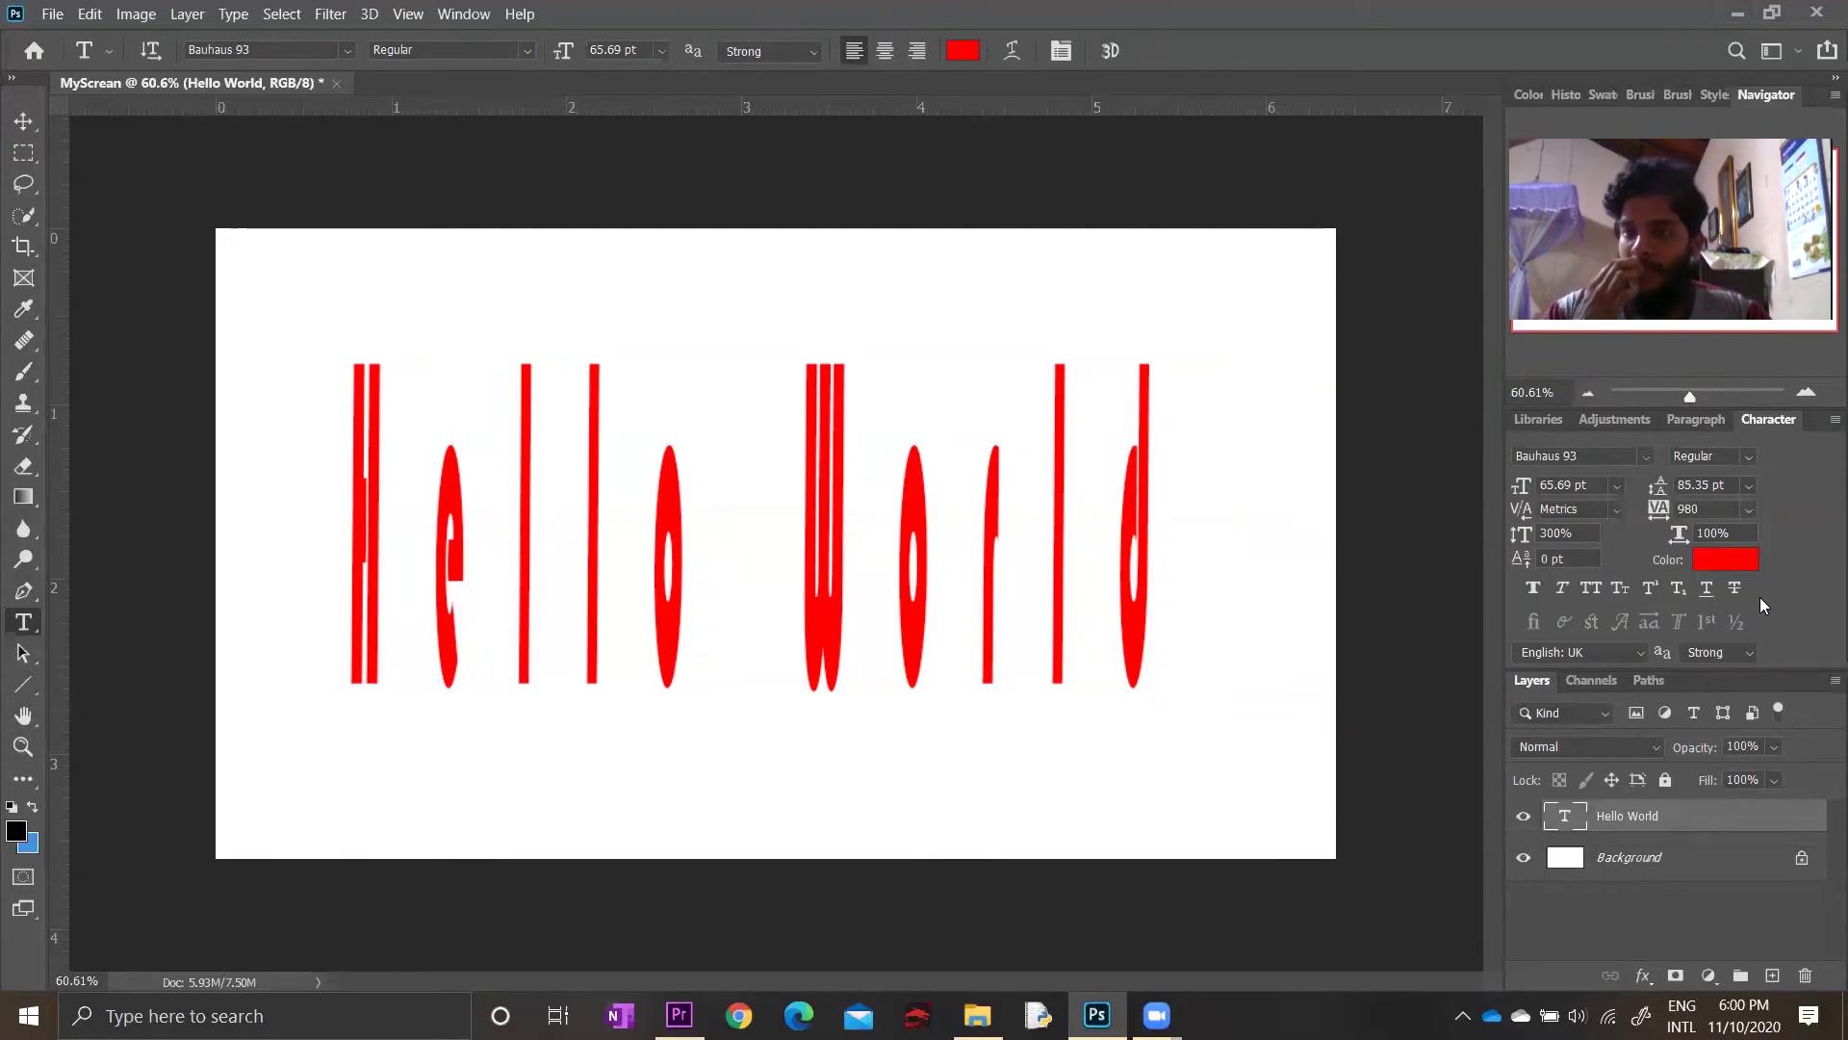
pyautogui.click(449, 17)
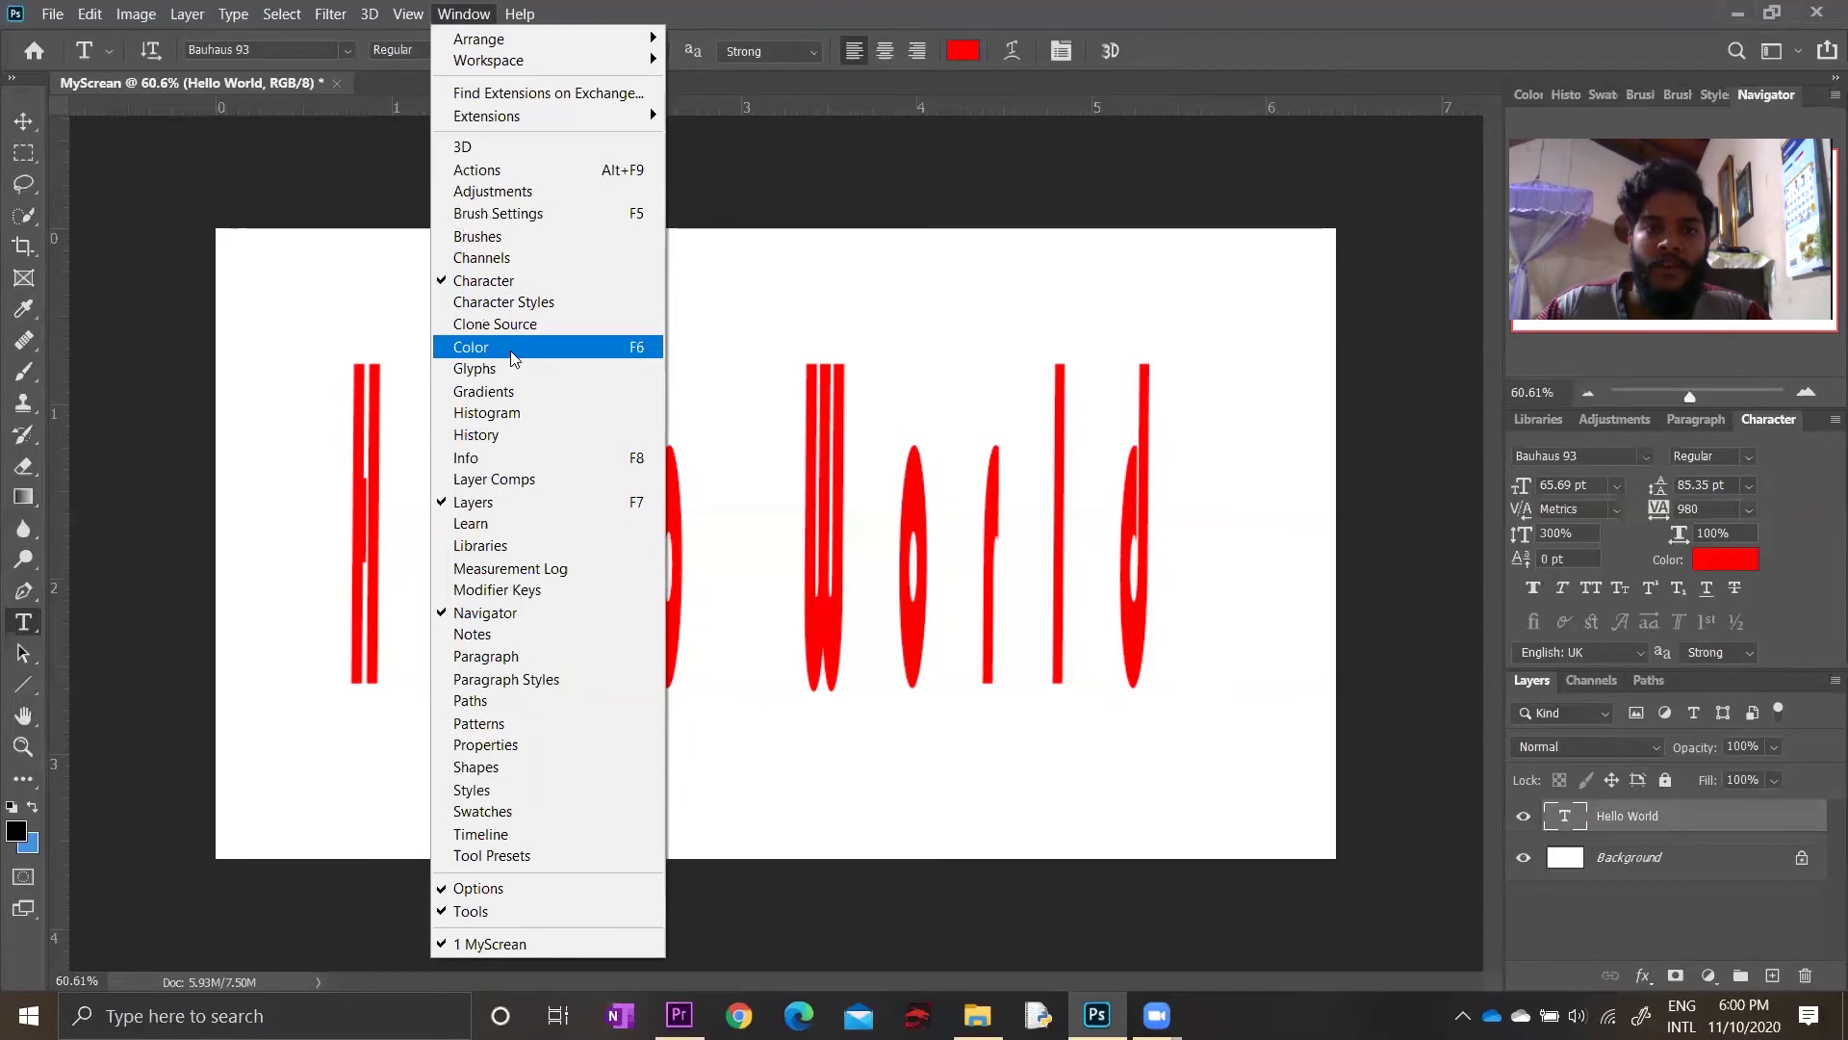
pyautogui.click(505, 280)
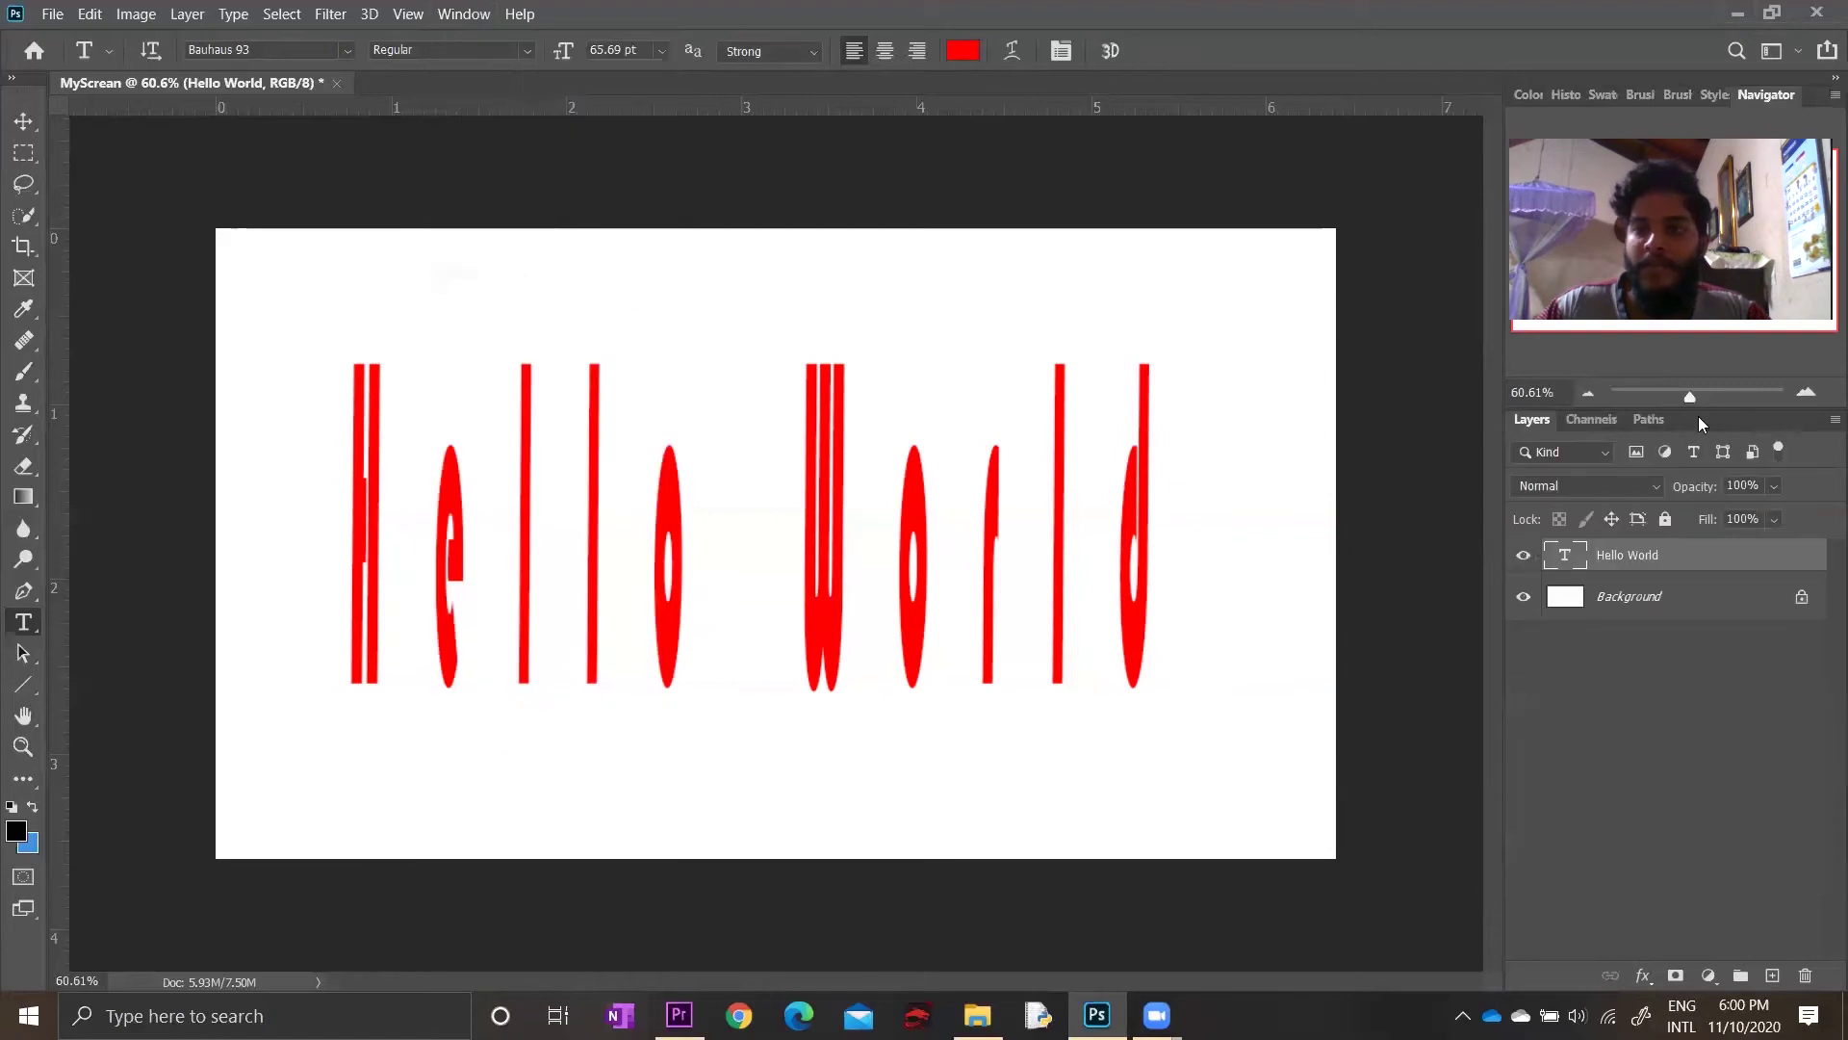
pyautogui.click(443, 16)
pyautogui.click(497, 280)
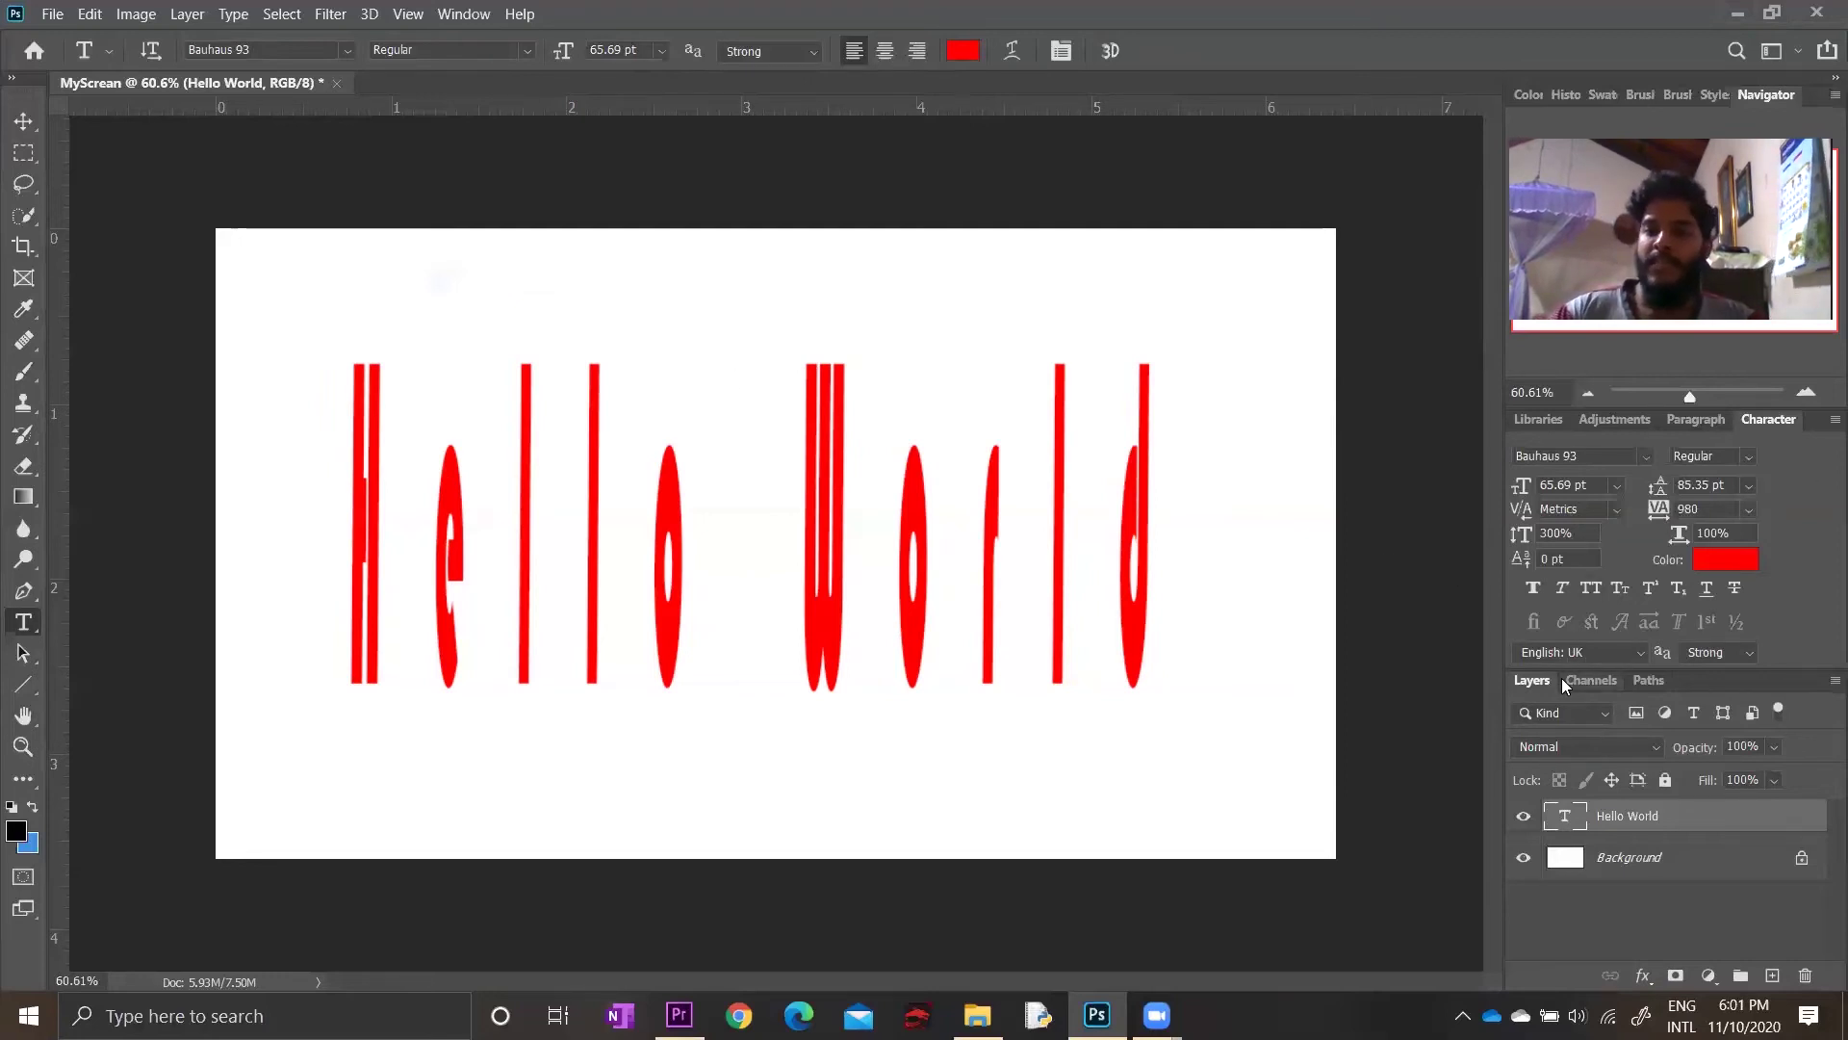
# Reopen the Hello World text, select the letters Wo, and finish the edit
pyautogui.doubleClick(1565, 817)
pyautogui.click(1113, 531)
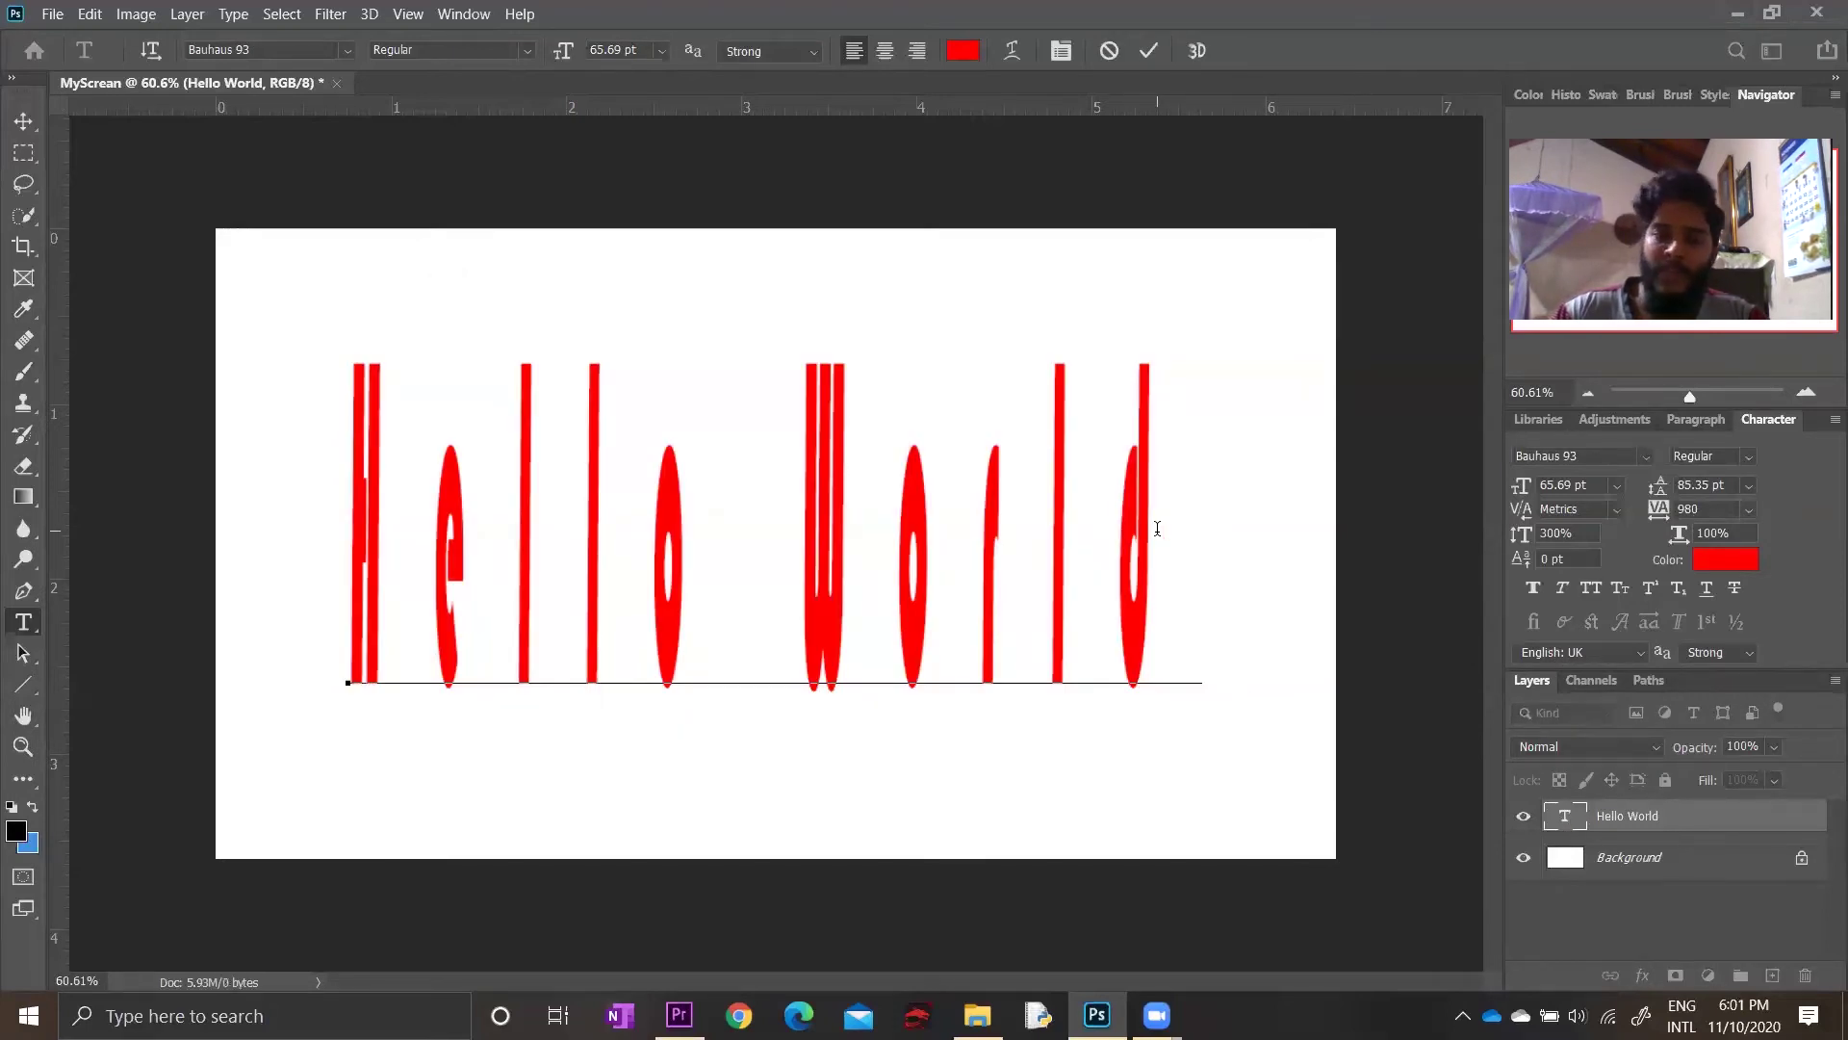
pyautogui.moveTo(1157, 526); pyautogui.dragTo(347, 520)
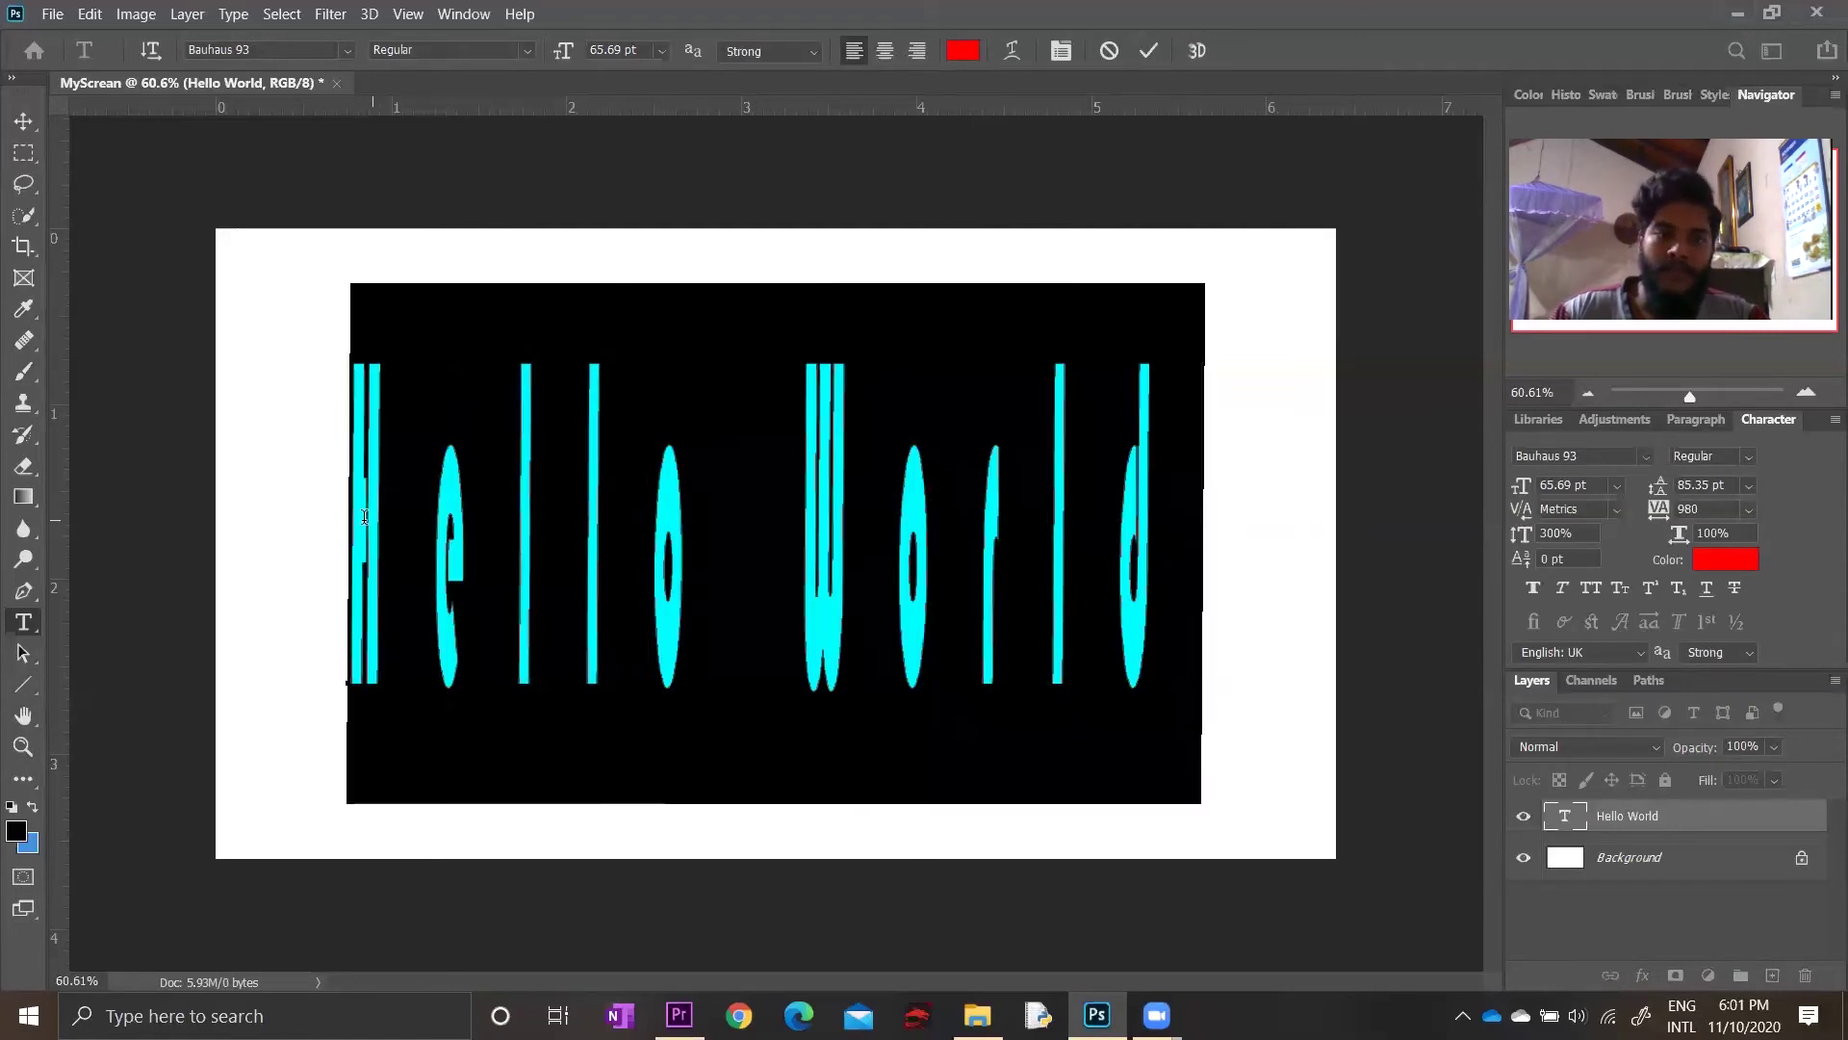
pyautogui.click(946, 527)
pyautogui.moveTo(982, 526); pyautogui.dragTo(799, 525)
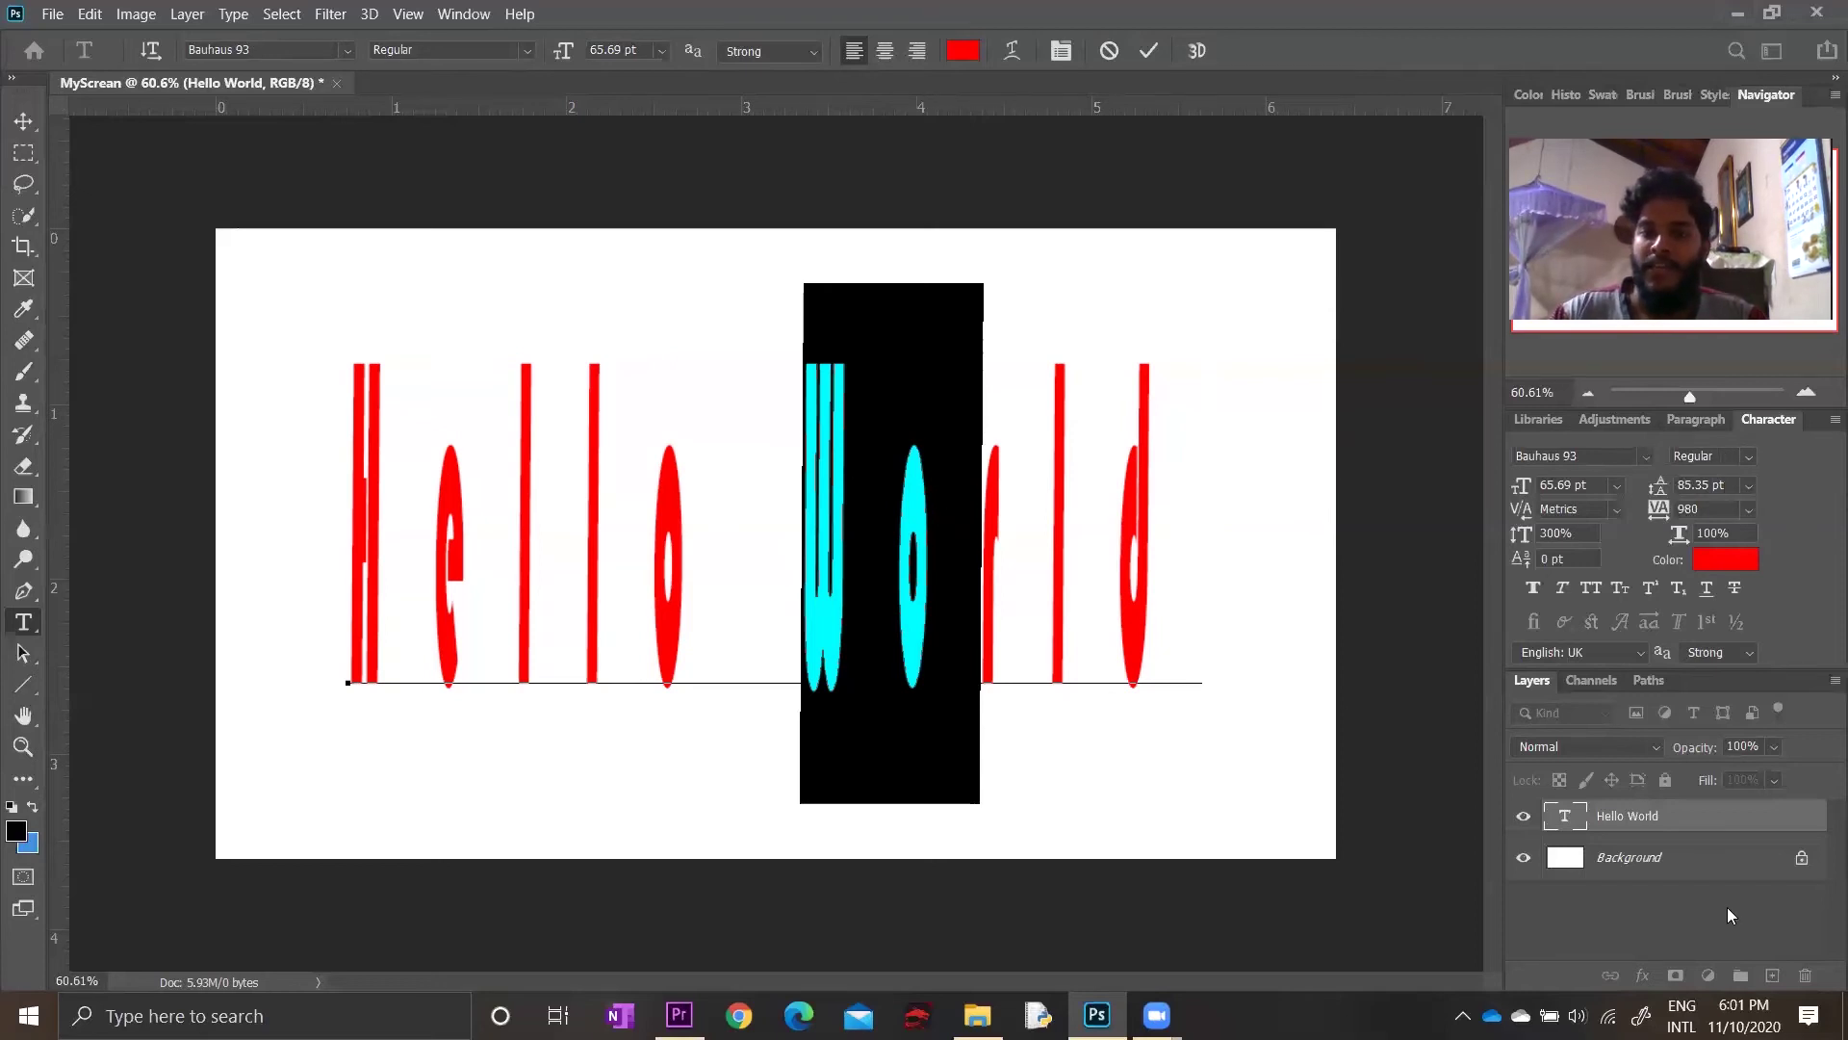
pyautogui.click(1675, 922)
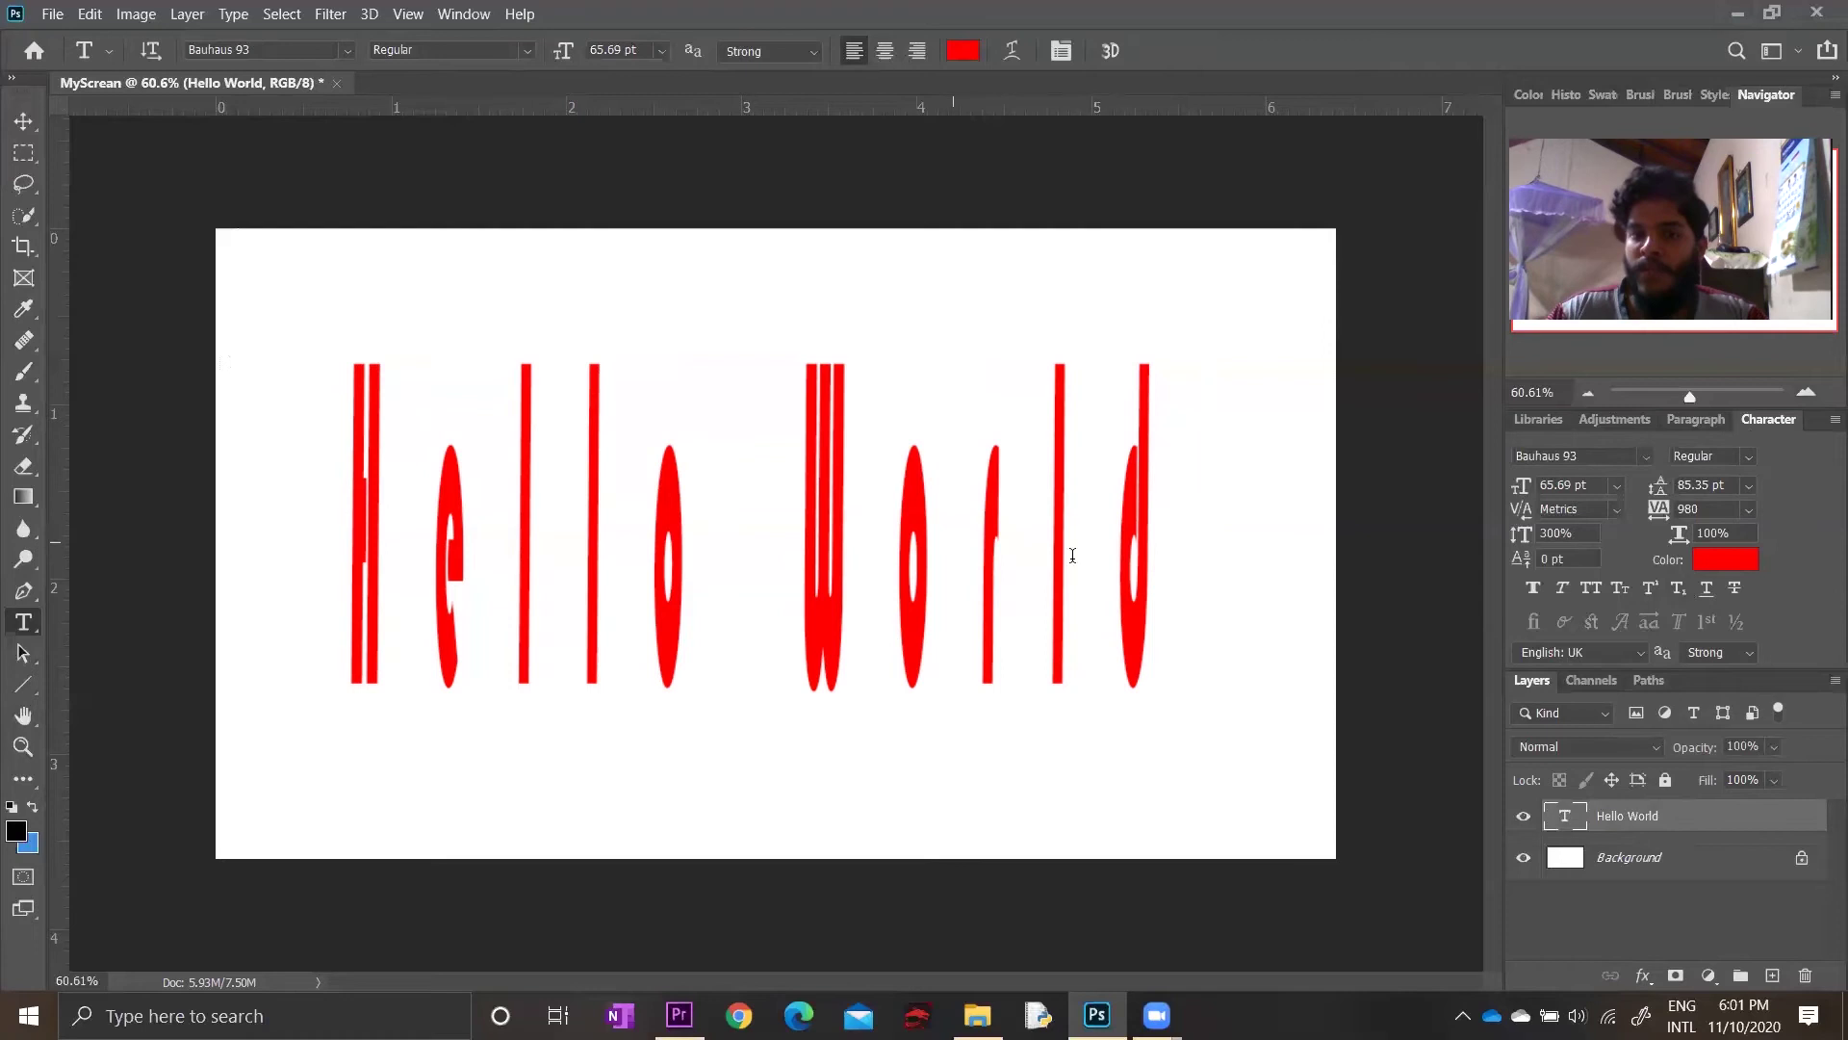
# Increase tracking across all of Hello World, then tighten the spacing within World
pyautogui.moveTo(1657, 513)
pyautogui.mouseDown()
pyautogui.moveTo(1683, 512)
pyautogui.moveTo(1602, 513)
pyautogui.mouseUp()
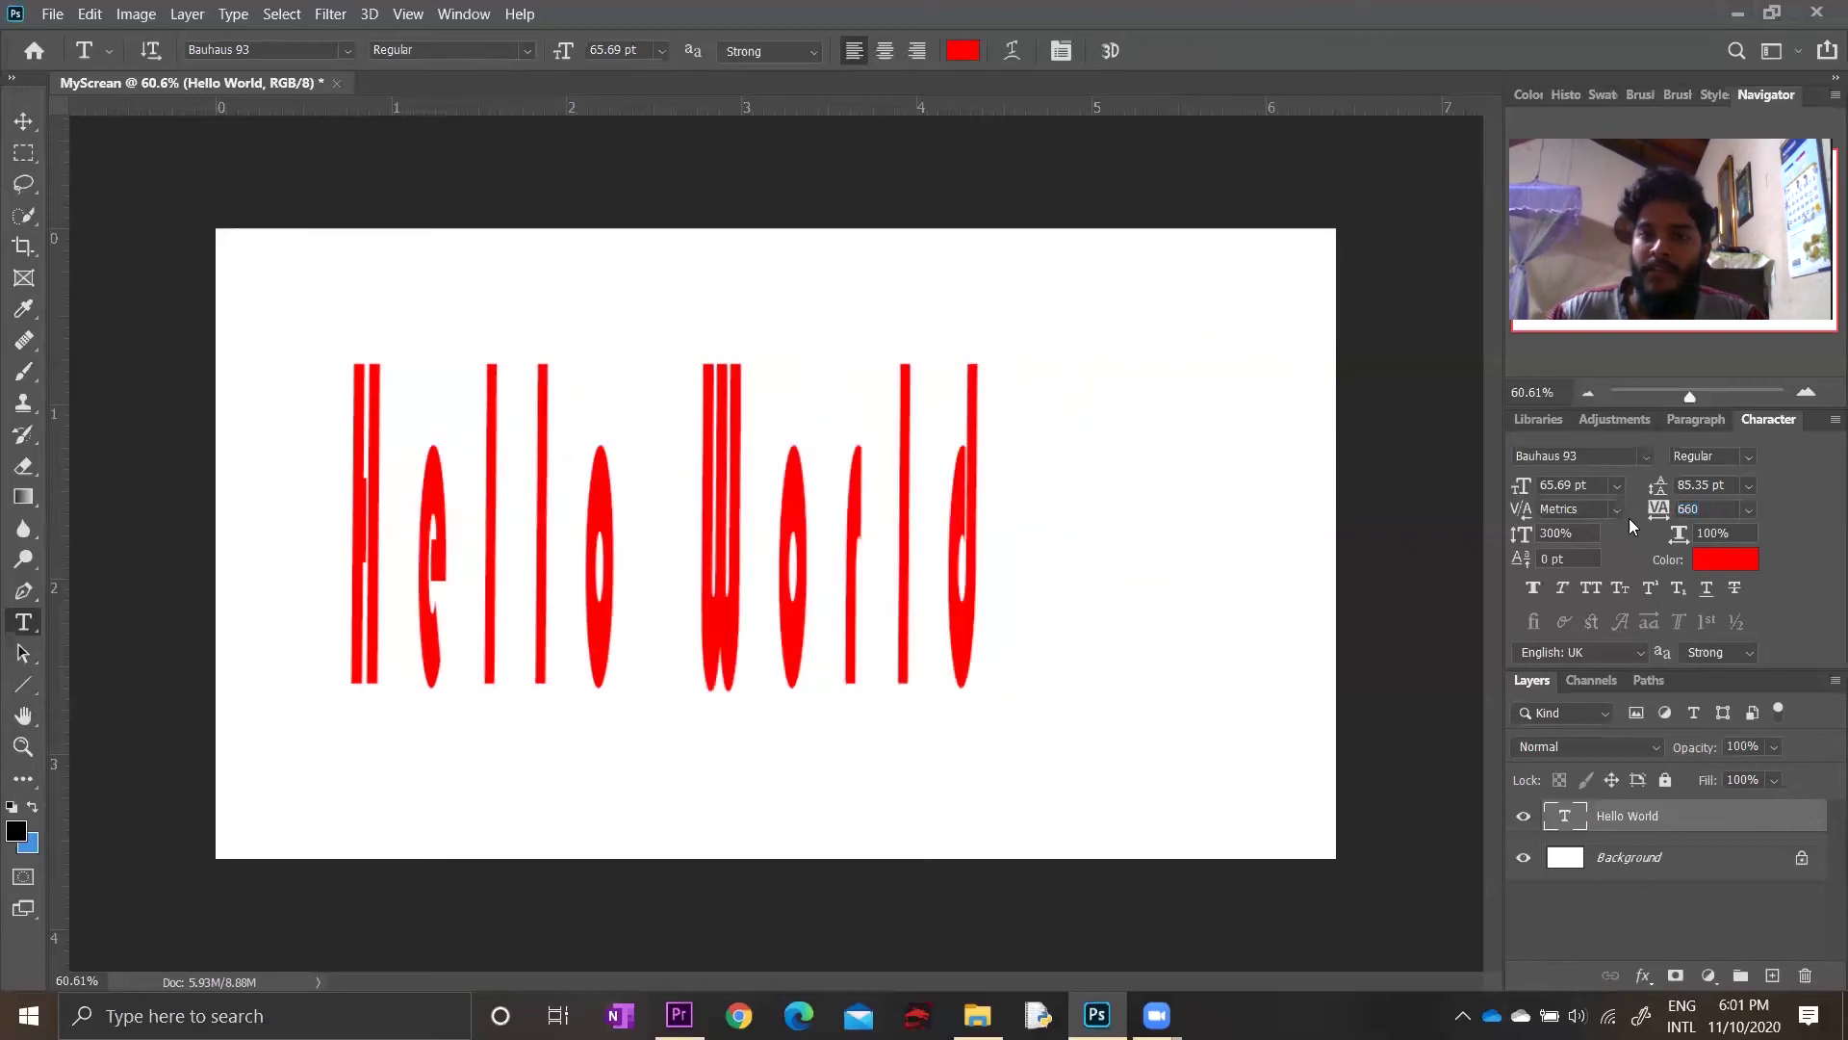
pyautogui.doubleClick(1565, 816)
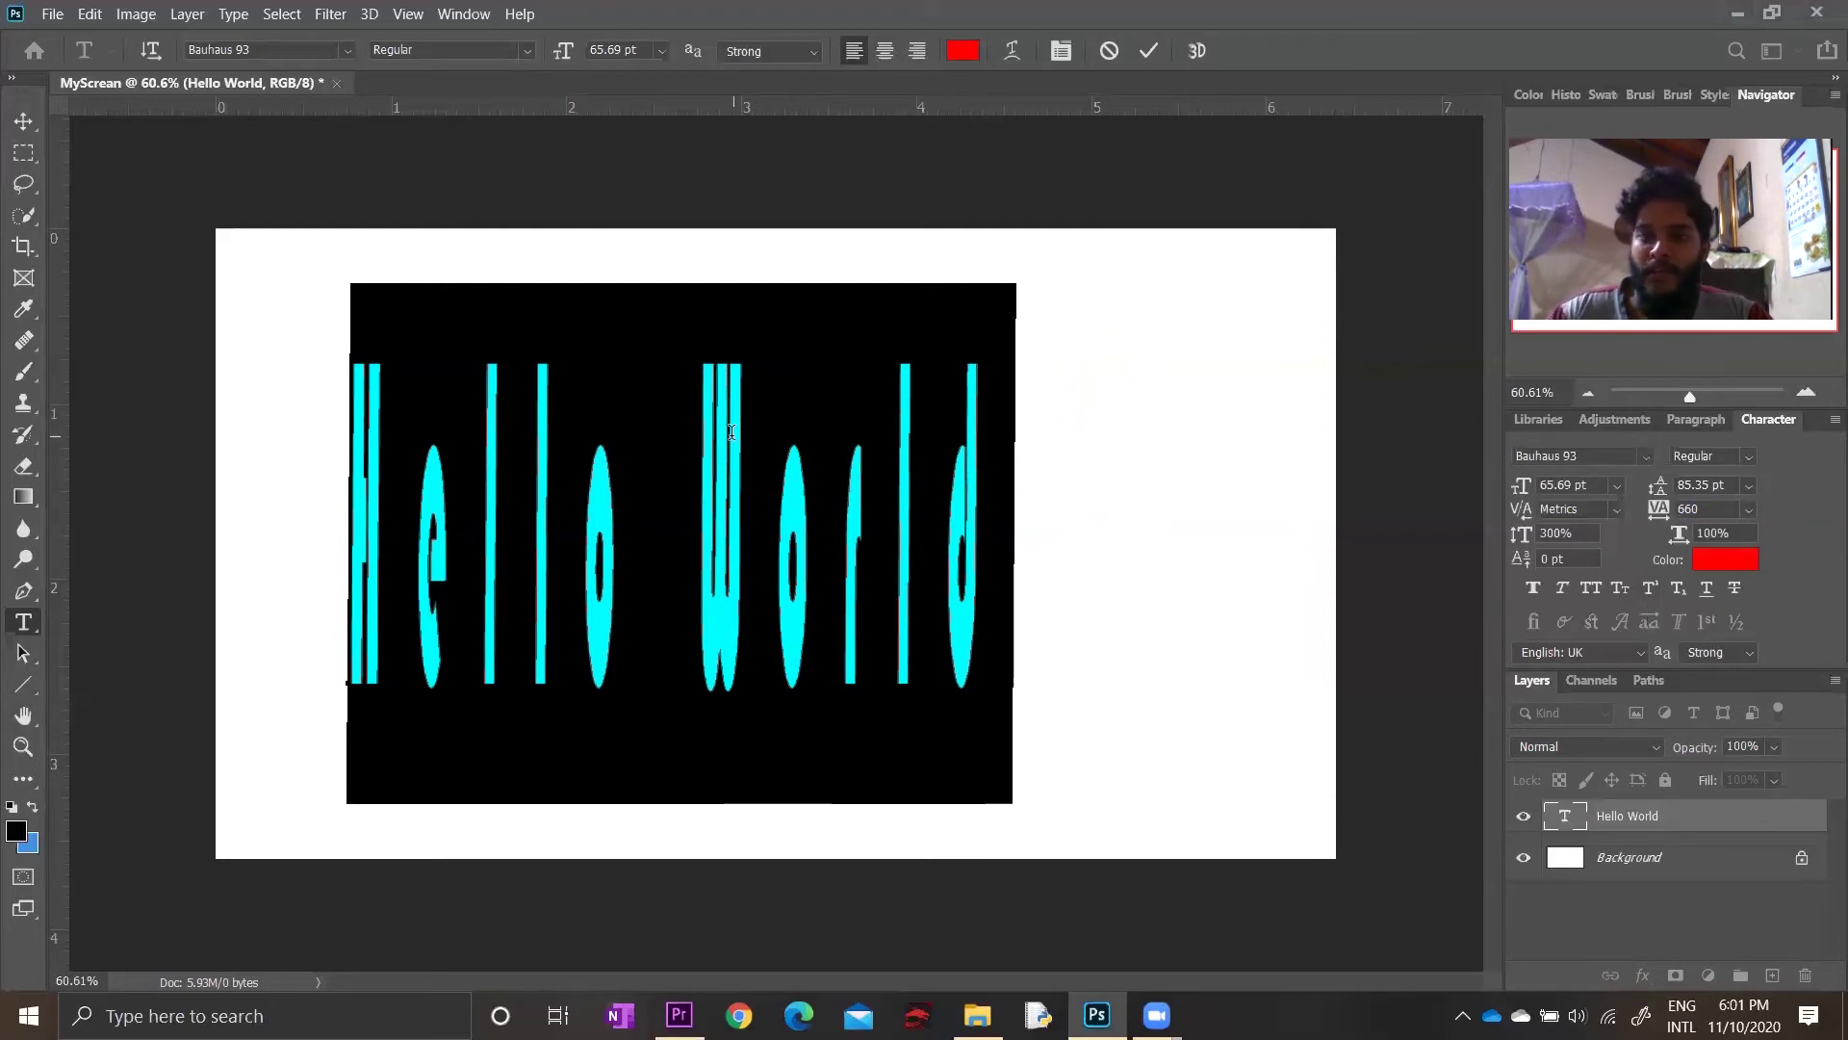
pyautogui.moveTo(1658, 510); pyautogui.dragTo(1689, 511)
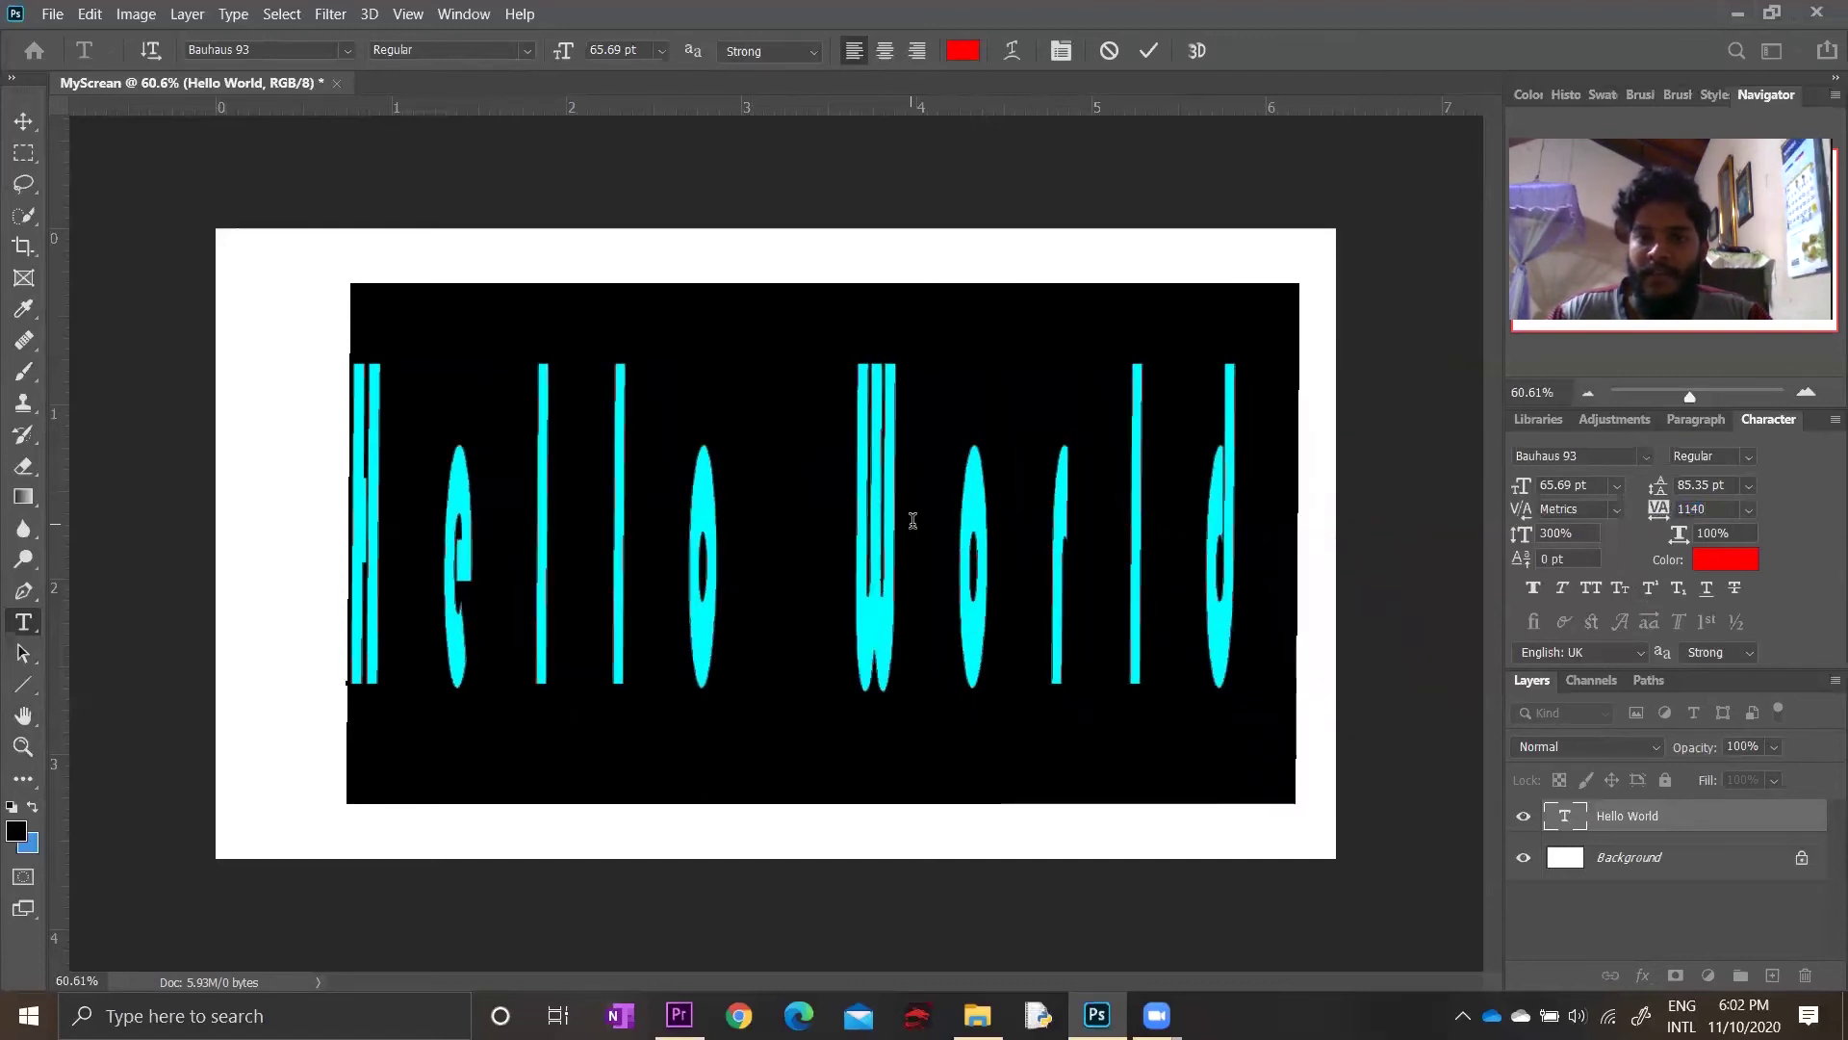
pyautogui.click(919, 557)
pyautogui.moveTo(1201, 497); pyautogui.dragTo(880, 500)
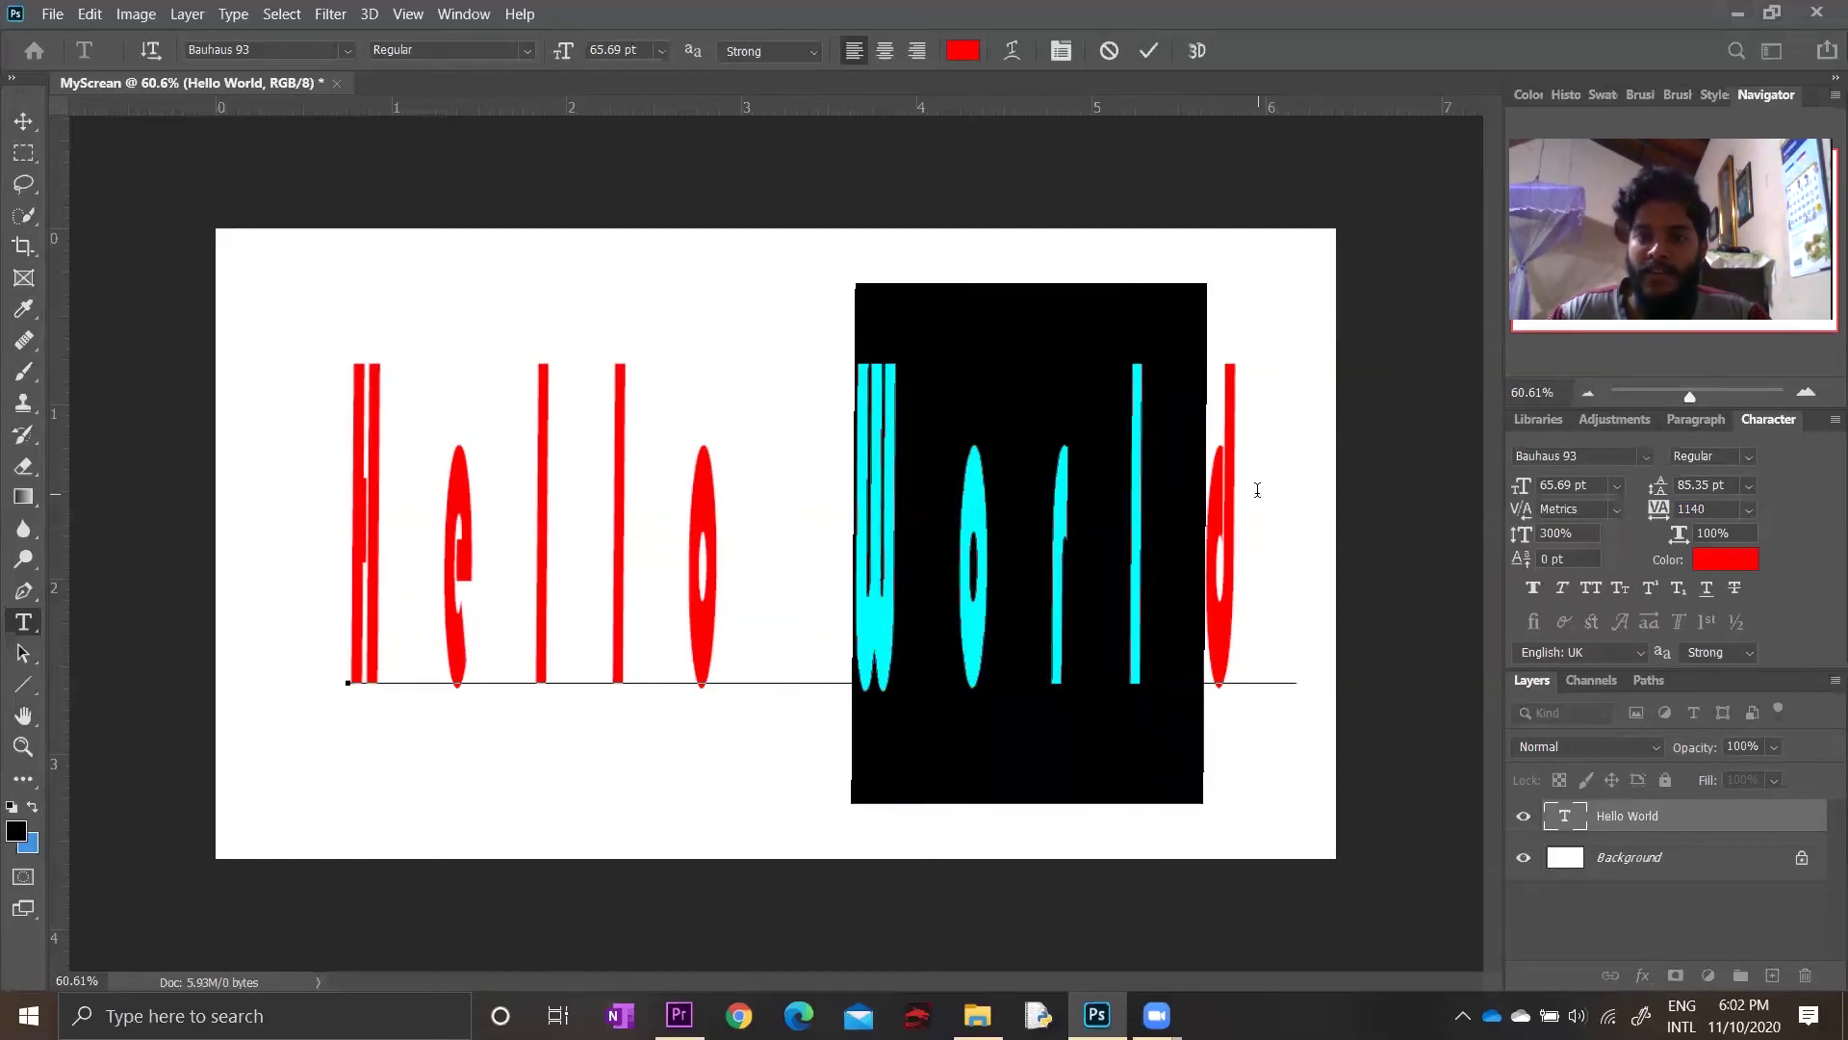
pyautogui.moveTo(1261, 496); pyautogui.dragTo(890, 505)
pyautogui.moveTo(1666, 513)
pyautogui.mouseDown()
pyautogui.moveTo(1650, 513)
pyautogui.moveTo(1667, 515)
pyautogui.mouseUp()
pyautogui.click(1665, 903)
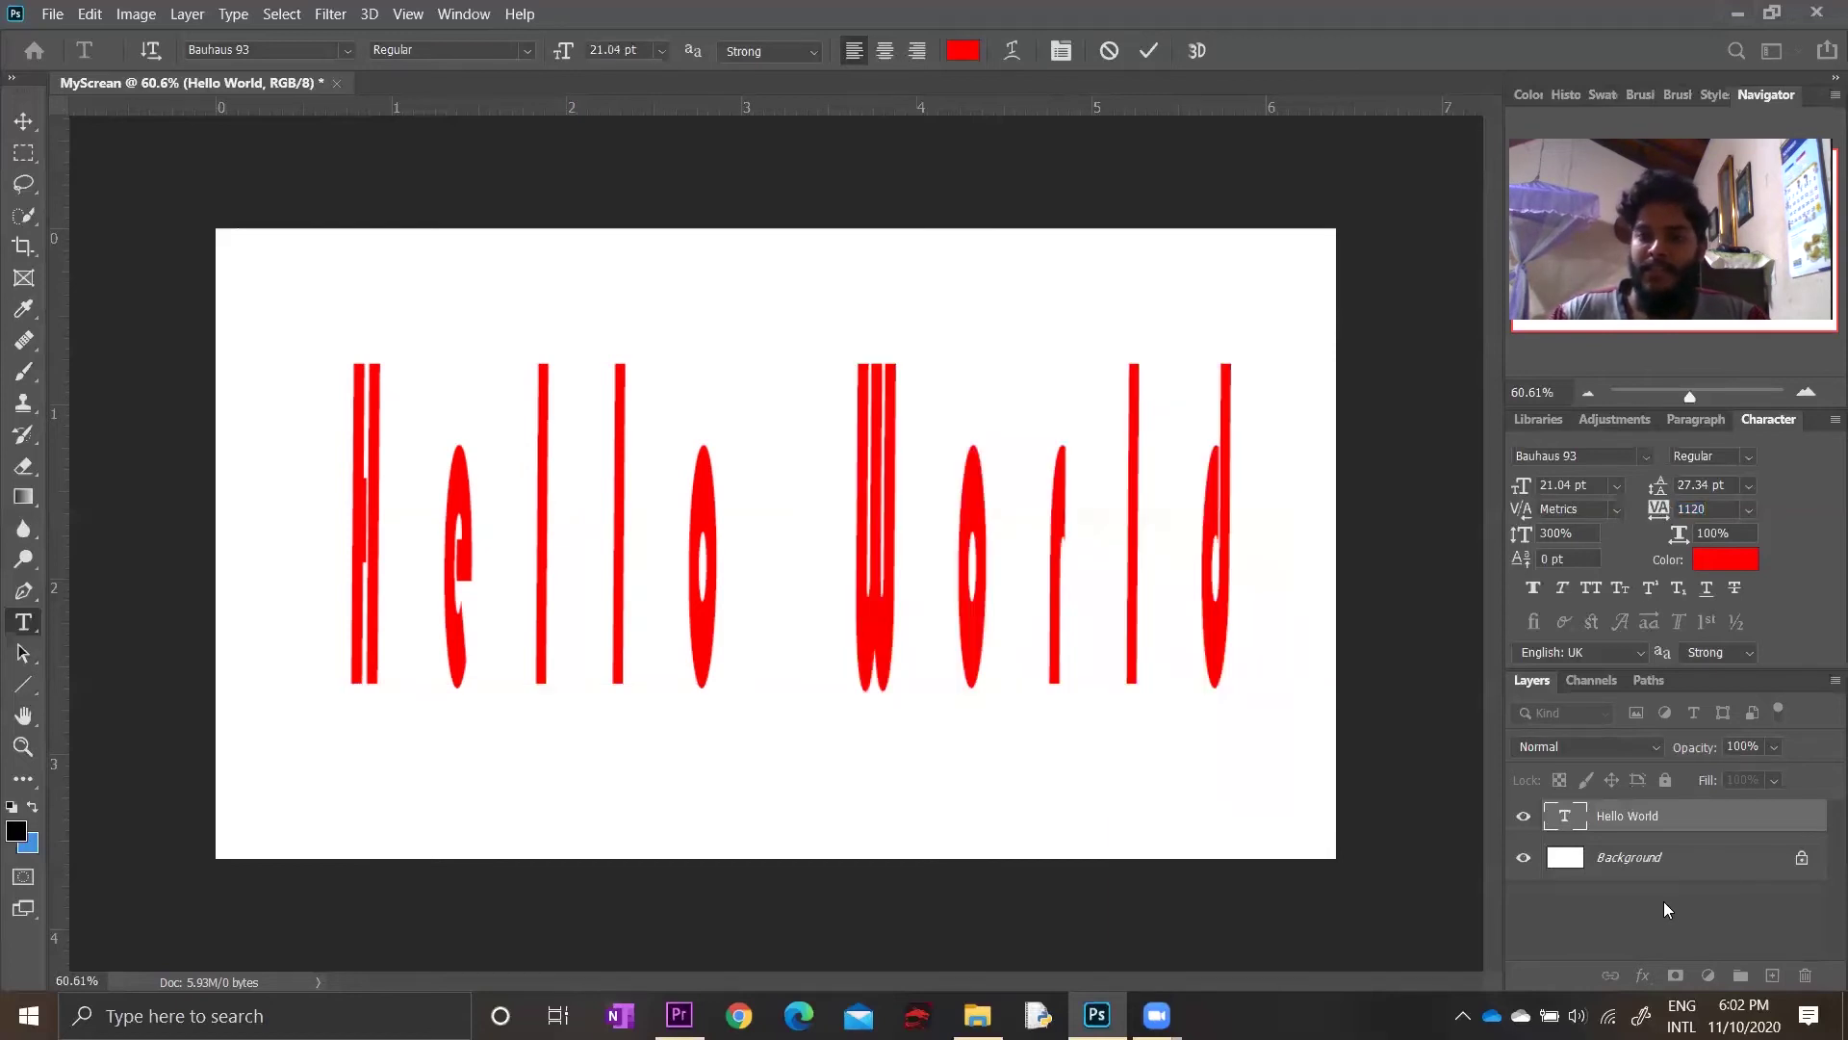
# Reselect all the text and set one even tracking of 1061
pyautogui.doubleClick(1564, 815)
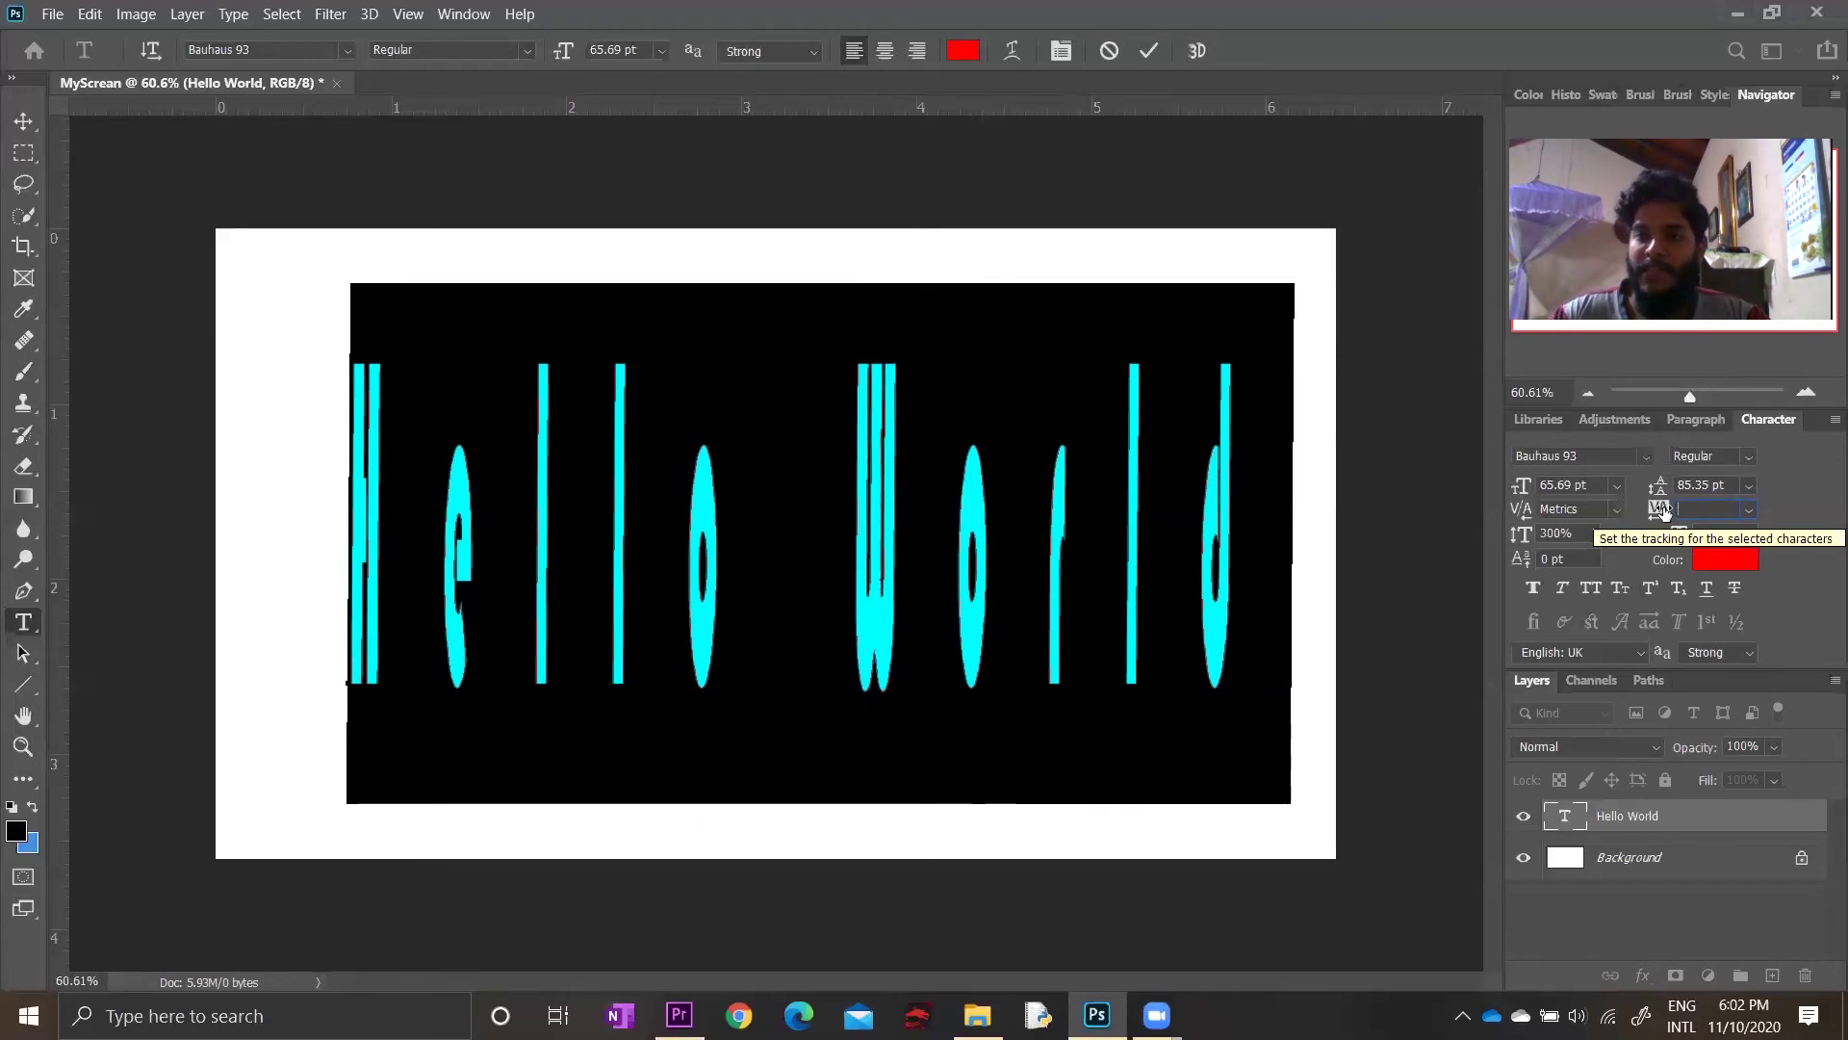
pyautogui.moveTo(1658, 510); pyautogui.dragTo(1721, 525)
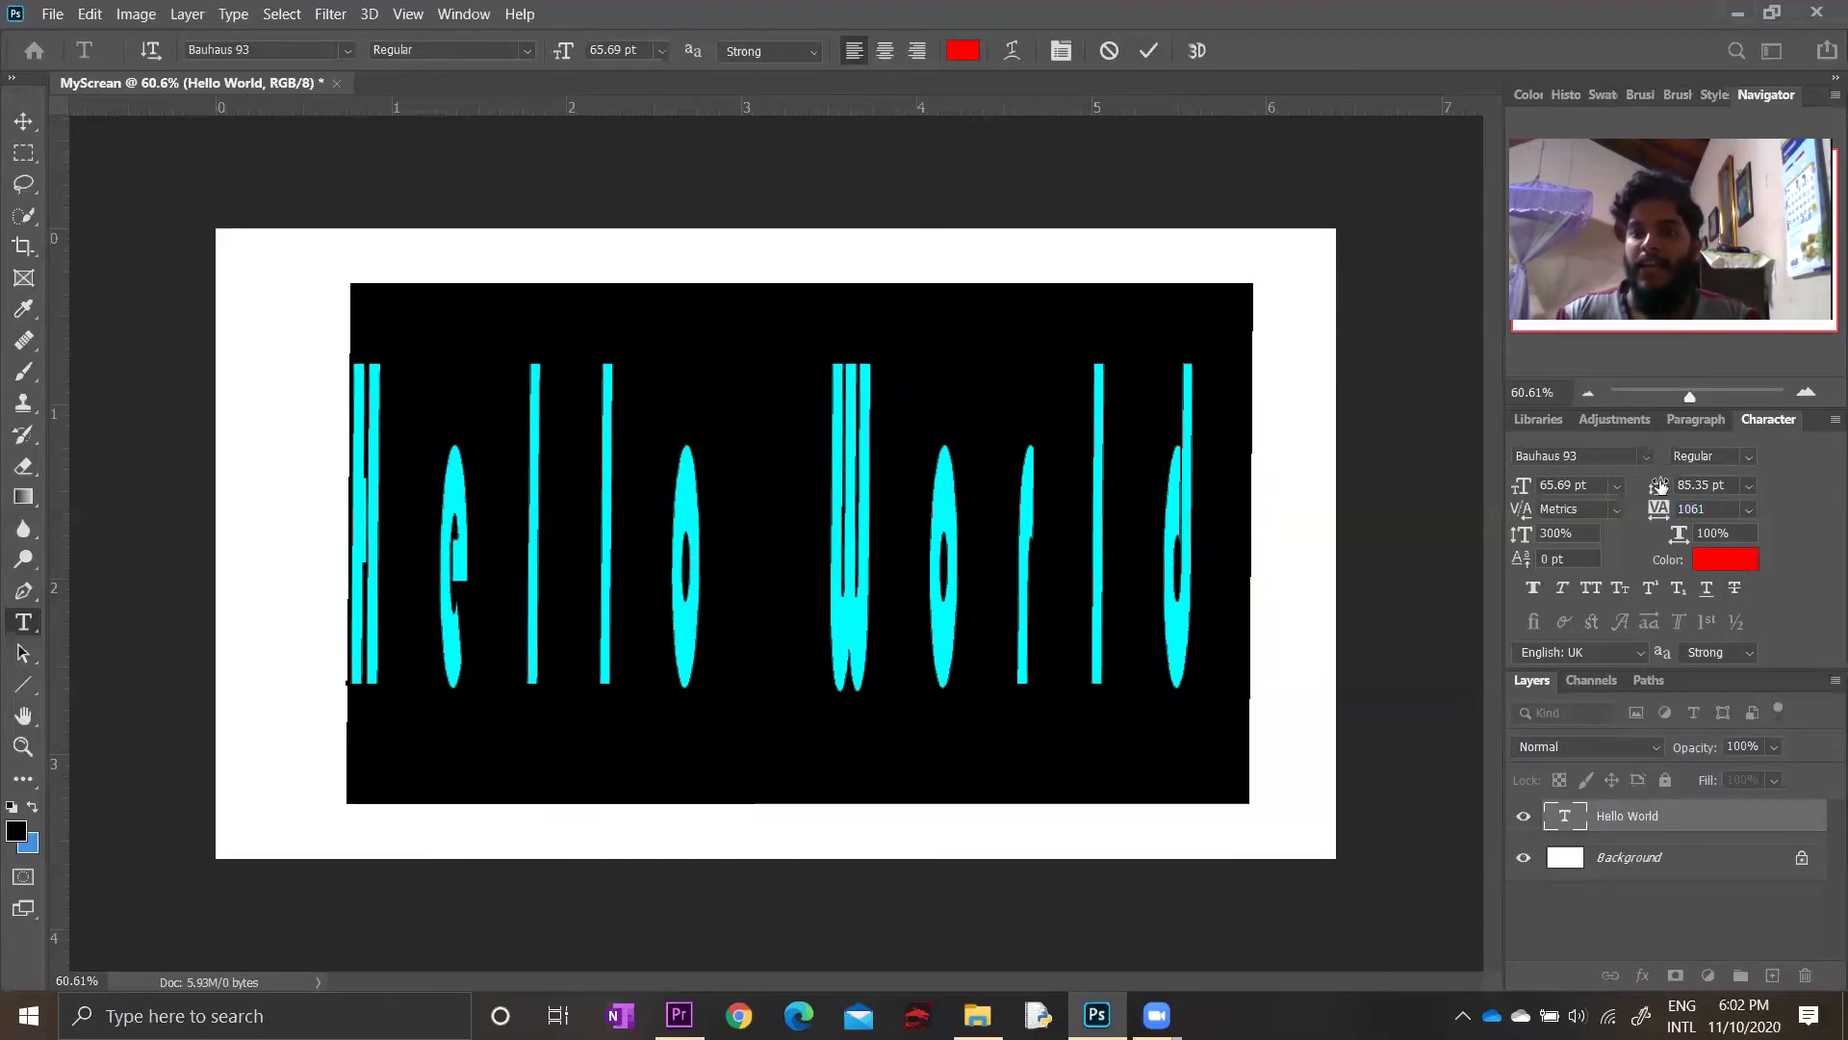
pyautogui.click(1198, 522)
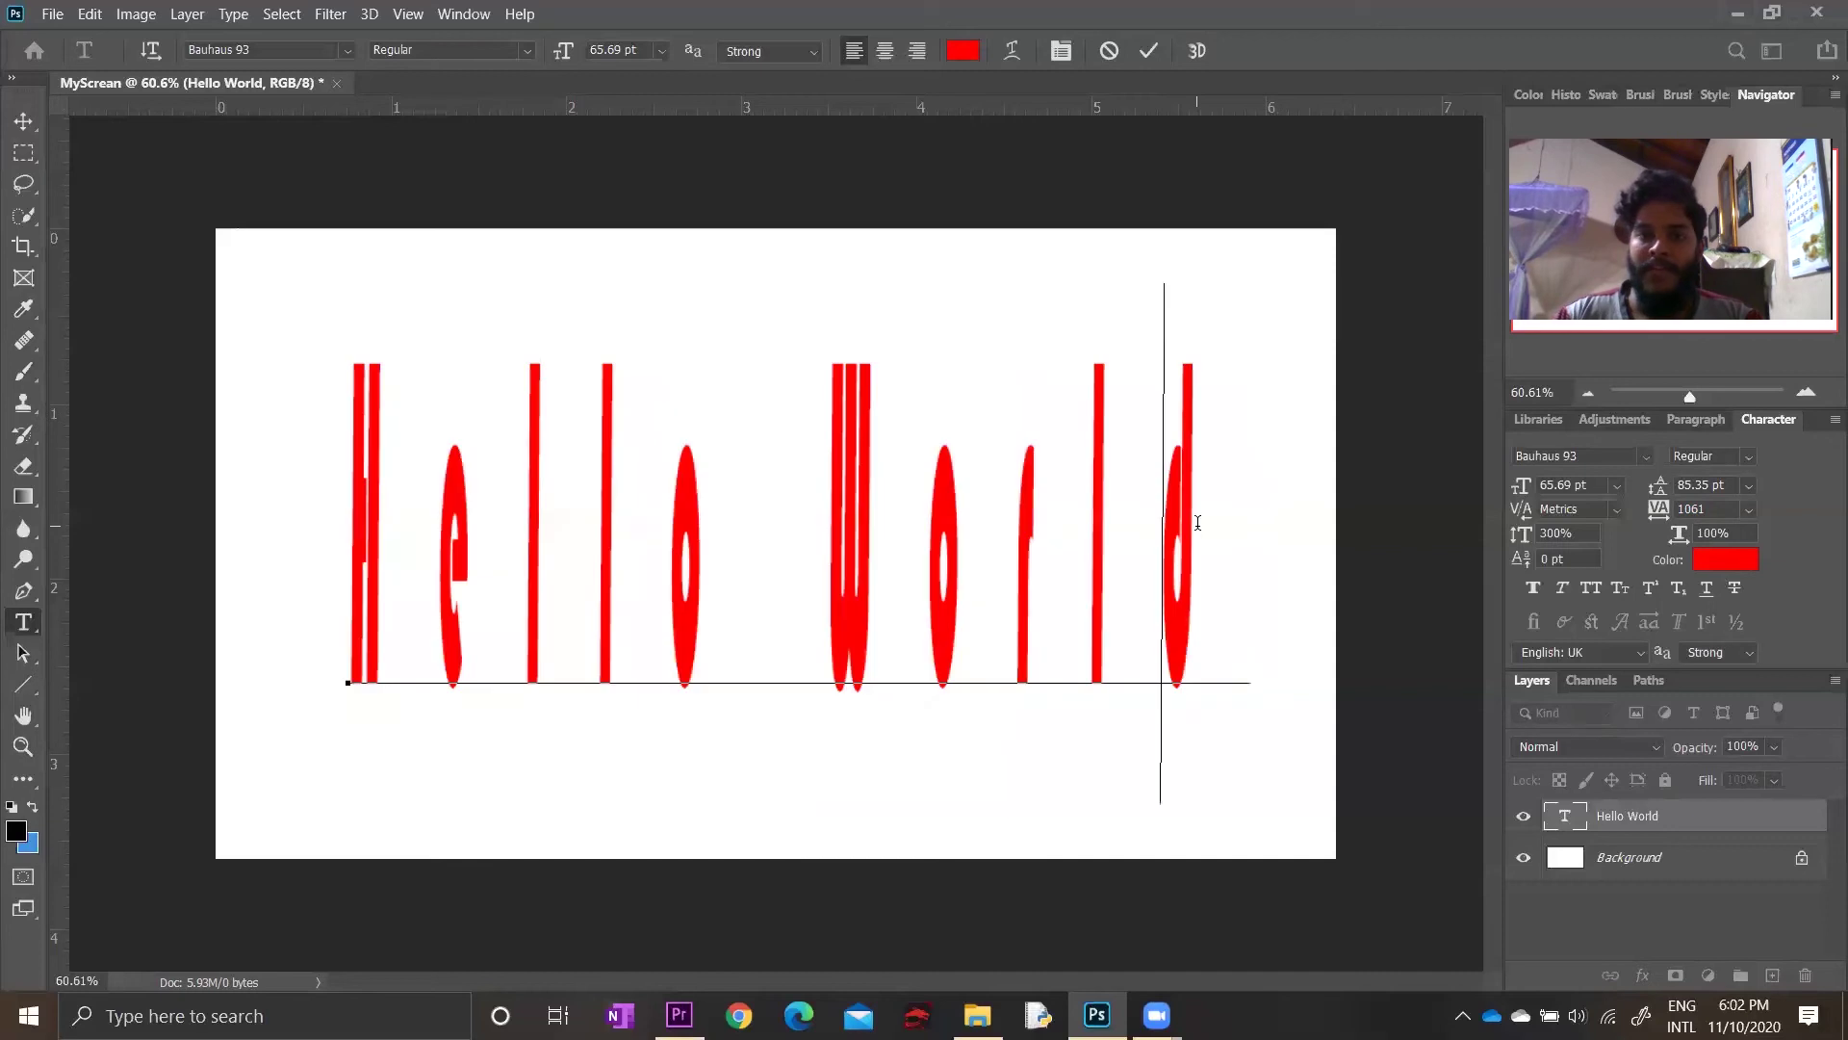
# Scale the text down, add a second line 'Hello', and widen leading to about 47 pt
pyautogui.moveTo(1249, 803); pyautogui.dragTo(755, 381)
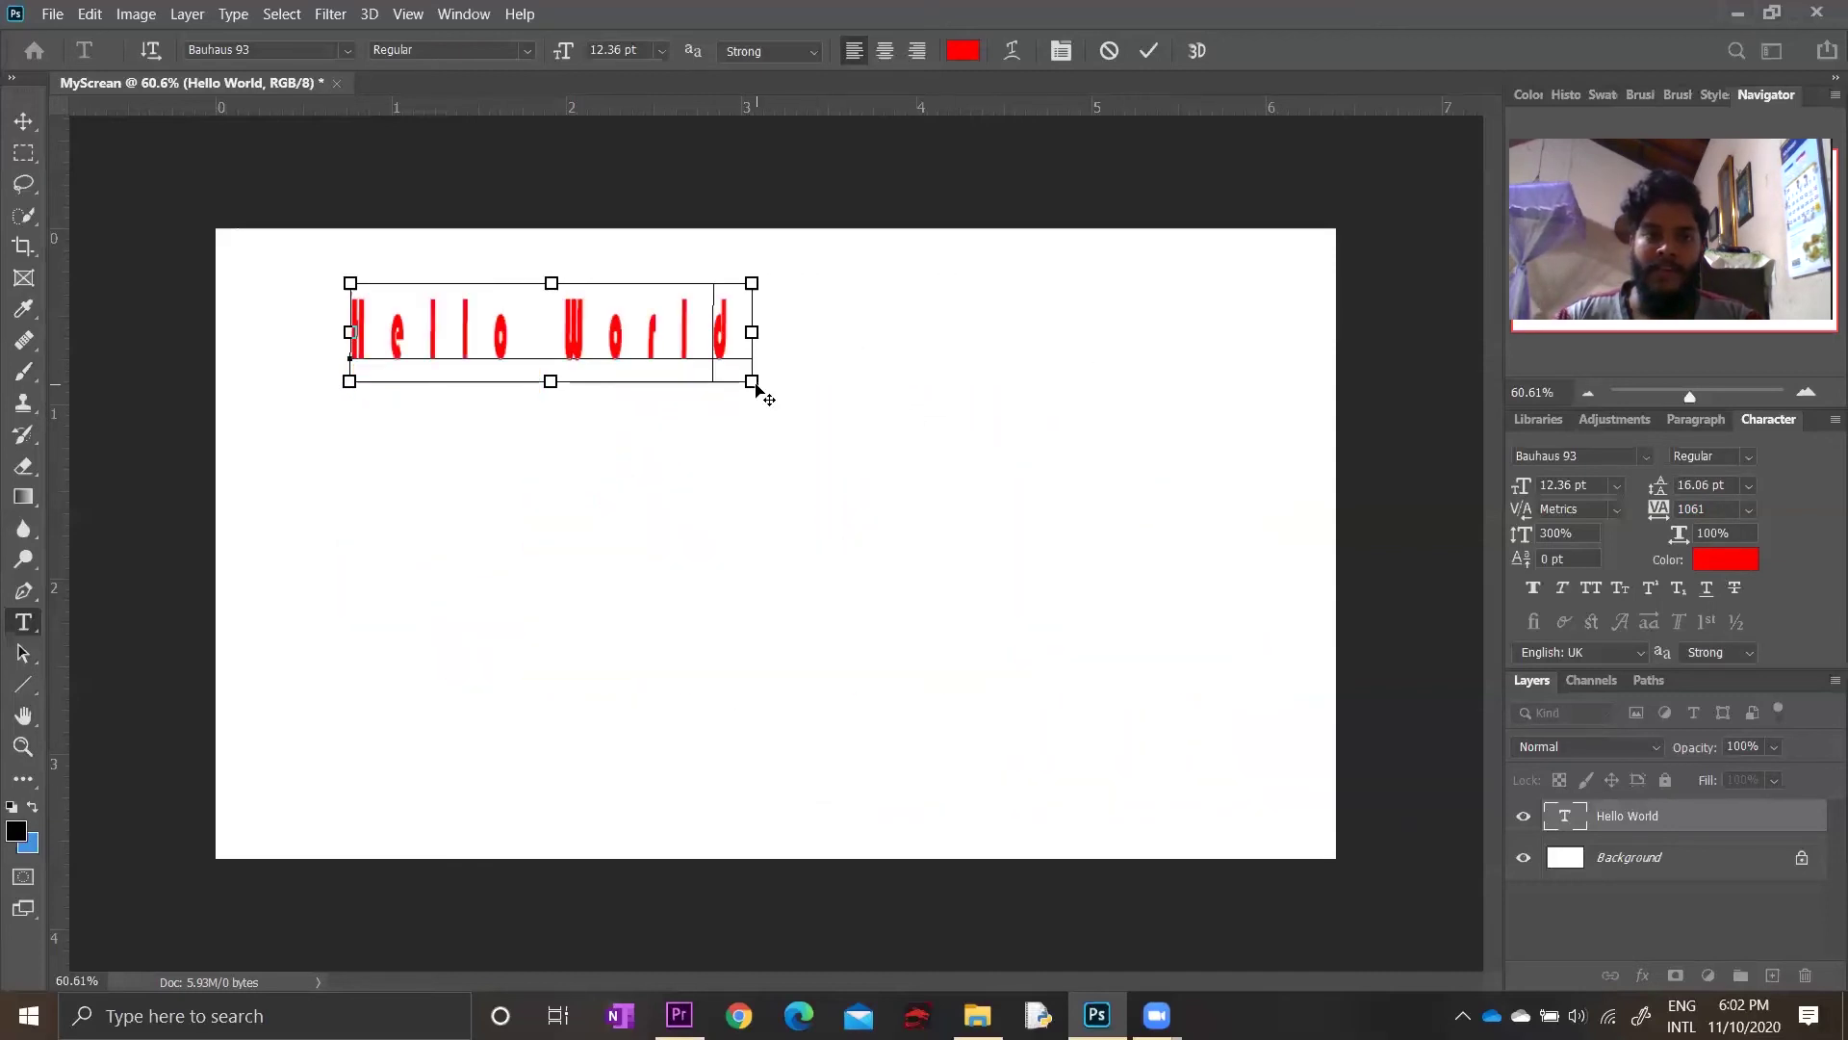
pyautogui.press('Return')
pyautogui.write('Hello')
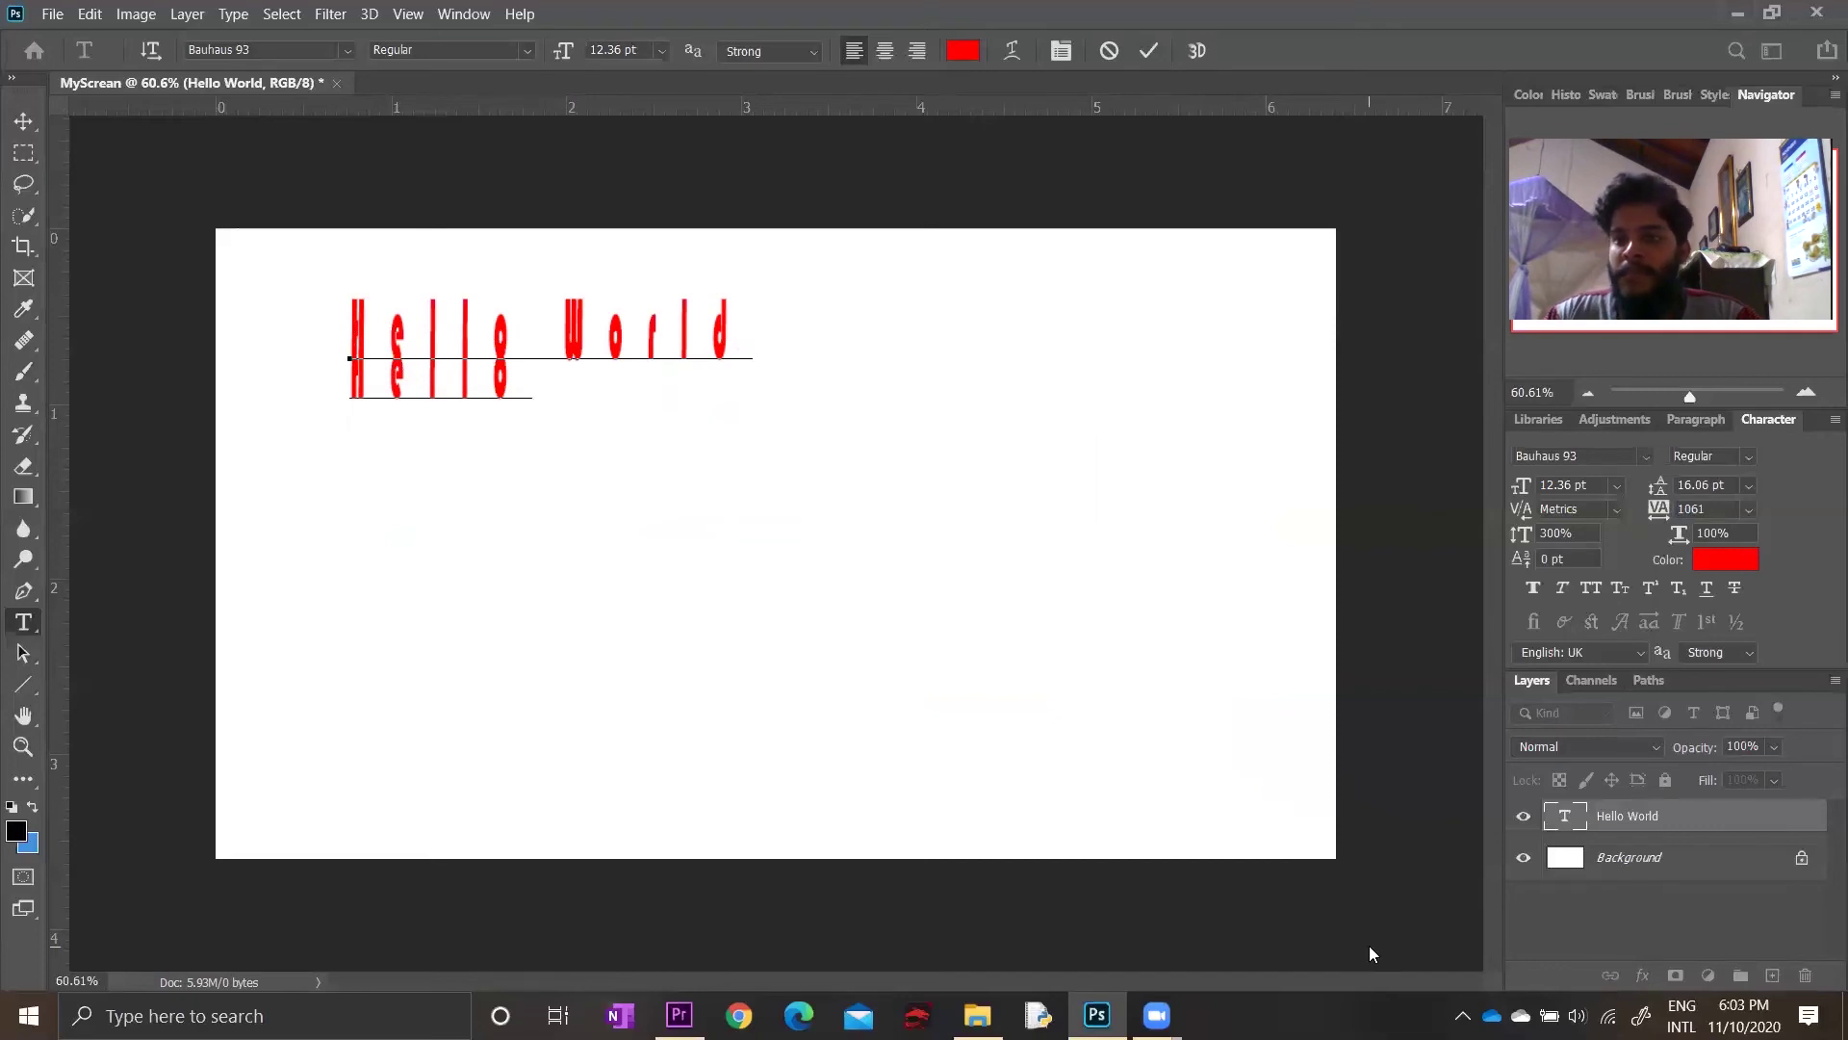
pyautogui.moveTo(1660, 489); pyautogui.dragTo(1657, 490)
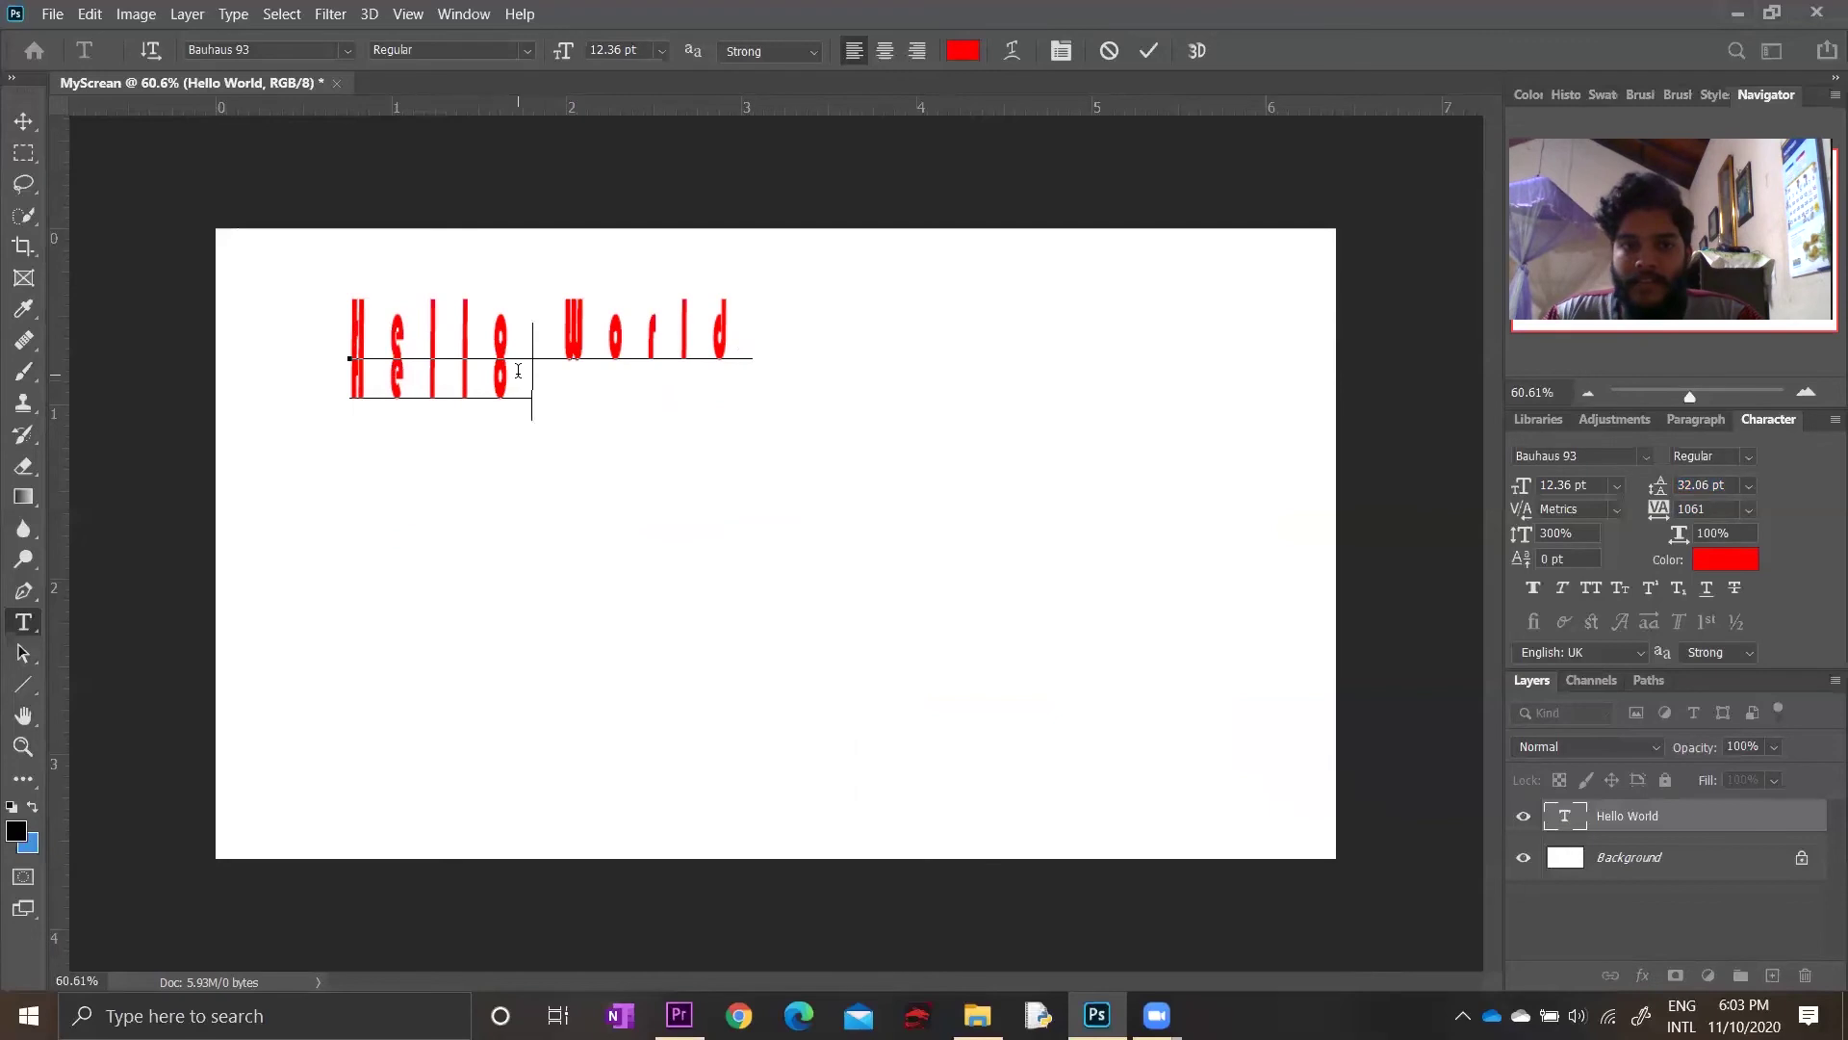
pyautogui.moveTo(518, 371); pyautogui.dragTo(351, 306)
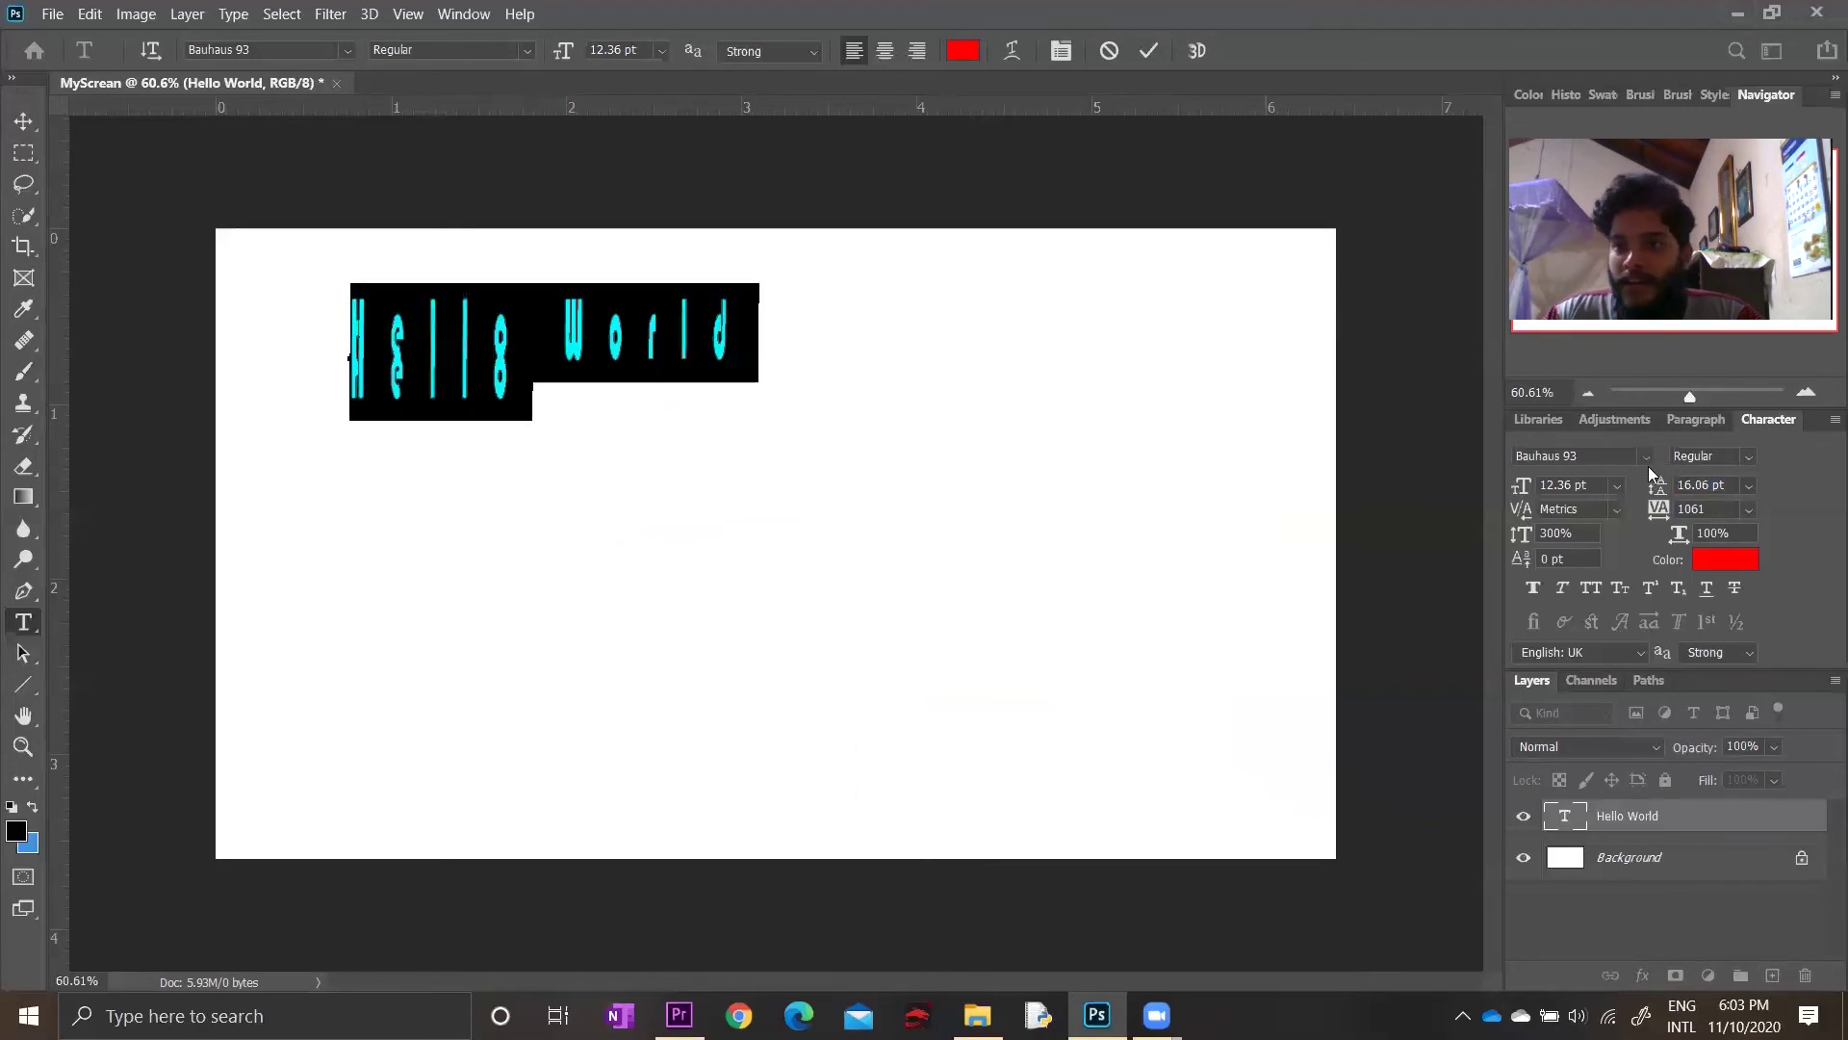
pyautogui.moveTo(1658, 487)
pyautogui.mouseDown()
pyautogui.moveTo(1675, 499)
pyautogui.moveTo(1642, 497)
pyautogui.mouseUp()
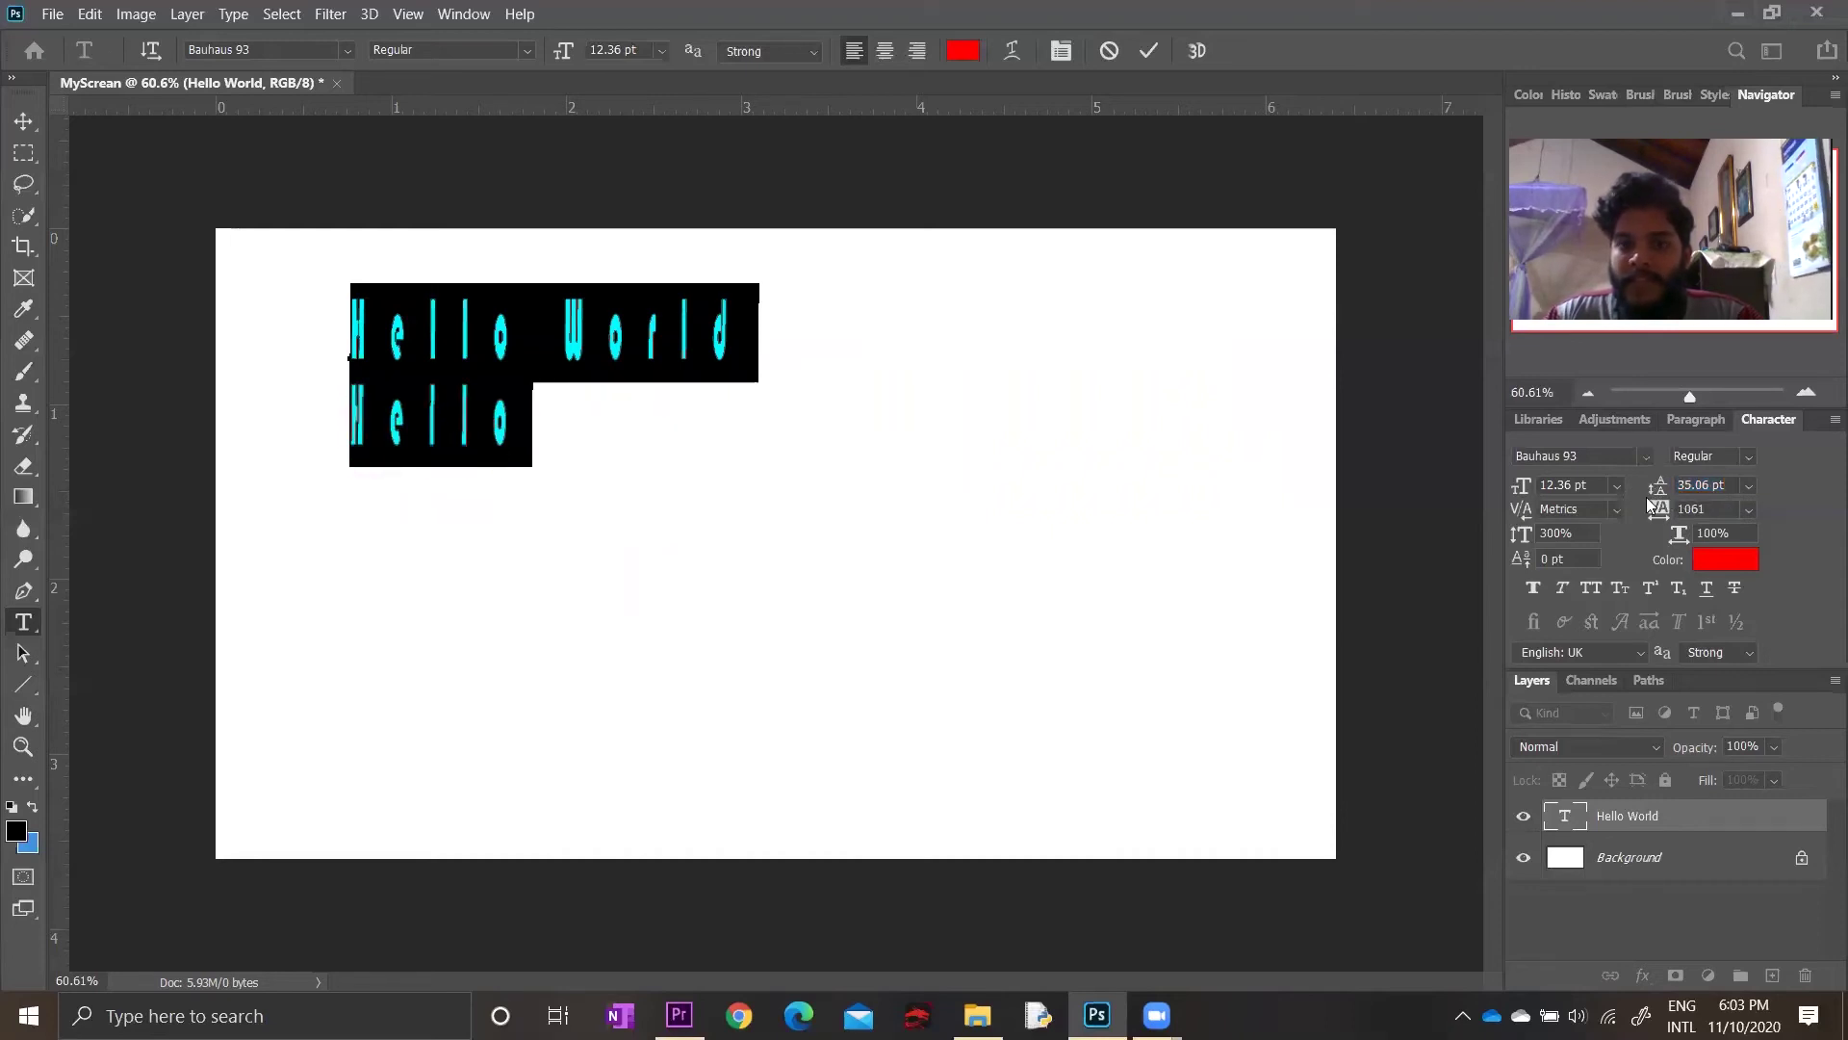
pyautogui.click(1672, 926)
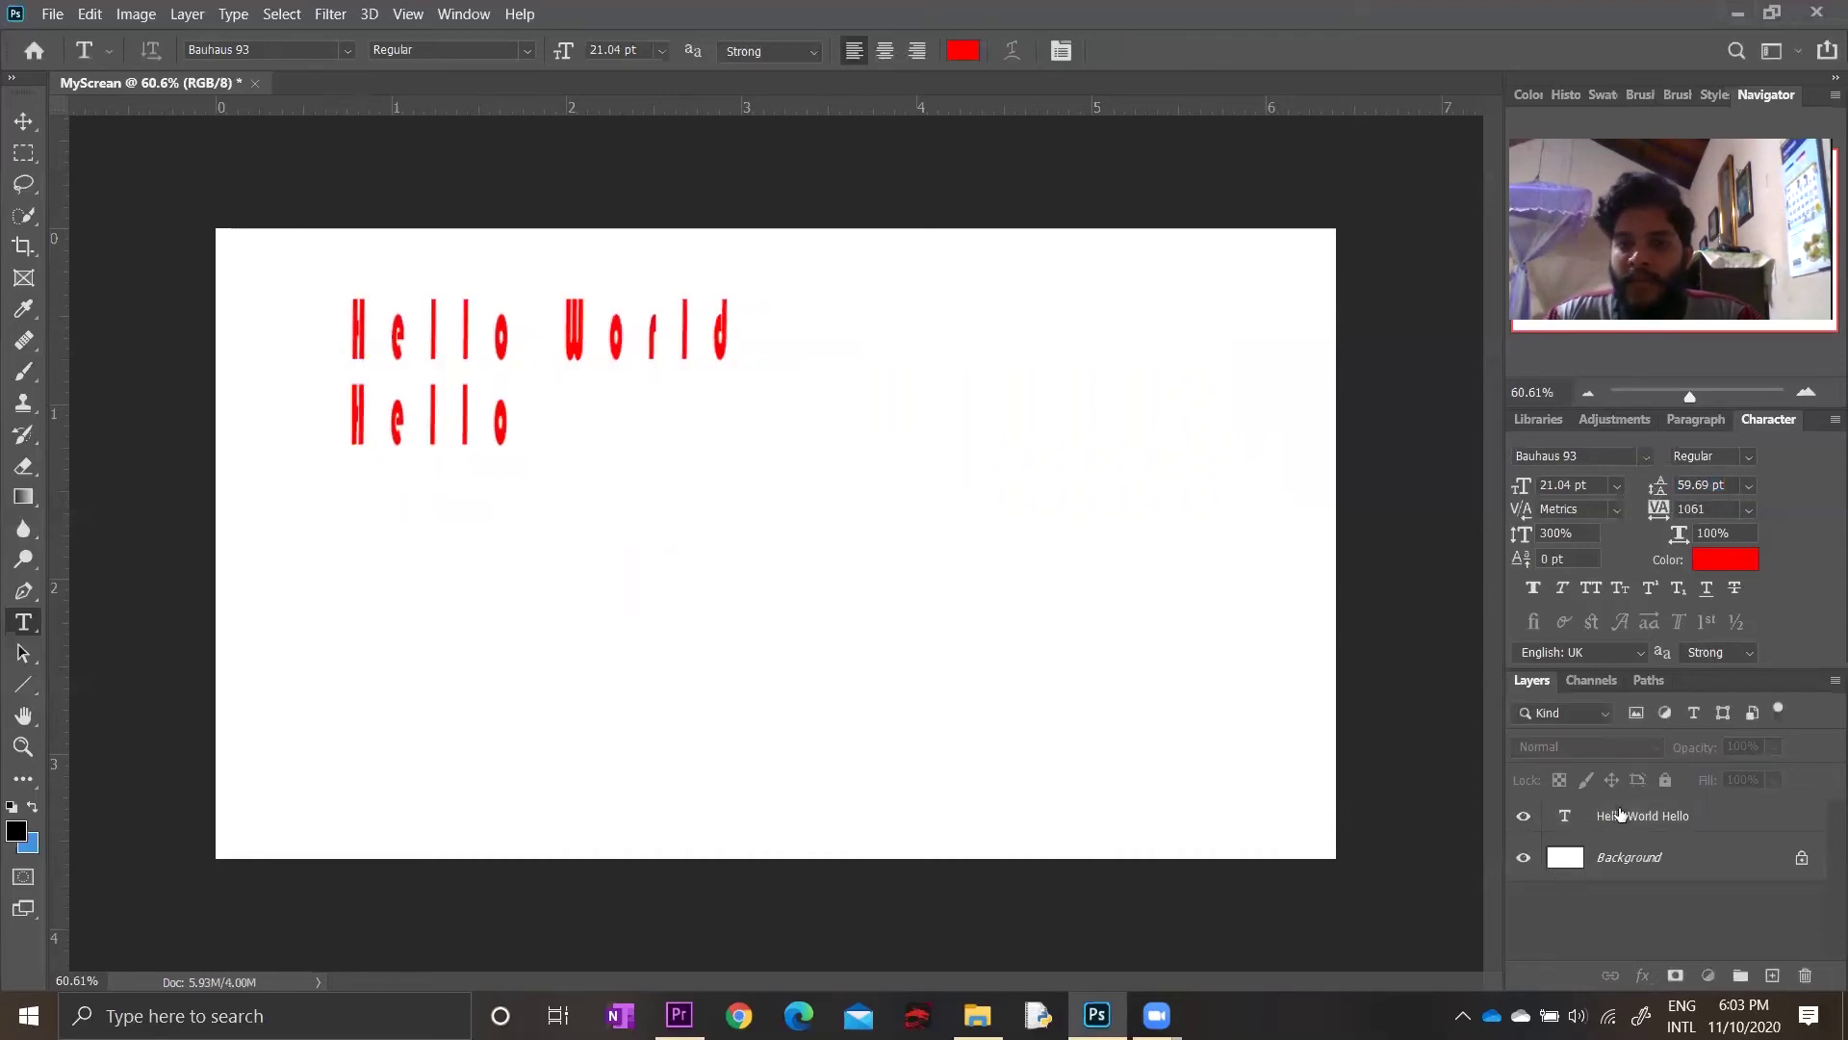
# Tweak the leading slightly and add a third 'Hello' line after the second Hello
pyautogui.click(1678, 828)
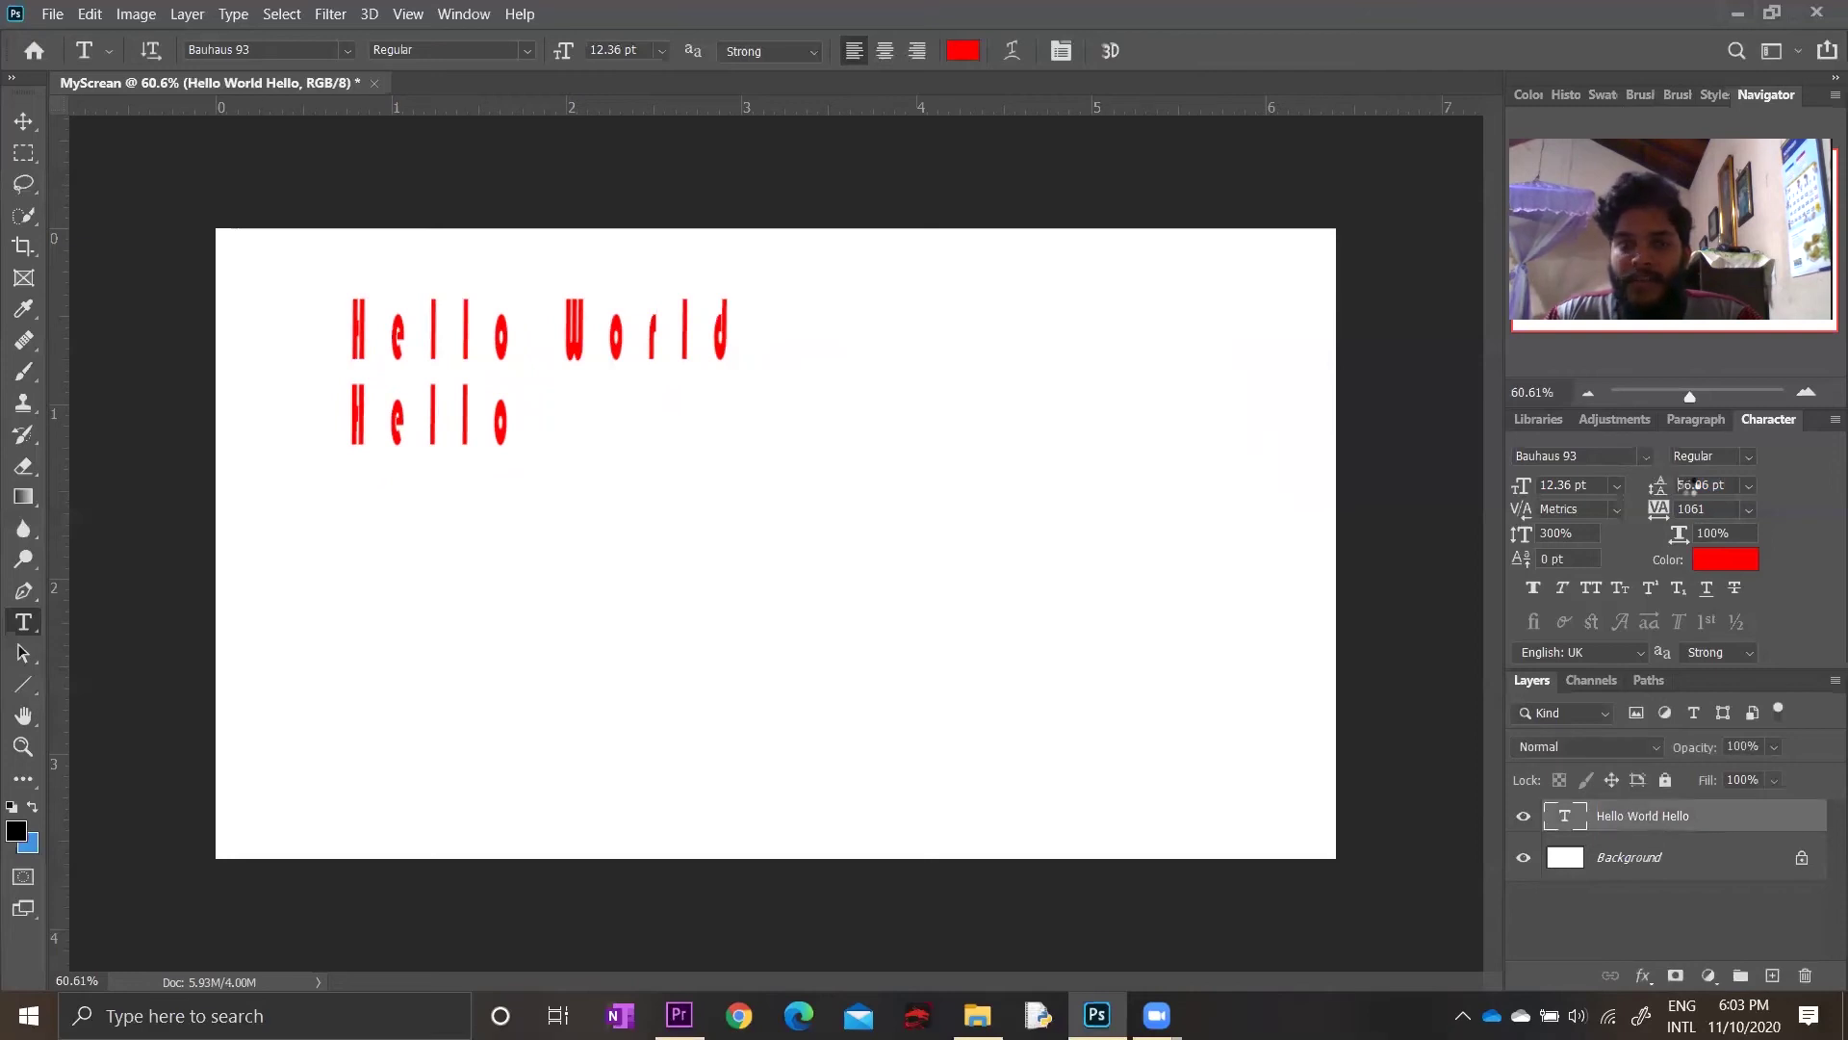
pyautogui.press('Return')
pyautogui.moveTo(1646, 481); pyautogui.dragTo(1648, 489)
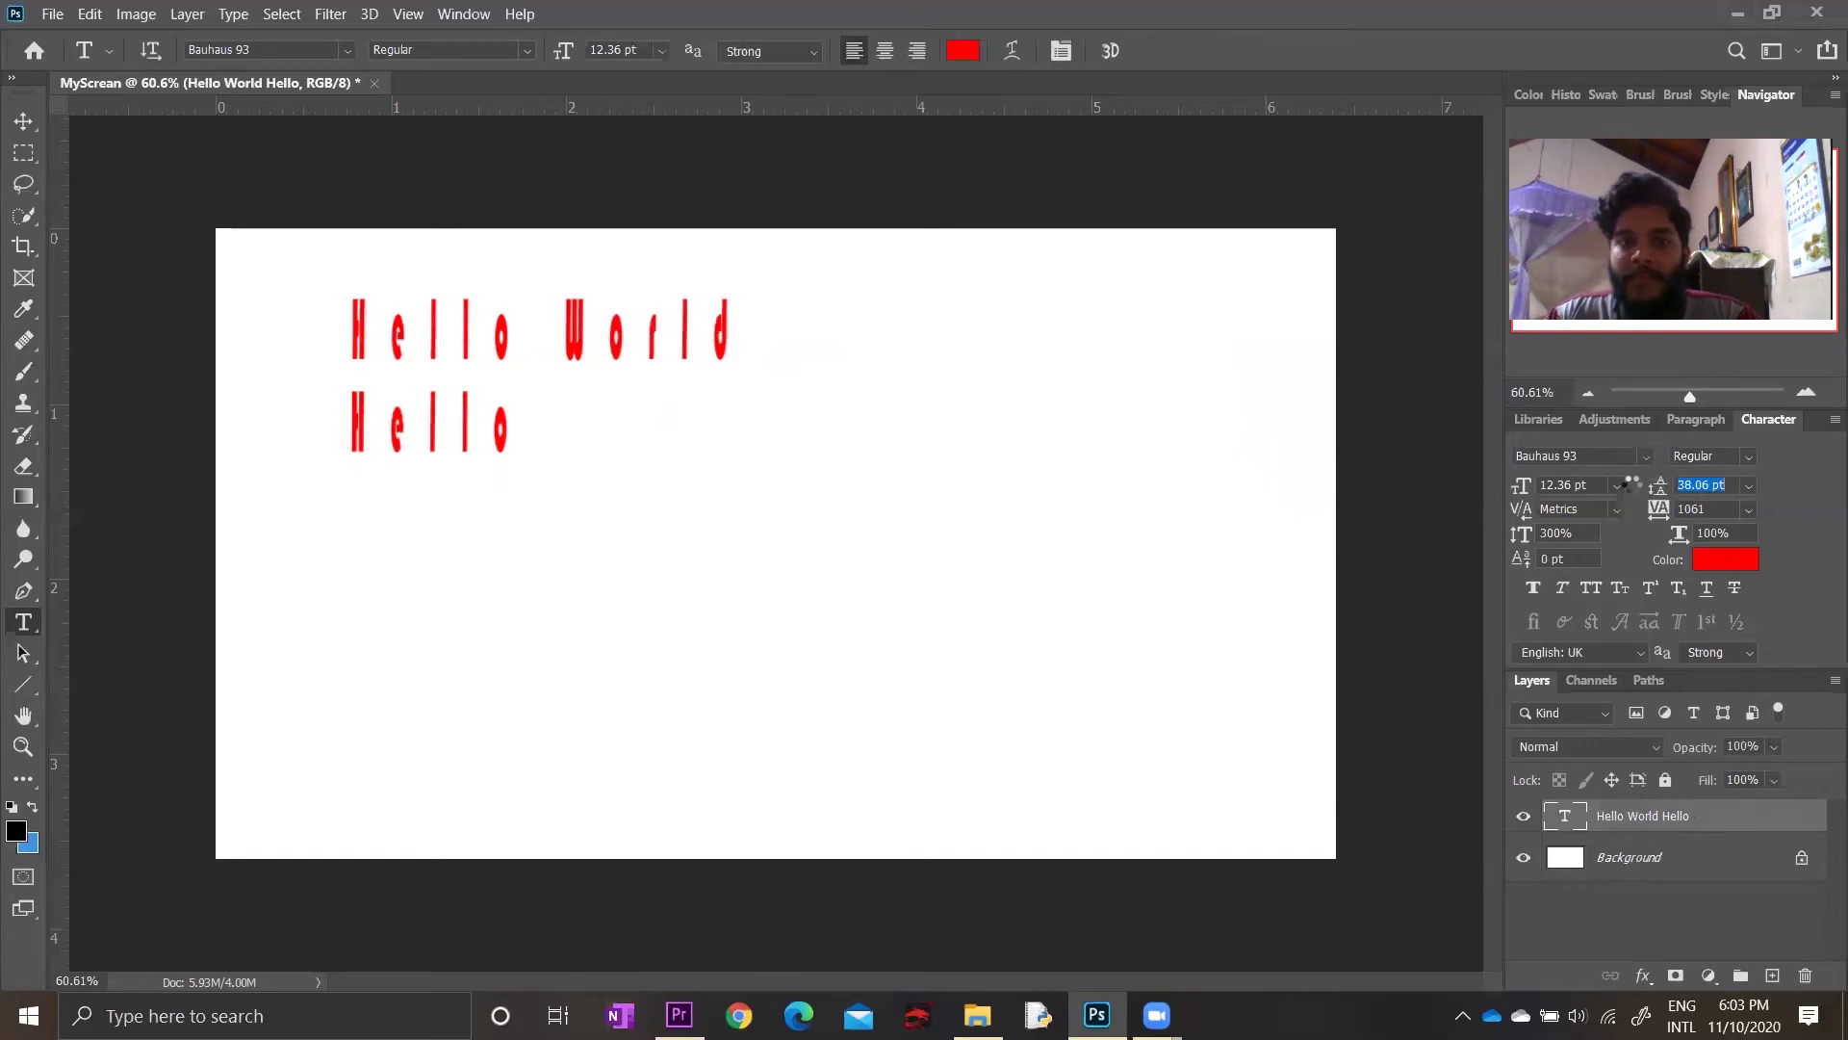
pyautogui.moveTo(520, 422); pyautogui.dragTo(520, 397)
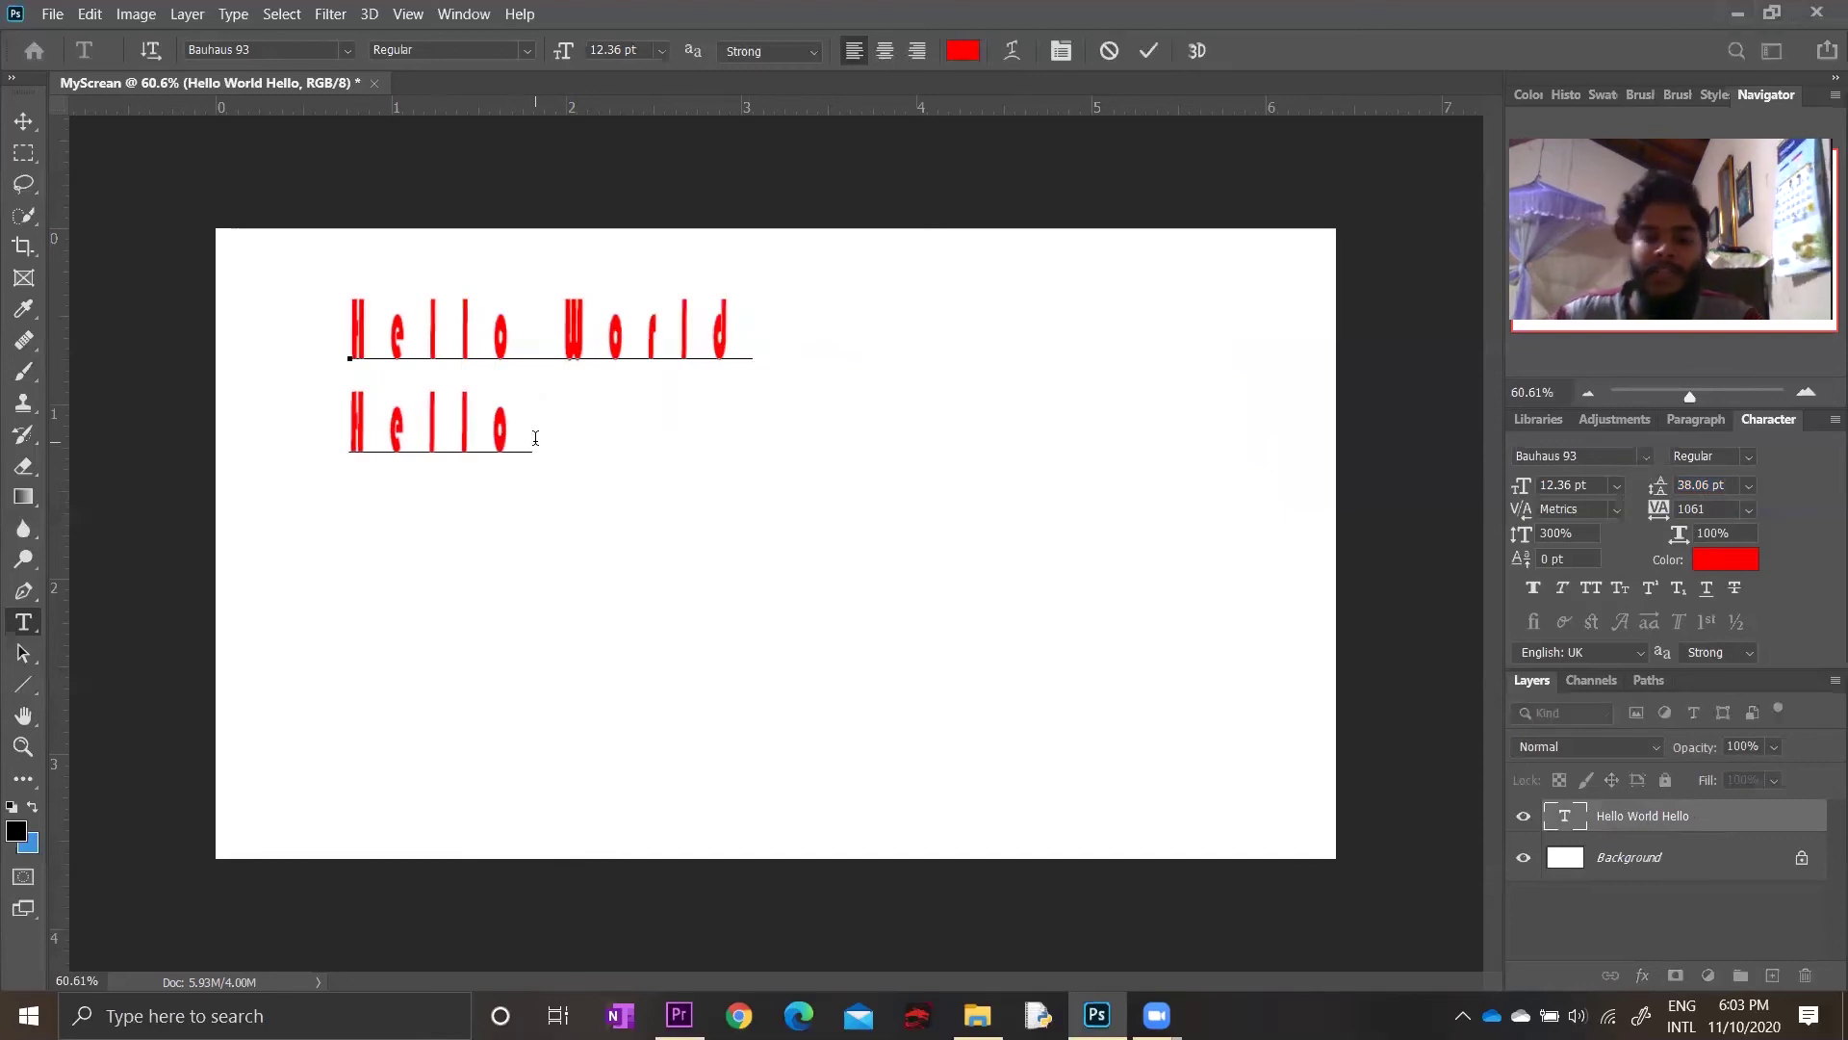
pyautogui.press('Return')
pyautogui.write('Hello')
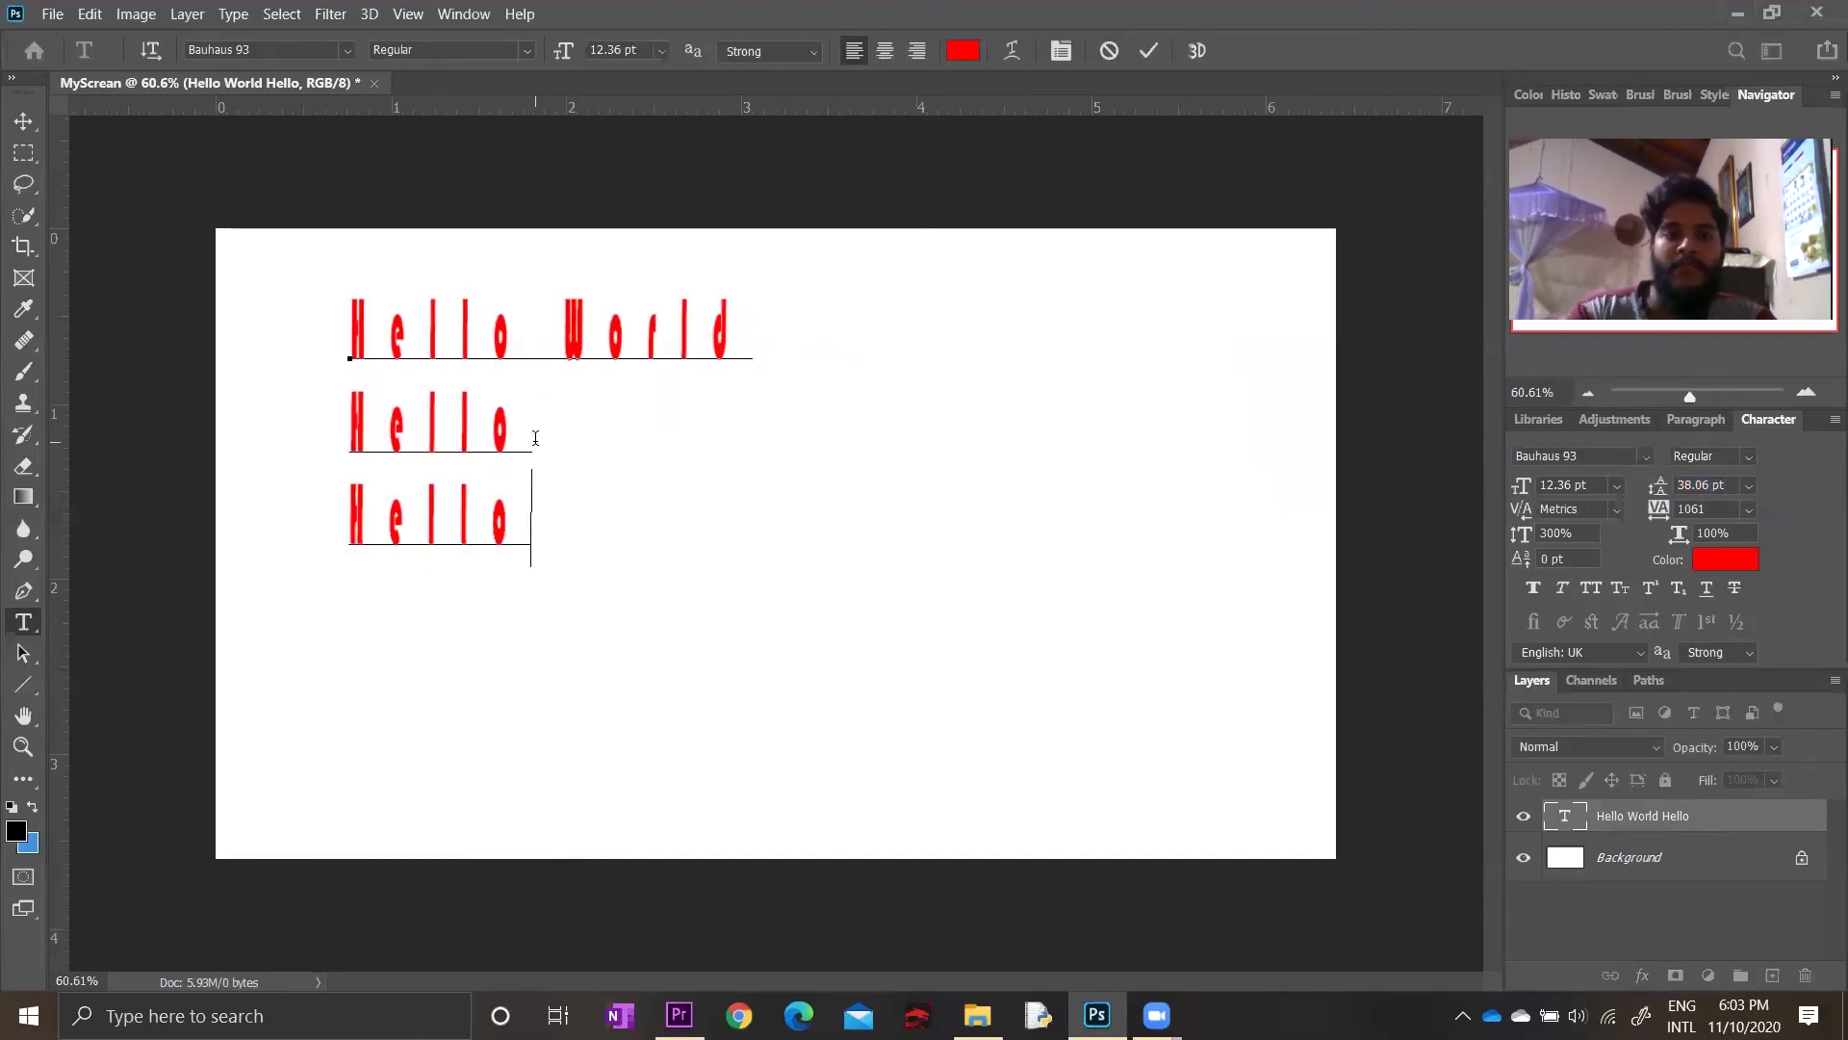
# Increase the leading on the selected lines to spread them apart, then commit the edit
pyautogui.moveTo(518, 425); pyautogui.dragTo(304, 341)
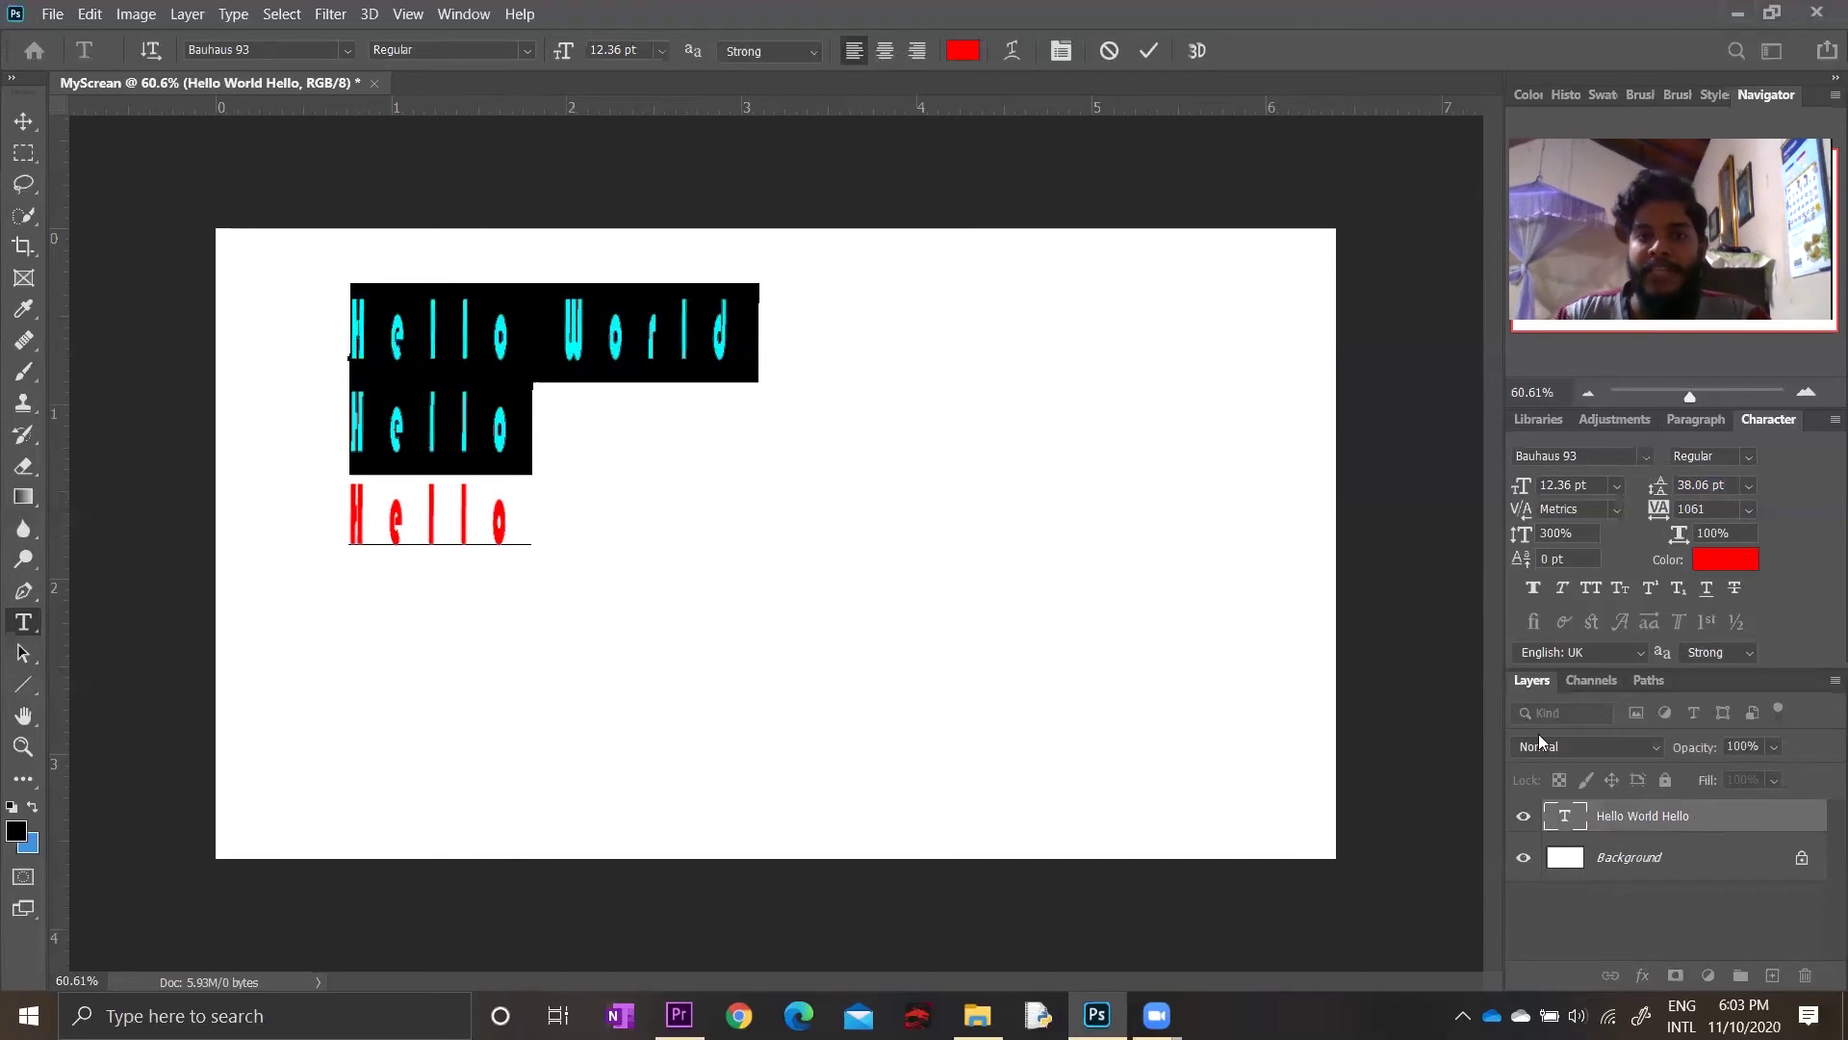
pyautogui.moveTo(1656, 484); pyautogui.dragTo(1637, 497)
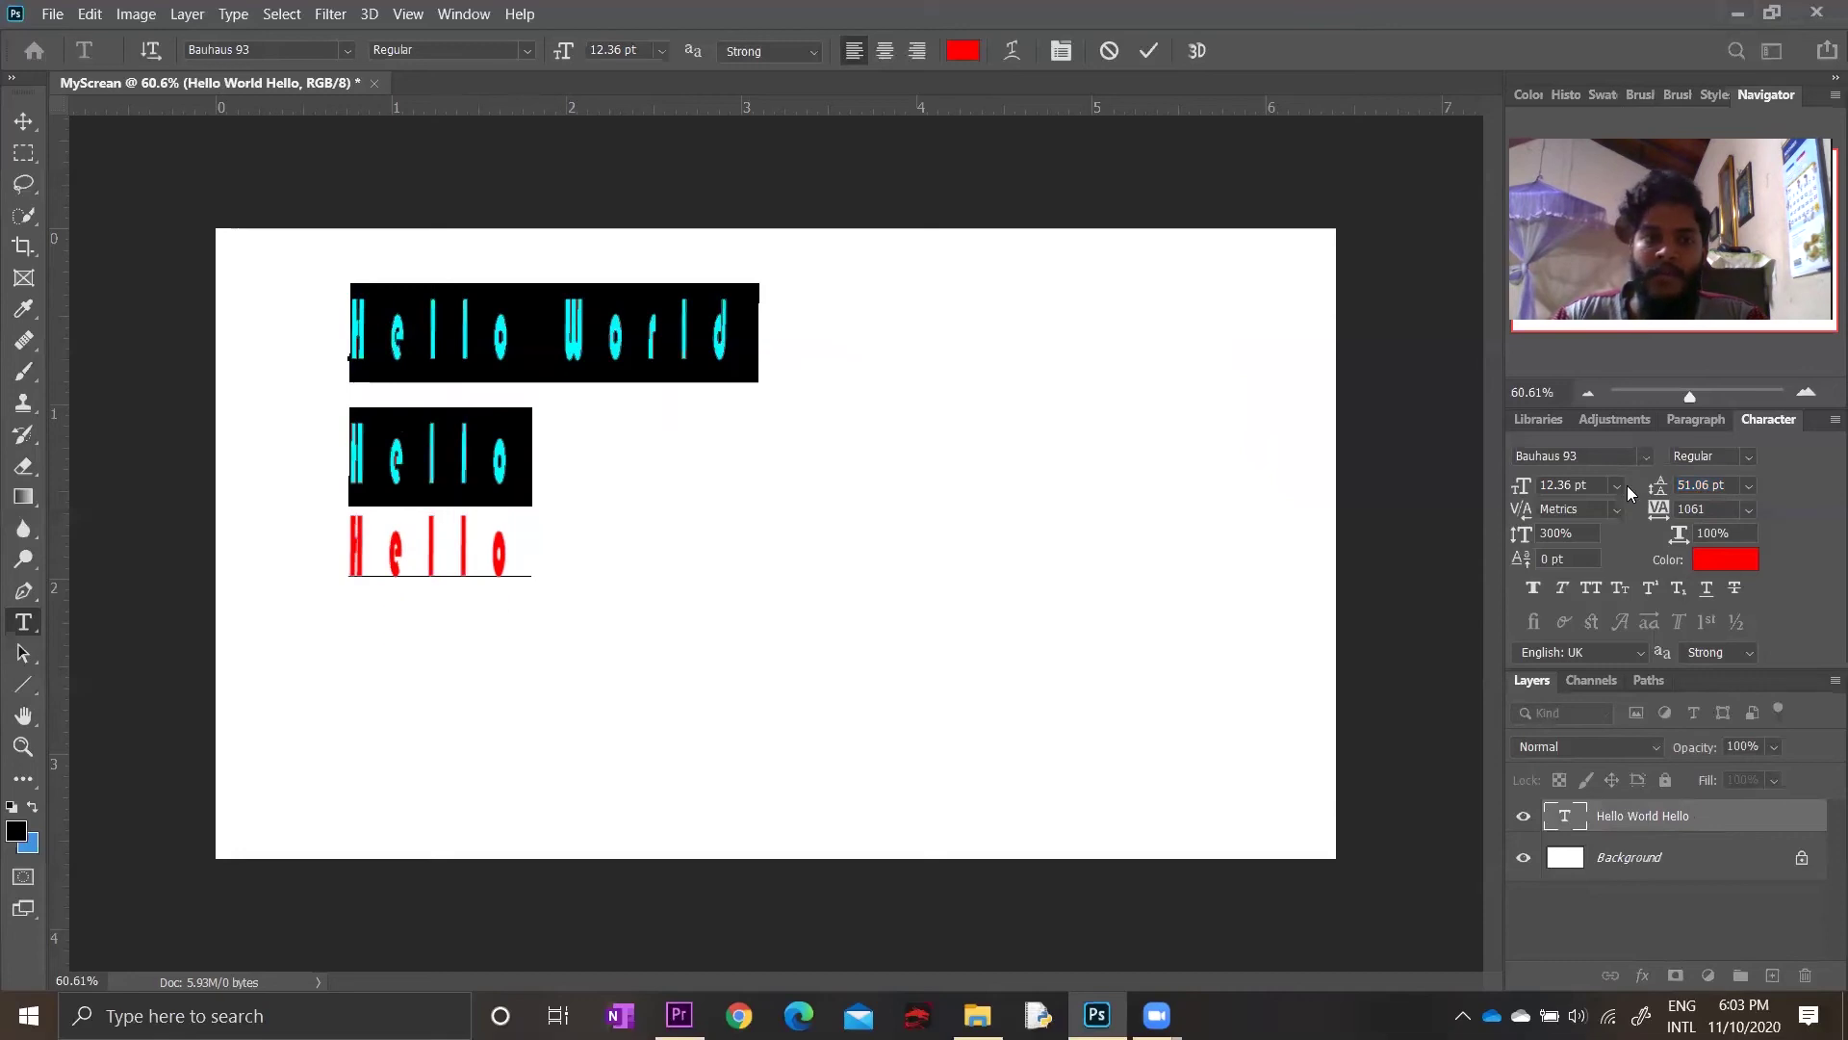
pyautogui.click(844, 746)
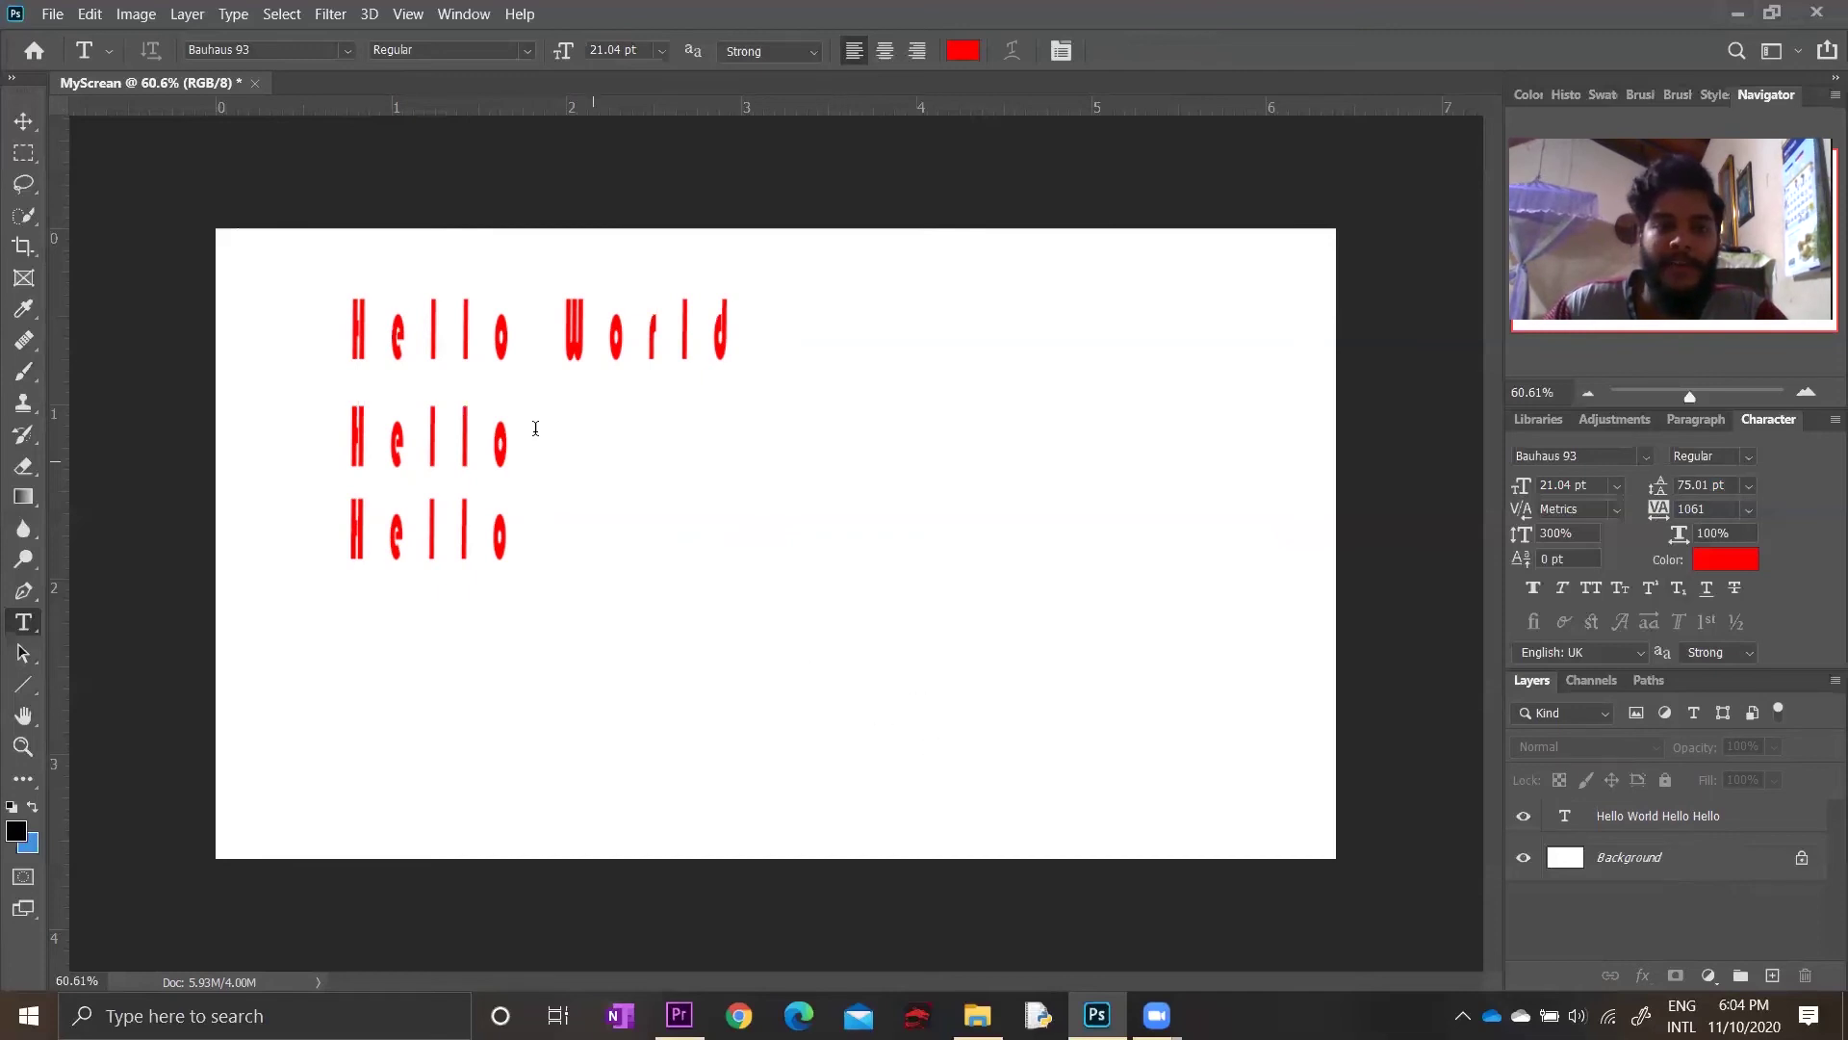
pyautogui.moveTo(519, 534); pyautogui.dragTo(335, 415)
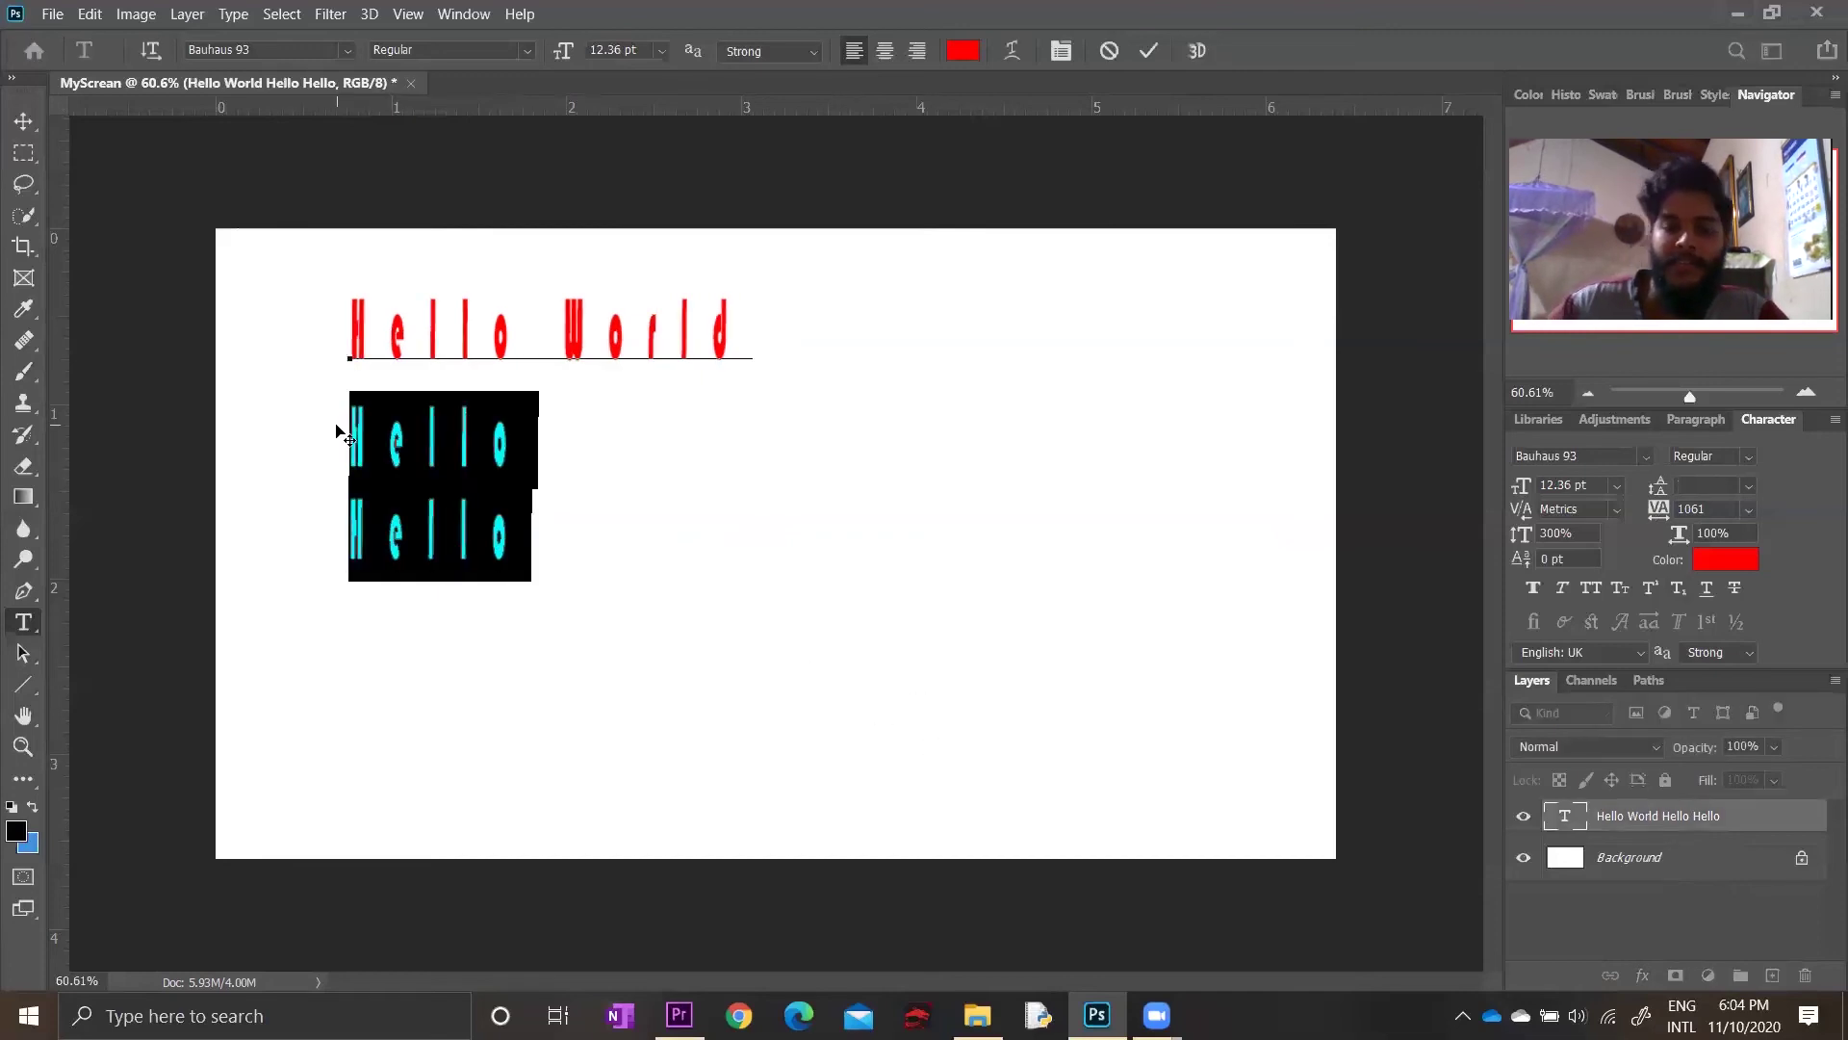
# Delete the two lower Hello lines, leaving just 'Hello World', and widen the leading
pyautogui.press('BackSpace')
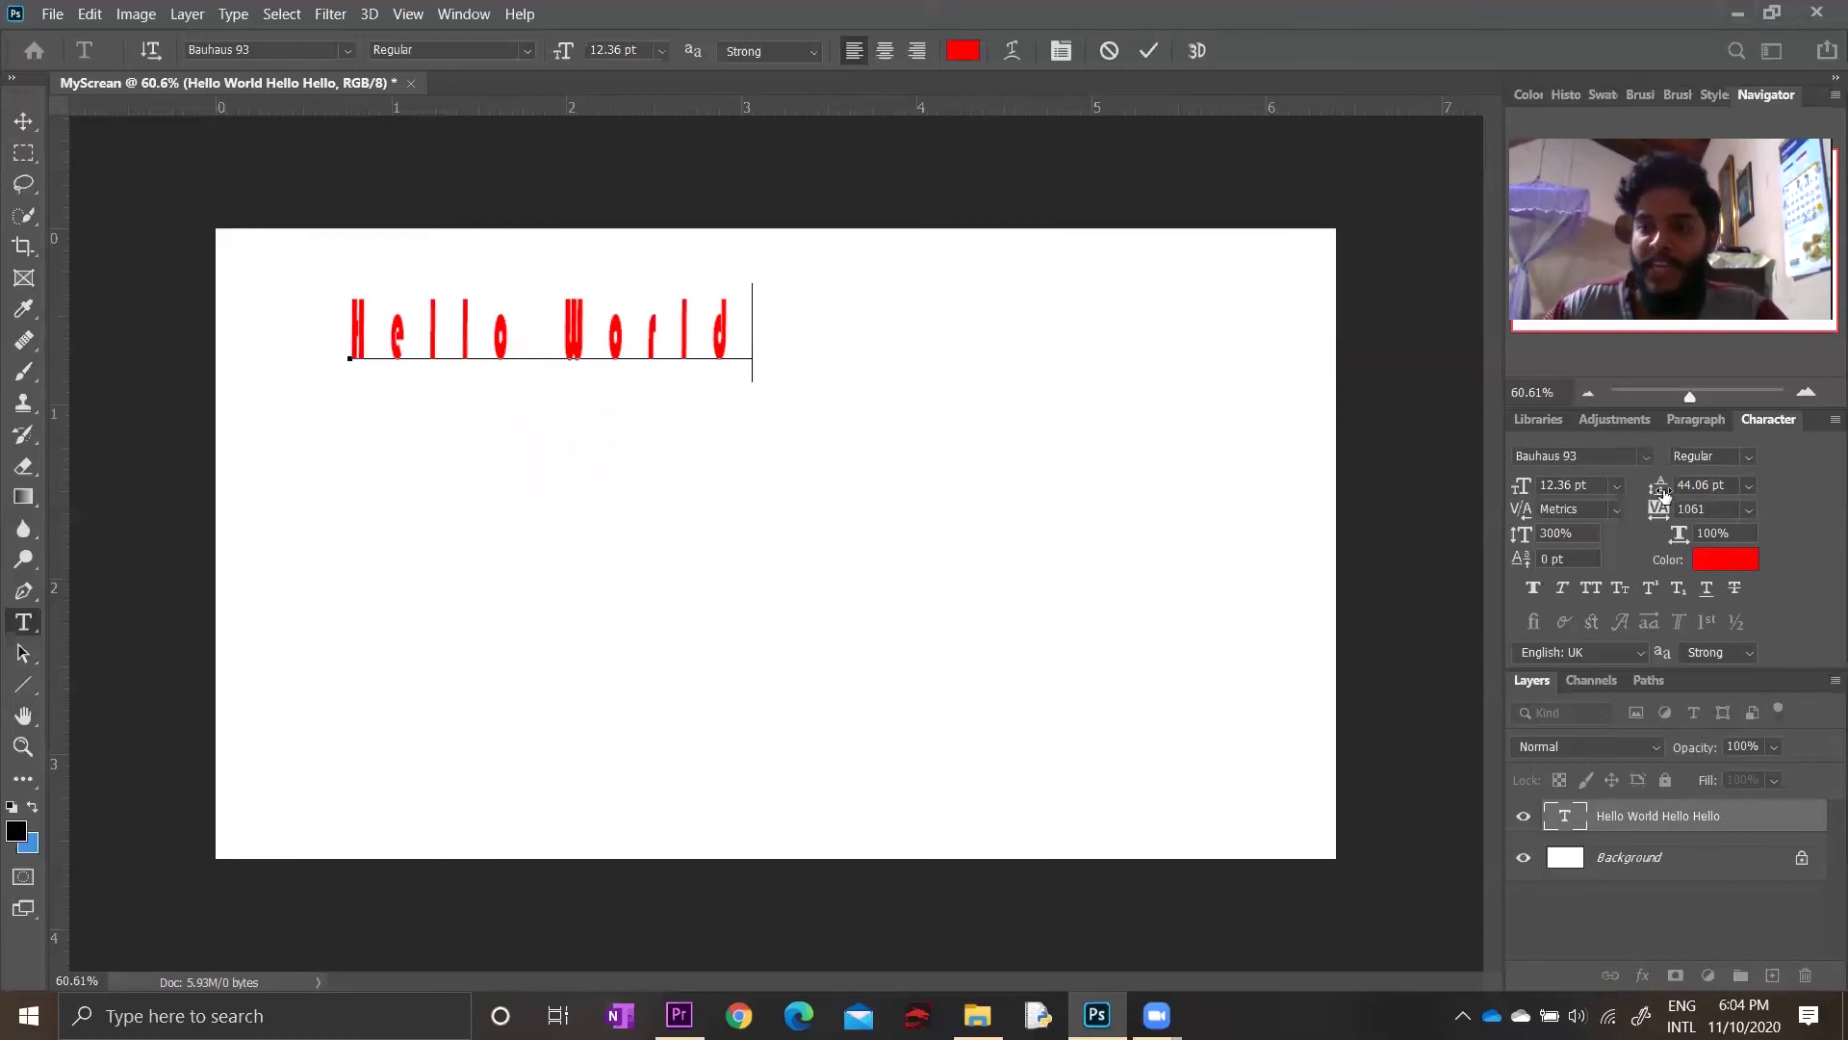
pyautogui.moveTo(1681, 498); pyautogui.dragTo(1818, 512)
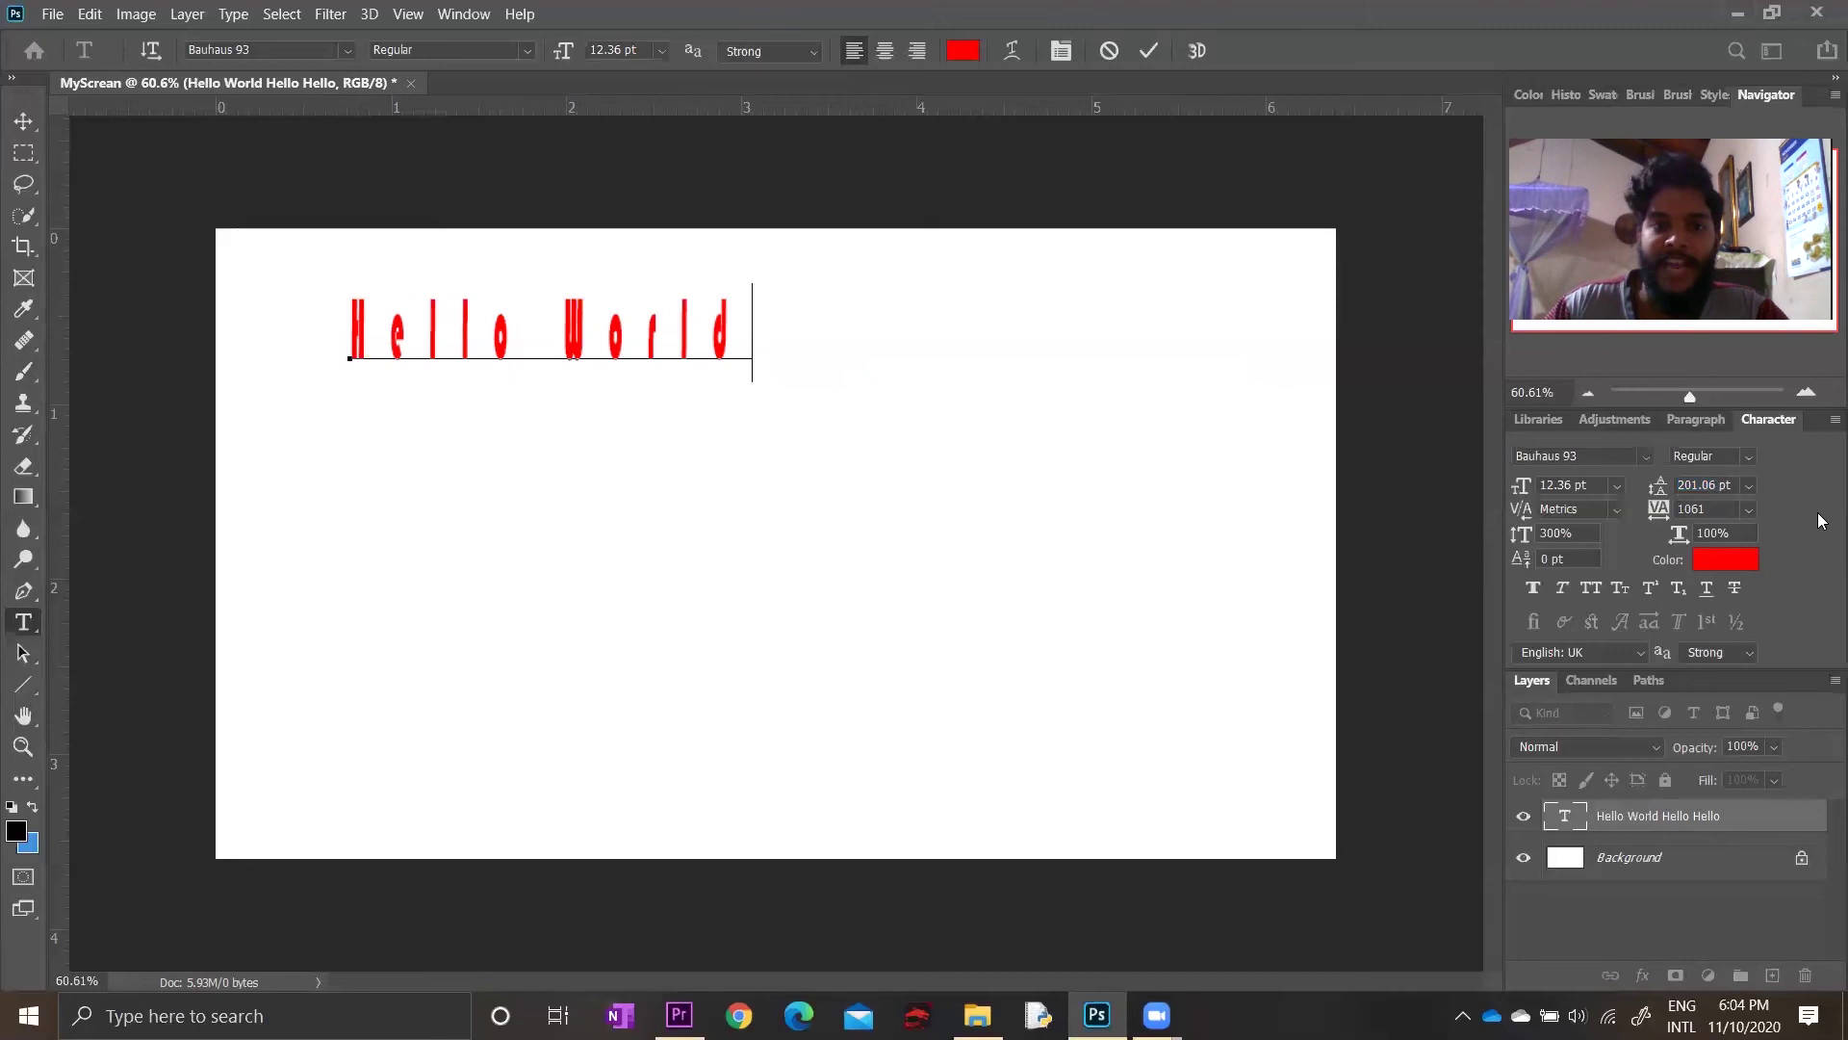
pyautogui.press('Return')
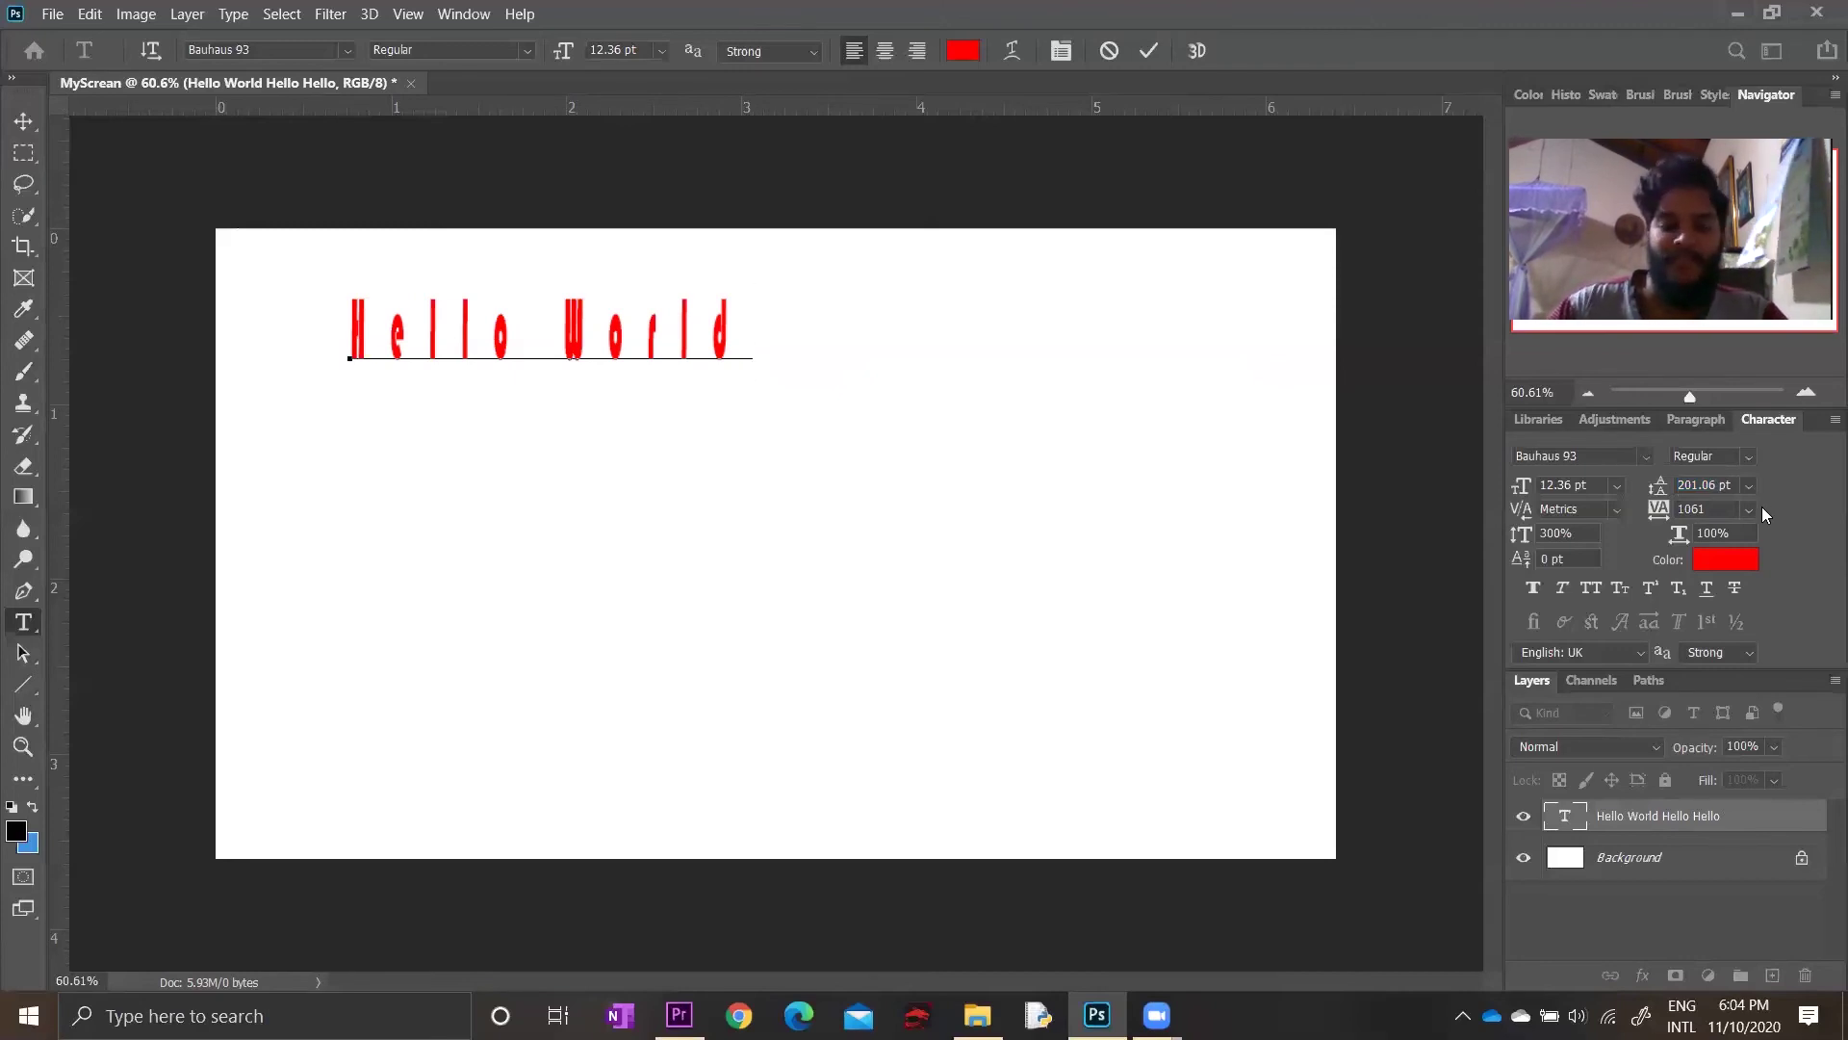
pyautogui.press('BackSpace')
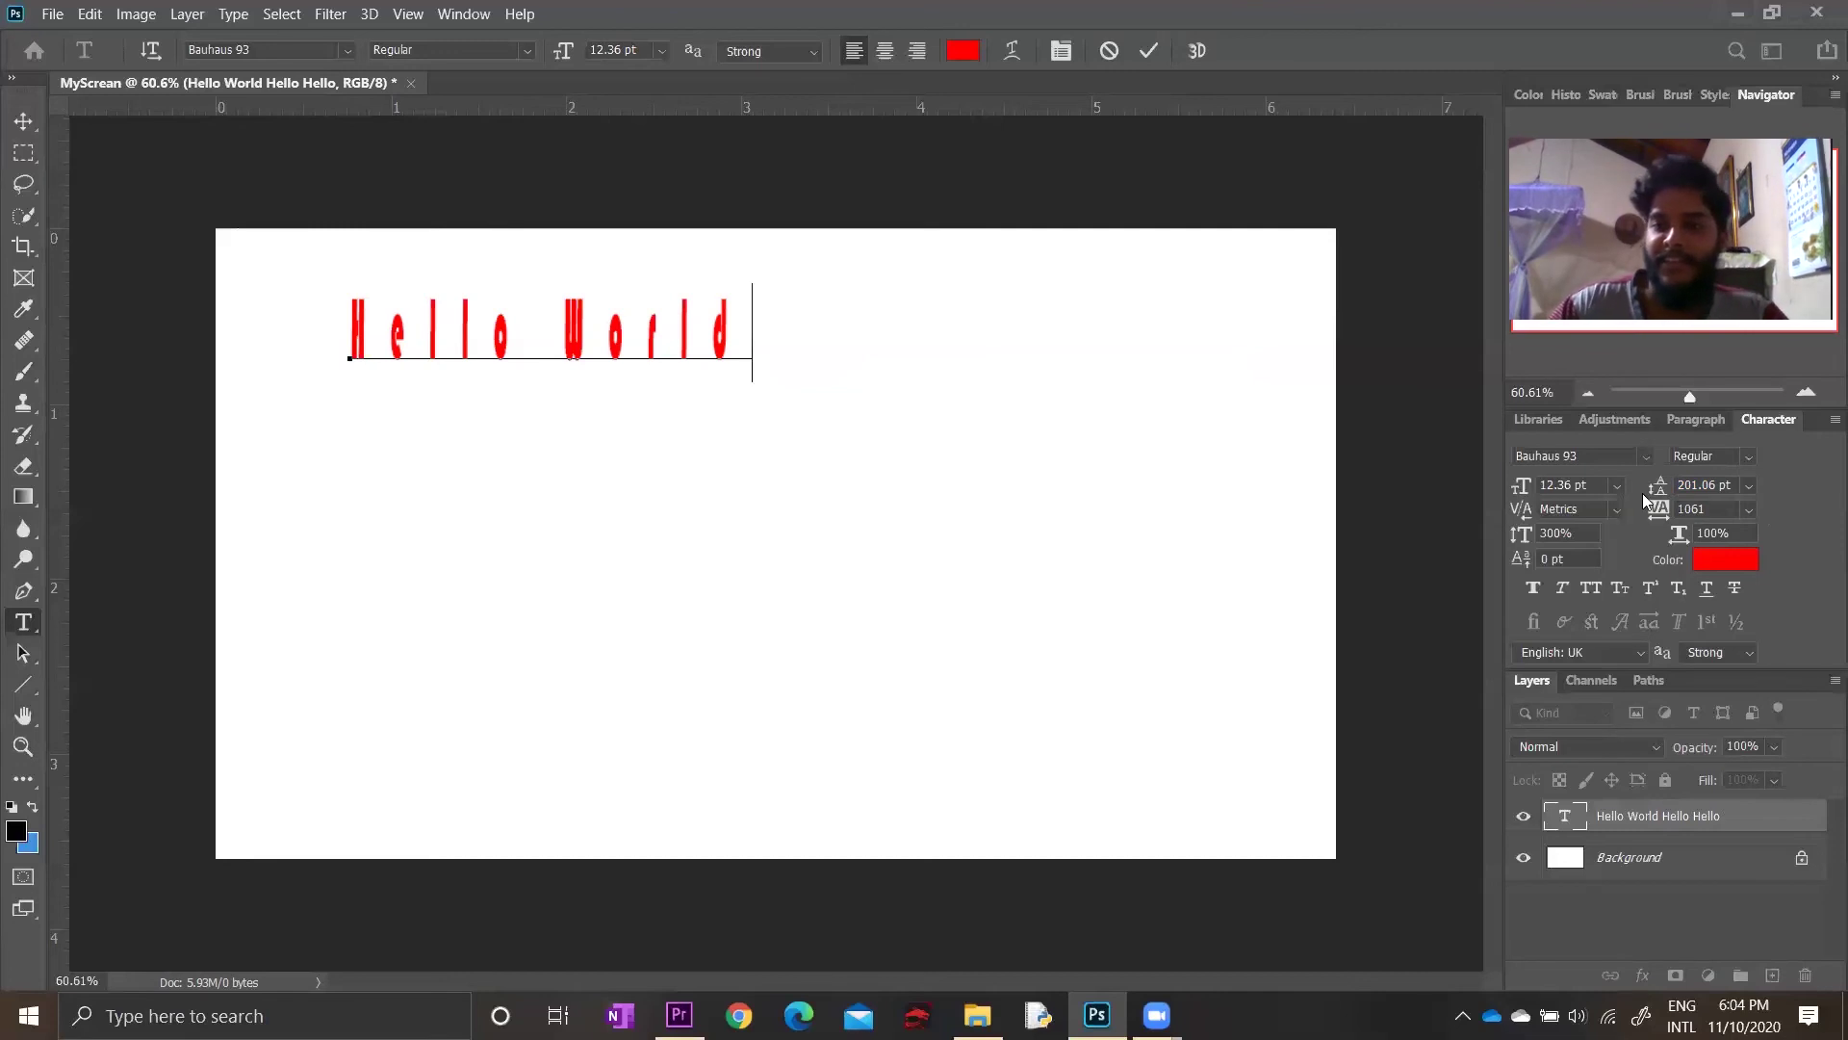
# Set the Hello World leading to 100 pt and commit the type layer
pyautogui.moveTo(1660, 489); pyautogui.dragTo(1662, 496)
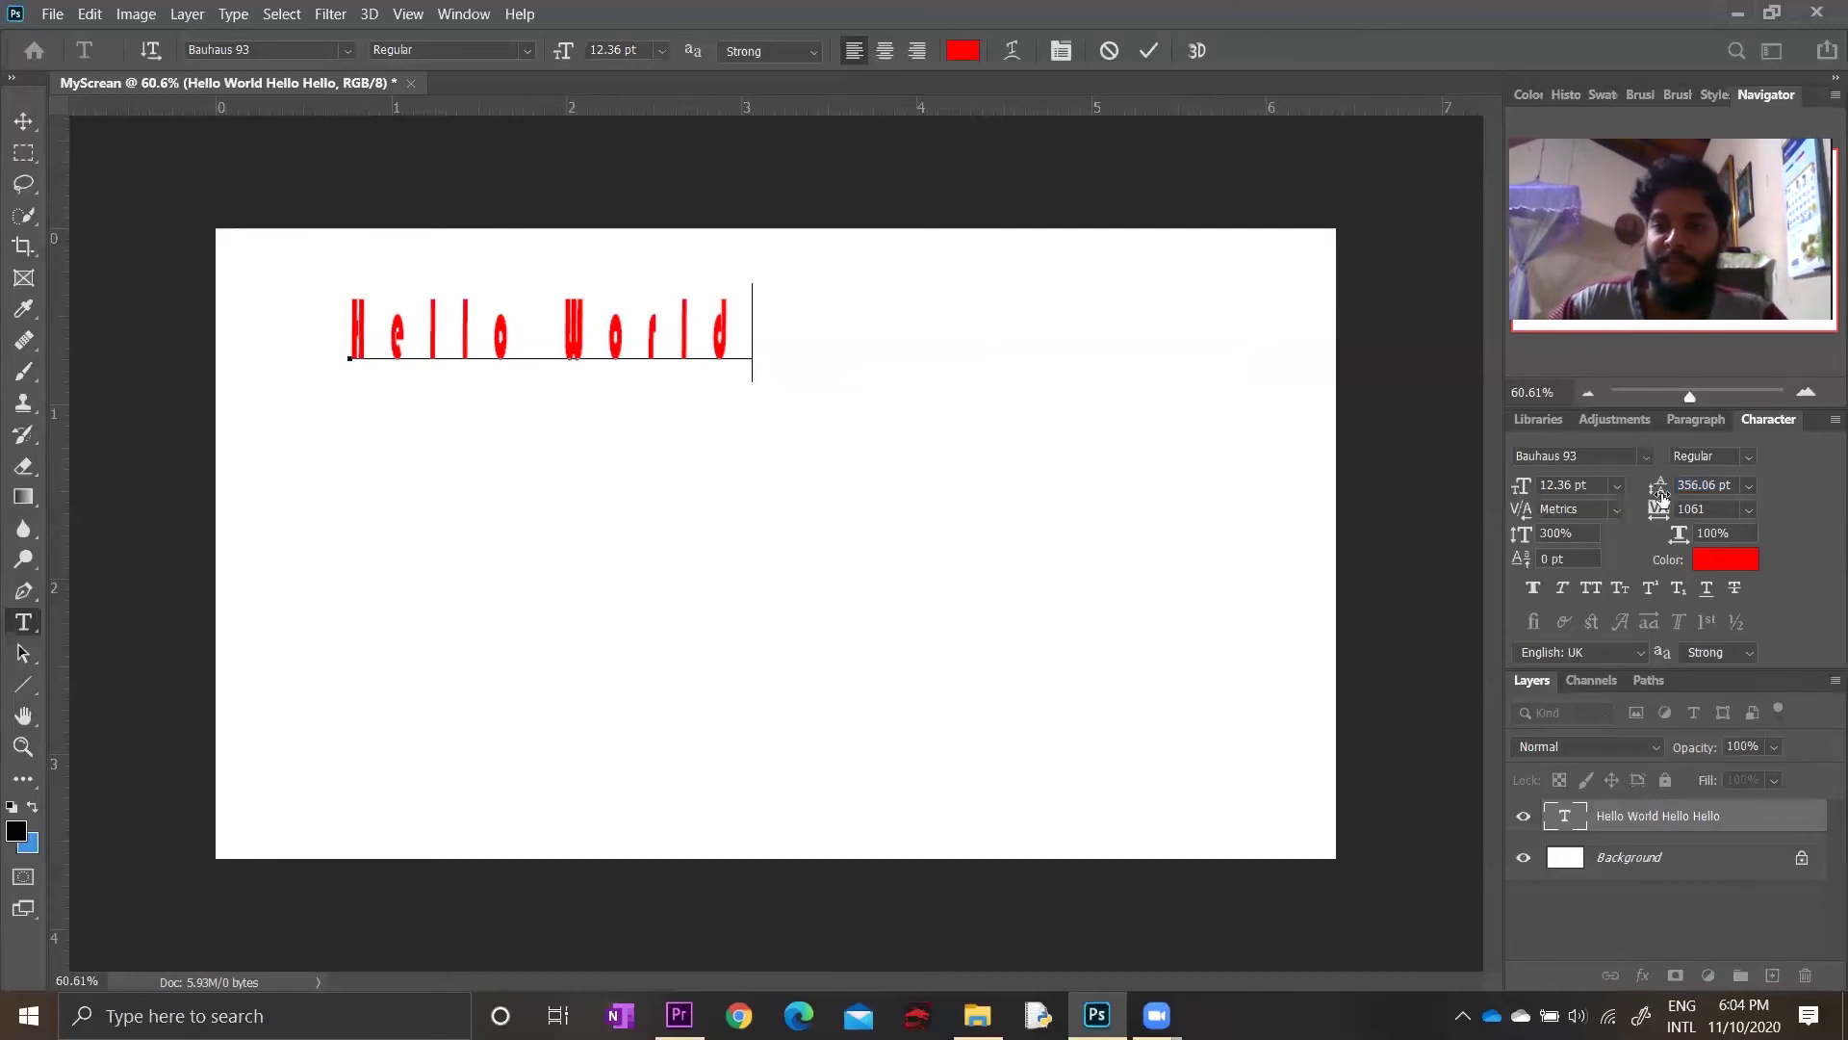
pyautogui.moveTo(1826, 507); pyautogui.dragTo(1644, 510)
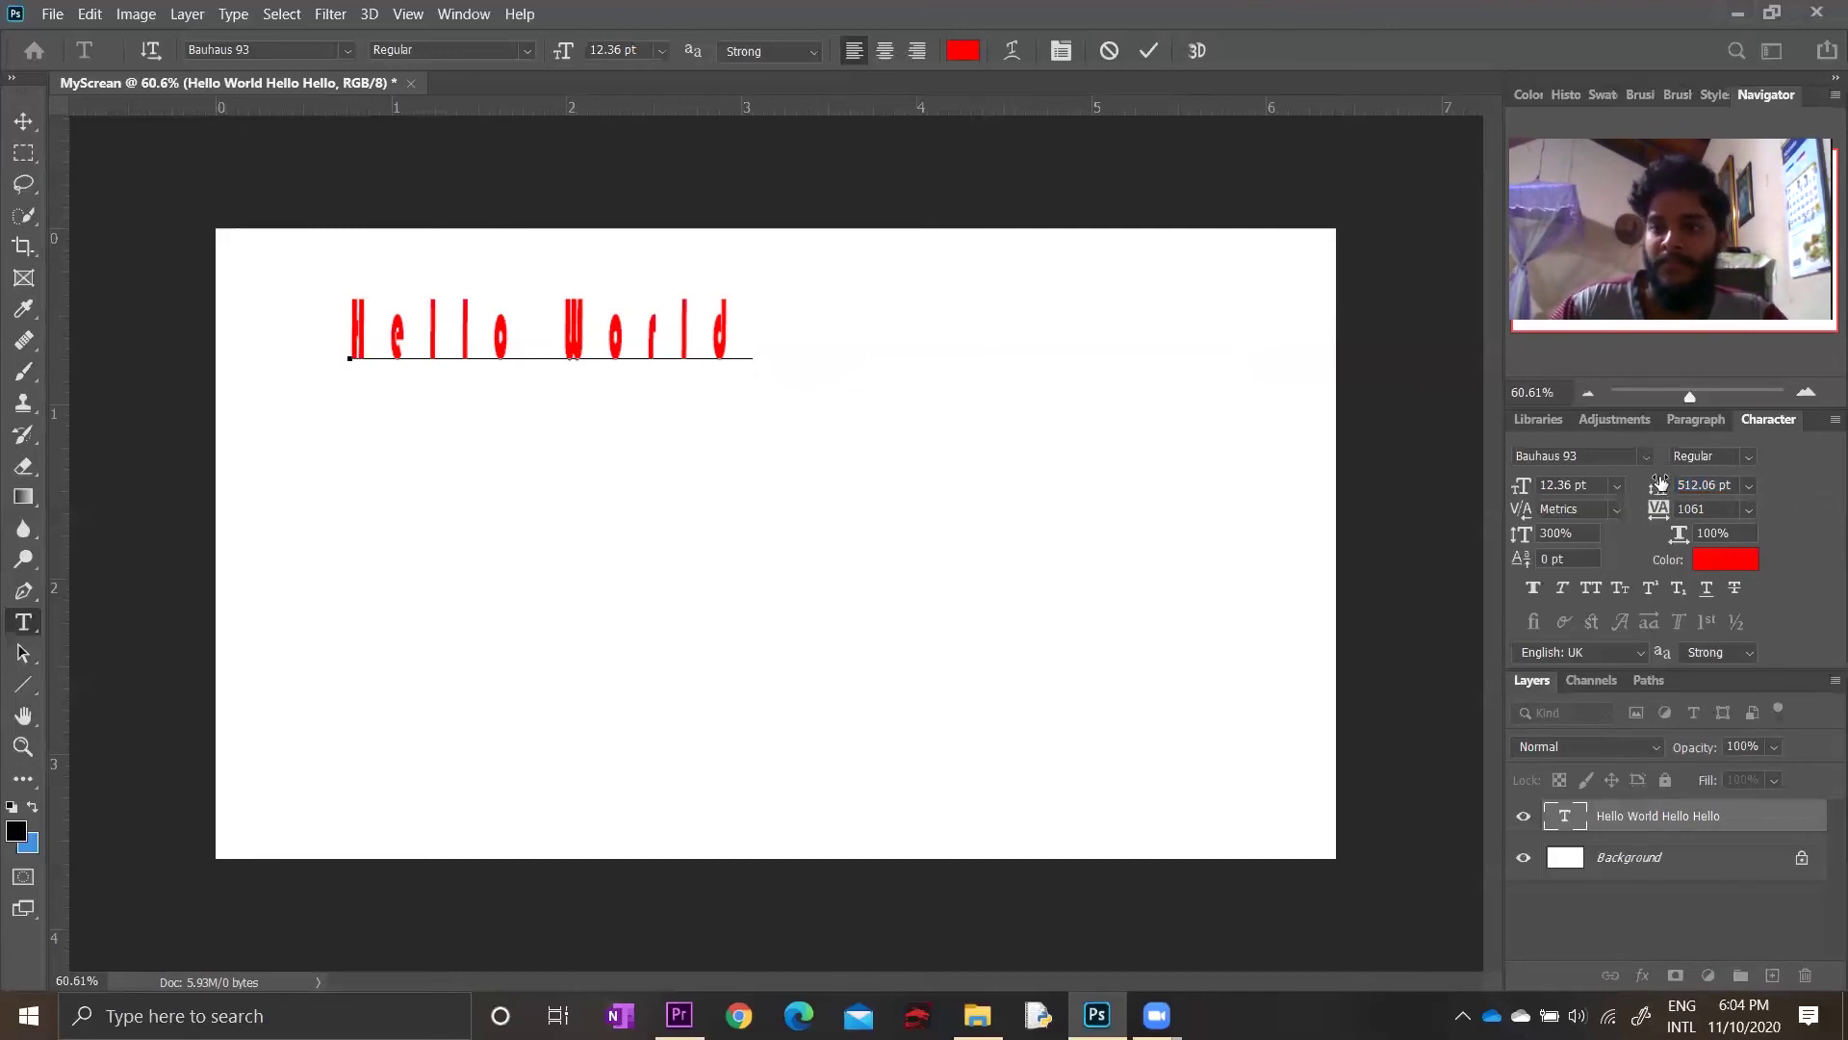
pyautogui.moveTo(1826, 512); pyautogui.dragTo(1662, 489)
pyautogui.moveTo(1799, 517); pyautogui.dragTo(930, 561)
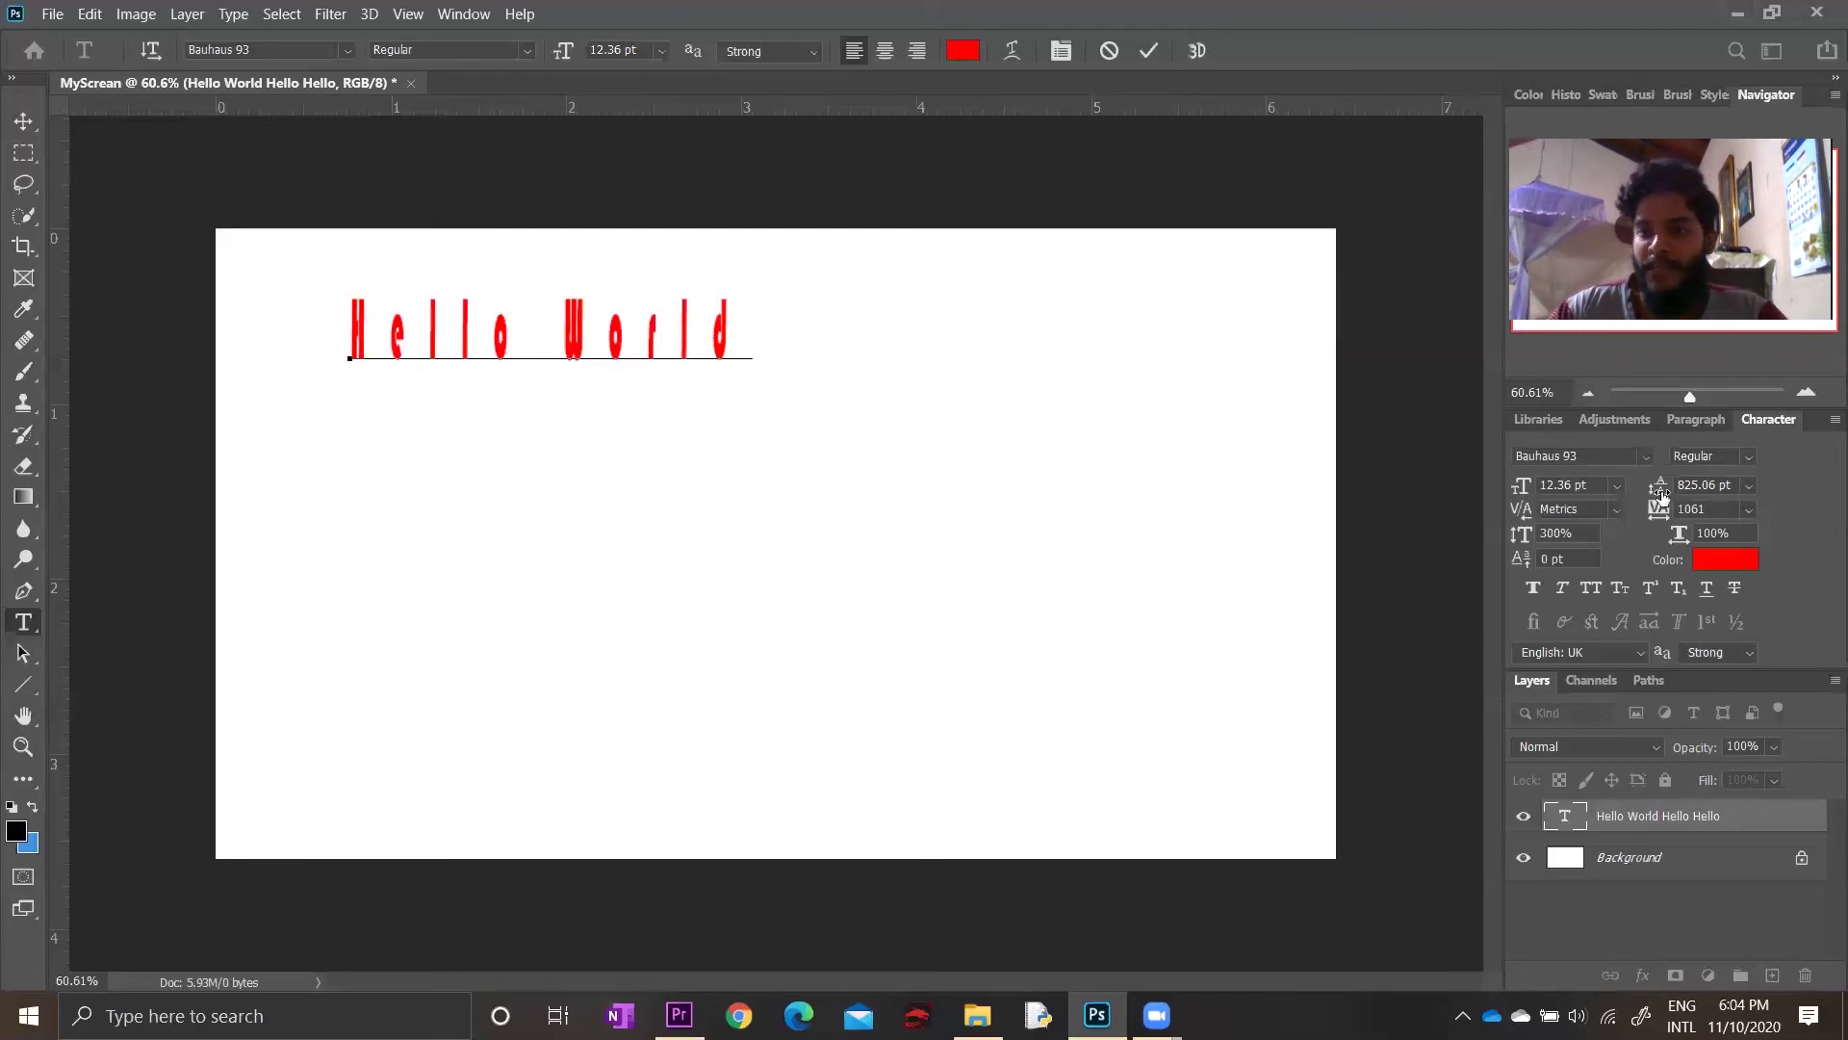
pyautogui.moveTo(1665, 498)
pyautogui.mouseDown()
pyautogui.moveTo(1626, 494)
pyautogui.moveTo(1666, 487)
pyautogui.mouseUp()
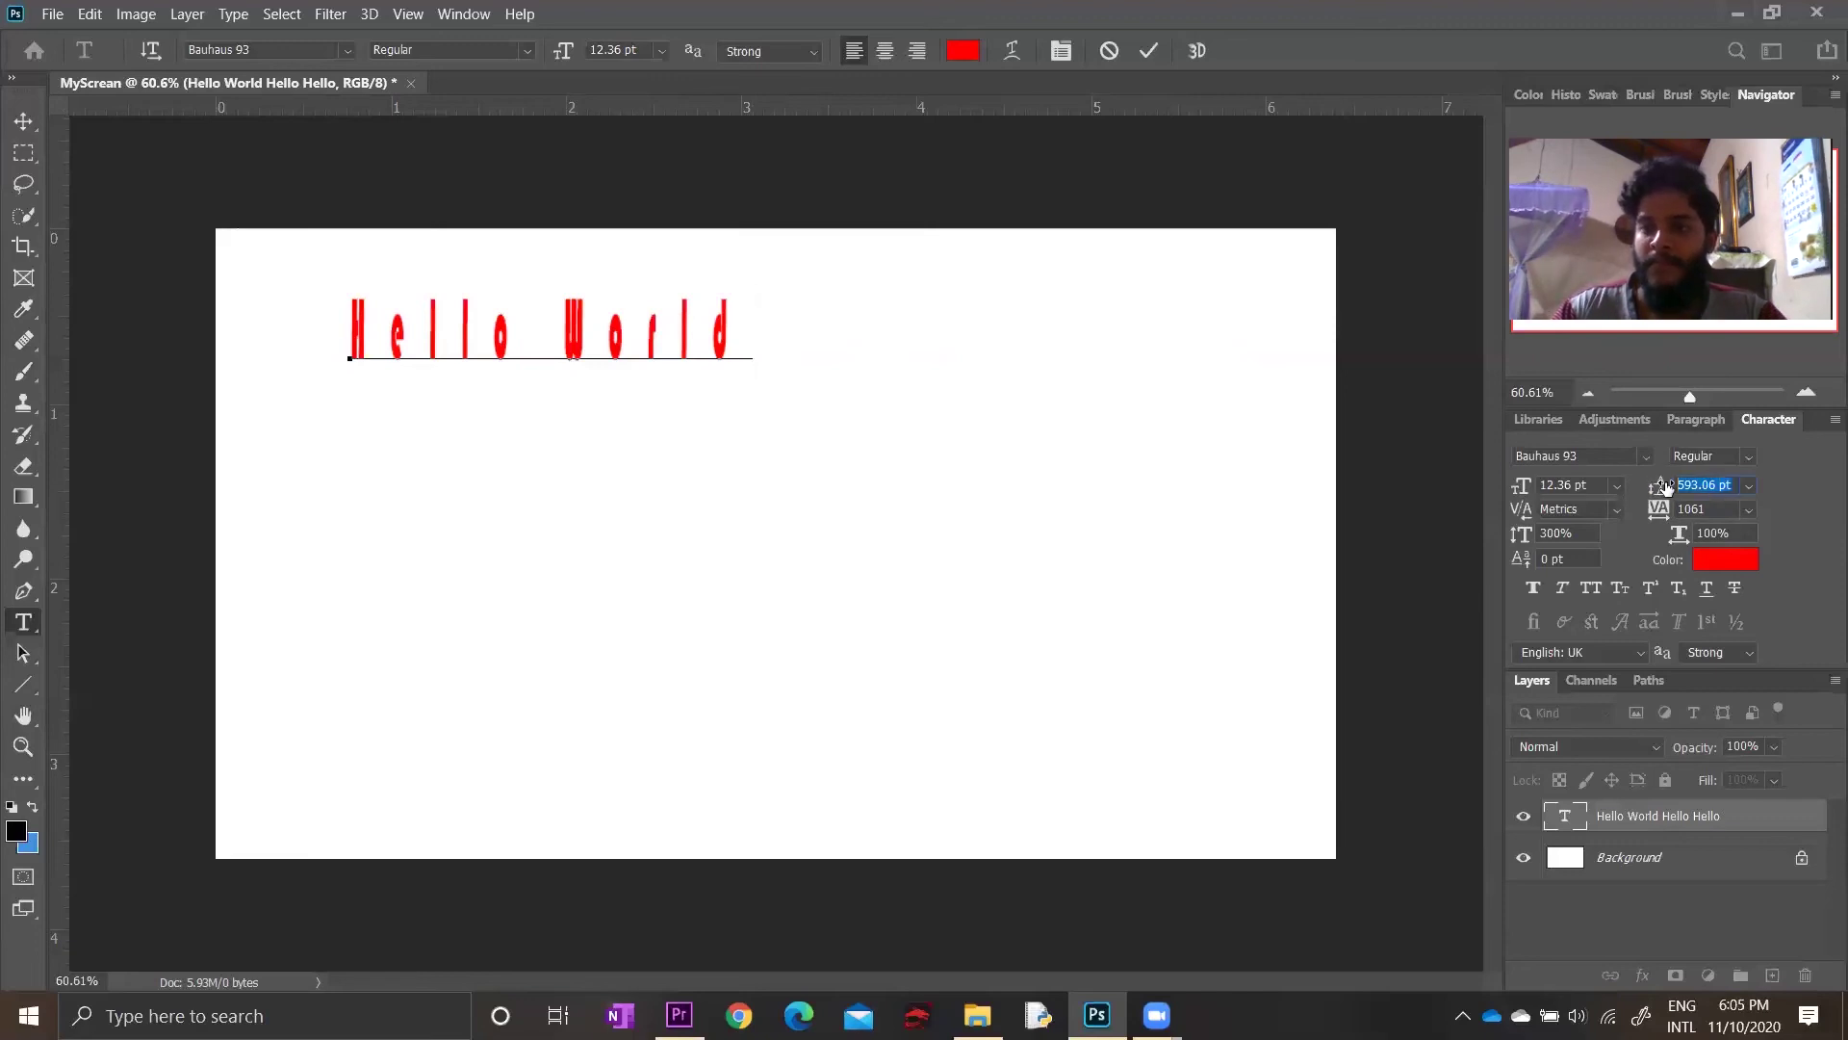
pyautogui.write('100')
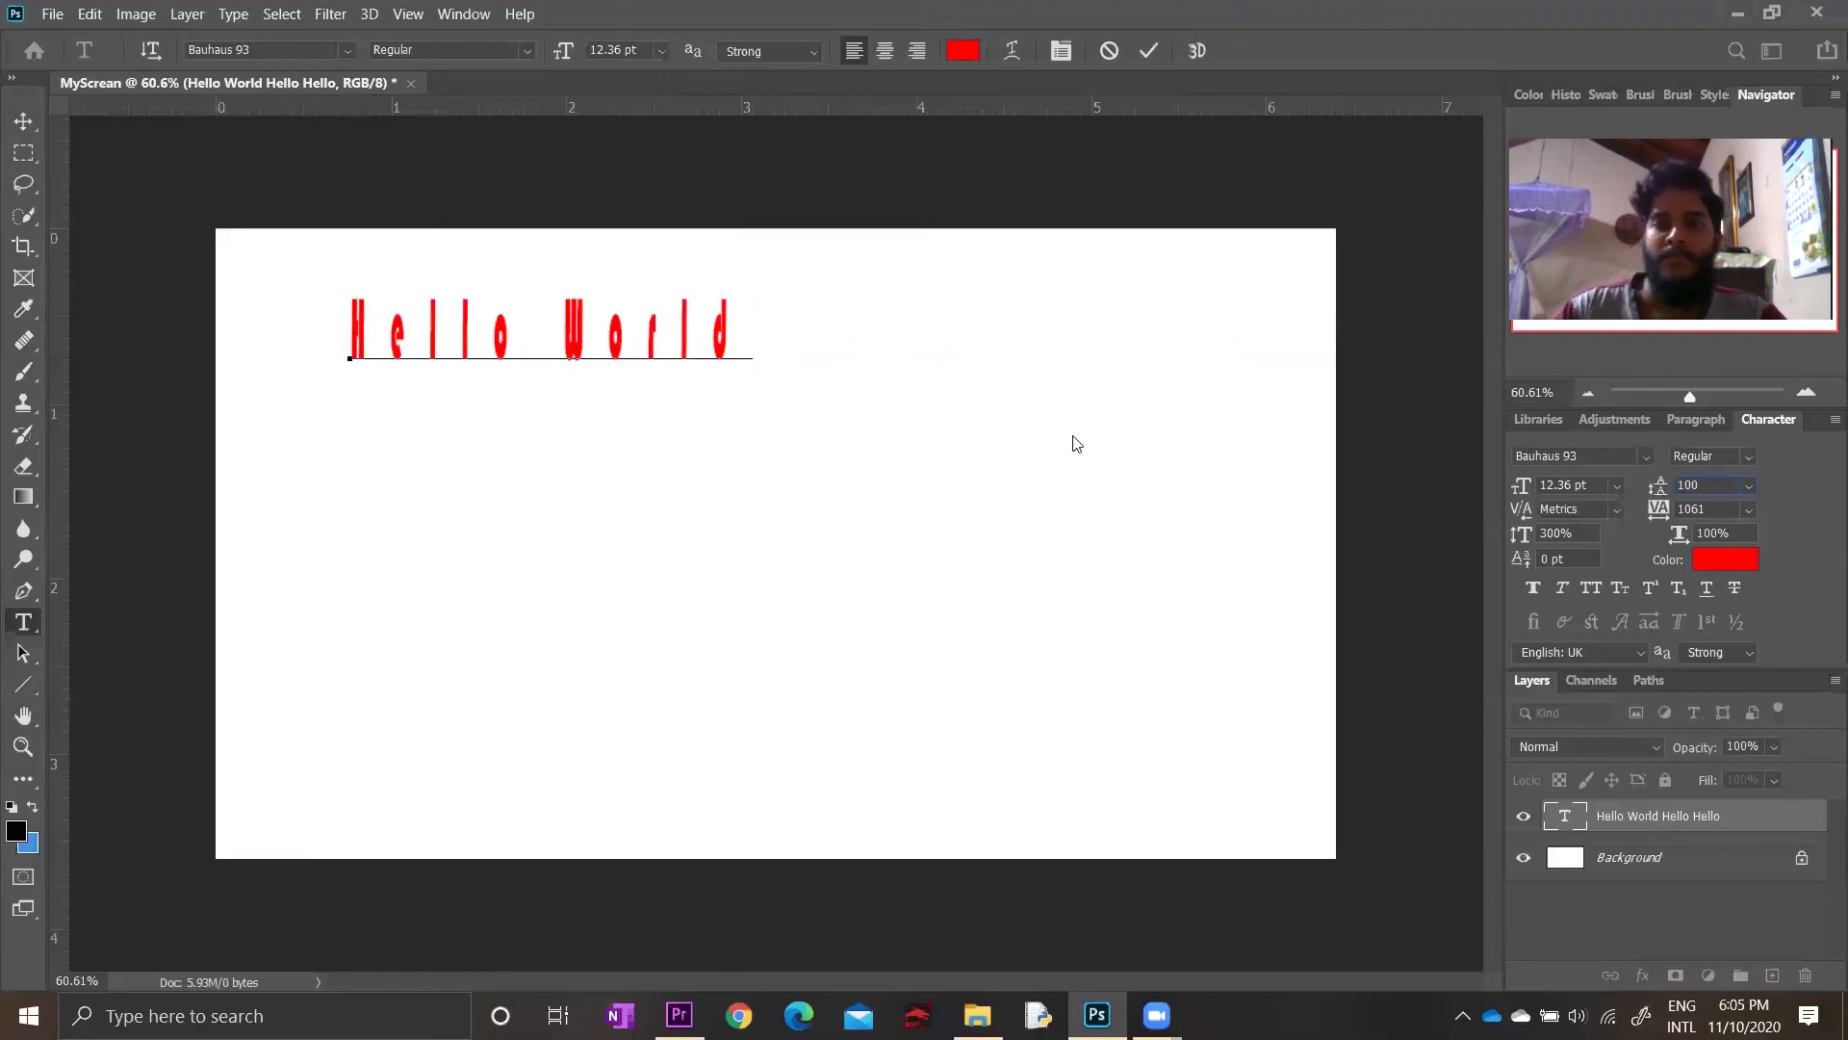
pyautogui.click(1615, 901)
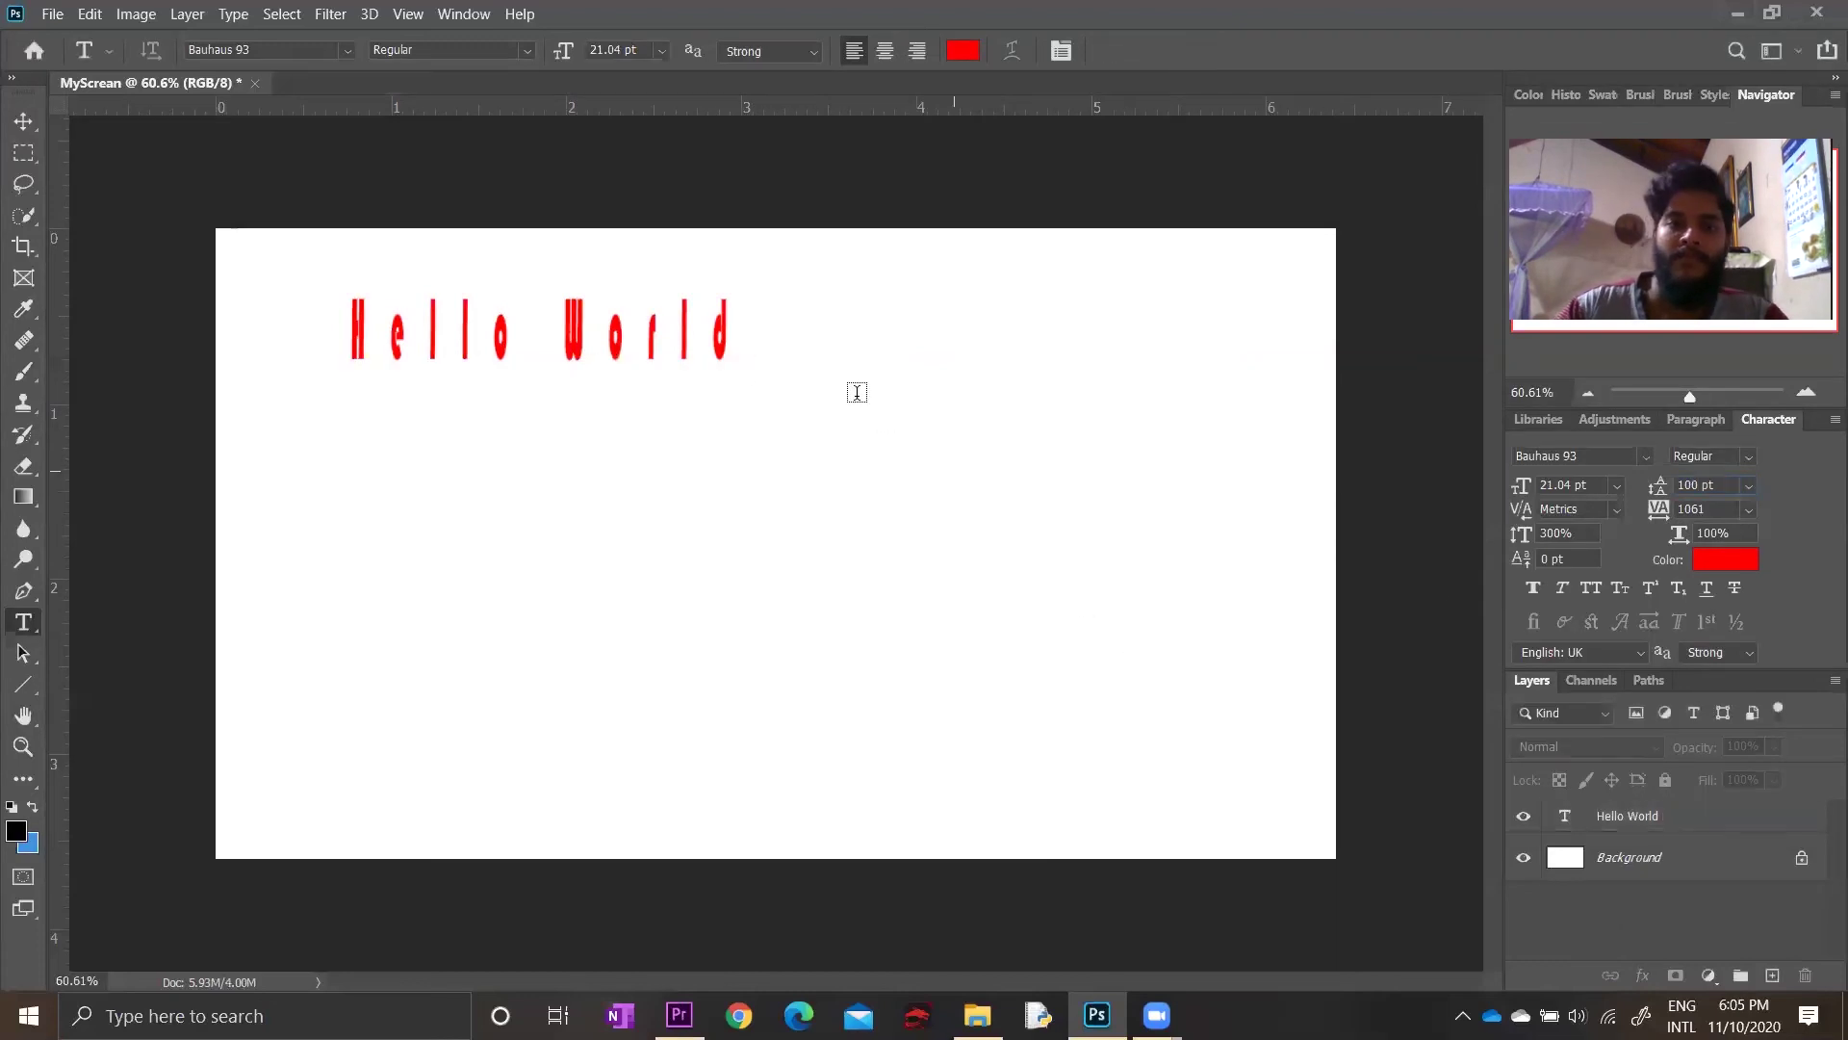
pyautogui.click(727, 339)
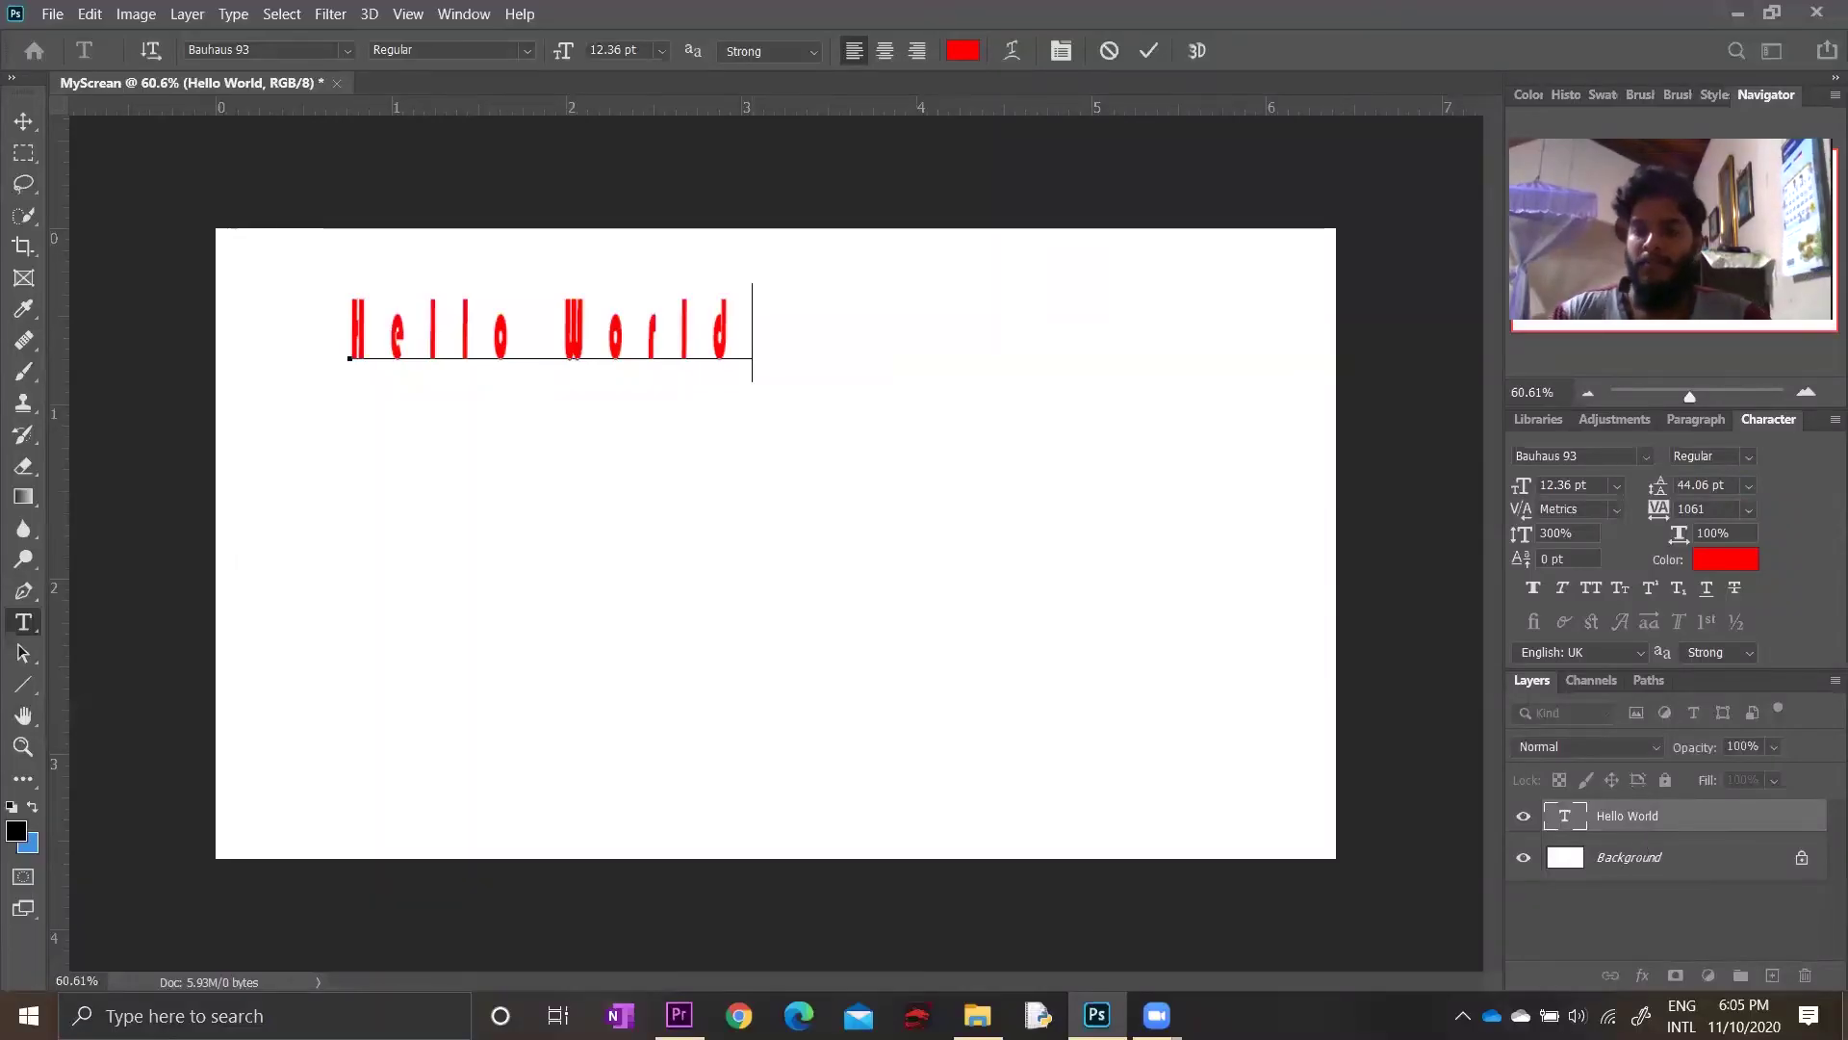
pyautogui.click(1700, 922)
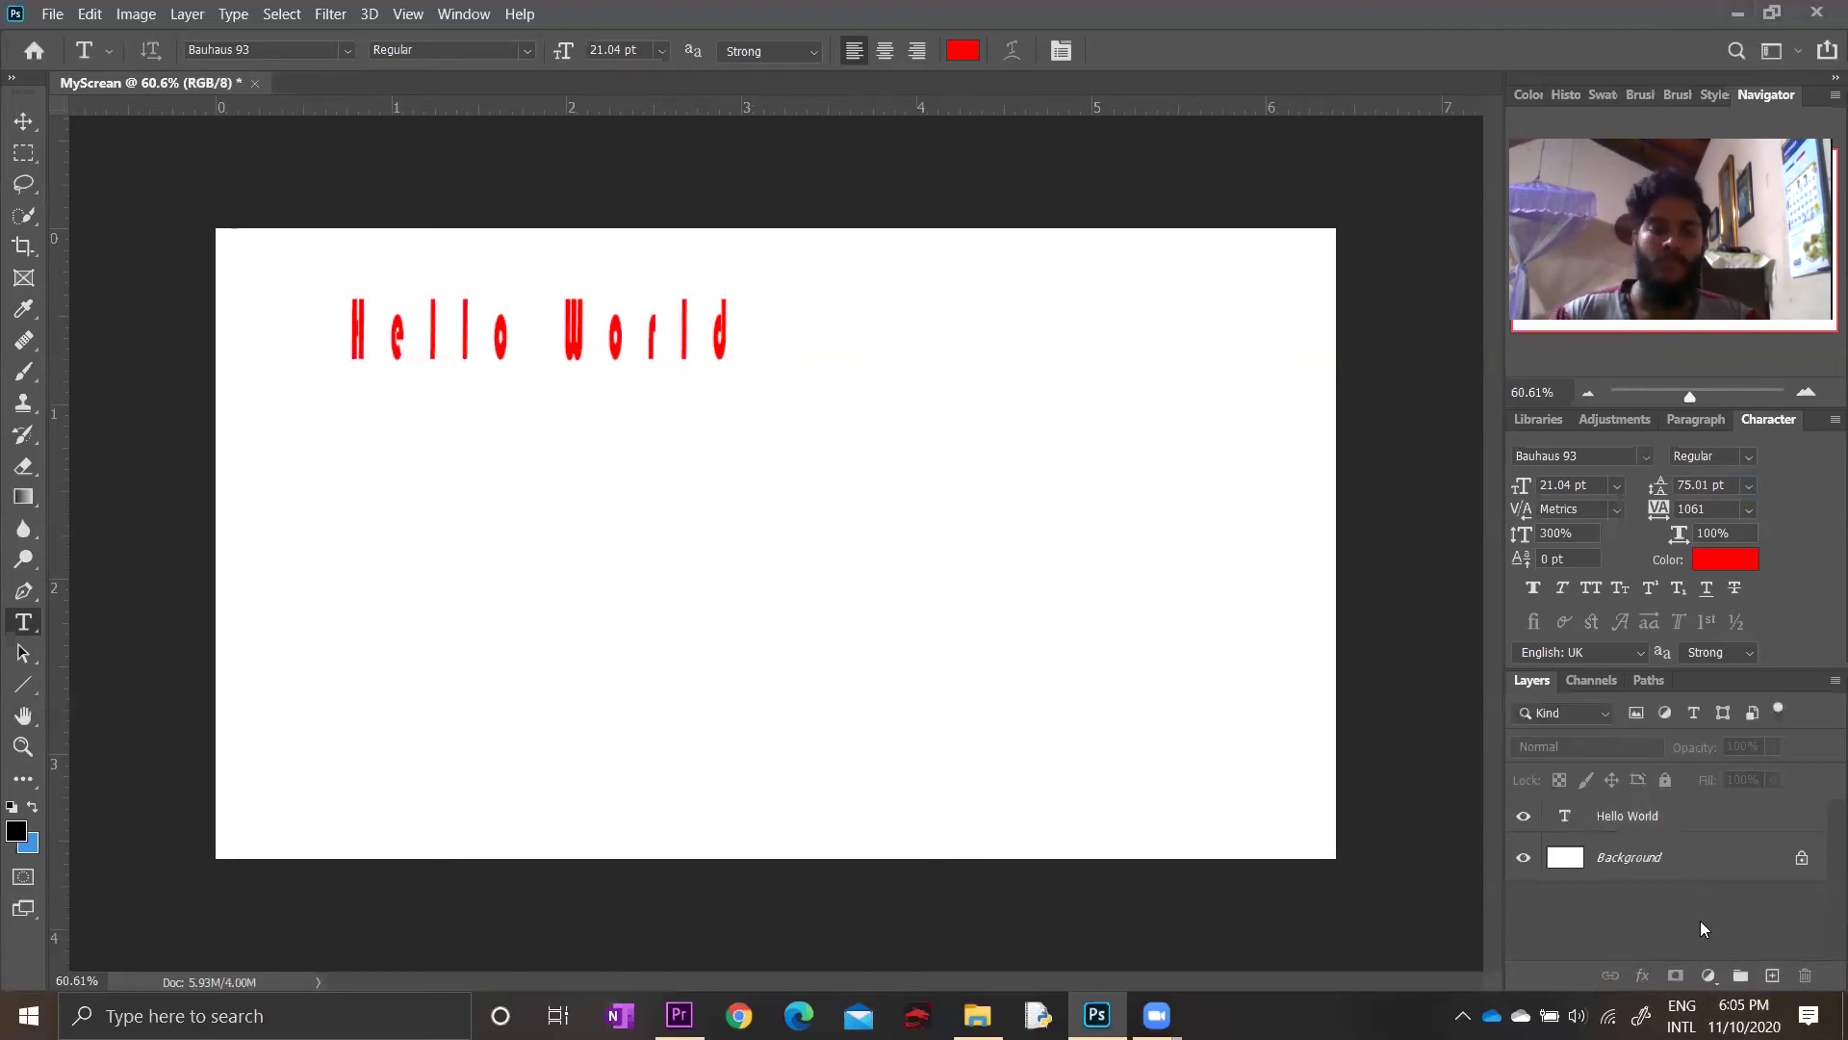
pyautogui.keyDown('alt'); pyautogui.scroll(2, 720, 495); pyautogui.keyUp('alt')
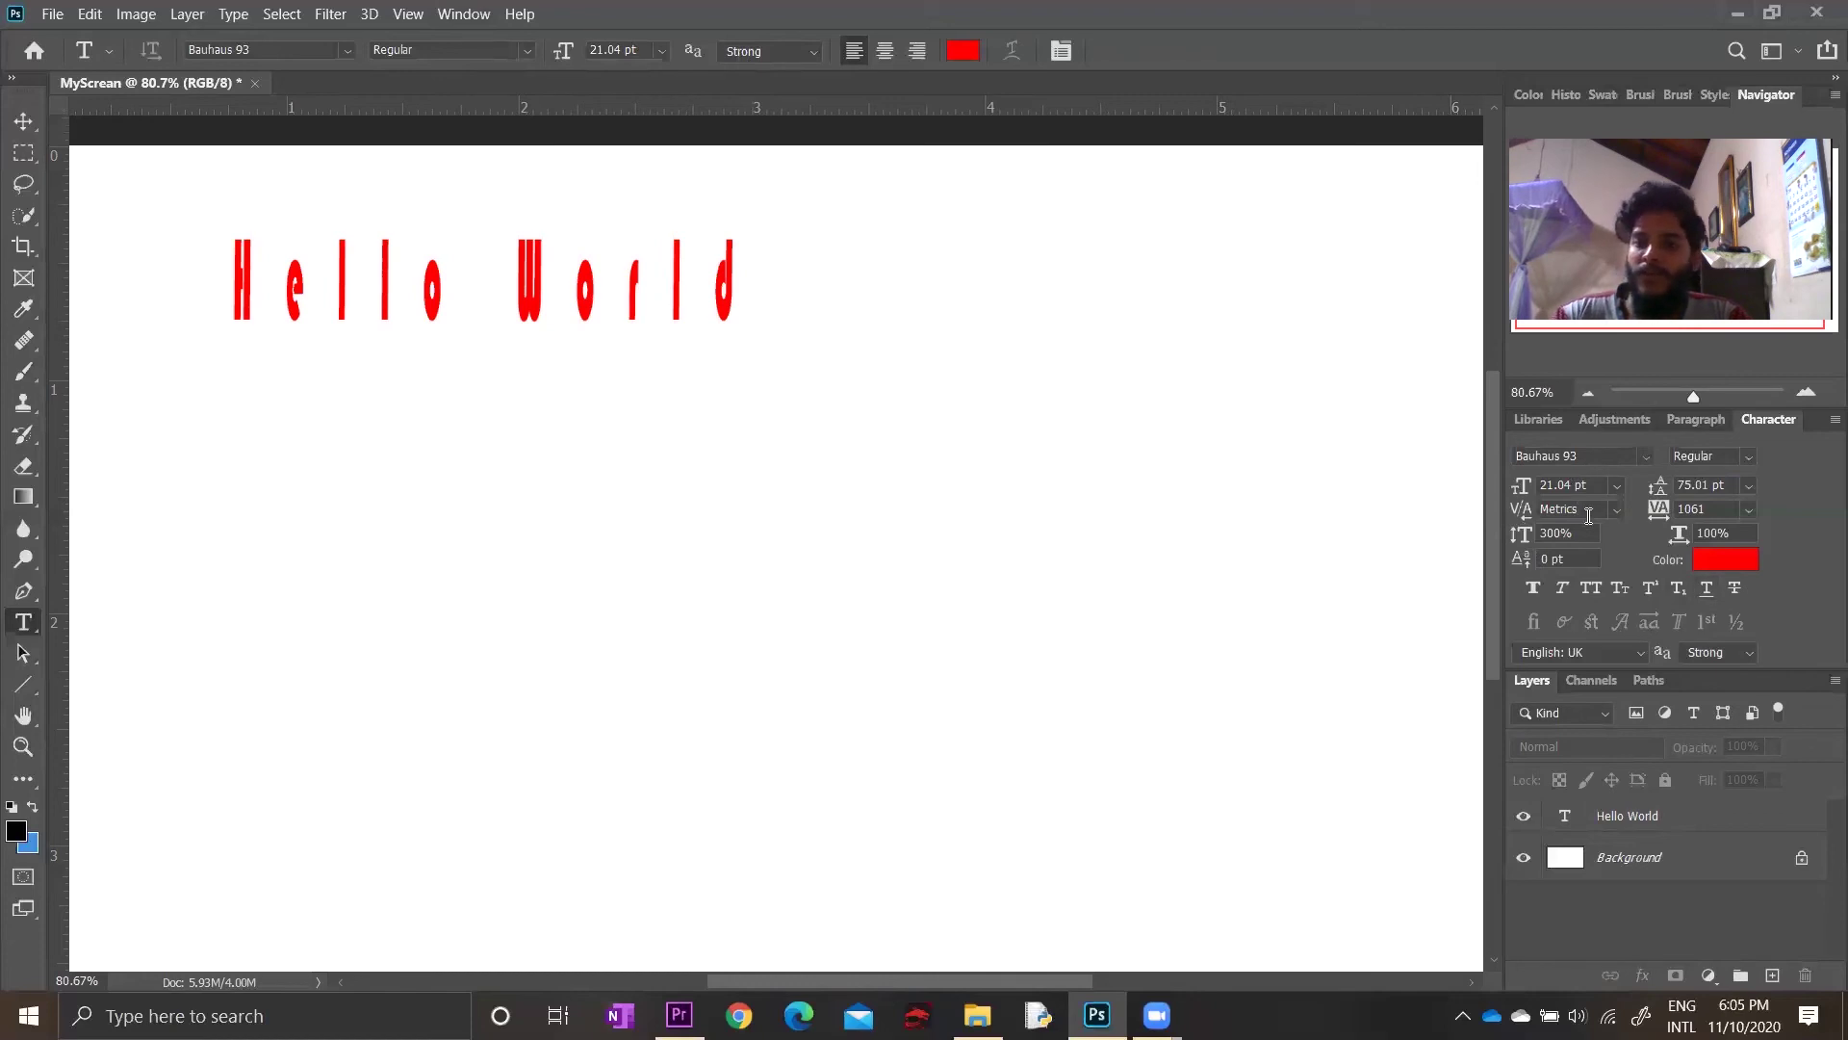
pyautogui.scroll(-1, 1637, 620)
pyautogui.scroll(2, 1633, 616)
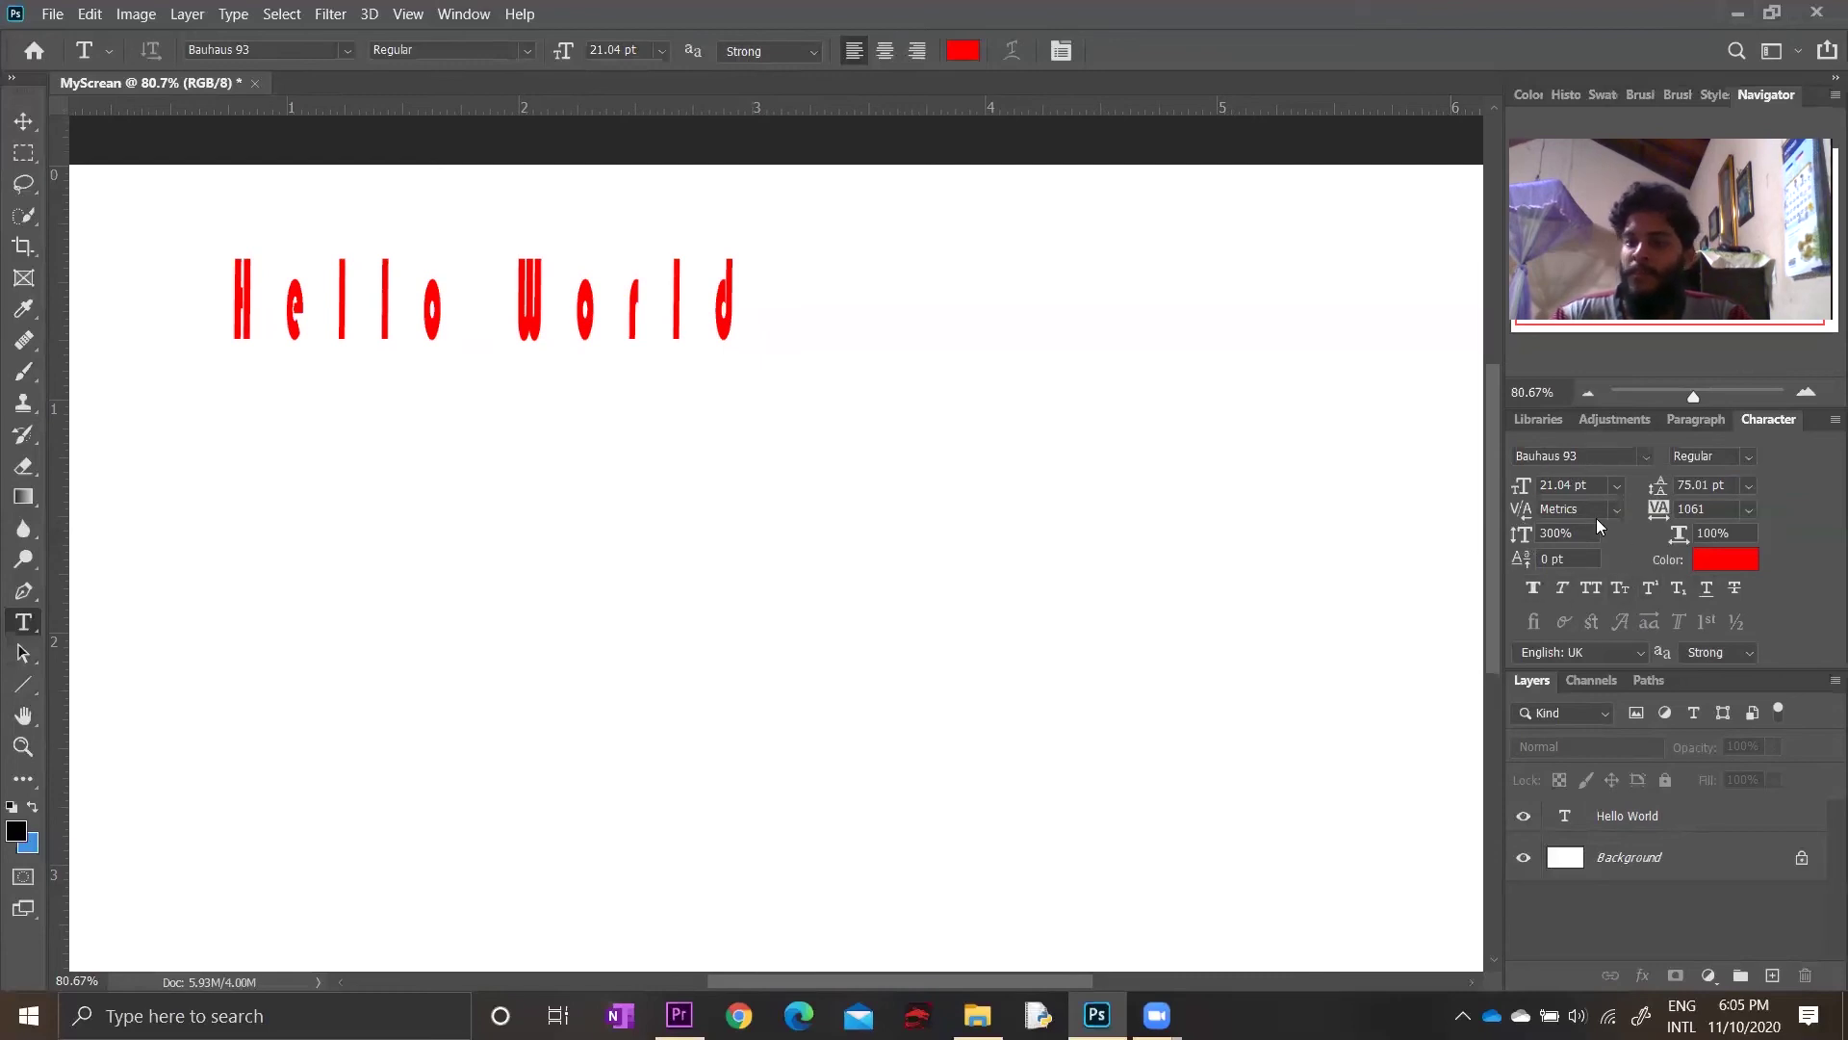
pyautogui.click(1534, 587)
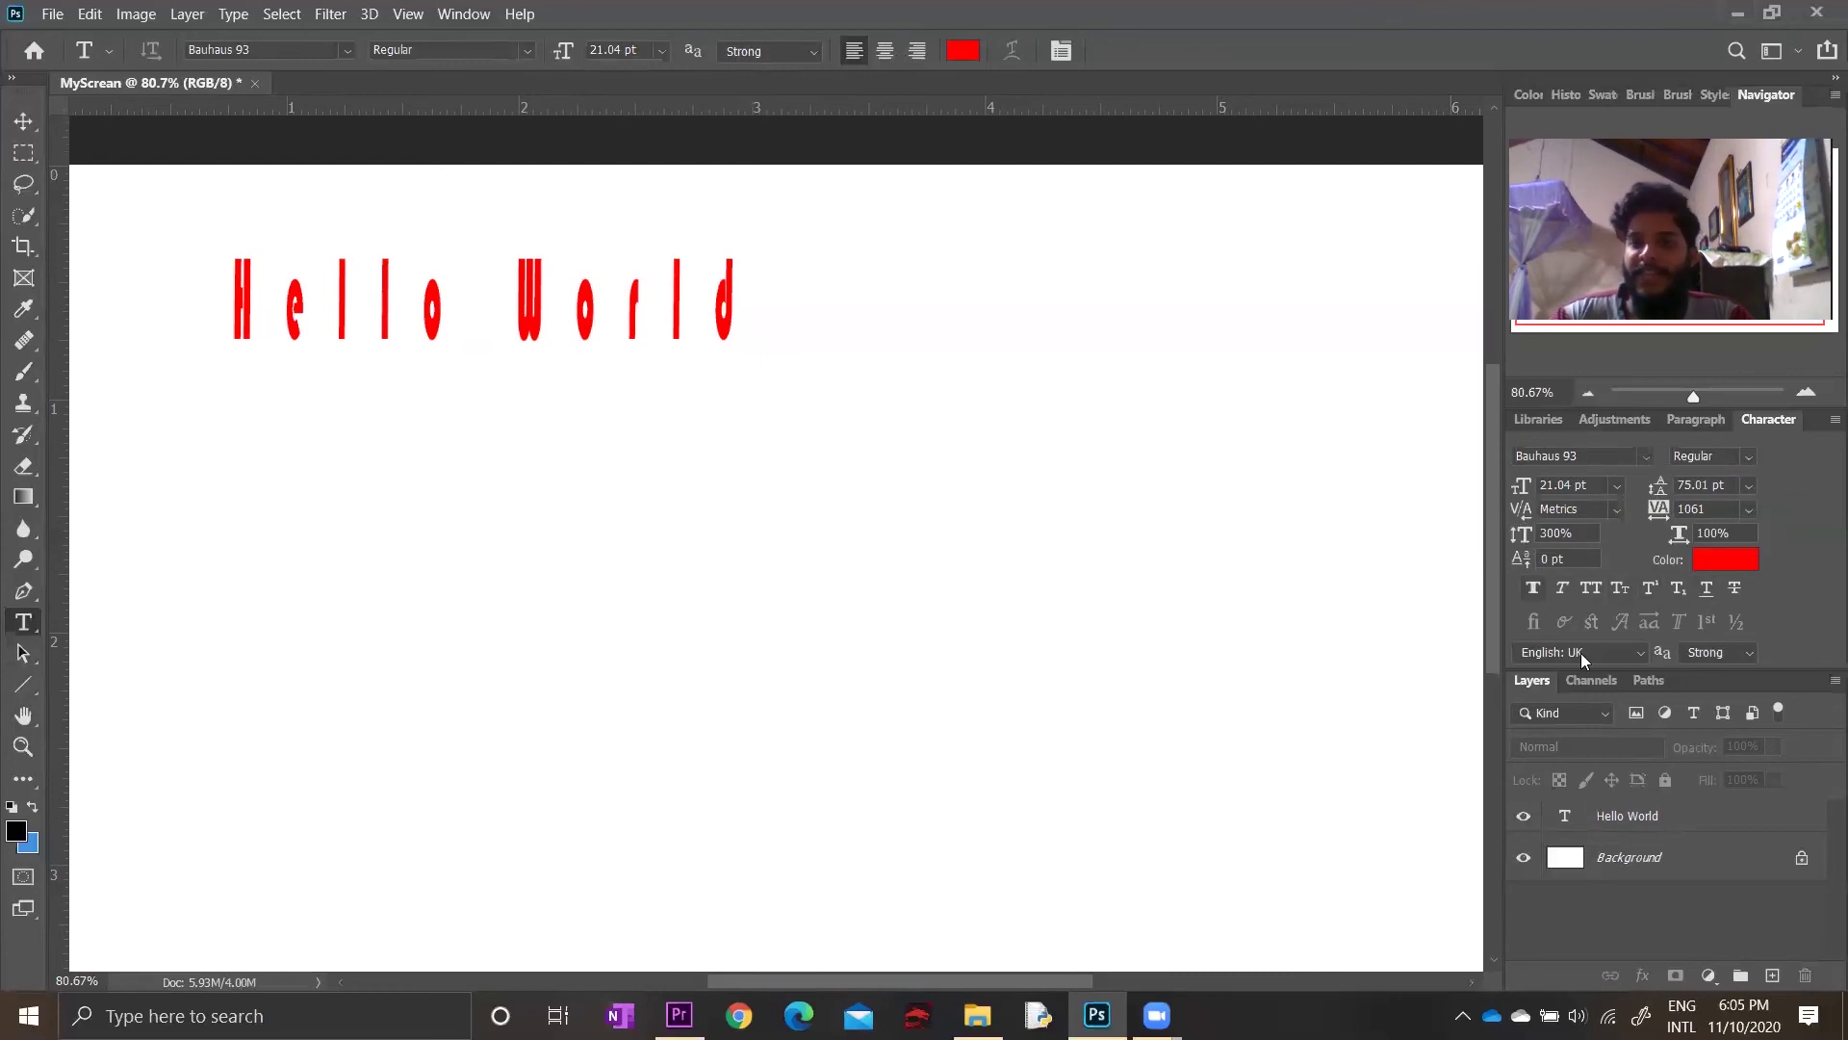
pyautogui.click(1713, 834)
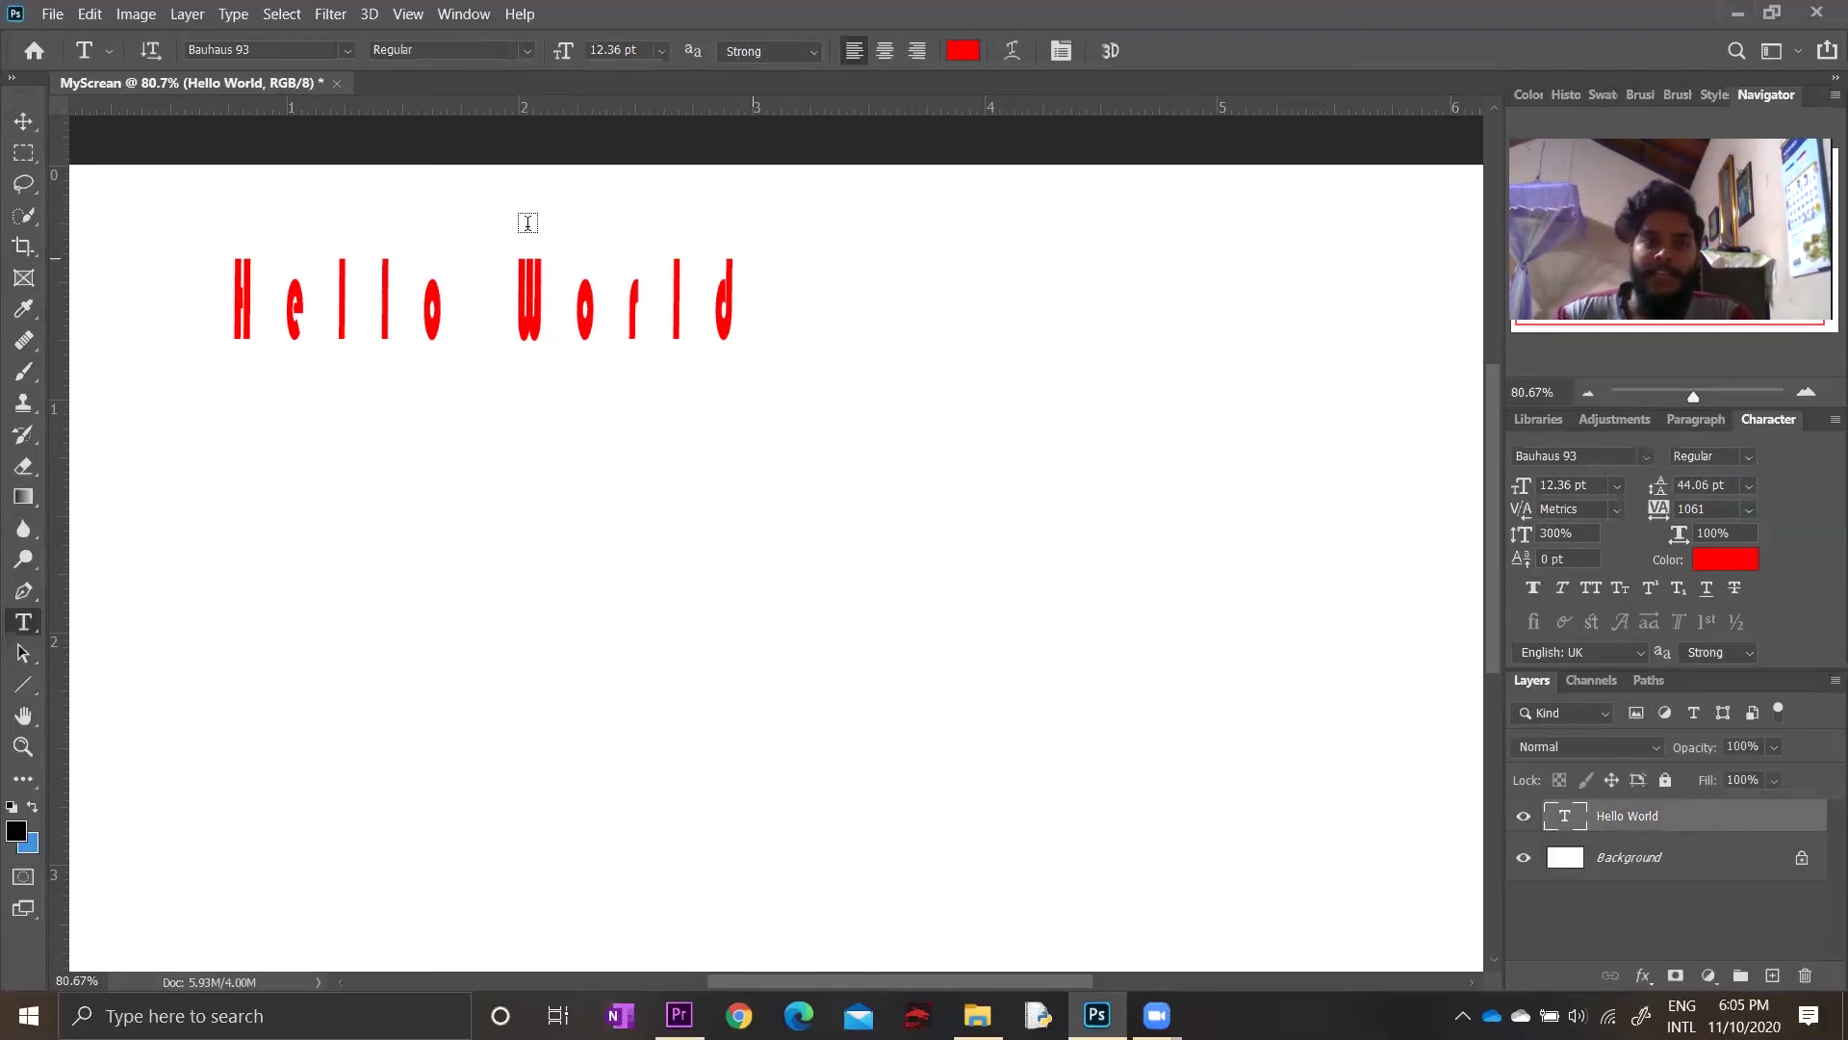
pyautogui.hotkey('ctrl', '-')
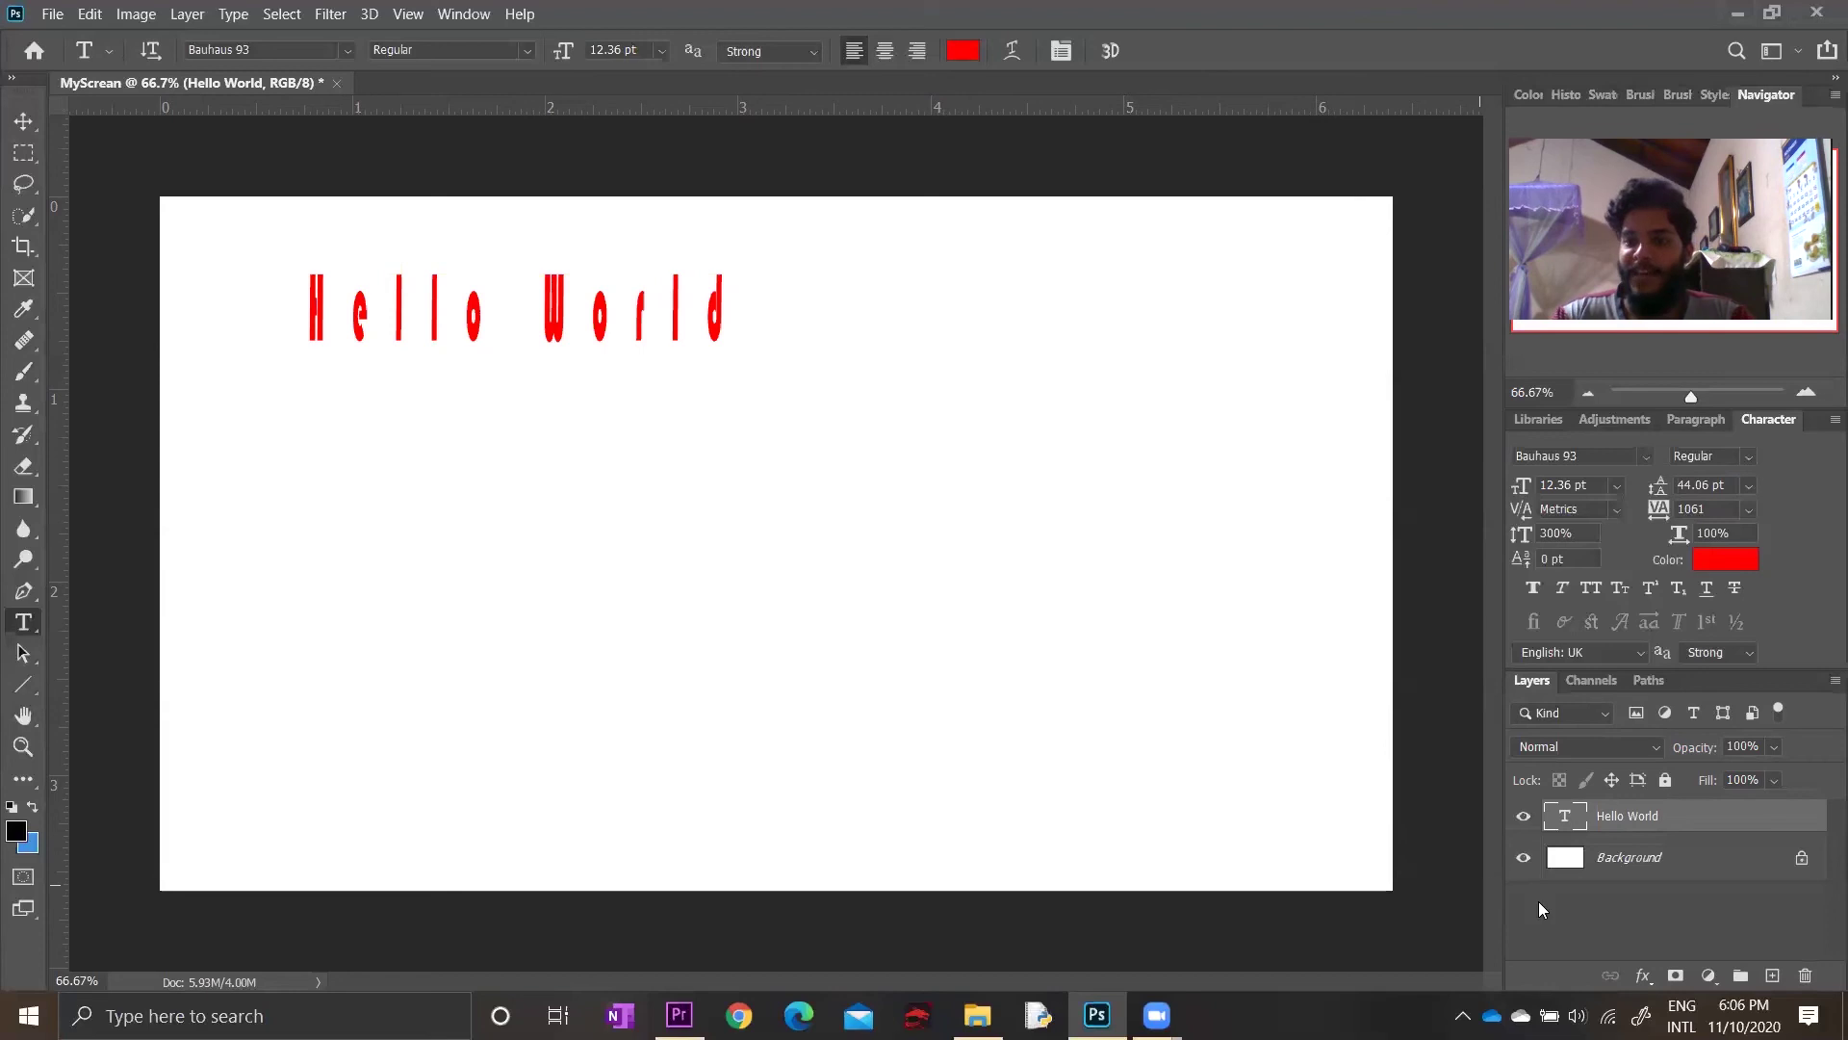
# Open Layer Style for Hello World and enable a black Stroke effect, toggling it to compare
pyautogui.doubleClick(1763, 817)
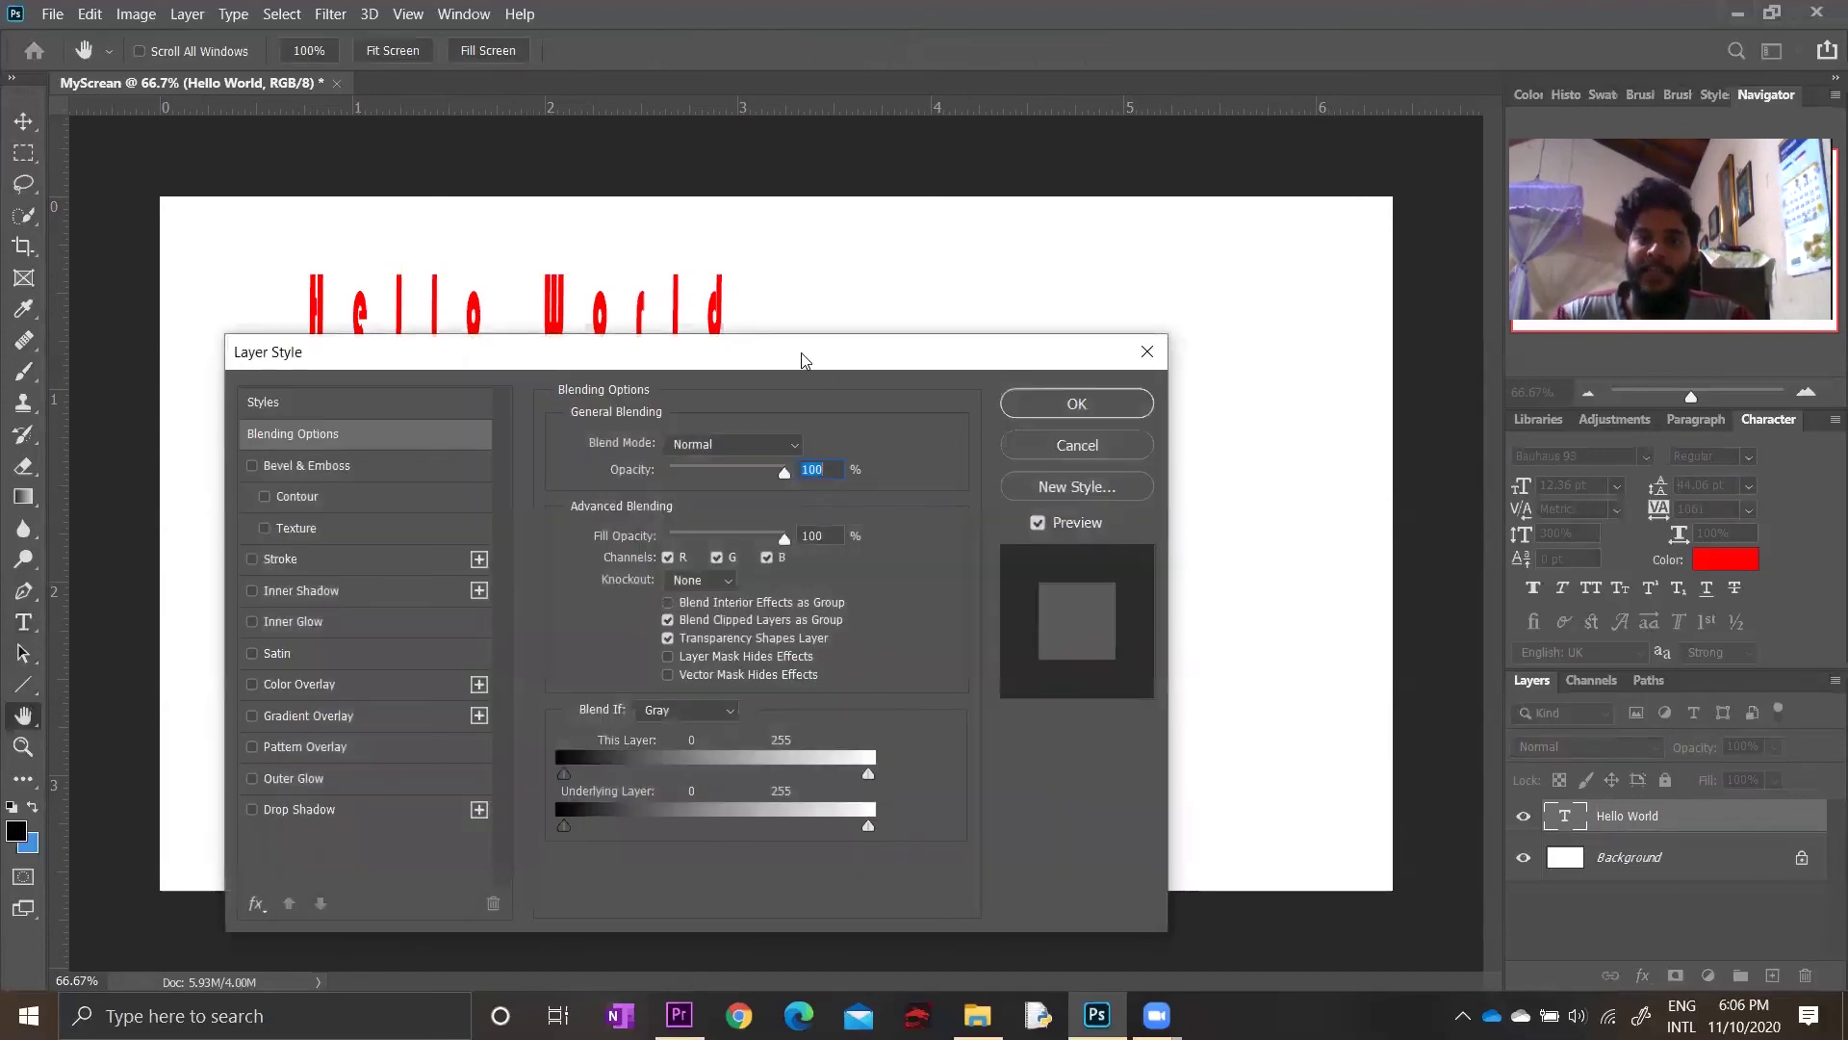
pyautogui.moveTo(521, 341); pyautogui.dragTo(687, 261)
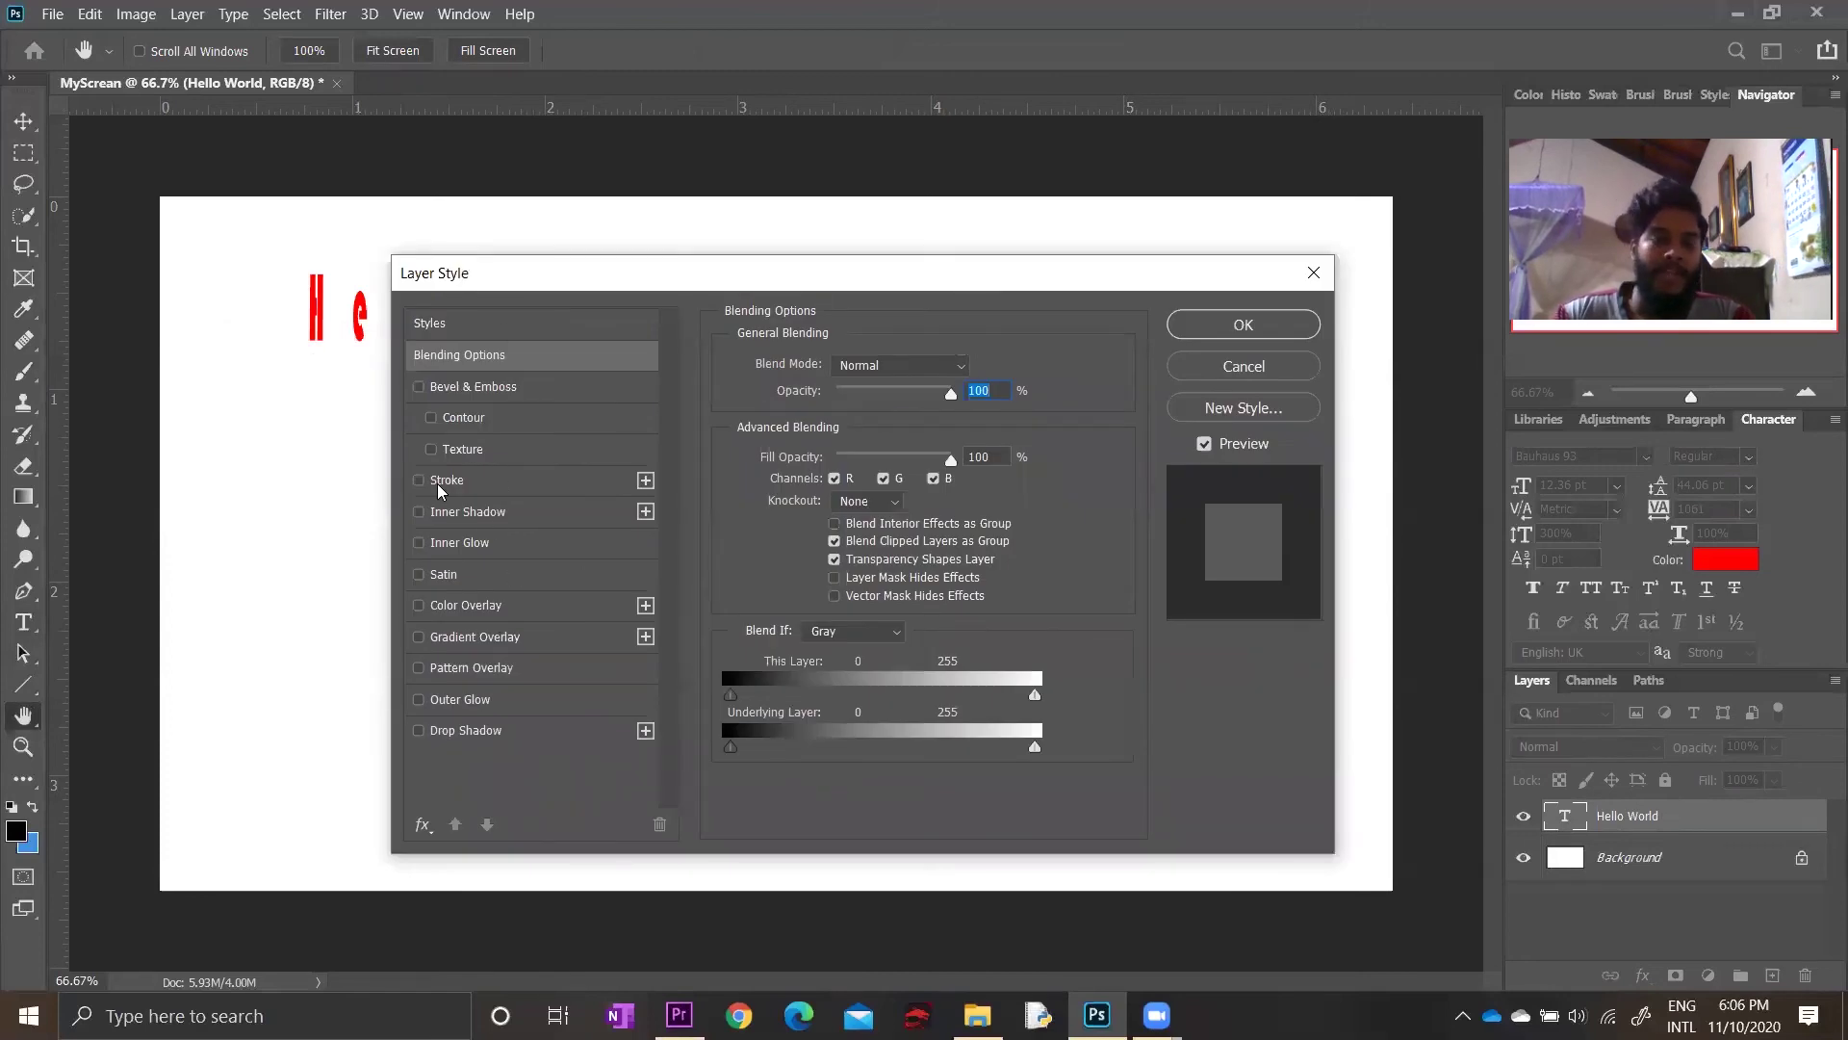
pyautogui.moveTo(652, 291); pyautogui.dragTo(787, 397)
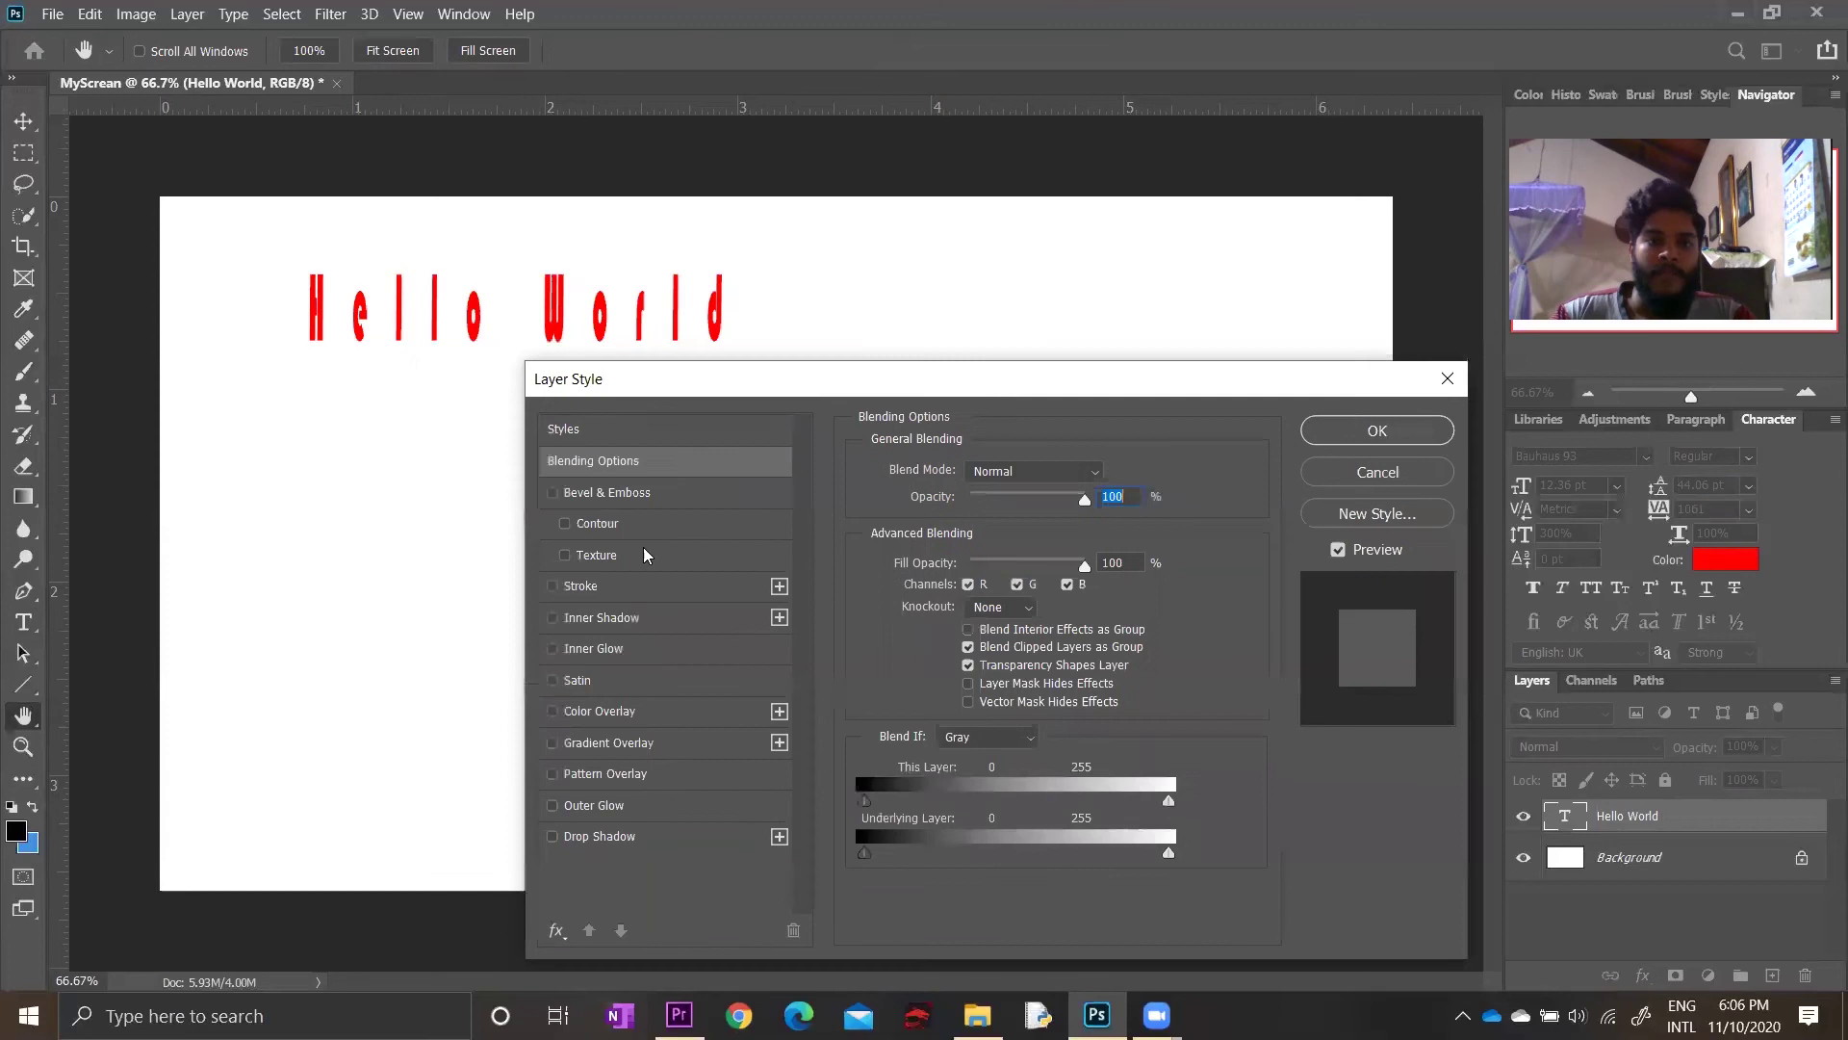
pyautogui.click(553, 586)
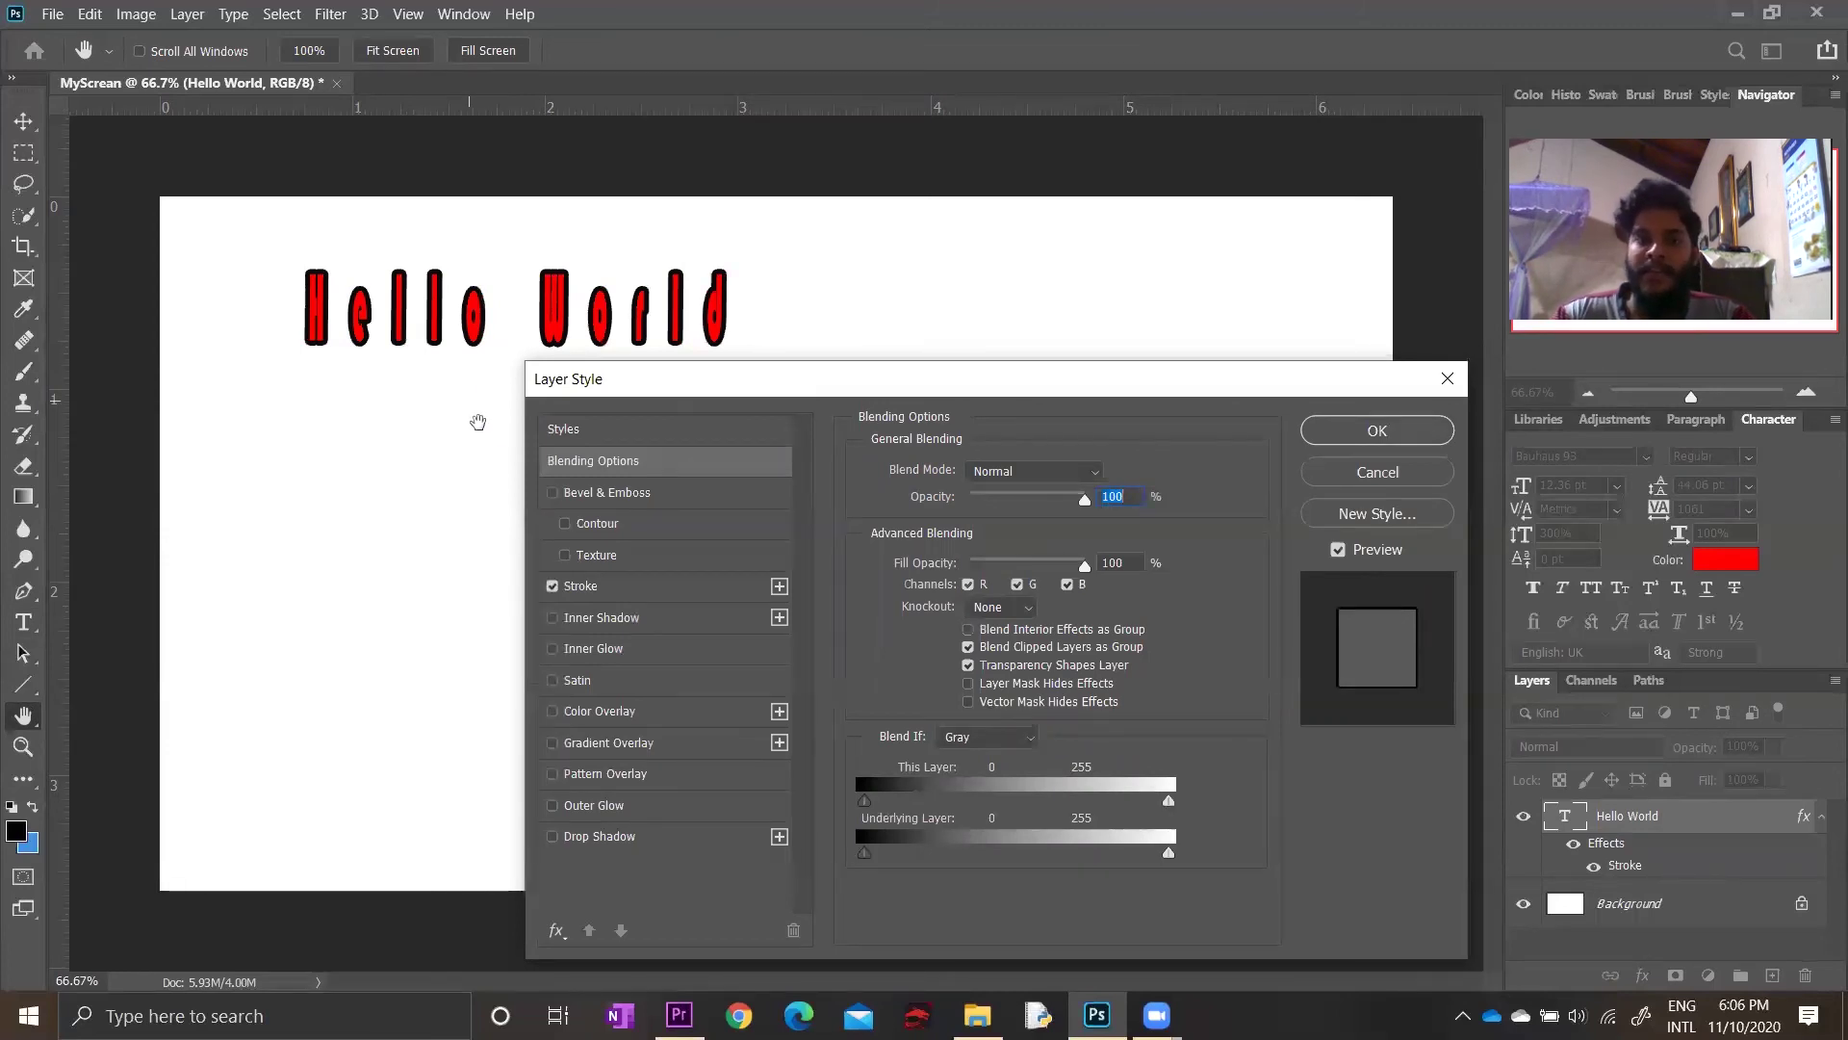
pyautogui.click(617, 589)
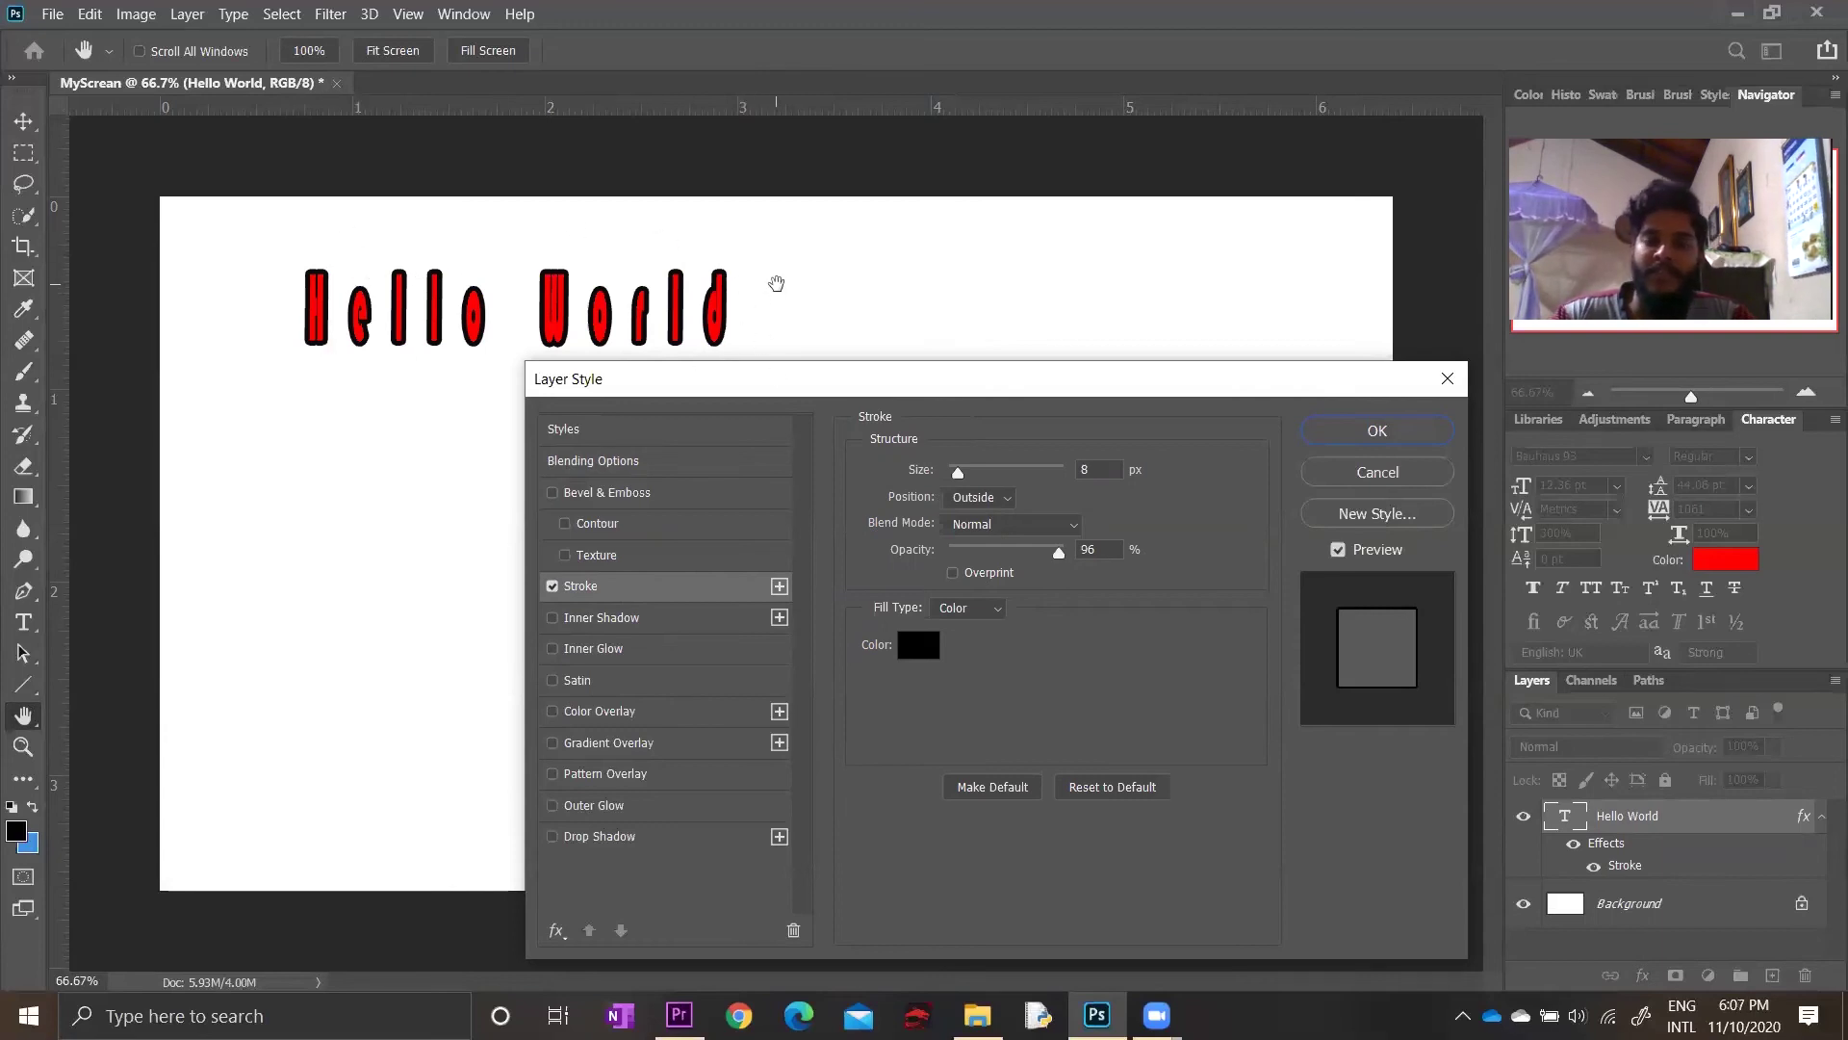
pyautogui.click(553, 586)
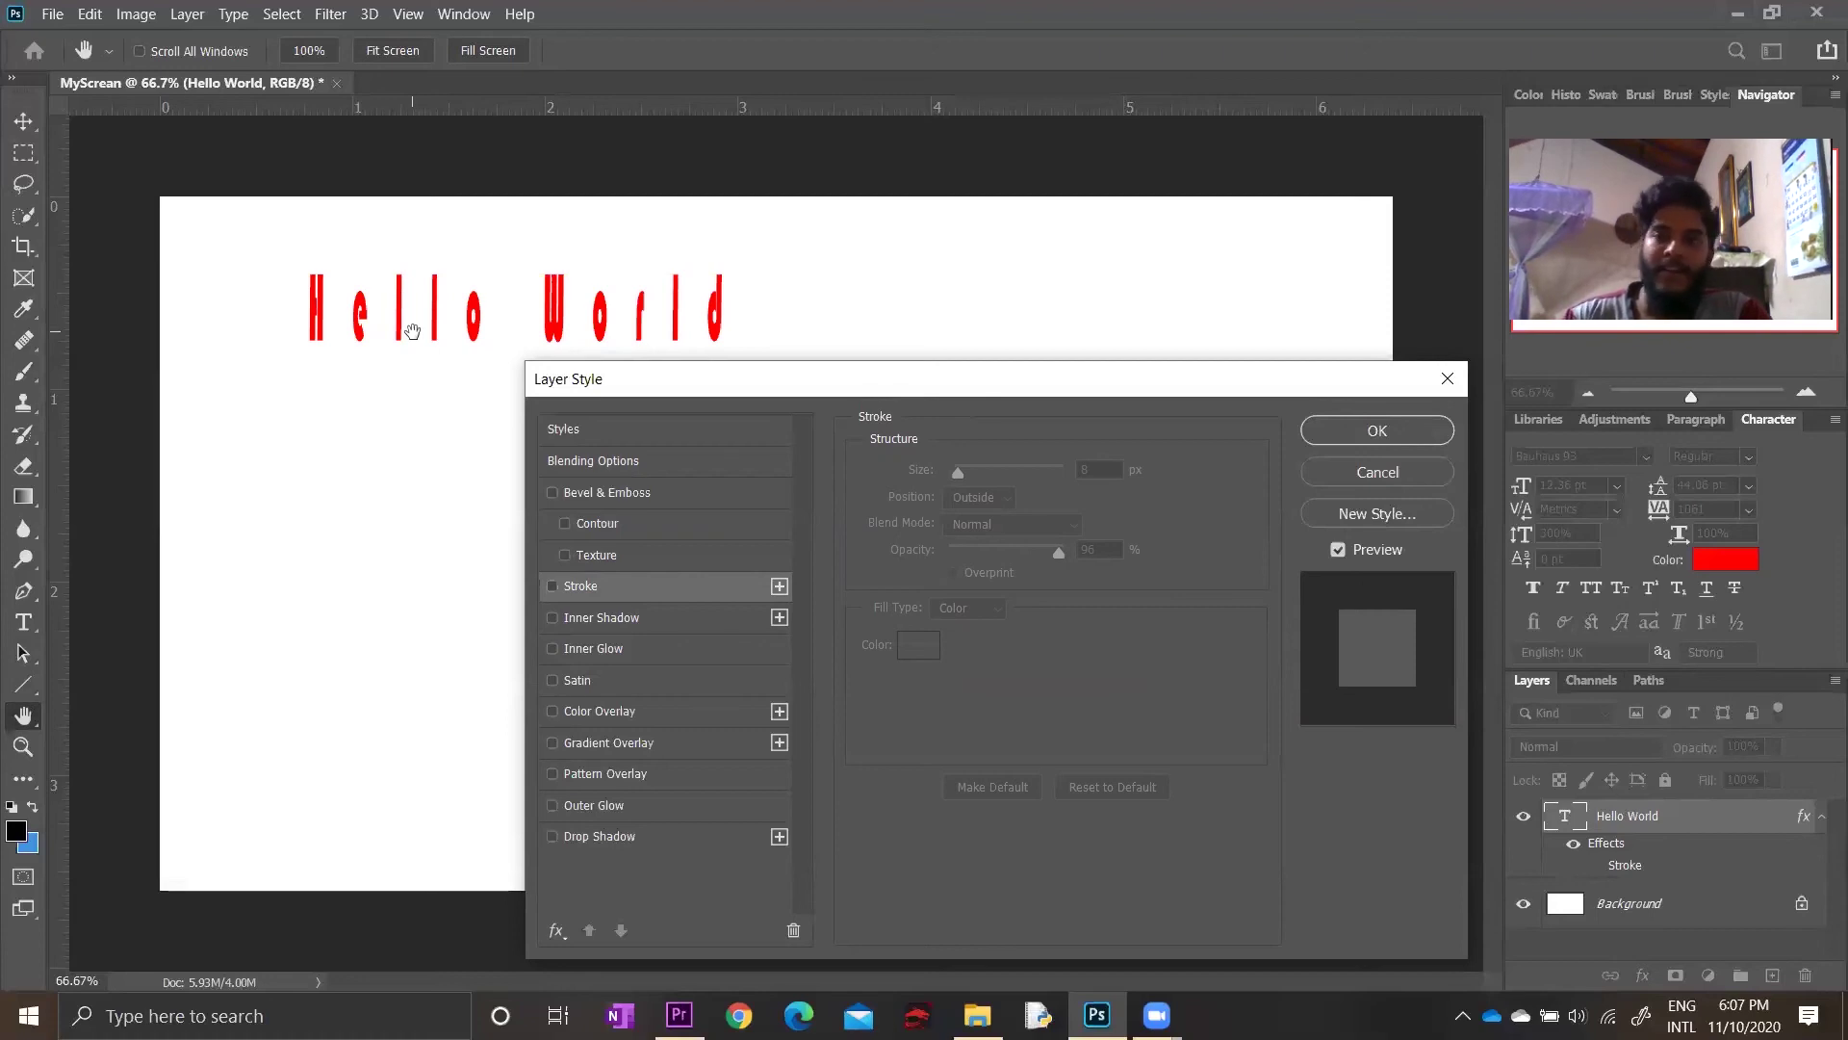
pyautogui.click(552, 586)
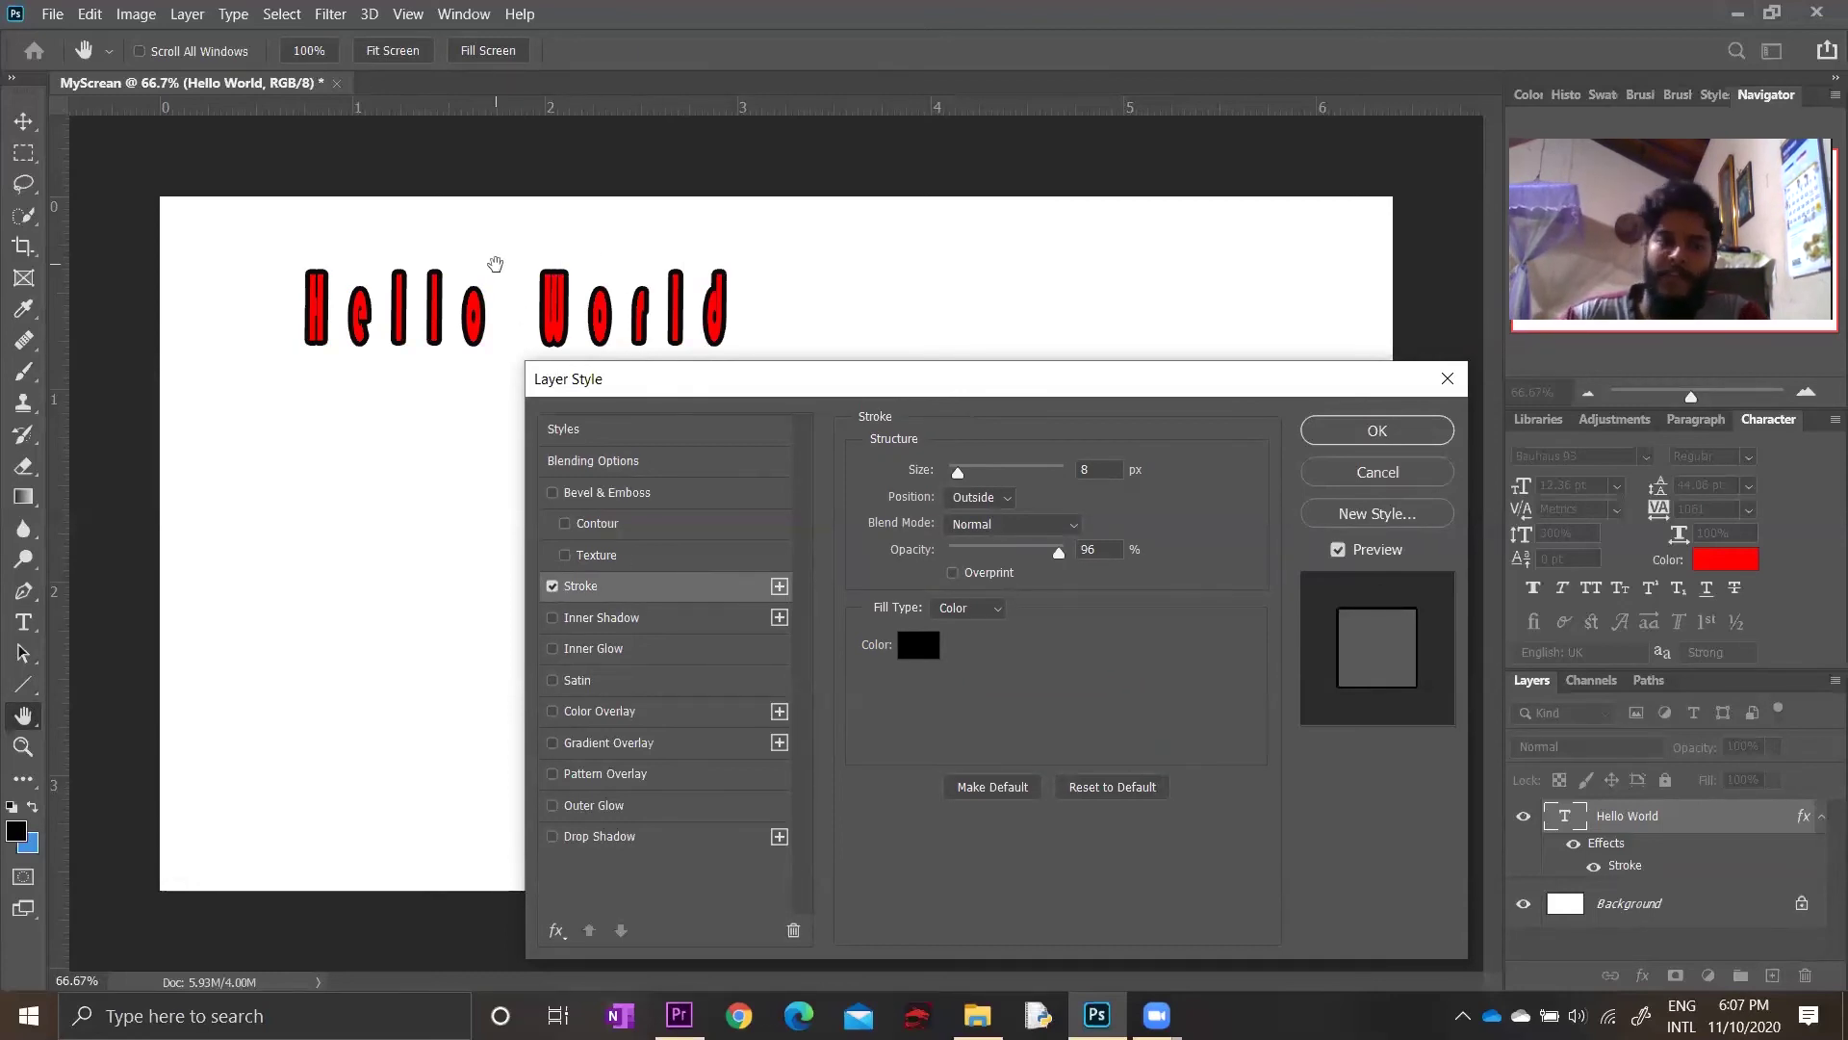
# Set the stroke to 4 px, Outside position, at 100% opacity
pyautogui.moveTo(958, 471); pyautogui.dragTo(952, 479)
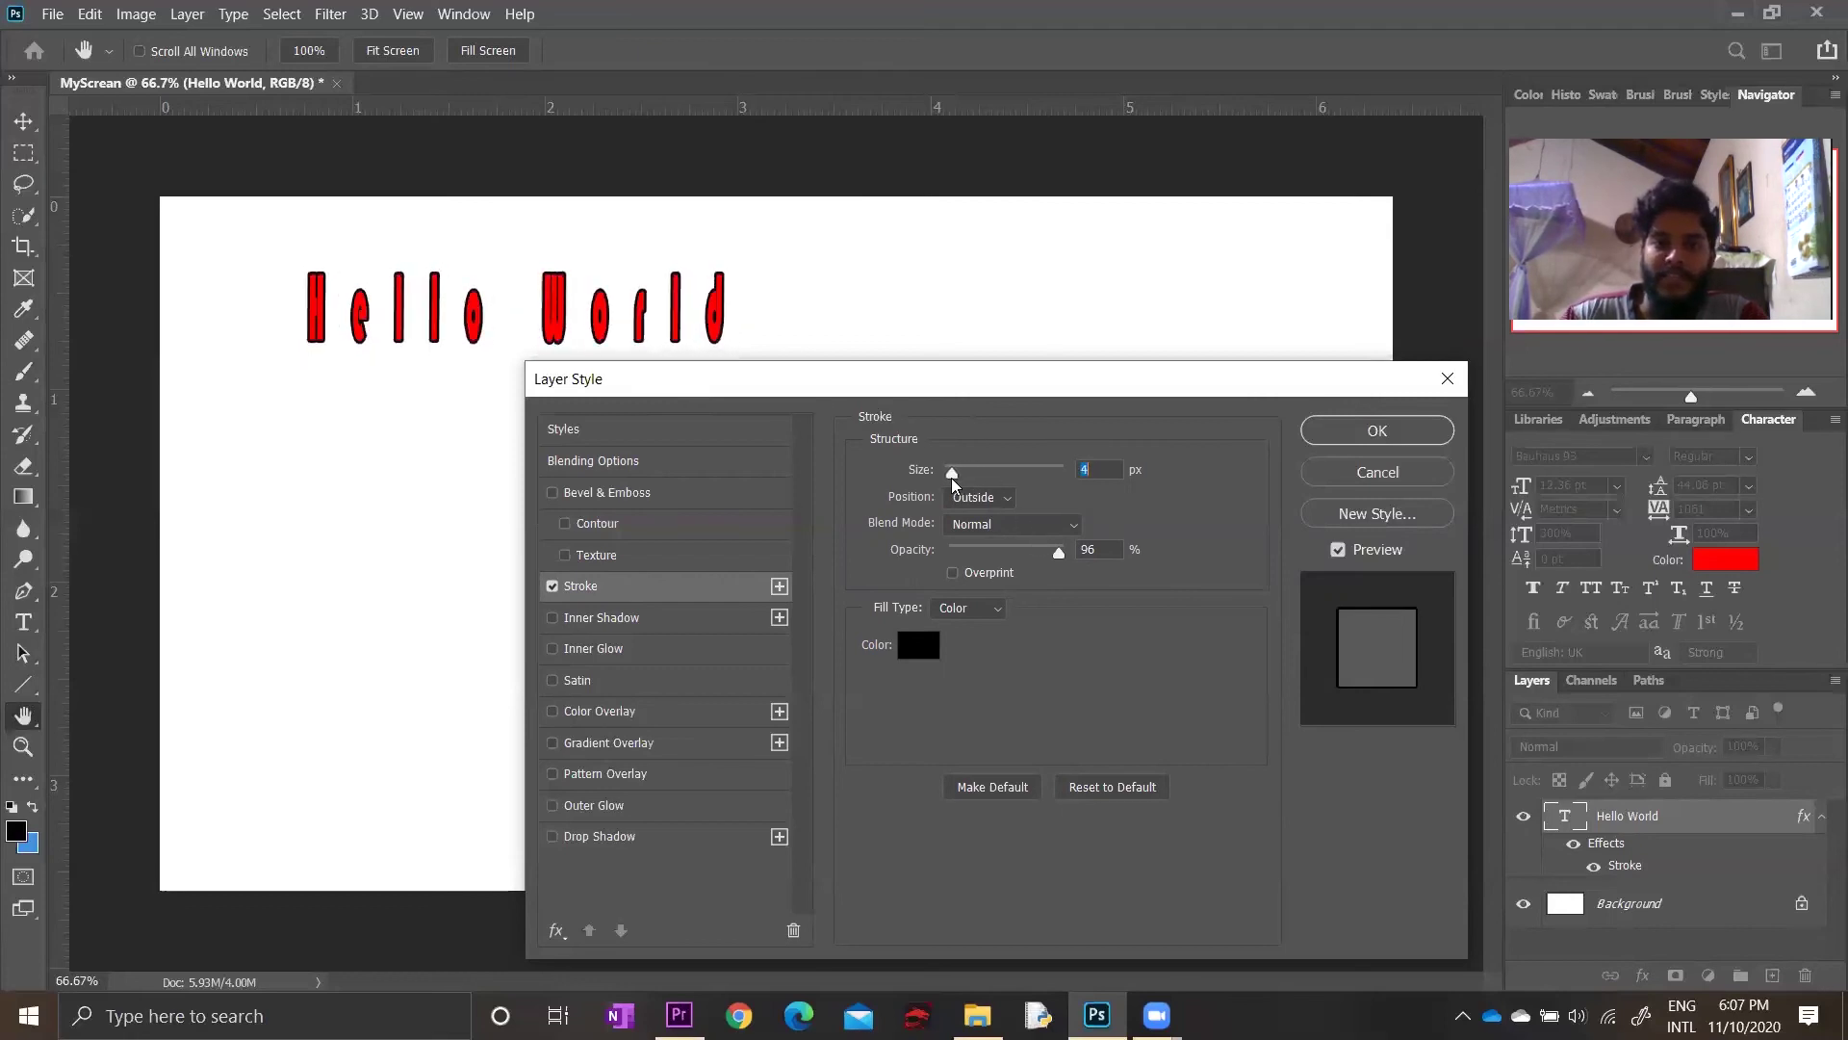
pyautogui.moveTo(1058, 558)
pyautogui.mouseDown()
pyautogui.moveTo(997, 550)
pyautogui.moveTo(1084, 551)
pyautogui.mouseUp()
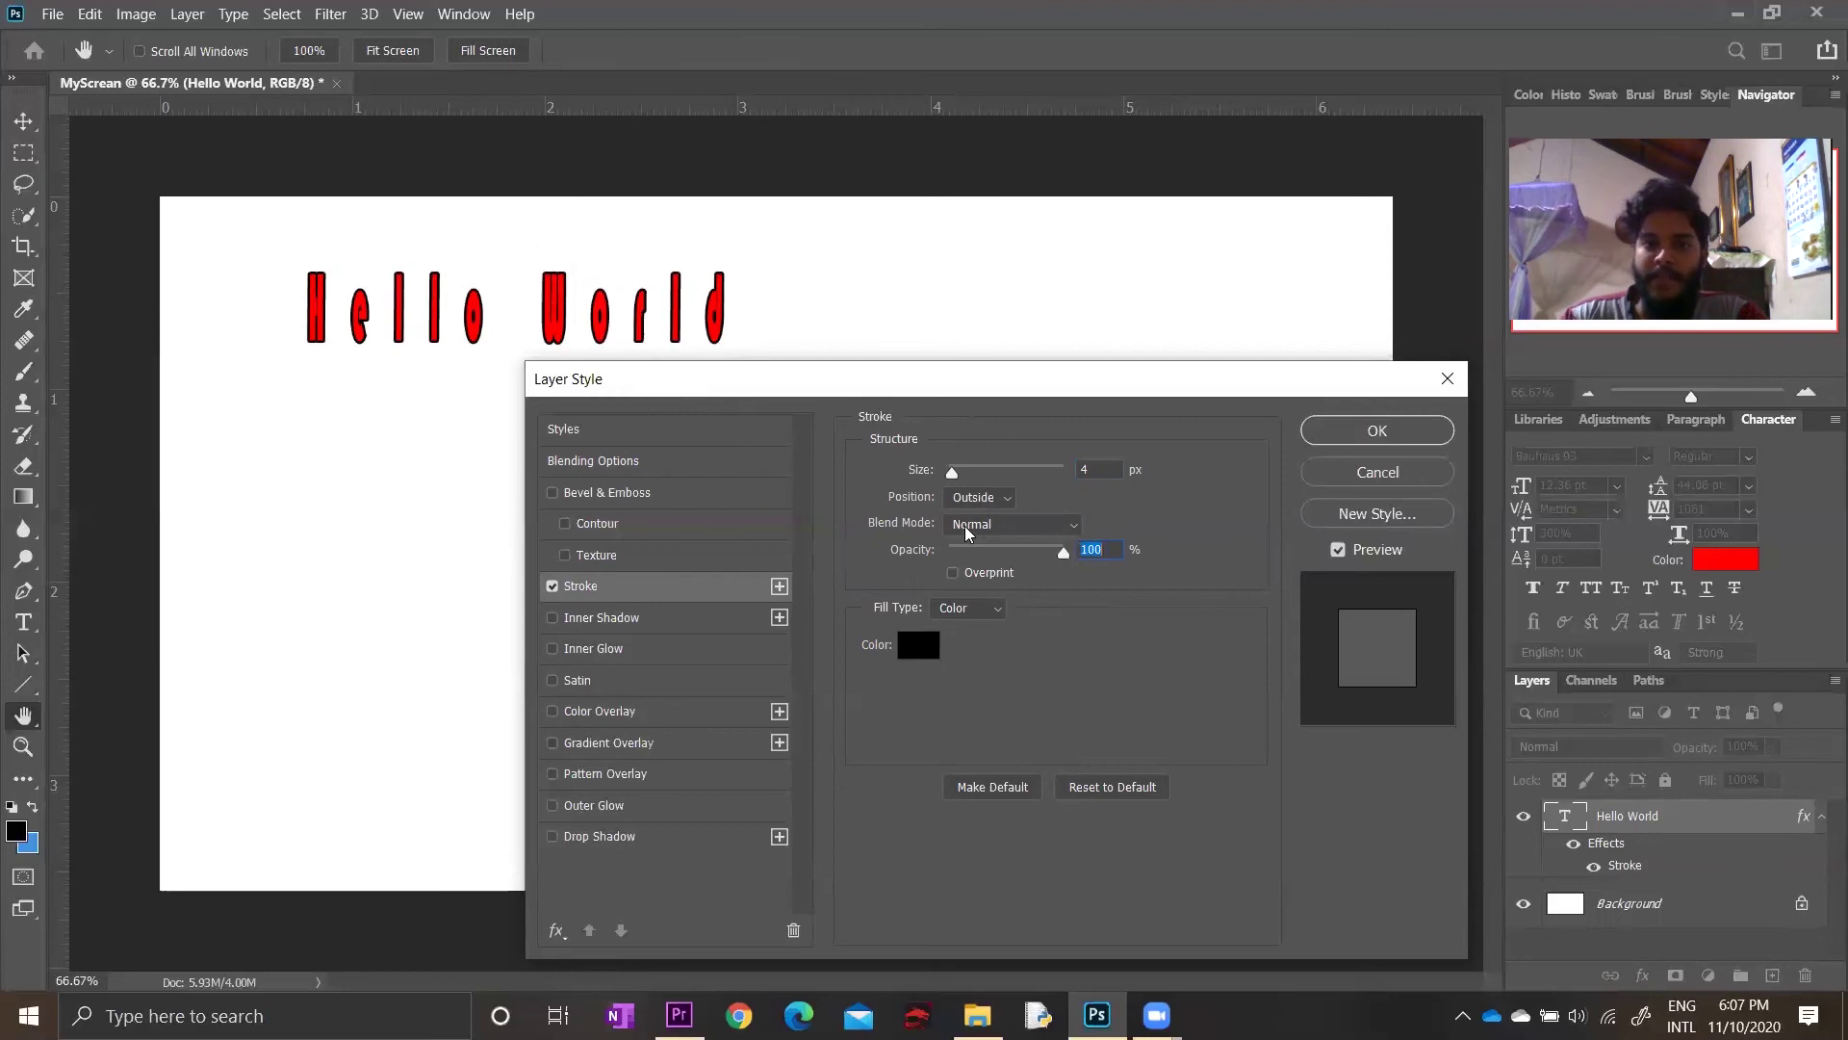
pyautogui.click(999, 497)
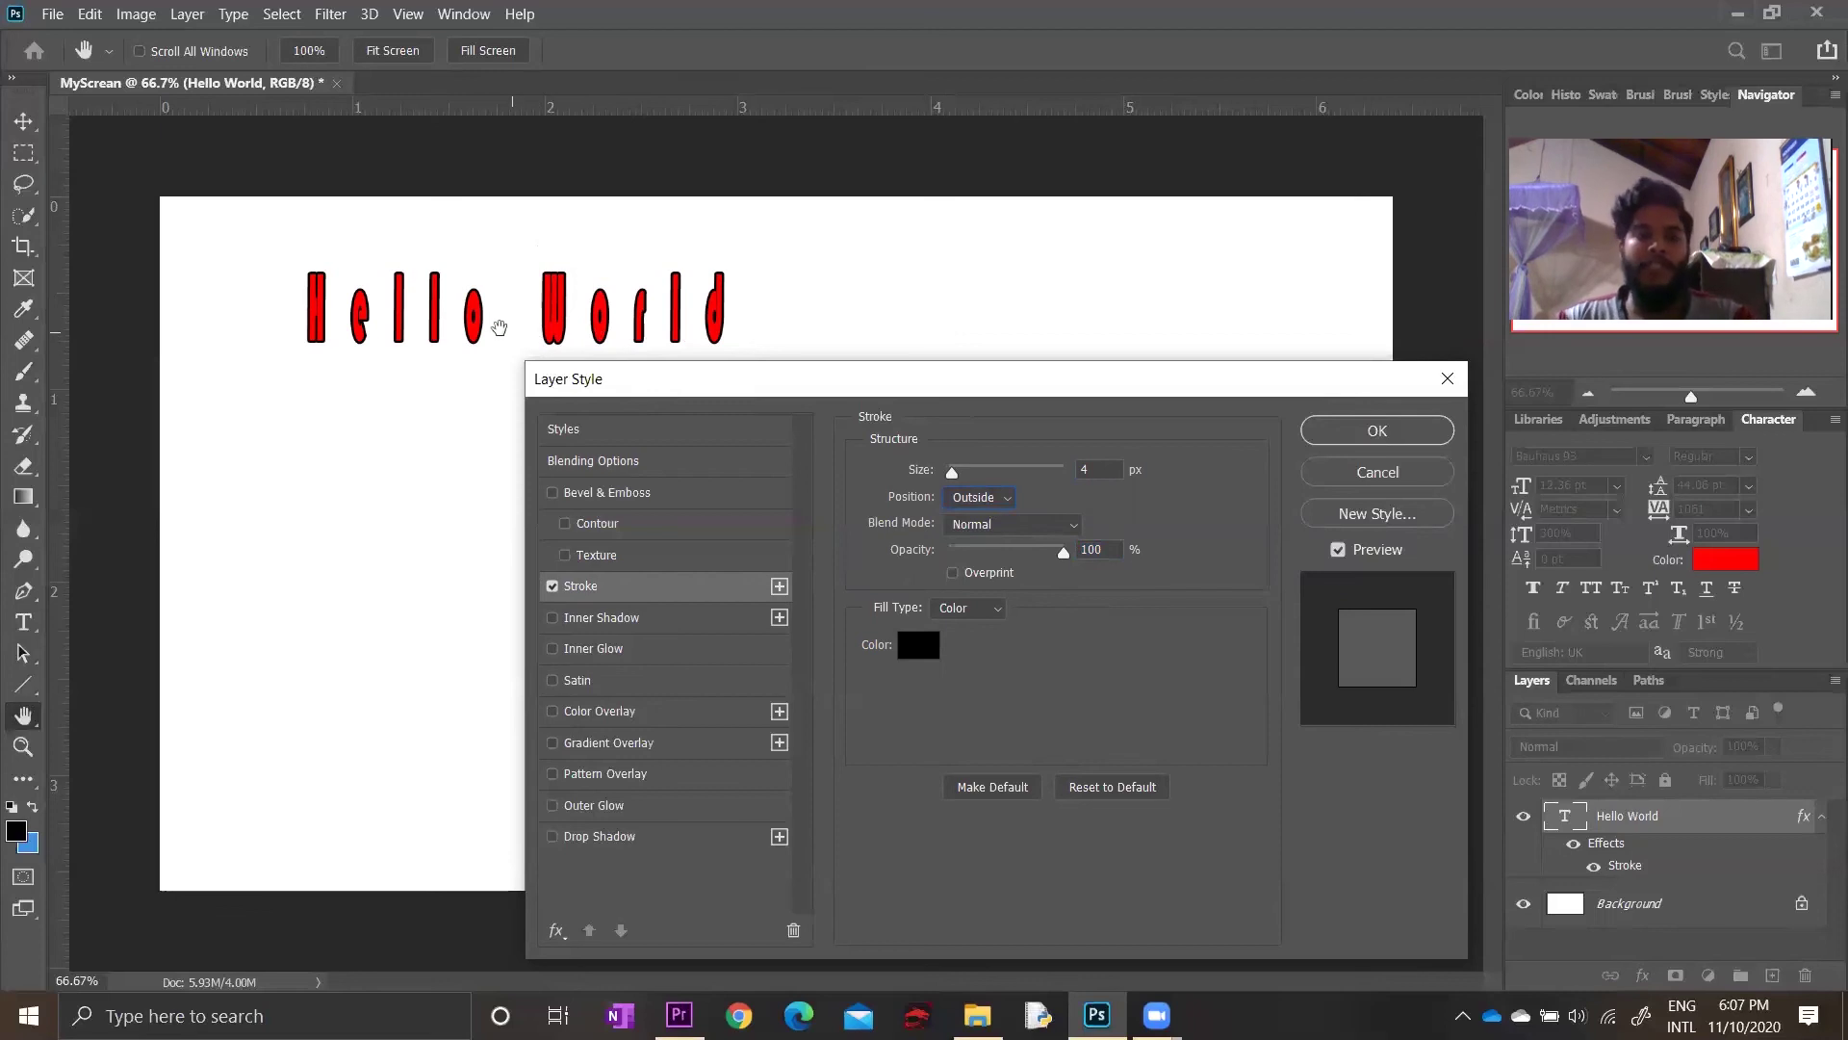
pyautogui.press('alt')
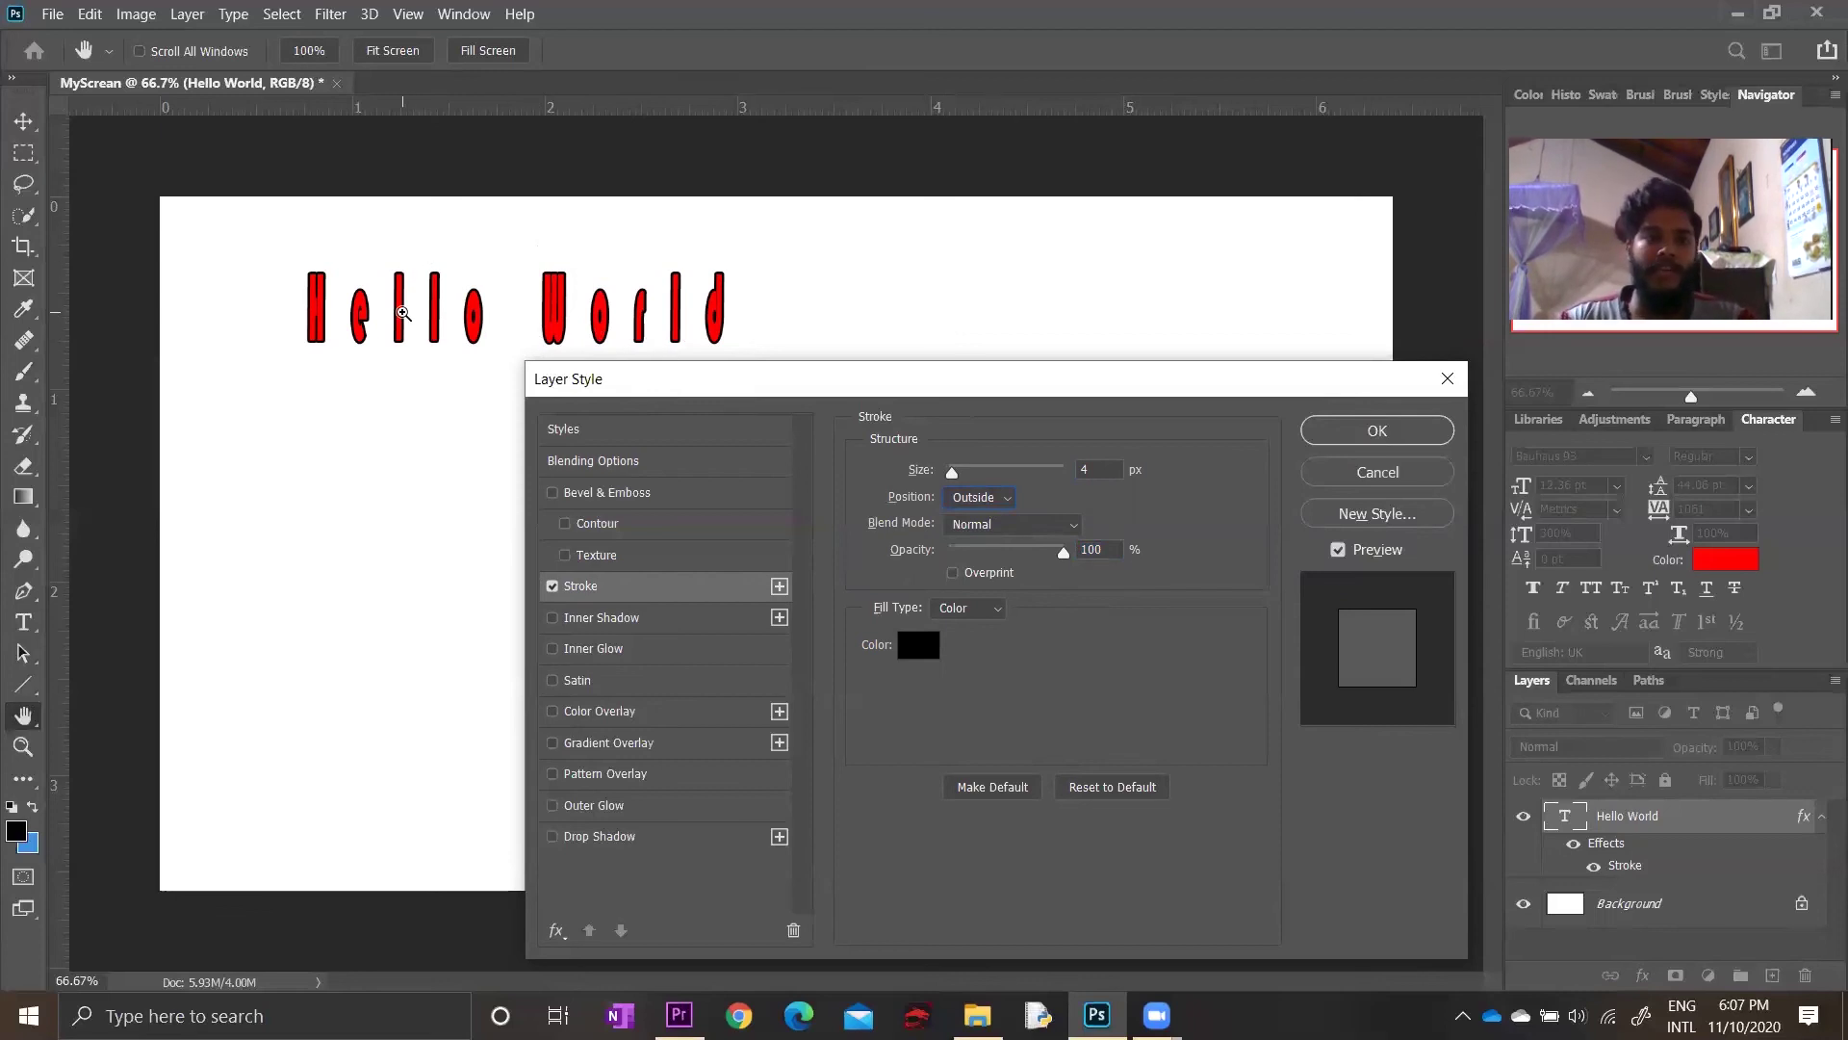
# Zoom in and out on the stroked letters between 100% and 200%
pyautogui.scroll(1, 402, 313)
pyautogui.scroll(1, 400, 308)
pyautogui.scroll(1, 398, 303)
pyautogui.scroll(1, 394, 299)
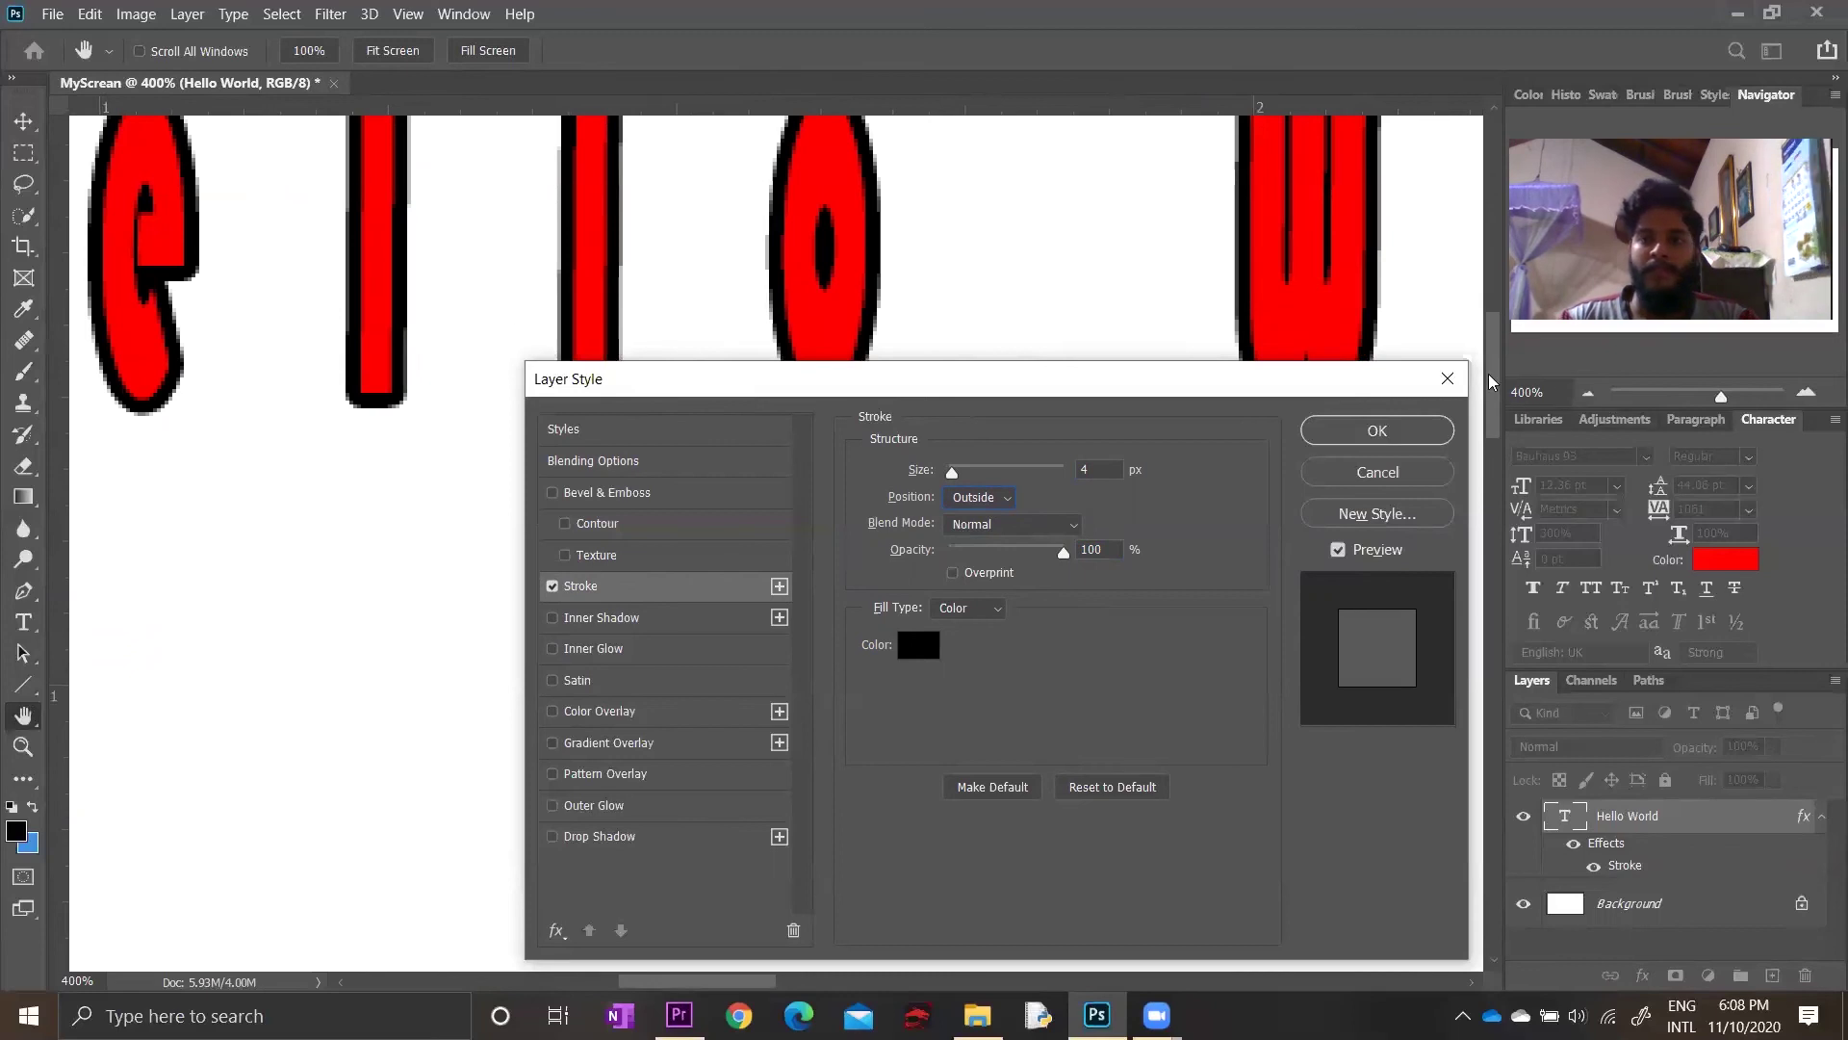
pyautogui.moveTo(1491, 382); pyautogui.dragTo(1490, 343)
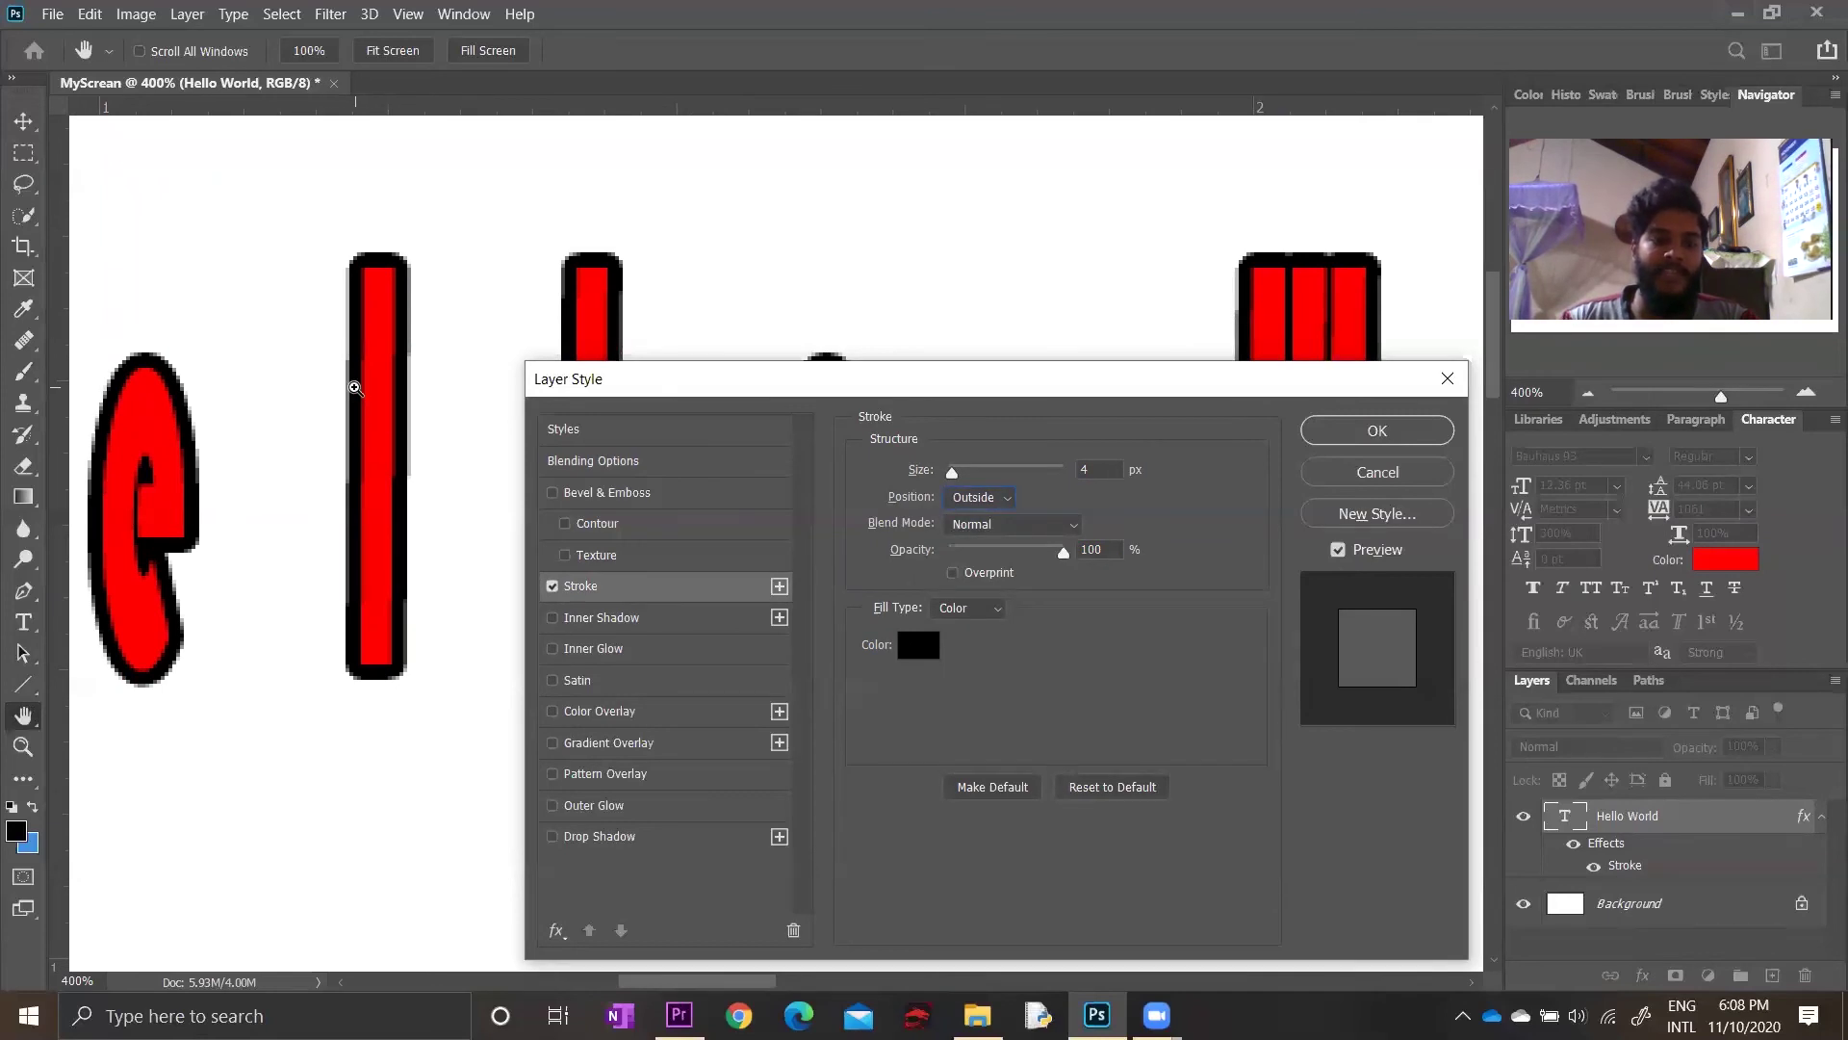
pyautogui.press('alt')
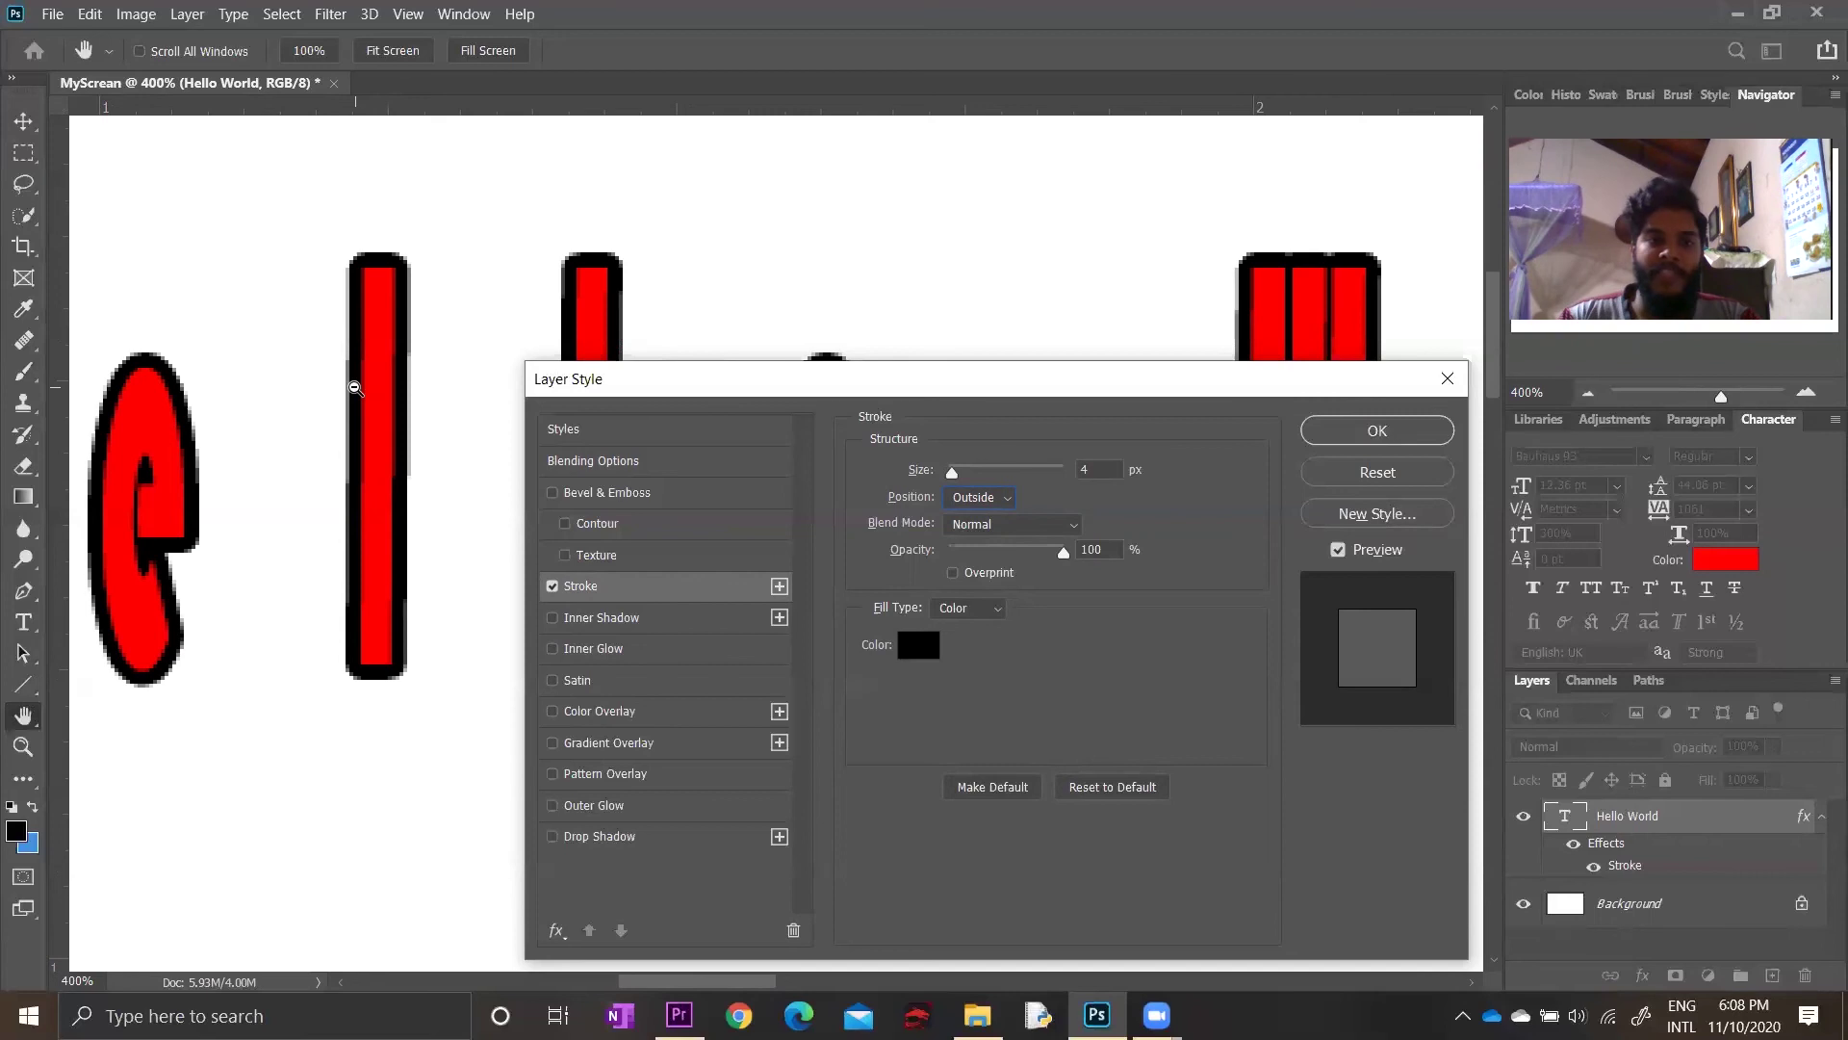
pyautogui.keyDown('alt'); pyautogui.click(355, 387); pyautogui.keyUp('alt')
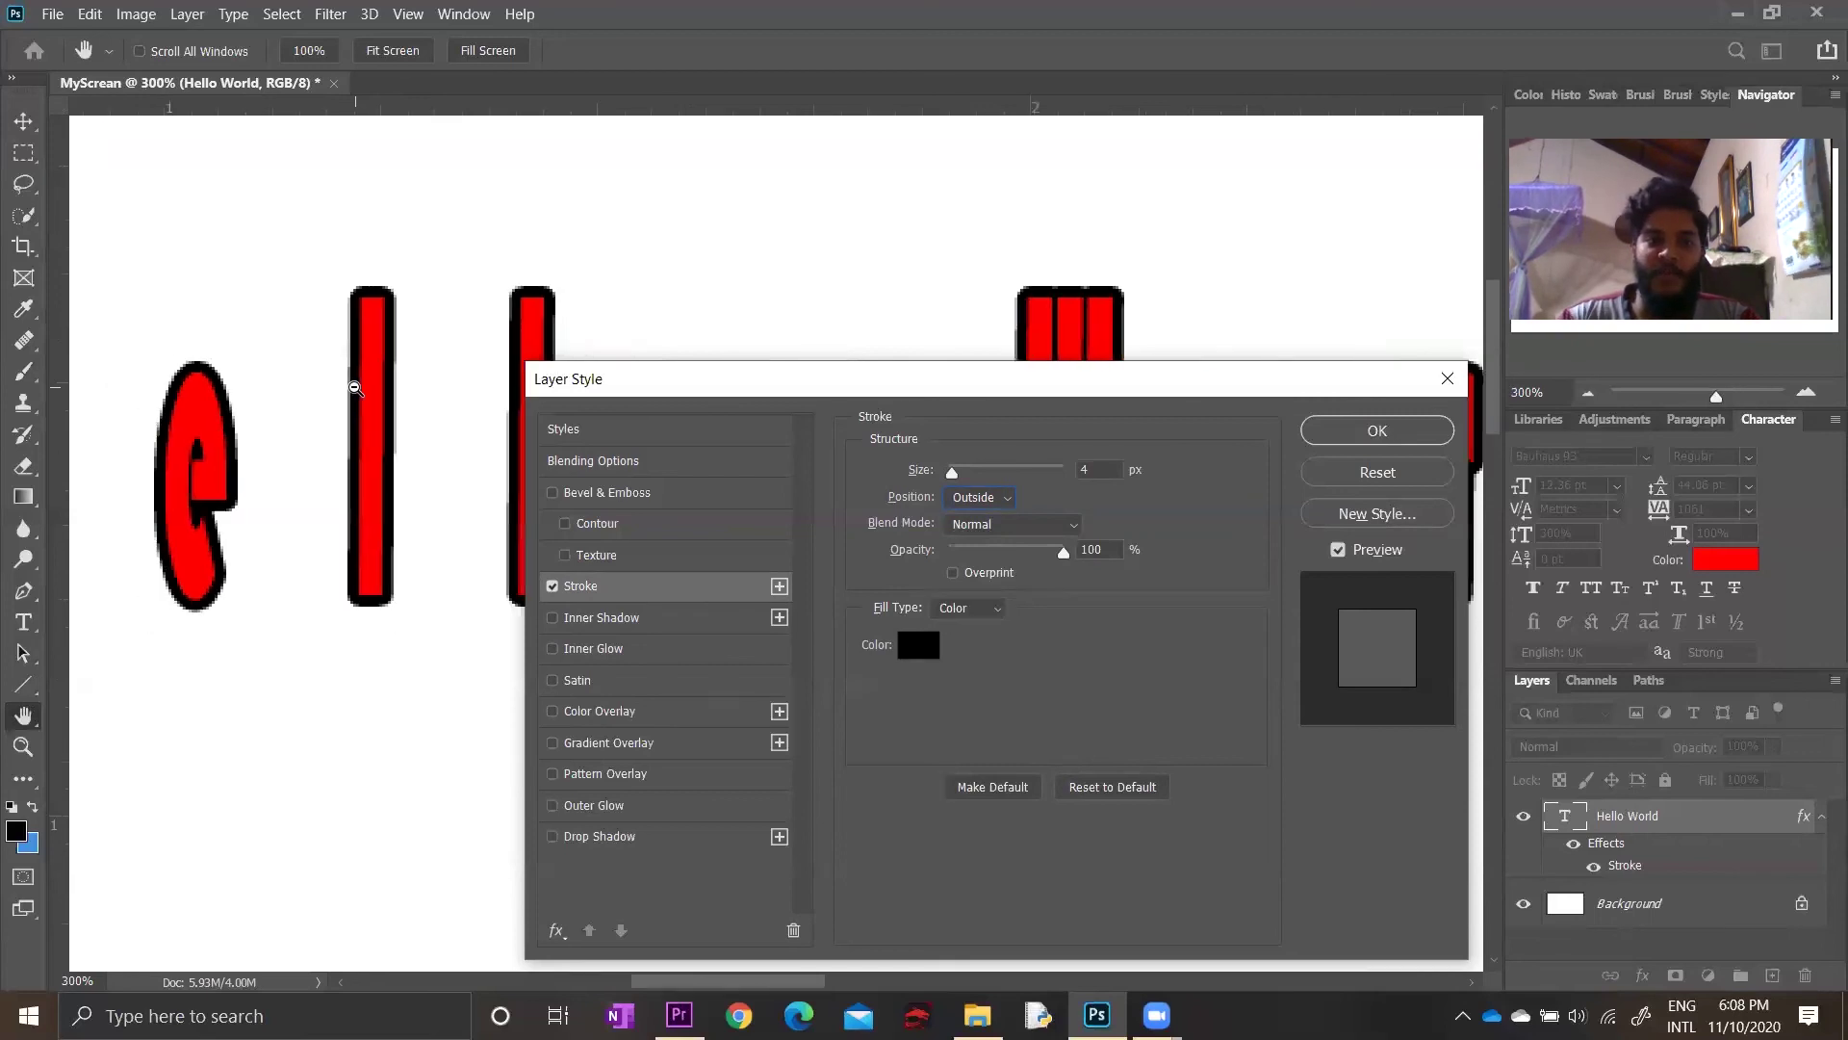
pyautogui.keyDown('alt'); pyautogui.click(355, 387); pyautogui.keyUp('alt')
pyautogui.keyDown('alt'); pyautogui.click(355, 387); pyautogui.keyUp('alt')
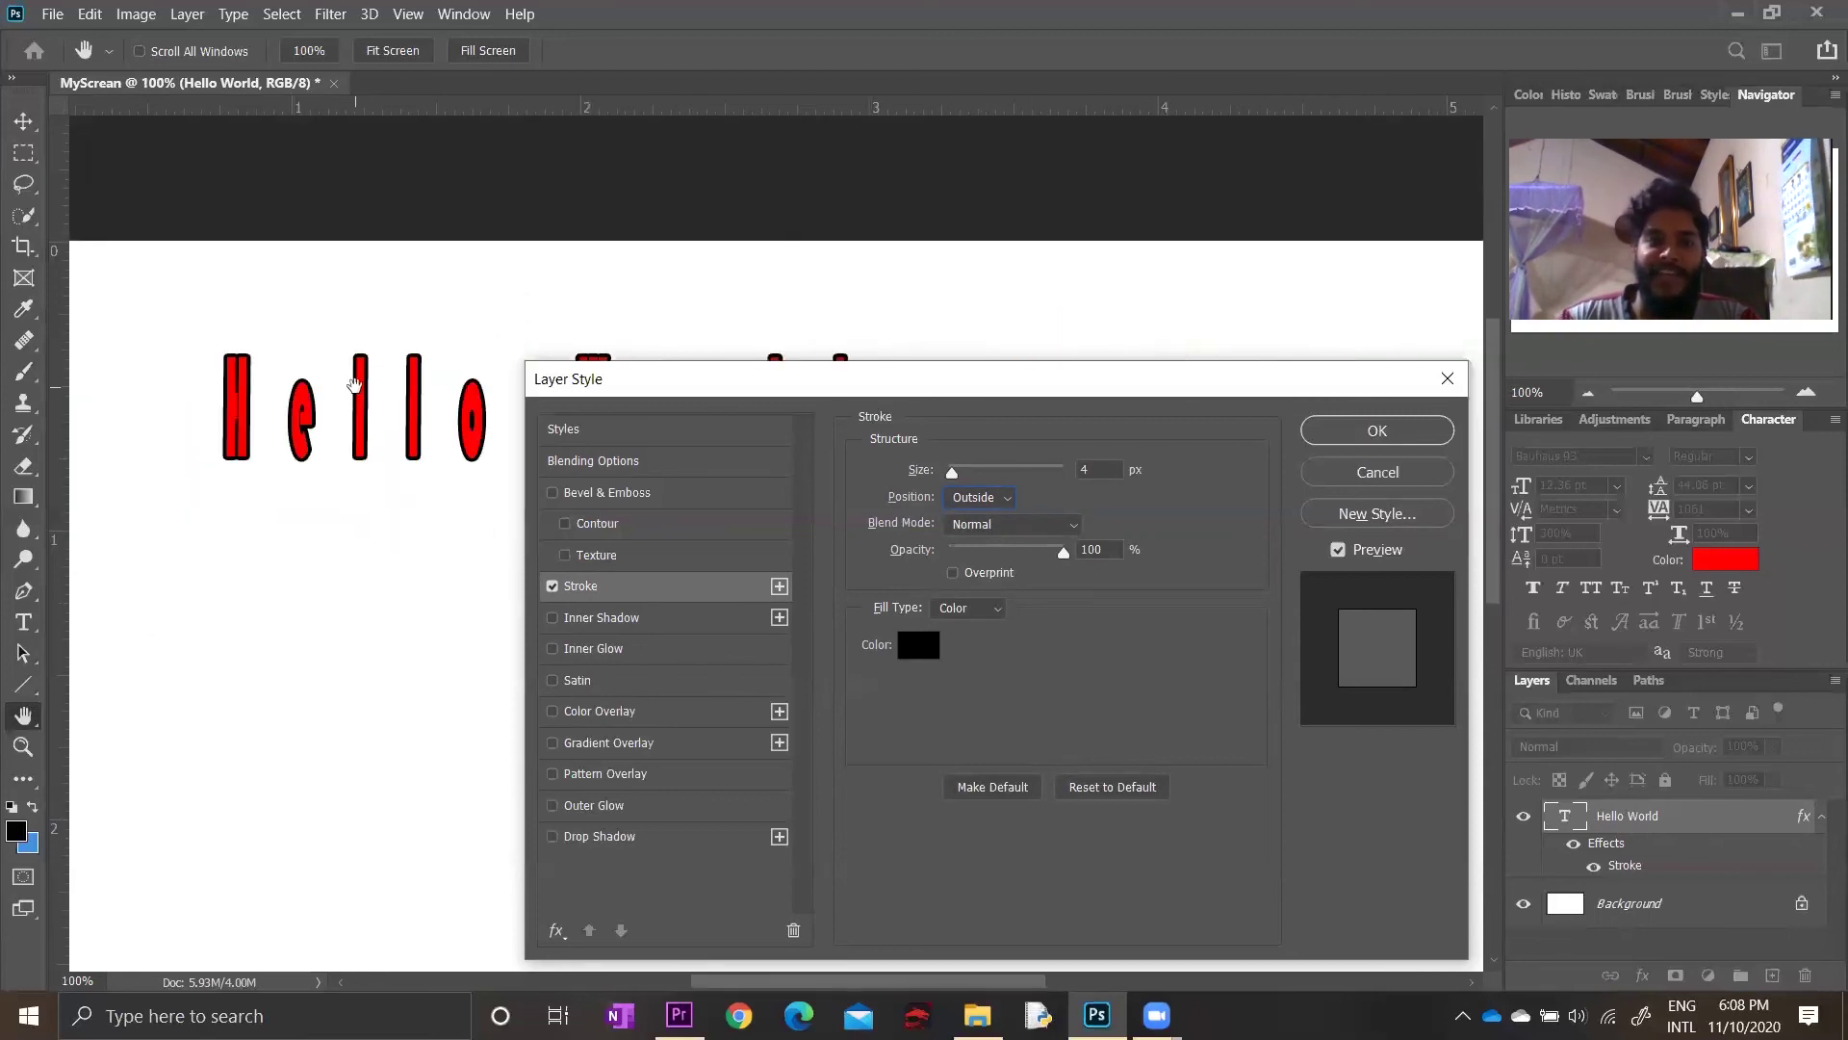
pyautogui.click(355, 387)
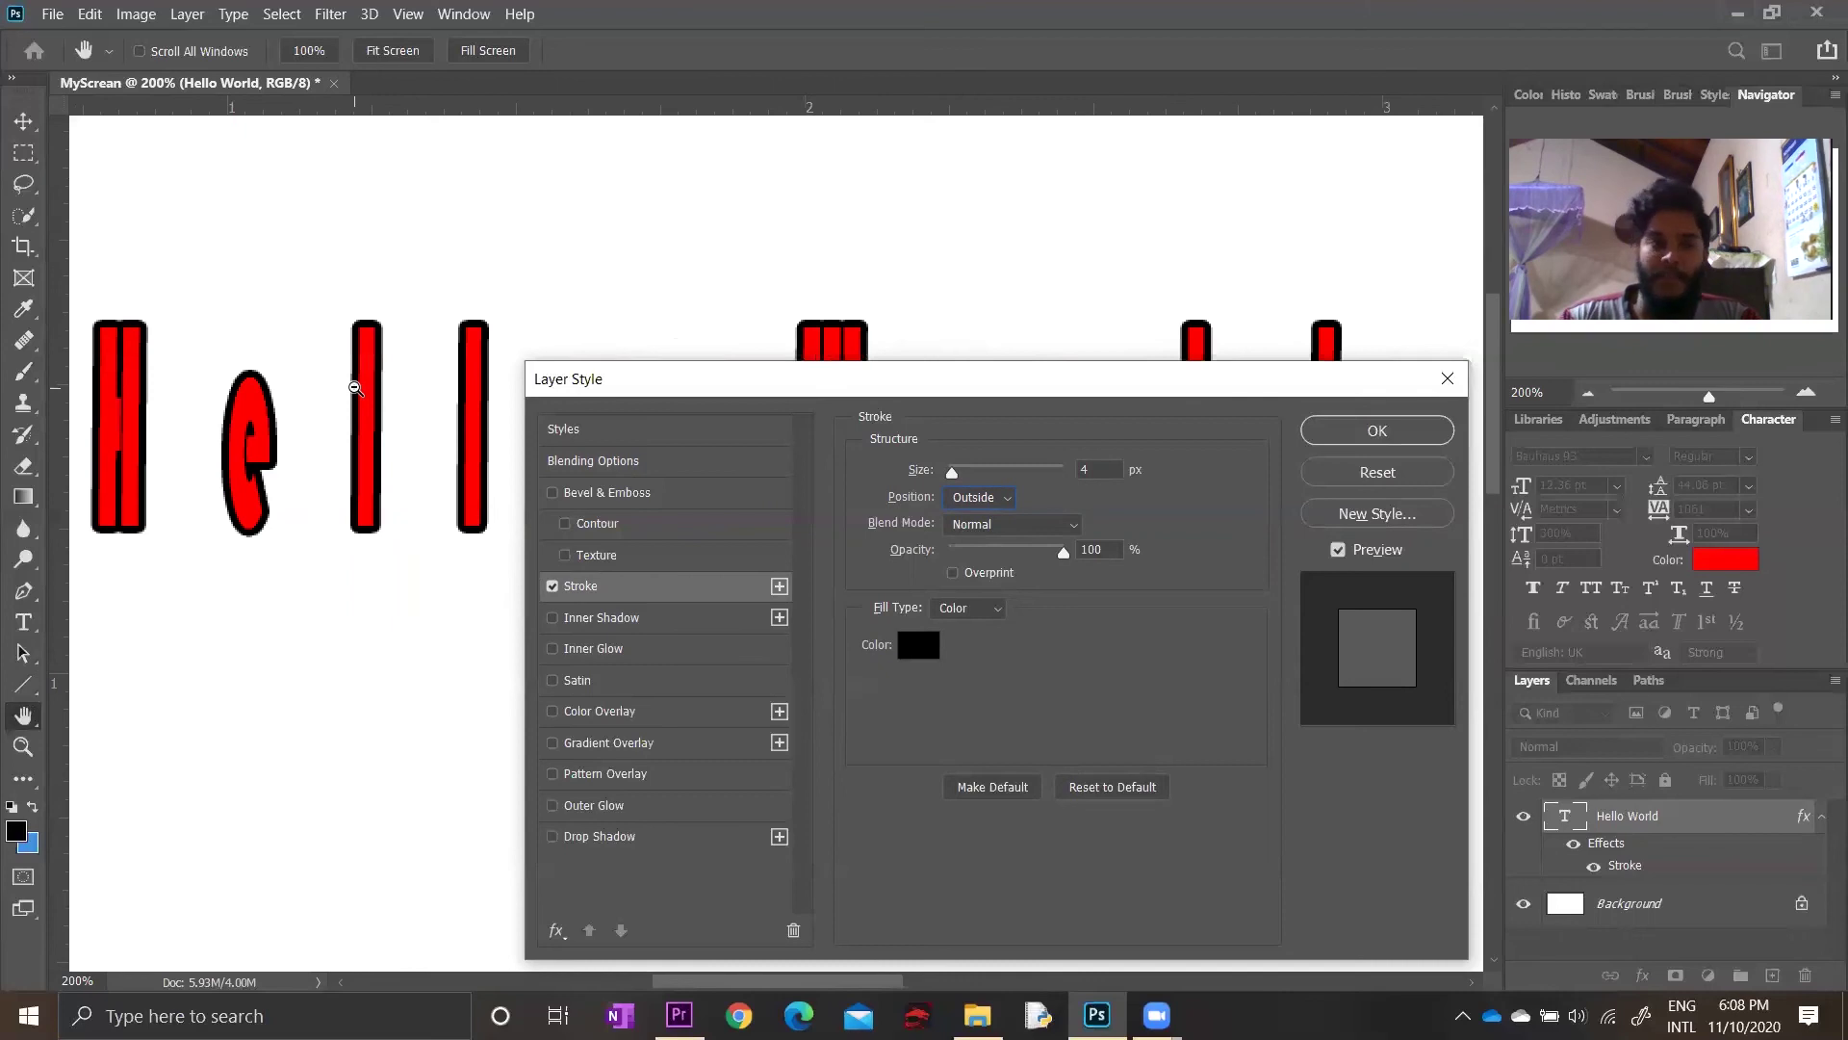
pyautogui.keyDown('alt'); pyautogui.click(355, 387); pyautogui.keyUp('alt')
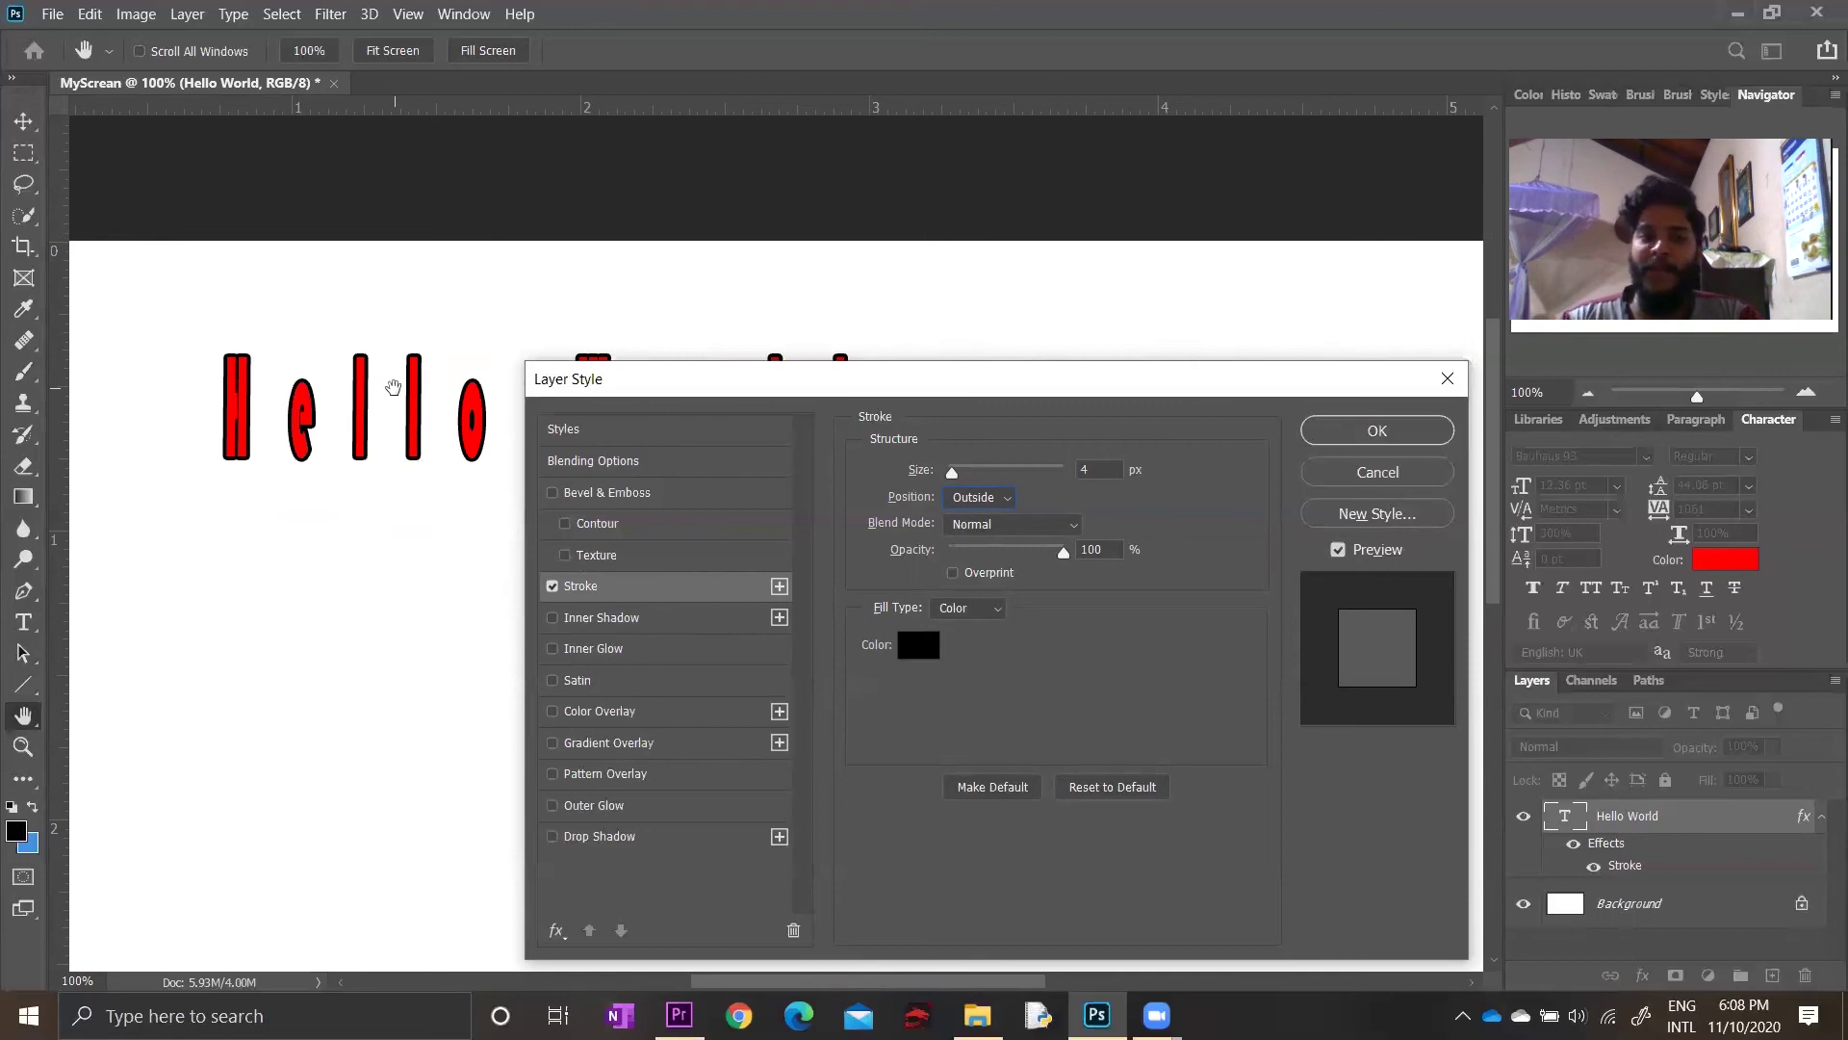
# Zoom to 400% and back, then magnify the letter W to inspect the outline
pyautogui.keyDown('ctrl'); pyautogui.click(396, 388); pyautogui.keyUp('ctrl')
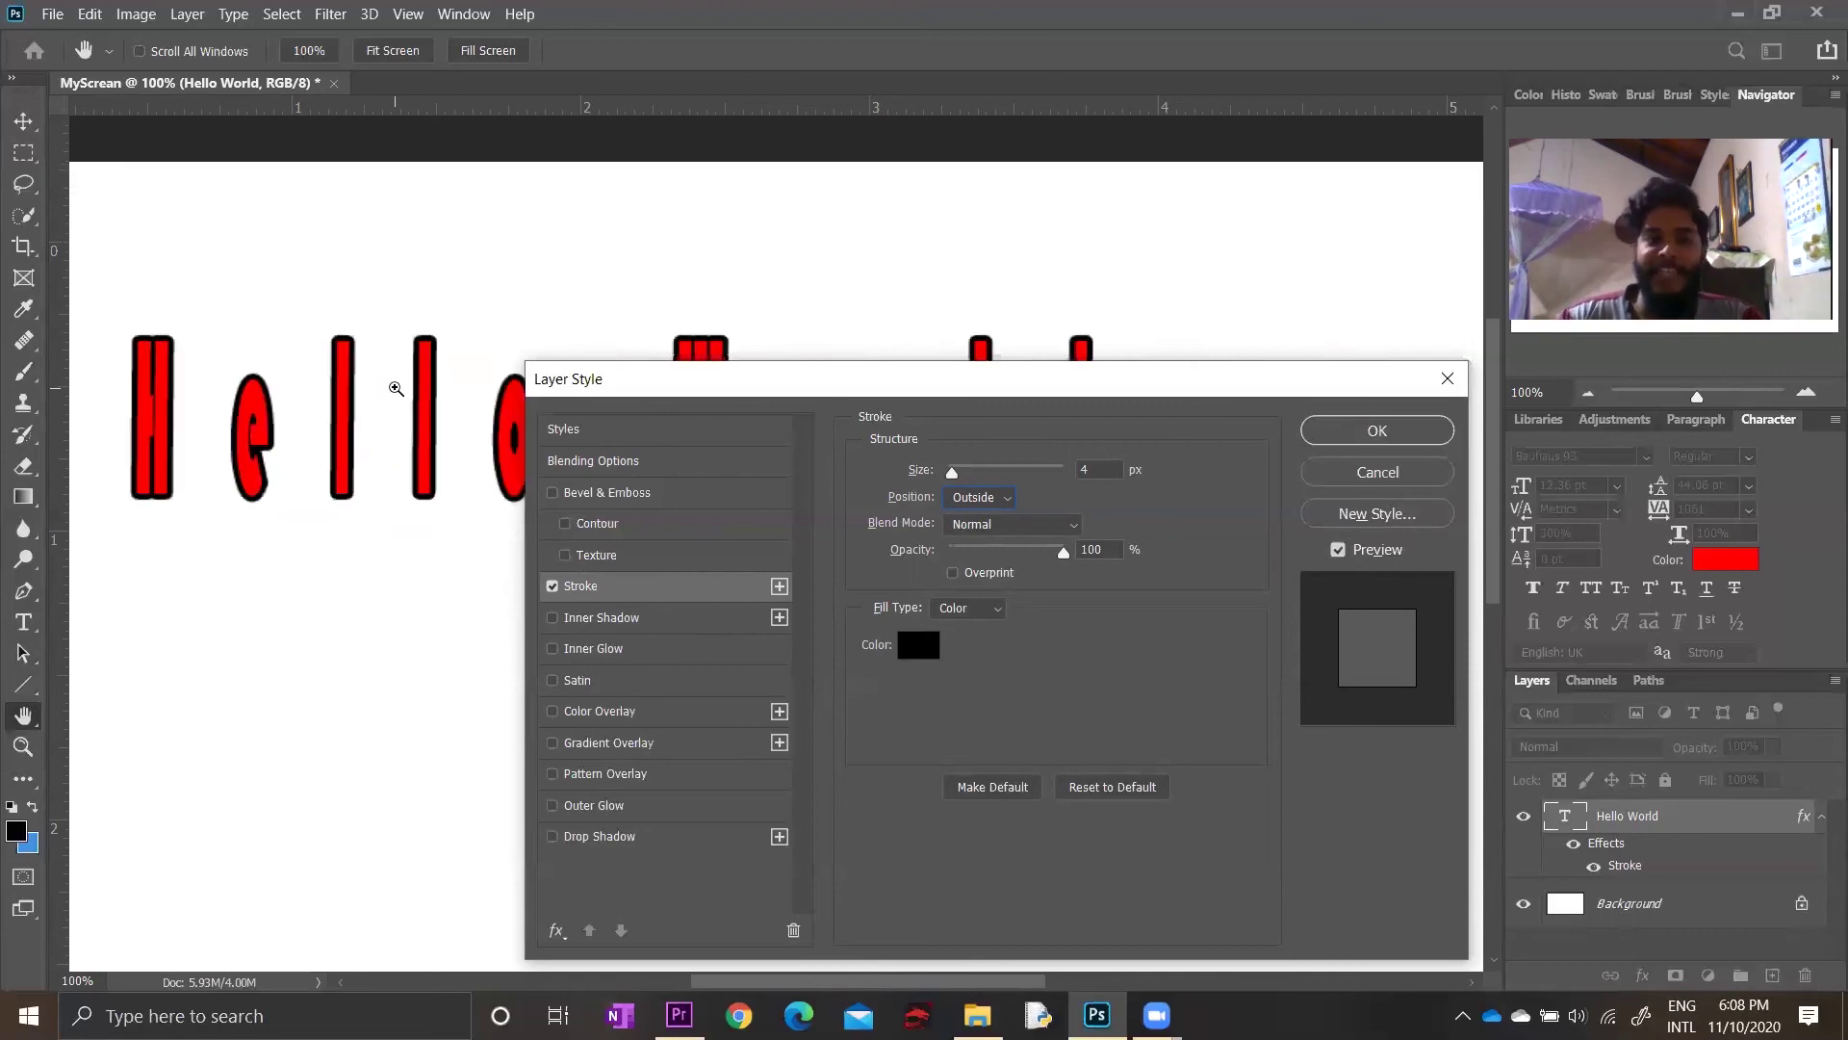
pyautogui.keyDown('alt'); pyautogui.click(396, 388); pyautogui.keyUp('alt')
pyautogui.keyDown('alt'); pyautogui.click(396, 387); pyautogui.keyUp('alt')
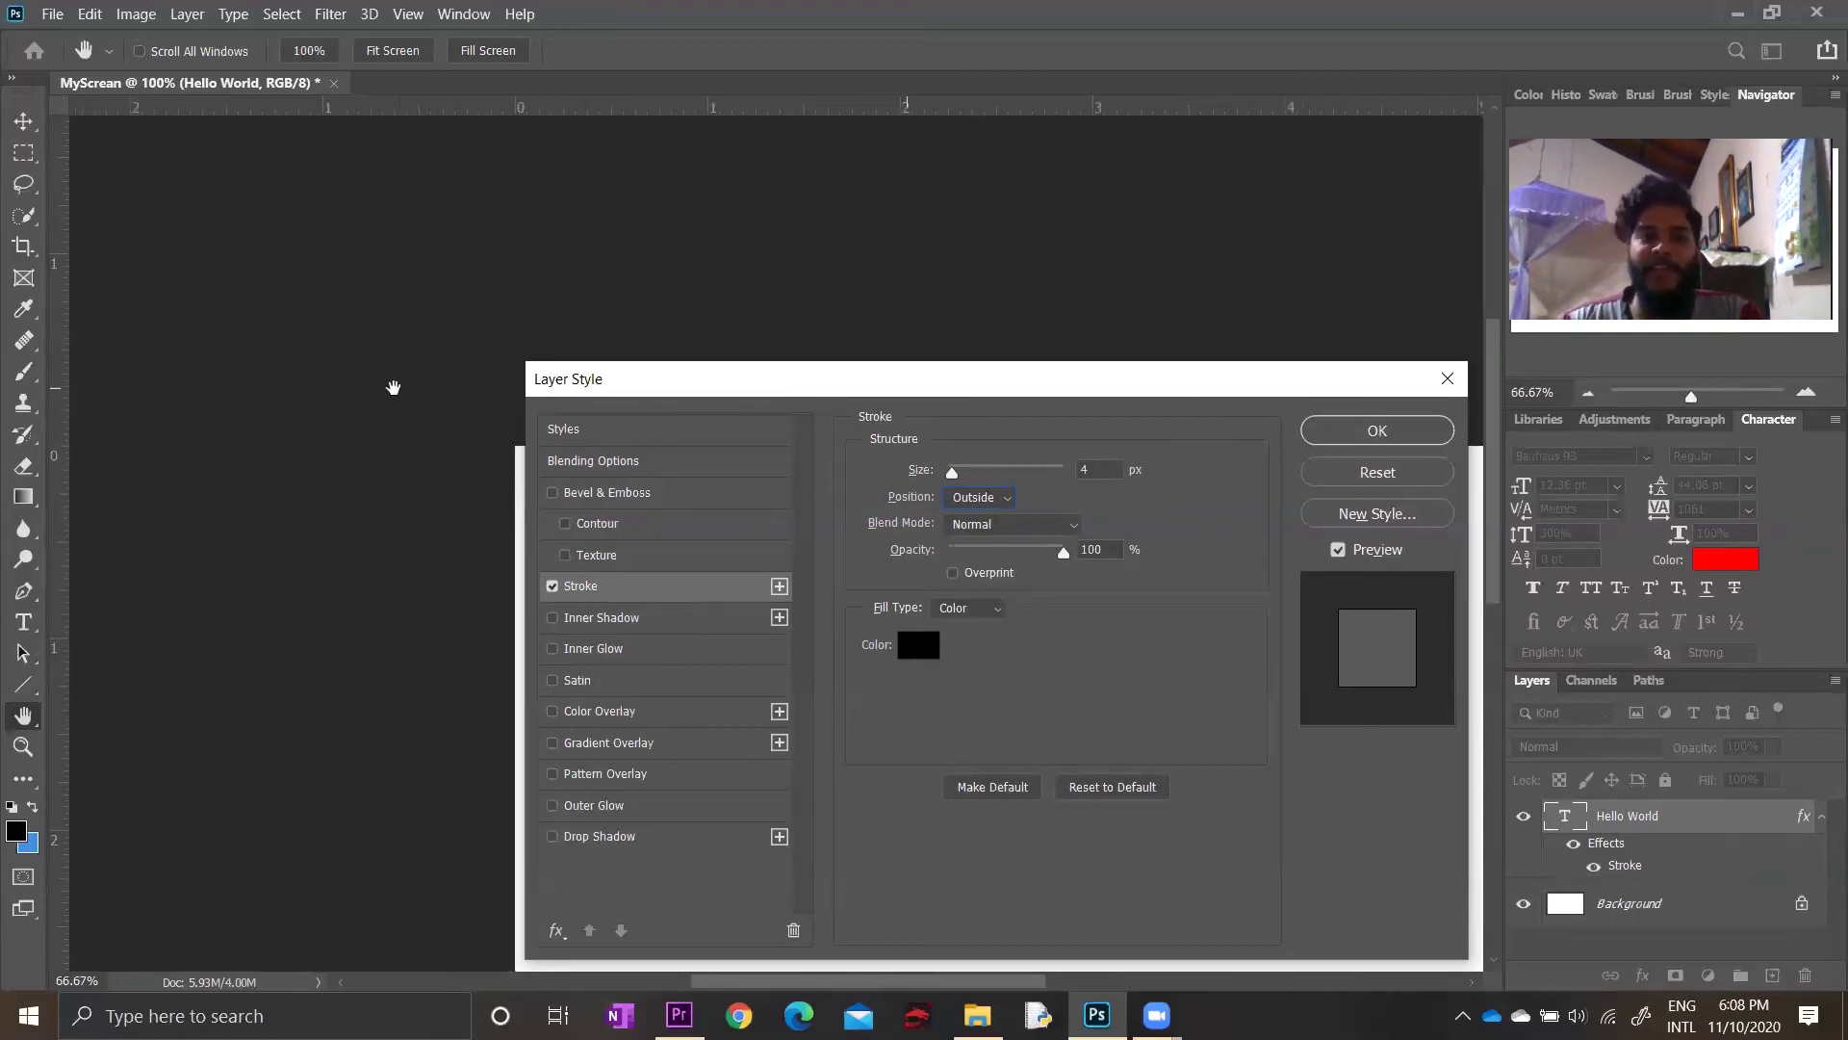
pyautogui.moveTo(422, 486); pyautogui.dragTo(466, 516)
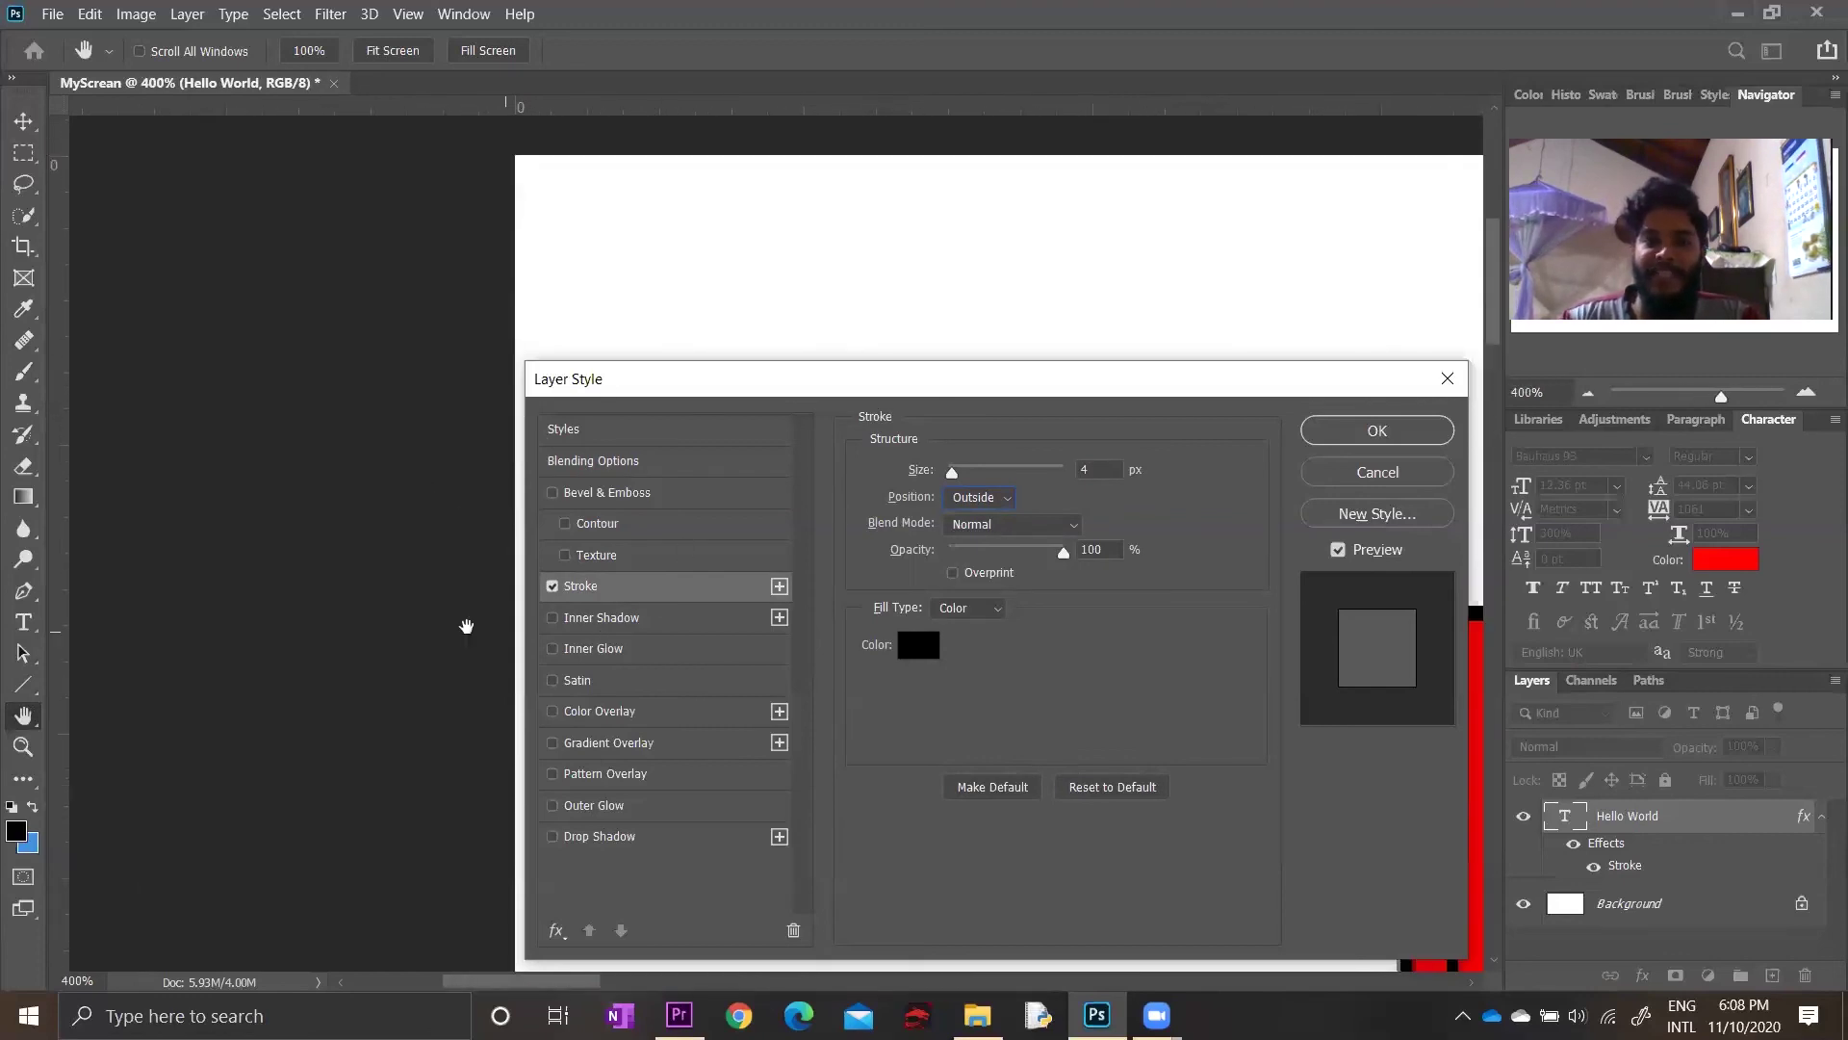
pyautogui.keyDown('alt'); pyautogui.click(412, 618); pyautogui.keyUp('alt')
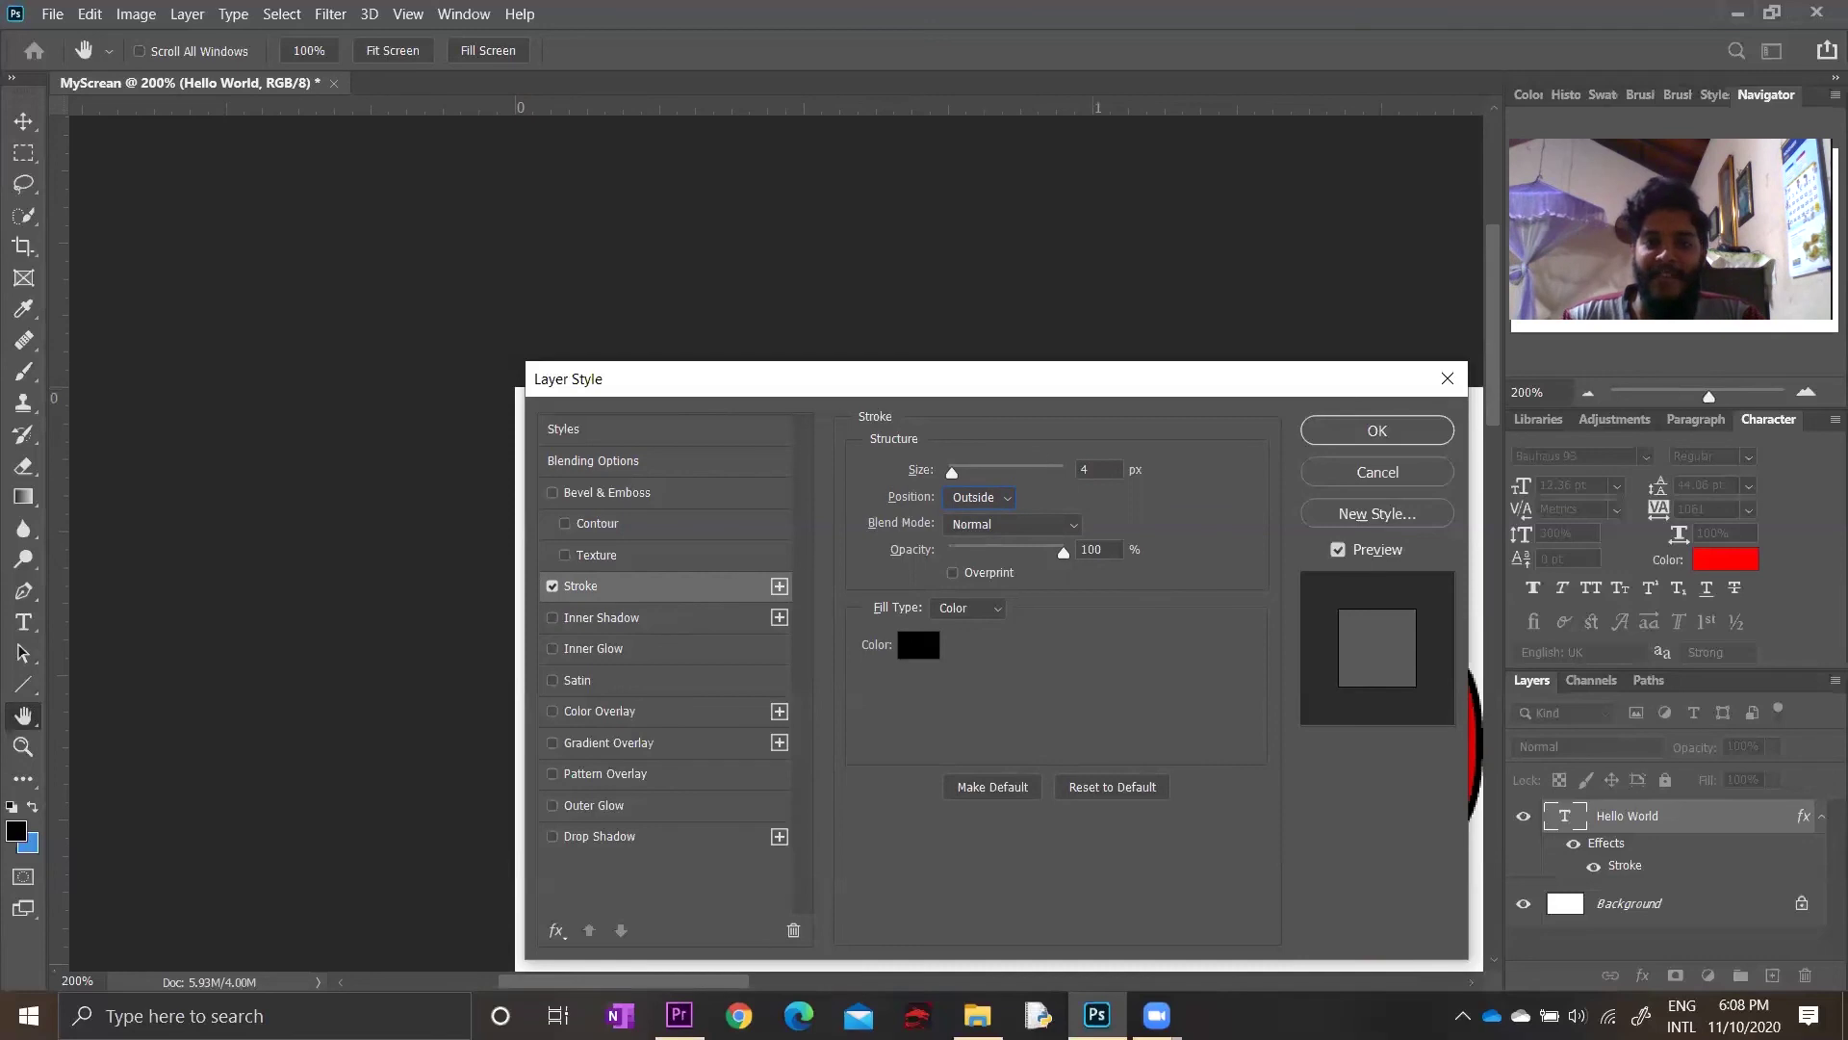
pyautogui.moveTo(685, 981); pyautogui.dragTo(877, 981)
pyautogui.moveTo(87, 757); pyautogui.dragTo(270, 757)
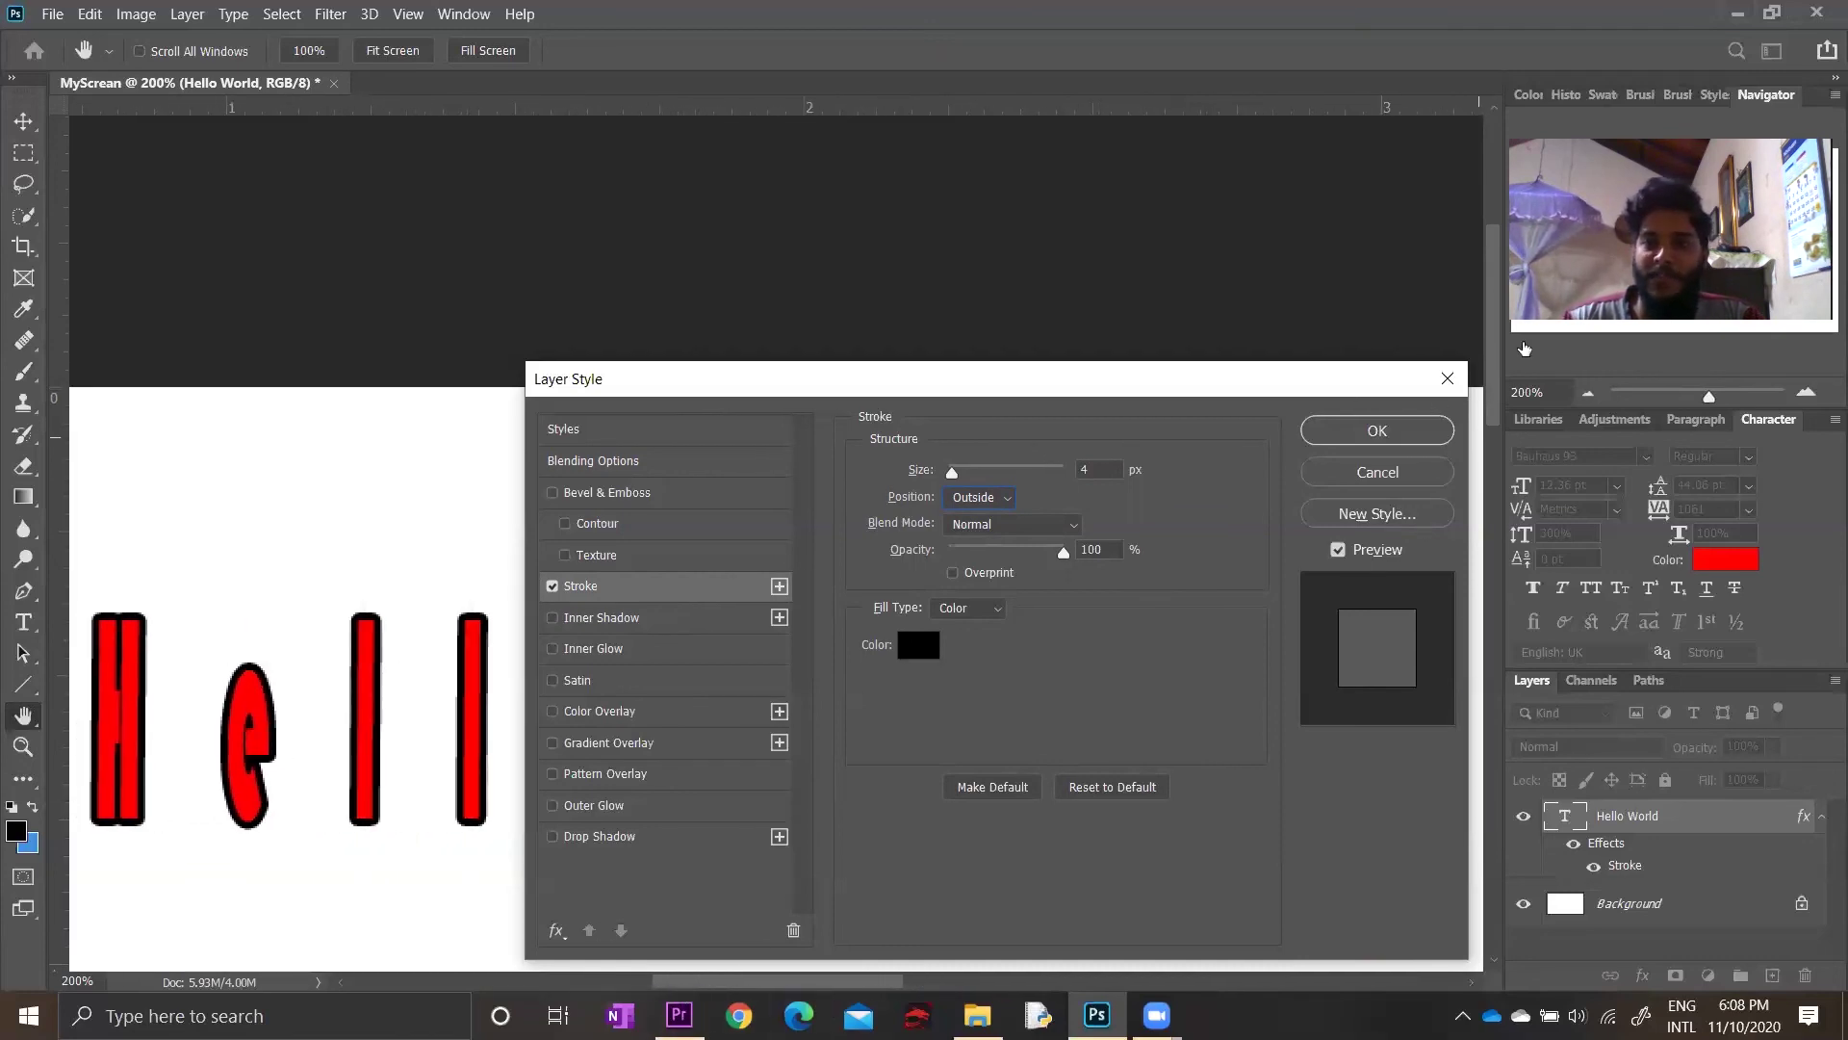
pyautogui.moveTo(1494, 317); pyautogui.dragTo(1494, 424)
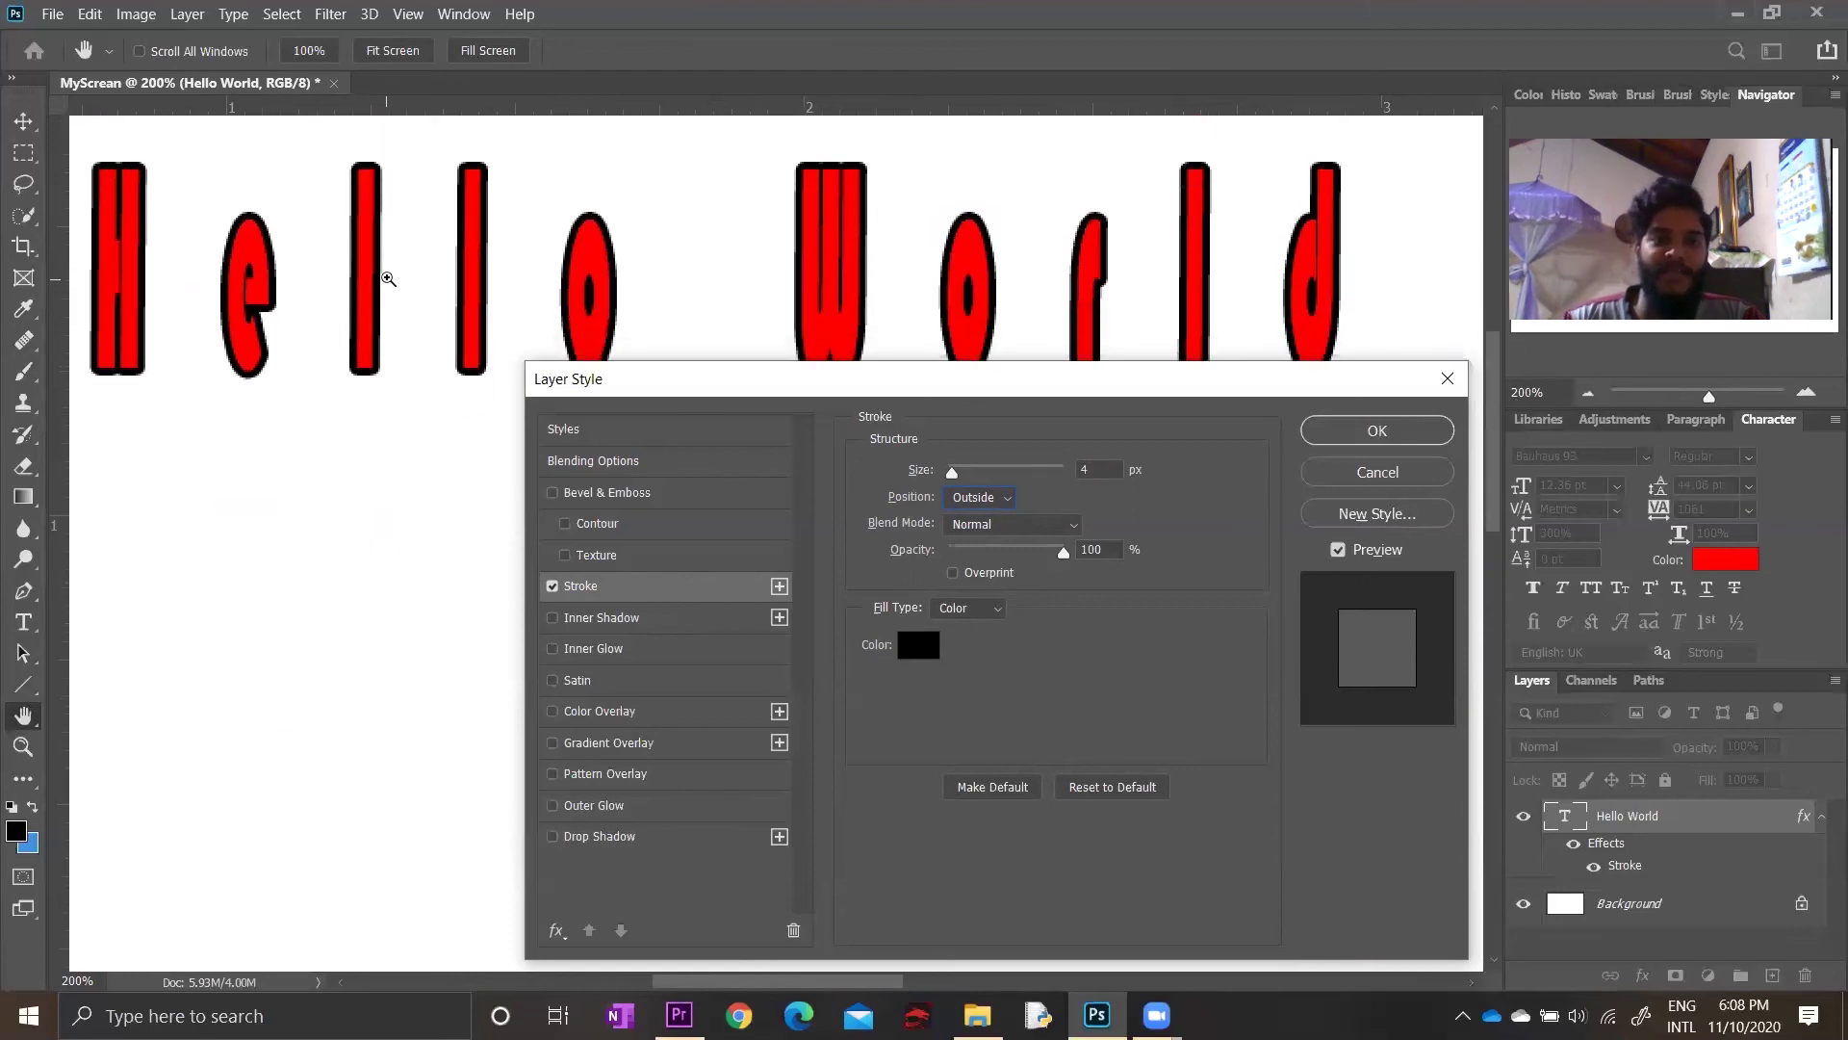
pyautogui.click(390, 278)
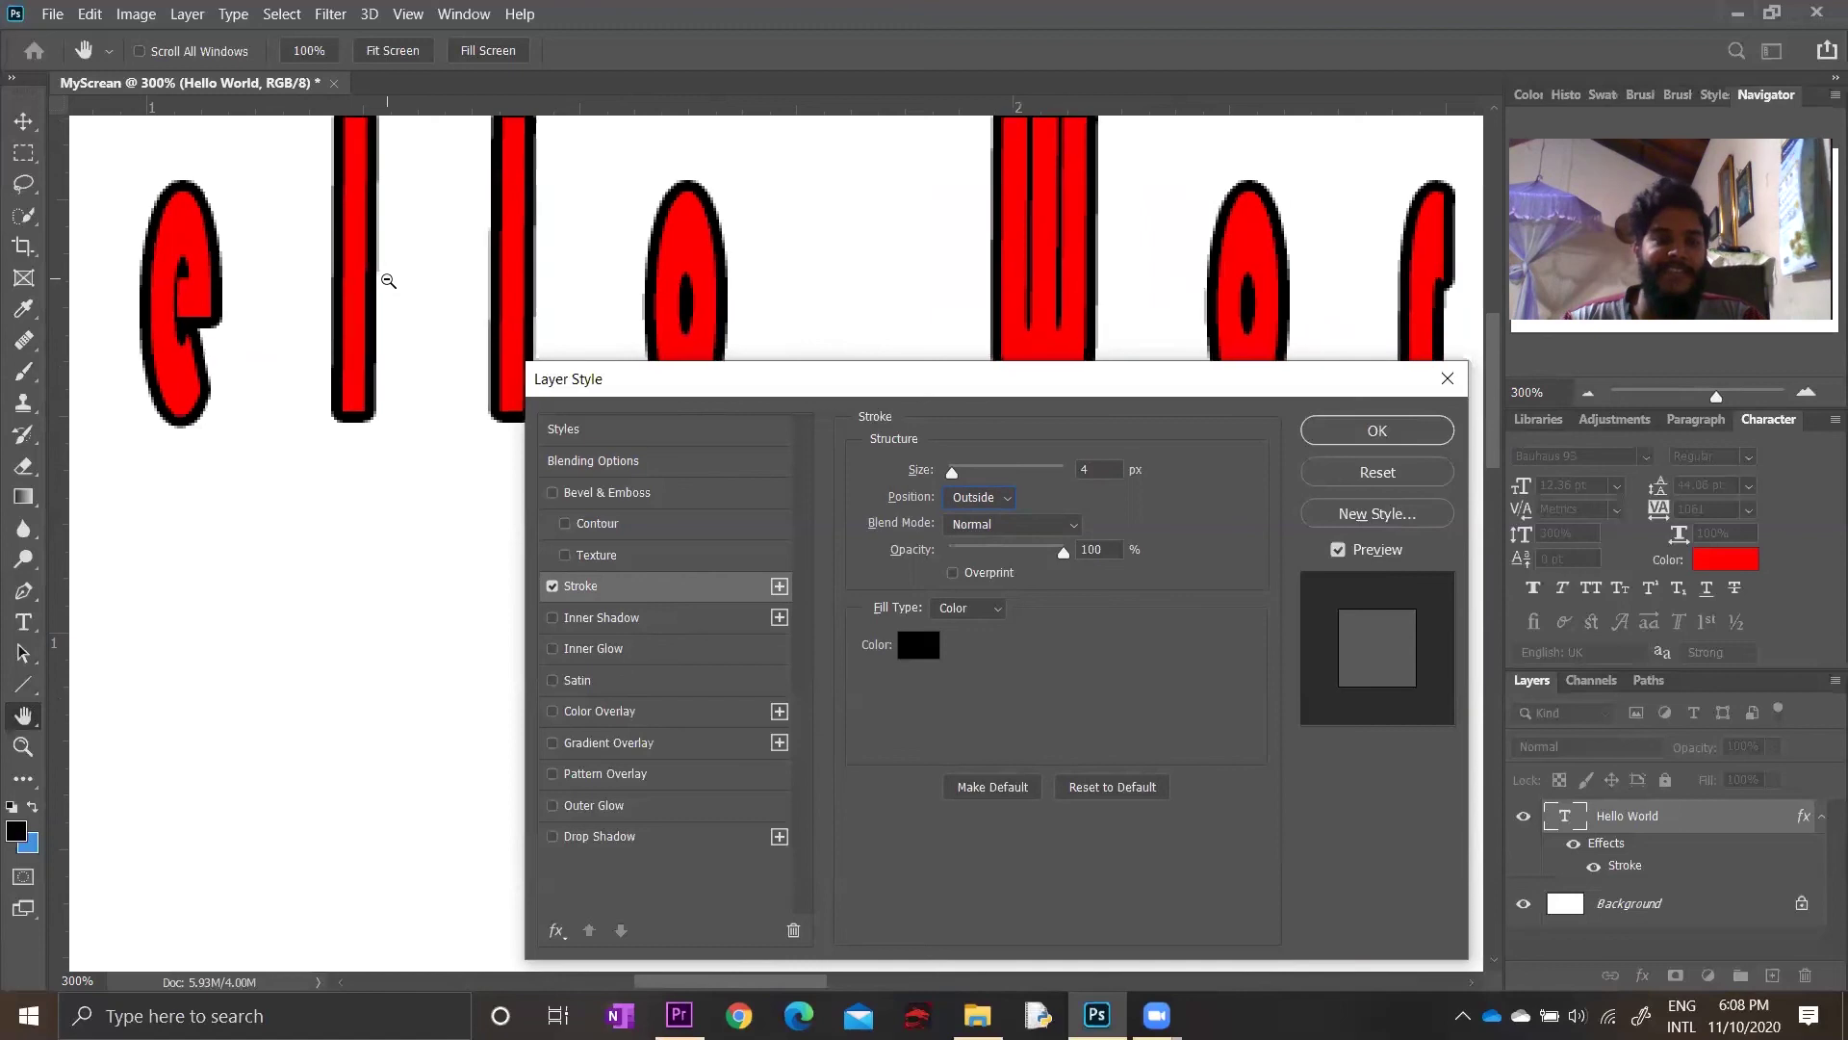
pyautogui.keyDown('ctrl'); pyautogui.keyDown('alt'); pyautogui.click(387, 277); pyautogui.keyUp('alt'); pyautogui.keyUp('ctrl')
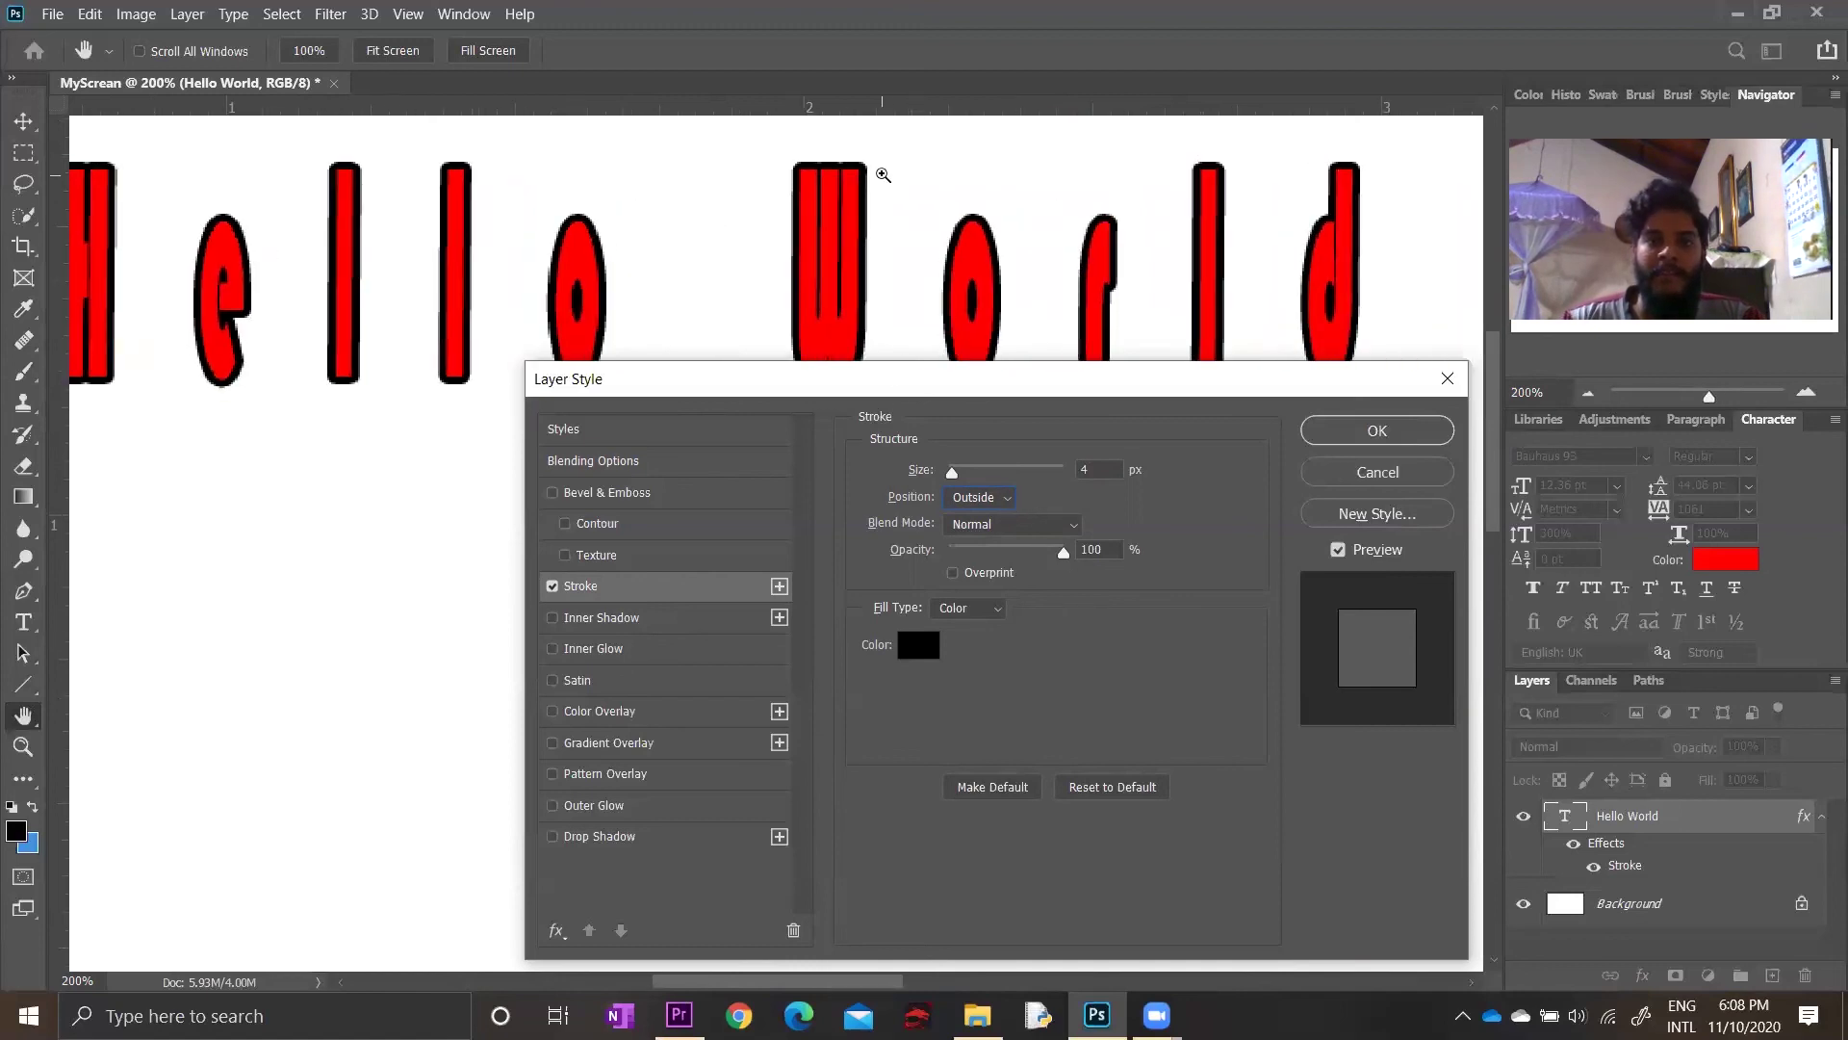
pyautogui.keyDown('ctrl'); pyautogui.click(879, 175); pyautogui.keyUp('ctrl')
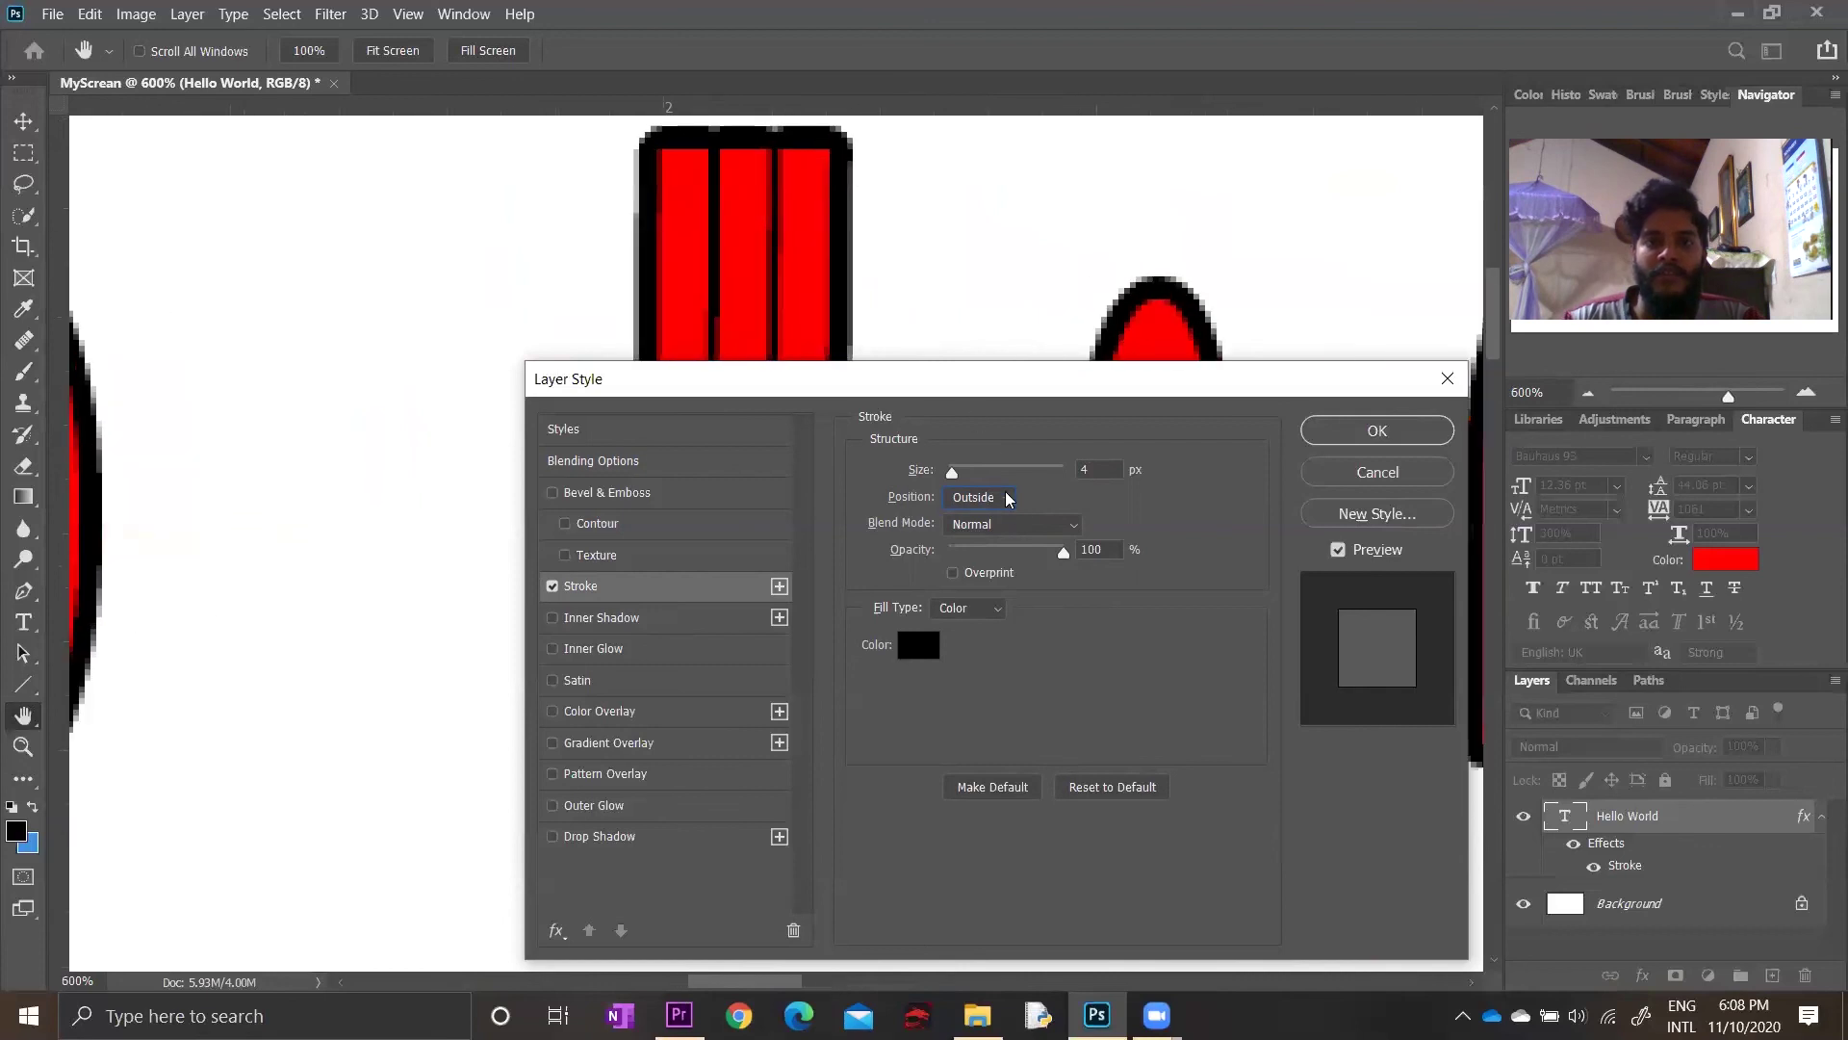
# Try a 4 px Center stroke, toggling the Stroke effect off and on to compare
pyautogui.moveTo(953, 472)
pyautogui.mouseDown()
pyautogui.moveTo(966, 484)
pyautogui.moveTo(951, 476)
pyautogui.mouseUp()
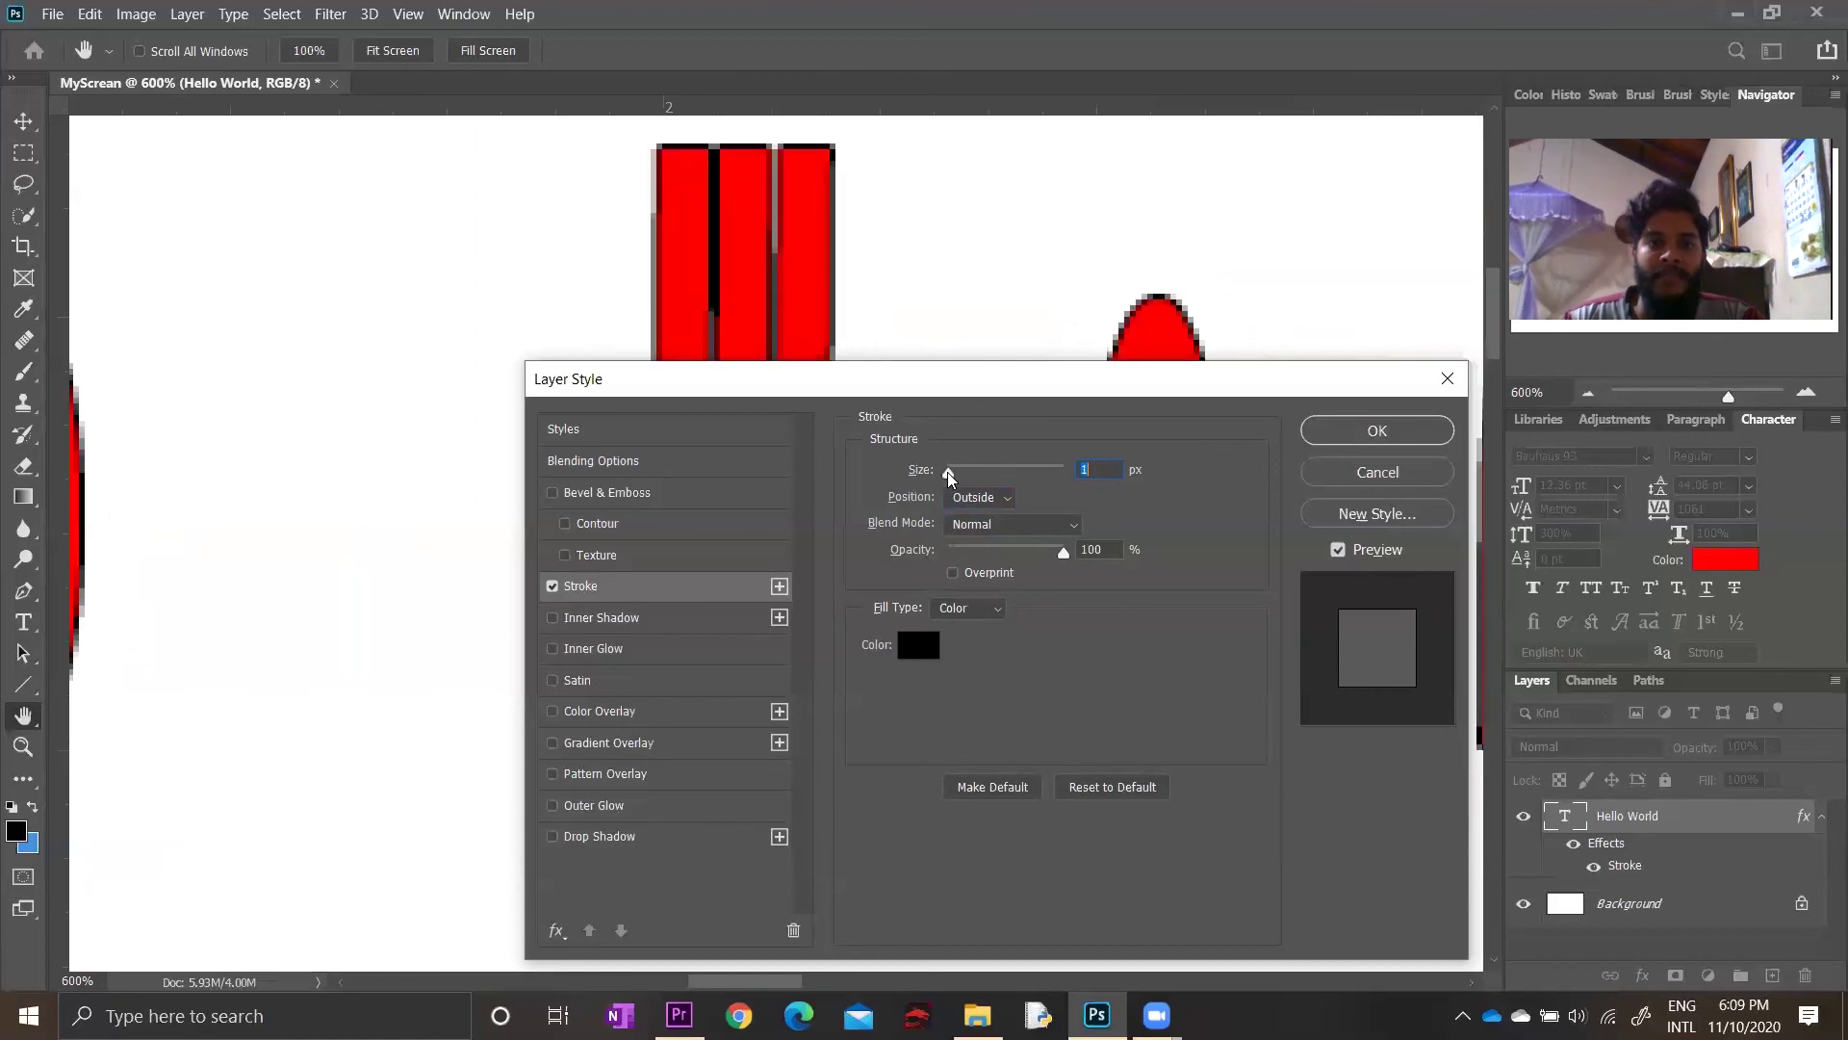
pyautogui.click(980, 497)
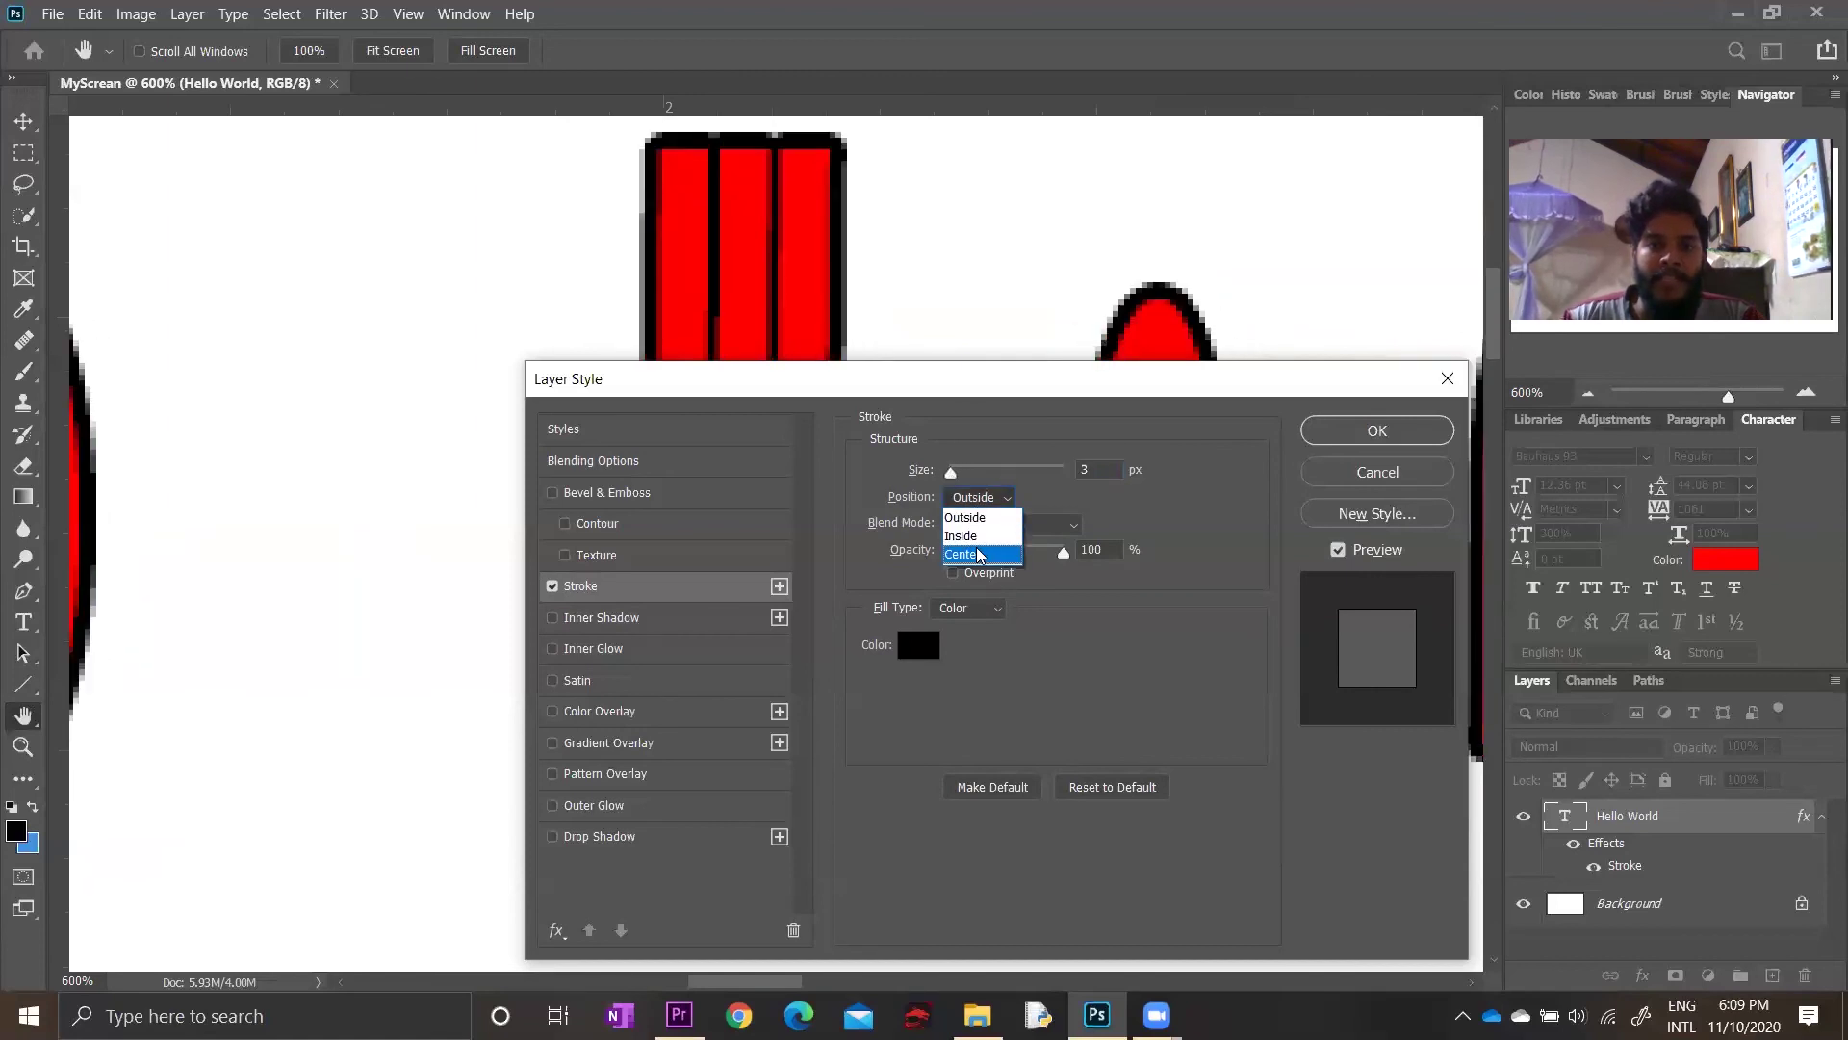
pyautogui.click(980, 554)
pyautogui.moveTo(950, 474); pyautogui.dragTo(953, 478)
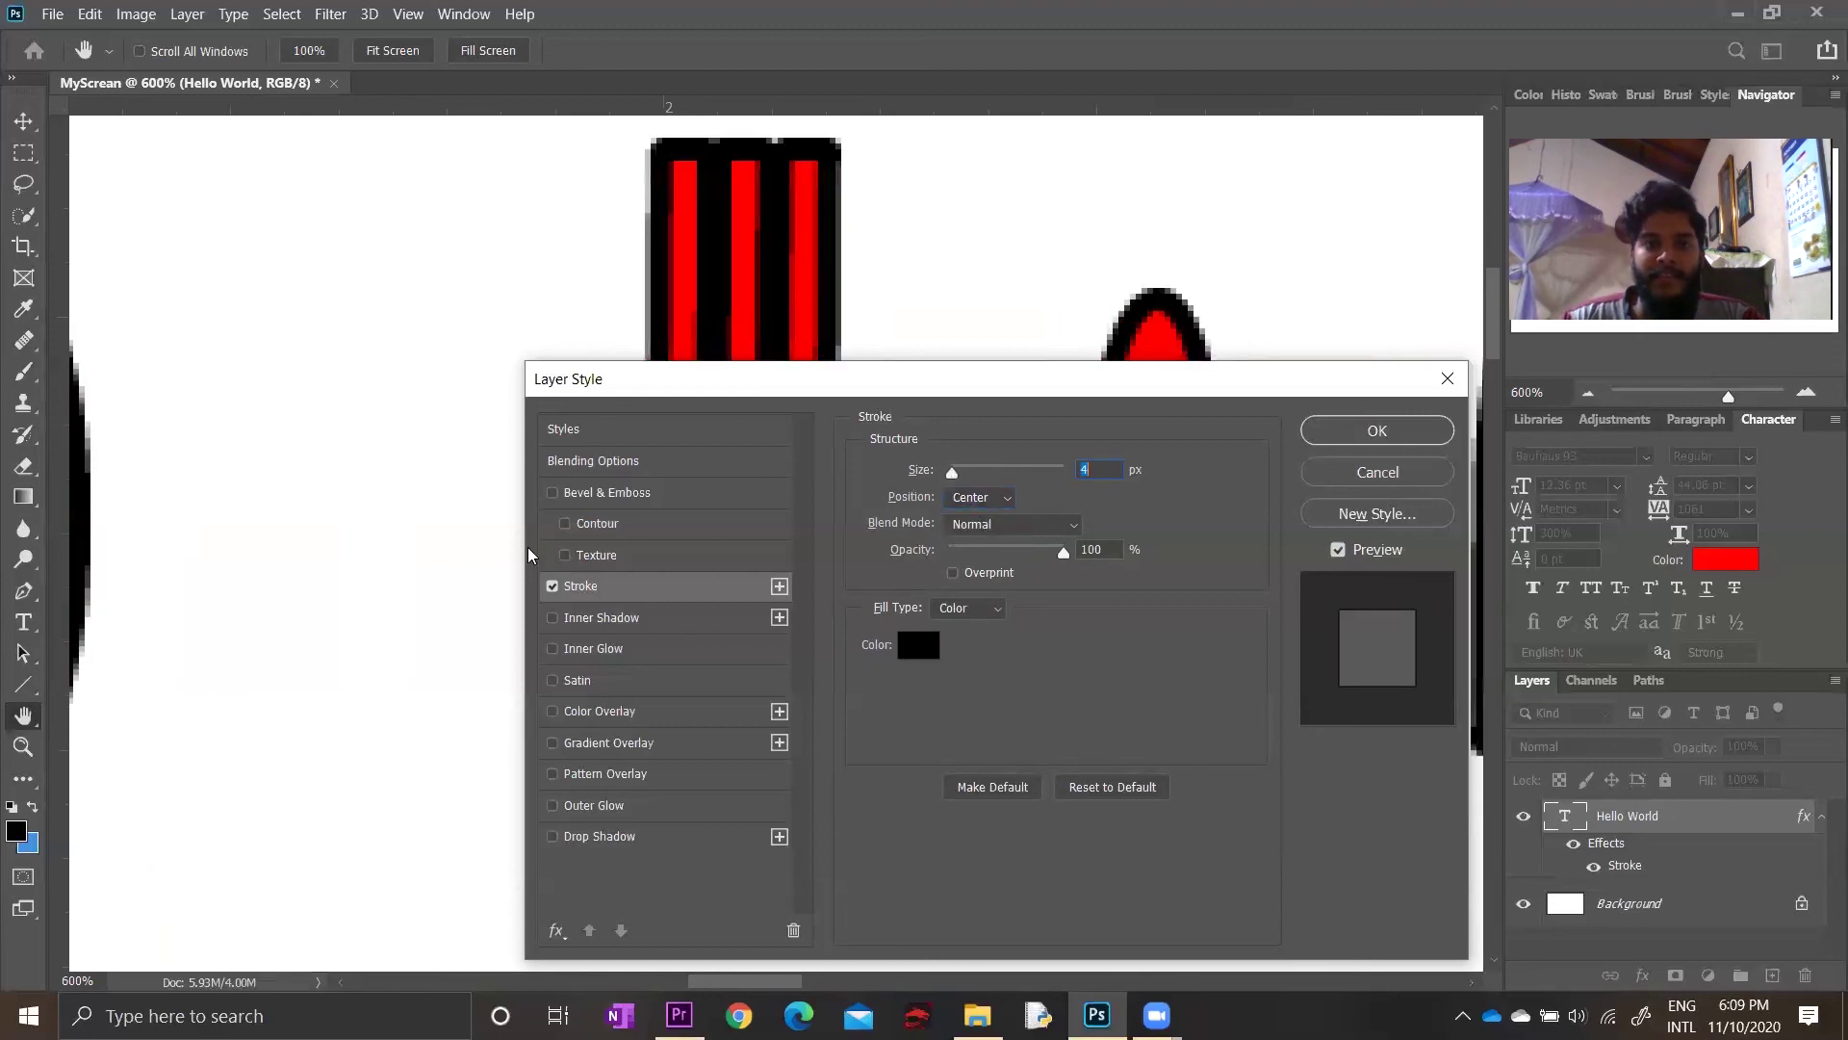
pyautogui.click(554, 587)
pyautogui.click(553, 588)
pyautogui.click(553, 587)
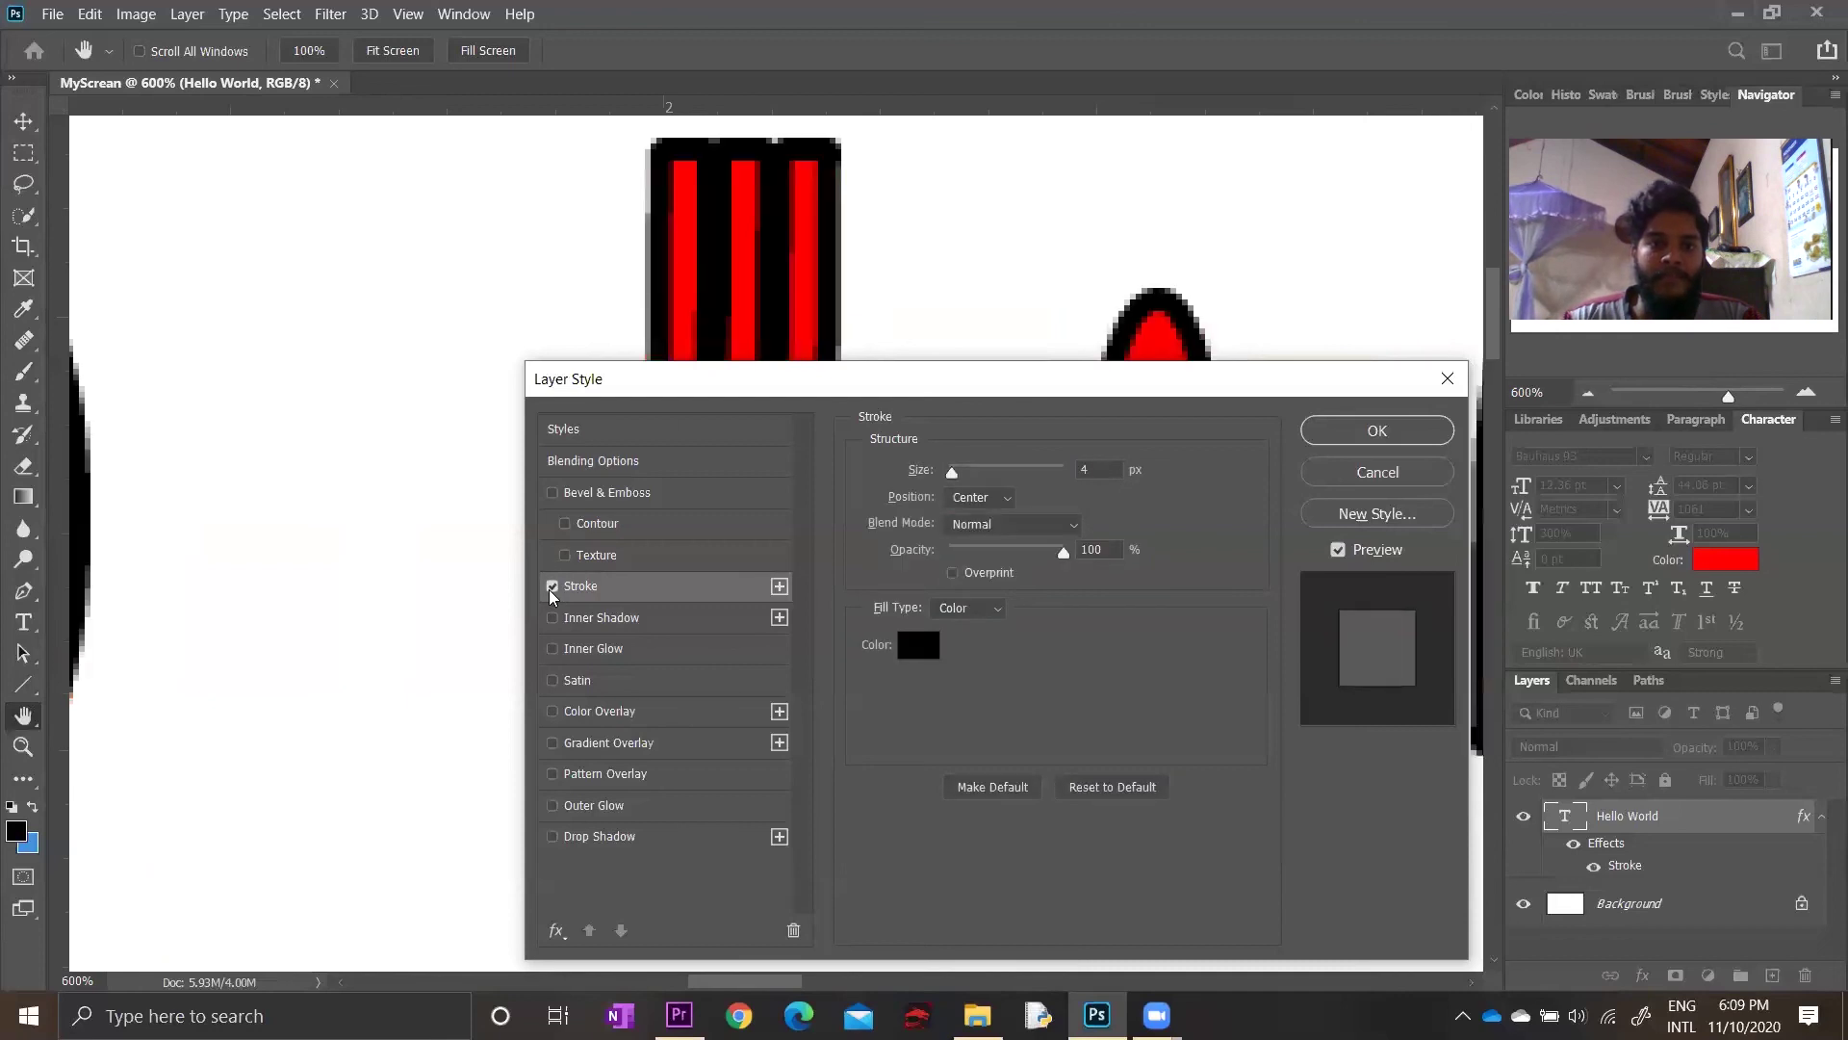
pyautogui.click(553, 587)
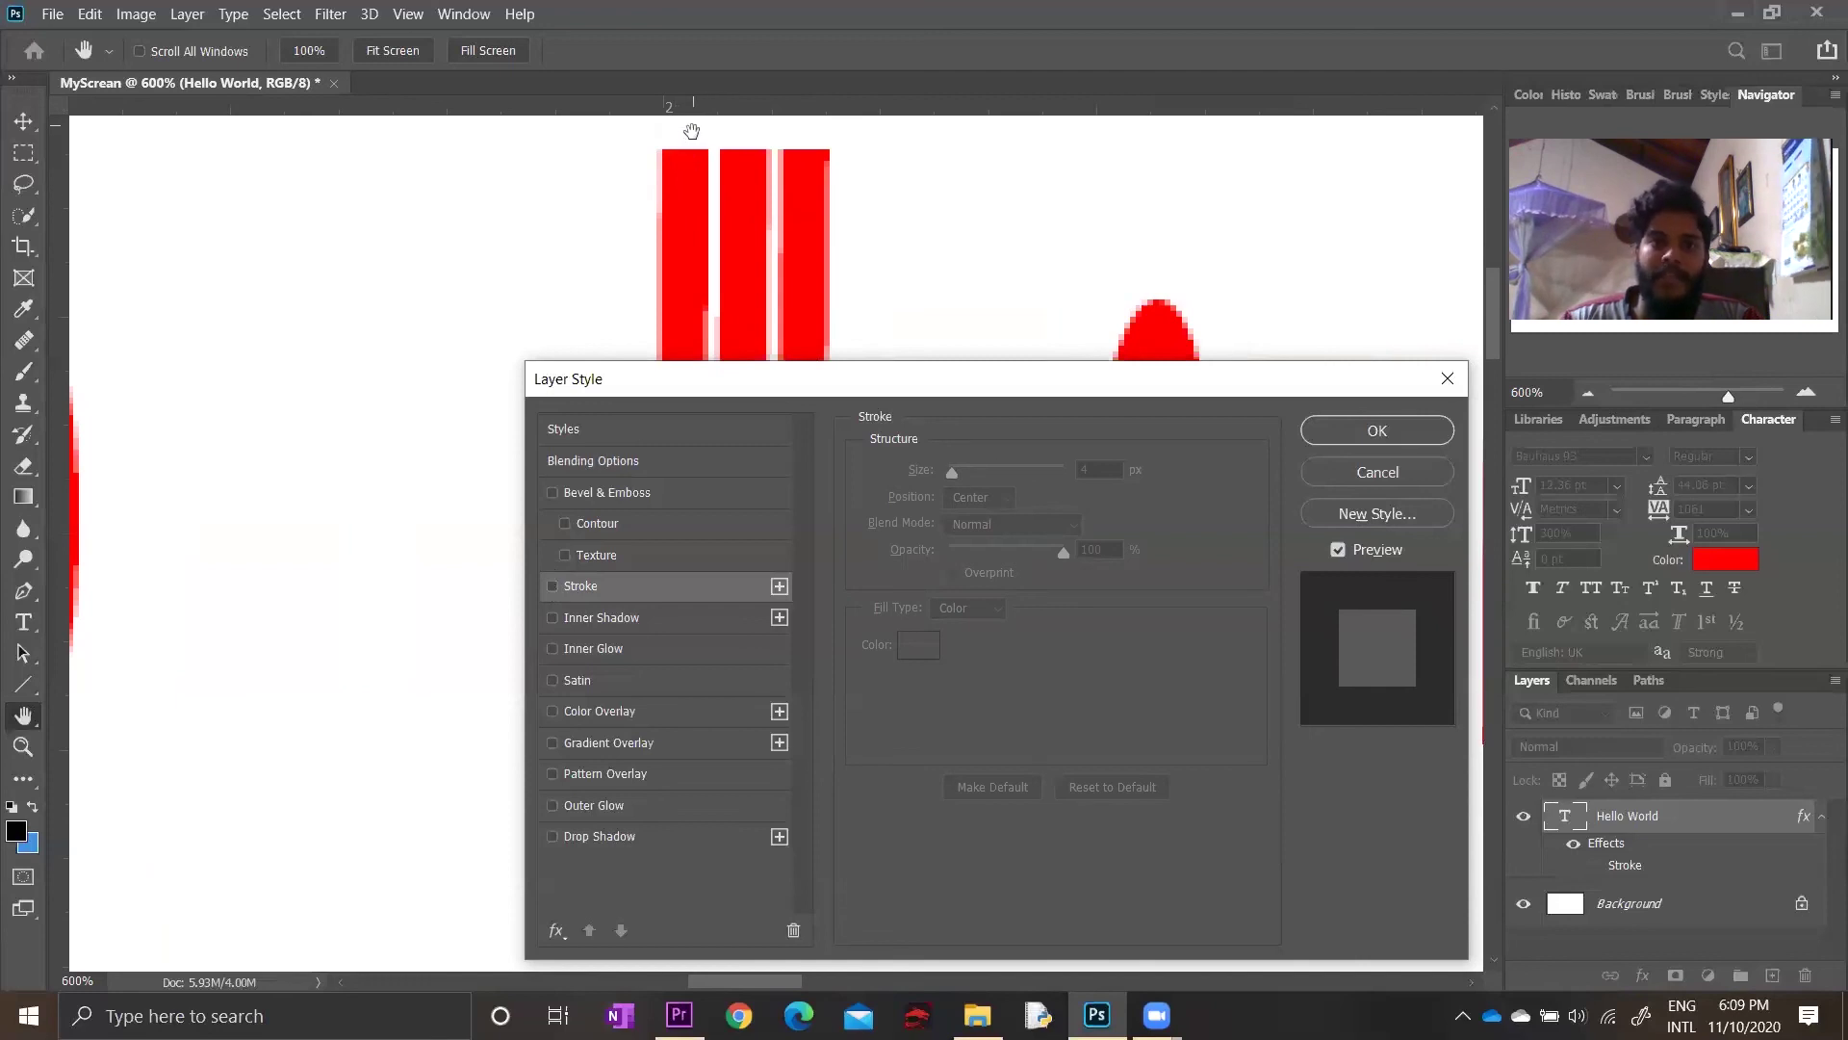
pyautogui.click(553, 586)
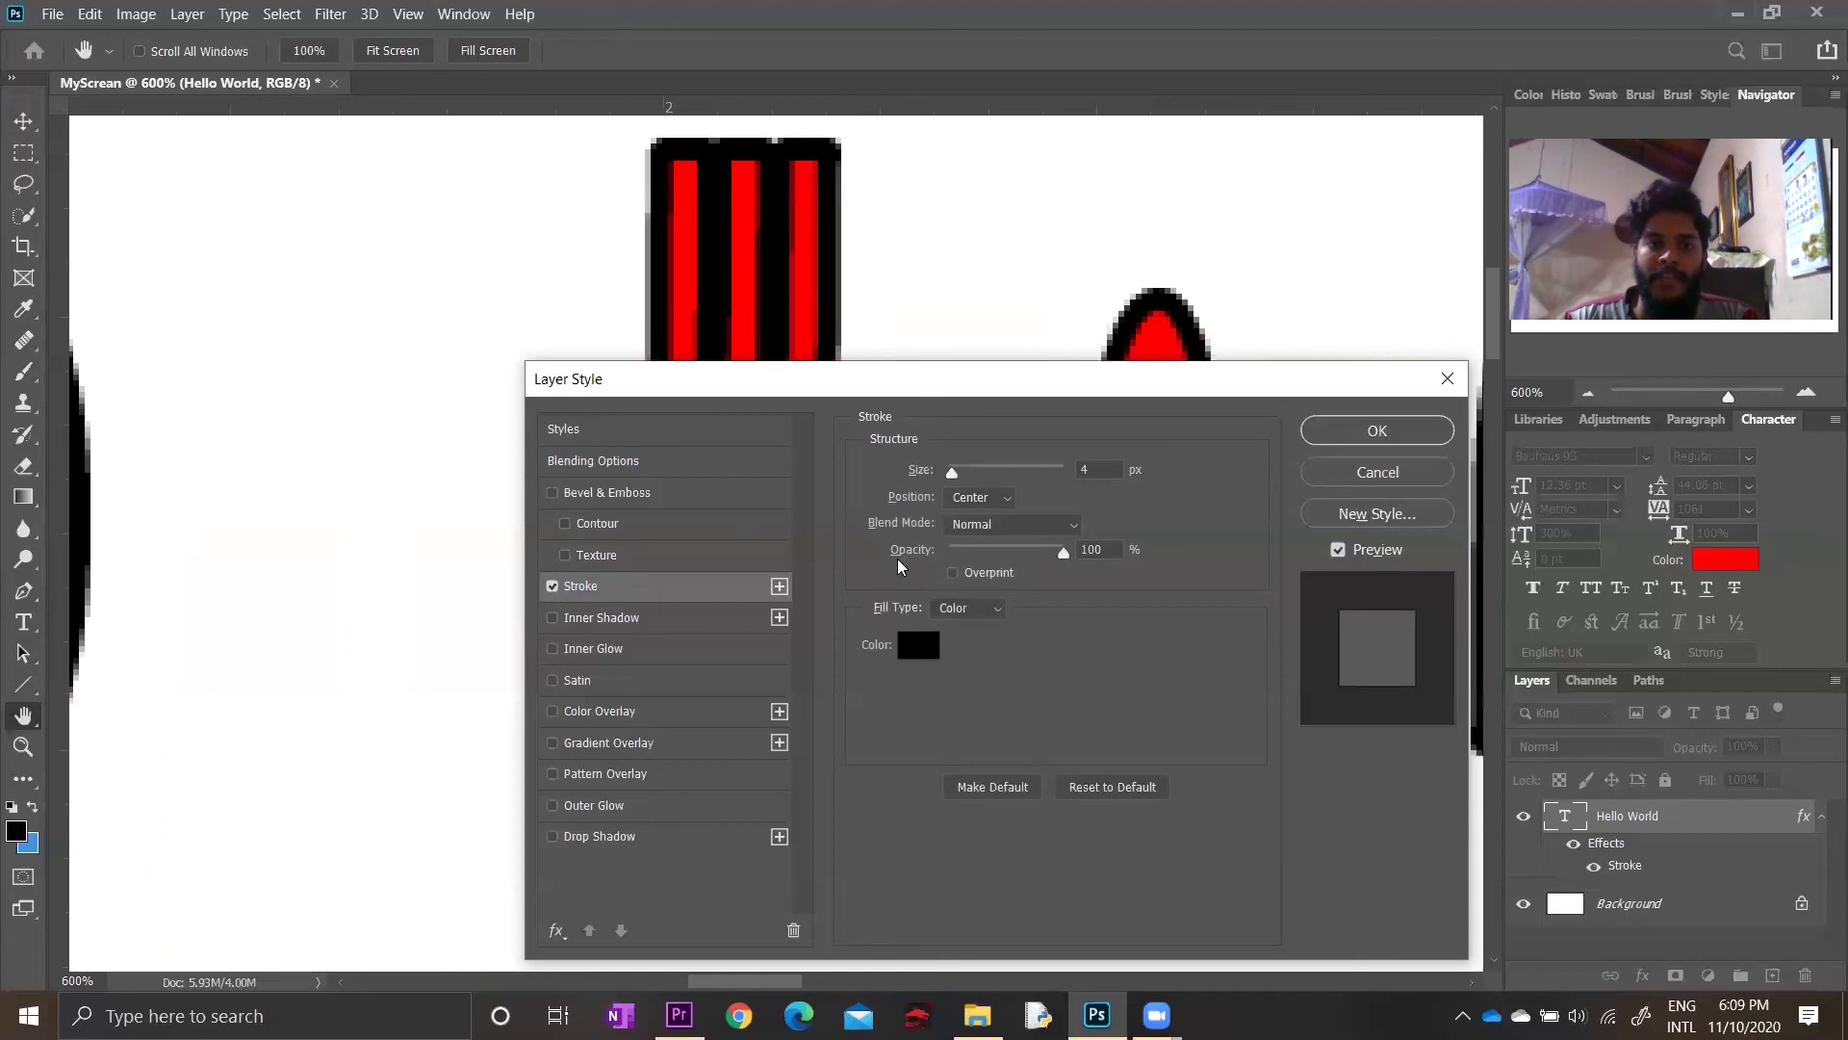
# Try a 5 px Inside stroke, then settle on 1 px at Center position
pyautogui.moveTo(951, 473); pyautogui.dragTo(954, 473)
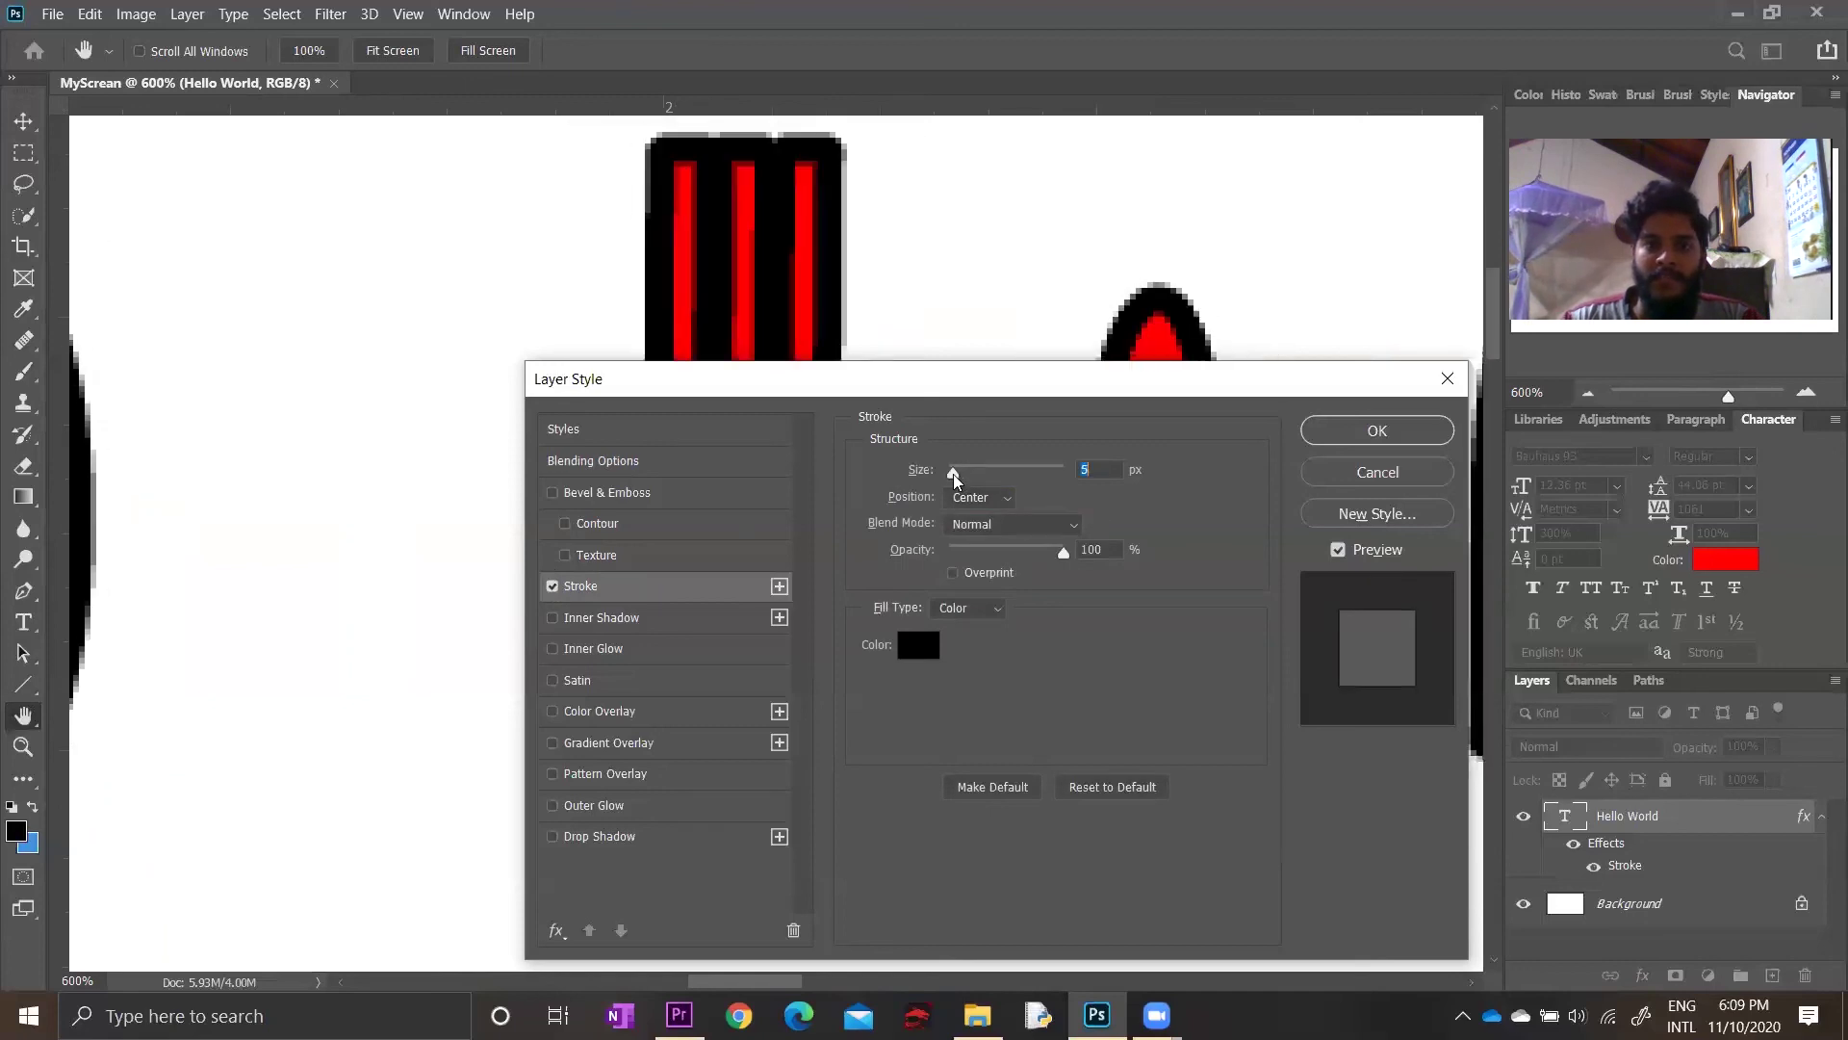
pyautogui.click(999, 501)
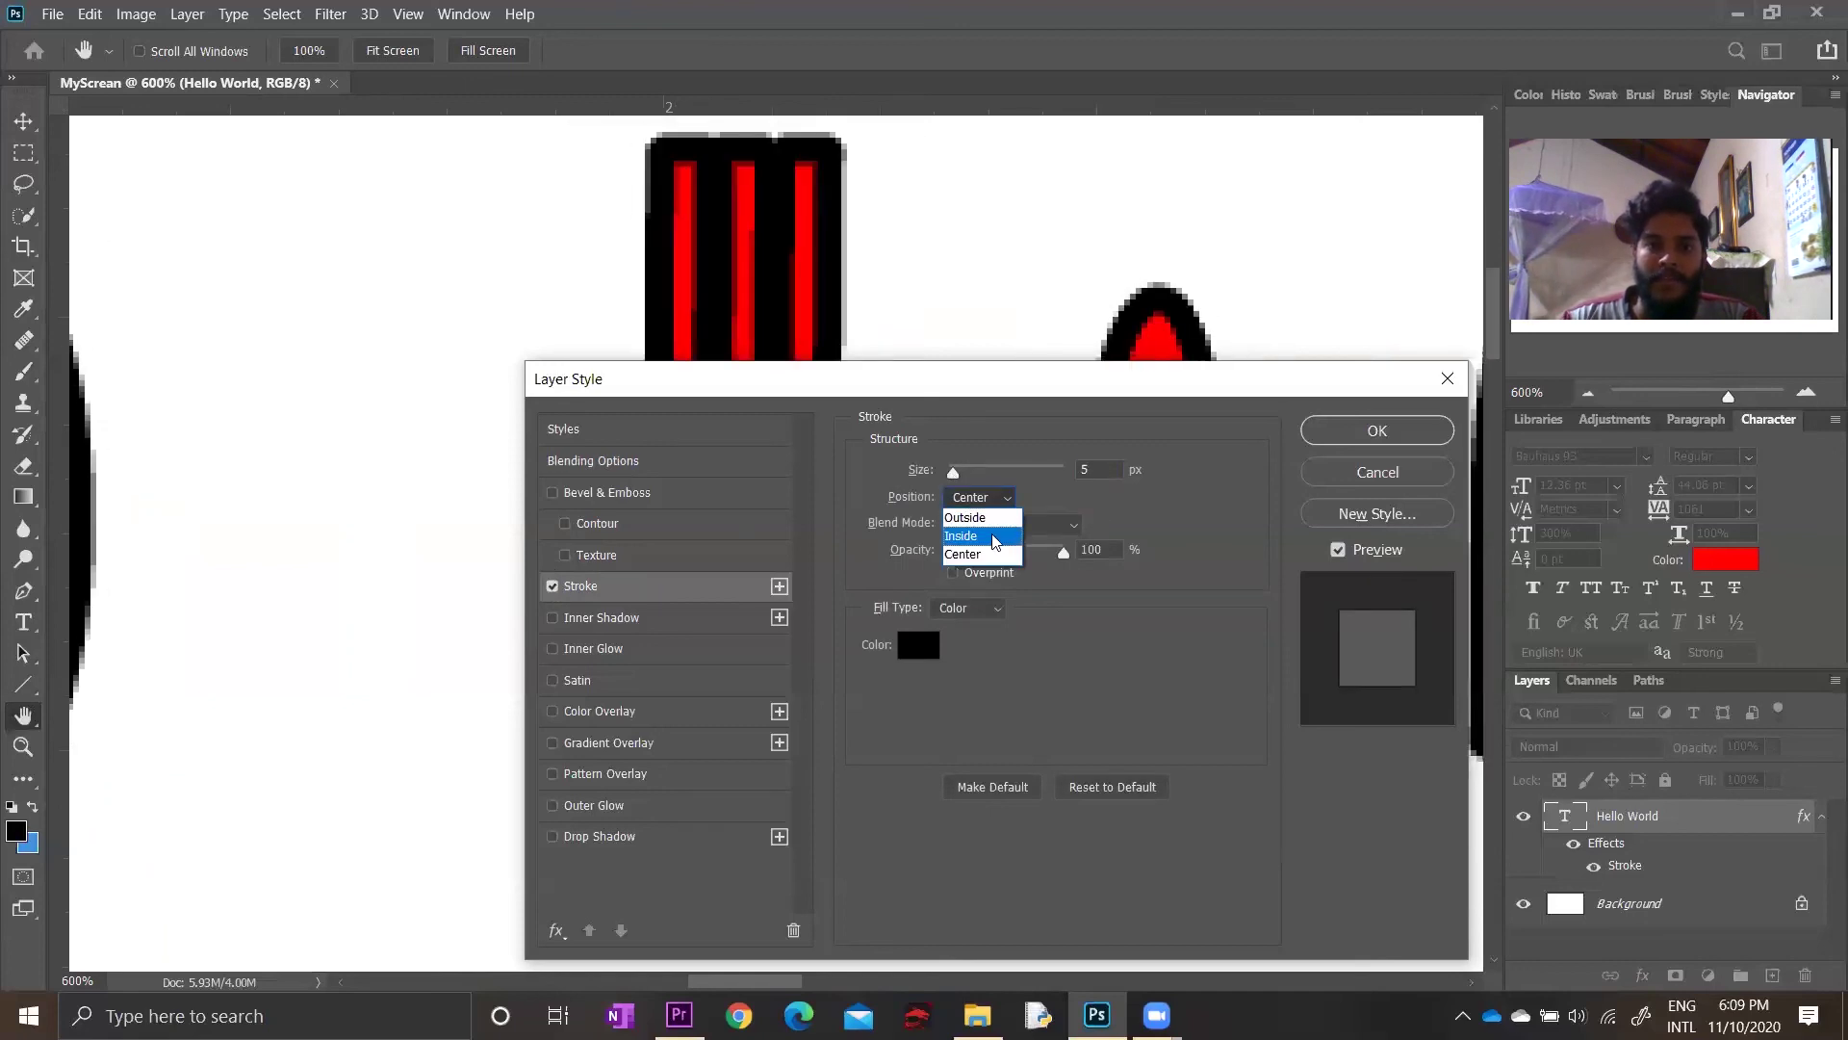
pyautogui.click(987, 526)
pyautogui.moveTo(954, 472); pyautogui.dragTo(947, 473)
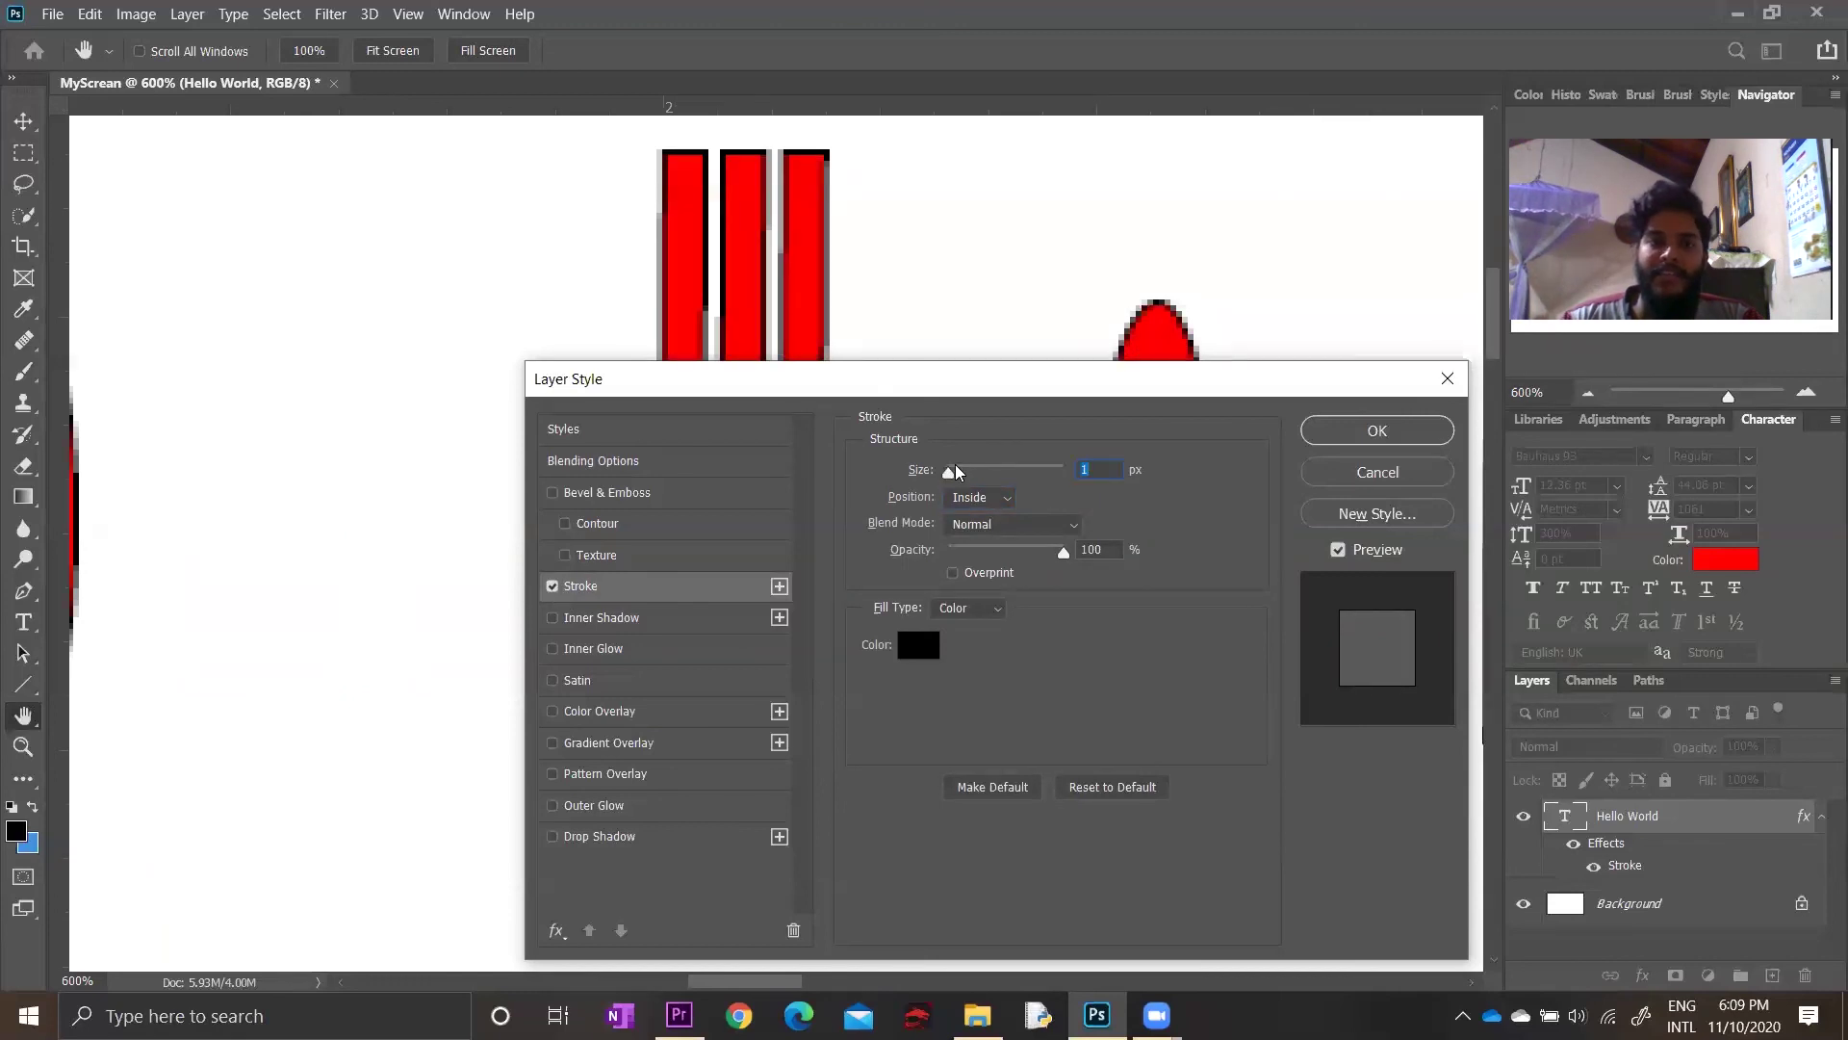
pyautogui.click(1001, 499)
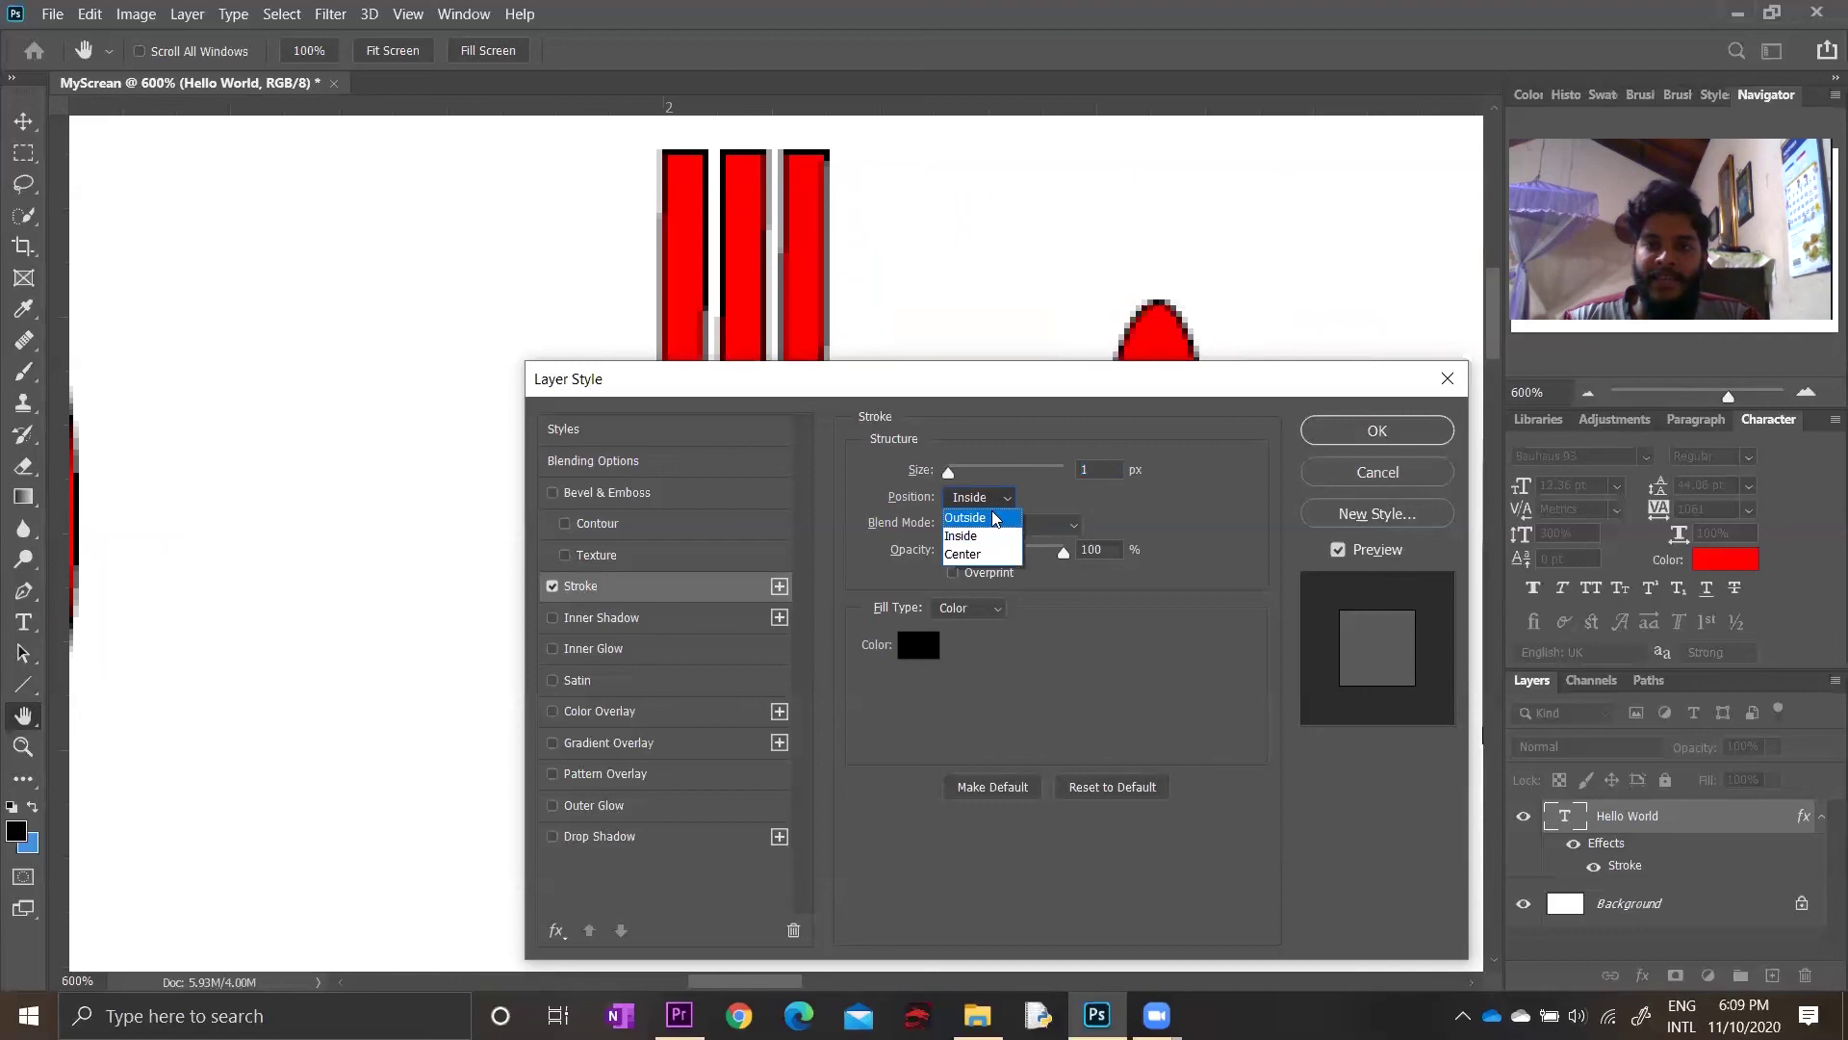
pyautogui.click(967, 555)
pyautogui.click(961, 499)
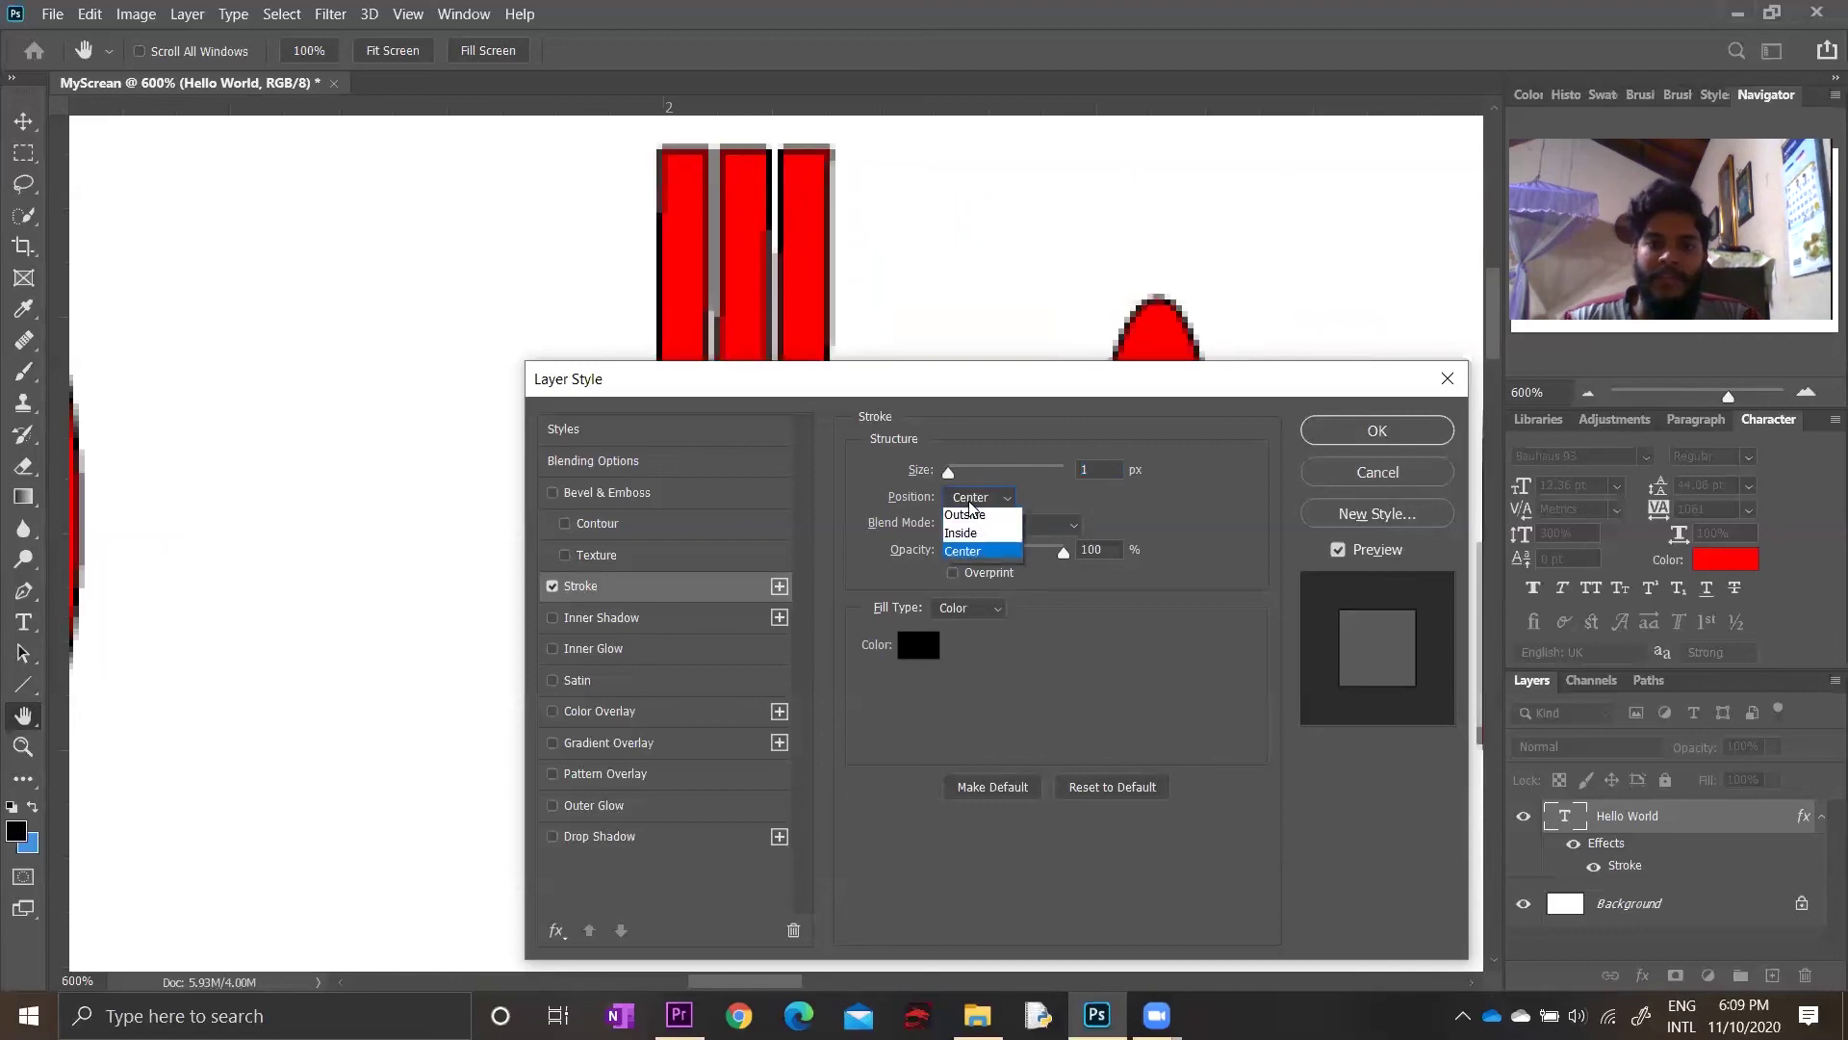
pyautogui.click(982, 557)
pyautogui.moveTo(948, 472); pyautogui.dragTo(948, 473)
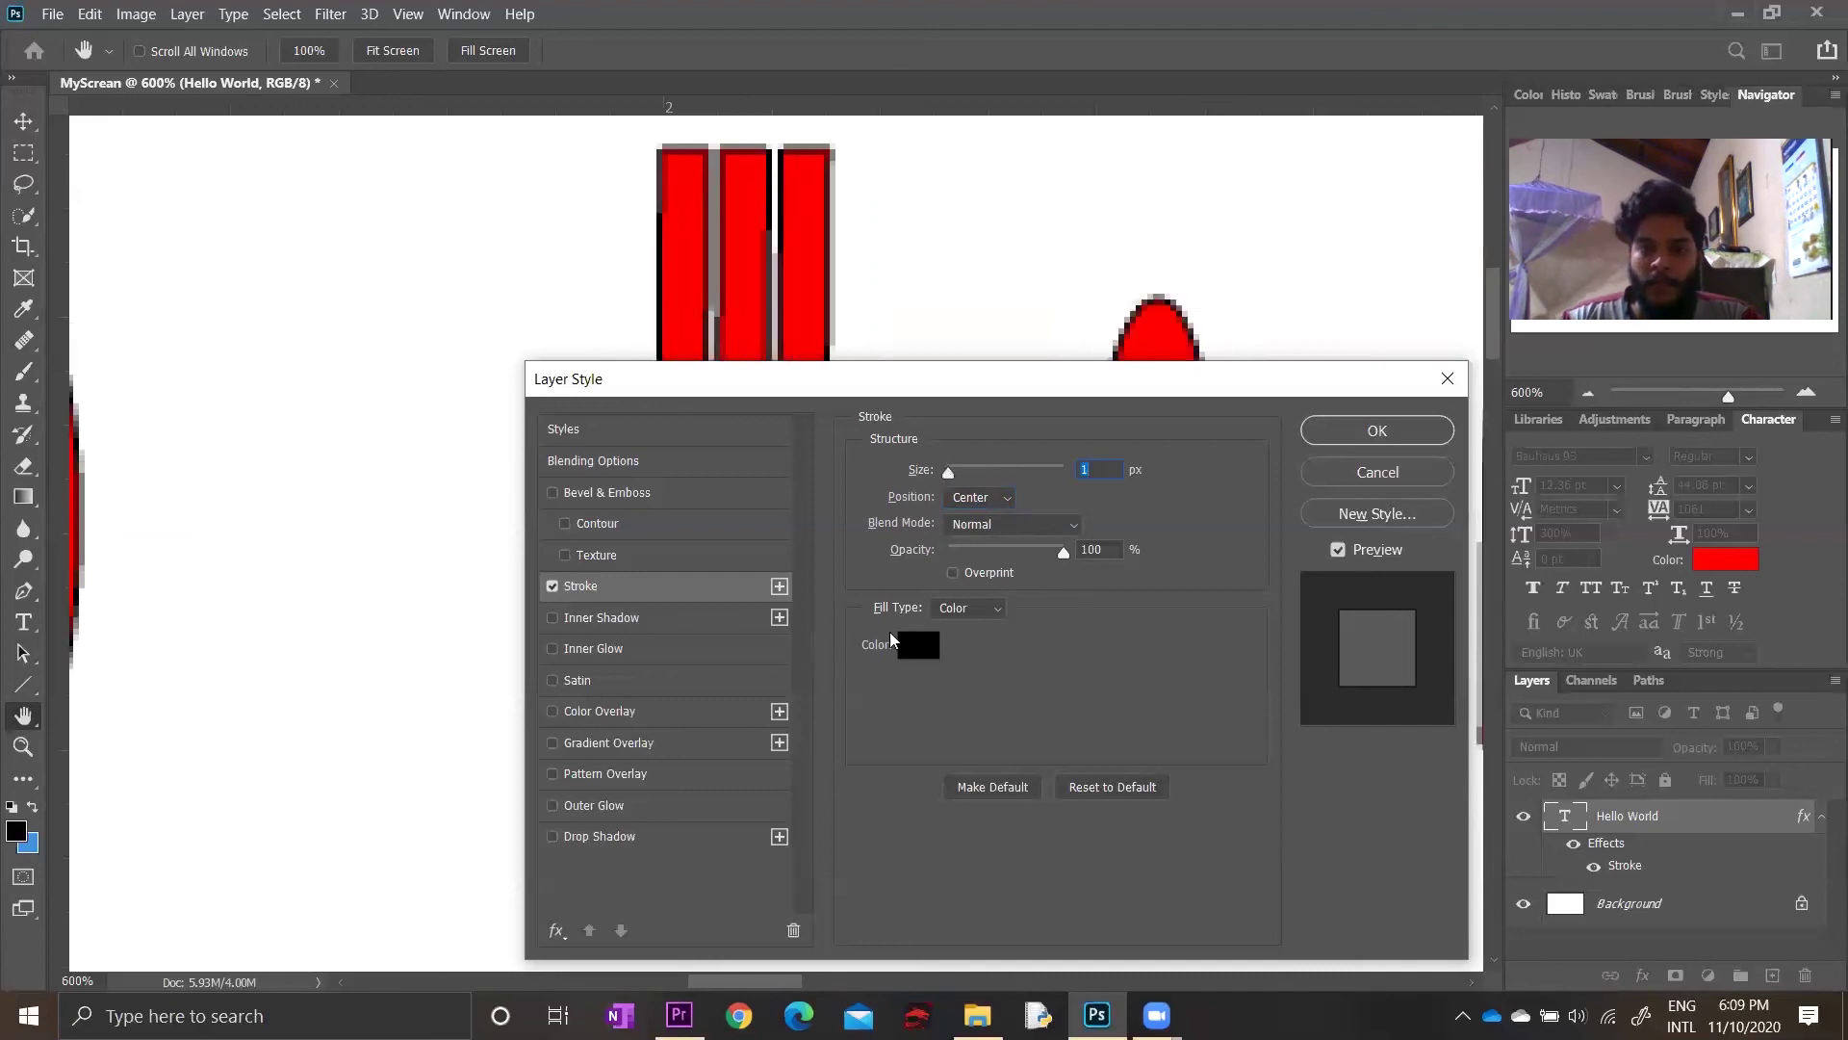
# Change the stroke colour to near-black #030303 and zoom back out
pyautogui.click(913, 655)
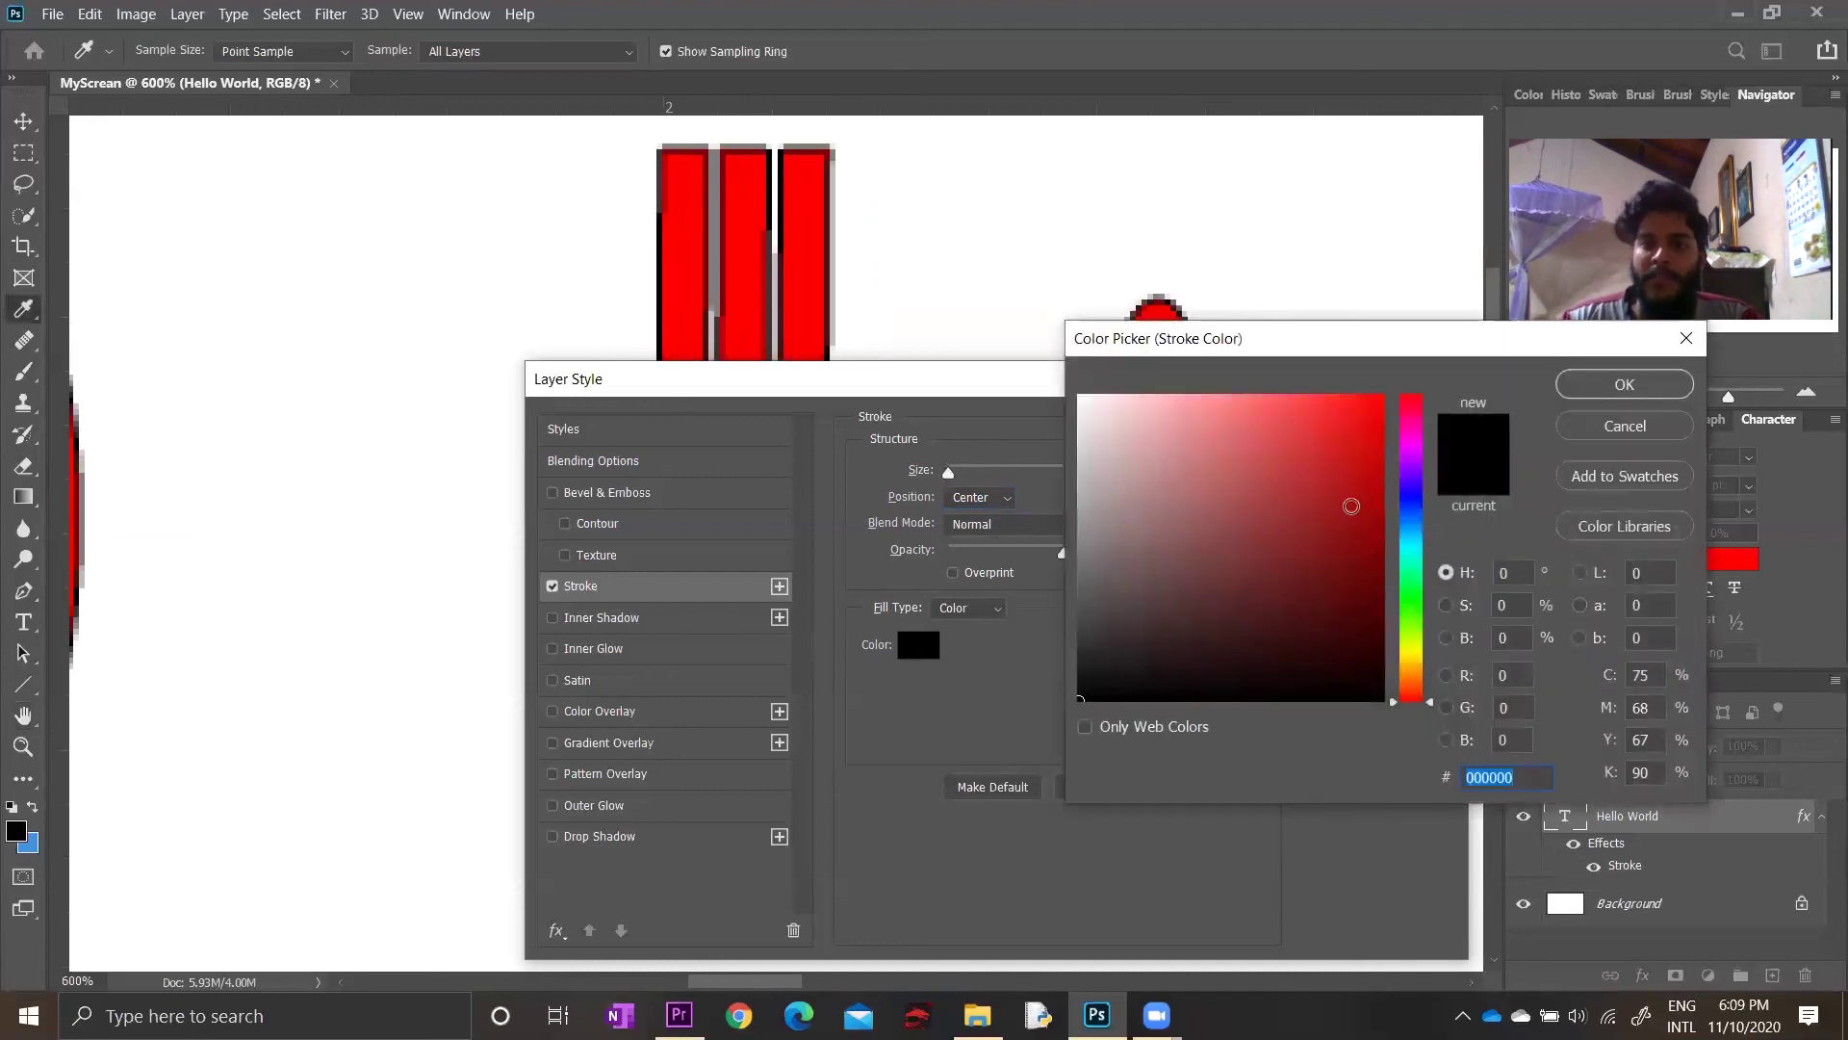
pyautogui.moveTo(1194, 472)
pyautogui.mouseDown()
pyautogui.moveTo(1374, 459)
pyautogui.moveTo(1100, 697)
pyautogui.mouseUp()
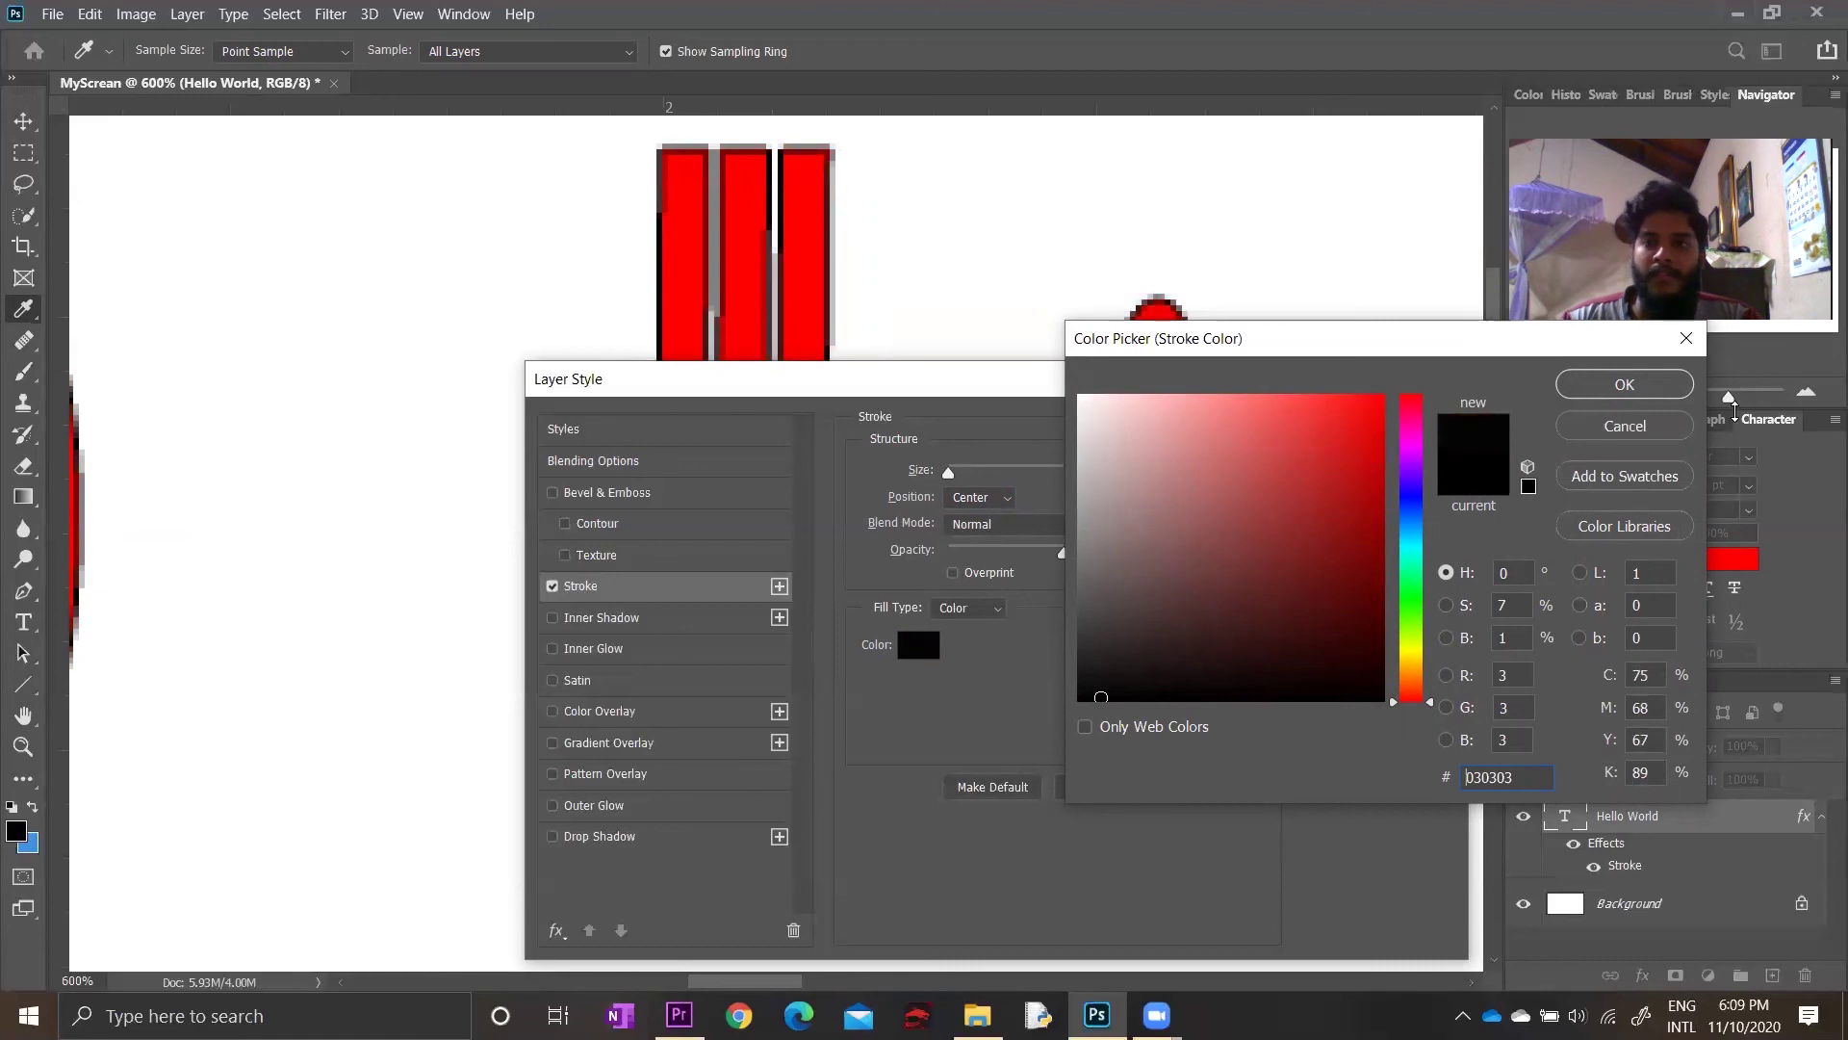
pyautogui.click(1624, 384)
pyautogui.keyDown('alt'); pyautogui.scroll(-4, 411, 463); pyautogui.keyUp('alt')
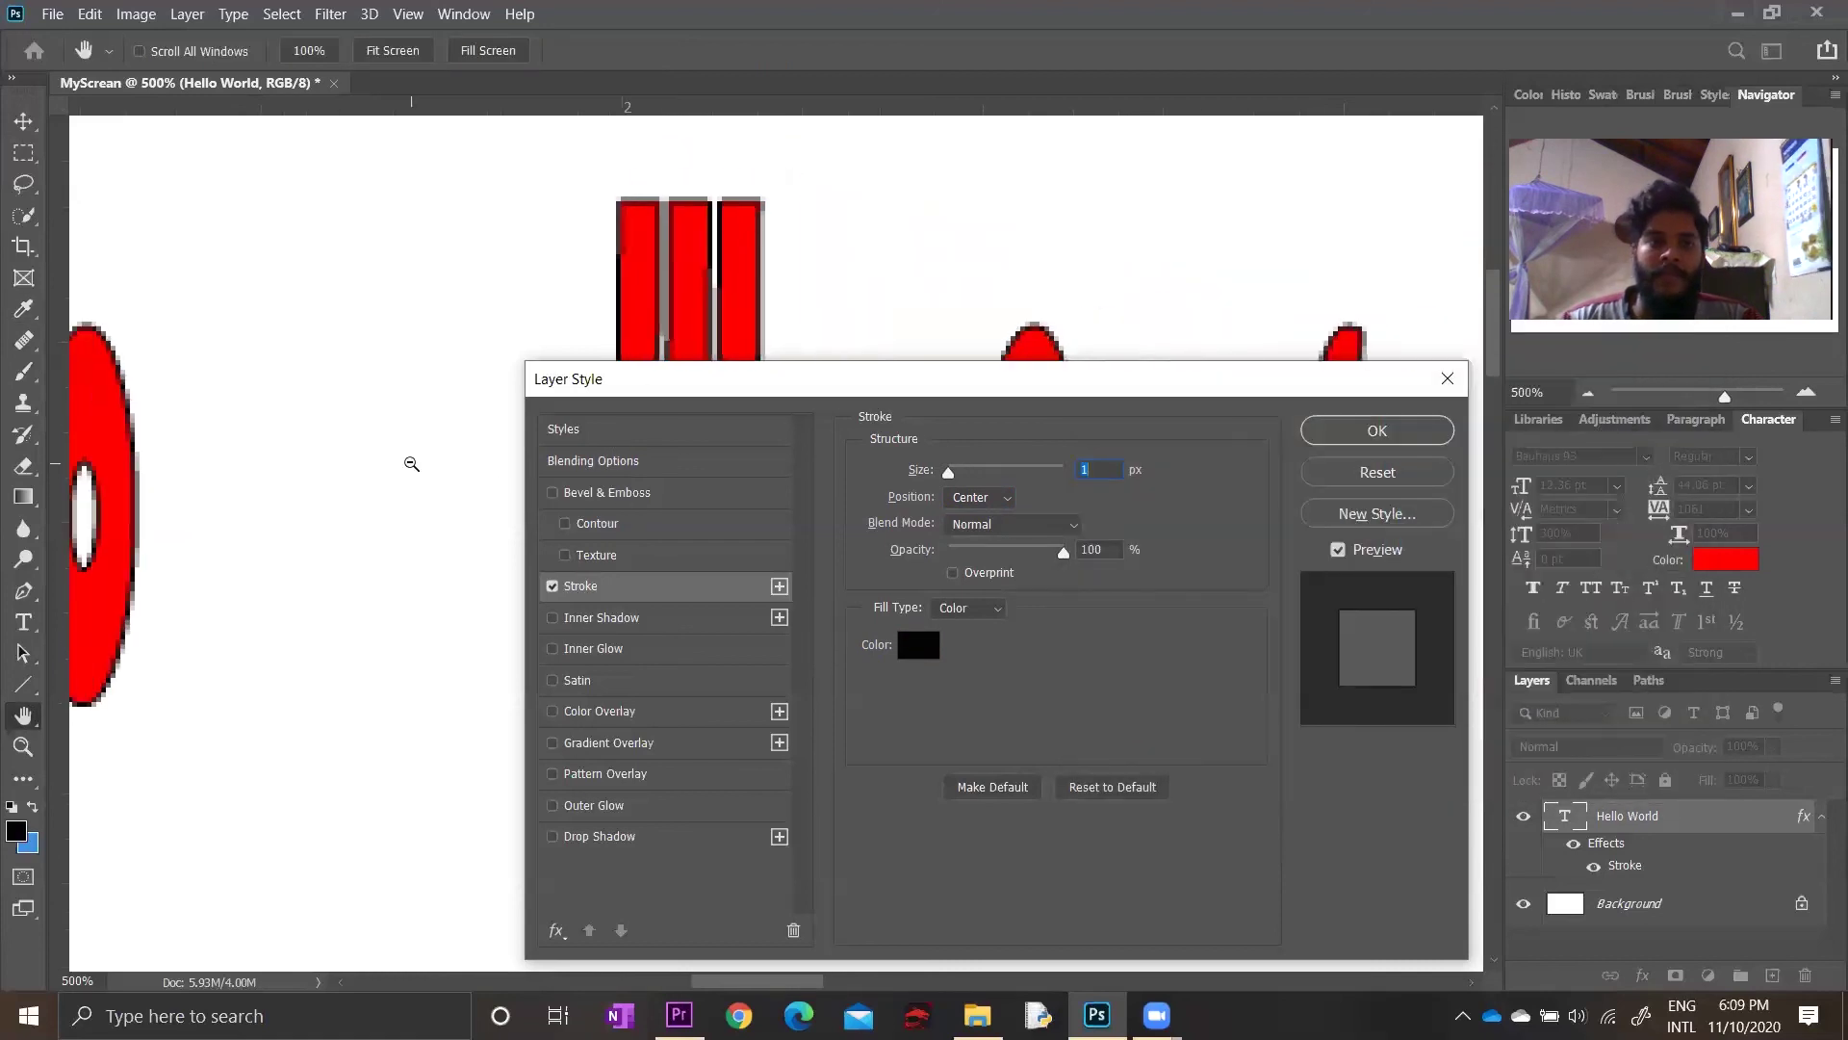
pyautogui.keyDown('alt'); pyautogui.scroll(-1, 411, 463); pyautogui.keyUp('alt')
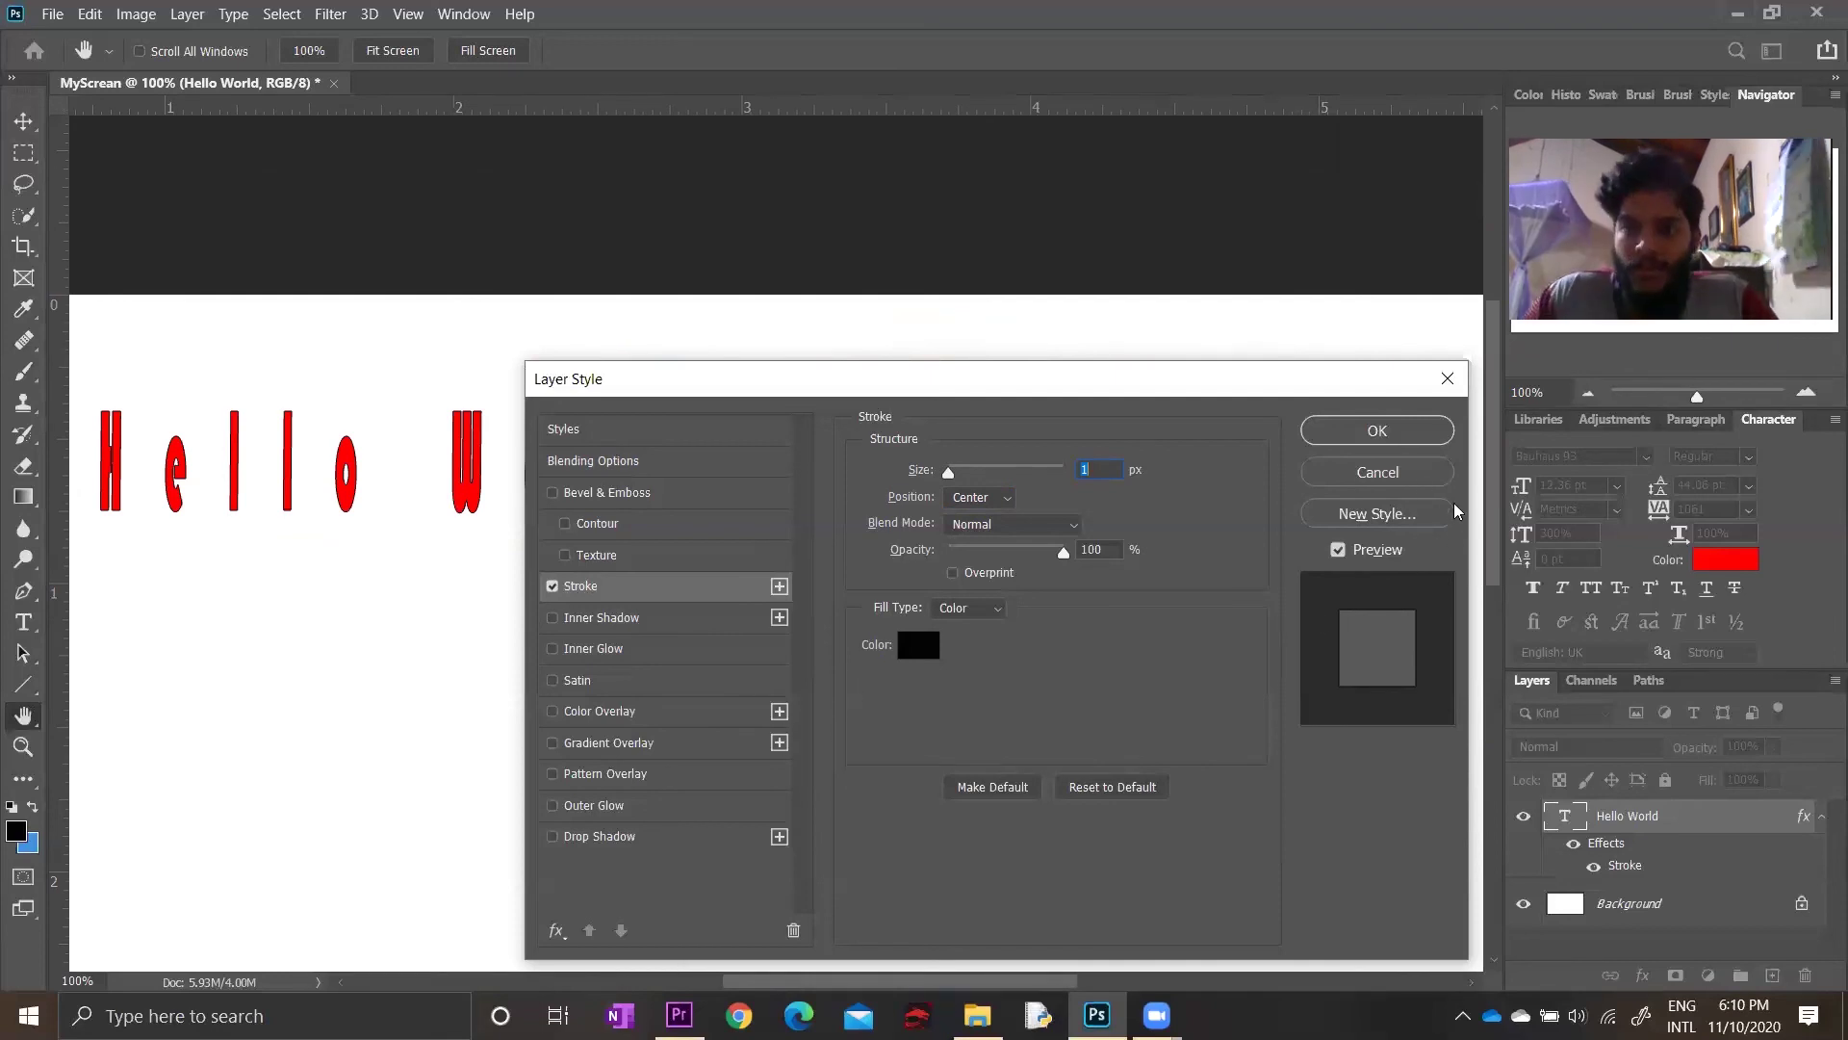
# Confirm the Stroke layer style, check the fx effects list, then enter and commit the text
pyautogui.click(1414, 432)
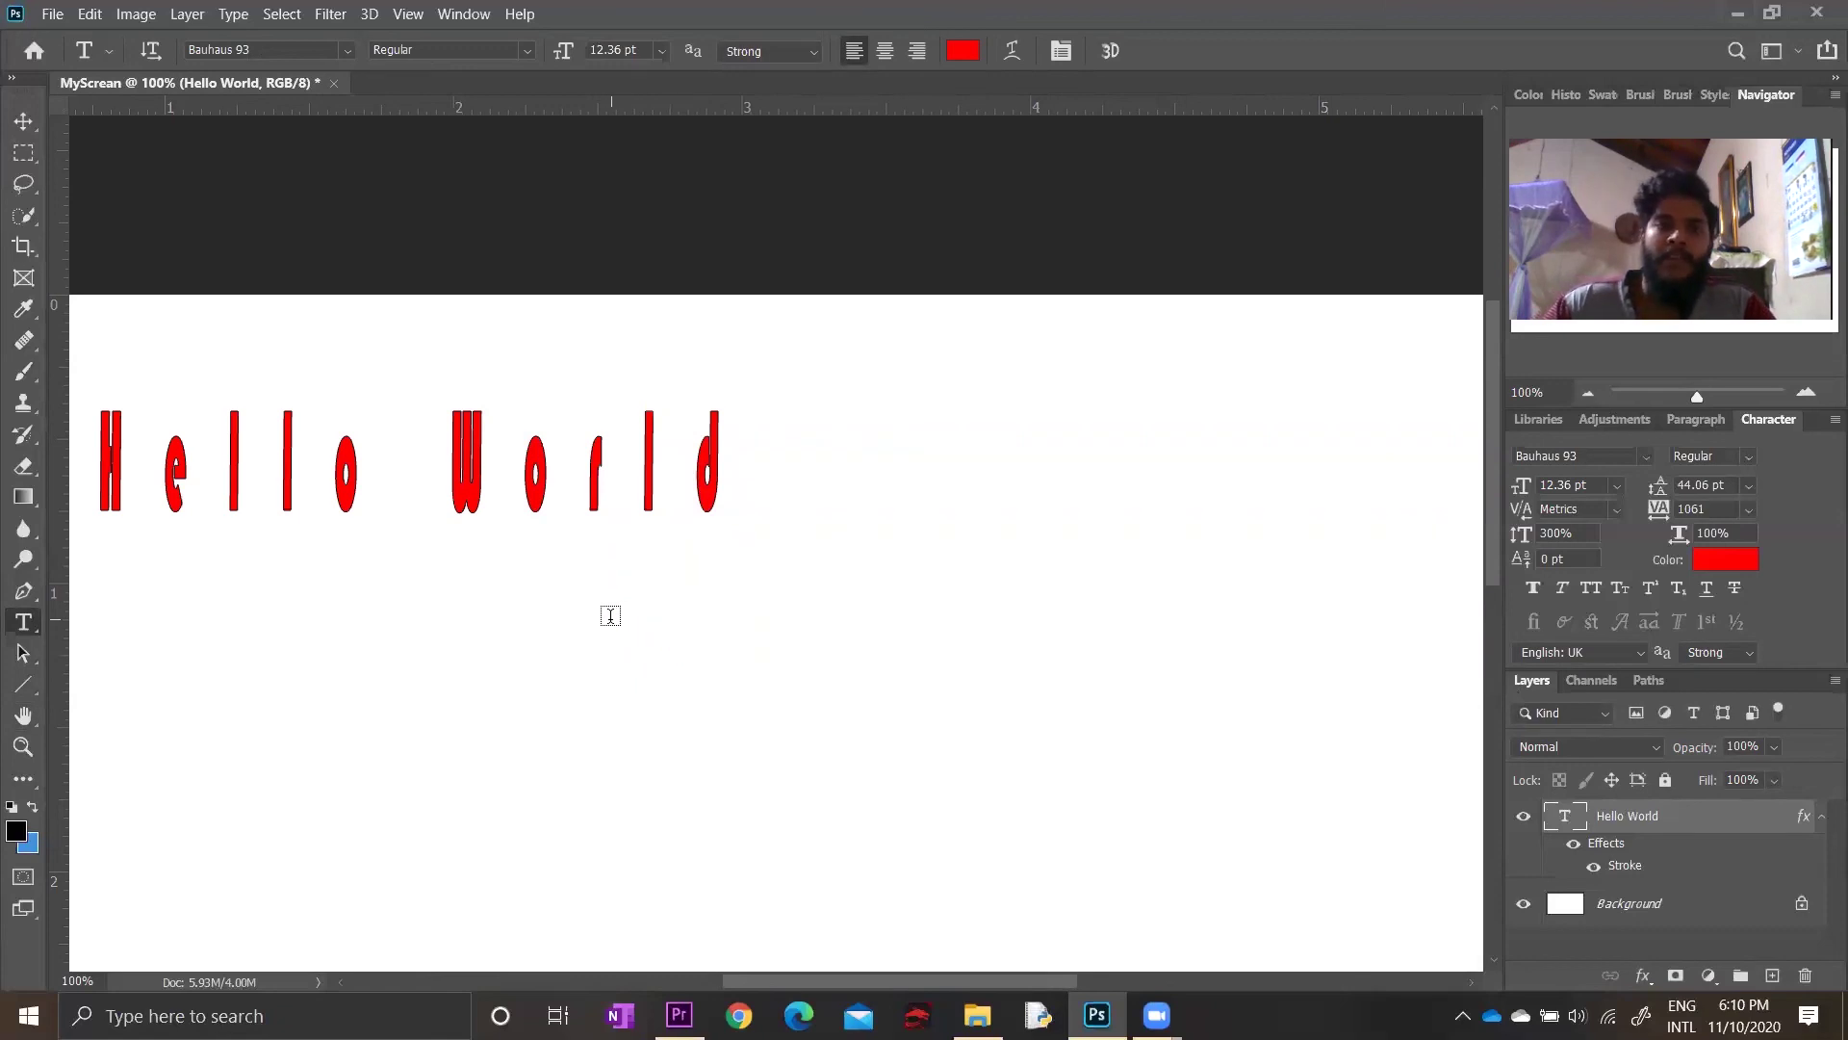
pyautogui.click(1648, 967)
pyautogui.click(1576, 940)
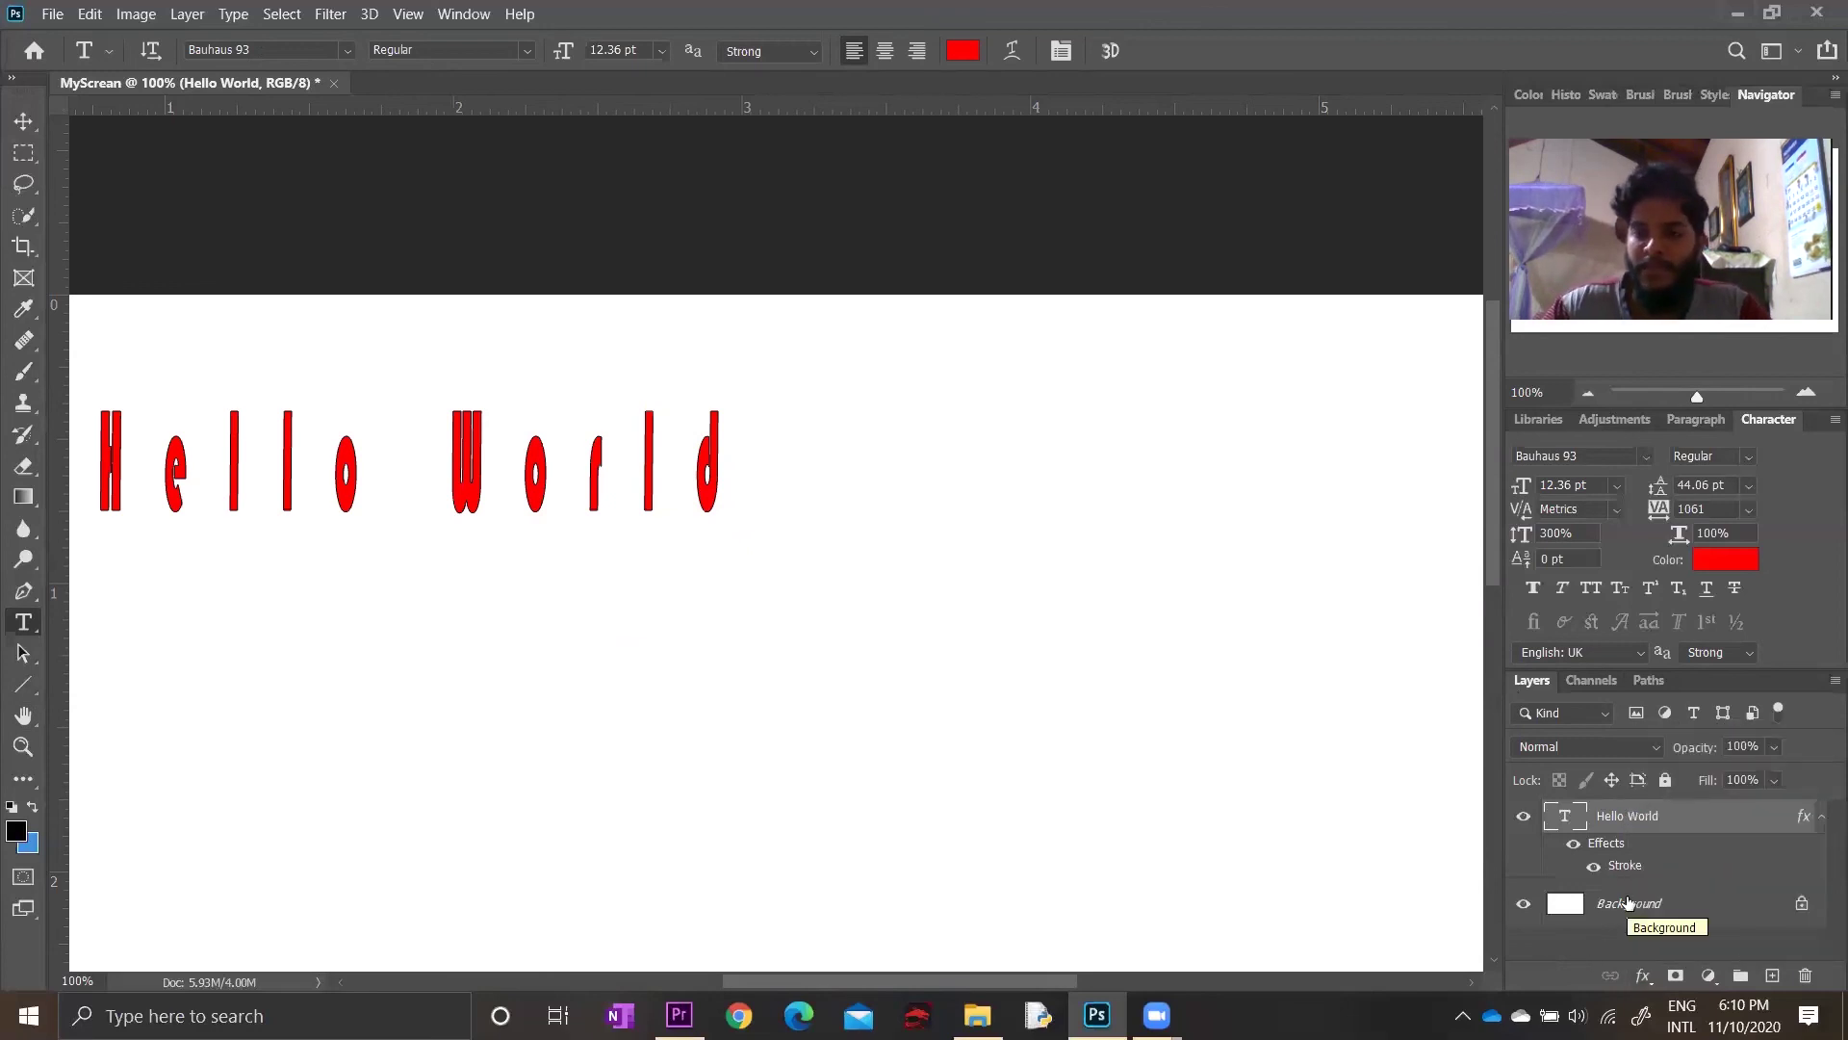
pyautogui.click(528, 441)
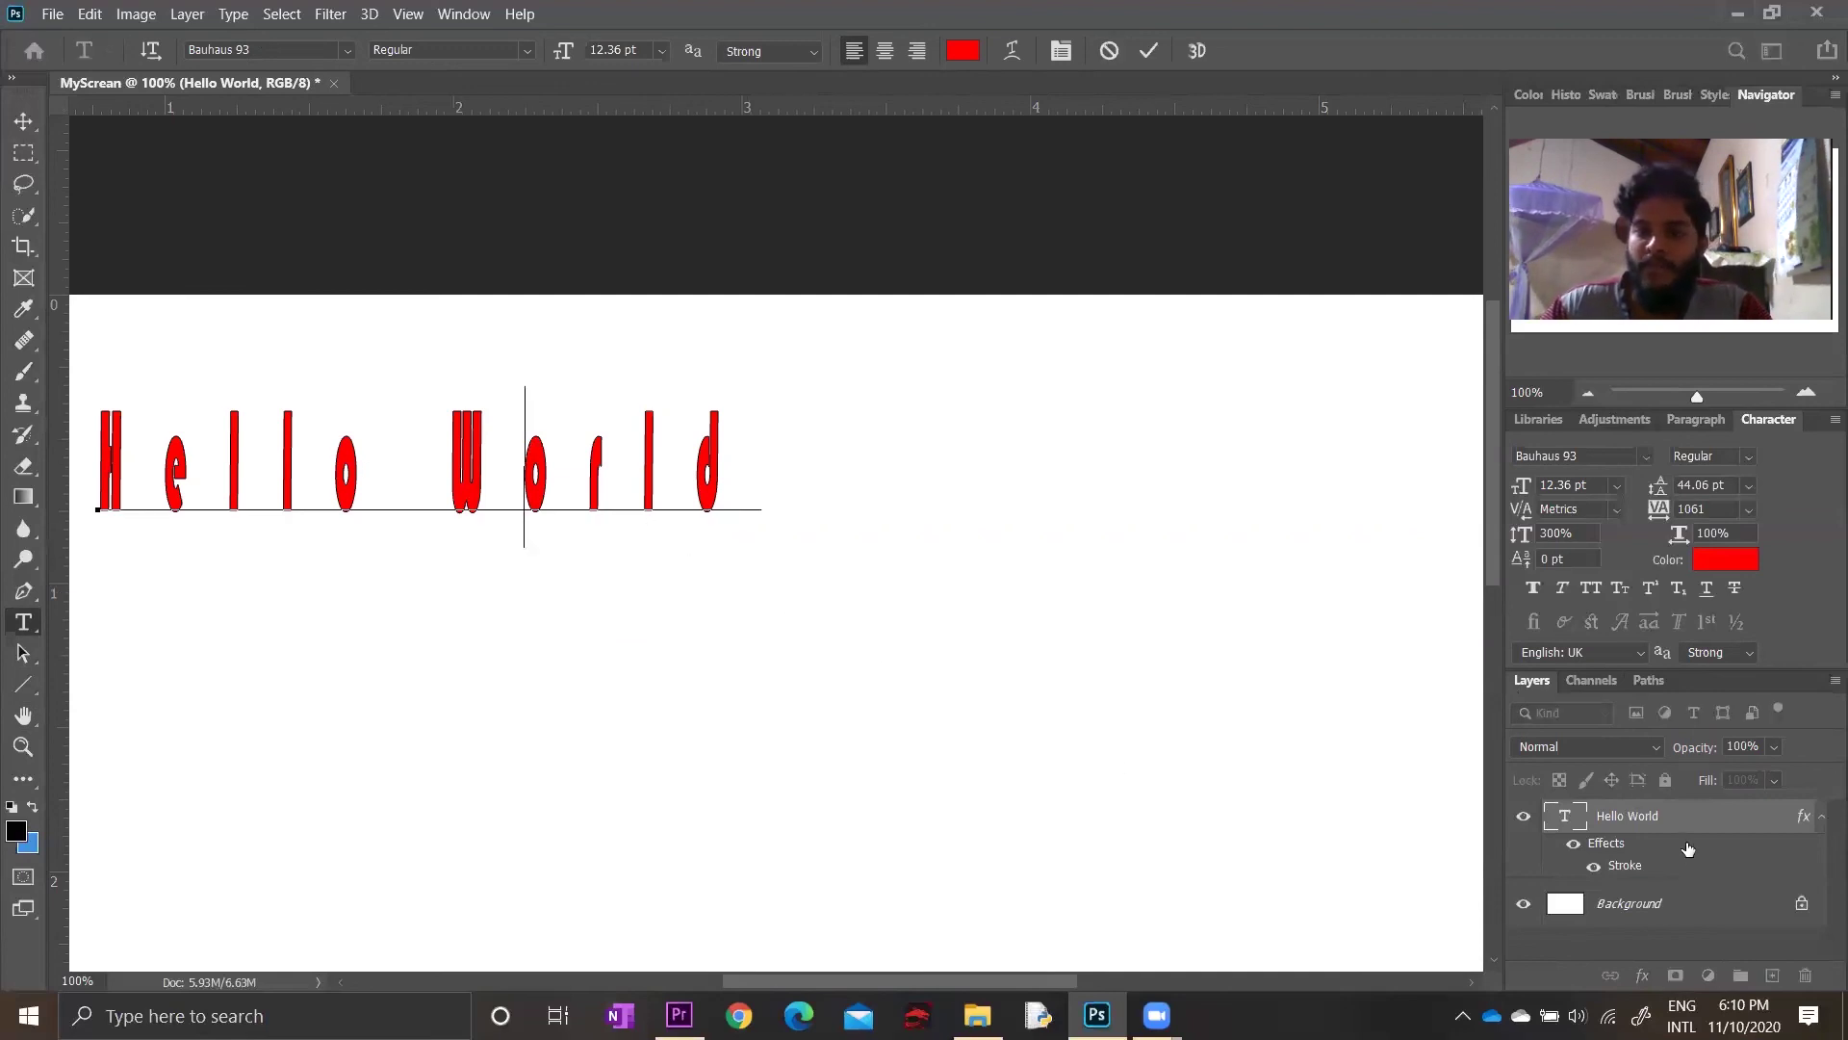
pyautogui.click(1707, 828)
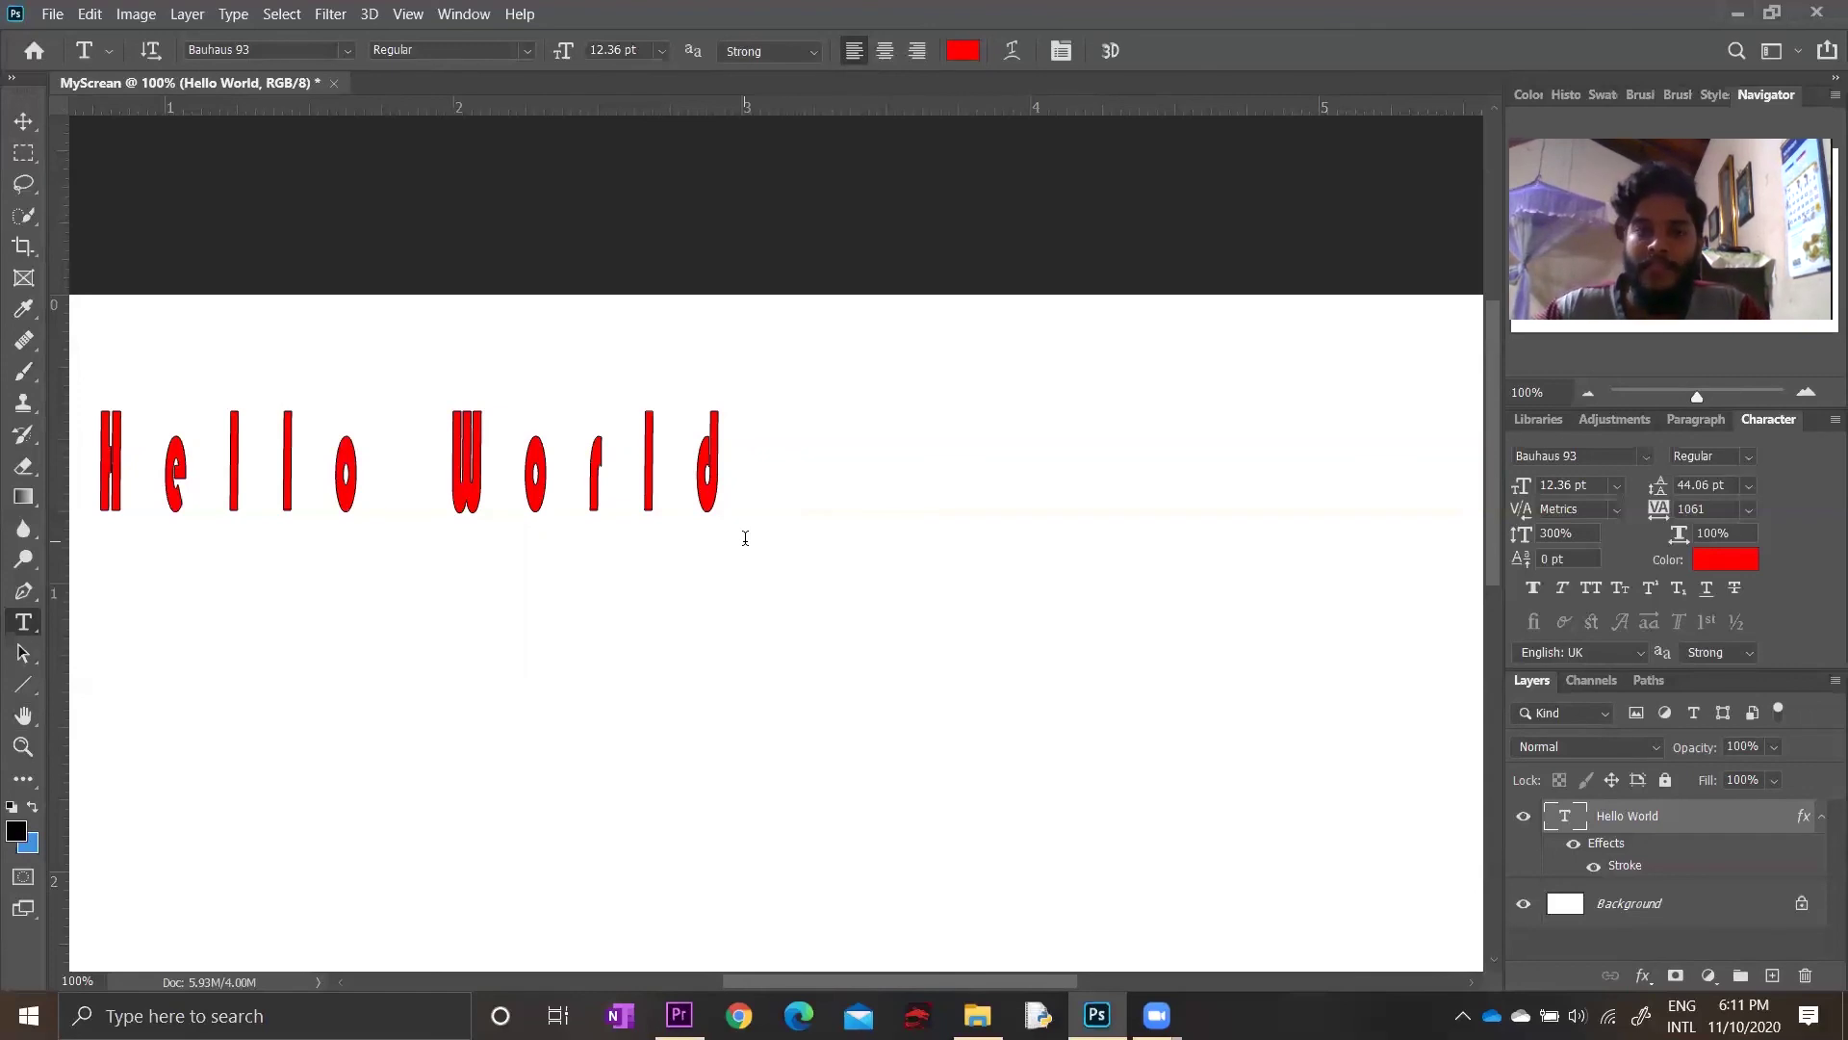
# Highlight every character of the Hello World text with the Type tool
pyautogui.click(713, 474)
pyautogui.hotkey('shift', 'Left')
pyautogui.hotkey('shift', 'Left')
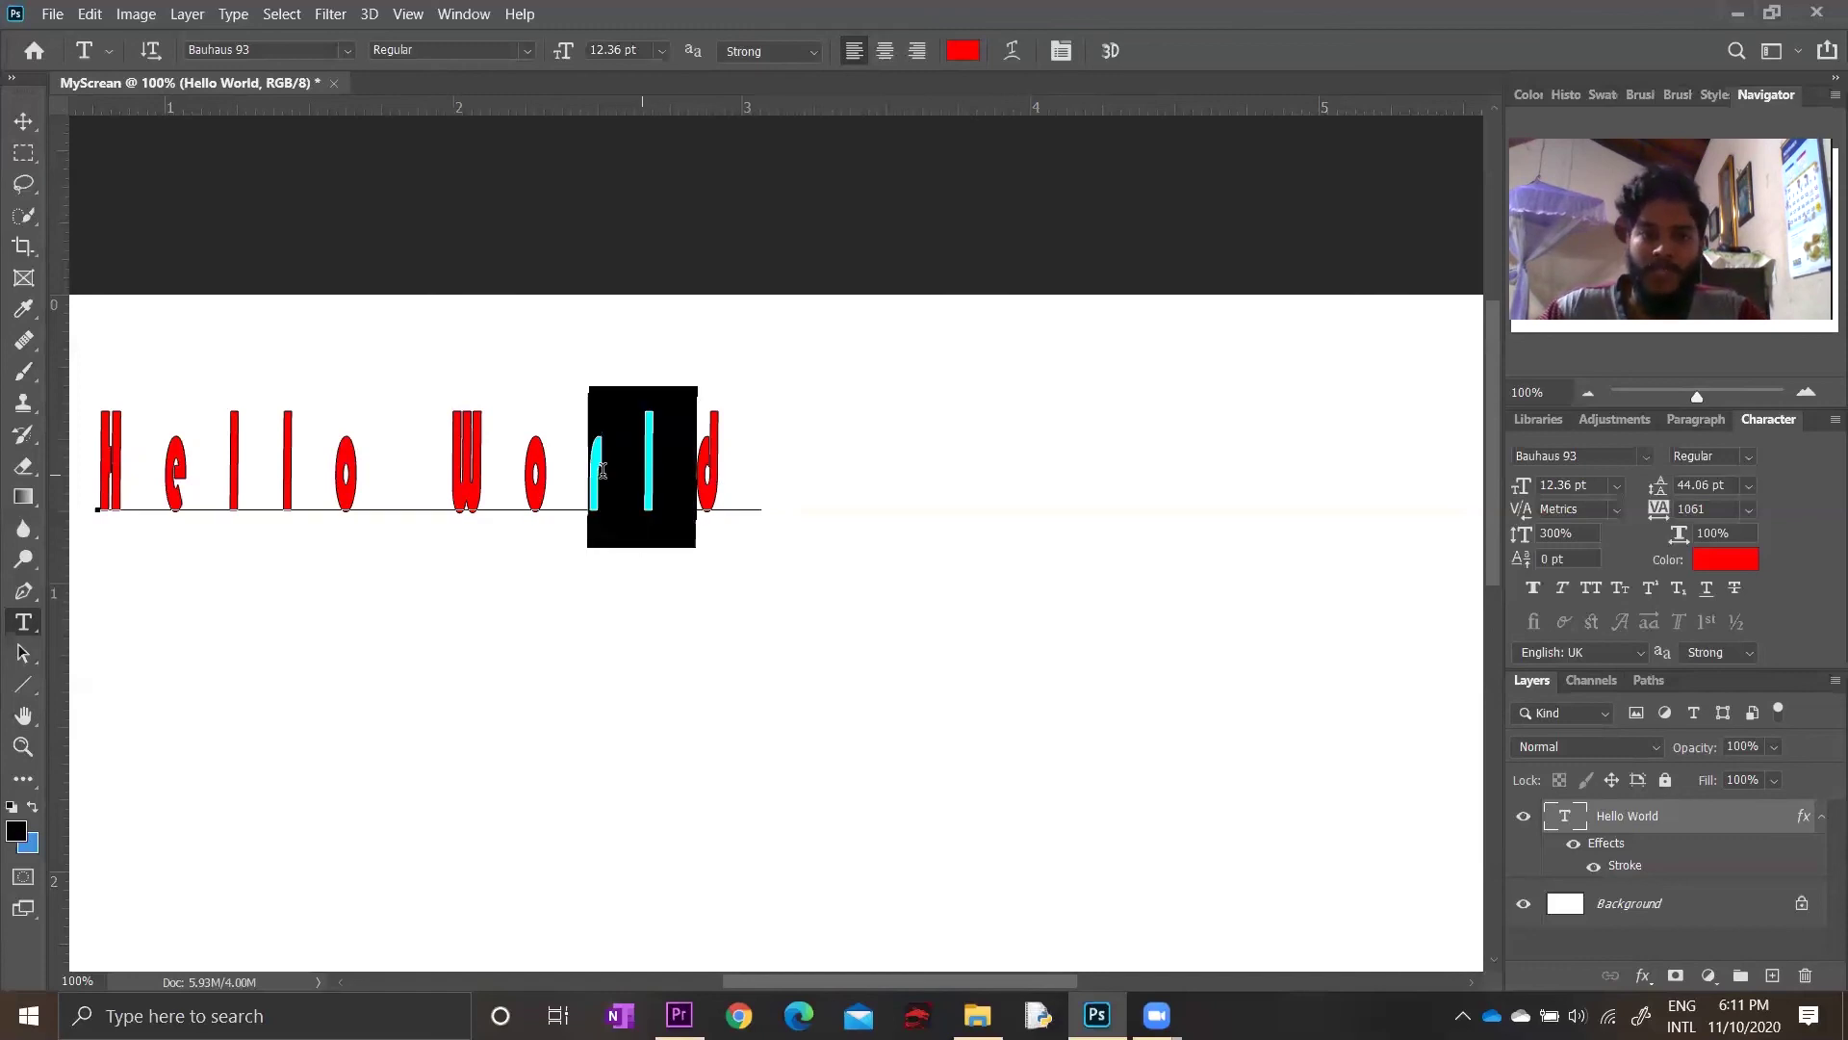
pyautogui.moveTo(732, 459); pyautogui.dragTo(109, 474)
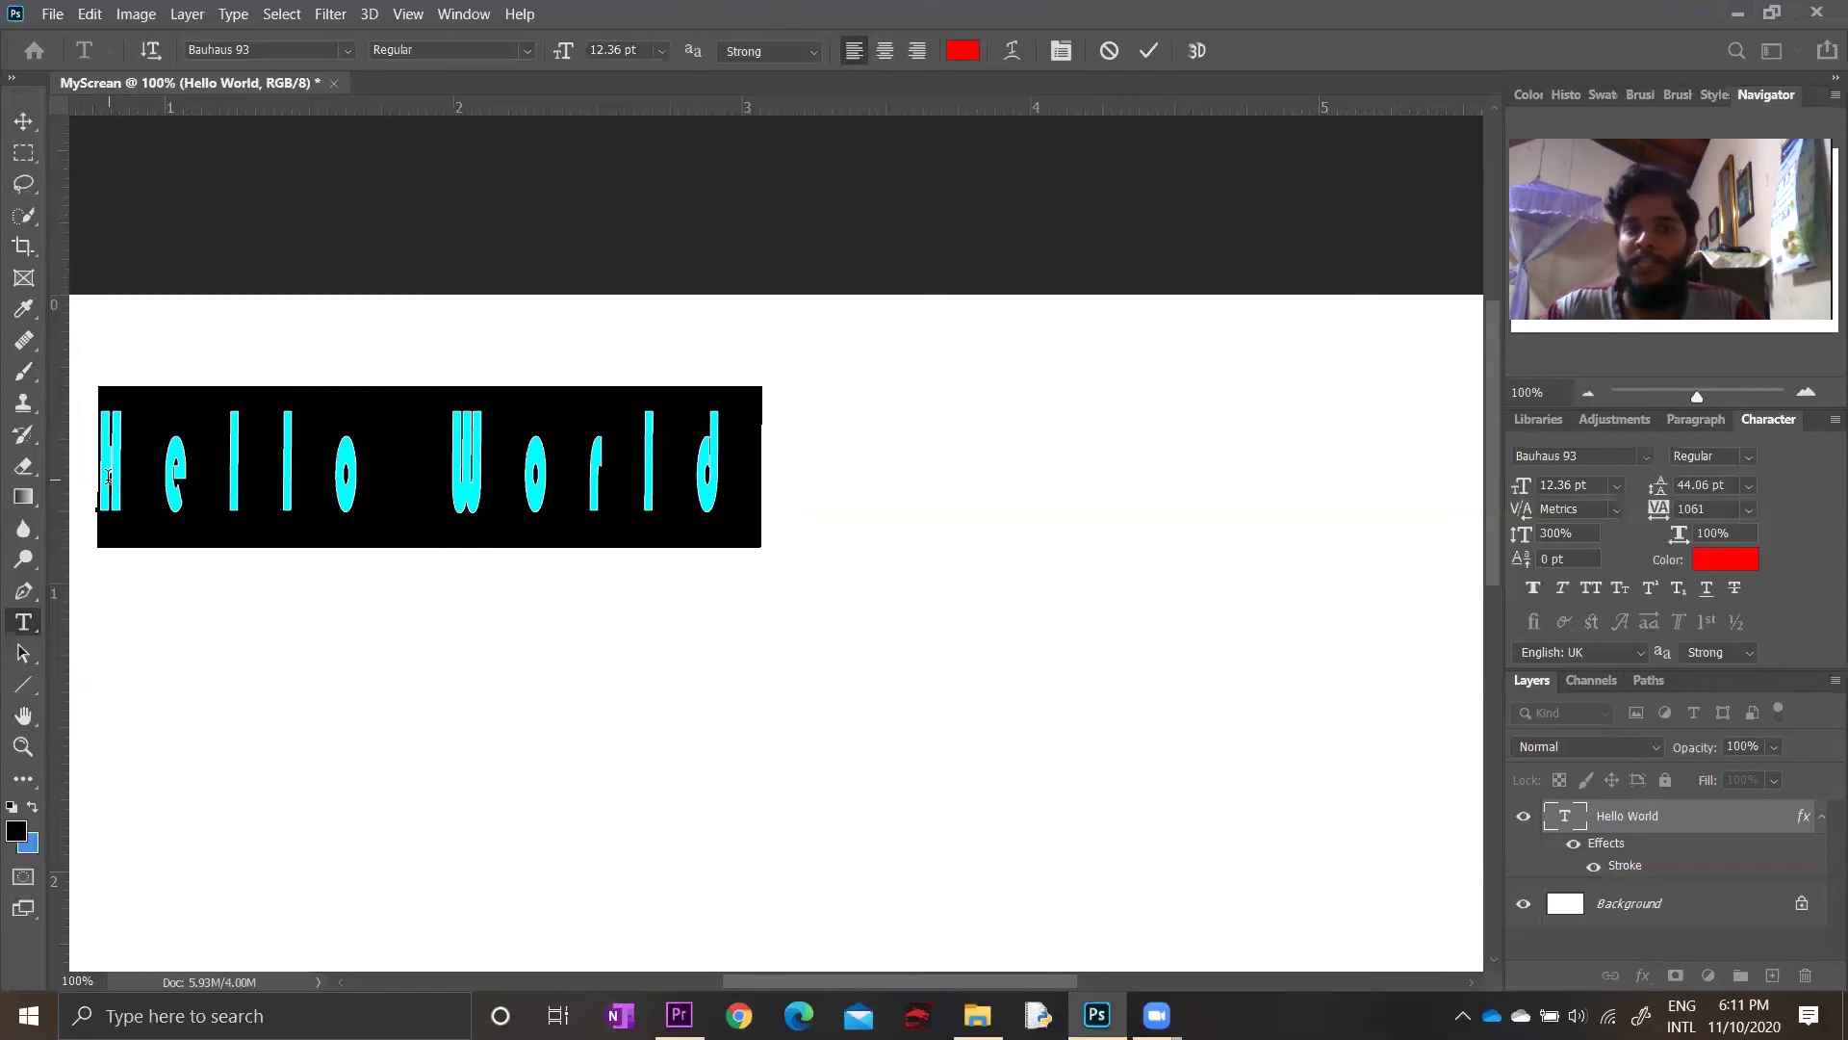